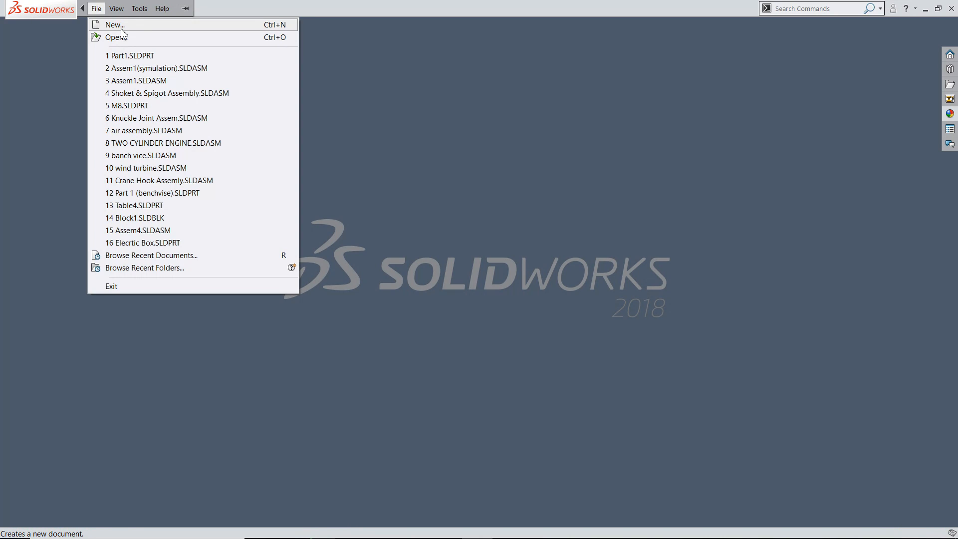
# Step: Pin the main menu bar so that it stays permanently expanded
pyautogui.click(119, 26)
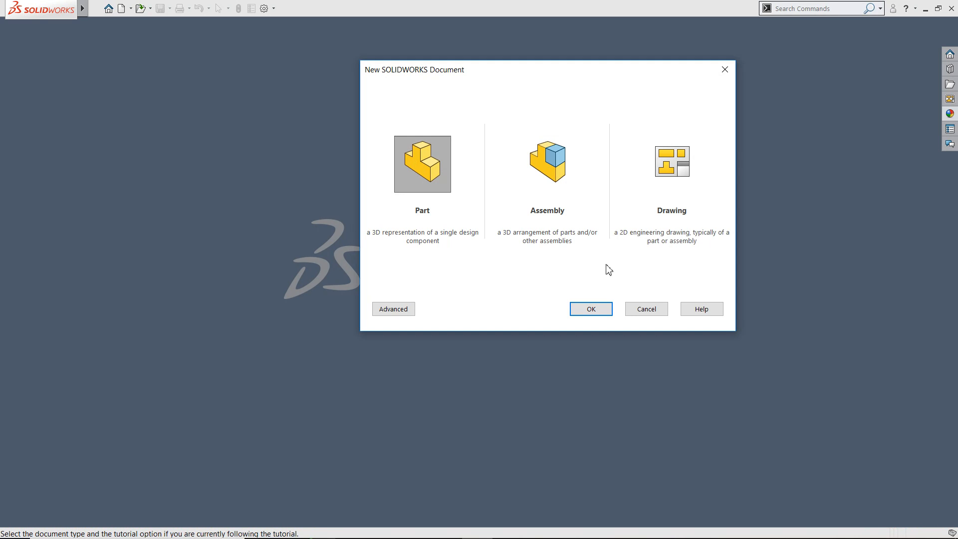
pyautogui.click(645, 312)
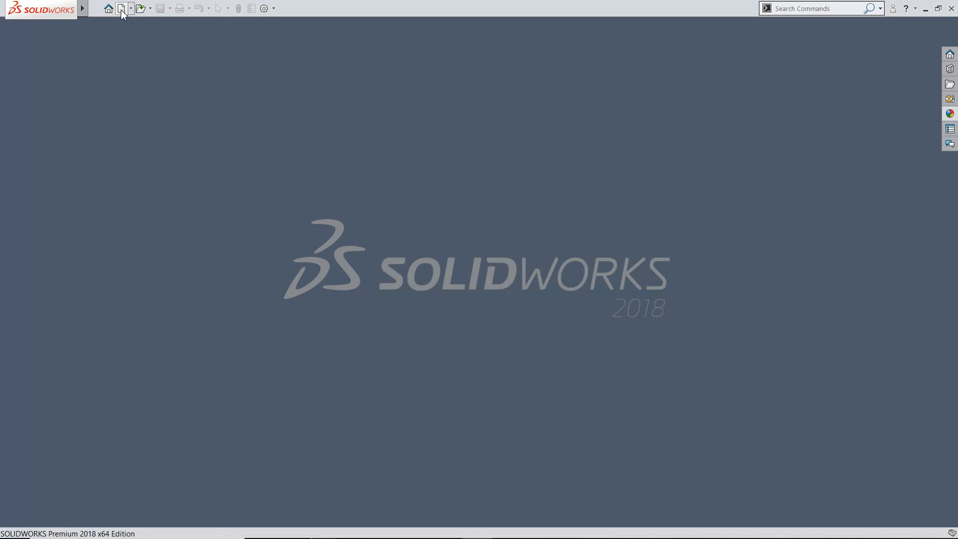
pyautogui.moveTo(81, 10)
pyautogui.click(163, 9)
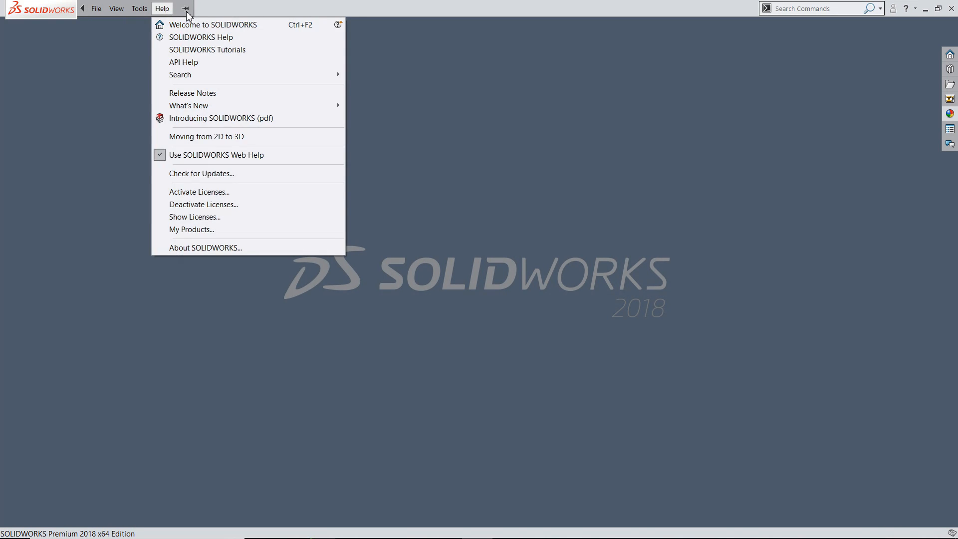
pyautogui.click(186, 8)
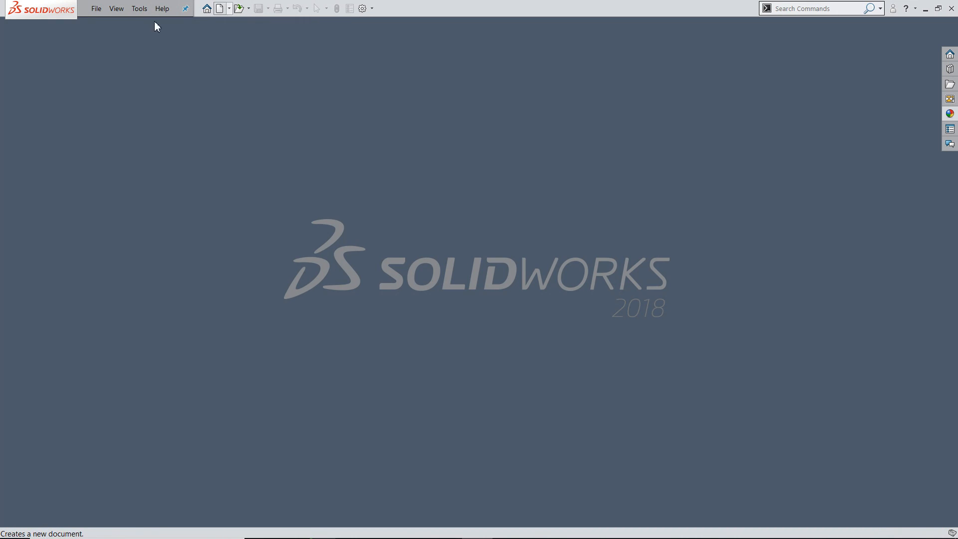
# Step: Review the recently opened parts and assemblies with their preview thumbnails
pyautogui.click(96, 8)
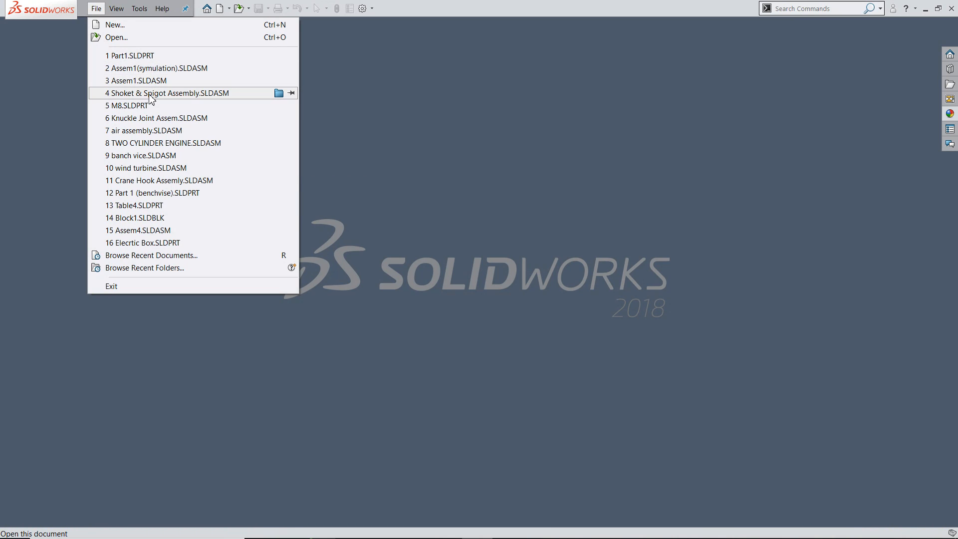
pyautogui.moveTo(152, 99)
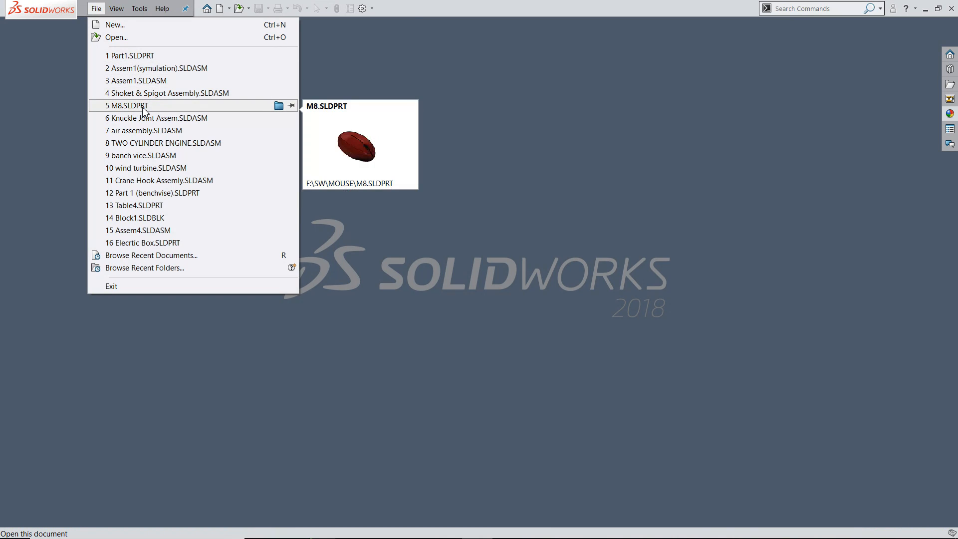
pyautogui.moveTo(144, 126)
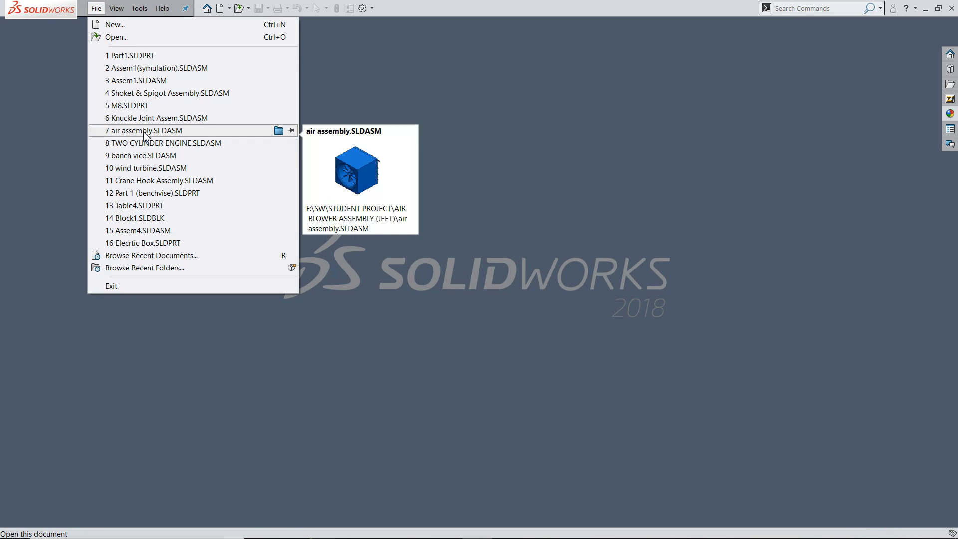
pyautogui.moveTo(148, 145)
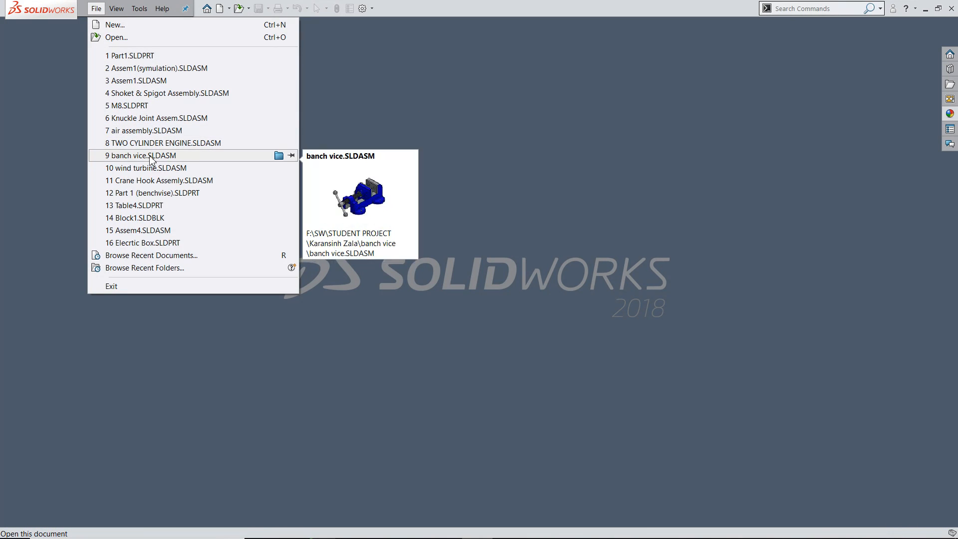
pyautogui.moveTo(153, 173)
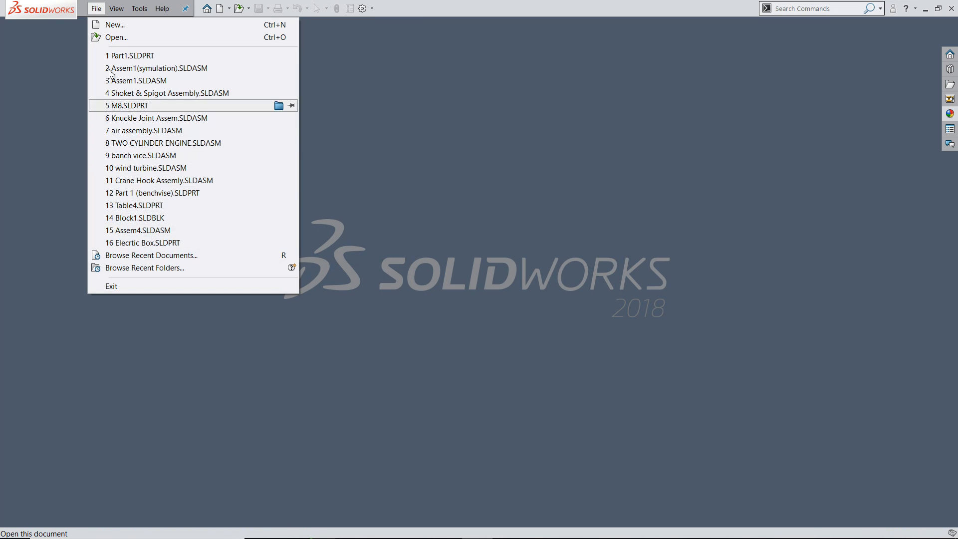
pyautogui.moveTo(118, 11)
pyautogui.click(294, 81)
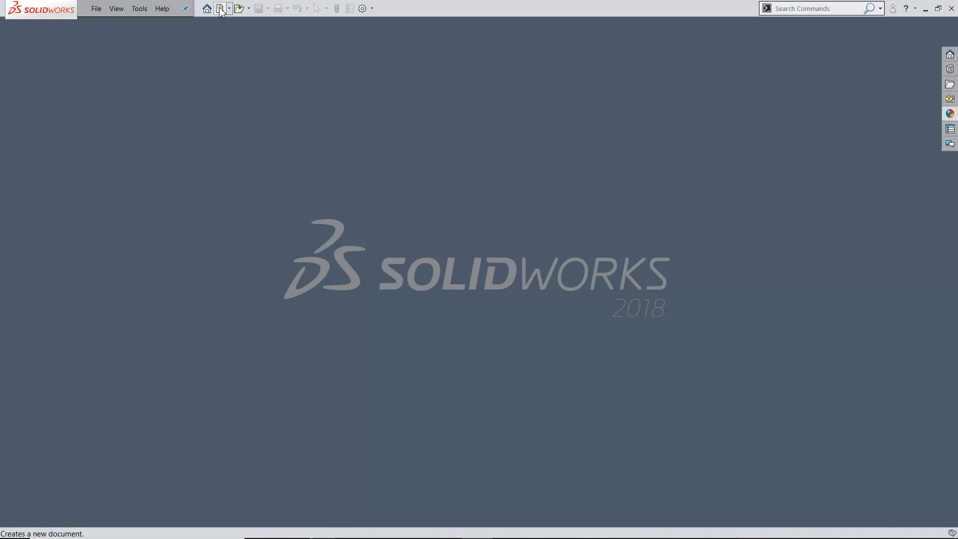
# Step: Create a new part document
pyautogui.click(220, 10)
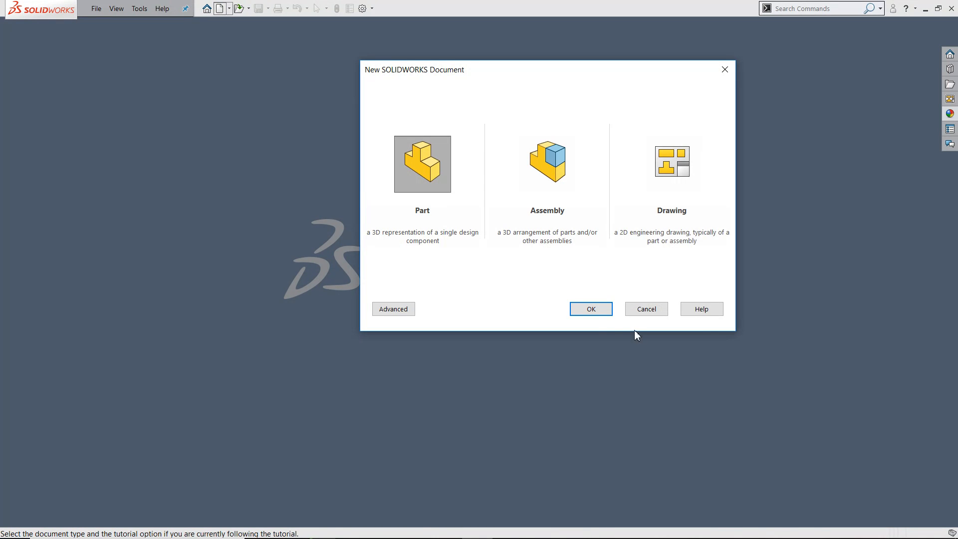
pyautogui.click(594, 309)
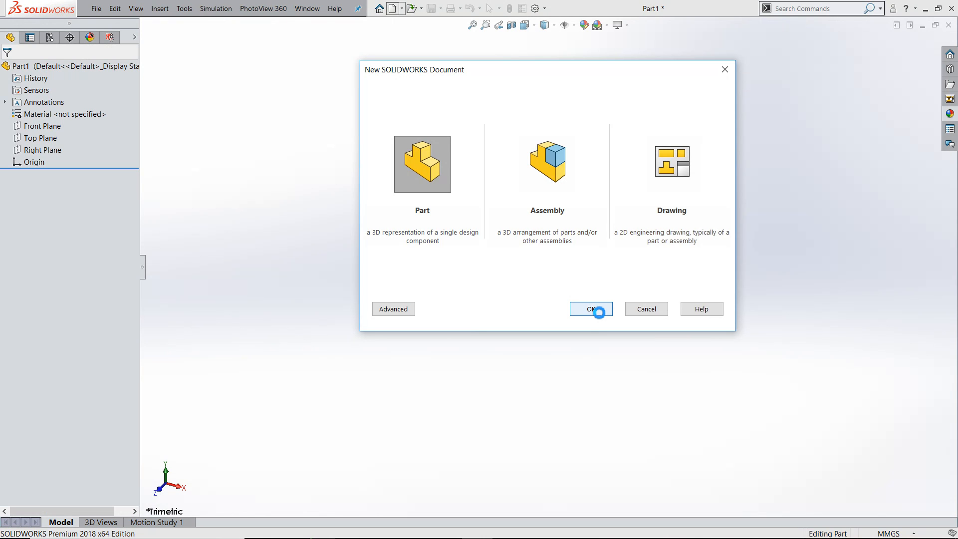
pyautogui.click(599, 311)
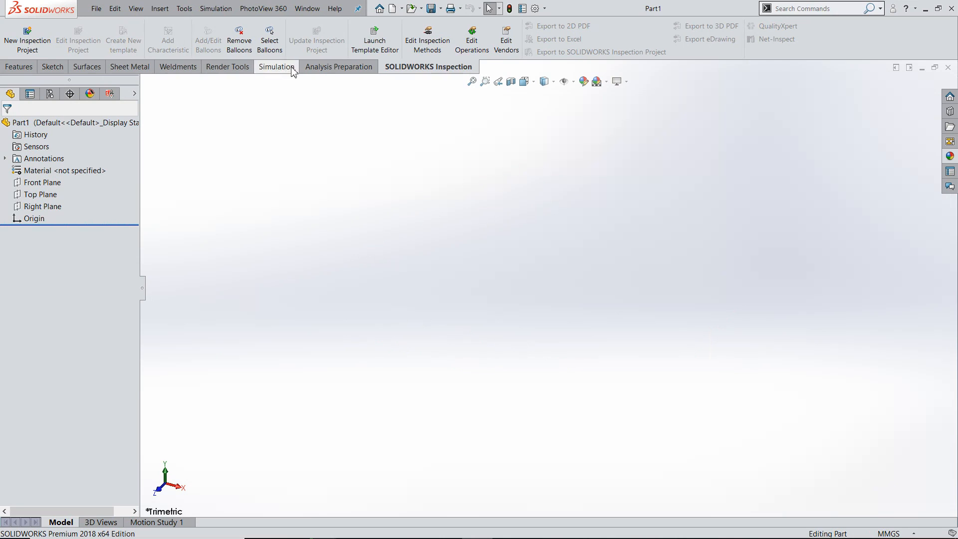
# Step: Examine the sketch, feature, surface, sheet metal, weldment, render, simulation, analysis preparation and inspection tool sets available for the part
pyautogui.click(52, 68)
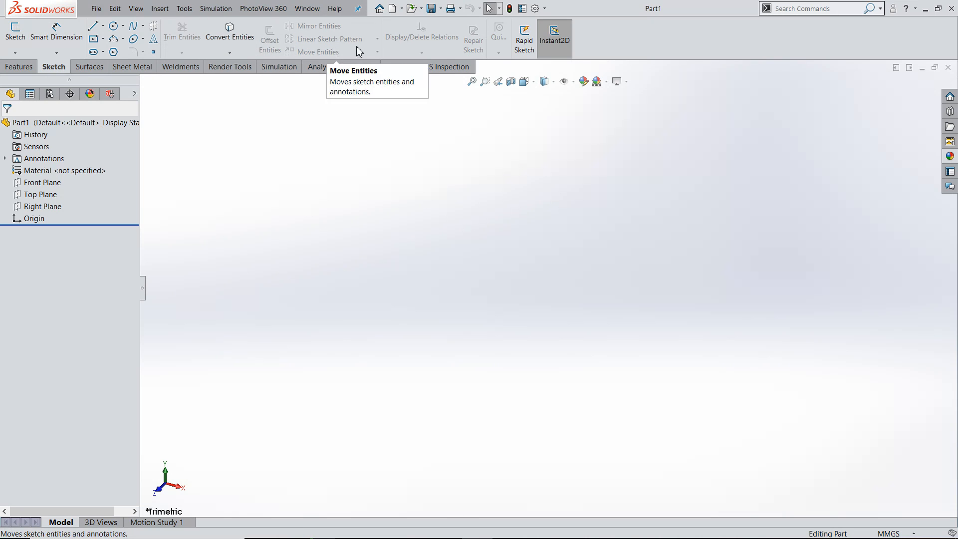
pyautogui.click(15, 67)
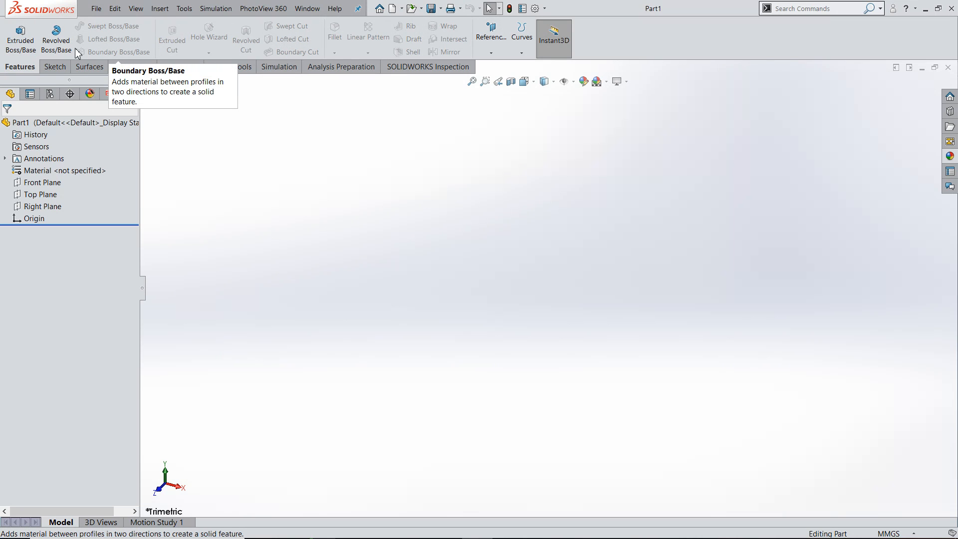
pyautogui.click(91, 71)
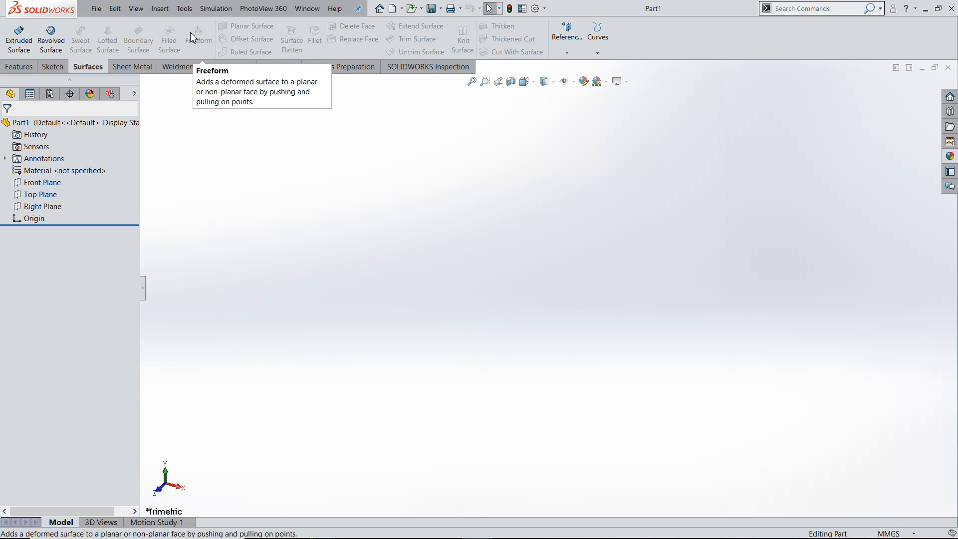
pyautogui.click(132, 67)
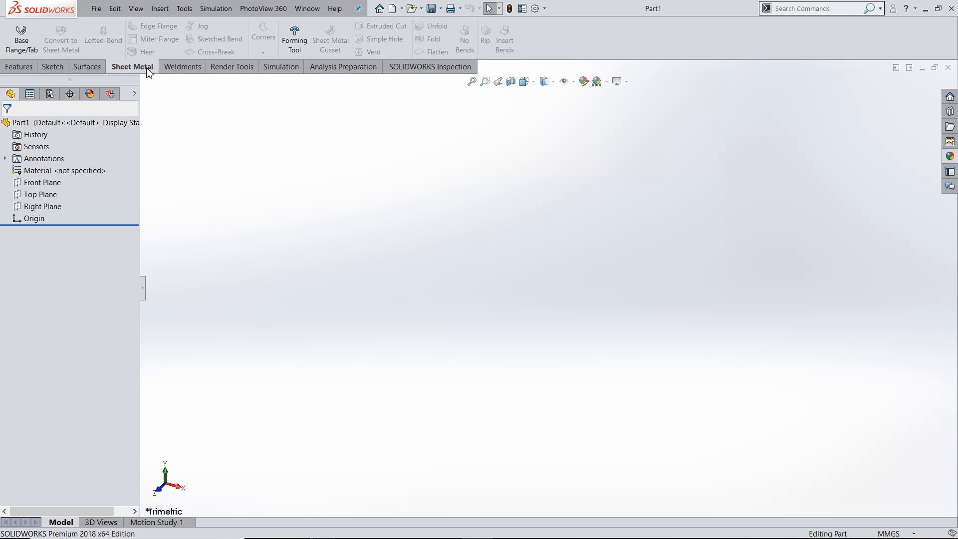
pyautogui.click(188, 69)
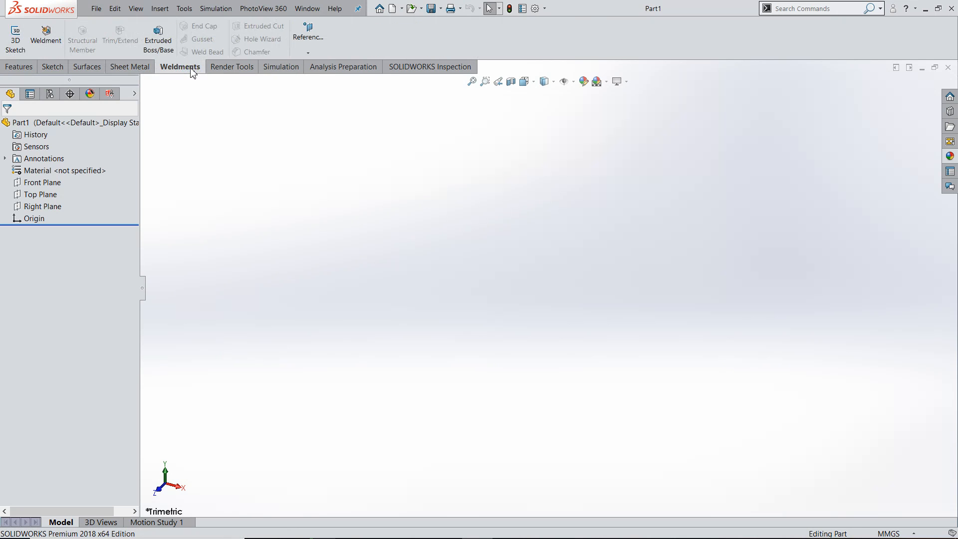
pyautogui.click(228, 71)
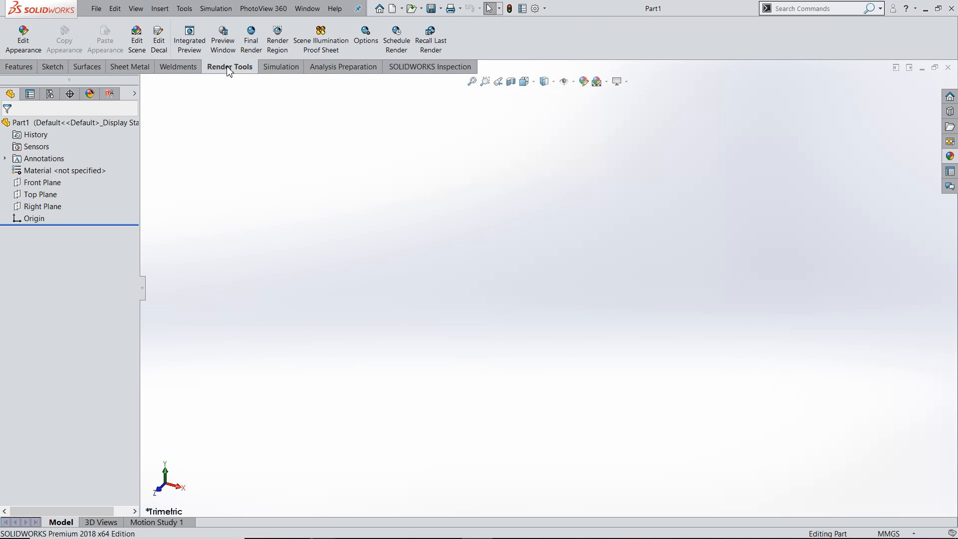
pyautogui.click(266, 68)
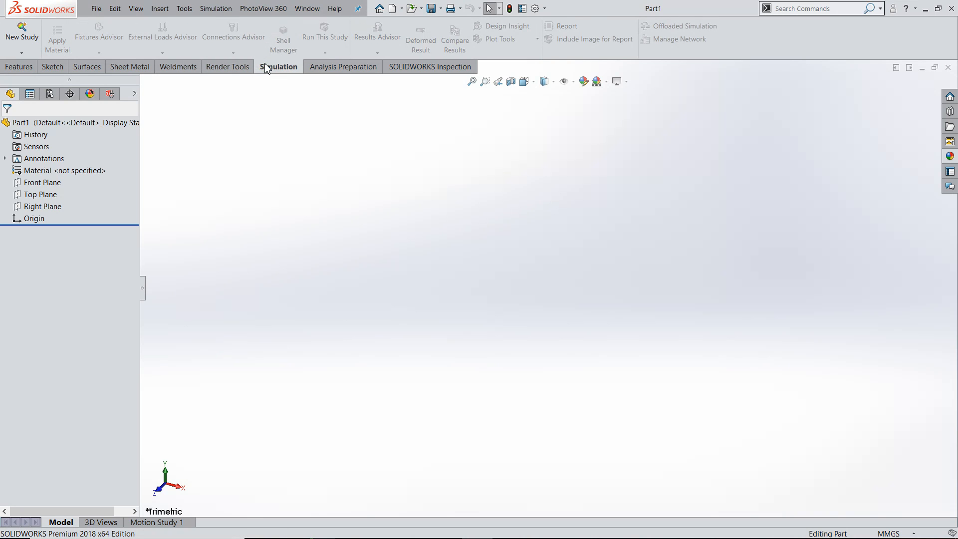
pyautogui.click(337, 67)
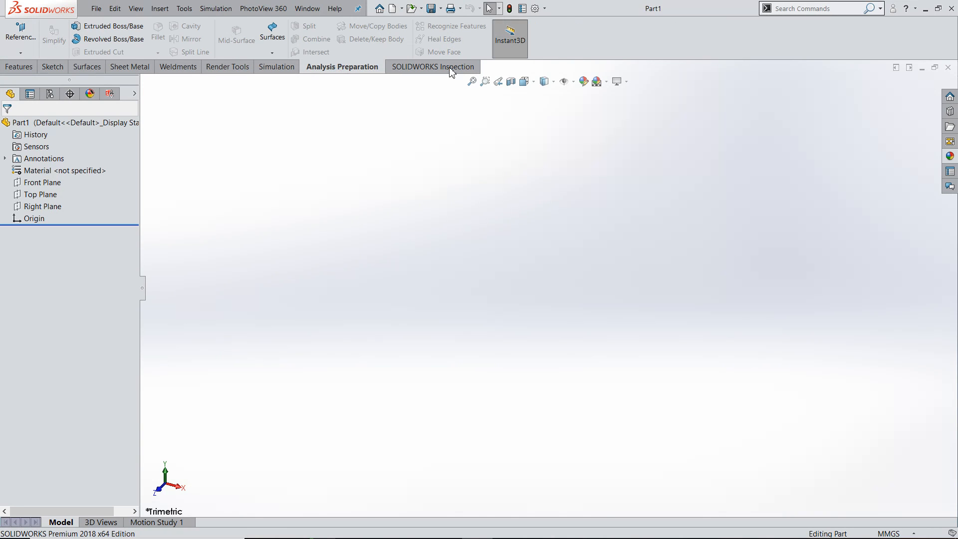
pyautogui.click(423, 69)
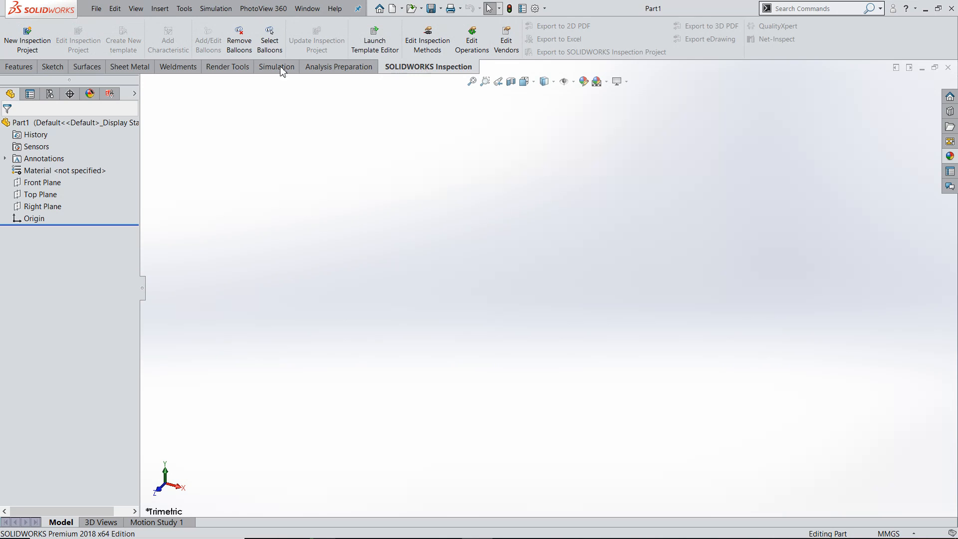
pyautogui.click(84, 68)
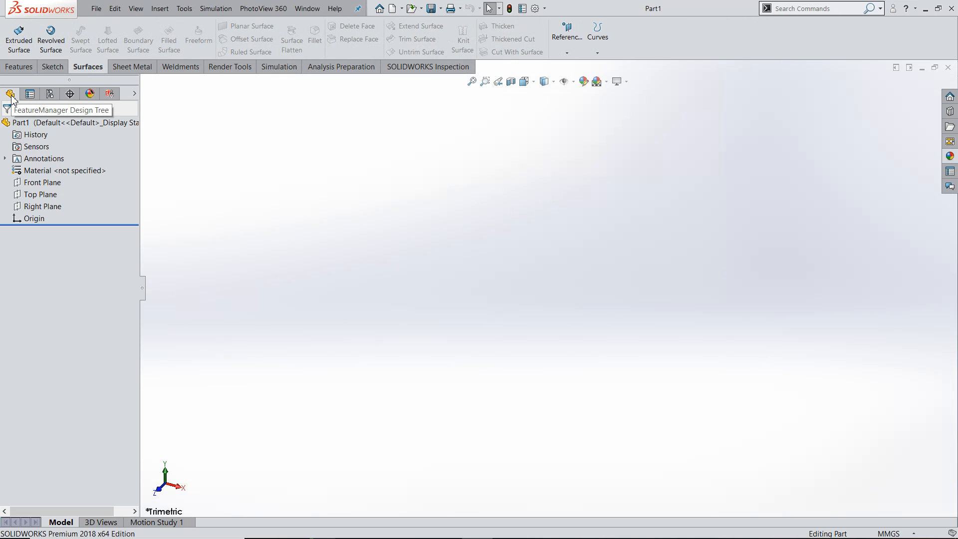
# Step: Show the Front, Top and Right reference planes together in the graphics area
pyautogui.click(44, 184)
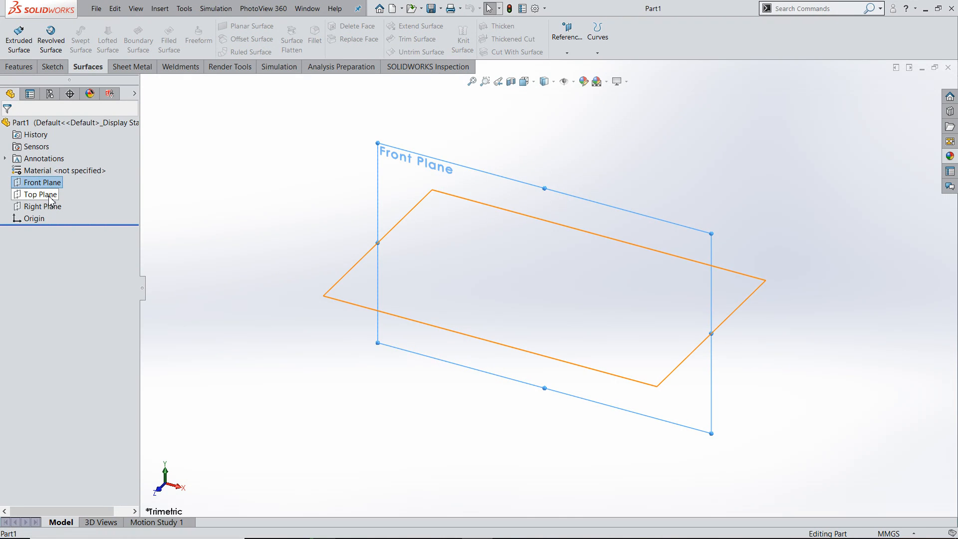
pyautogui.keyDown('ctrl'); pyautogui.click(42, 195); pyautogui.keyUp('ctrl')
pyautogui.keyDown('ctrl'); pyautogui.click(48, 206); pyautogui.keyUp('ctrl')
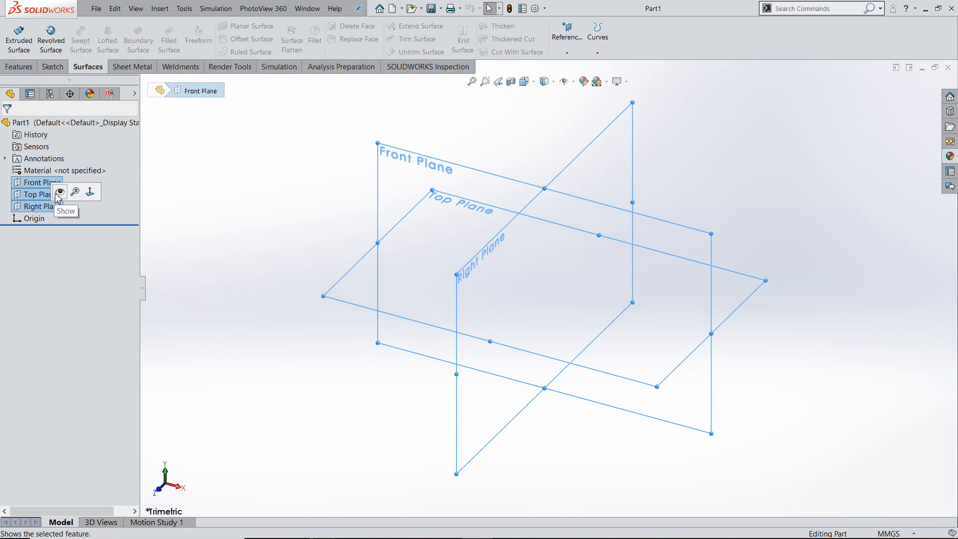
pyautogui.click(59, 193)
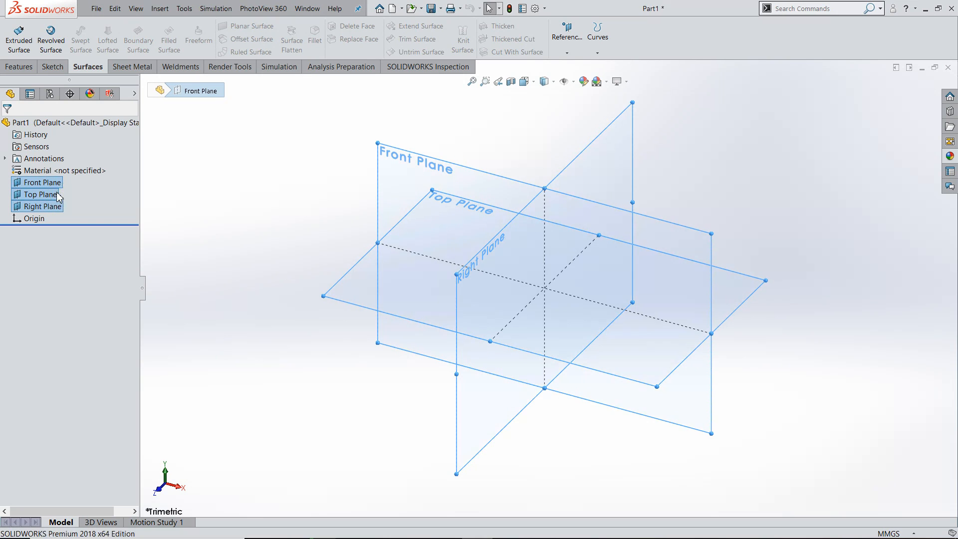
pyautogui.click(176, 192)
# Step: Examine the orientation of the three reference planes from different angles and distances
pyautogui.moveTo(748, 182); pyautogui.dragTo(765, 145, button='middle')
pyautogui.scroll(2, 675, 259)
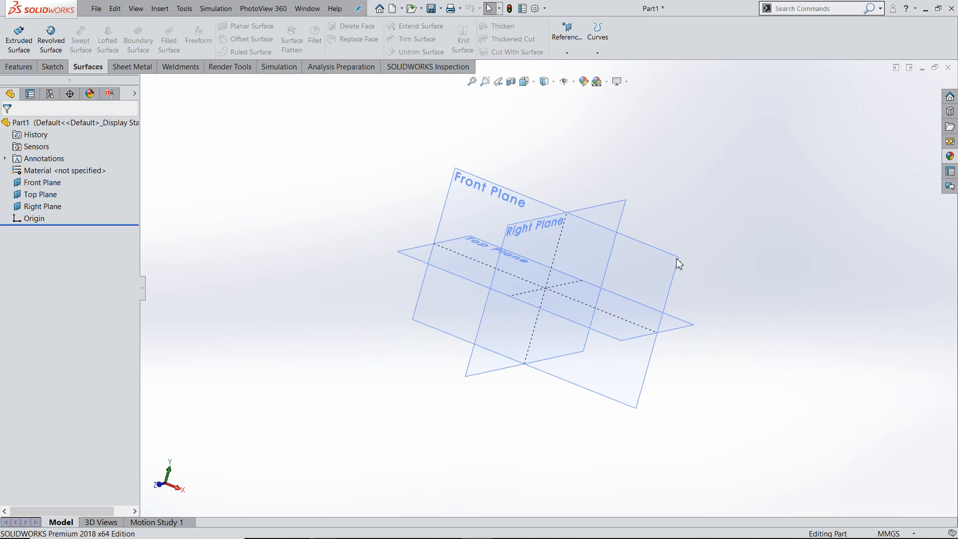
pyautogui.scroll(-3, 676, 259)
pyautogui.scroll(2, 709, 224)
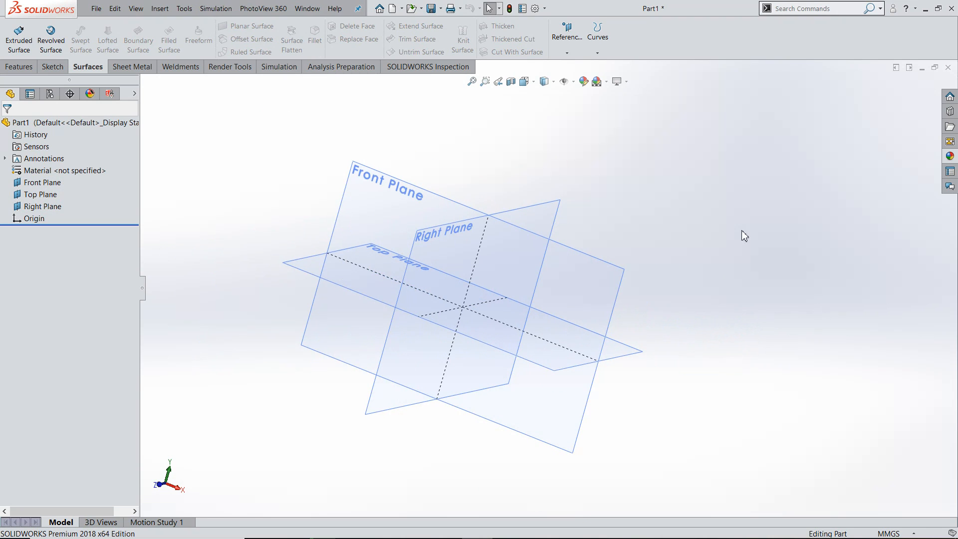
pyautogui.moveTo(743, 236); pyautogui.dragTo(705, 294, button='middle')
pyautogui.scroll(2, 705, 294)
pyautogui.scroll(-2, 647, 284)
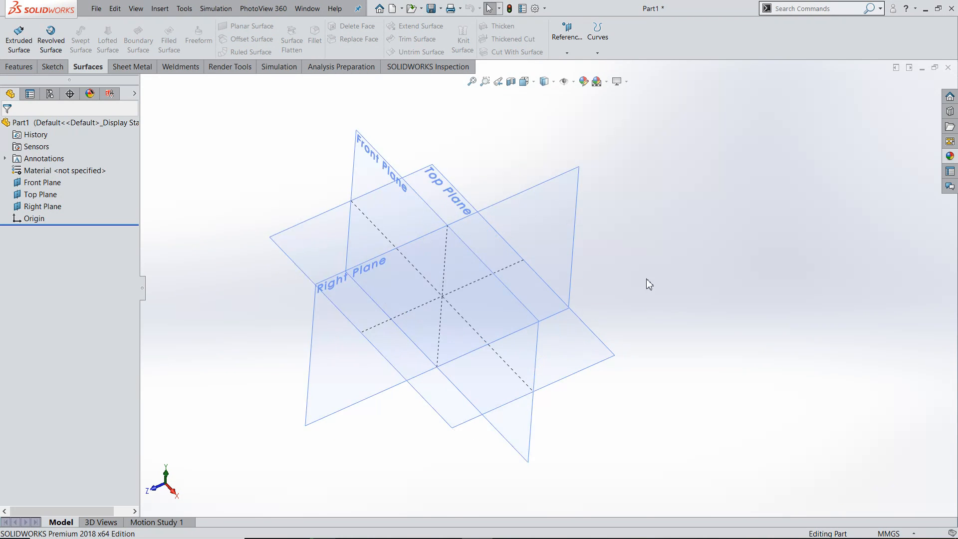
pyautogui.scroll(2, 682, 252)
pyautogui.scroll(-3, 494, 345)
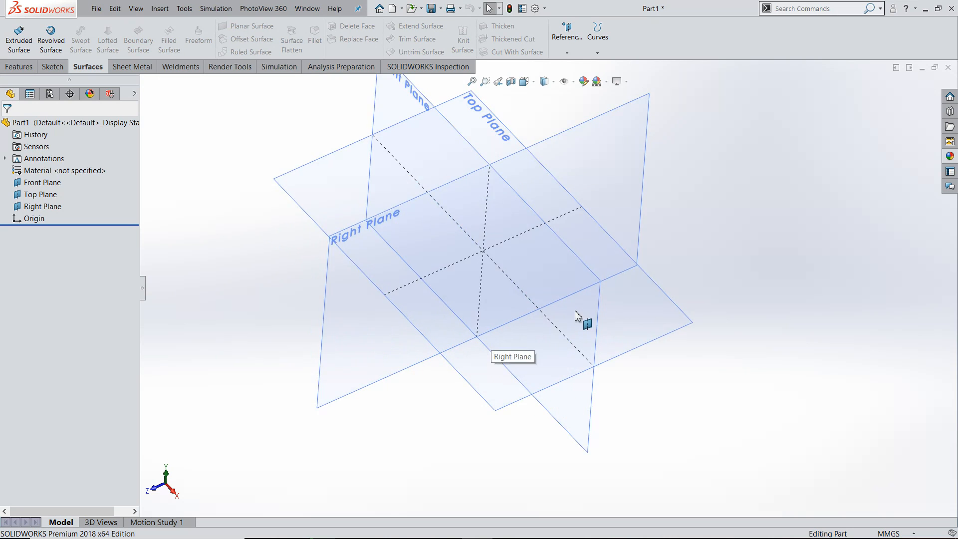
pyautogui.scroll(2, 577, 315)
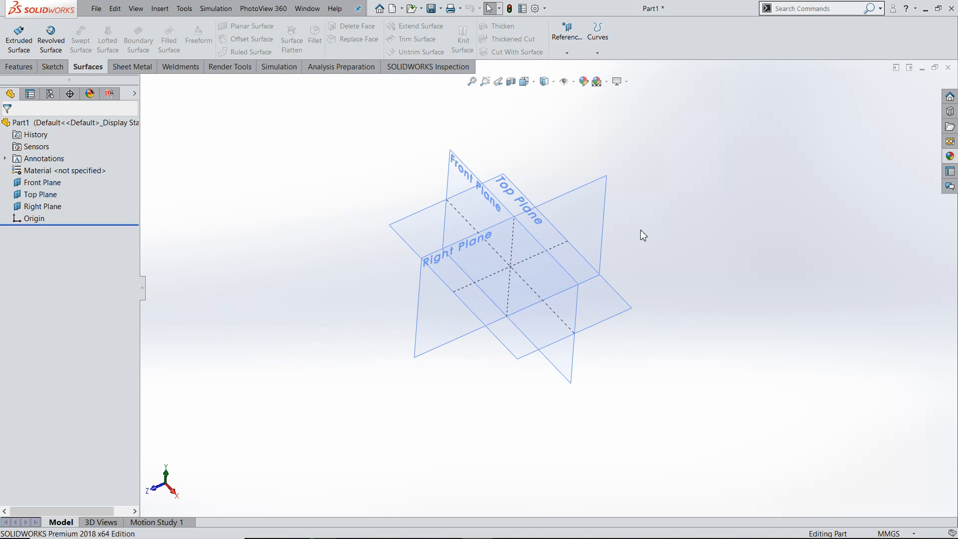
pyautogui.scroll(-2, 639, 229)
pyautogui.scroll(3, 640, 229)
pyautogui.scroll(-2, 432, 326)
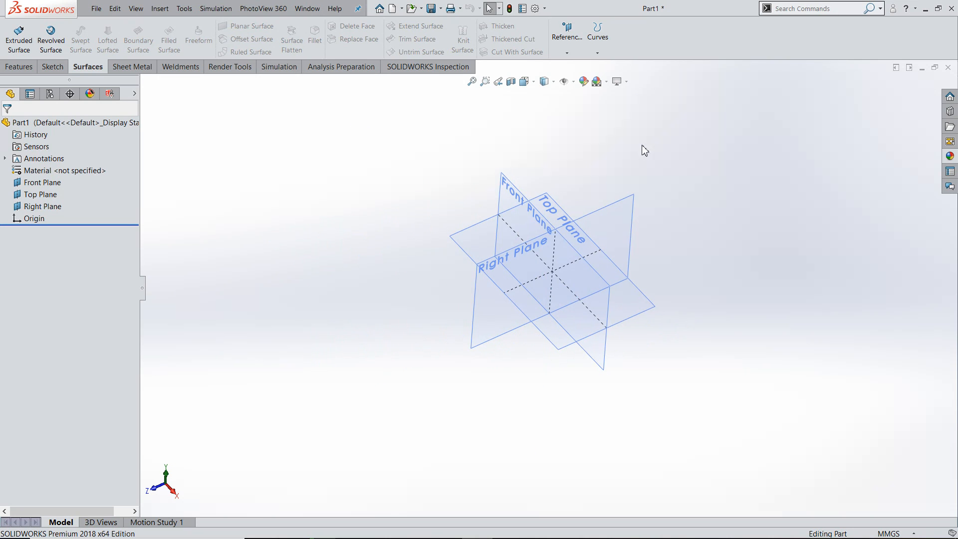
# Step: Bring up the sketching commands while keeping the three reference planes in view
pyautogui.click(59, 68)
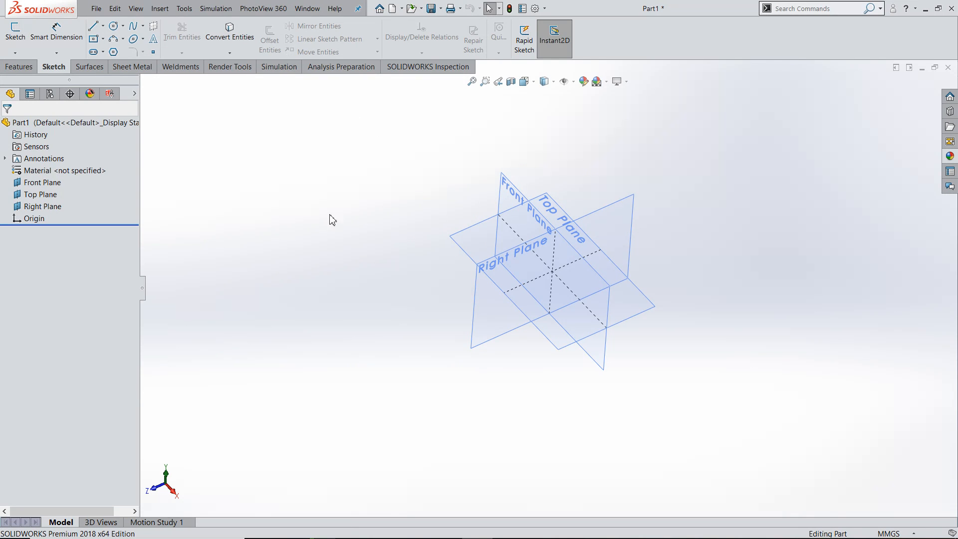
pyautogui.scroll(-2, 831, 230)
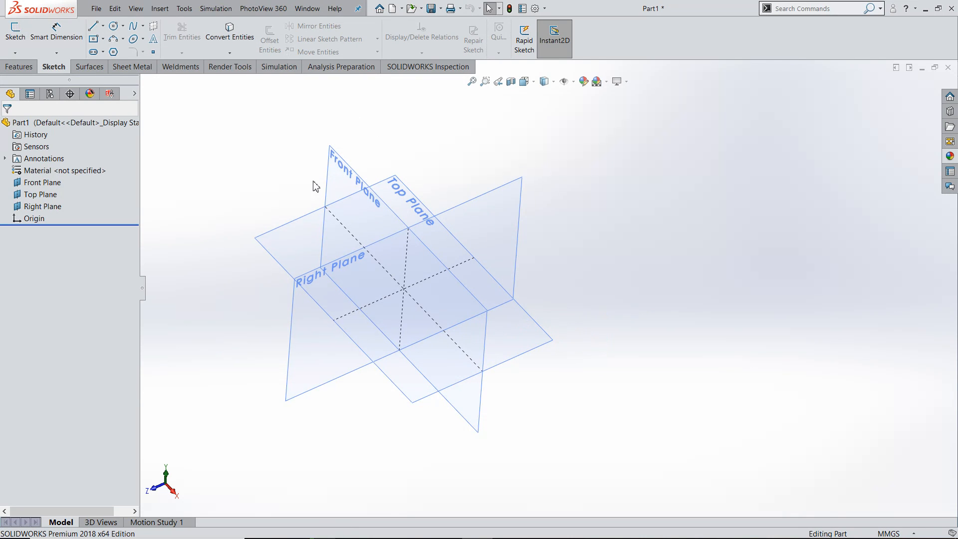
pyautogui.scroll(2, 475, 272)
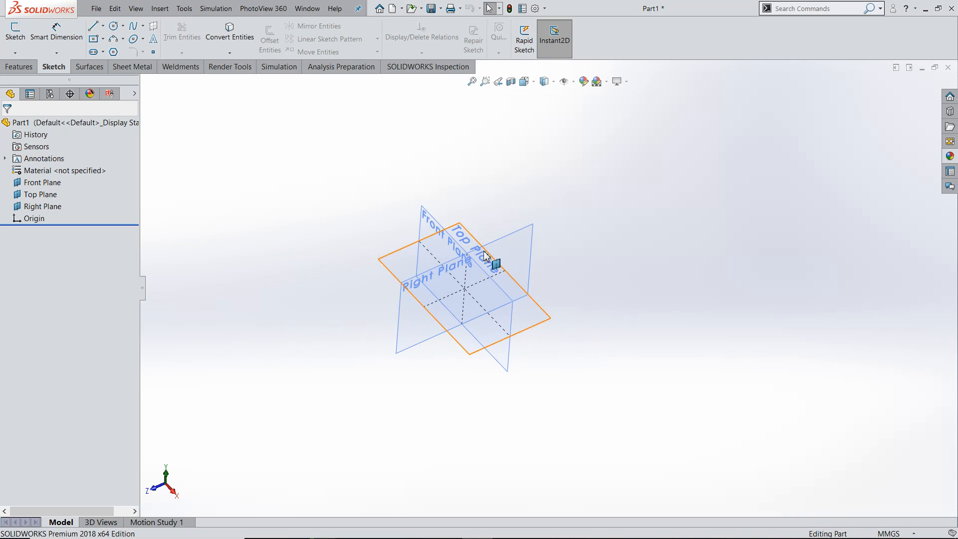
# Step: Start a new sketch on the Front Plane
pyautogui.click(52, 186)
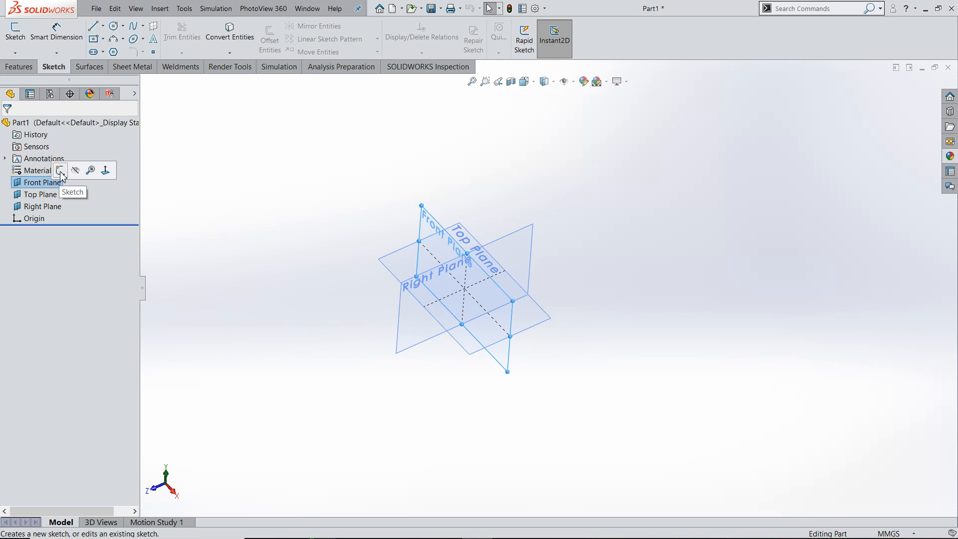
pyautogui.click(61, 172)
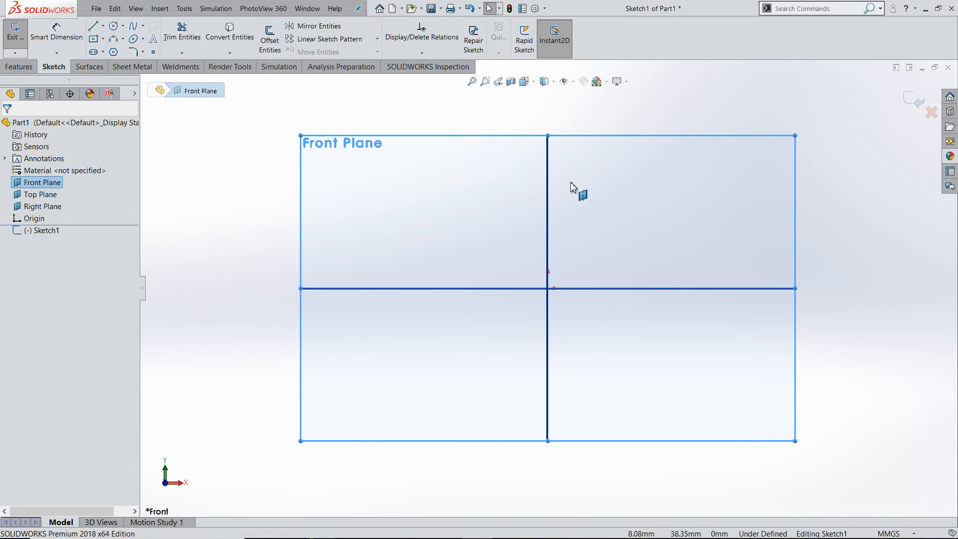
pyautogui.scroll(3, 710, 292)
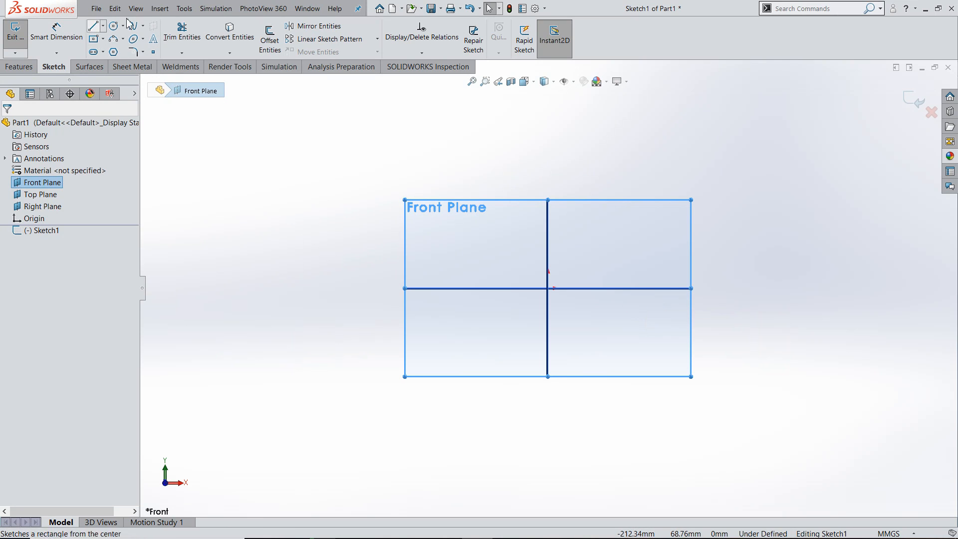
# Step: Sketch a closed, irregular eight-sided outline of solid lines around the Front Plane's border and end the Line command
pyautogui.click(94, 29)
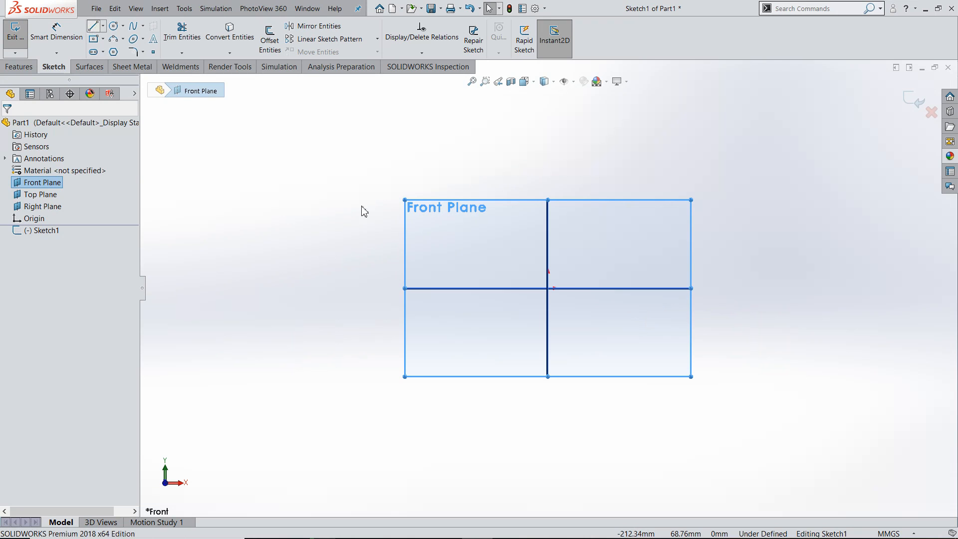
pyautogui.click(311, 230)
pyautogui.click(425, 121)
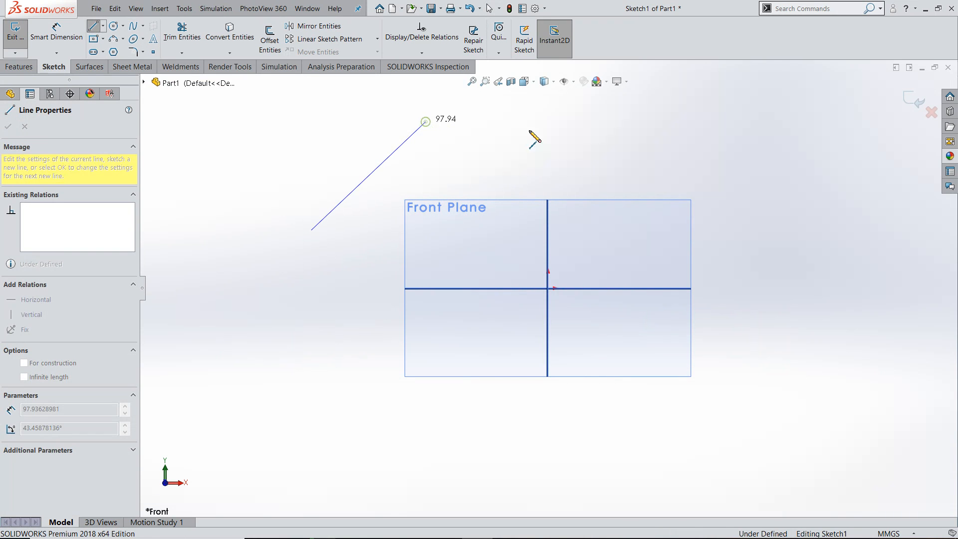
pyautogui.click(677, 140)
pyautogui.click(874, 306)
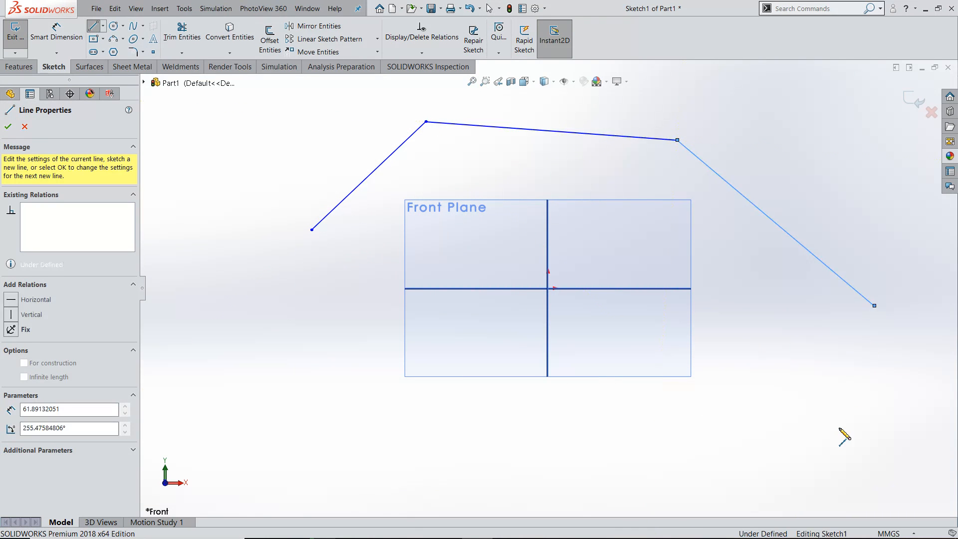
pyautogui.doubleClick(822, 448)
pyautogui.click(544, 469)
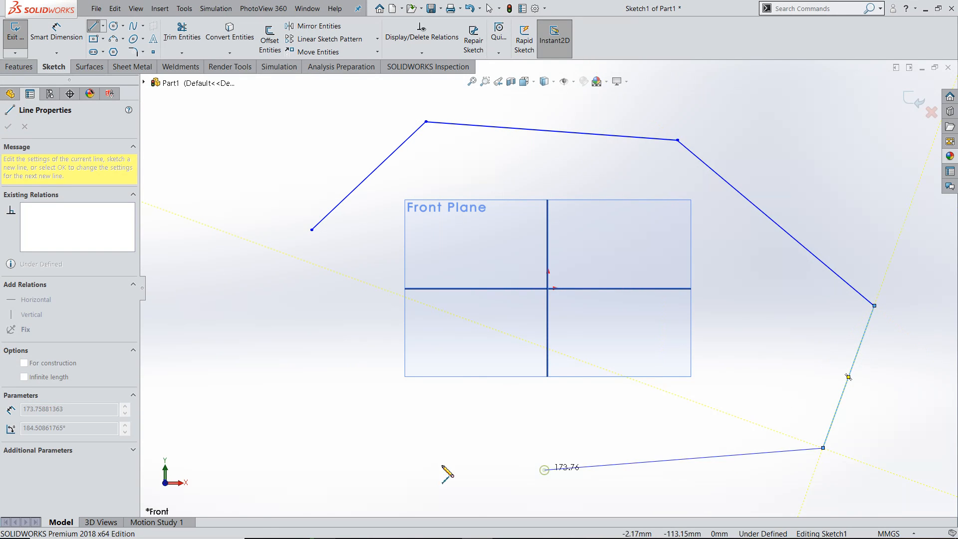
pyautogui.click(275, 358)
pyautogui.click(248, 163)
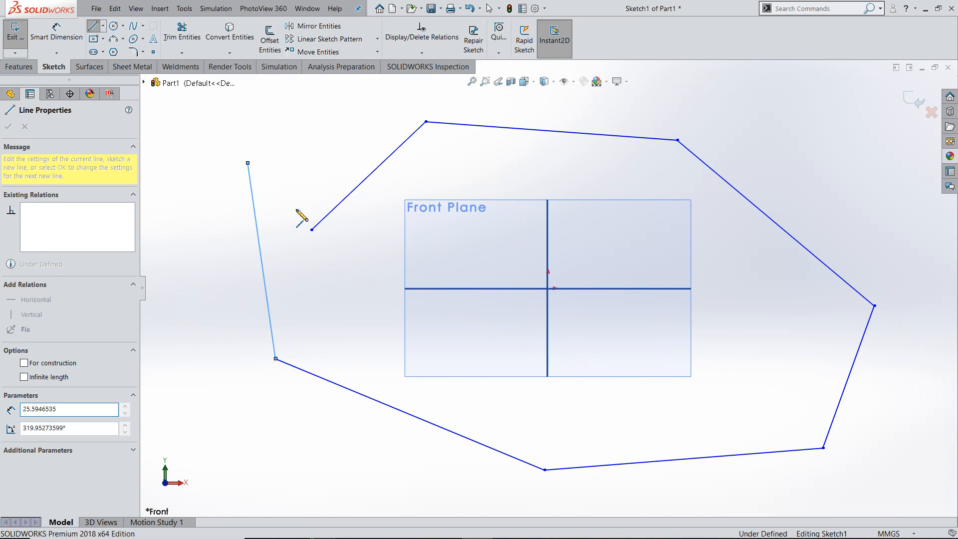
pyautogui.click(311, 229)
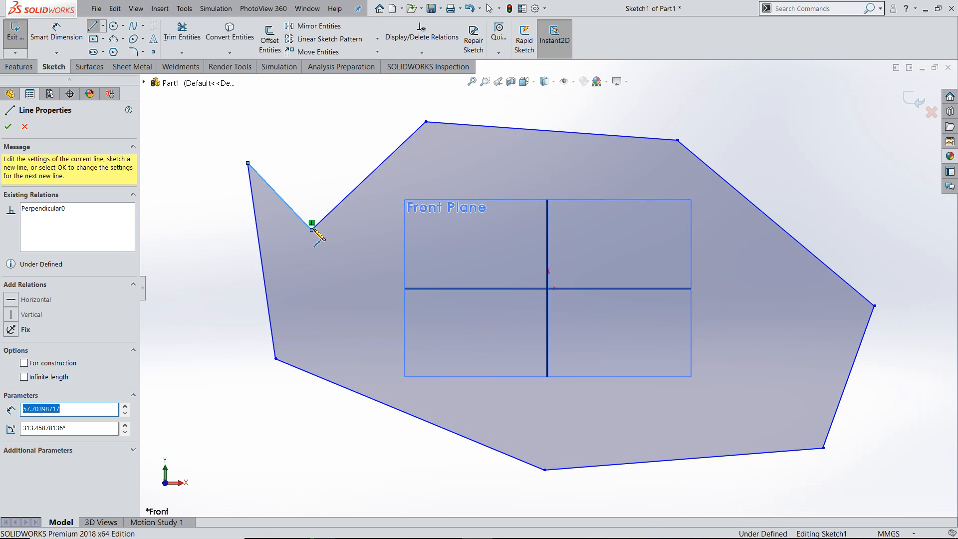
pyautogui.scroll(1, 313, 229)
pyautogui.click(350, 240)
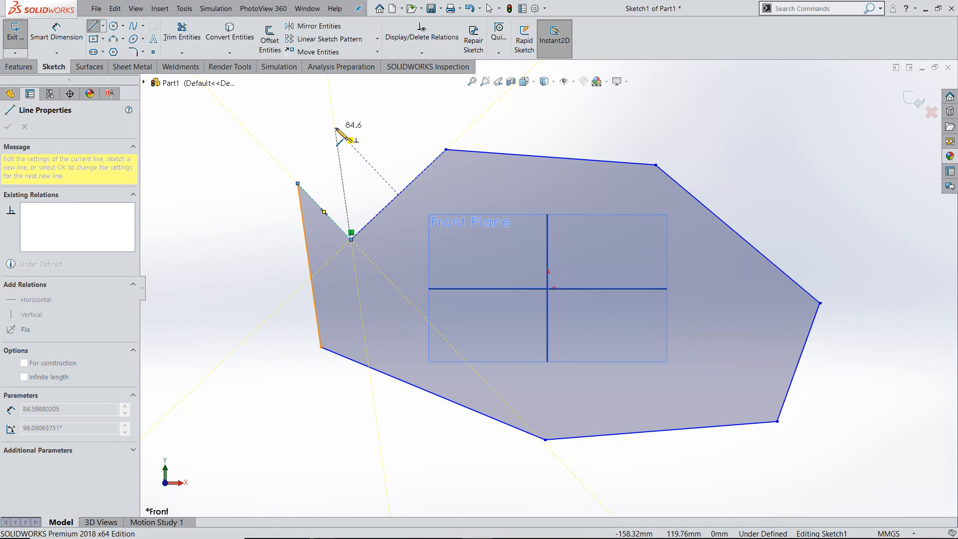
pyautogui.press('Escape')
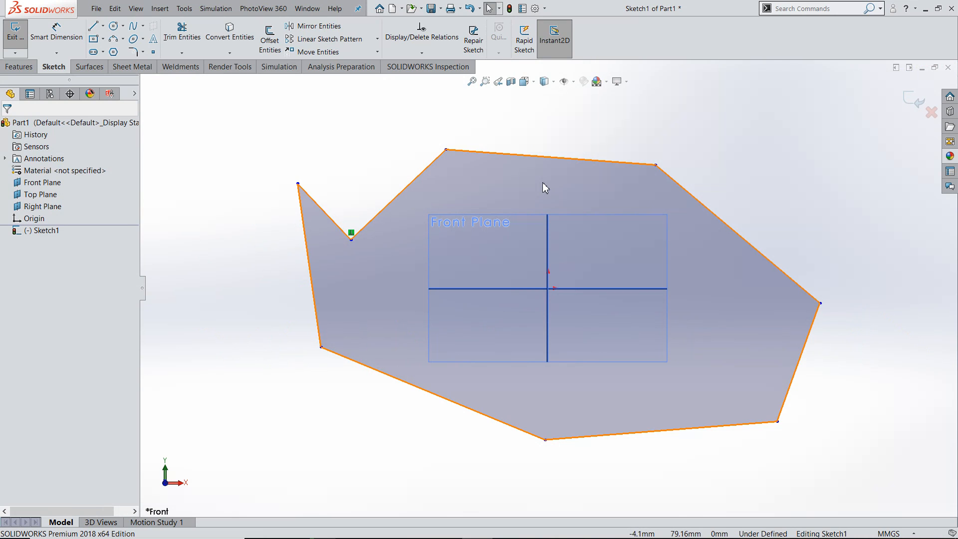
# Step: Draw a closed eight-sided outline of centerlines around the solid outline and end the Centerline command
pyautogui.scroll(2, 543, 182)
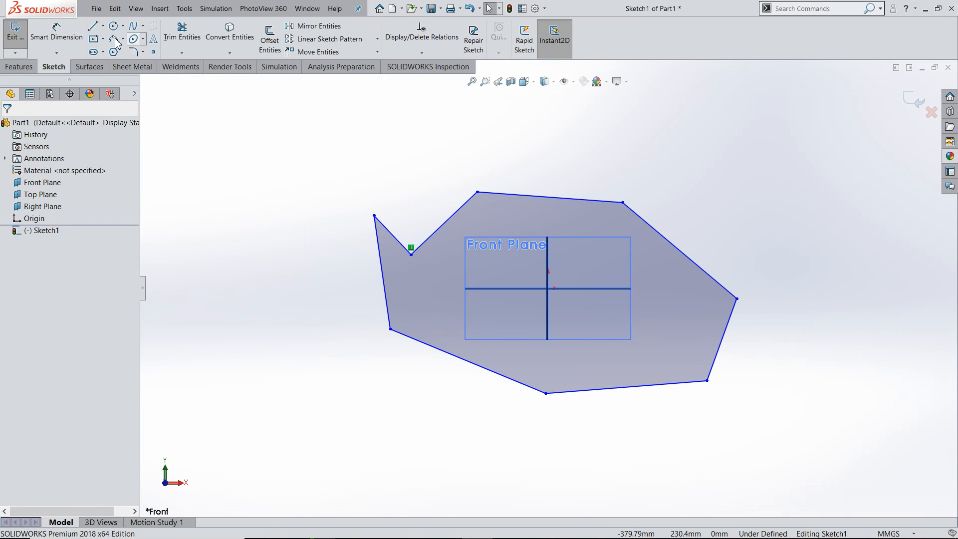
pyautogui.click(103, 26)
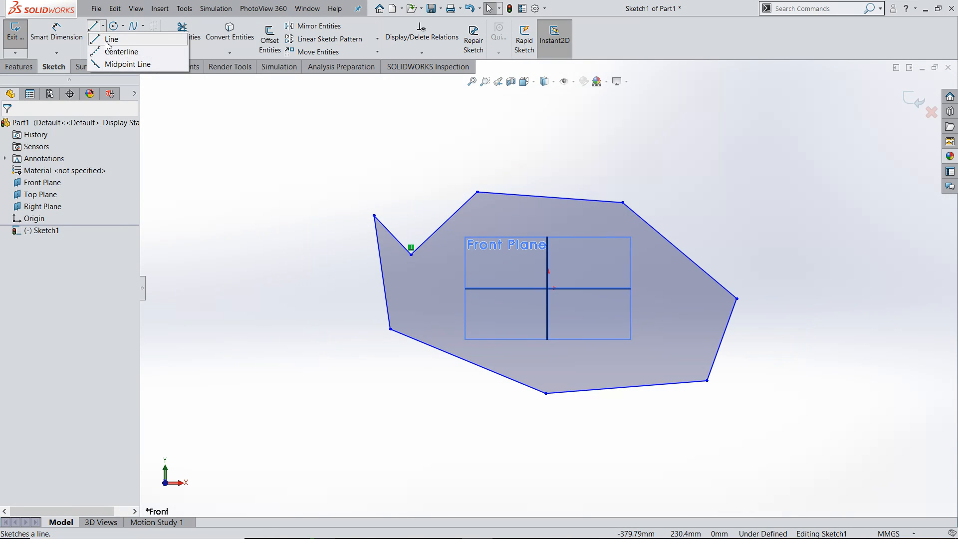
pyautogui.click(120, 52)
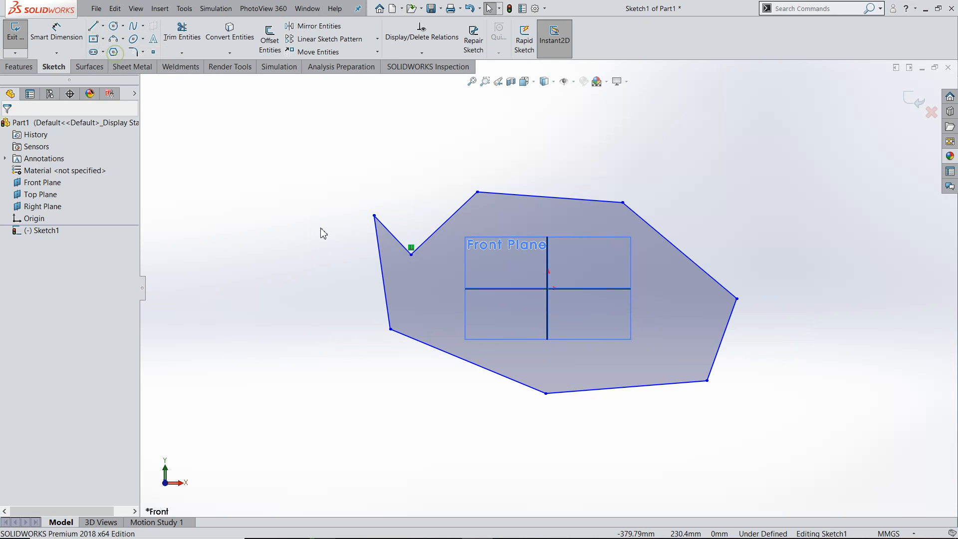
pyautogui.click(271, 199)
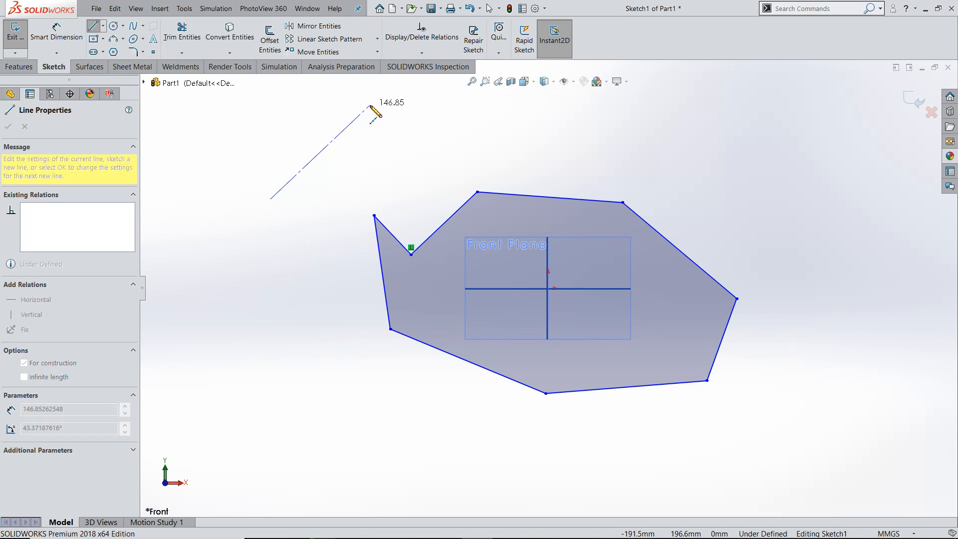
pyautogui.click(370, 105)
pyautogui.click(542, 120)
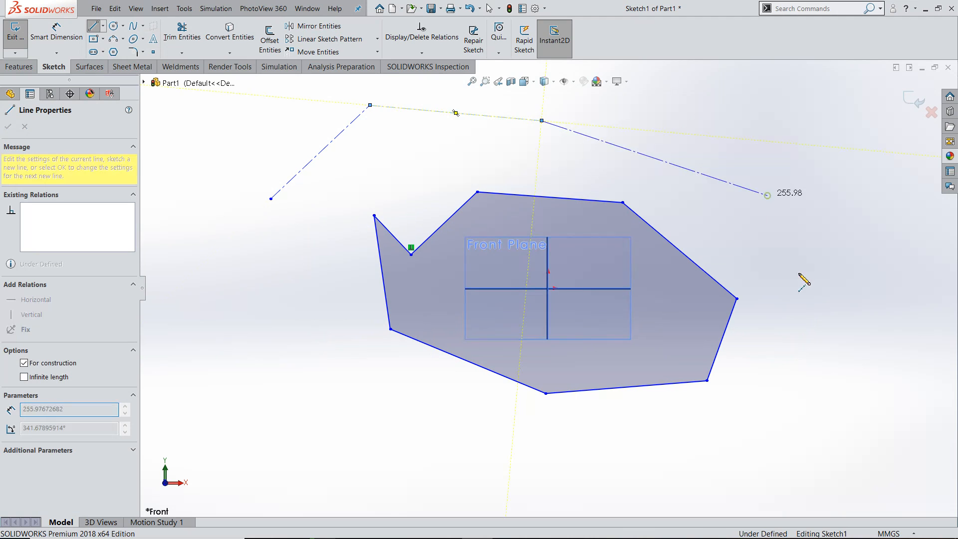
pyautogui.click(767, 195)
pyautogui.click(837, 374)
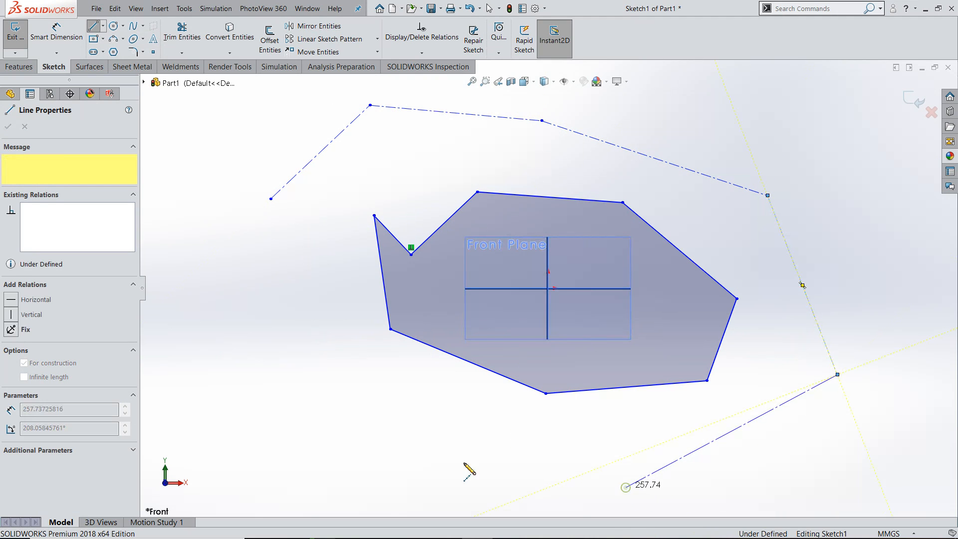
pyautogui.click(625, 486)
pyautogui.click(328, 424)
pyautogui.click(278, 293)
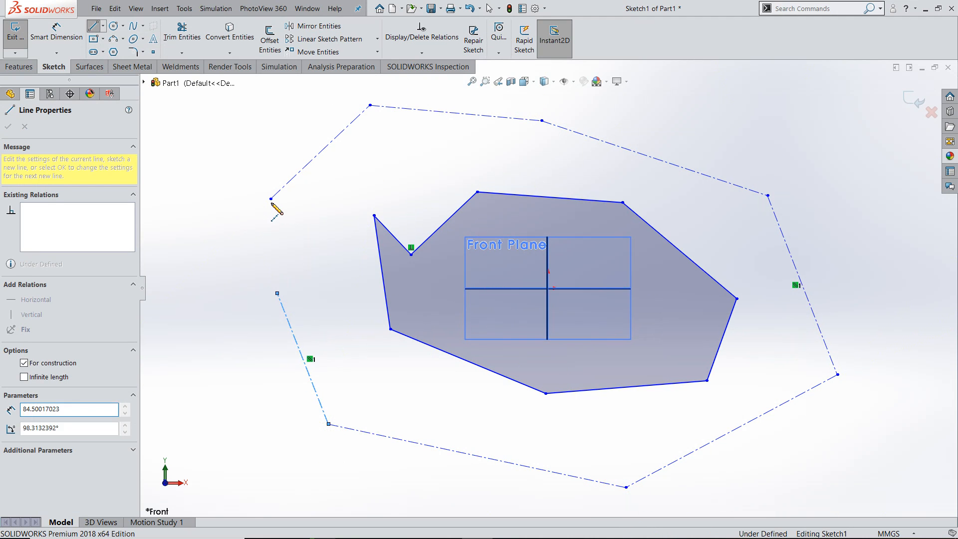
pyautogui.click(271, 198)
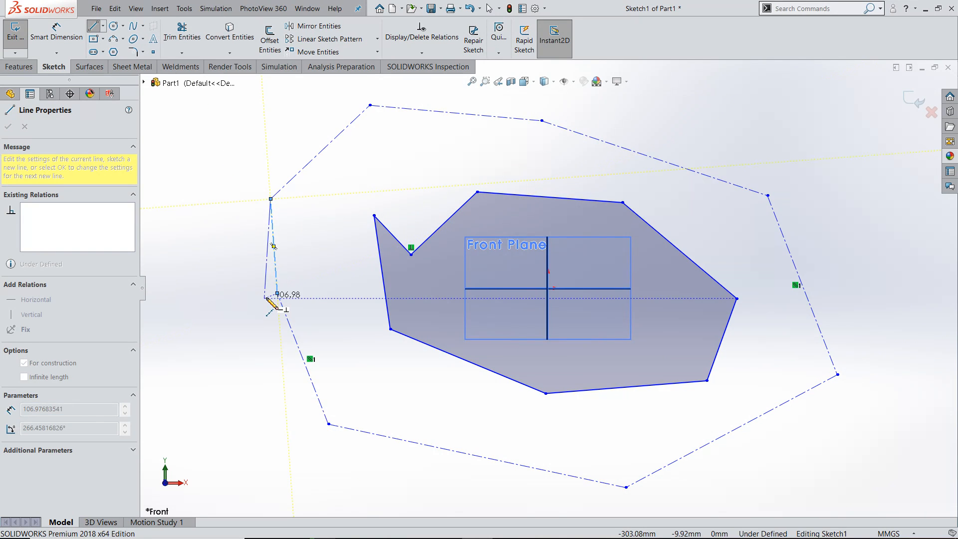
pyautogui.scroll(2, 265, 297)
pyautogui.scroll(-2, 288, 286)
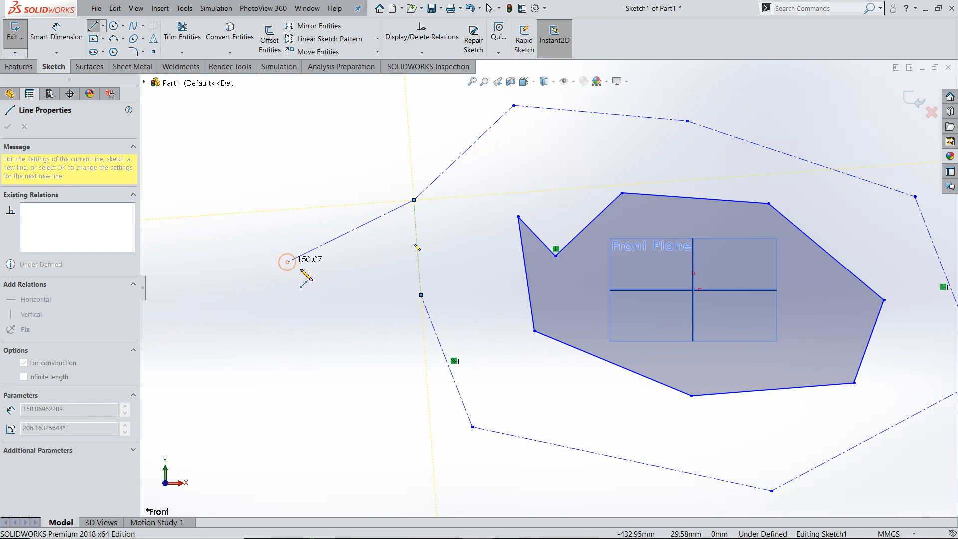
pyautogui.rightClick(295, 220)
pyautogui.click(308, 270)
# Step: Draw a horizontal midpoint line above the centerline outline, extending equally to both sides of its midpoint
pyautogui.scroll(2, 465, 278)
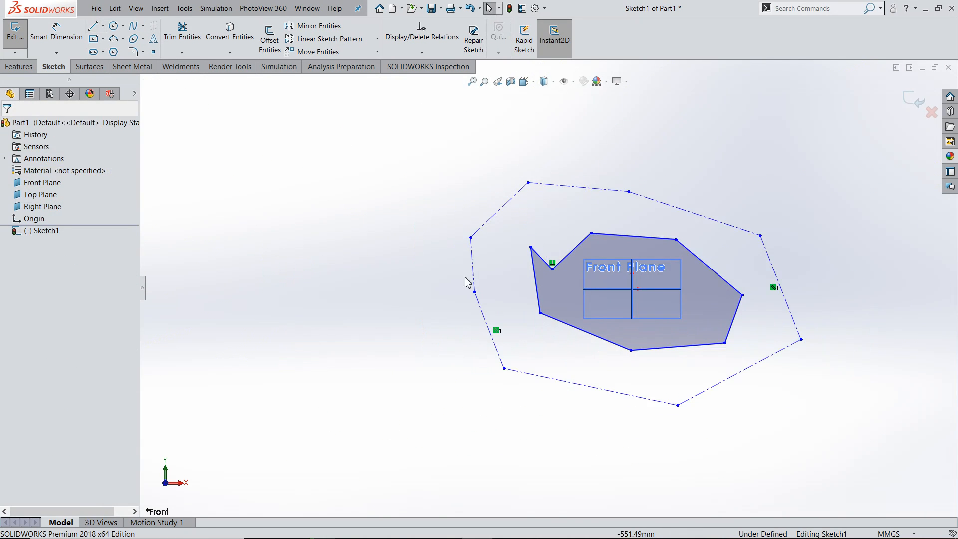
pyautogui.scroll(-1, 752, 241)
pyautogui.click(103, 27)
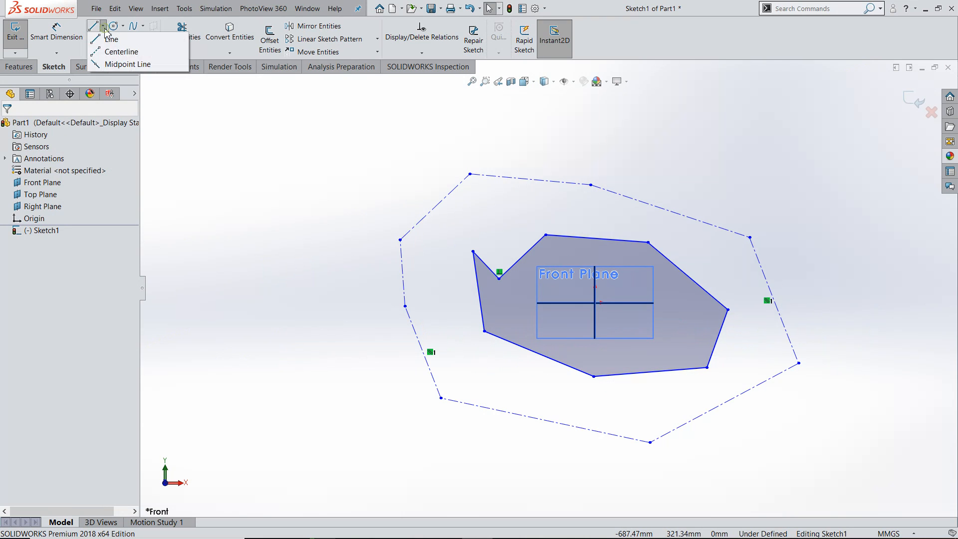
pyautogui.click(121, 64)
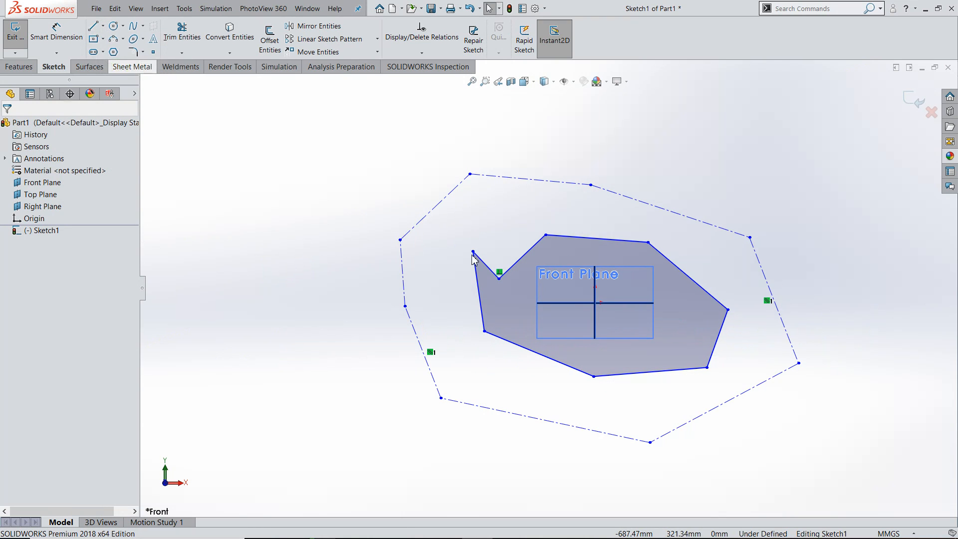
pyautogui.click(527, 121)
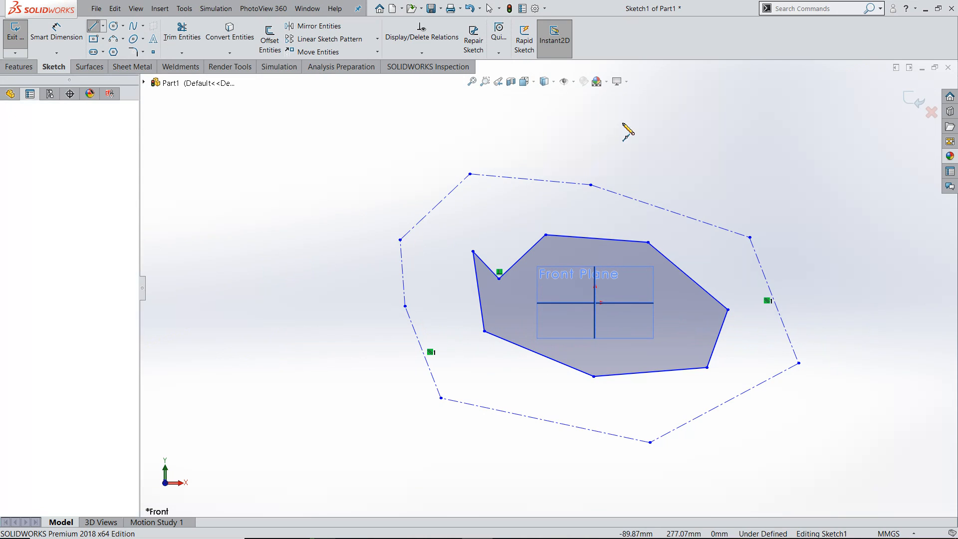
pyautogui.click(624, 121)
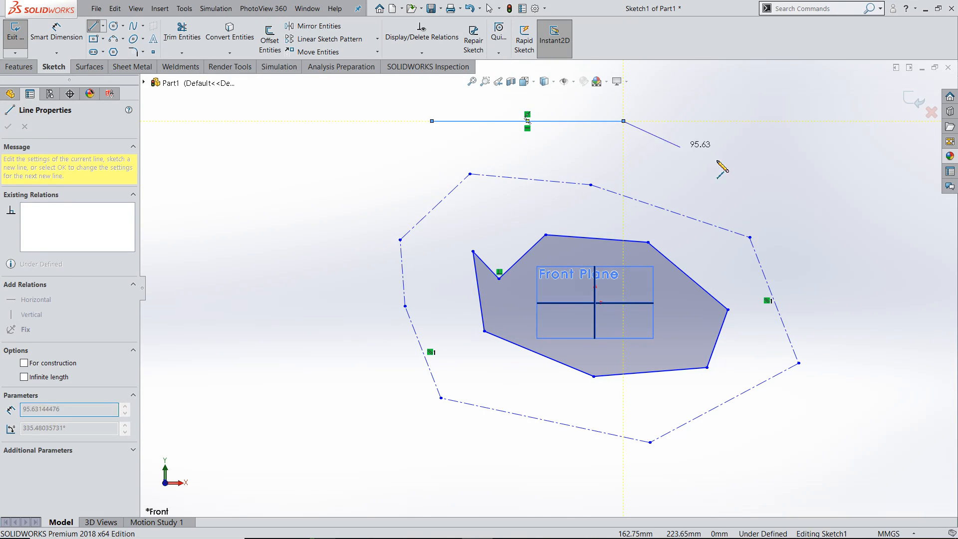
# Step: Continue from the midpoint line with six connected lines around the centerline outline, closing at its other end, and end the command
pyautogui.click(737, 156)
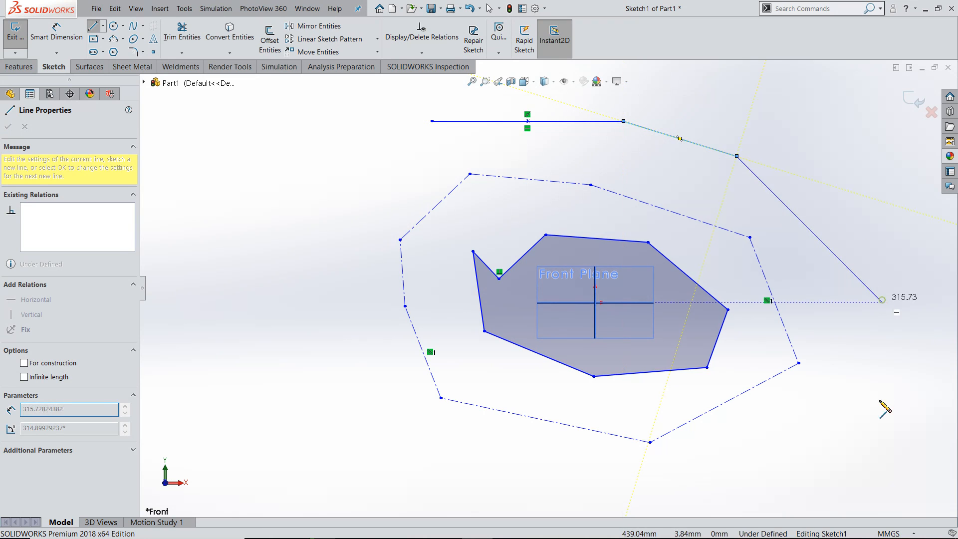
pyautogui.click(882, 302)
pyautogui.click(828, 472)
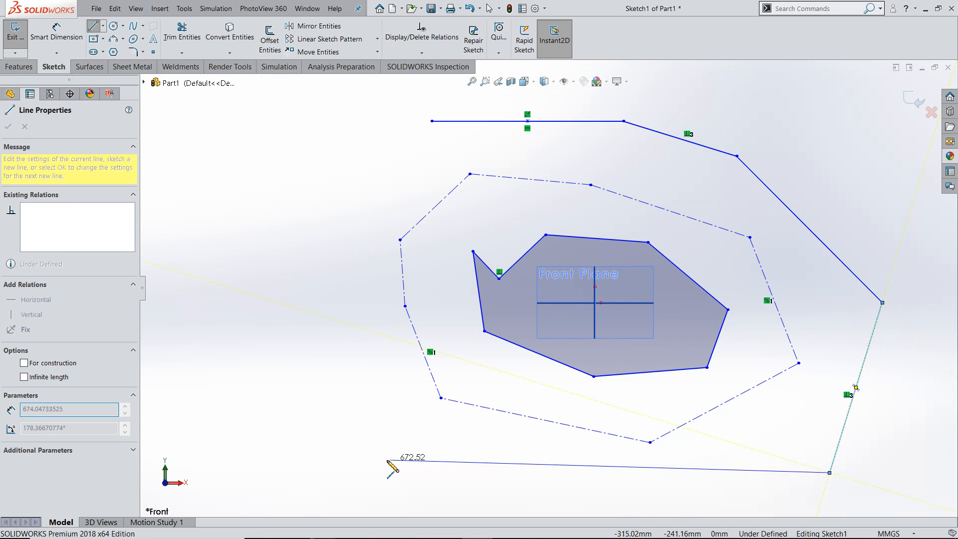
pyautogui.click(387, 460)
pyautogui.click(283, 225)
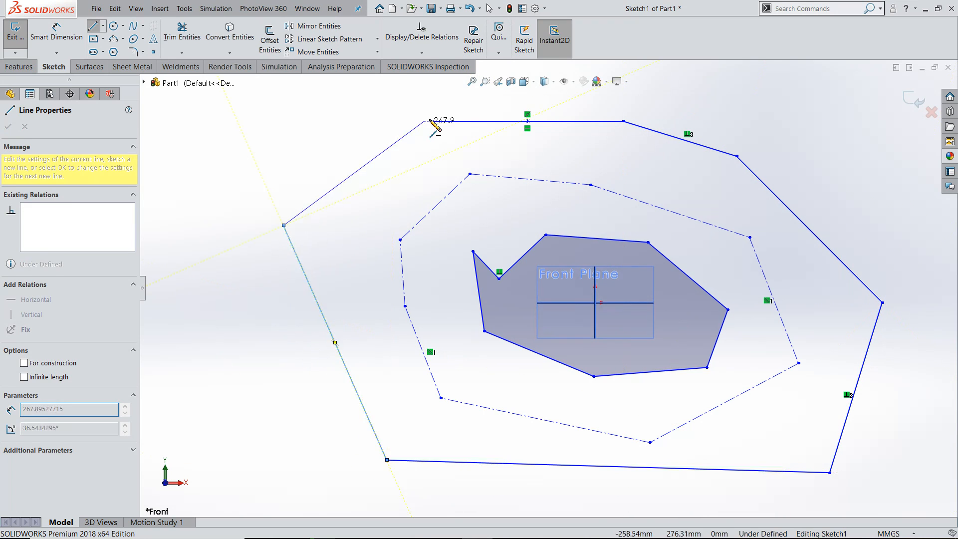
pyautogui.click(432, 120)
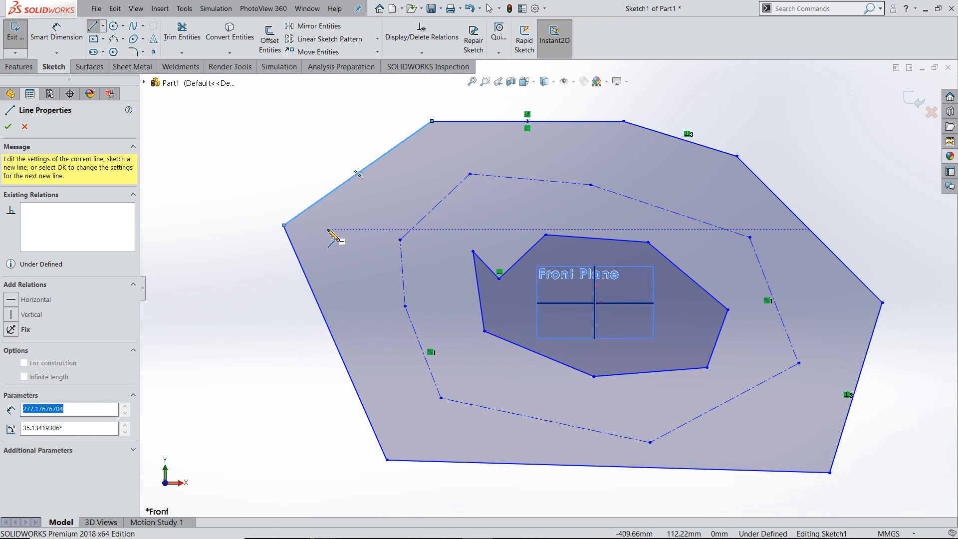
pyautogui.scroll(3, 327, 230)
pyautogui.scroll(-2, 342, 220)
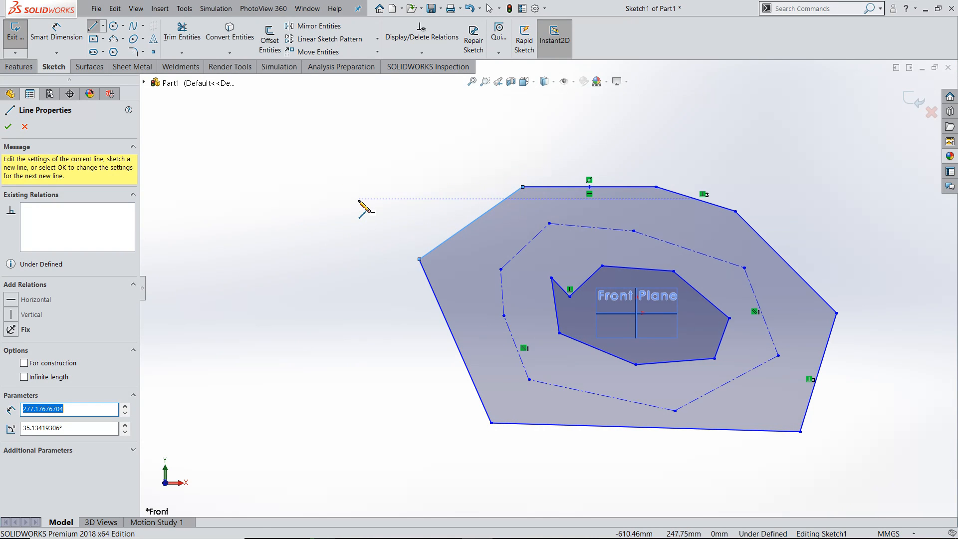
pyautogui.press('Escape')
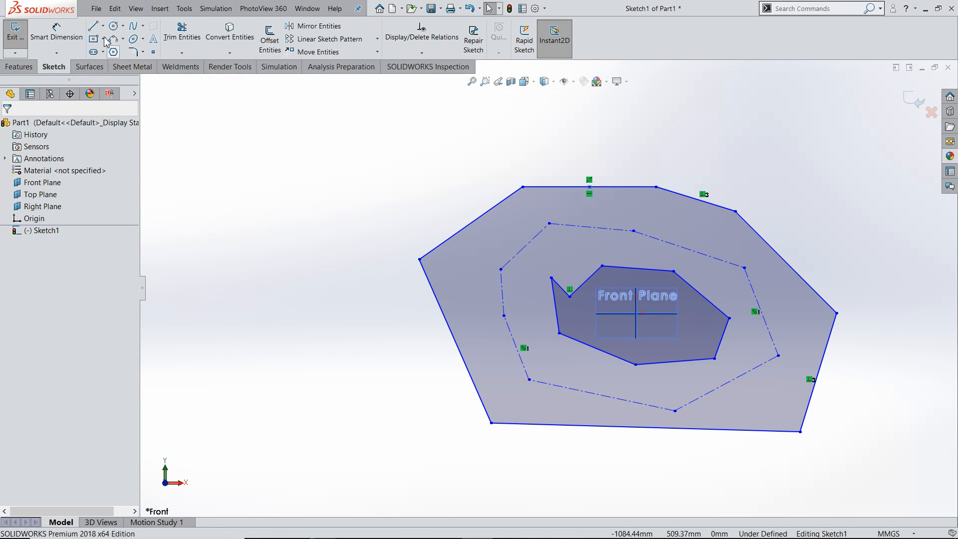
pyautogui.click(93, 25)
pyautogui.rightClick(375, 145)
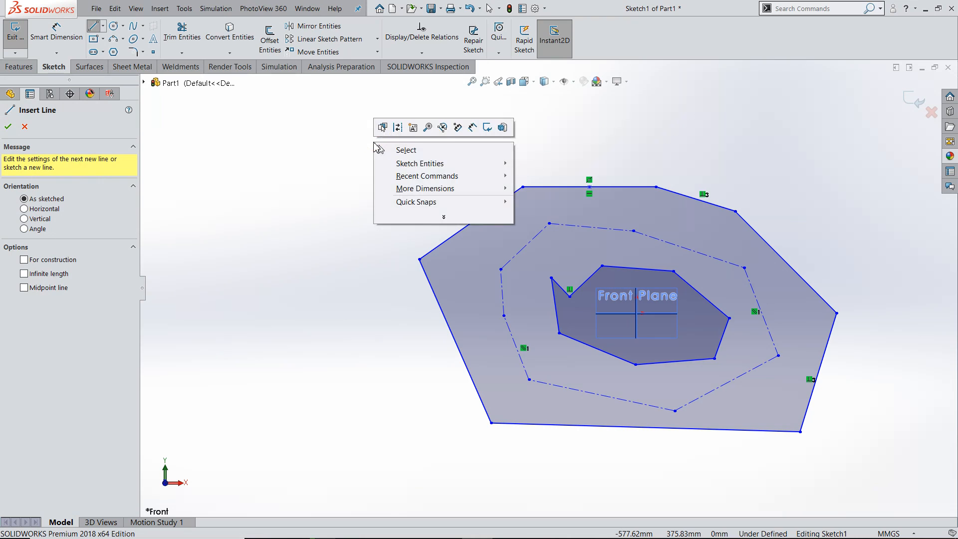
pyautogui.click(406, 150)
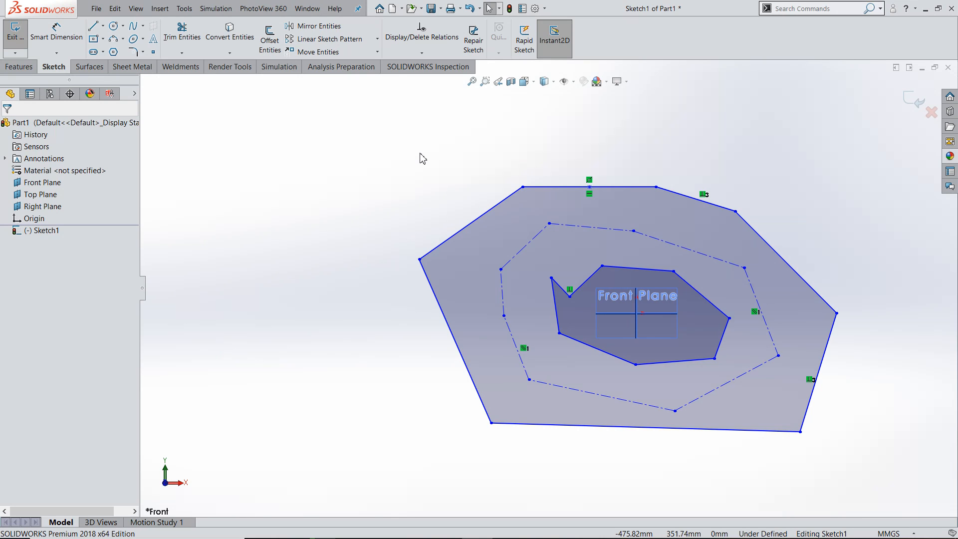
pyautogui.click(103, 27)
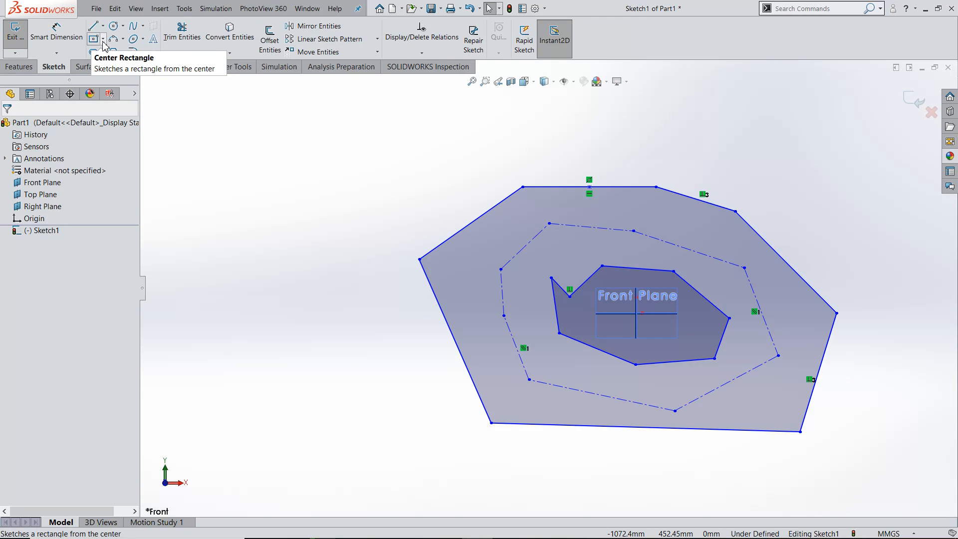
pyautogui.click(93, 44)
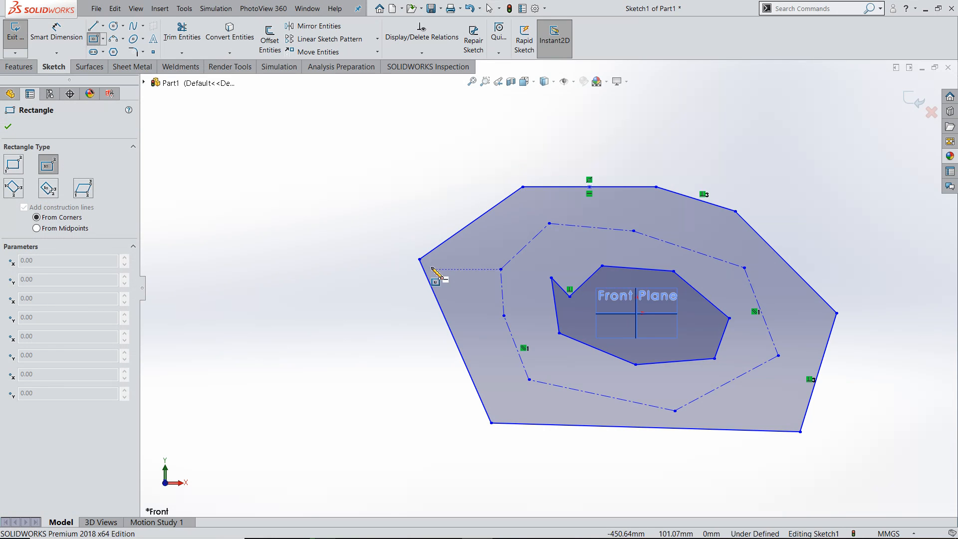
pyautogui.scroll(2, 432, 268)
pyautogui.click(9, 128)
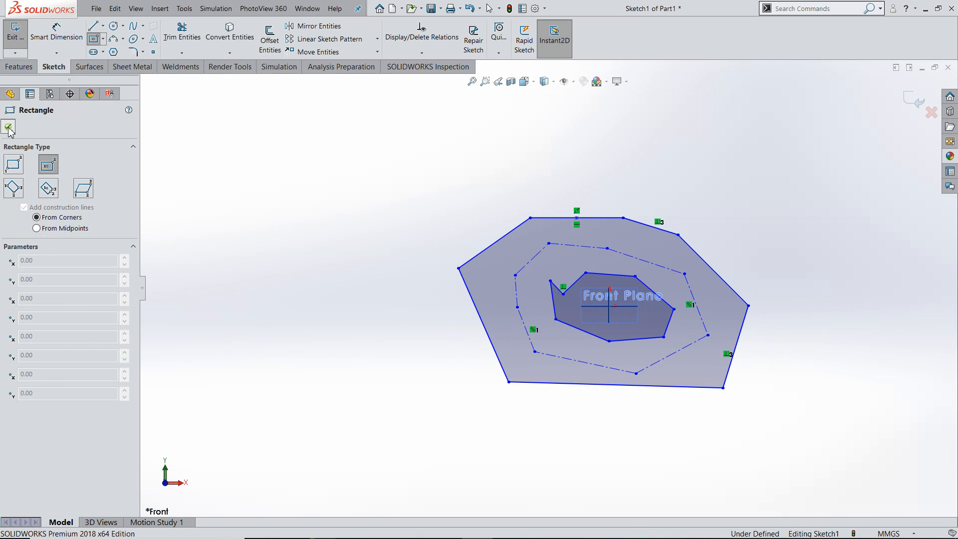
# Step: Try a window selection and a crossing selection over the three sketched outlines, clearing each selection
pyautogui.moveTo(410, 160)
pyautogui.mouseDown()
pyautogui.moveTo(693, 324)
pyautogui.moveTo(765, 384)
pyautogui.moveTo(776, 412)
pyautogui.moveTo(651, 363)
pyautogui.moveTo(670, 401)
pyautogui.moveTo(693, 406)
pyautogui.mouseUp()
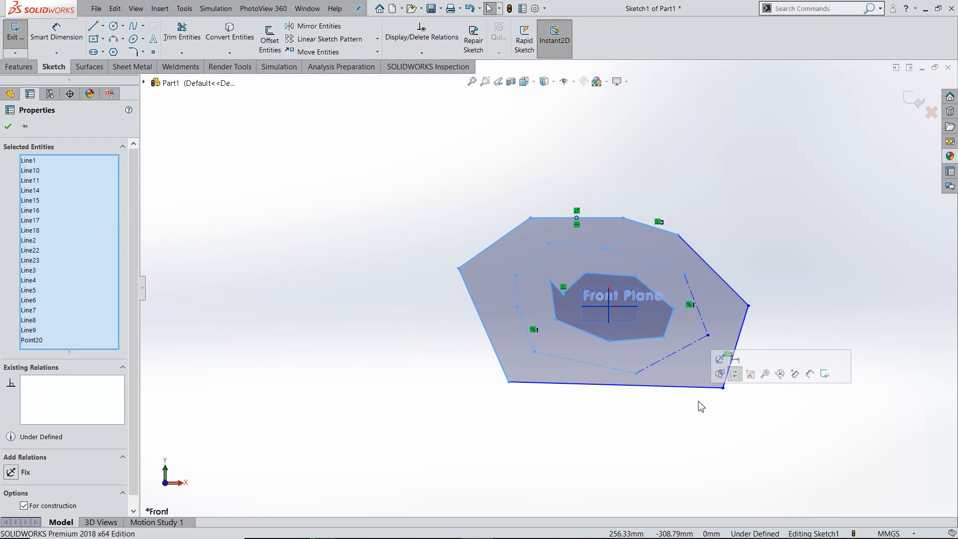
pyautogui.click(798, 449)
pyautogui.moveTo(881, 463)
pyautogui.mouseDown()
pyautogui.moveTo(662, 367)
pyautogui.moveTo(547, 125)
pyautogui.moveTo(505, 129)
pyautogui.mouseUp()
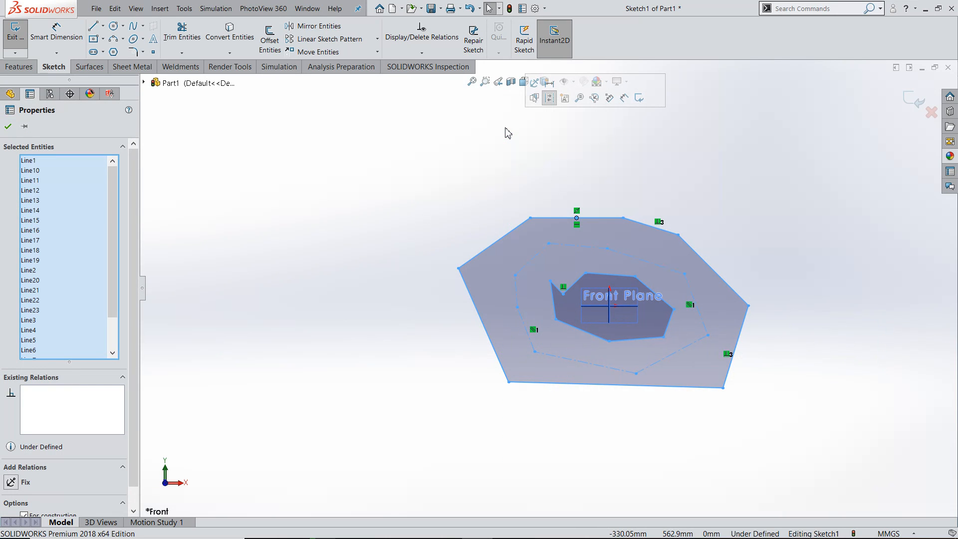
pyautogui.click(331, 143)
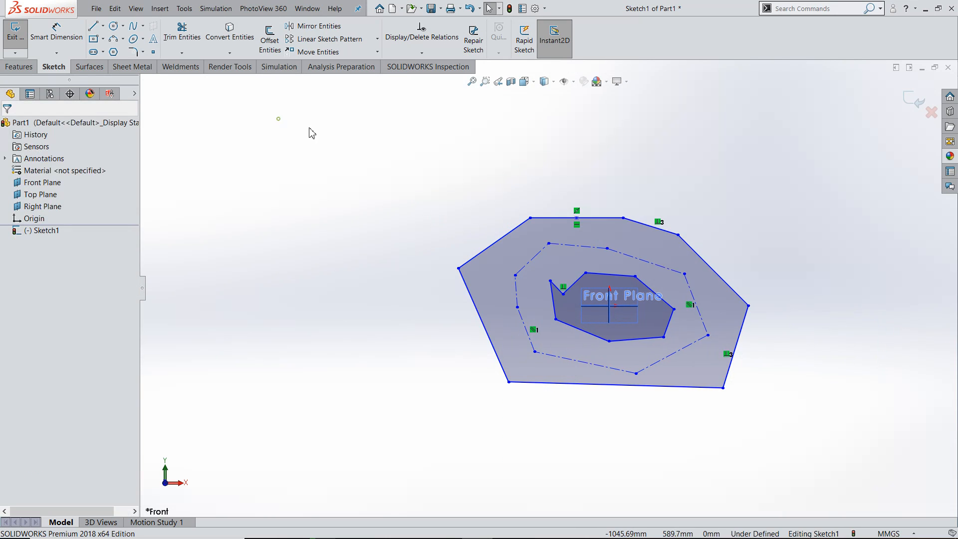
# Step: Select all lines of the three outlines with a selection box and delete them from the sketch
pyautogui.moveTo(278, 118)
pyautogui.mouseDown()
pyautogui.moveTo(664, 373)
pyautogui.moveTo(686, 464)
pyautogui.moveTo(666, 481)
pyautogui.mouseUp()
pyautogui.moveTo(353, 151)
pyautogui.mouseDown()
pyautogui.moveTo(584, 274)
pyautogui.moveTo(794, 409)
pyautogui.moveTo(797, 439)
pyautogui.mouseUp()
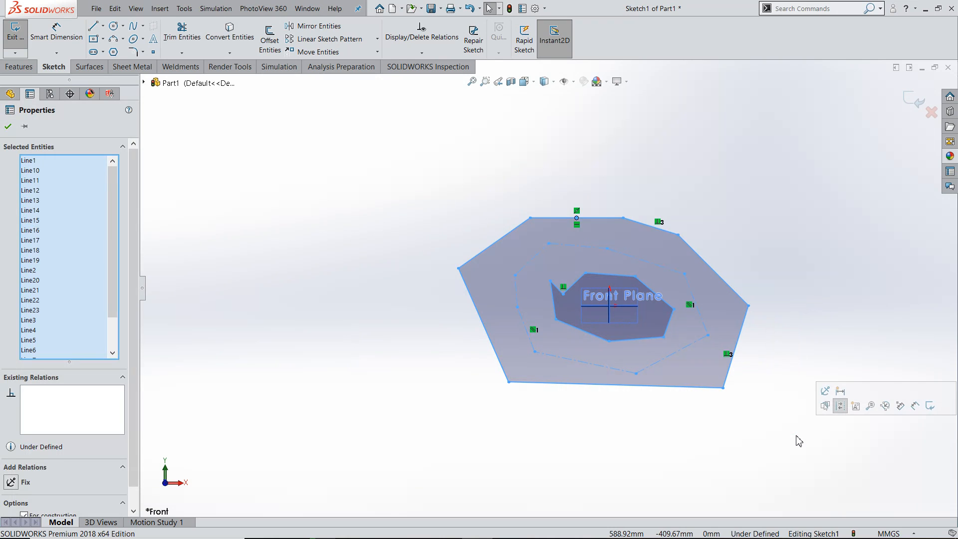
pyautogui.press('Delete')
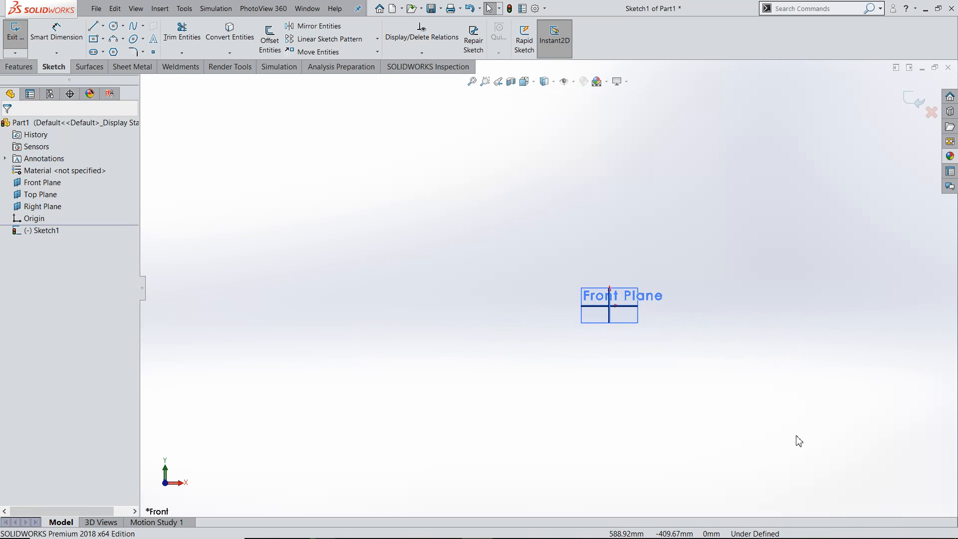
# Step: Hide the Front Plane, Top Plane and Right Plane together
pyautogui.press('f')
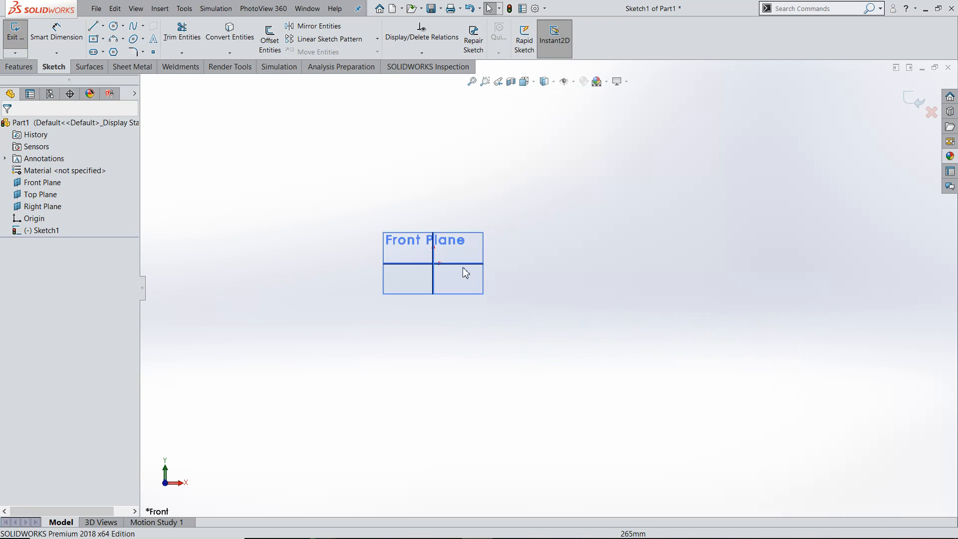
pyautogui.click(28, 185)
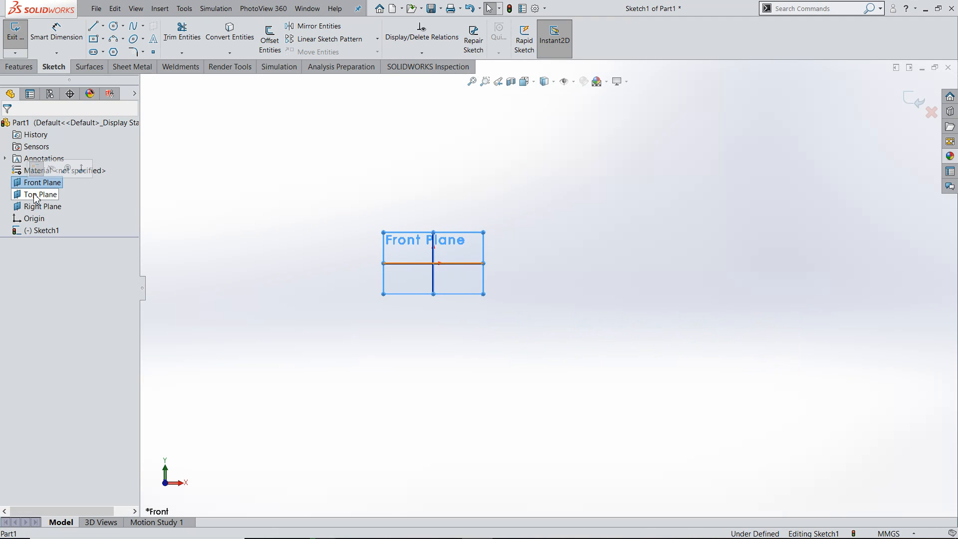
pyautogui.keyDown('ctrl'); pyautogui.click(32, 194); pyautogui.keyUp('ctrl')
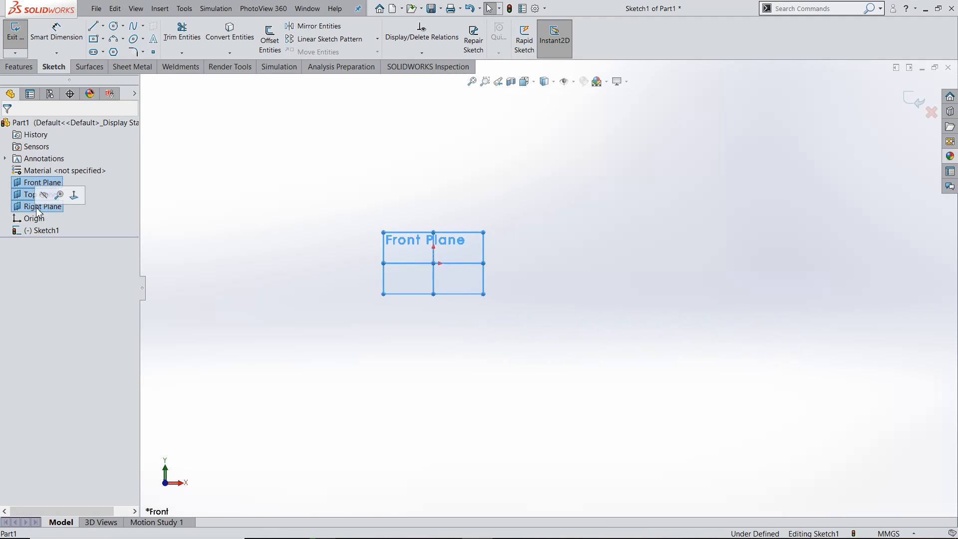
pyautogui.click(48, 198)
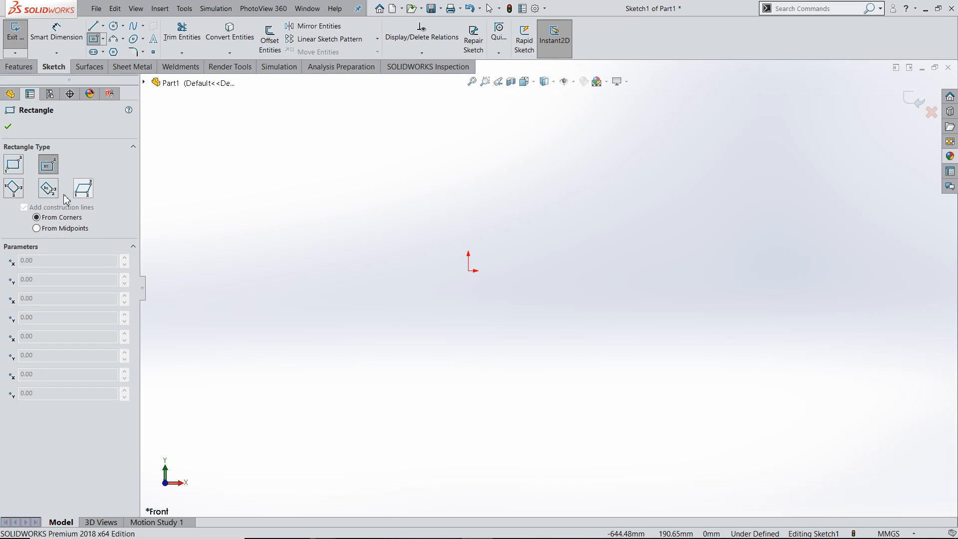
# Step: Sketch two corner rectangles, one about 636 × 274 mm around the origin and one about 654 × 138 mm below it
pyautogui.click(15, 168)
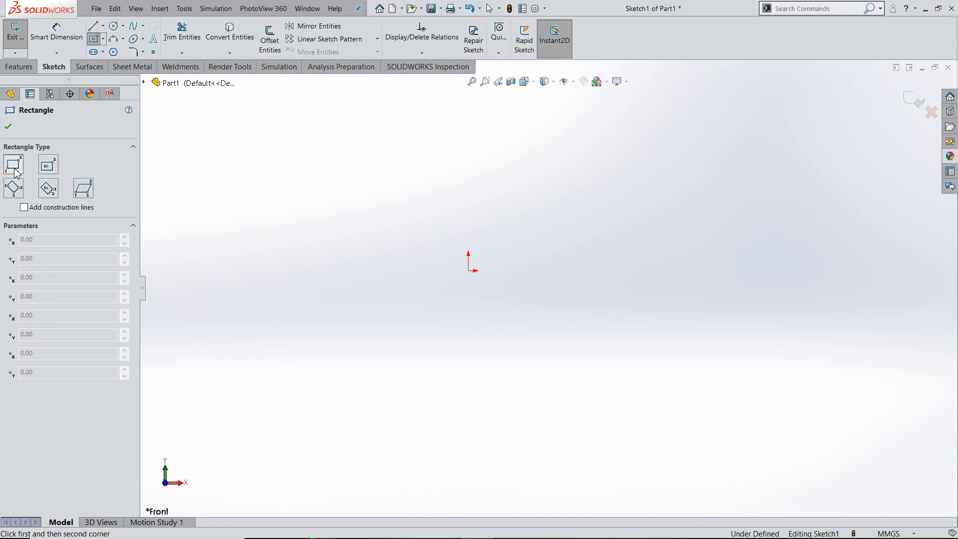
pyautogui.click(17, 172)
pyautogui.click(428, 192)
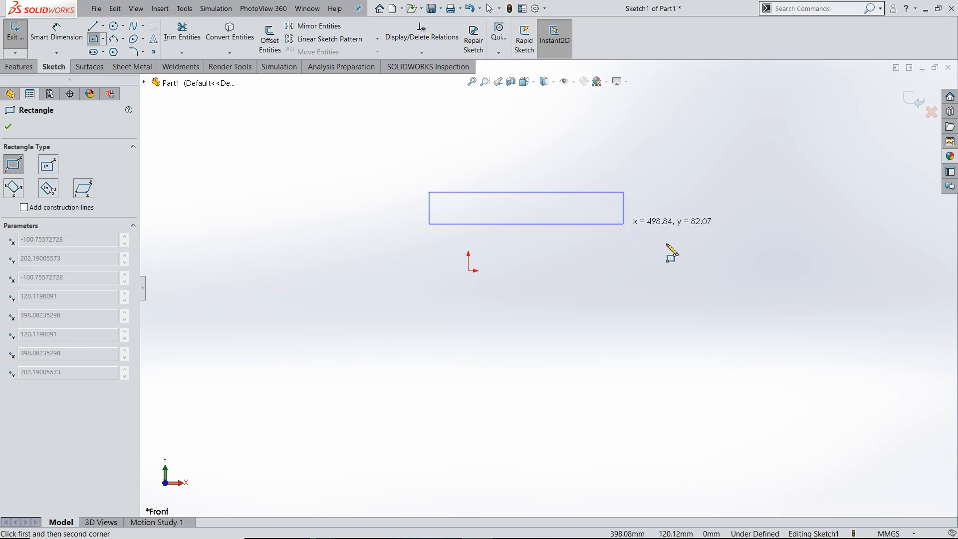
pyautogui.click(677, 299)
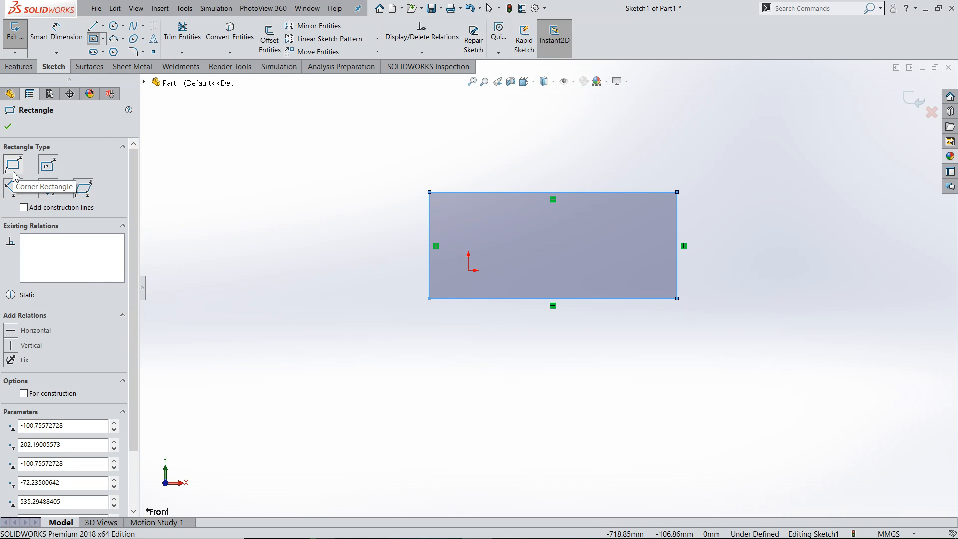
pyautogui.click(408, 410)
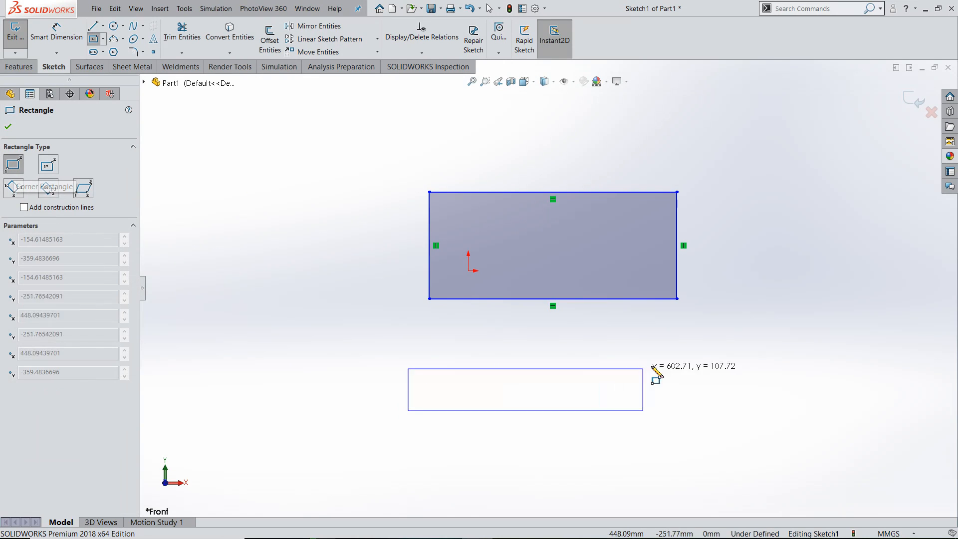
pyautogui.click(663, 357)
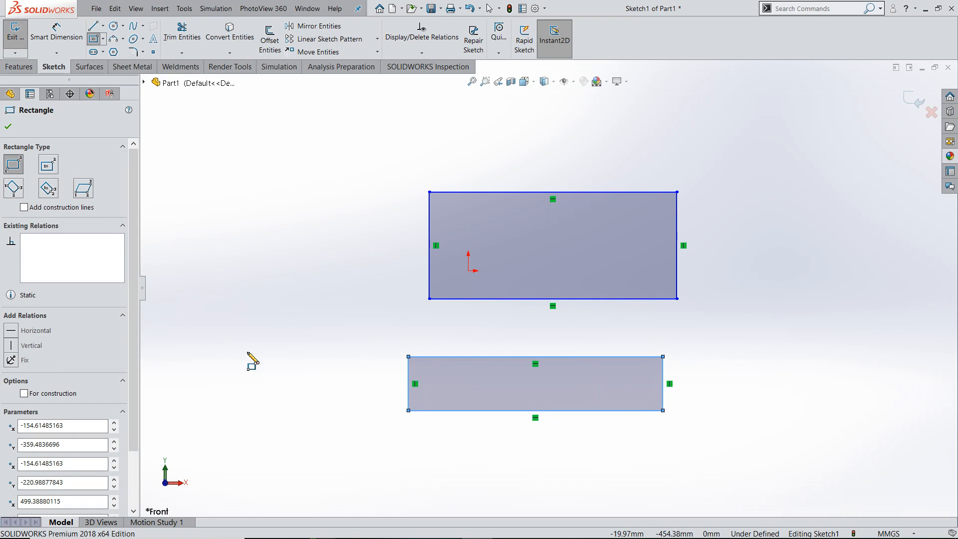
# Step: Sketch two center rectangles, about 513 × 390 mm left of the corner rectangles and about 344 × 413 mm right of them
pyautogui.click(49, 165)
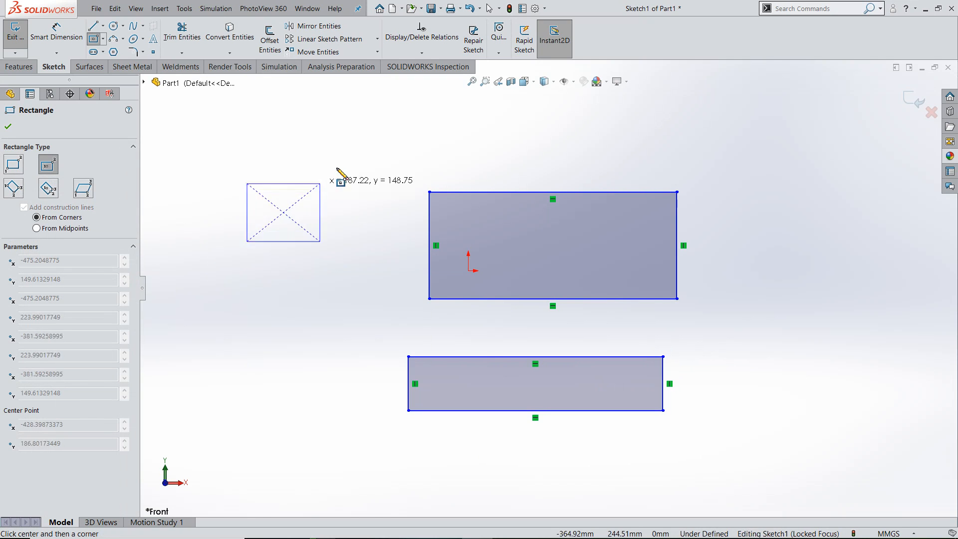
pyautogui.click(383, 136)
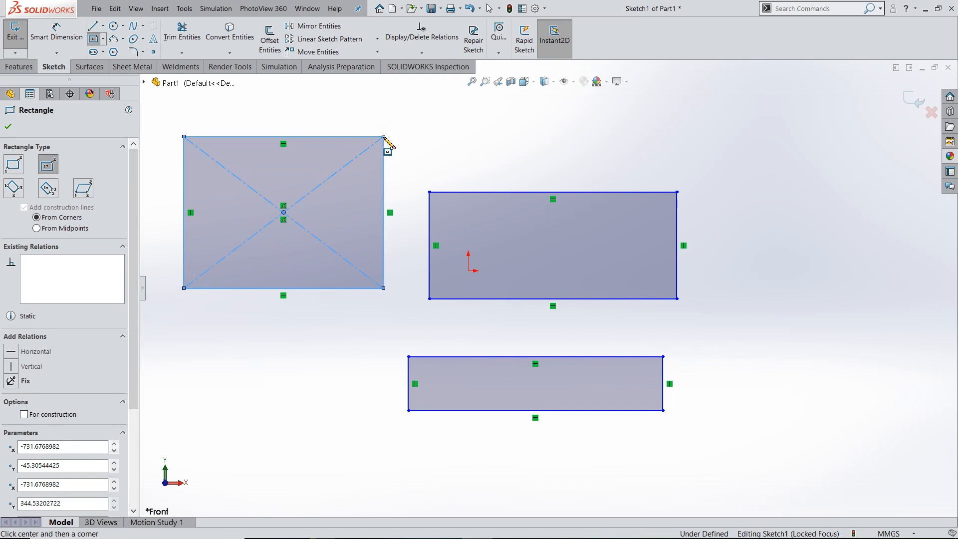
pyautogui.click(823, 244)
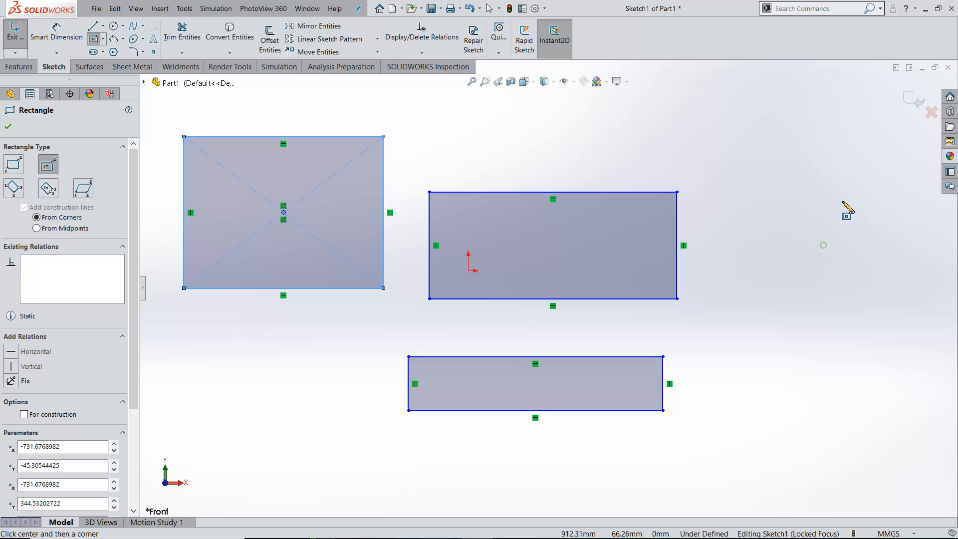
pyautogui.click(894, 171)
# Step: Sketch a tilted 3 point corner rectangle of about 913 × 476 mm, below and left of the existing rectangles
pyautogui.press('f')
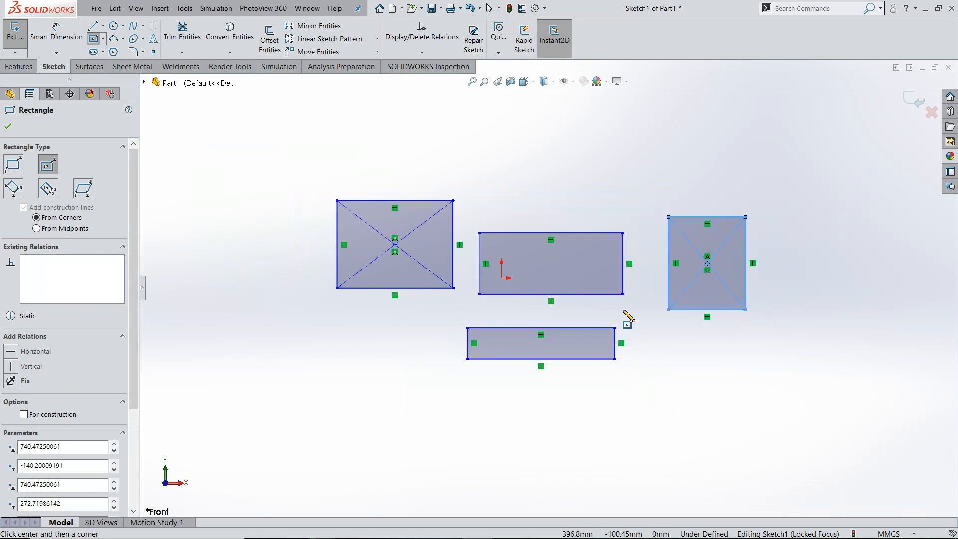
pyautogui.click(12, 188)
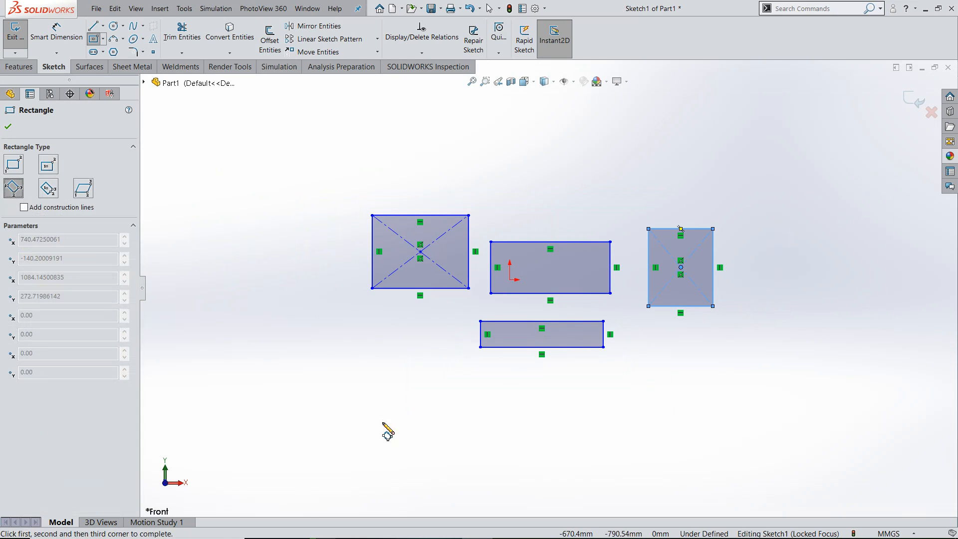
pyautogui.click(288, 372)
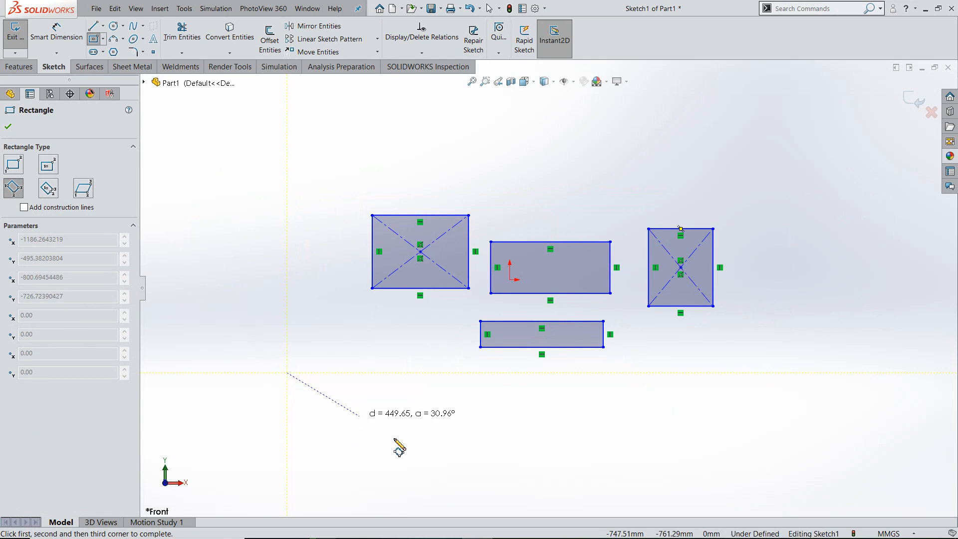
pyautogui.click(433, 459)
pyautogui.click(506, 405)
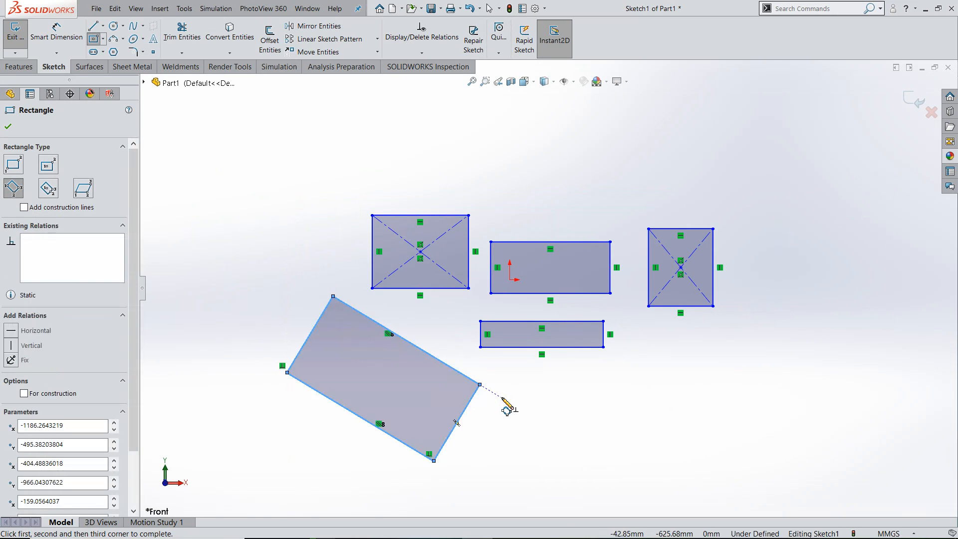
# Step: Sketch two more 3 point corner rectangles, about 1216 × 701 mm right of the group and about 1531 × 528 mm above and left of it
pyautogui.press('z')
pyautogui.click(805, 212)
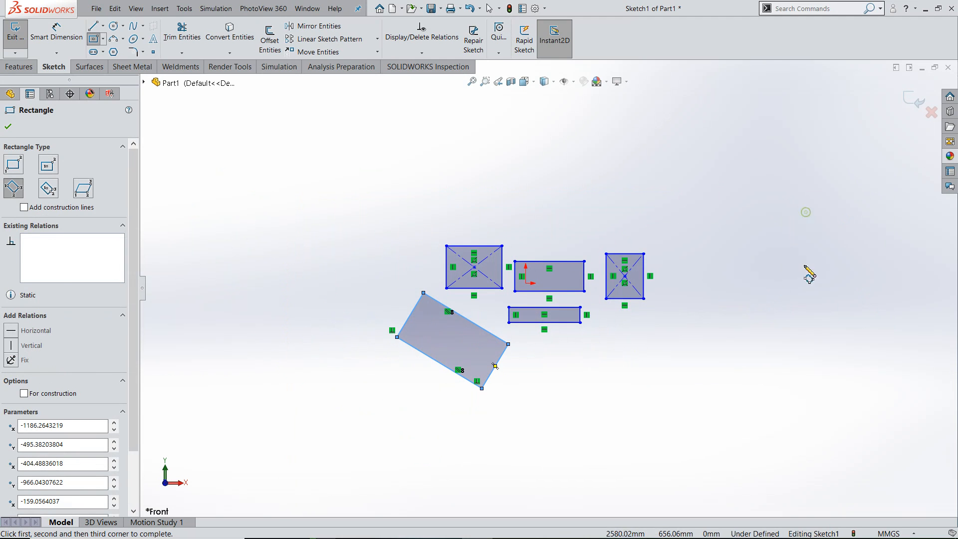
pyautogui.click(811, 343)
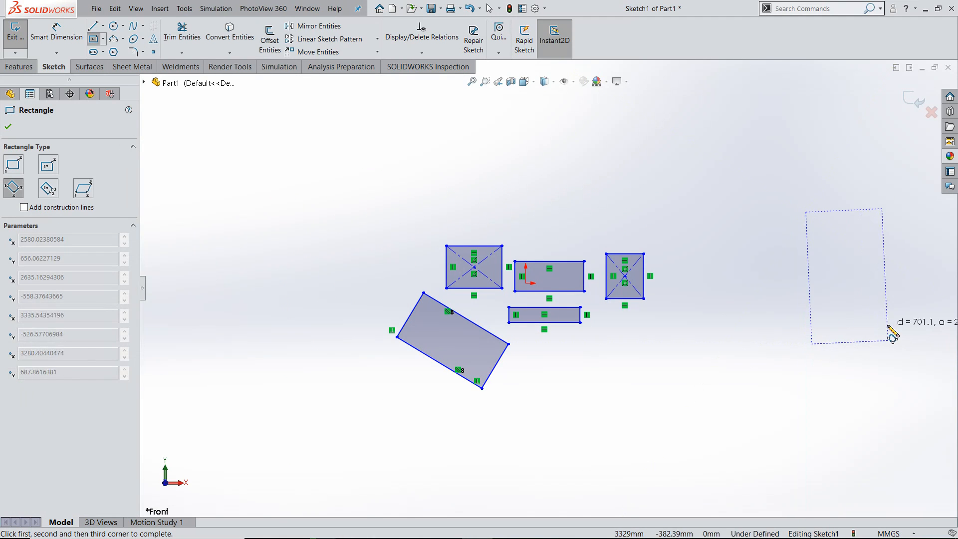
pyautogui.click(887, 340)
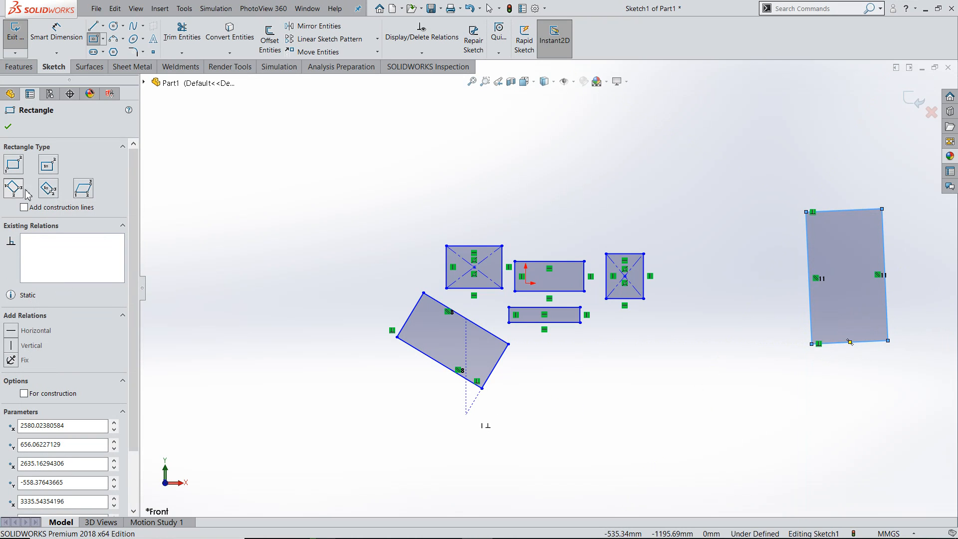
pyautogui.click(254, 155)
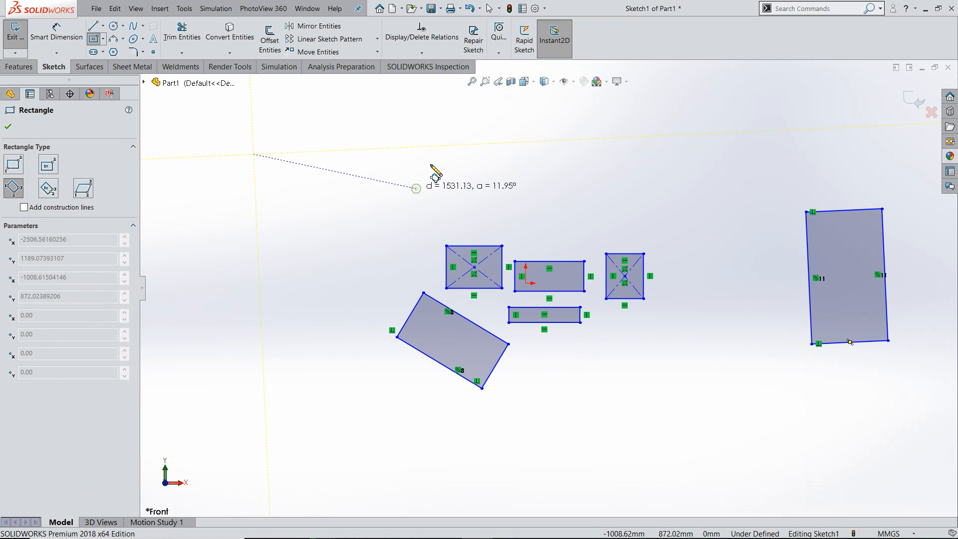
pyautogui.click(416, 188)
pyautogui.click(438, 143)
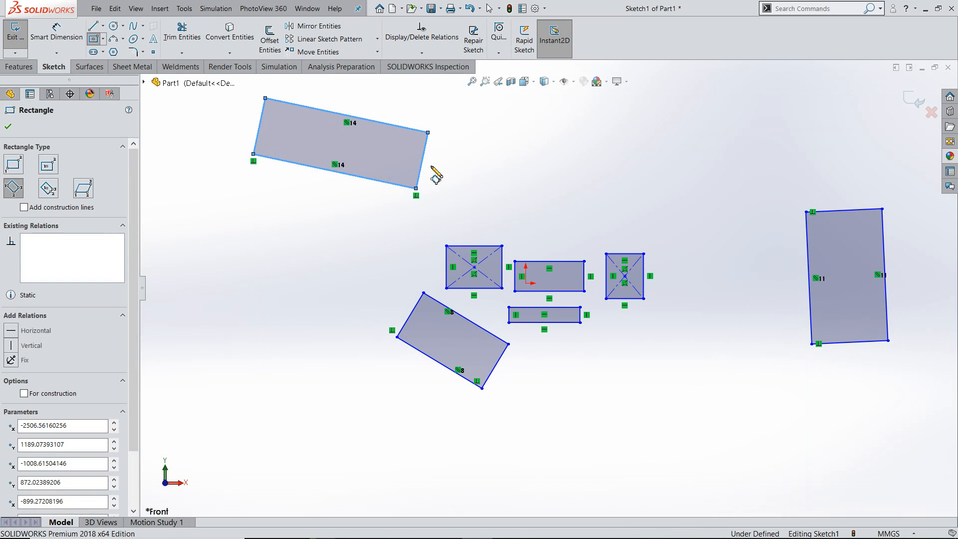
# Step: Sketch two tilted 3 point center rectangles, about 1821 × 841 mm left of the group and about 6075 × 3059 mm below it
pyautogui.click(49, 188)
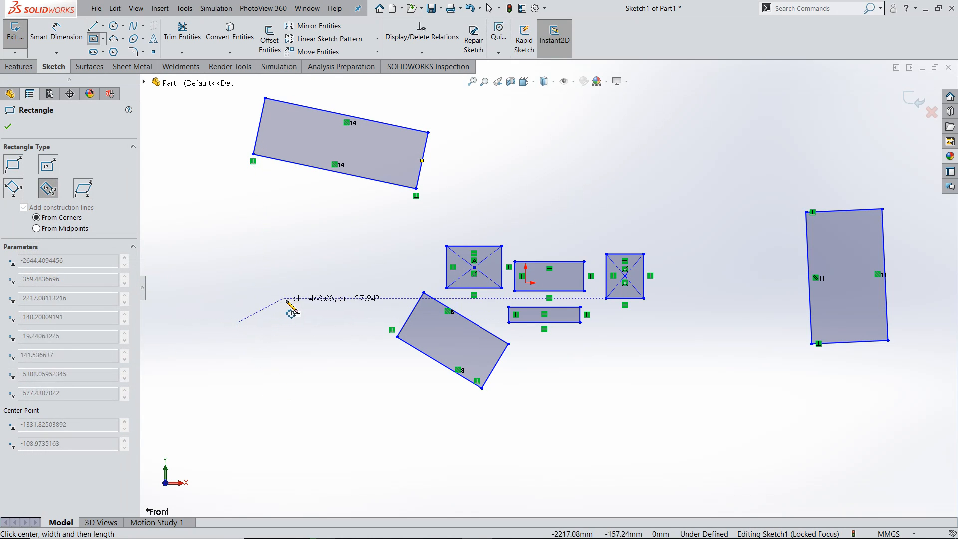
pyautogui.click(331, 288)
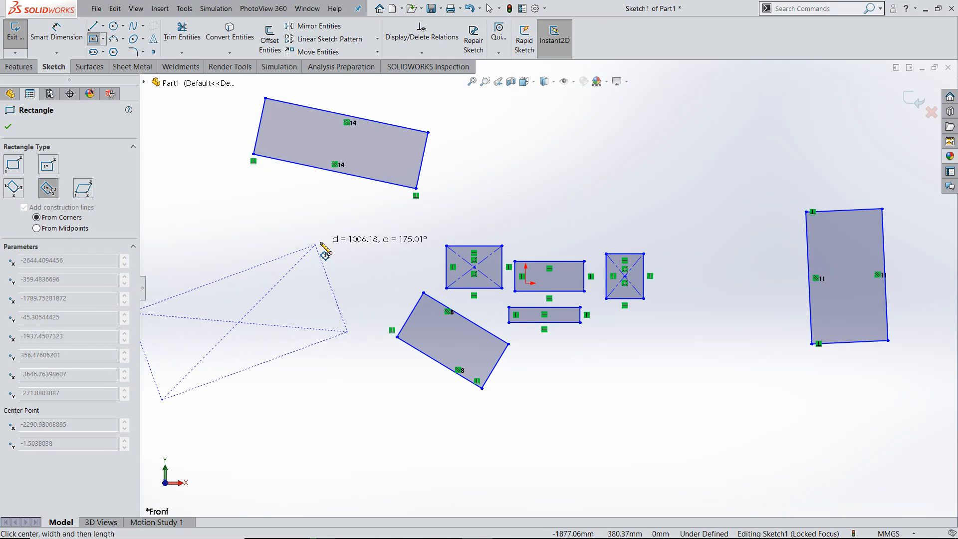
pyautogui.click(317, 246)
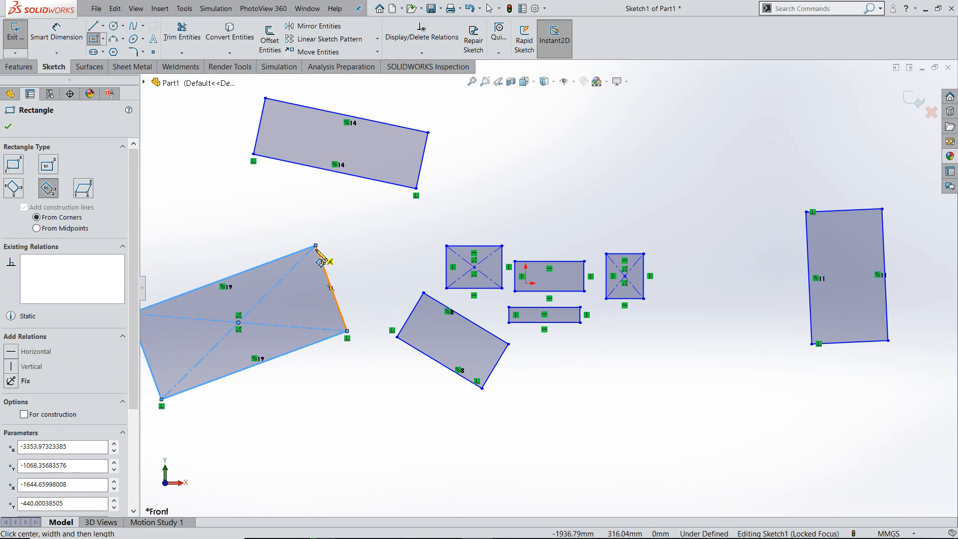
pyautogui.scroll(-5, 471, 249)
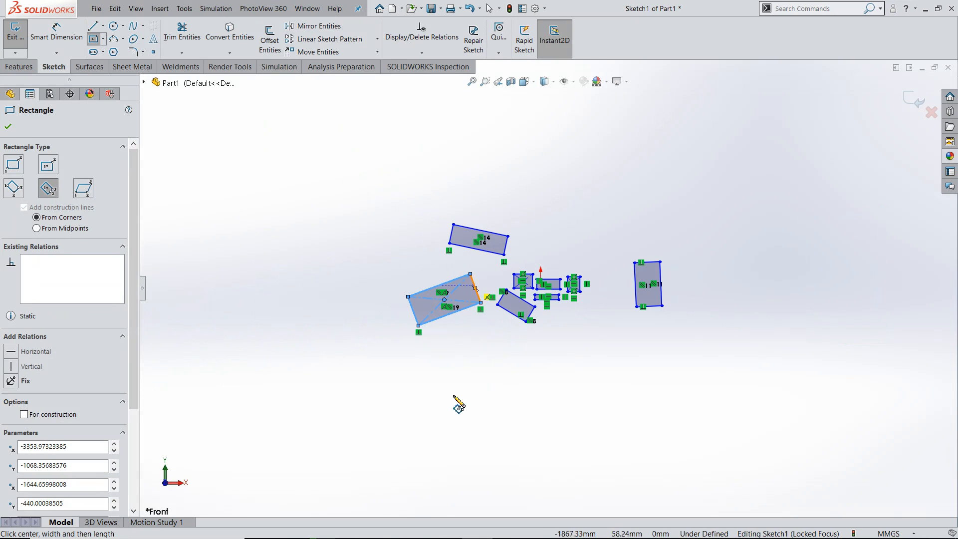
pyautogui.click(494, 445)
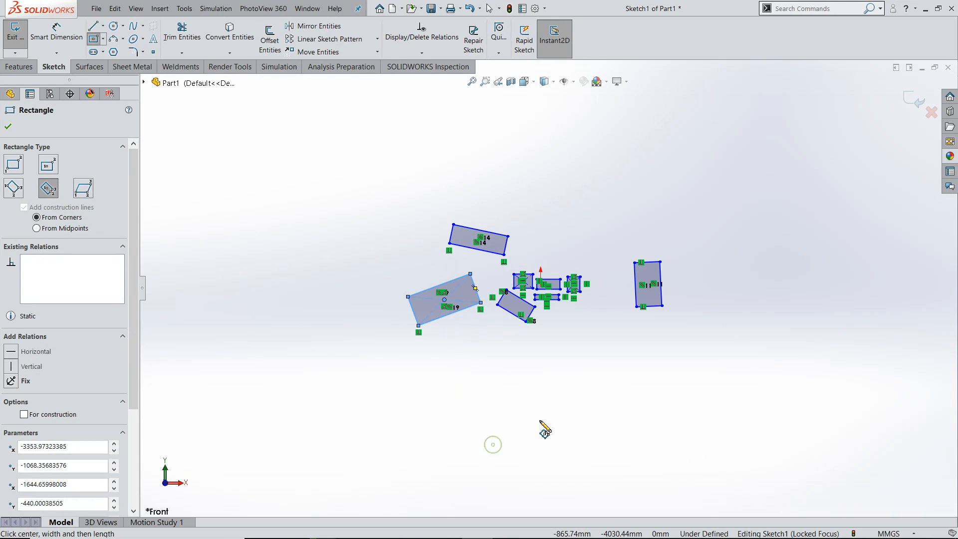
pyautogui.click(597, 408)
pyautogui.click(580, 356)
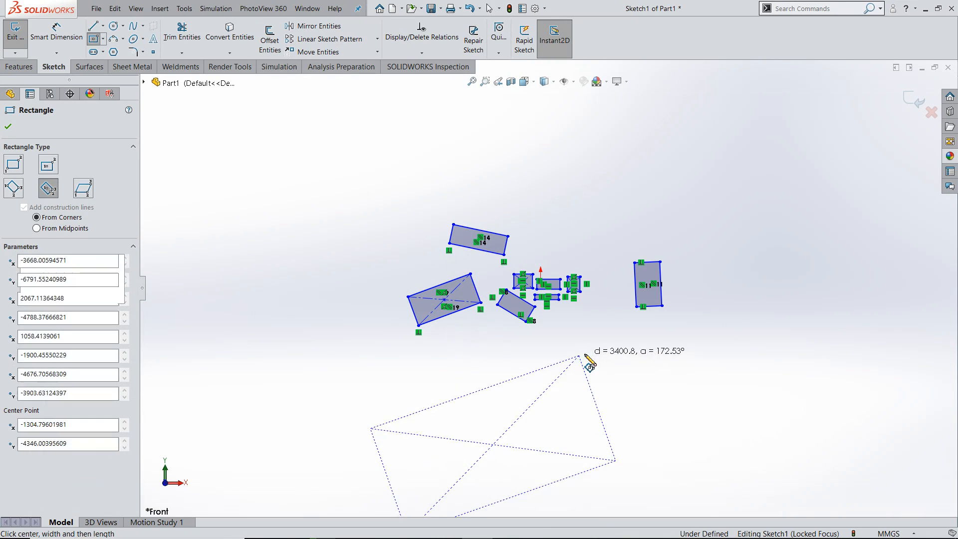
# Step: Sketch a parallelogram of about 5540 × 7784 mm with two vertical sides, above and right of the rectangles
pyautogui.scroll(-4, 589, 363)
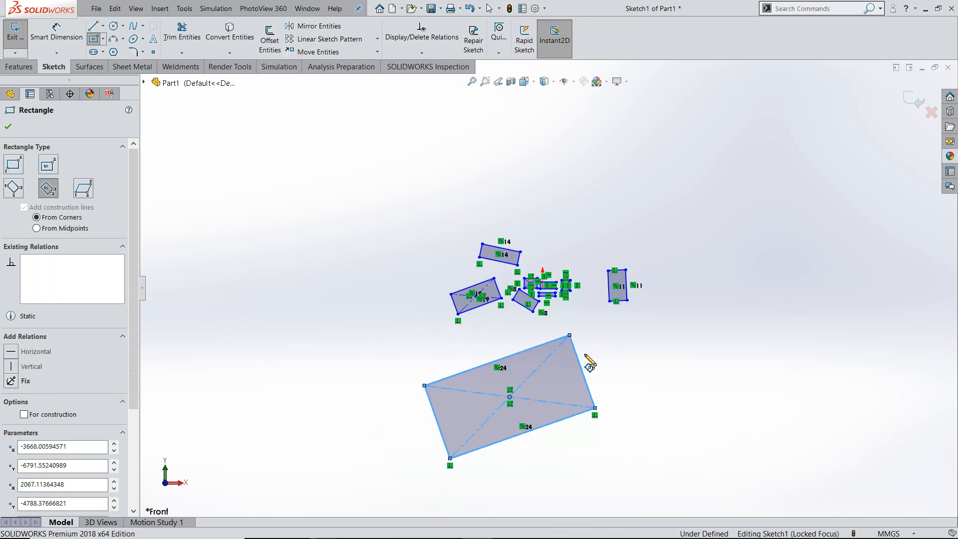
pyautogui.scroll(2, 626, 421)
pyautogui.scroll(-2, 504, 283)
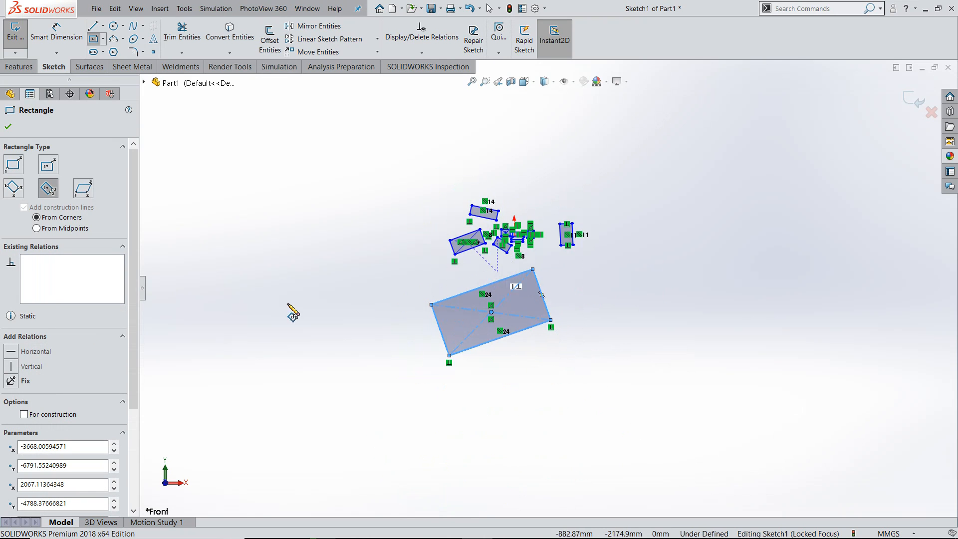
pyautogui.click(81, 188)
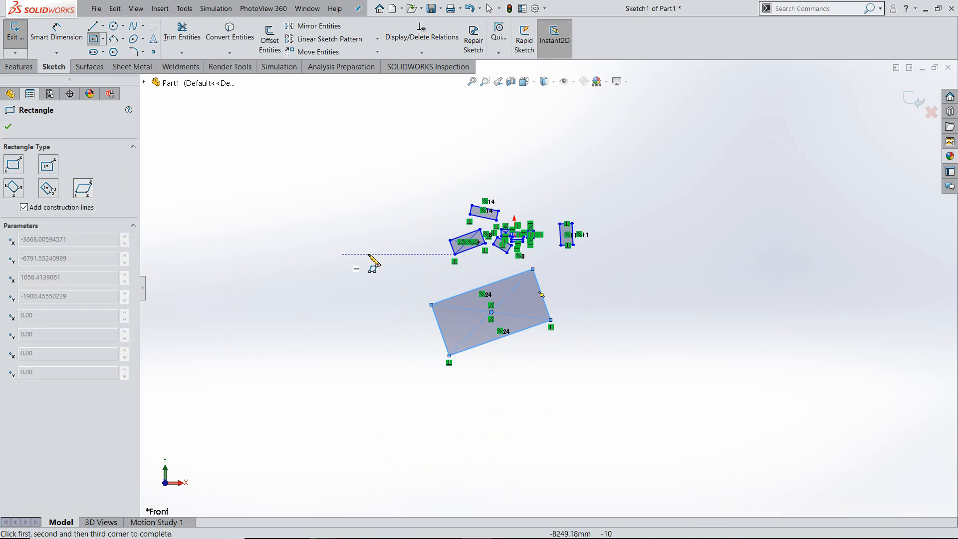
pyautogui.click(718, 171)
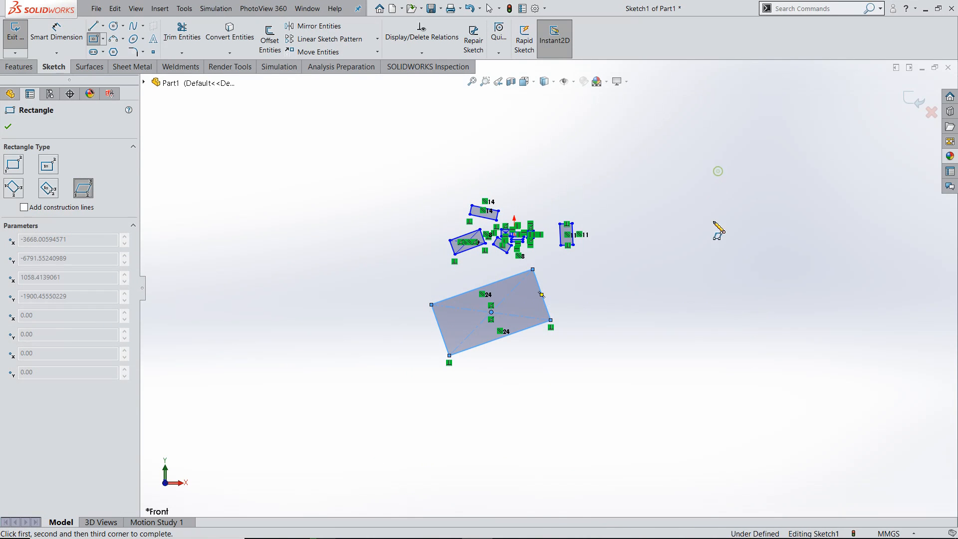
pyautogui.click(717, 268)
pyautogui.click(821, 178)
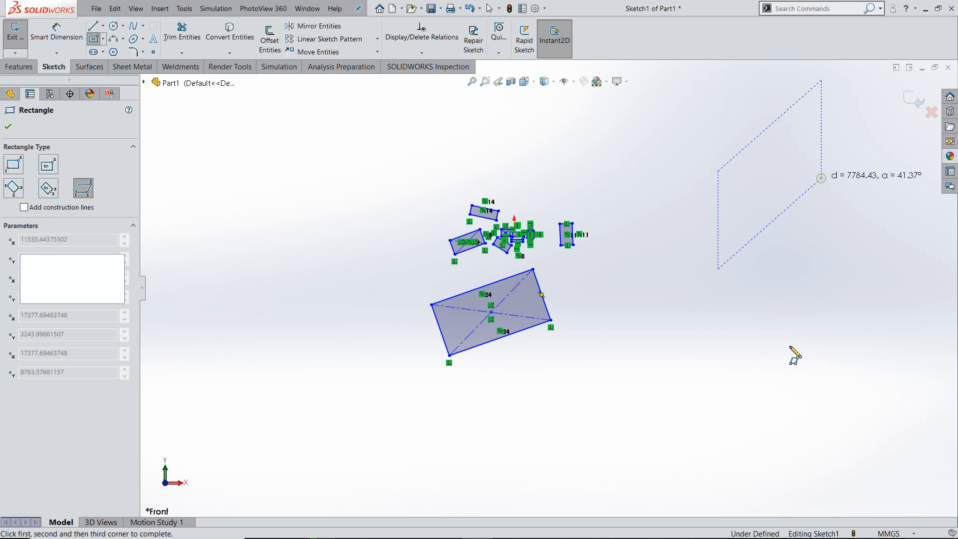
# Step: Sketch a second parallelogram below the first one, with steep sides about 5070 mm long, and finish the tool
pyautogui.click(673, 313)
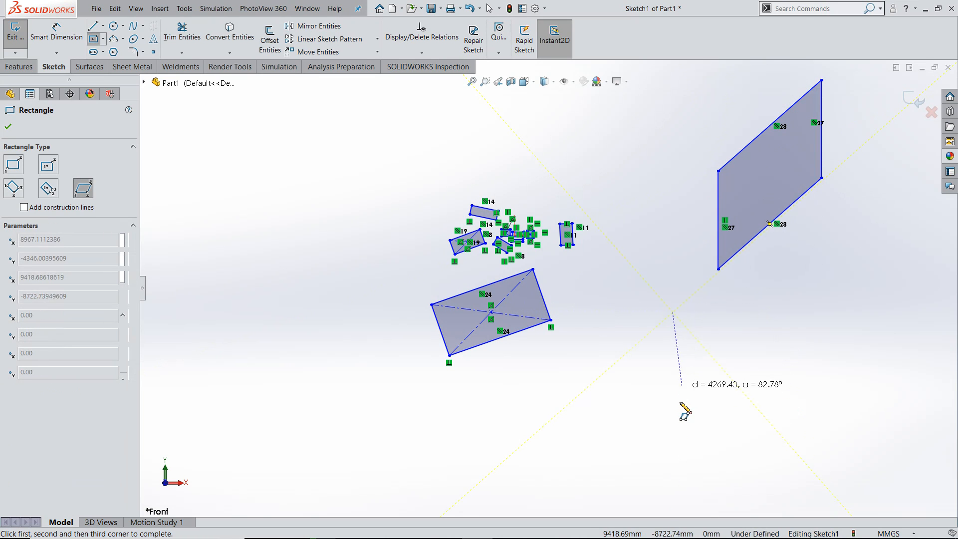
pyautogui.click(679, 401)
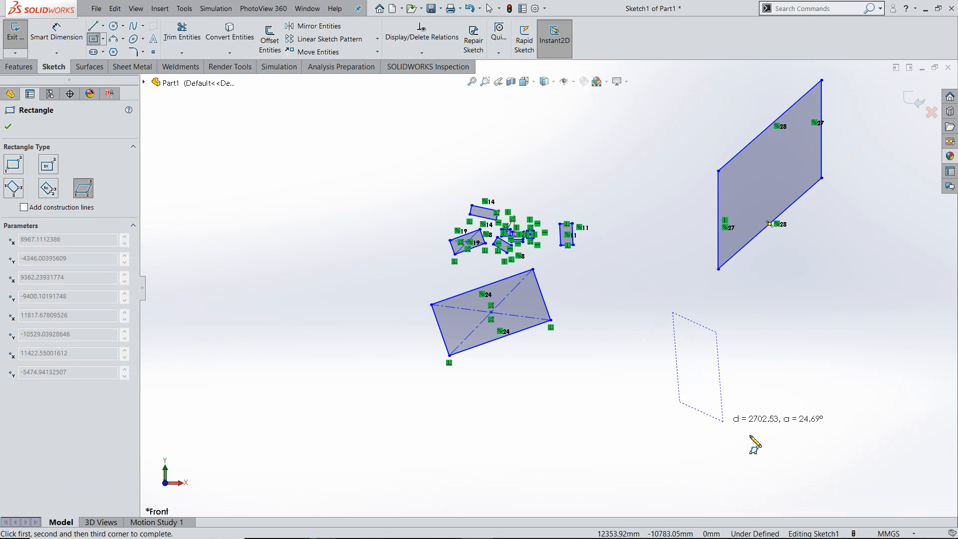
pyautogui.click(774, 448)
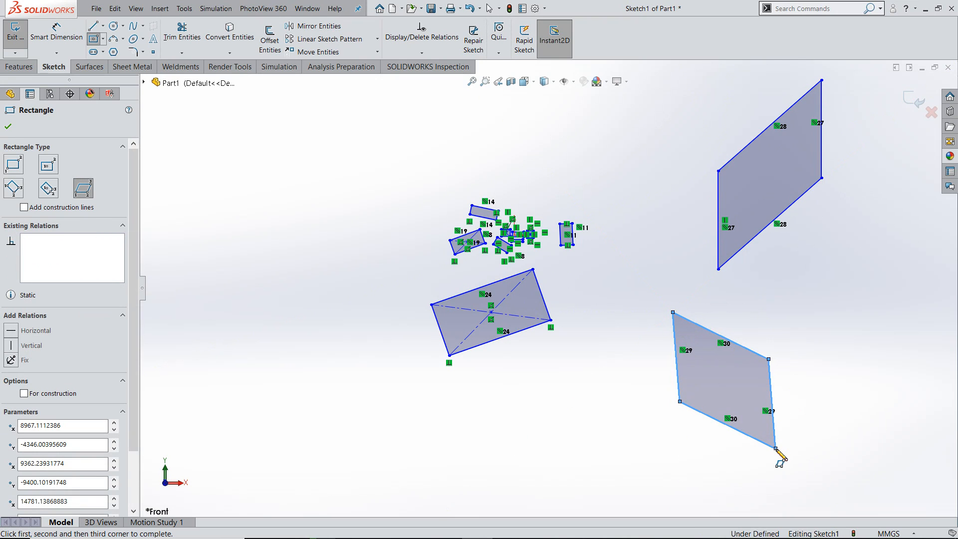
pyautogui.press('Escape')
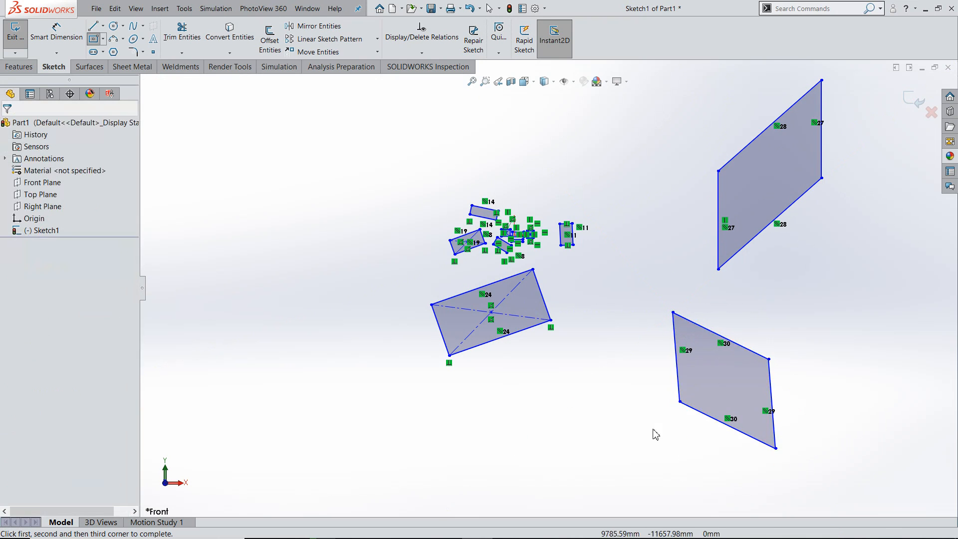
# Step: Delete all rectangles and parallelograms from the sketch
pyautogui.scroll(-4, 651, 432)
pyautogui.moveTo(772, 422); pyautogui.dragTo(800, 477)
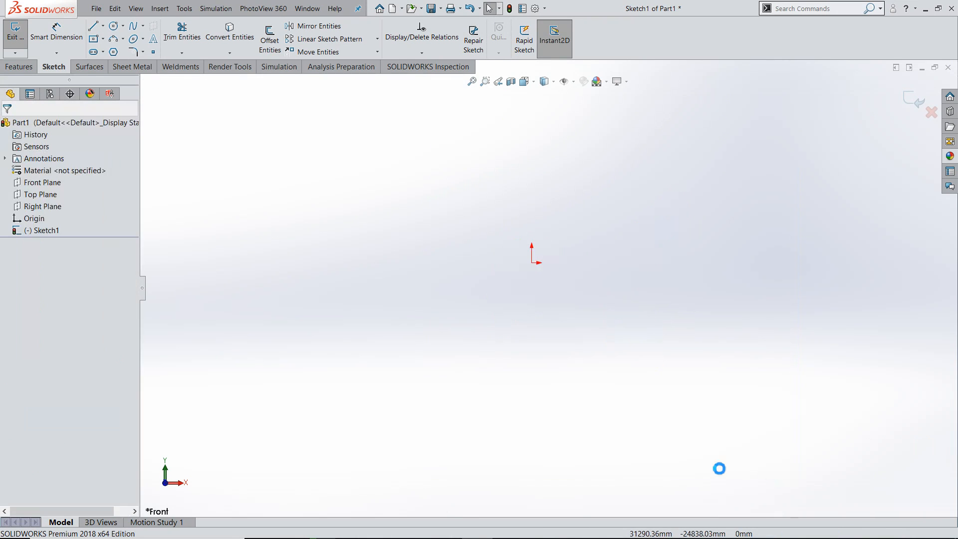
pyautogui.click(103, 38)
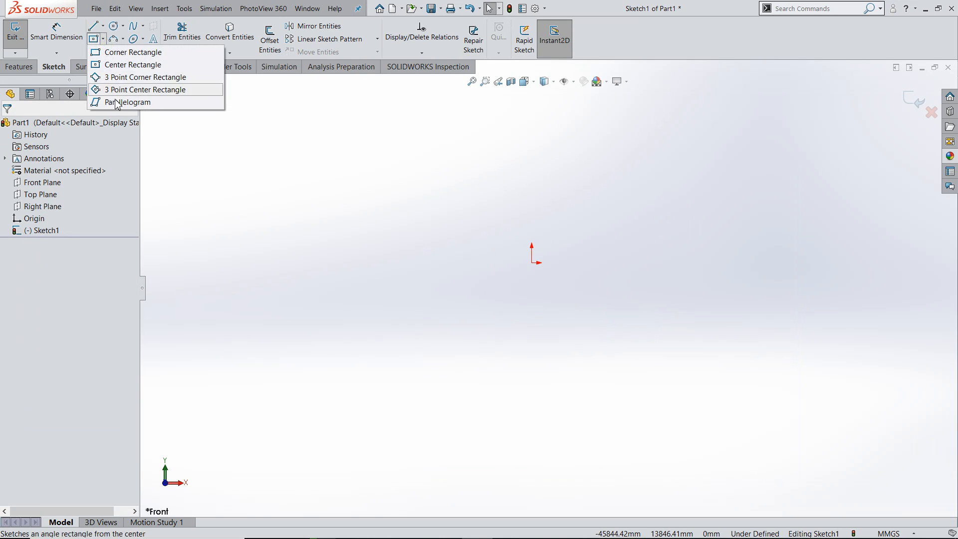
pyautogui.click(271, 169)
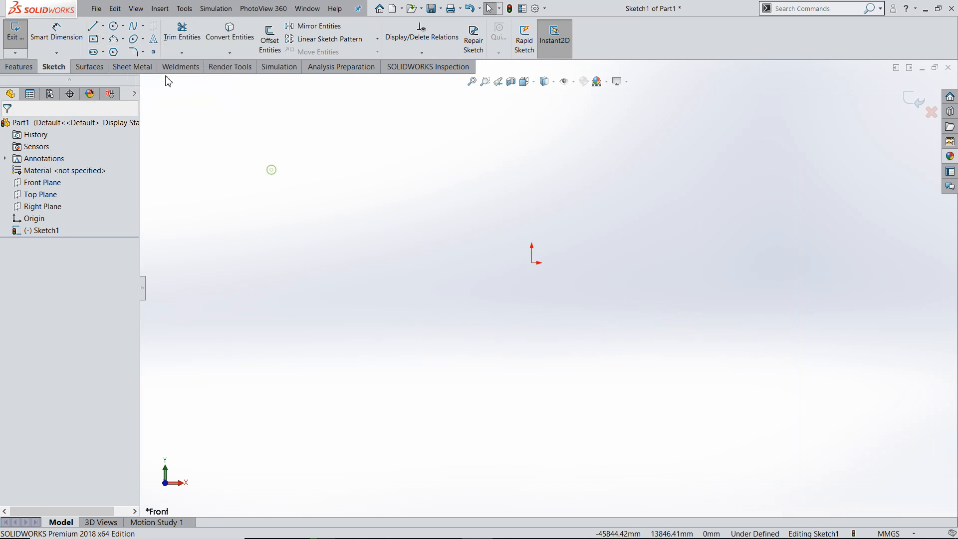
# Step: Sketch two straight slots, a slightly tilted one of about 13318 × 9933 mm by the origin and a horizontal one of about 13226 × 9598 mm right of it
pyautogui.click(104, 52)
pyautogui.click(105, 54)
pyautogui.click(102, 54)
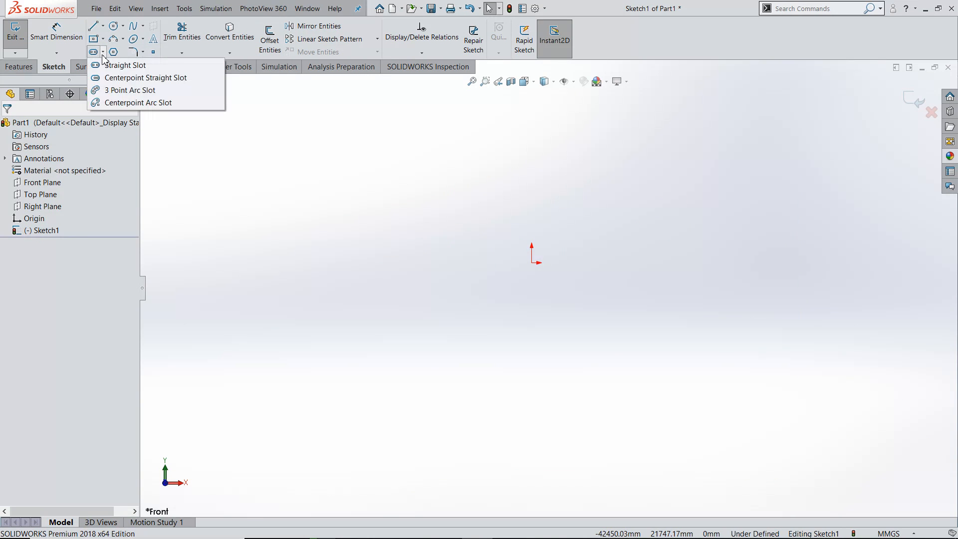
pyautogui.click(111, 65)
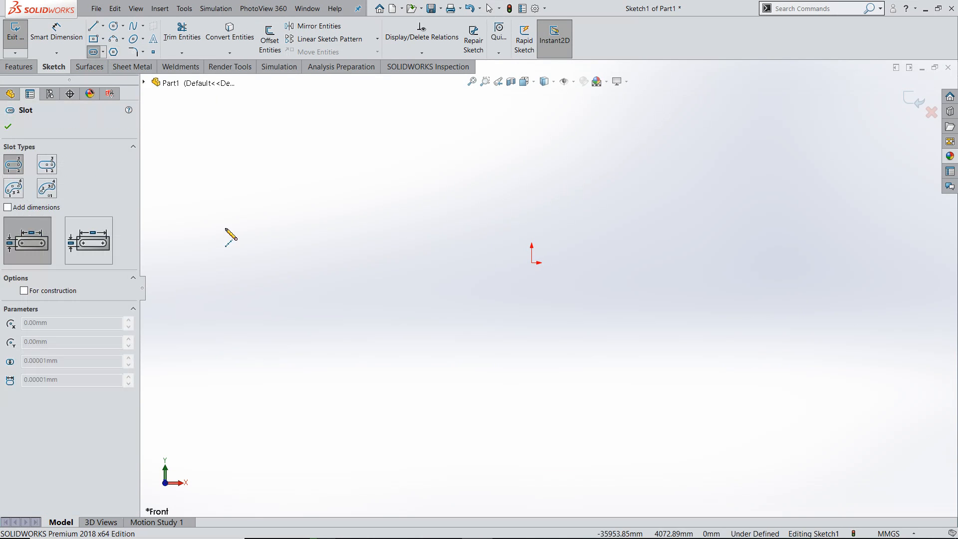
pyautogui.click(17, 170)
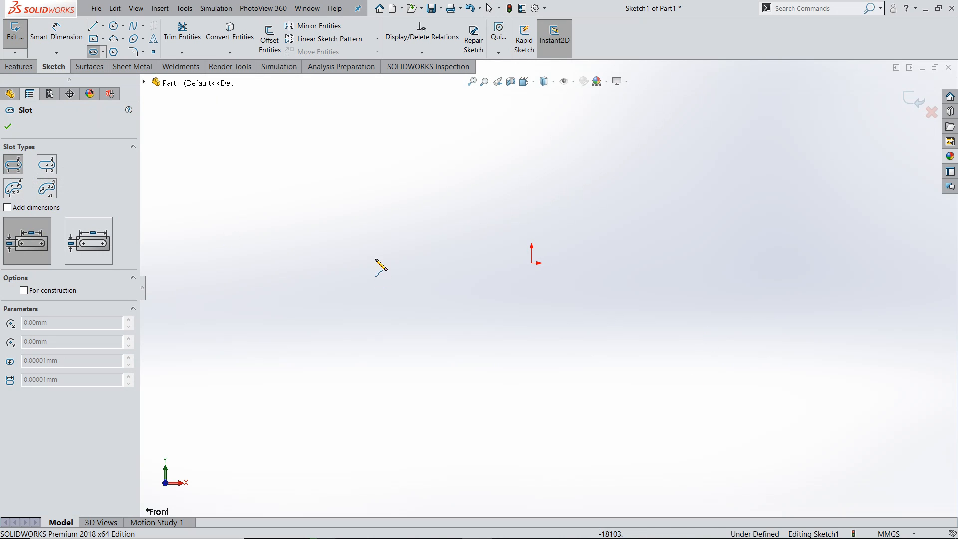
pyautogui.click(499, 244)
pyautogui.click(521, 273)
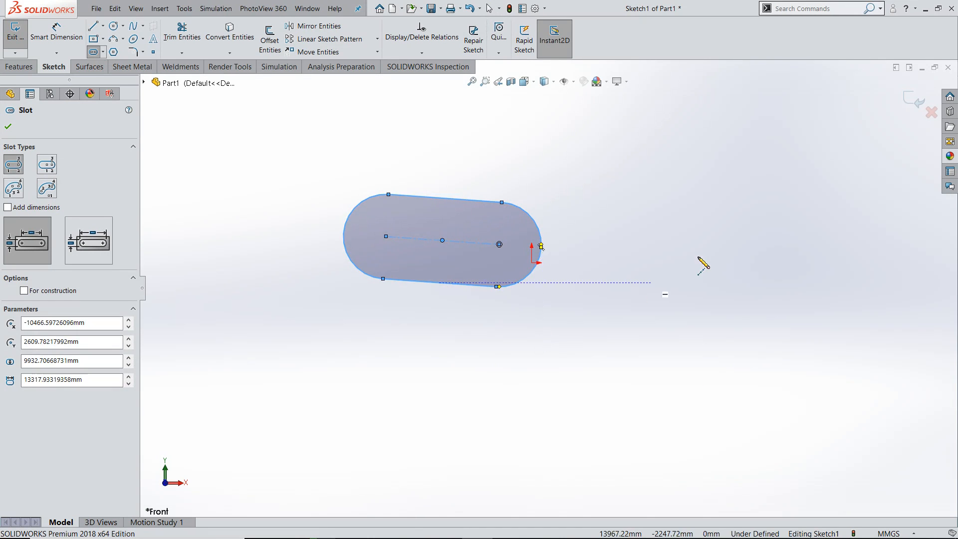
pyautogui.click(811, 254)
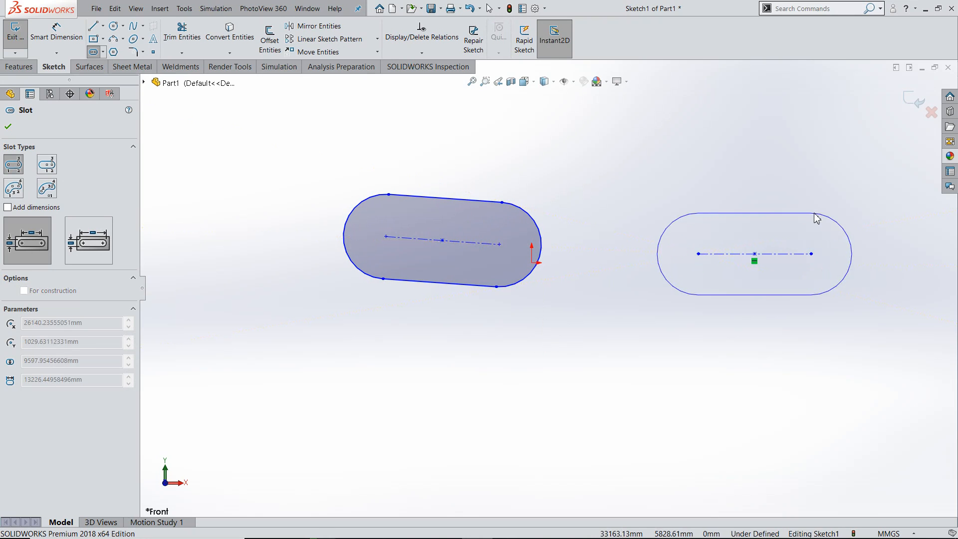
pyautogui.click(805, 214)
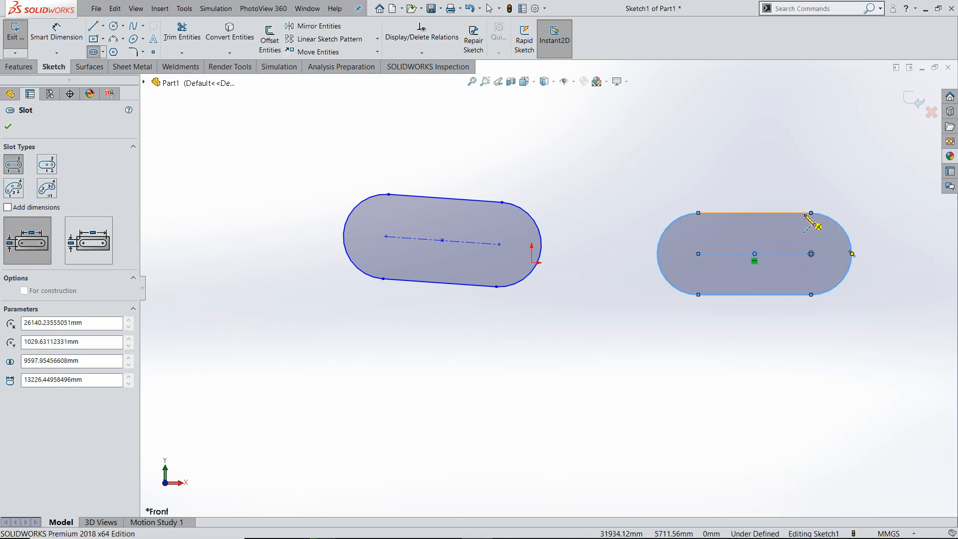
# Step: Sketch a horizontal centerpoint straight slot below the others, about 25399 mm between centers and 8662 mm wide
pyautogui.click(50, 170)
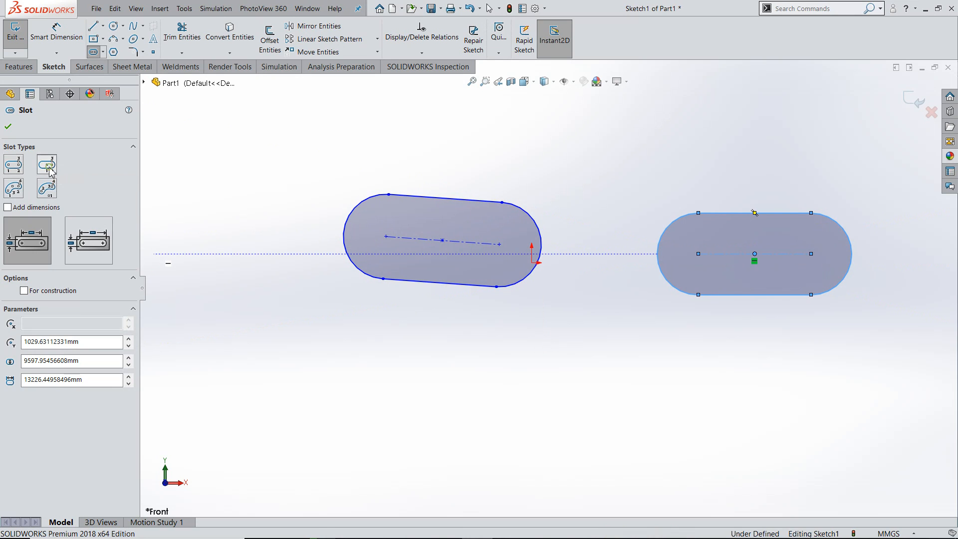
pyautogui.click(437, 391)
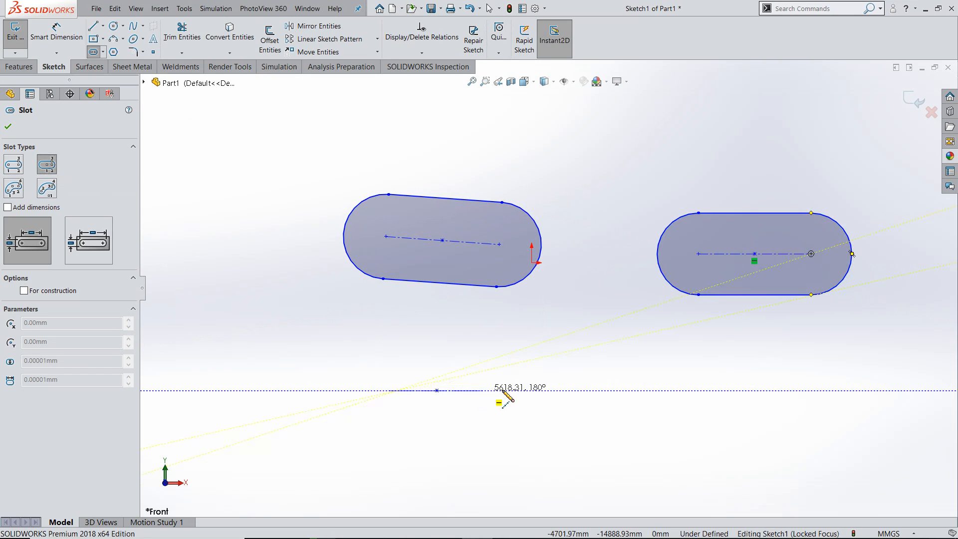
pyautogui.click(545, 390)
pyautogui.click(529, 354)
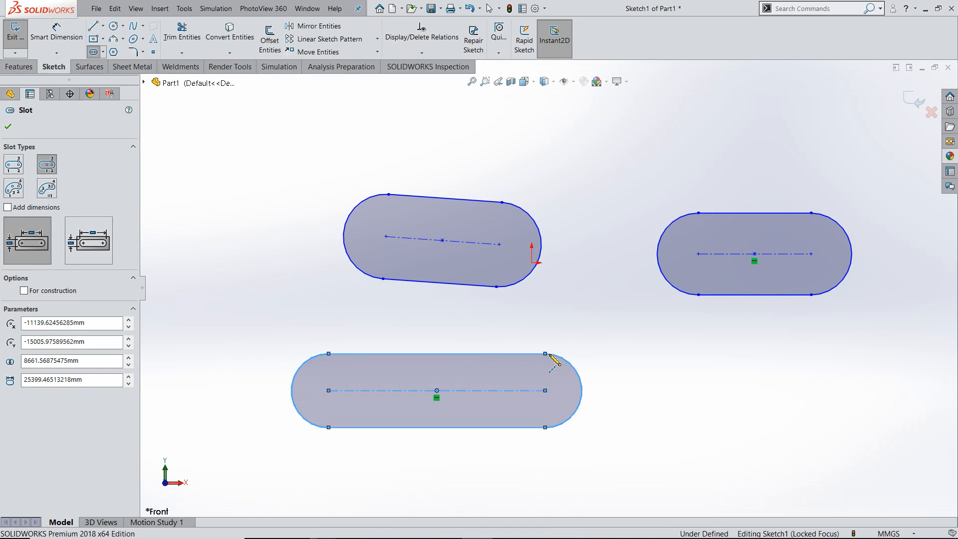
# Step: Sketch a 3 point arc slot above and left of the straight slots, with about 36319 mm radius, 100° angle and 22059 mm width
pyautogui.press('z')
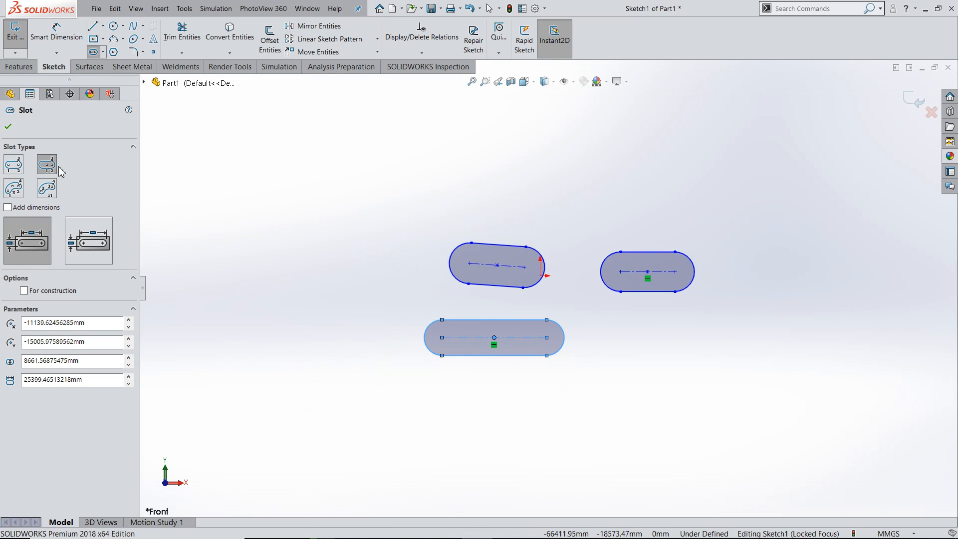
pyautogui.click(13, 189)
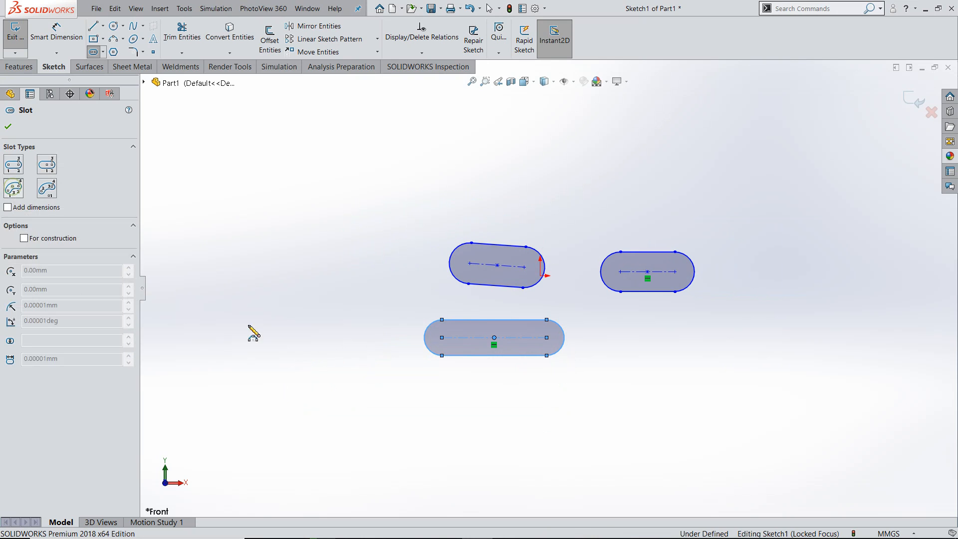
pyautogui.press('z')
pyautogui.click(270, 266)
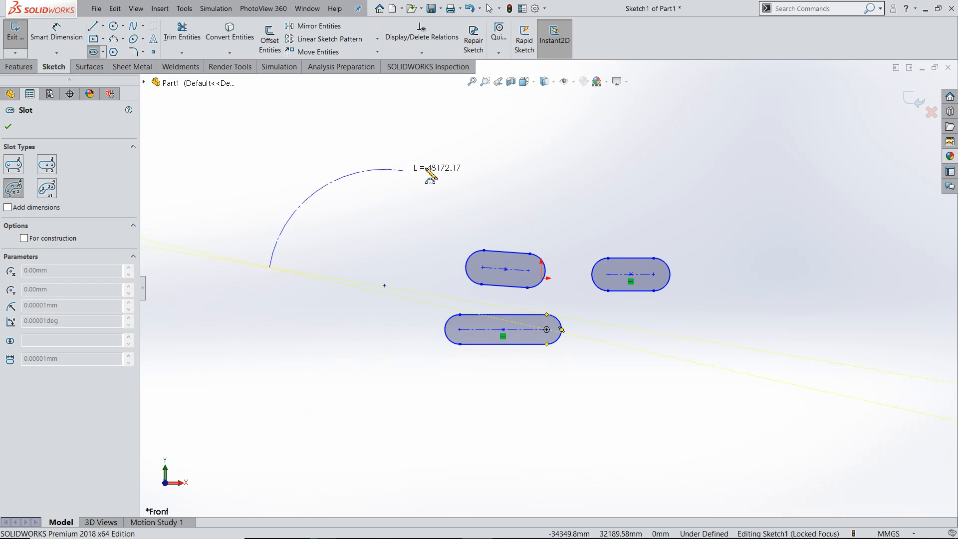
pyautogui.click(435, 173)
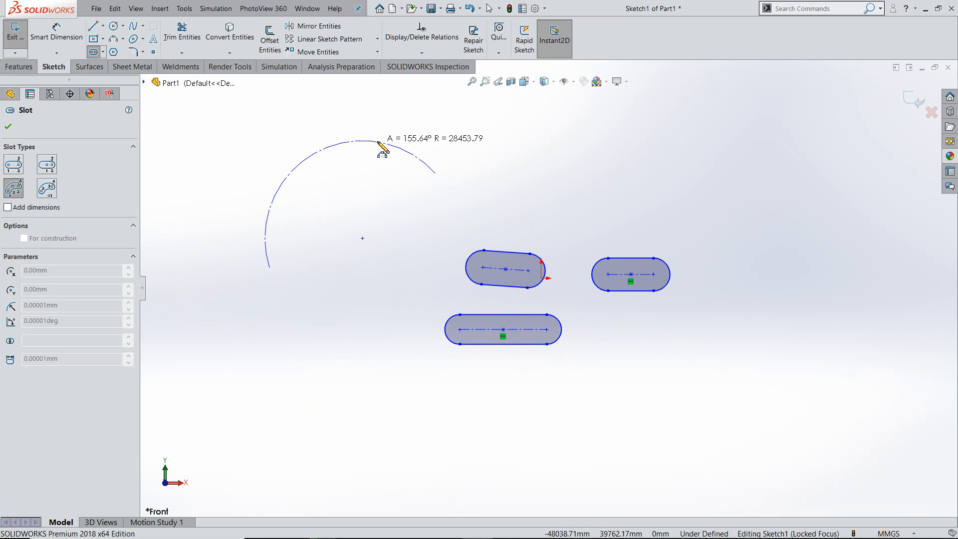
pyautogui.click(366, 167)
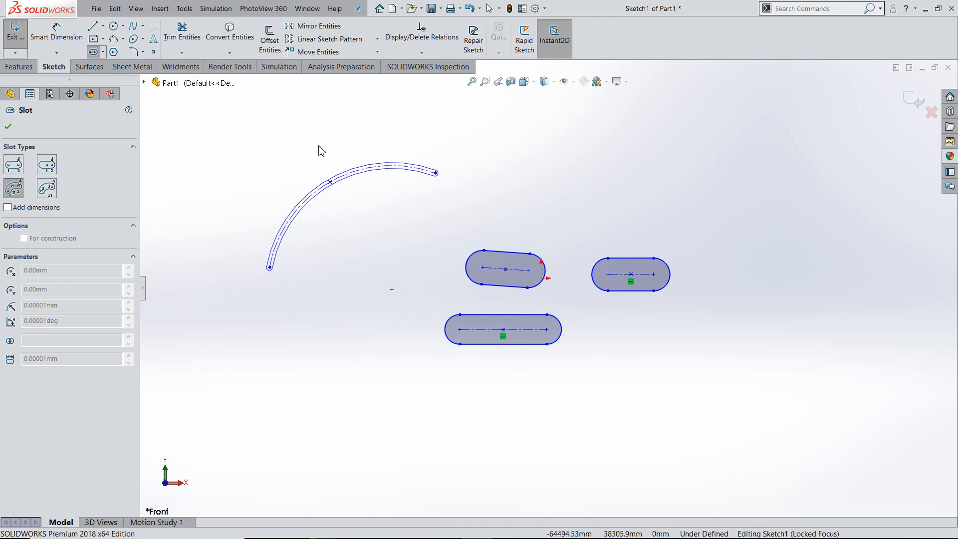
pyautogui.click(319, 148)
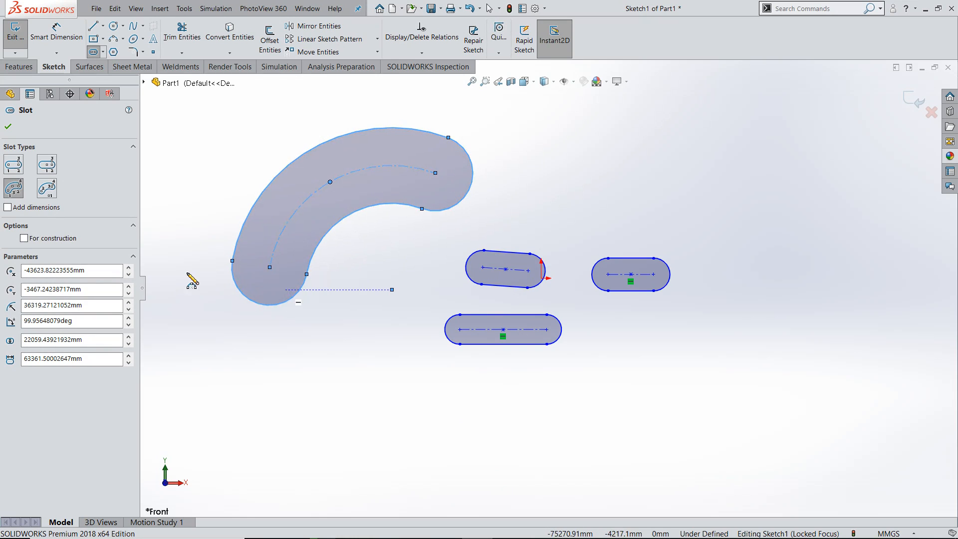
# Step: Sketch another 3 point arc slot above and right of the straight slots, with about 57887 mm radius, 105° angle and 34409 mm width
pyautogui.click(20, 194)
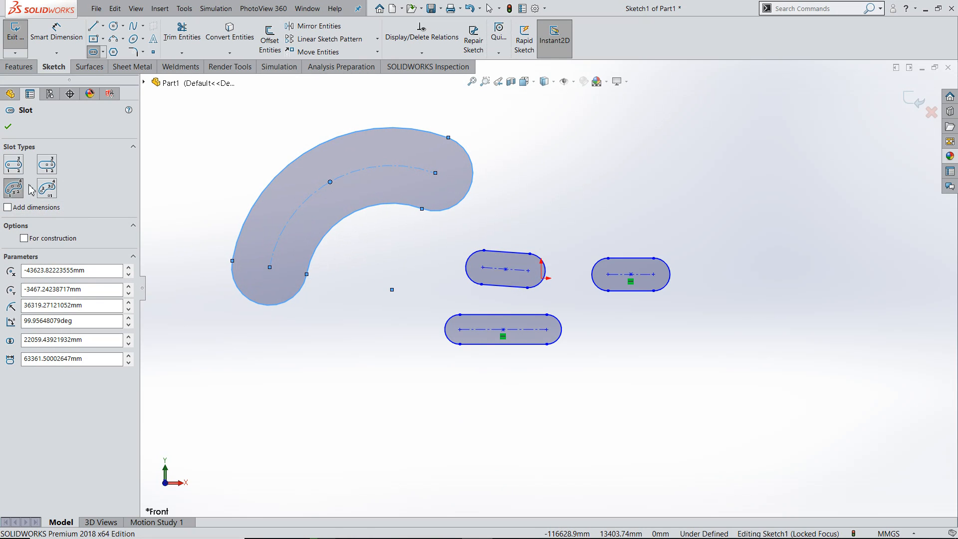
pyautogui.click(462, 146)
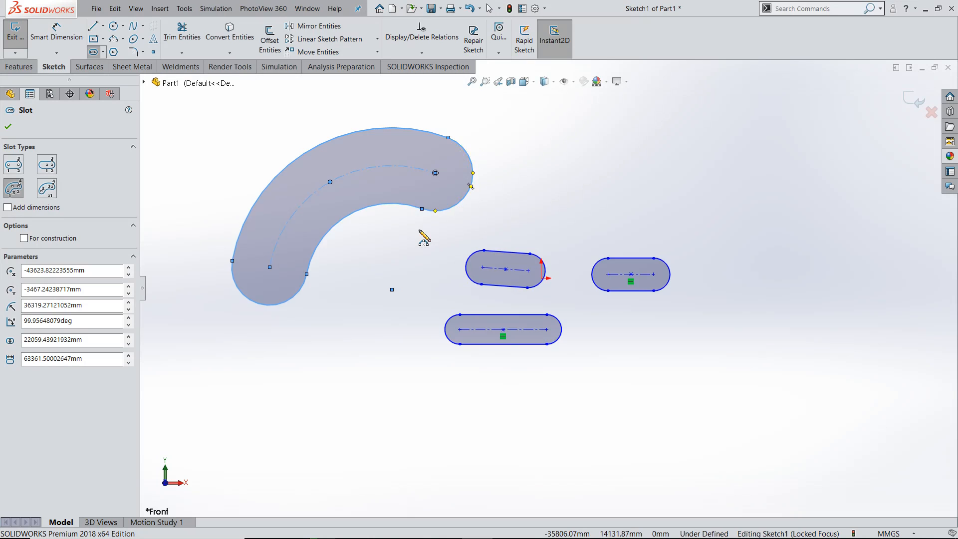
pyautogui.scroll(3, 546, 291)
pyautogui.click(715, 232)
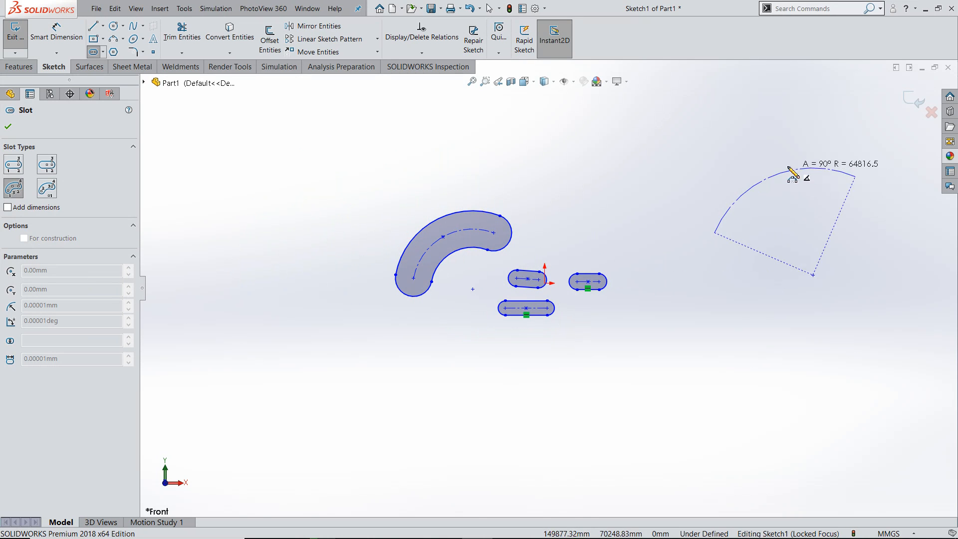
pyautogui.click(757, 178)
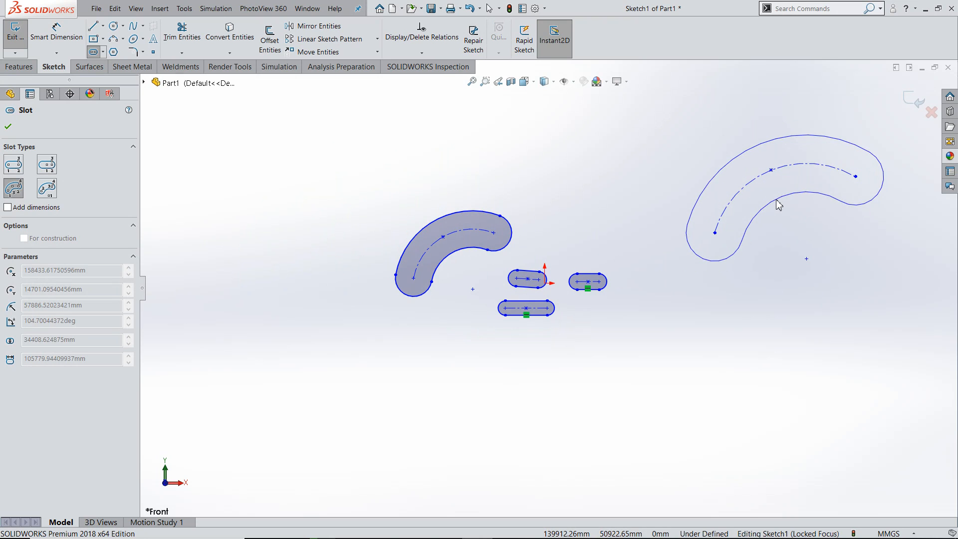
pyautogui.click(777, 203)
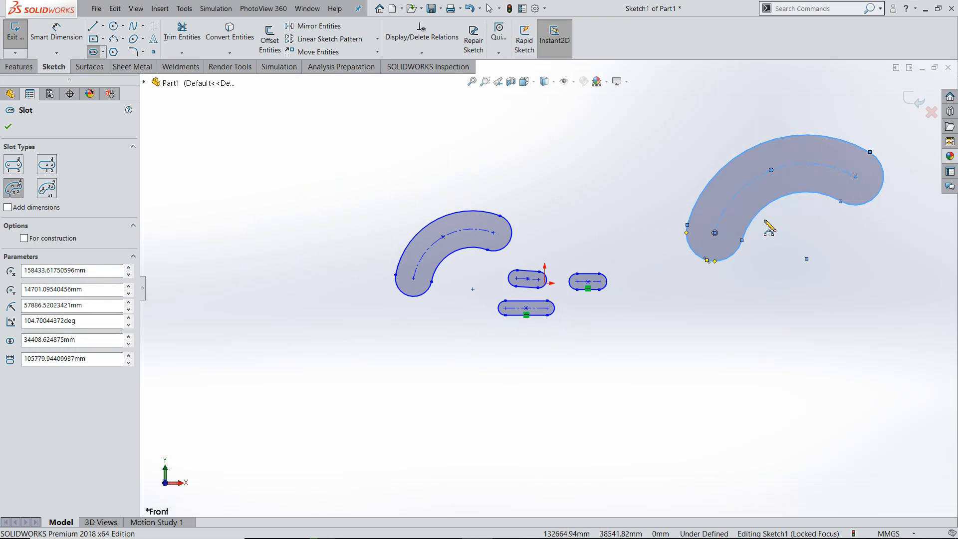
# Step: Sketch a centerpoint arc slot left of the other slots, with about 123495 mm radius, 204° angle and 85142 mm width
pyautogui.scroll(5, 547, 287)
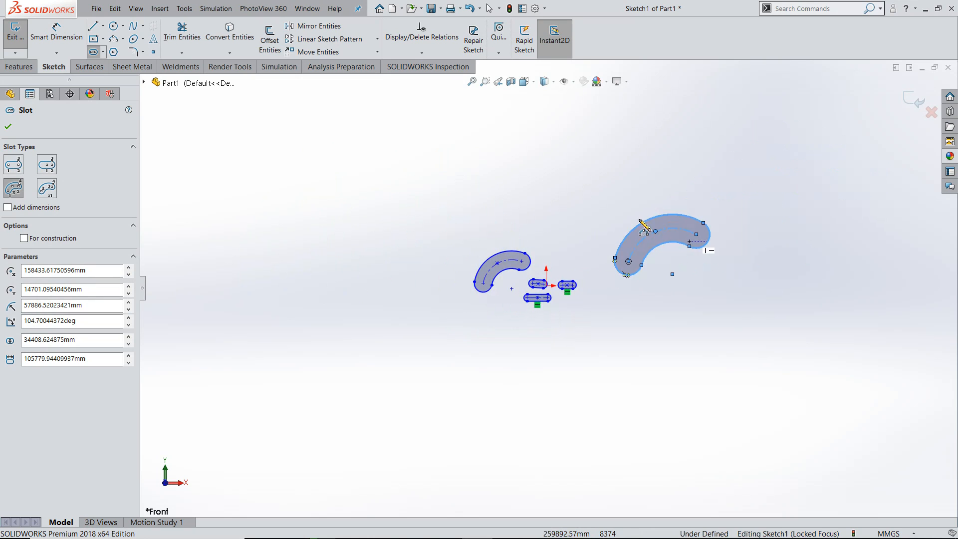
pyautogui.click(47, 190)
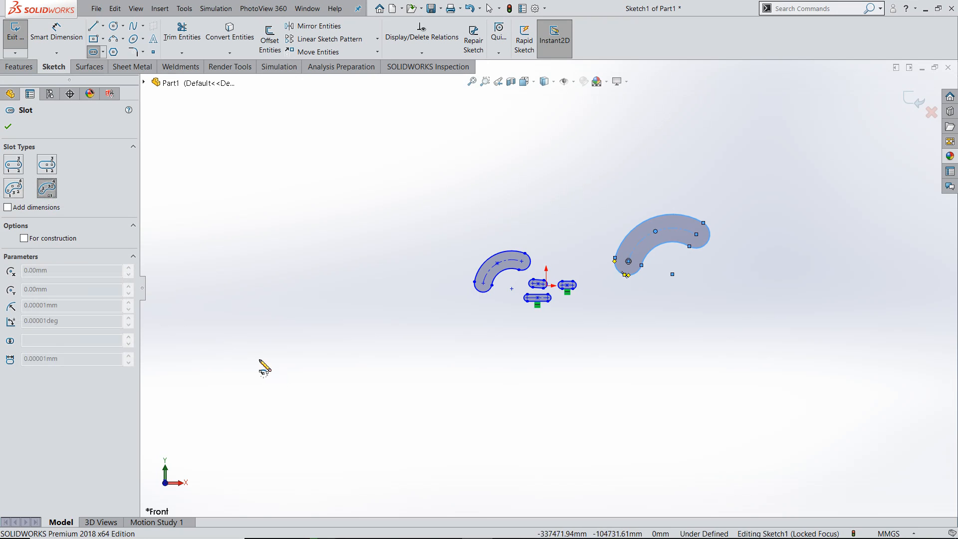
pyautogui.click(300, 285)
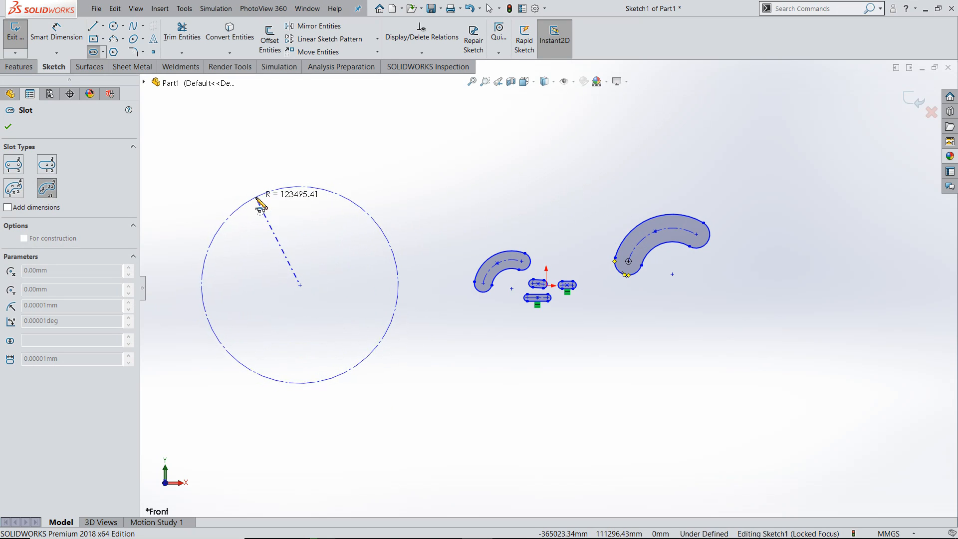
pyautogui.click(256, 197)
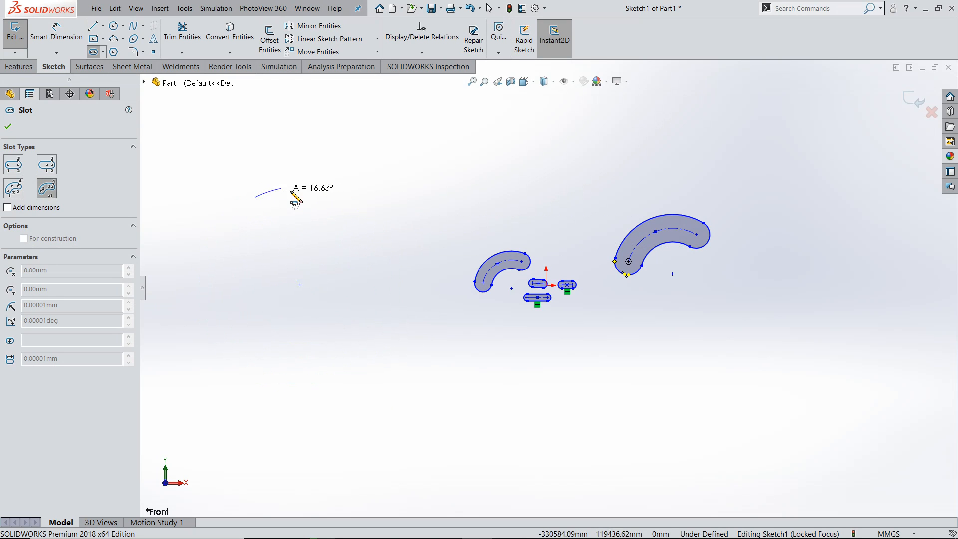
pyautogui.click(306, 402)
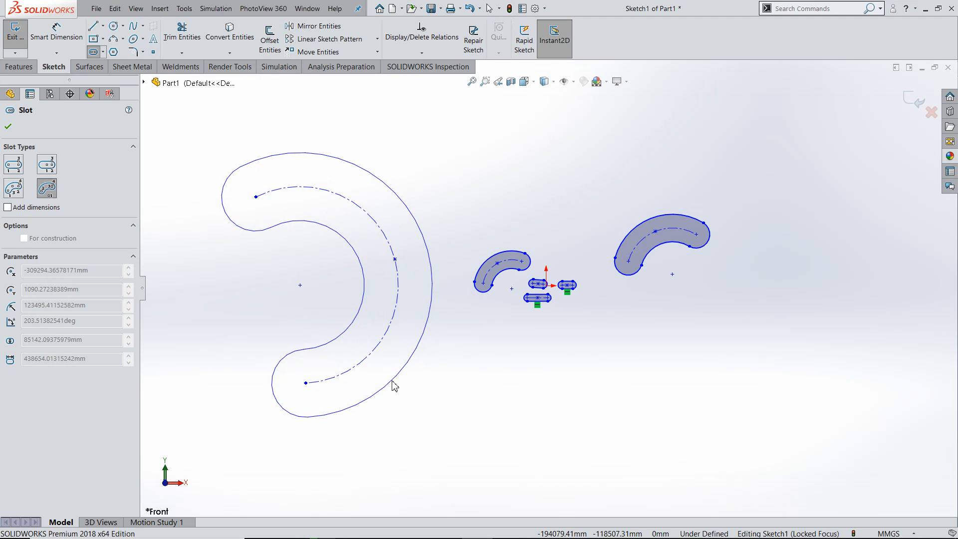
pyautogui.click(392, 383)
pyautogui.scroll(5, 399, 392)
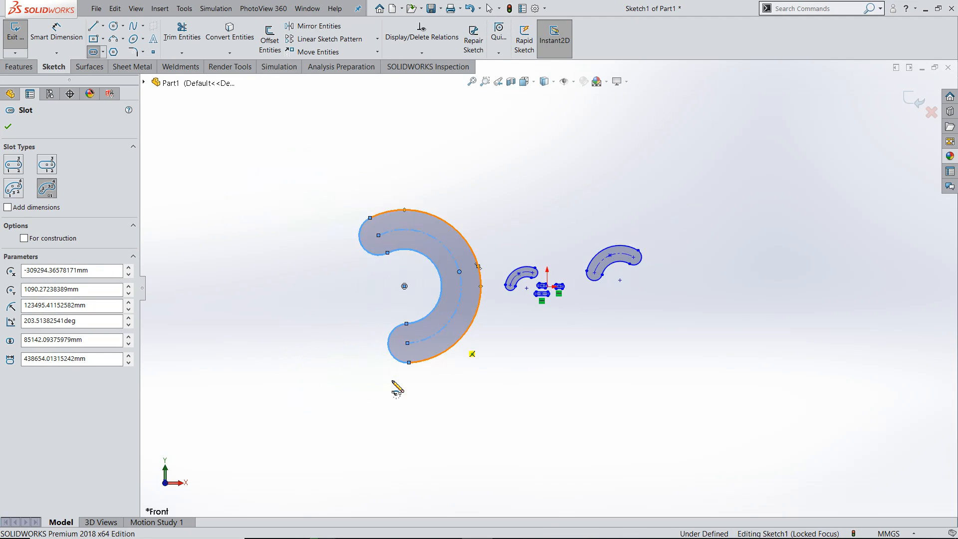
# Step: Try to sketch a larger centerpoint arc slot right of the others, with about 319026 mm radius, 222° angle and 191054 mm width
pyautogui.scroll(-2, 813, 321)
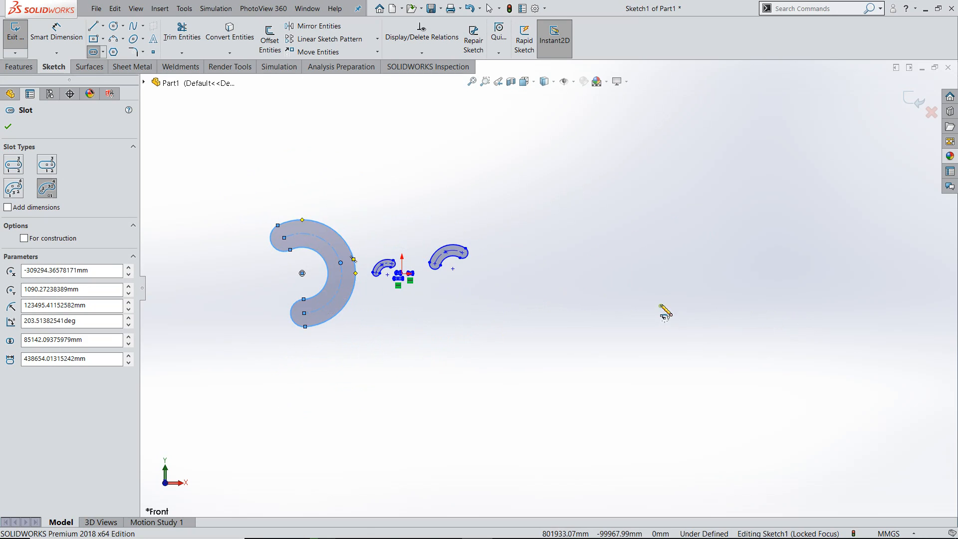
pyautogui.click(660, 305)
pyautogui.click(635, 206)
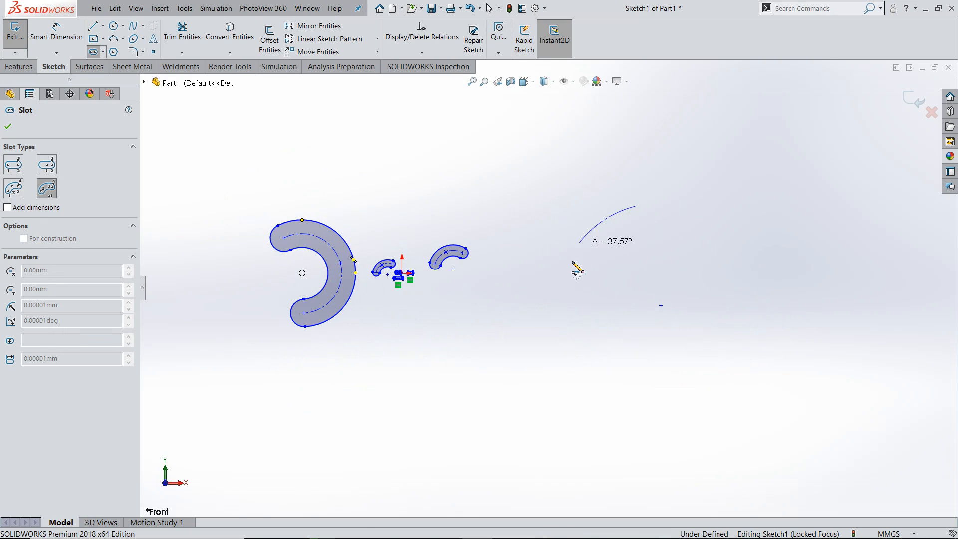
pyautogui.click(748, 364)
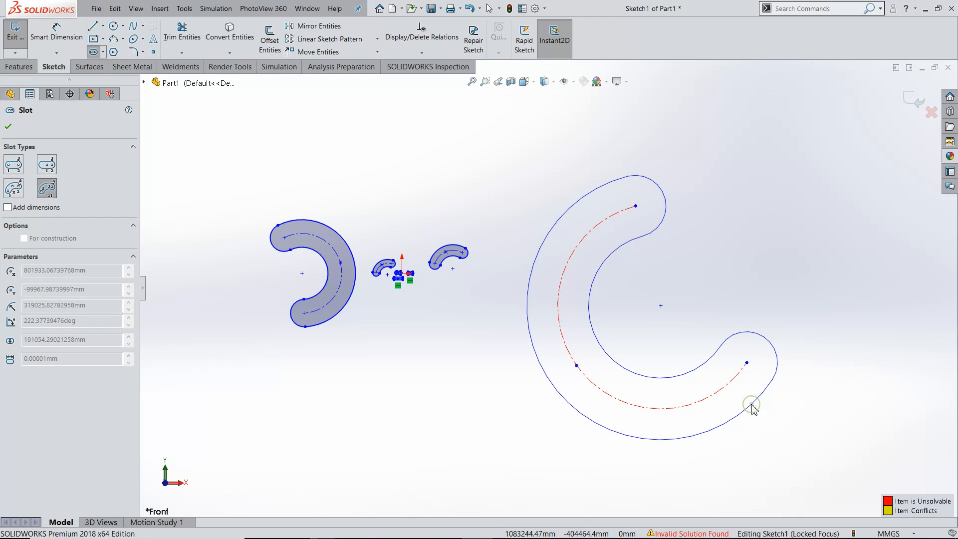
pyautogui.click(755, 412)
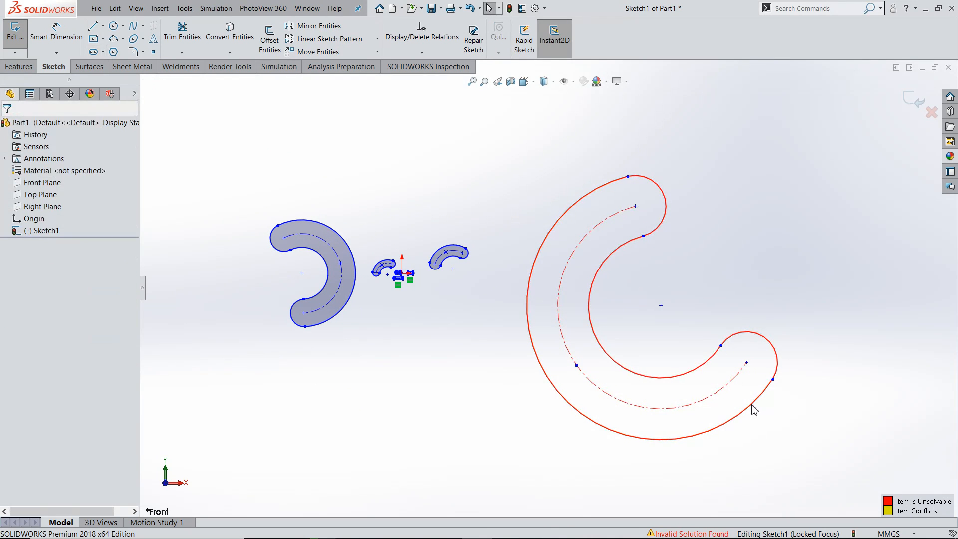
pyautogui.hotkey('ctrl', 'z')
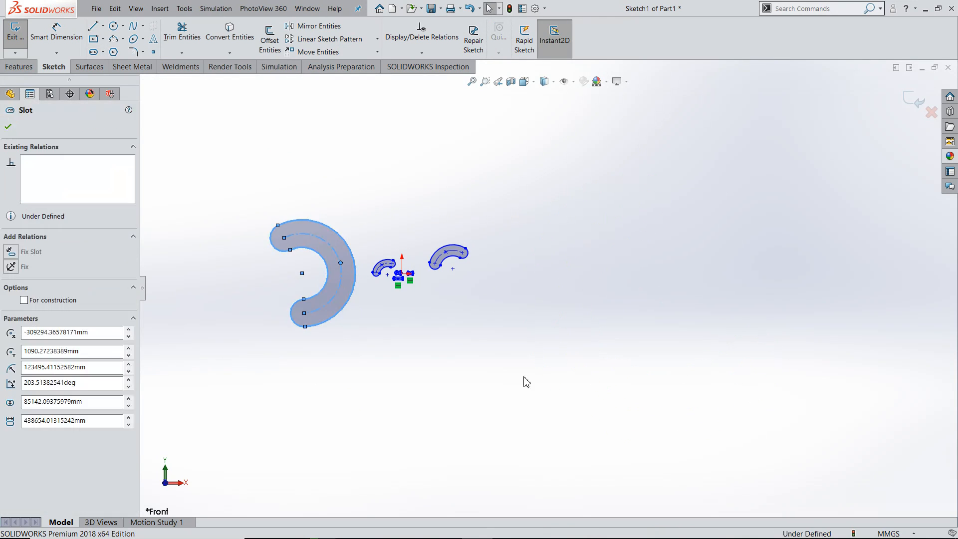
pyautogui.scroll(2, 491, 355)
# Step: Exit the slot sketch on the Front Plane and clear the selection
pyautogui.click(8, 127)
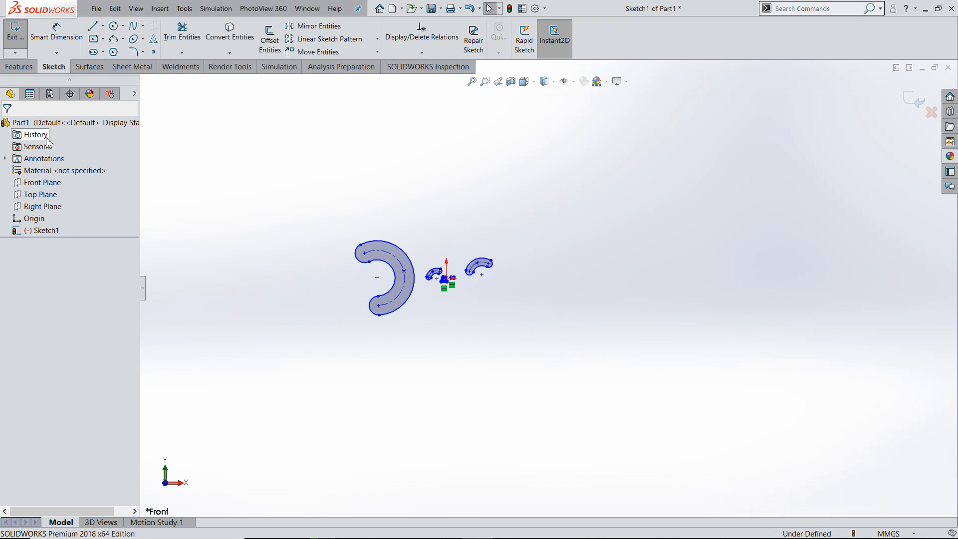
pyautogui.doubleClick(267, 141)
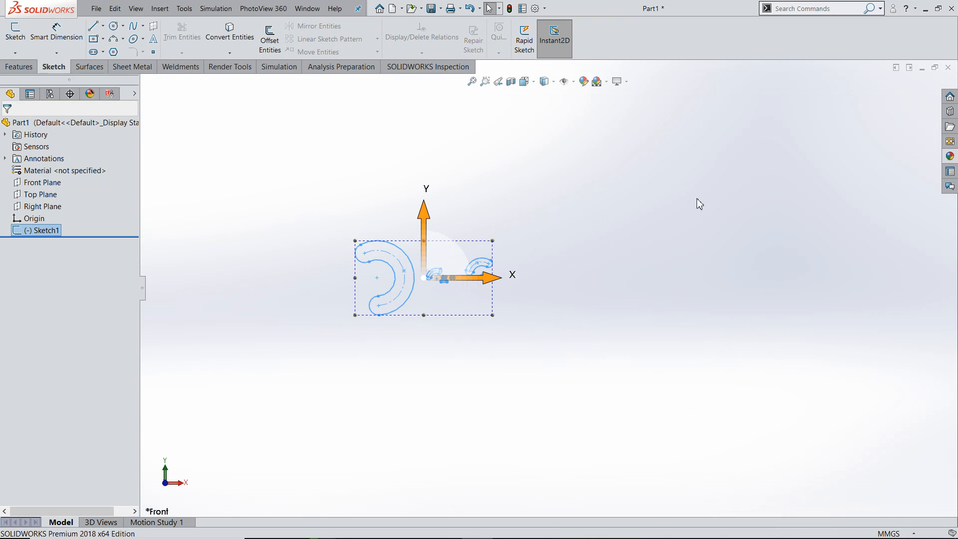
pyautogui.scroll(1, 488, 193)
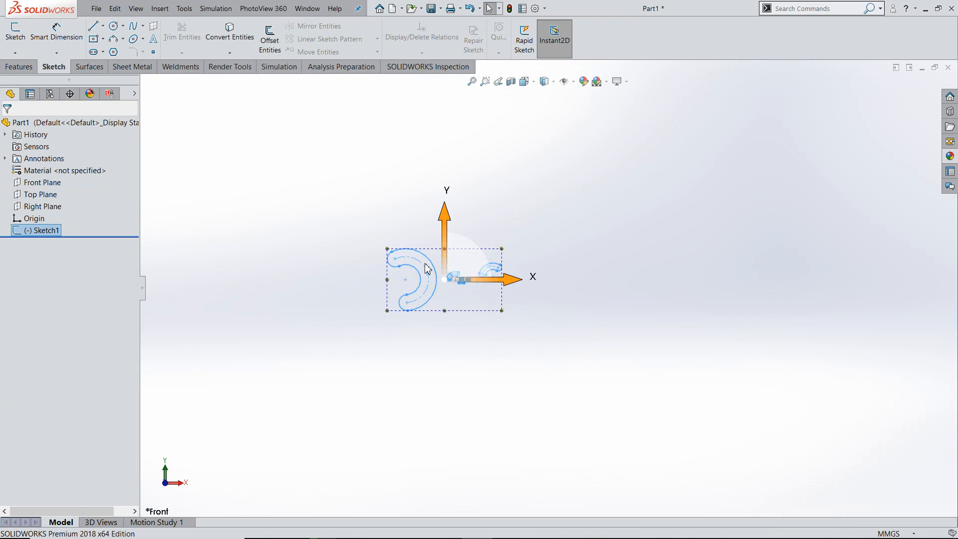
pyautogui.scroll(-3, 473, 272)
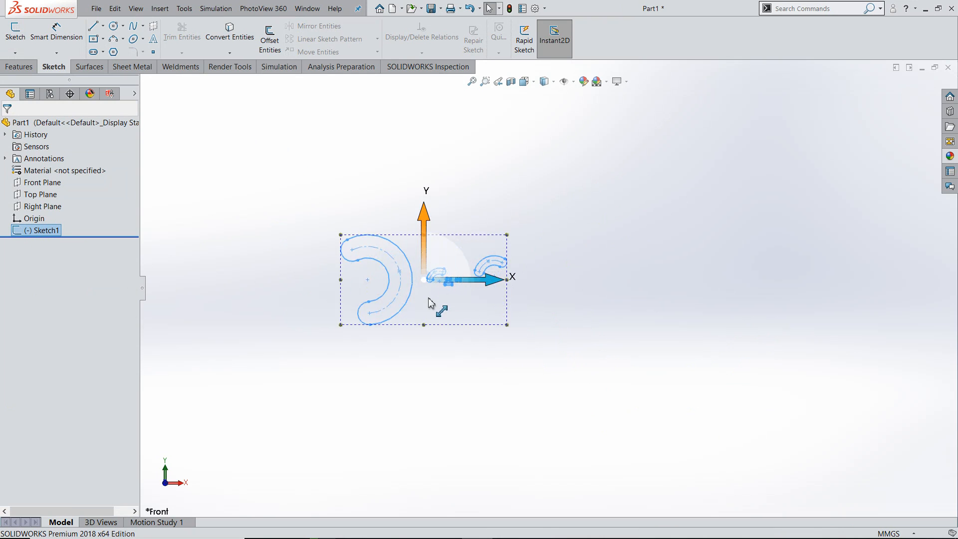
pyautogui.click(348, 172)
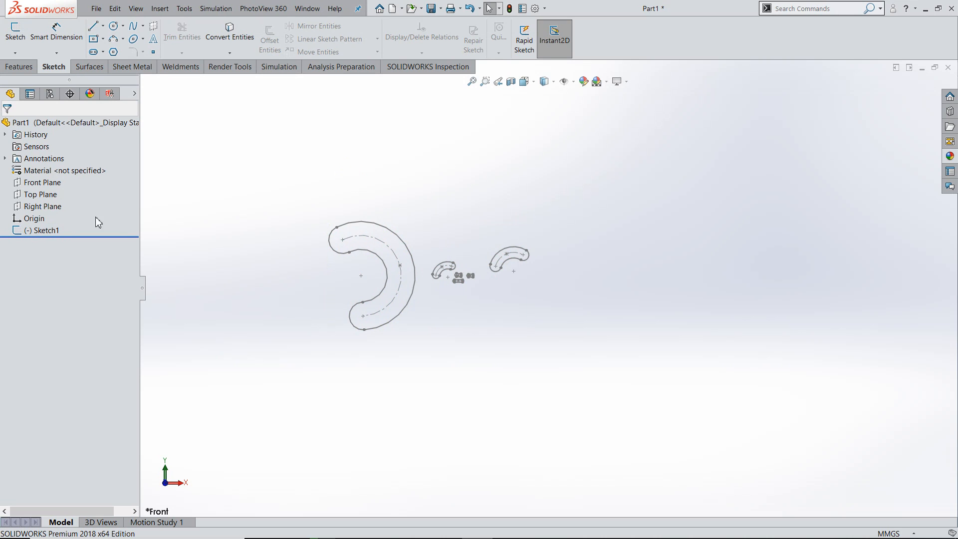
# Step: Open Sketch1 for editing and exit it again without changing the slots
pyautogui.click(50, 231)
pyautogui.click(56, 198)
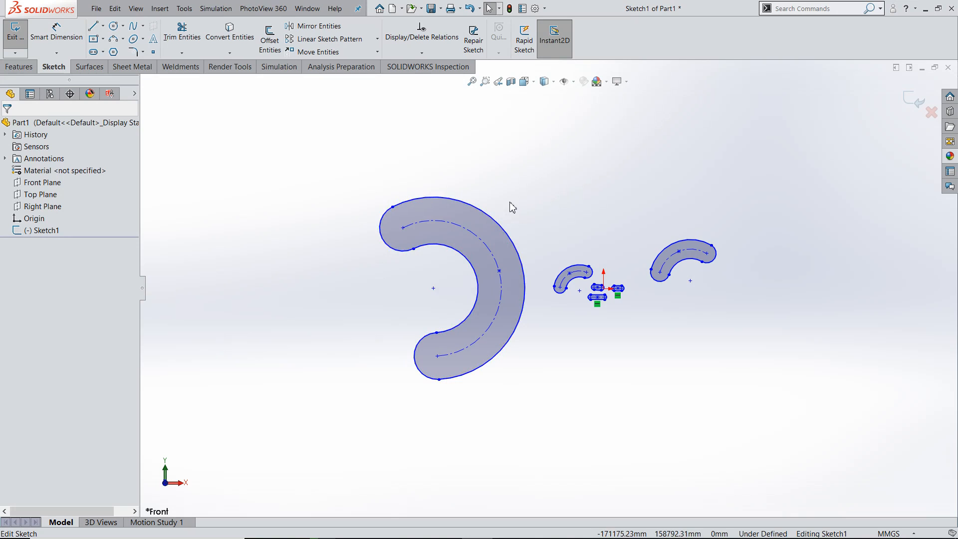
pyautogui.click(905, 104)
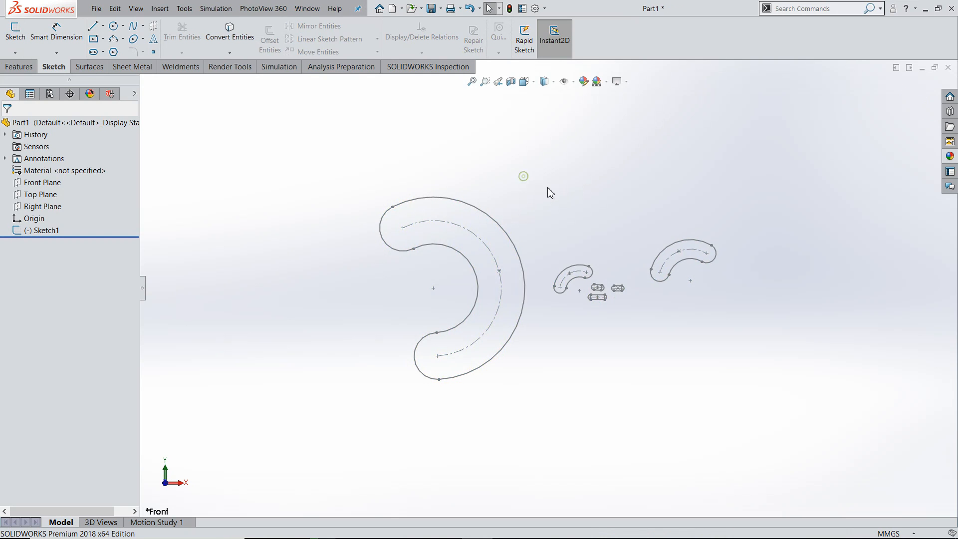
pyautogui.scroll(5, 611, 364)
pyautogui.scroll(-4, 609, 367)
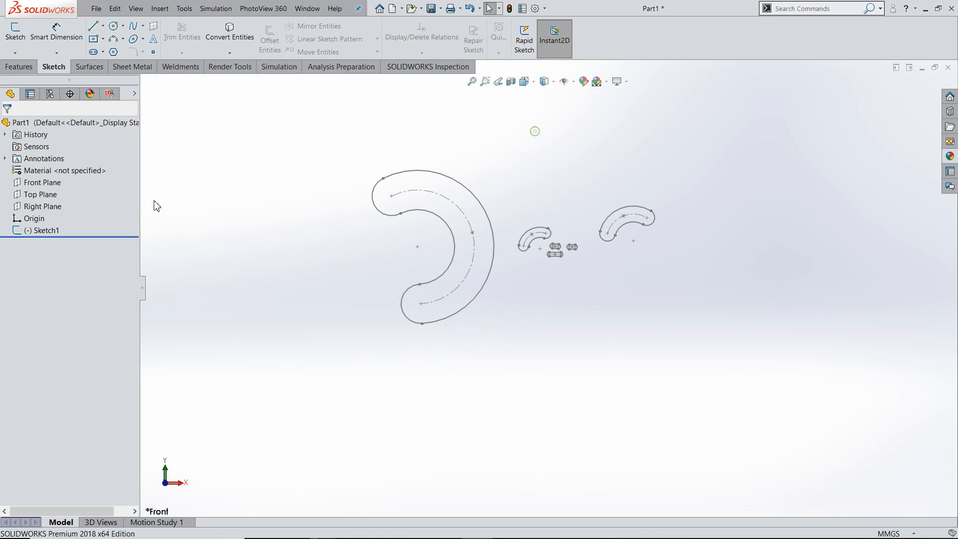
pyautogui.press('z')
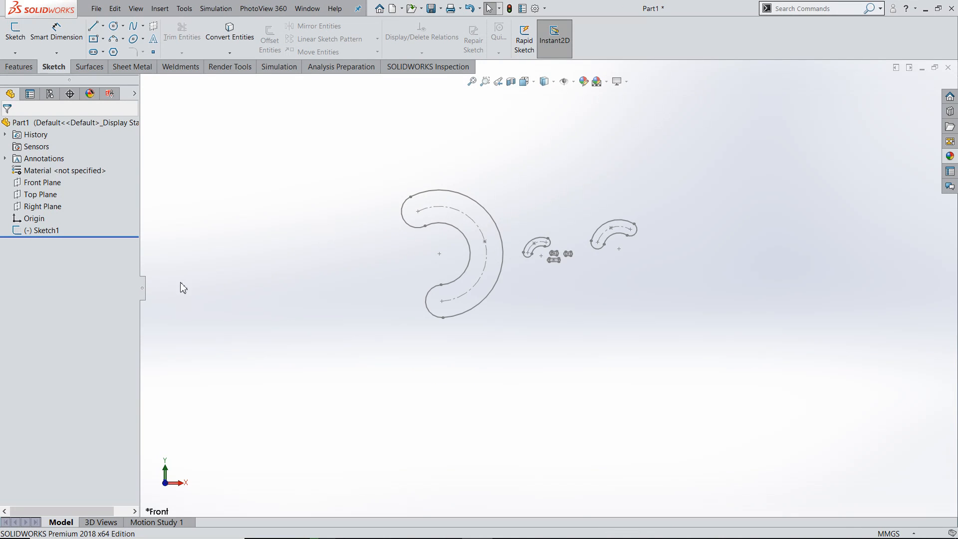
# Step: Reopen Sketch1 with the slots for editing
pyautogui.click(46, 232)
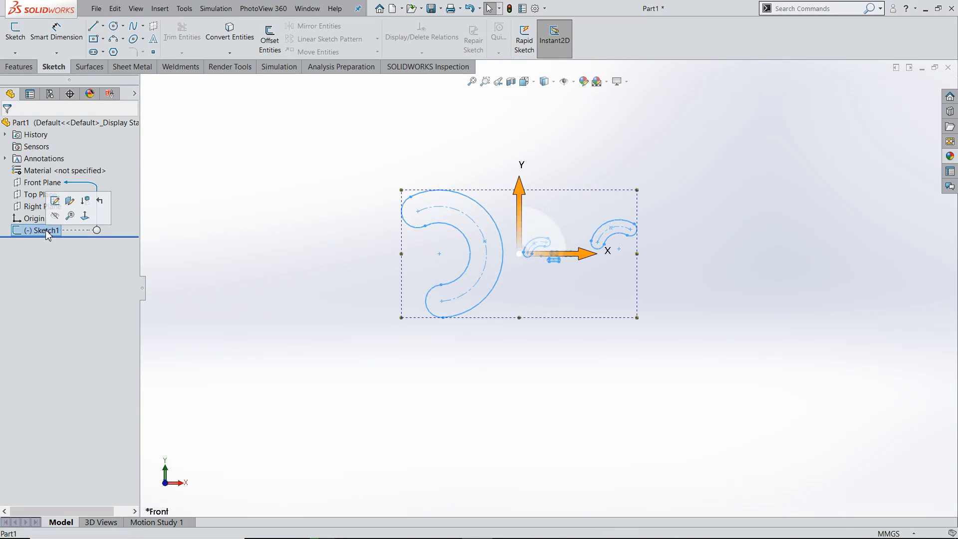
pyautogui.click(55, 202)
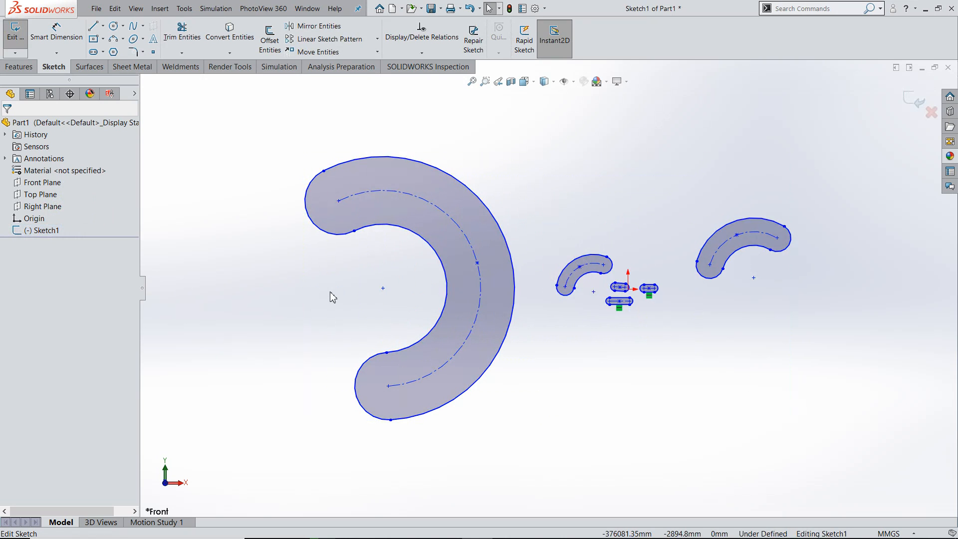
pyautogui.scroll(4, 329, 292)
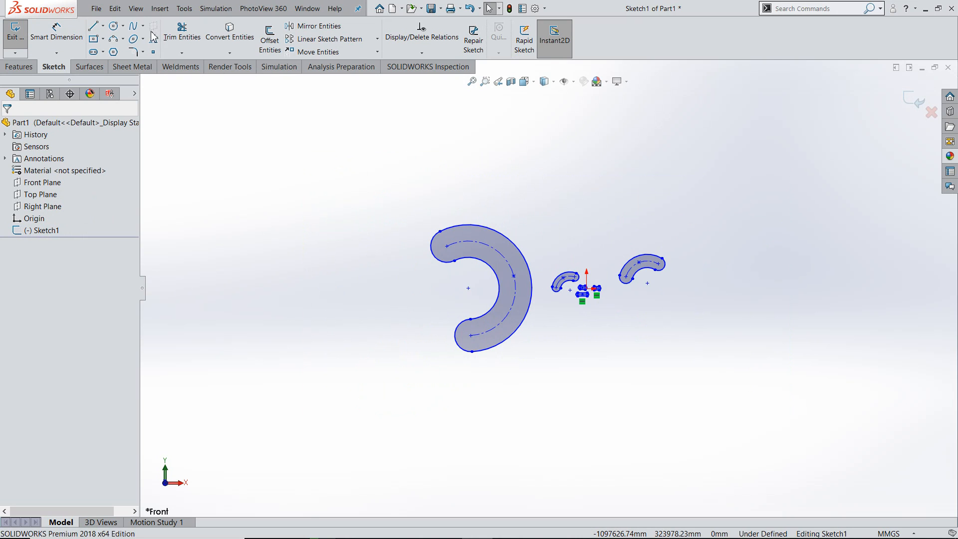
pyautogui.scroll(1, 522, 218)
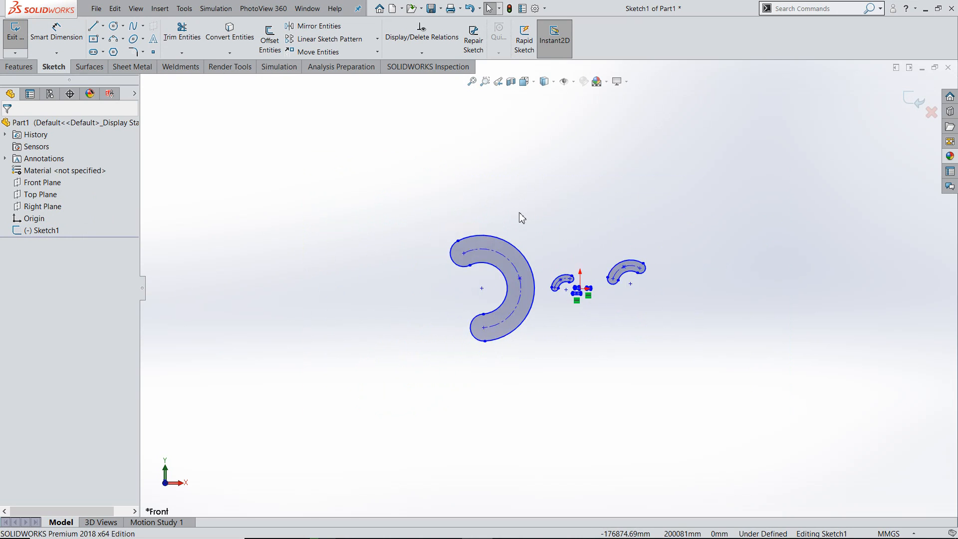
pyautogui.click(105, 52)
pyautogui.click(247, 145)
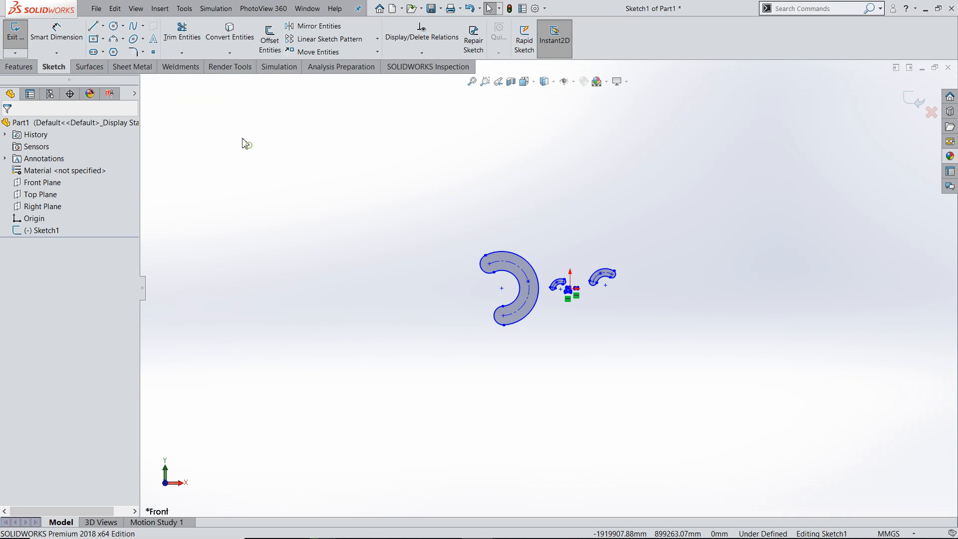
# Step: Try to sketch a center-based circle of about 509987 mm radius left of the slots
pyautogui.click(115, 30)
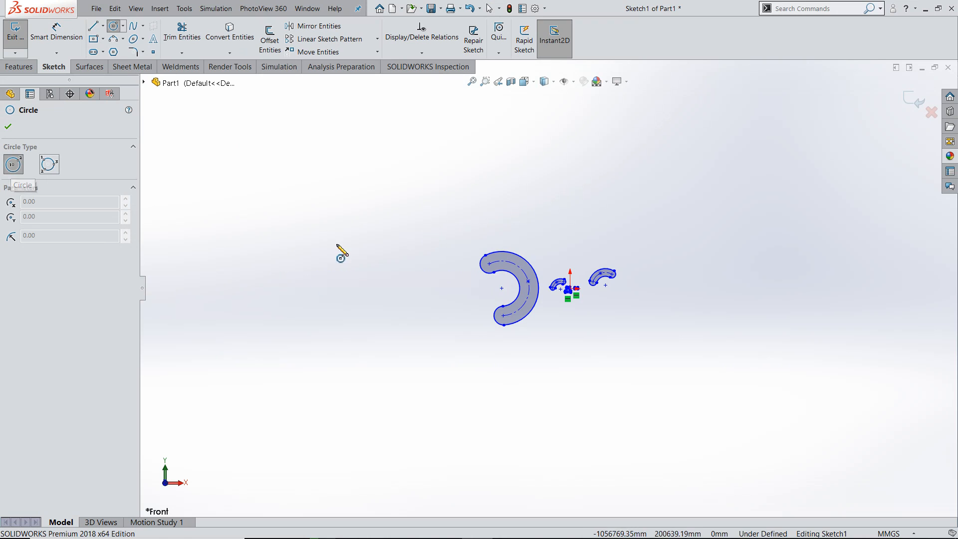
pyautogui.click(337, 243)
pyautogui.click(407, 158)
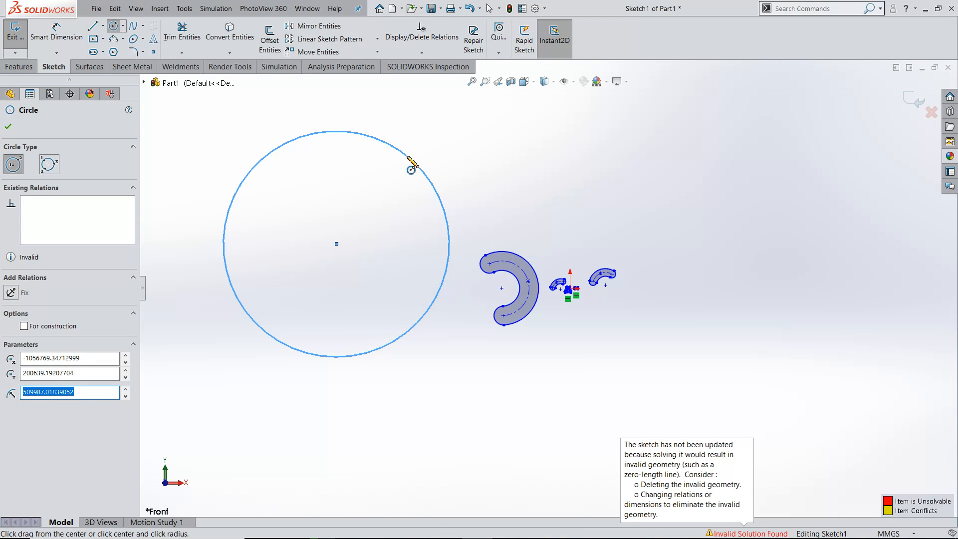
pyautogui.press('Escape')
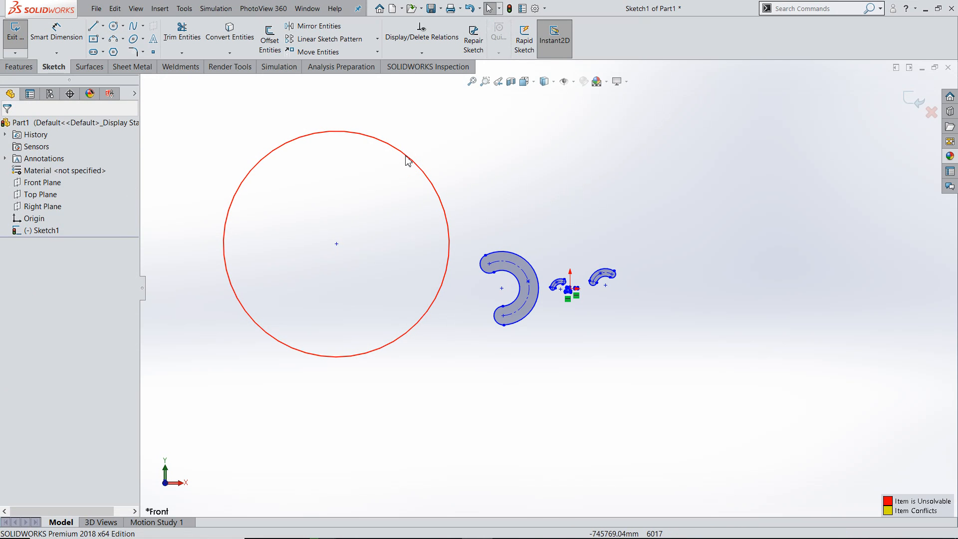
pyautogui.hotkey('ctrl', 'z')
pyautogui.scroll(3, 474, 223)
pyautogui.scroll(-1, 607, 258)
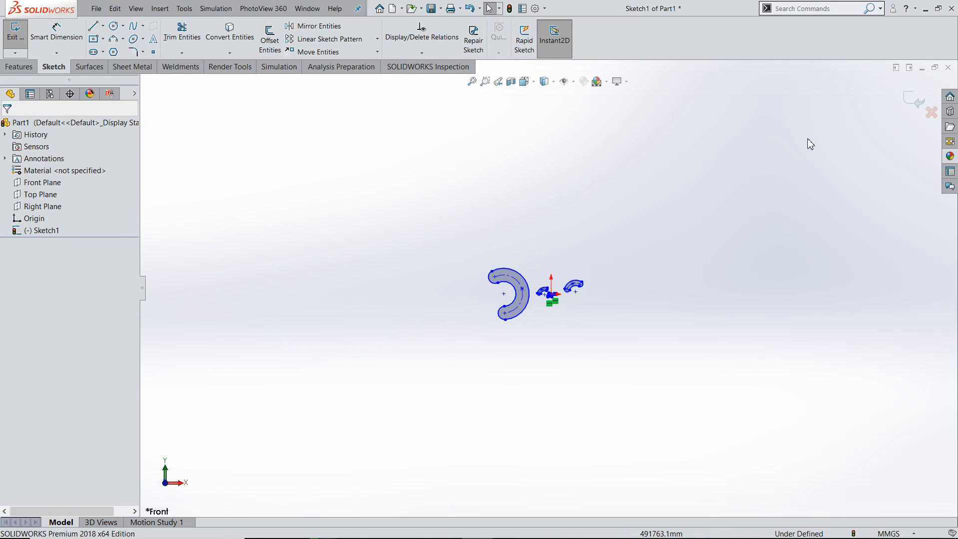
# Step: Exit the slot sketch and start a new sketch on the Top Plane
pyautogui.click(912, 101)
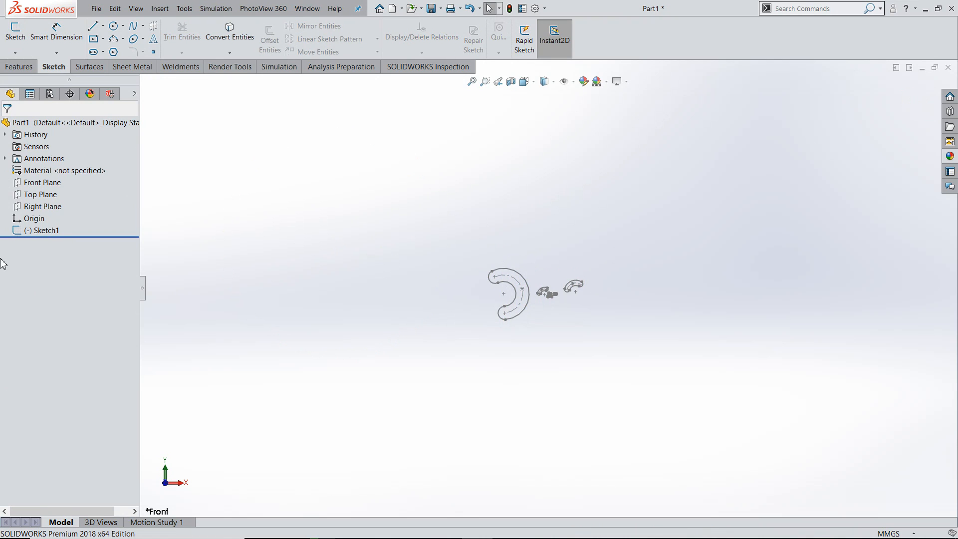
pyautogui.scroll(-2, 629, 319)
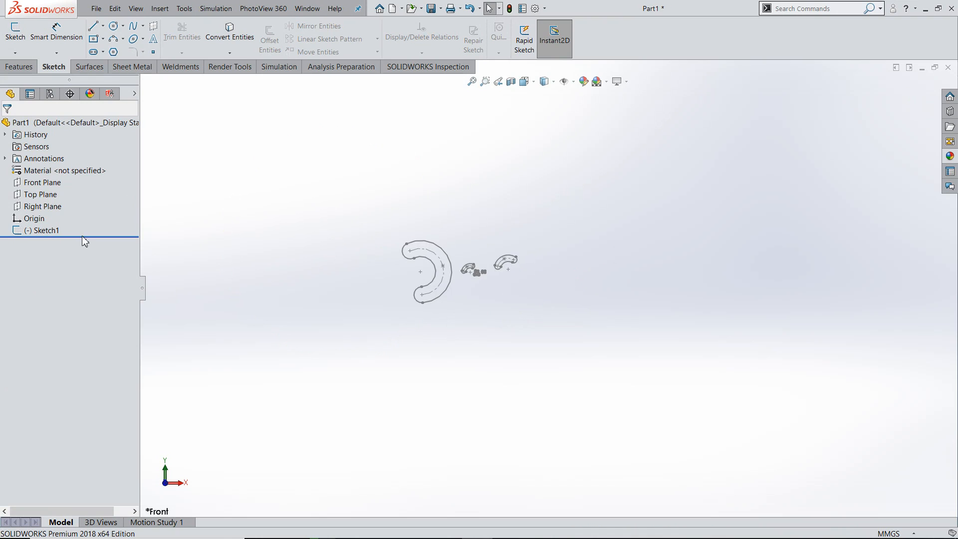
pyautogui.click(41, 196)
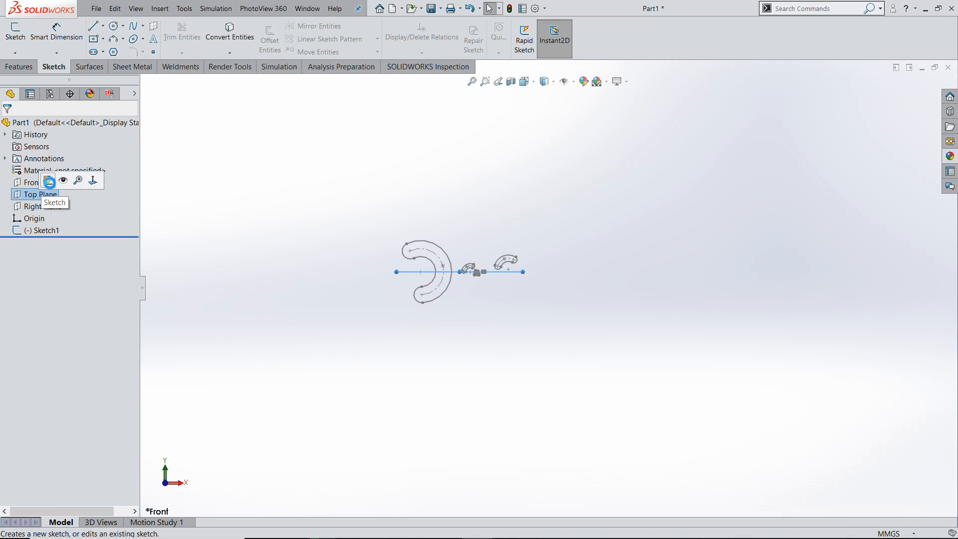
pyautogui.click(48, 182)
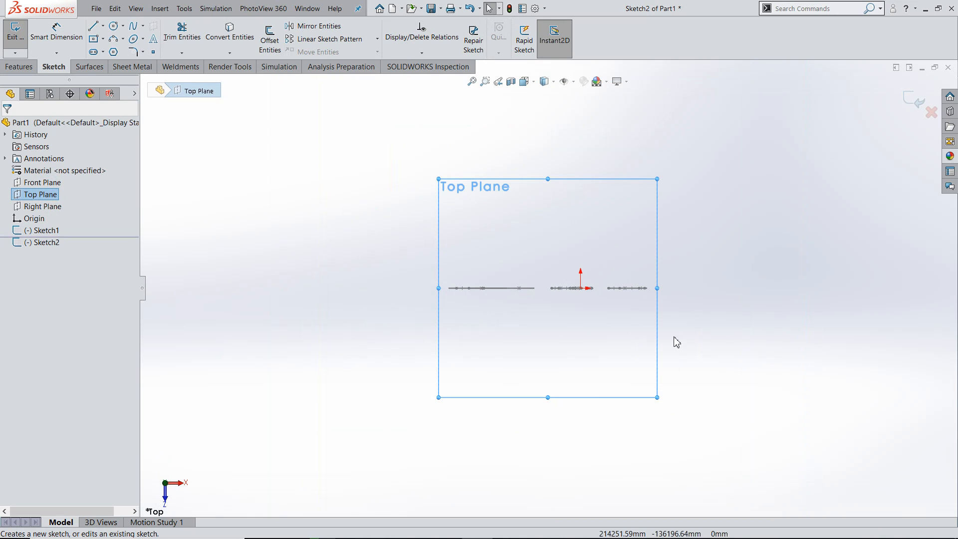
pyautogui.scroll(-1, 703, 345)
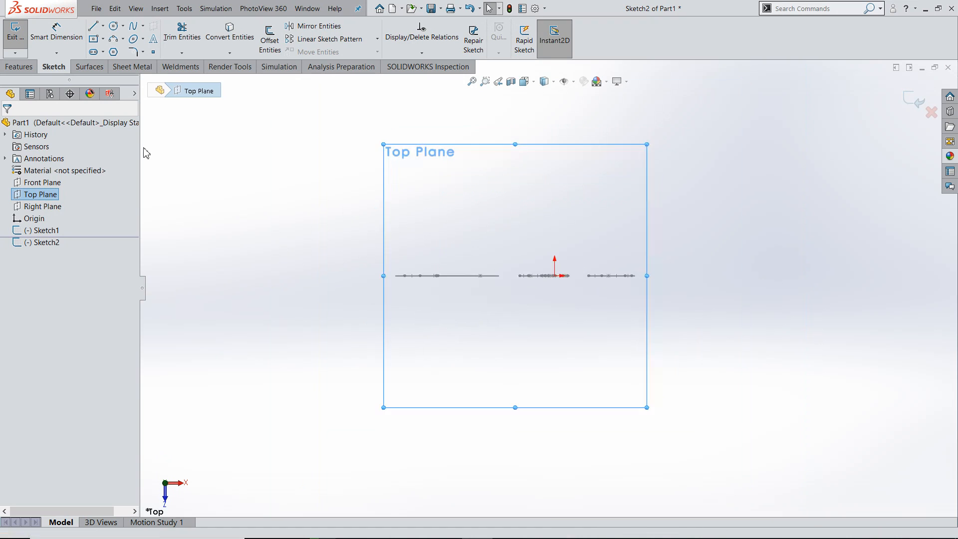
# Step: Sketch a center-based circle of about 139842 mm radius above the origin on the Top Plane
pyautogui.click(114, 26)
pyautogui.click(493, 185)
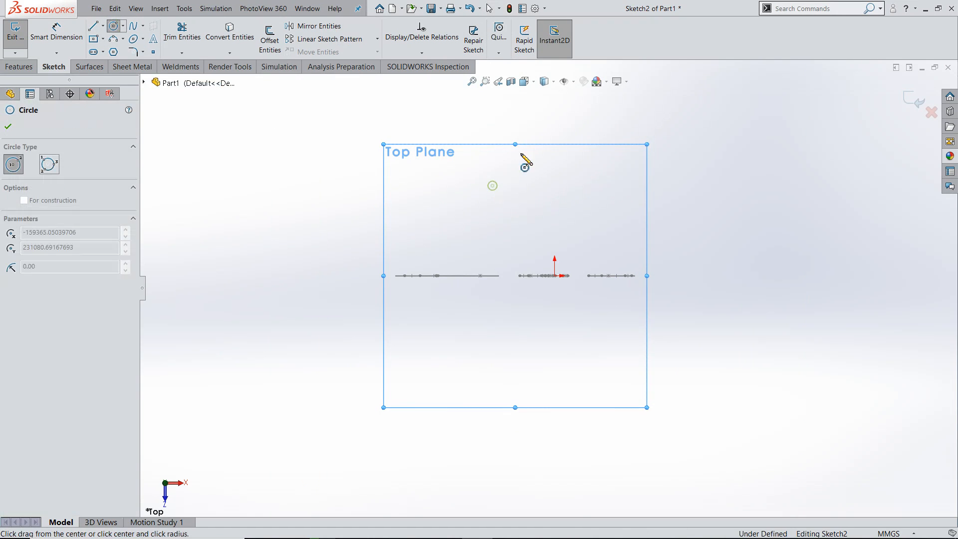
pyautogui.click(528, 146)
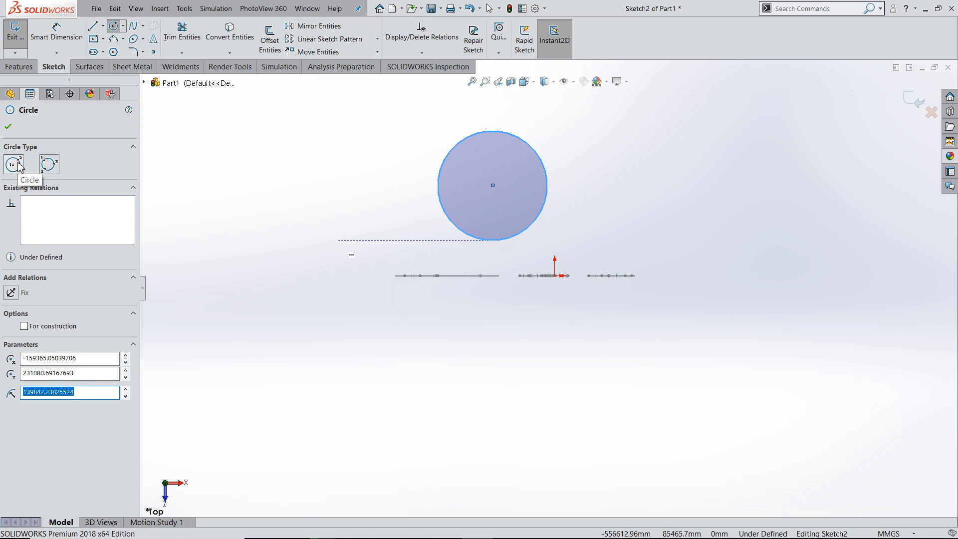
# Step: Try to sketch a perimeter circle of about 289978 mm radius through three points to the right of the first circle
pyautogui.click(48, 168)
pyautogui.click(678, 164)
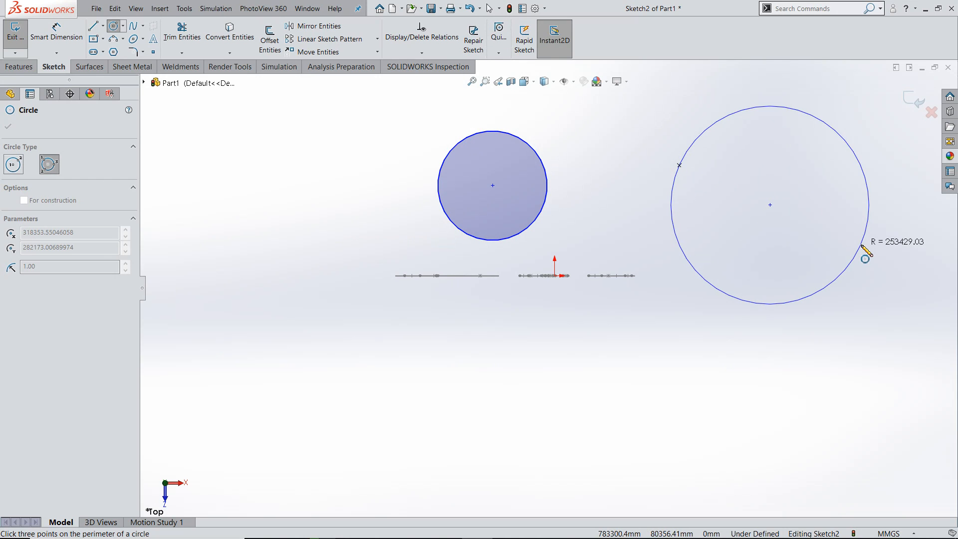
pyautogui.click(859, 244)
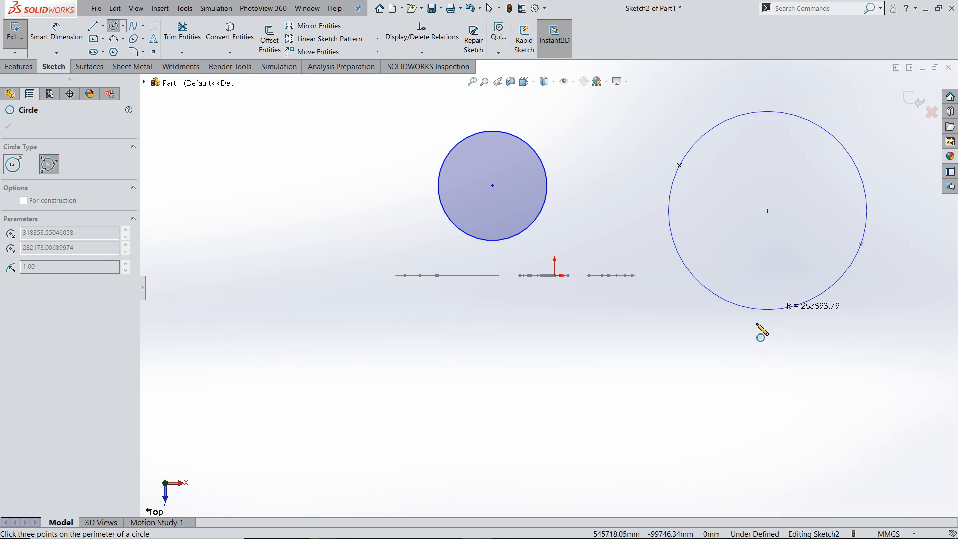
pyautogui.click(708, 371)
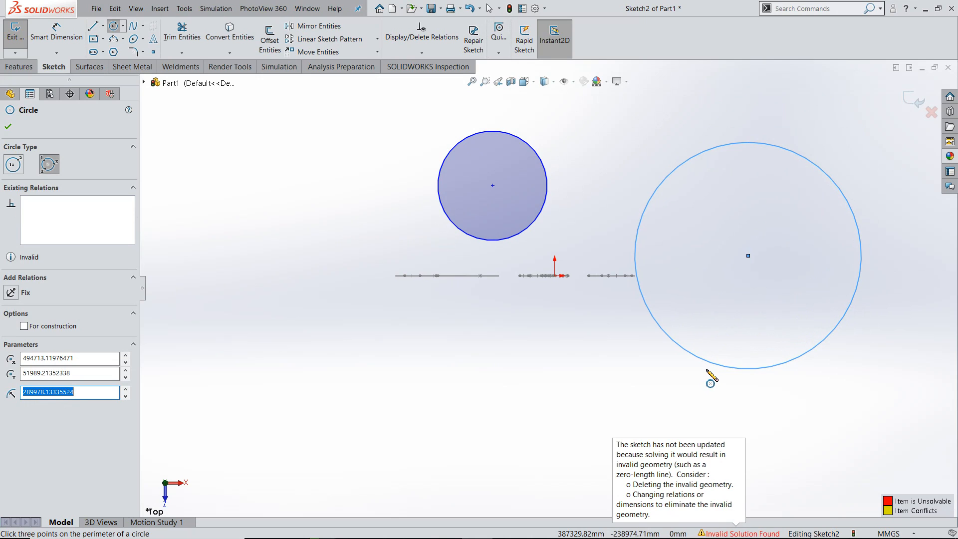
pyautogui.press('Escape')
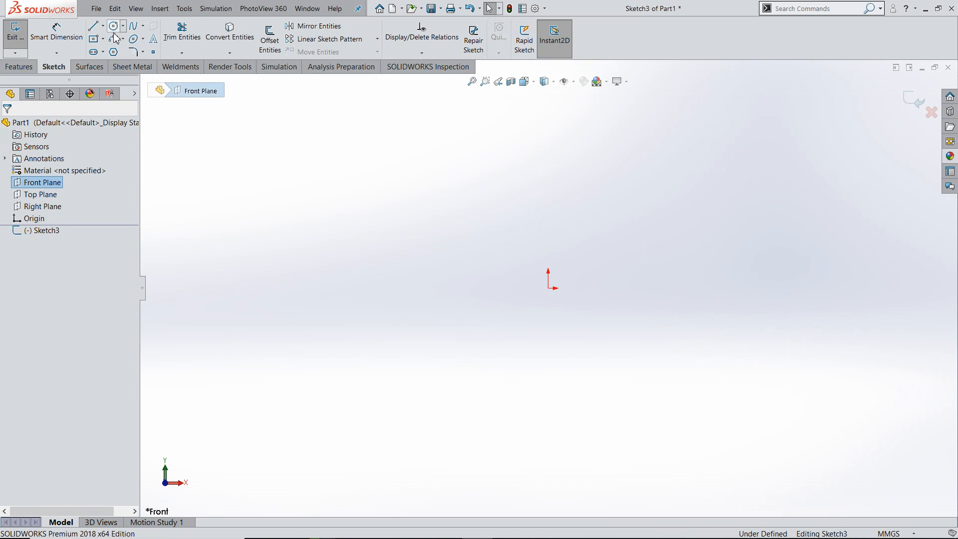
# Step: Sketch a centerpoint arc of about 45 mm radius and 147° left of the origin on the Front Plane, opening toward the origin
pyautogui.click(123, 39)
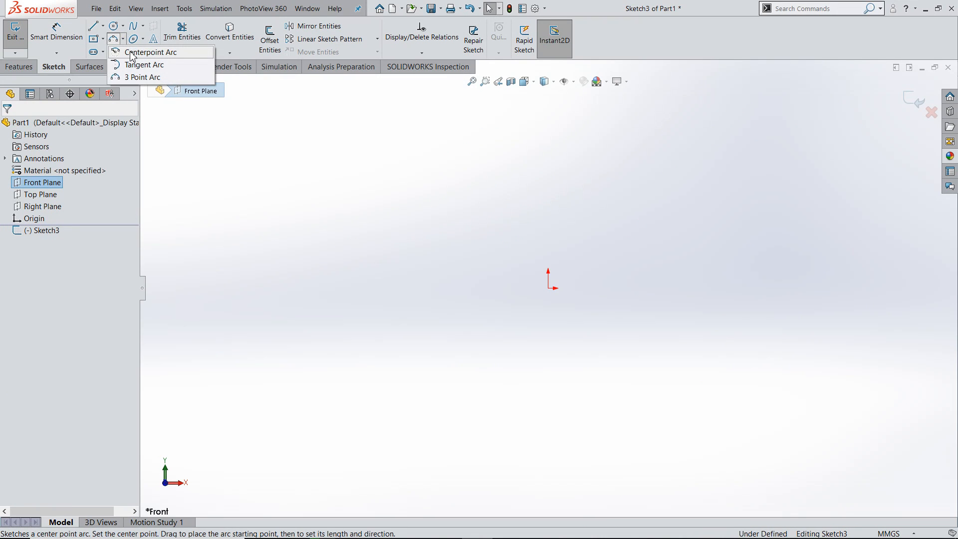
pyautogui.click(133, 54)
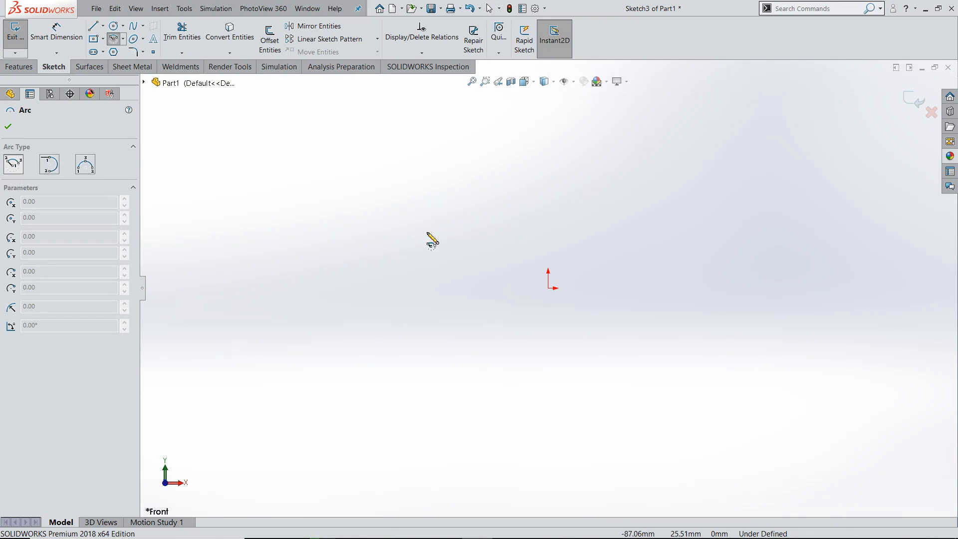
pyautogui.click(390, 245)
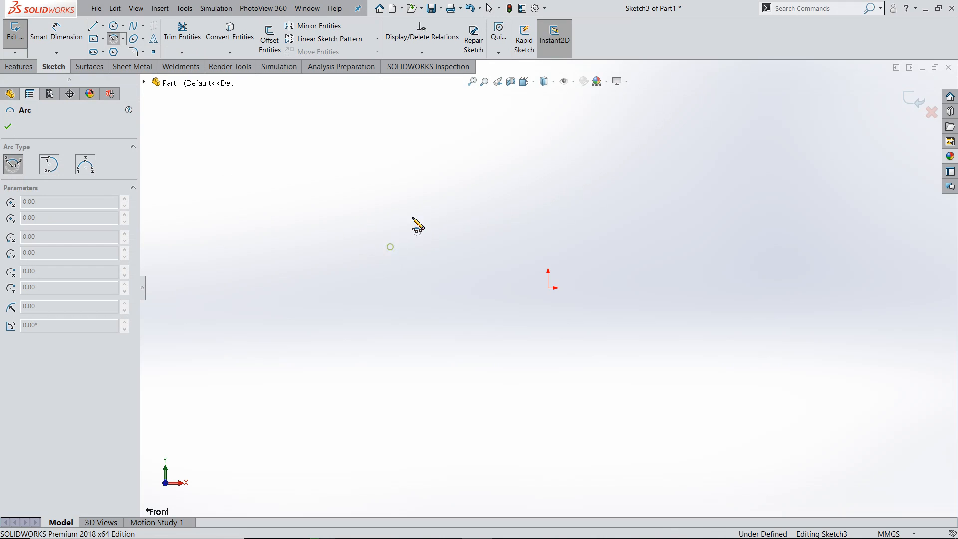
pyautogui.click(373, 159)
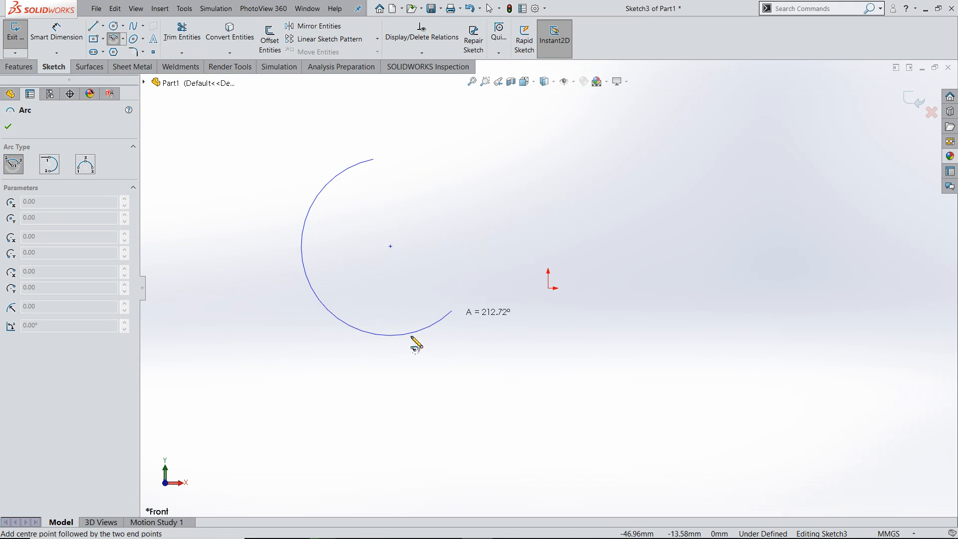
pyautogui.click(356, 329)
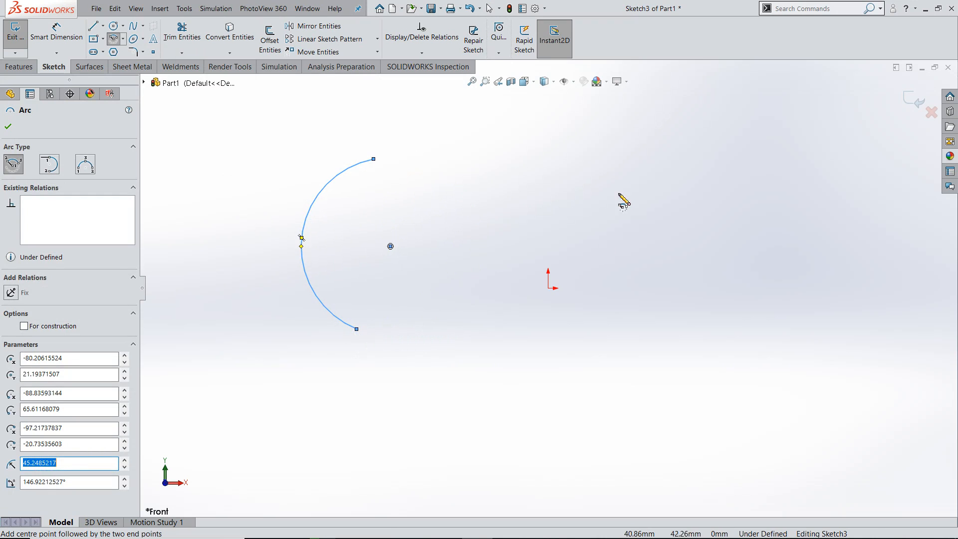
# Step: Sketch a second centerpoint arc of about 43 mm radius and 182° right of the origin, and finish the arc command
pyautogui.click(640, 237)
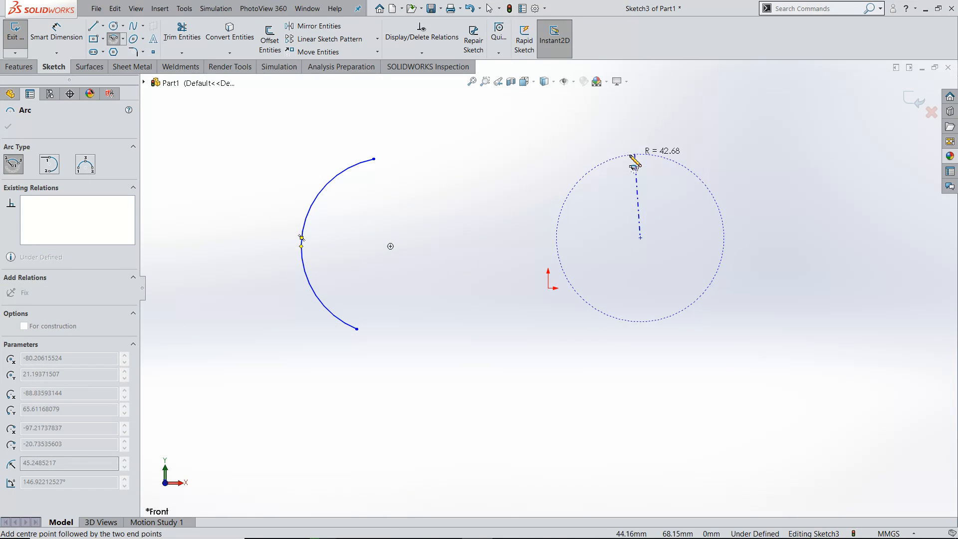
pyautogui.click(630, 153)
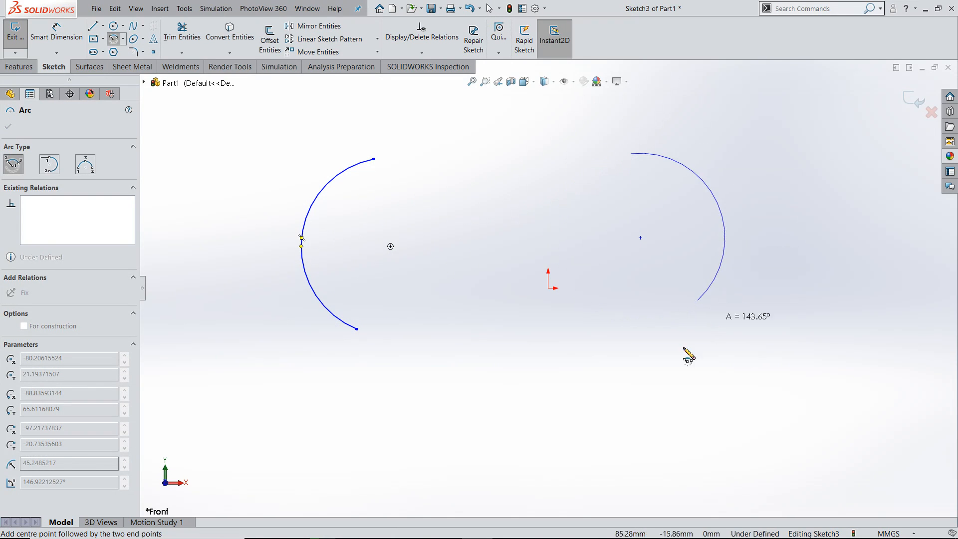
pyautogui.click(648, 361)
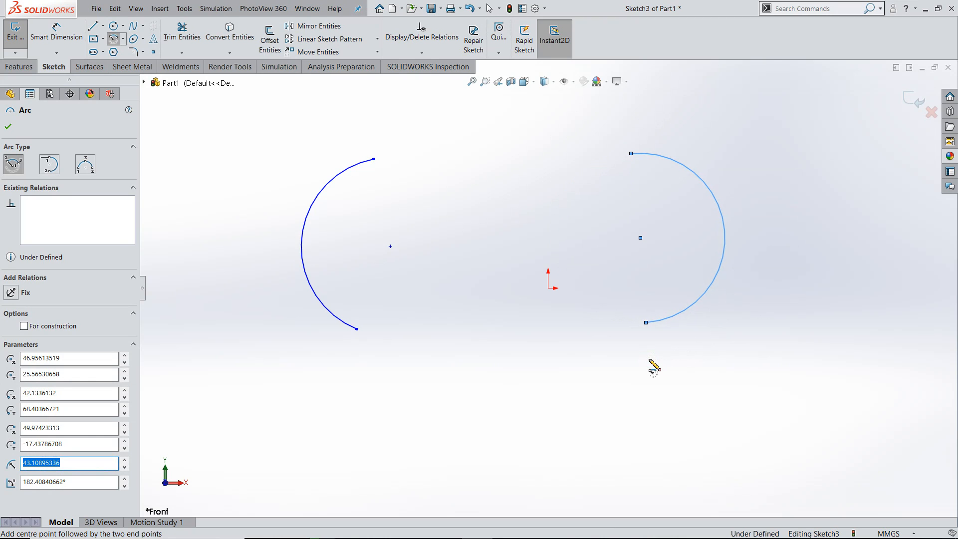
pyautogui.press('z')
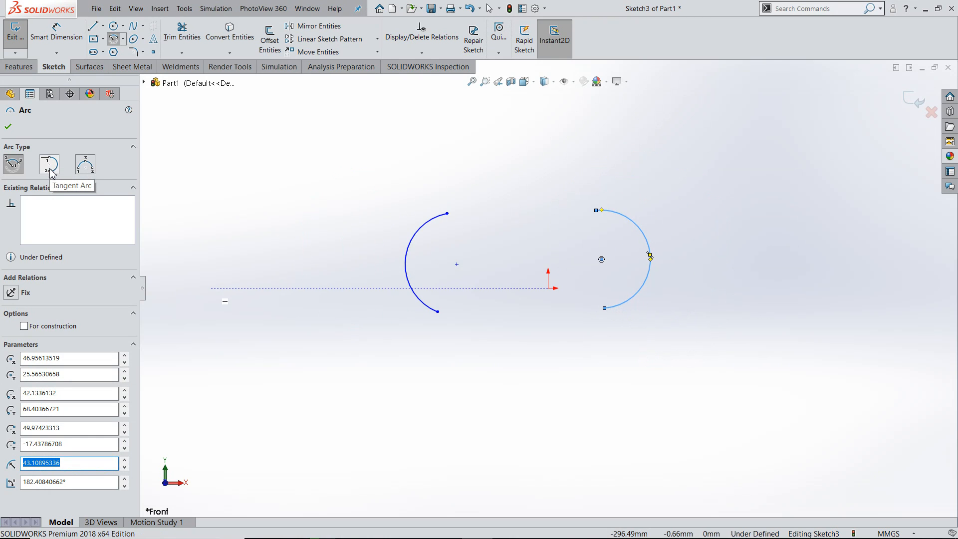
pyautogui.click(8, 126)
pyautogui.press('z')
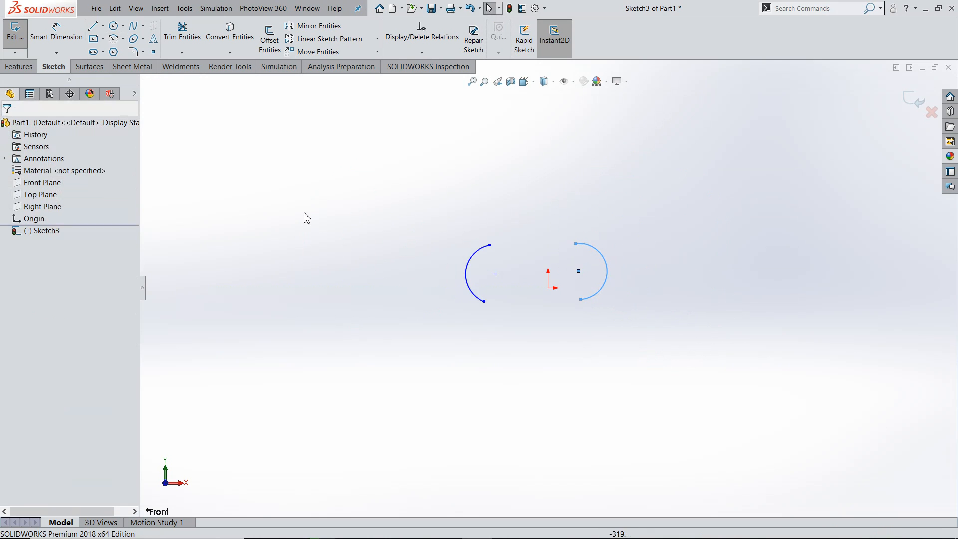
pyautogui.click(317, 198)
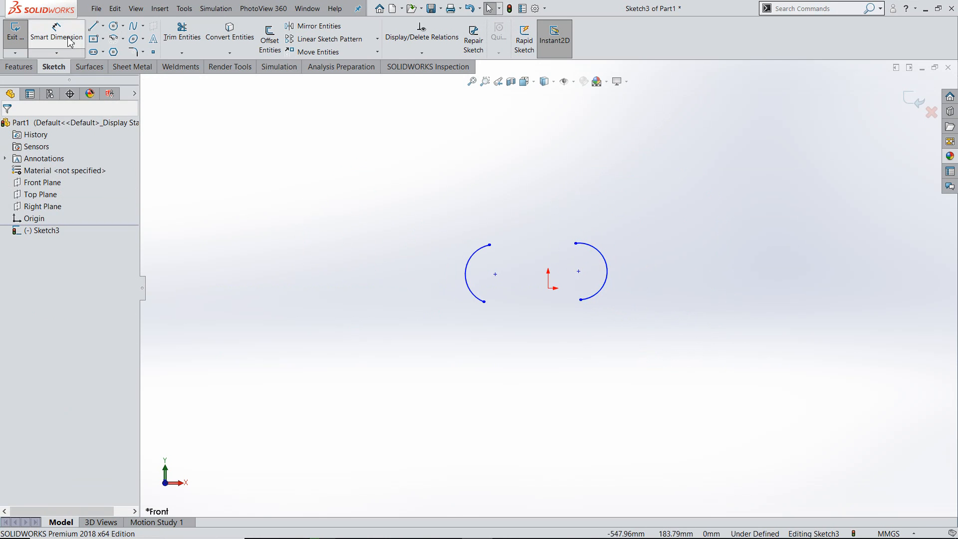
# Step: Sketch a single slightly rising line above the two arcs
pyautogui.click(94, 27)
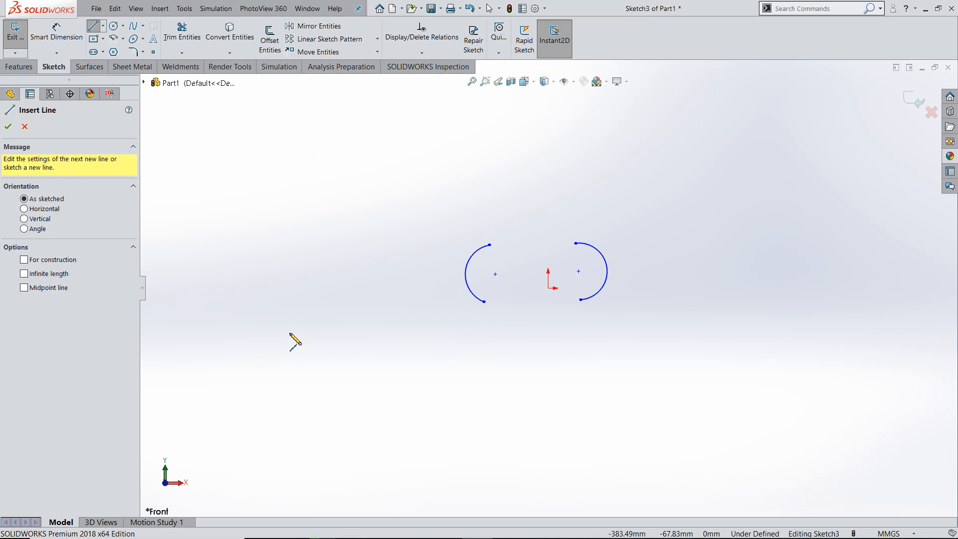
pyautogui.click(578, 144)
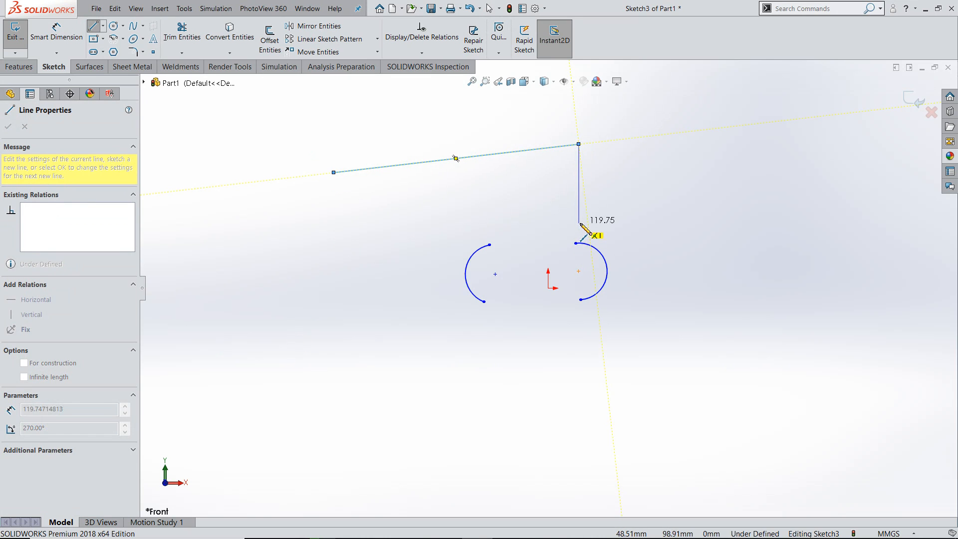
pyautogui.press('Escape')
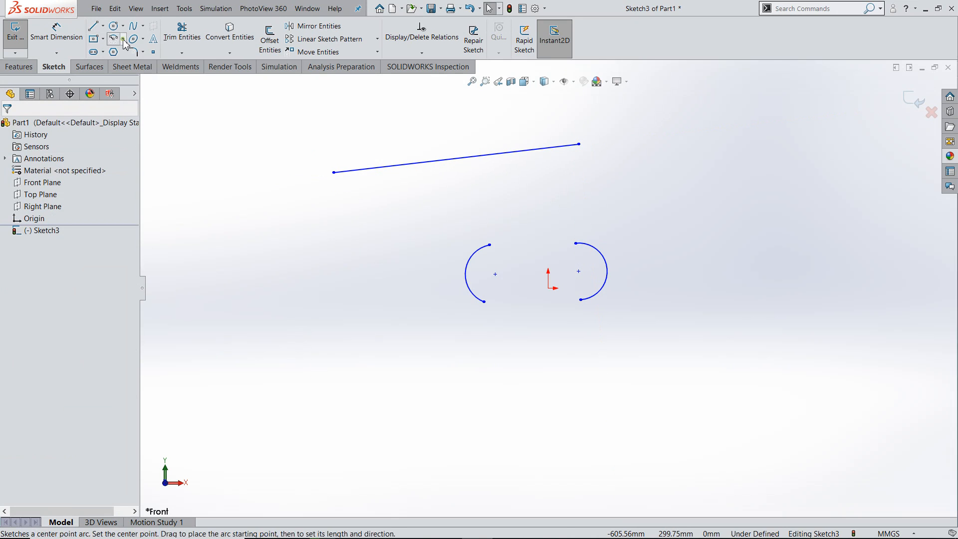
# Step: Sketch a chain of four tangent arcs from the line's right endpoint, curving around beneath the two small arcs and ending at the lower left
pyautogui.click(123, 42)
pyautogui.click(140, 66)
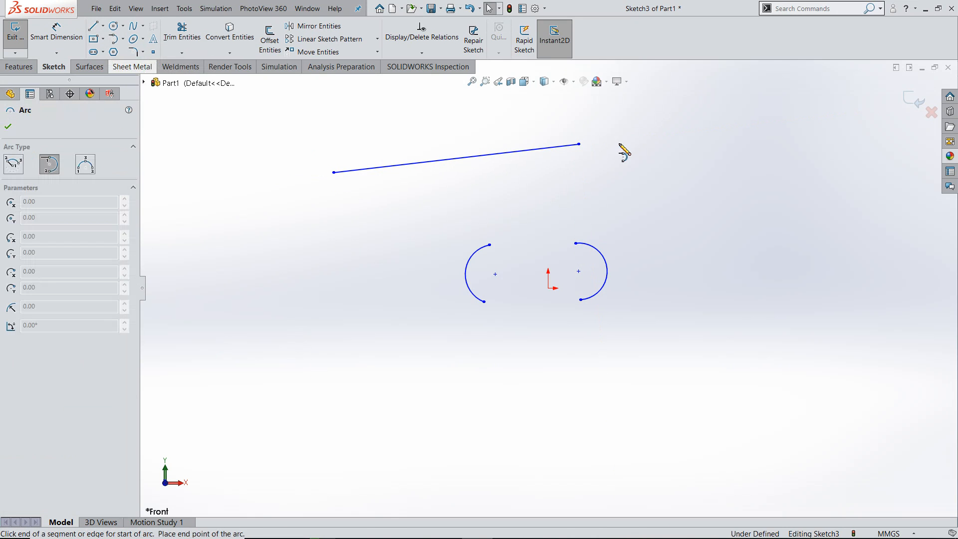
pyautogui.click(579, 144)
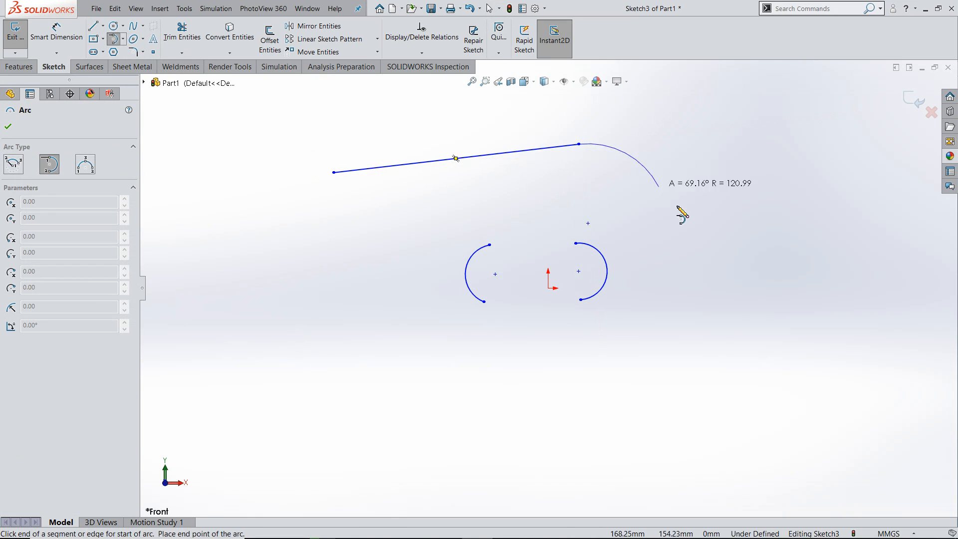
pyautogui.click(691, 252)
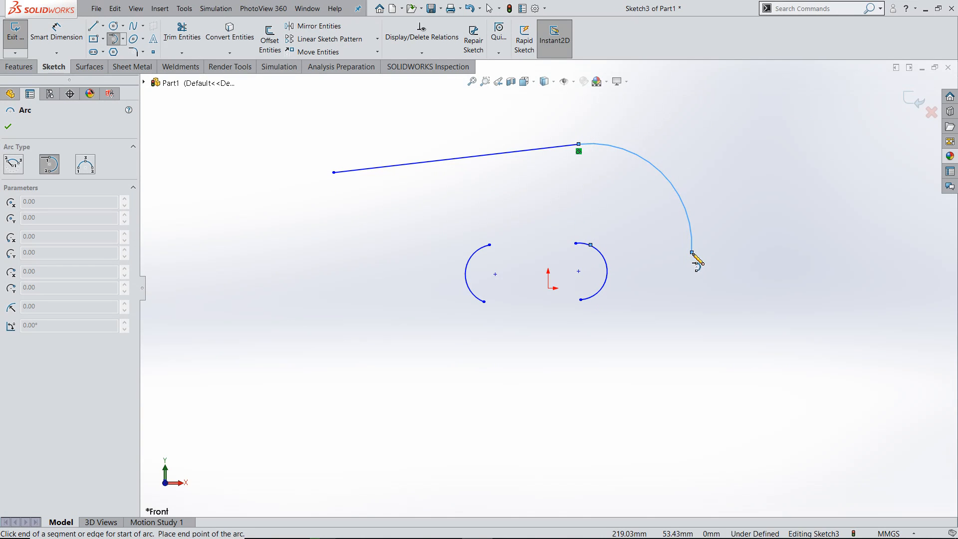
pyautogui.click(691, 252)
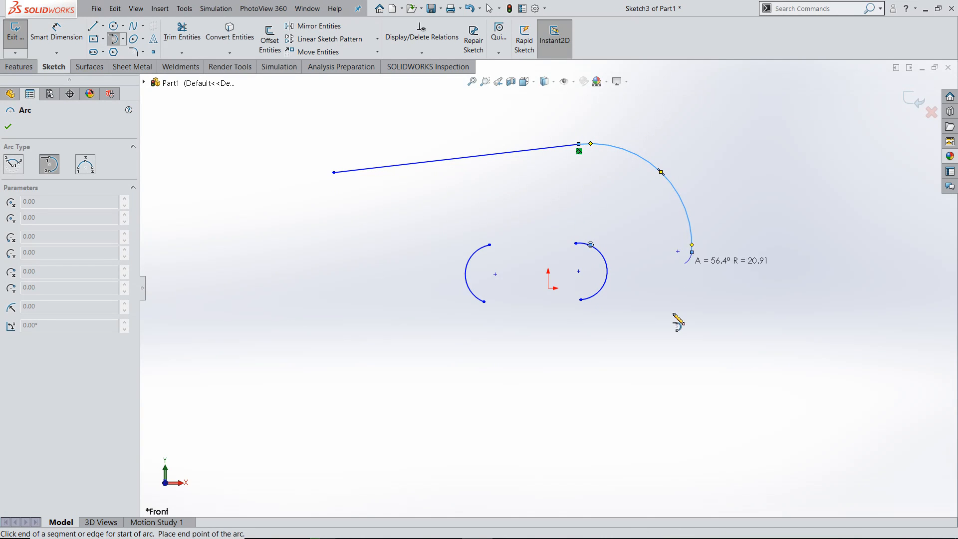
pyautogui.click(556, 373)
pyautogui.click(316, 257)
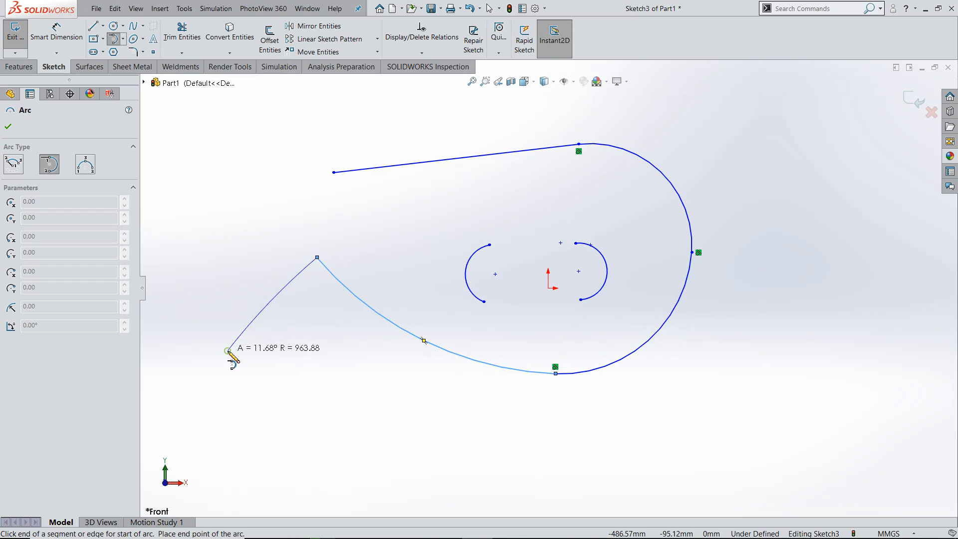
pyautogui.click(227, 351)
pyautogui.press('Escape')
# Step: Sketch a slightly rising line right of the arc chain and continue it with a tangent arc within the same Line command
pyautogui.scroll(6, 322, 333)
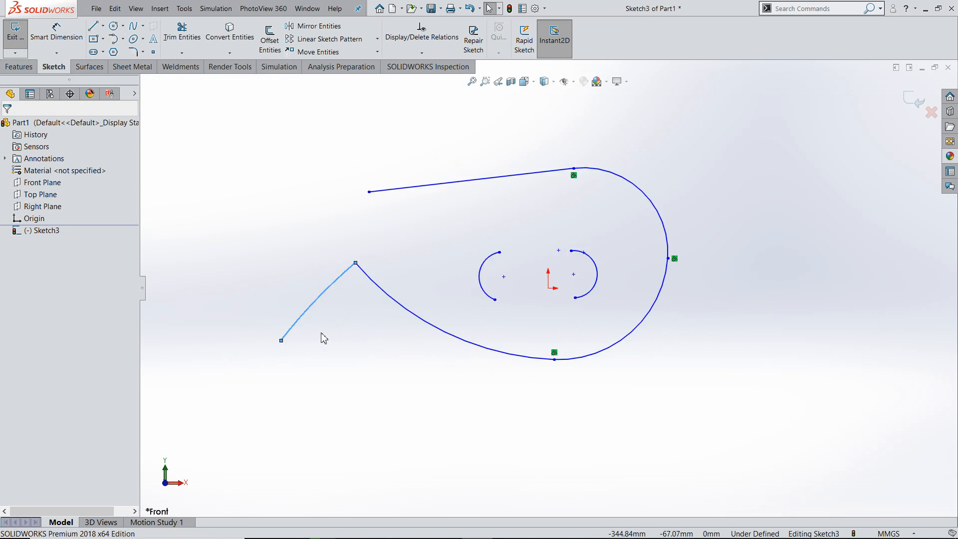
pyautogui.scroll(2, 706, 258)
pyautogui.scroll(-3, 743, 316)
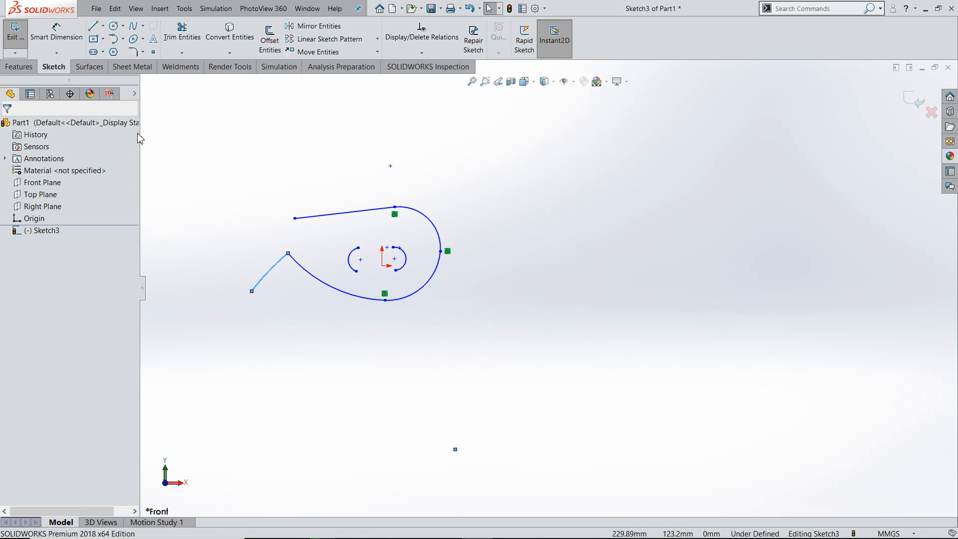
pyautogui.click(93, 27)
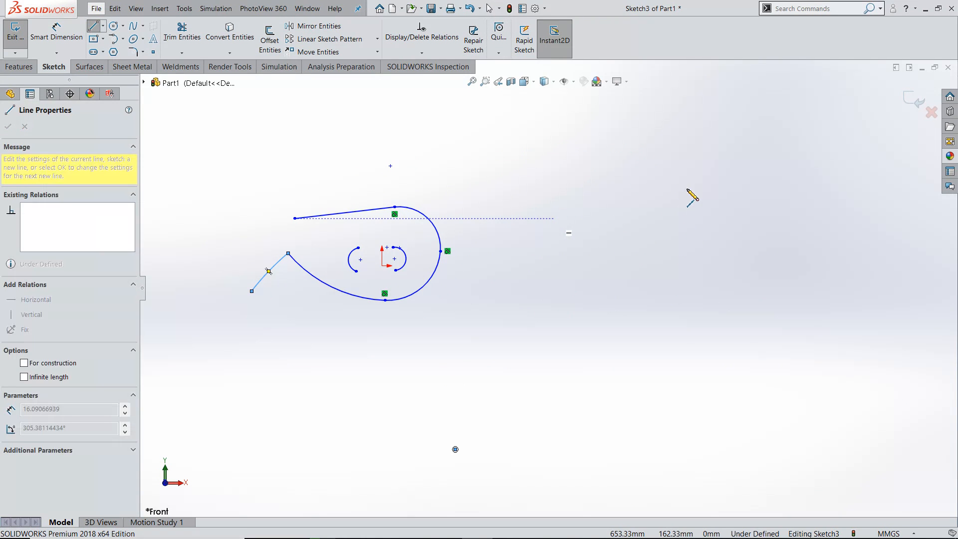
pyautogui.click(739, 198)
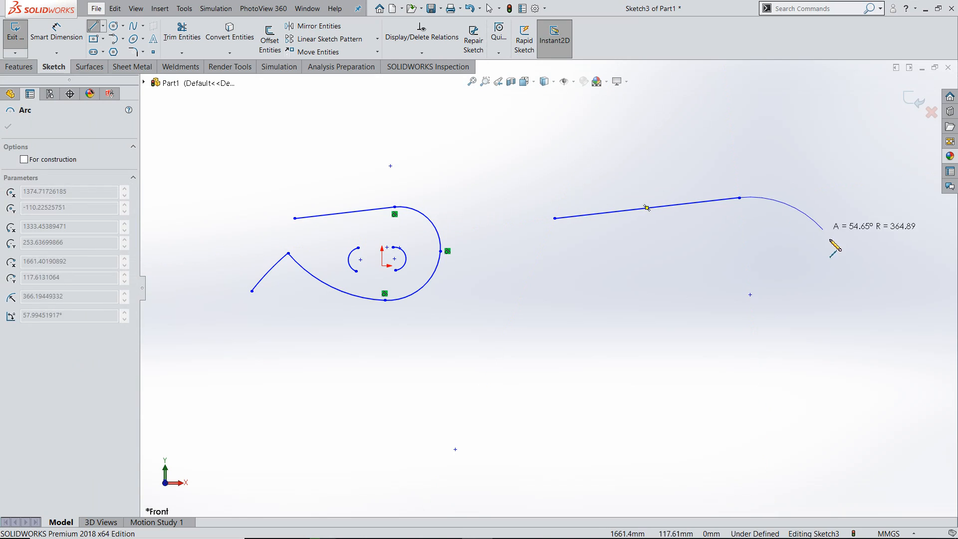
pyautogui.click(771, 361)
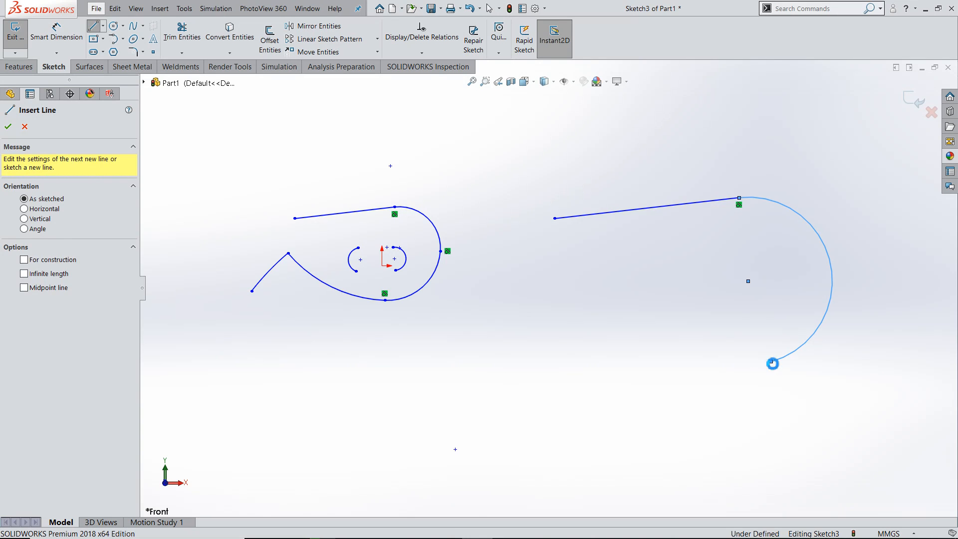
pyautogui.press('Escape')
# Step: Sketch a 3 Point Arc of about 468 mm radius and 53° rising rightward from the left line's upper endpoint
pyautogui.scroll(3, 507, 302)
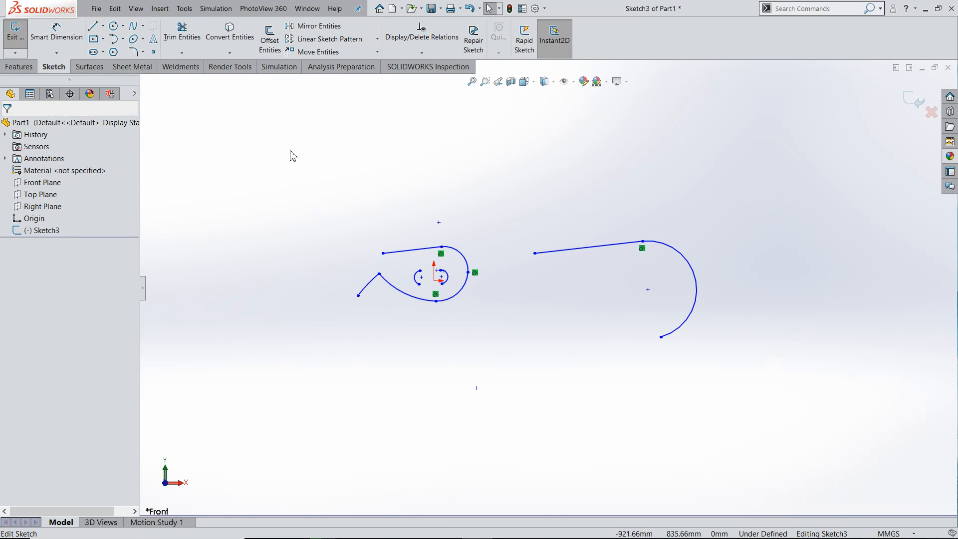
pyautogui.click(122, 40)
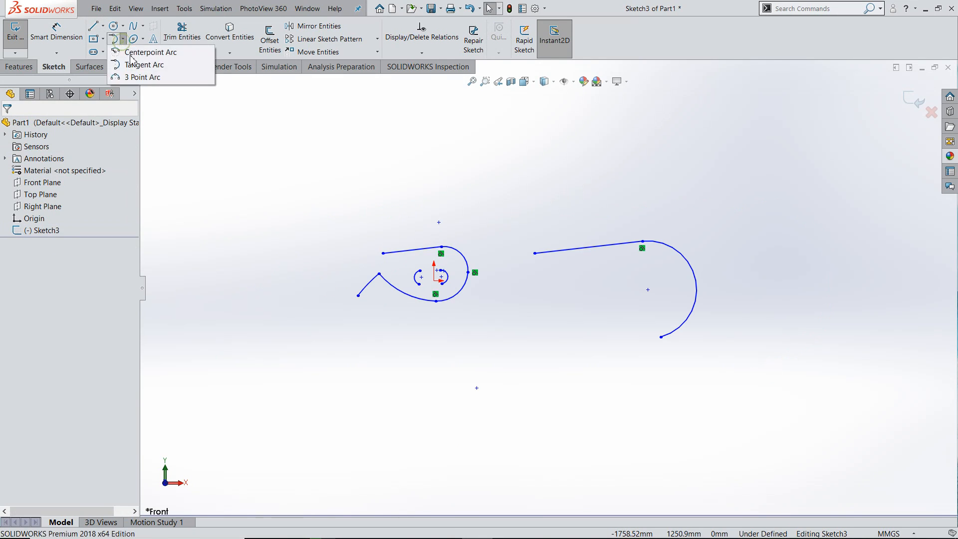
pyautogui.click(142, 78)
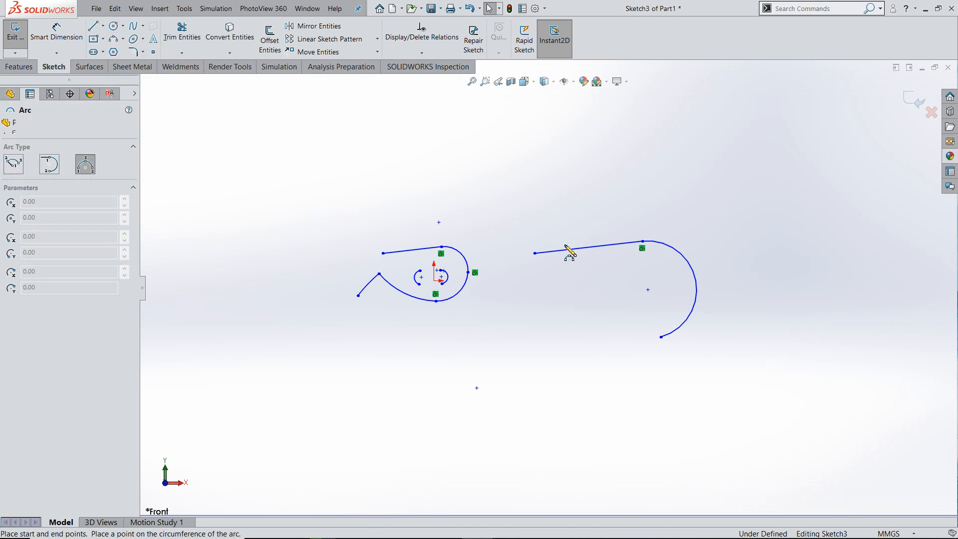
pyautogui.scroll(-2, 464, 264)
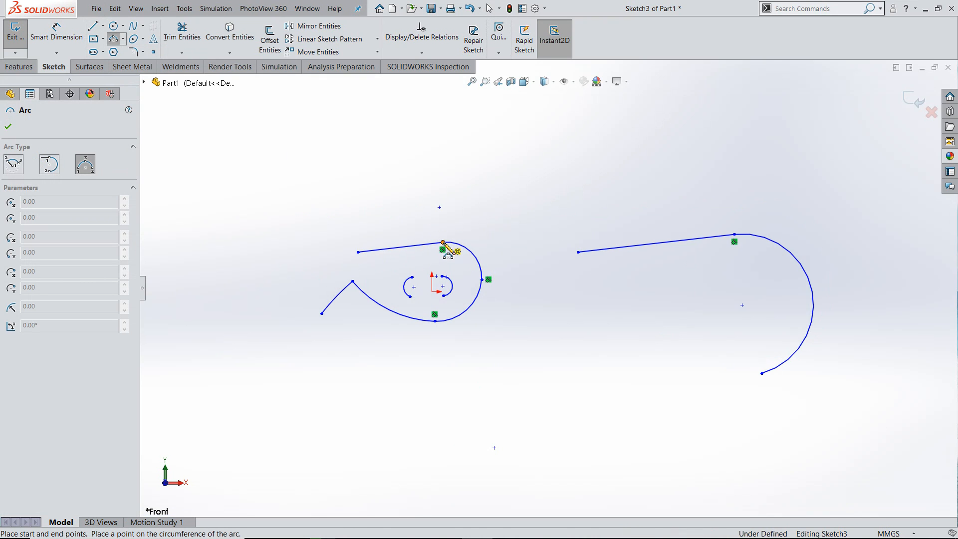
pyautogui.click(443, 242)
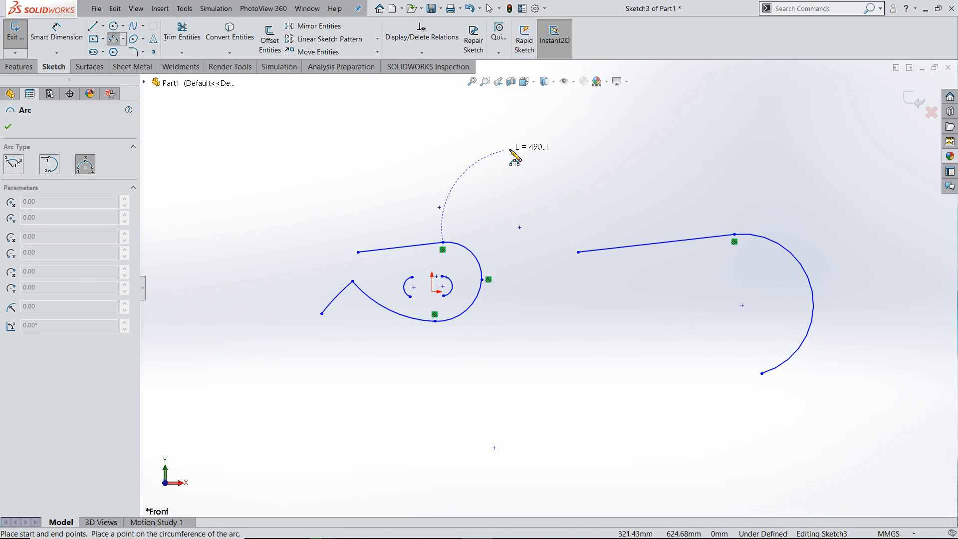
pyautogui.click(511, 177)
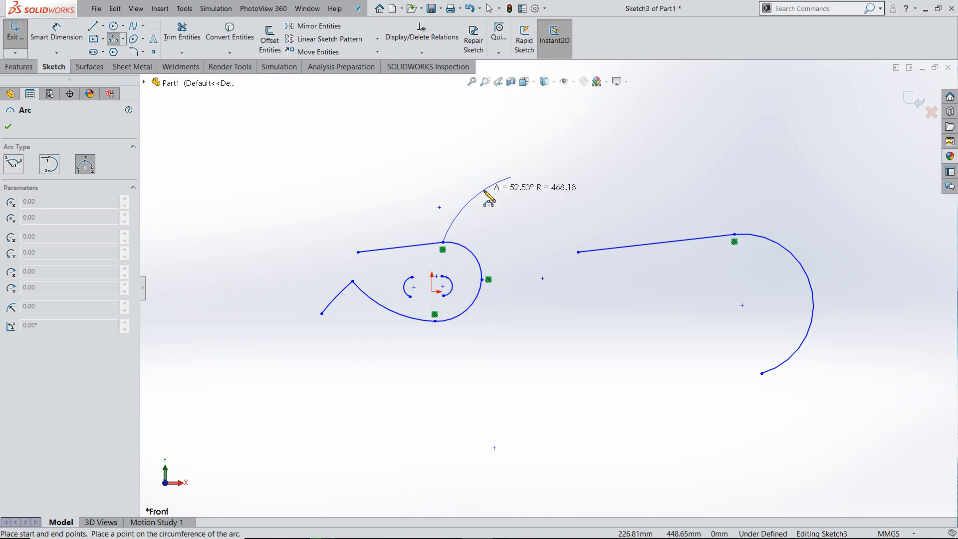
pyautogui.click(484, 192)
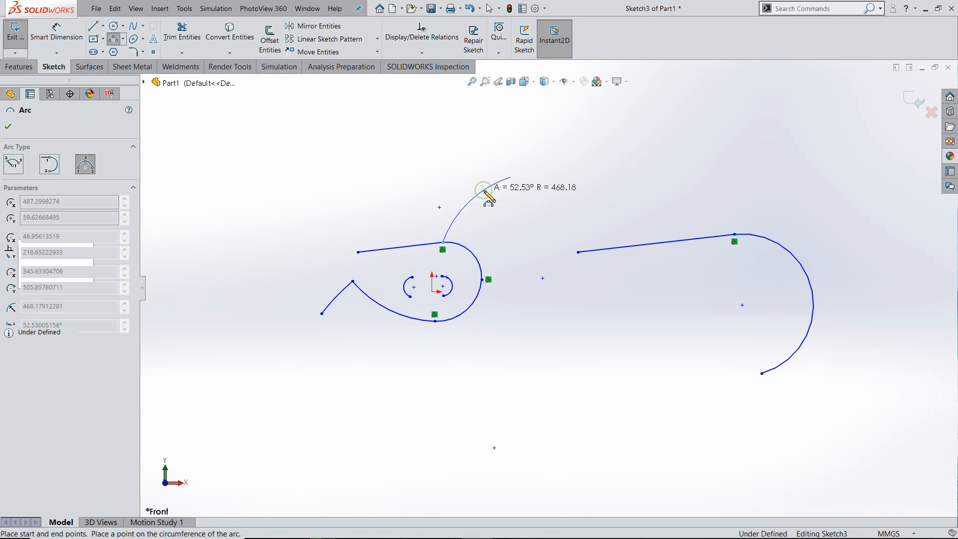
# Step: Sketch a 3 Point Arc of about 347 mm radius and 180° above the right line, joining its two endpoints, and finish the command
pyautogui.click(578, 253)
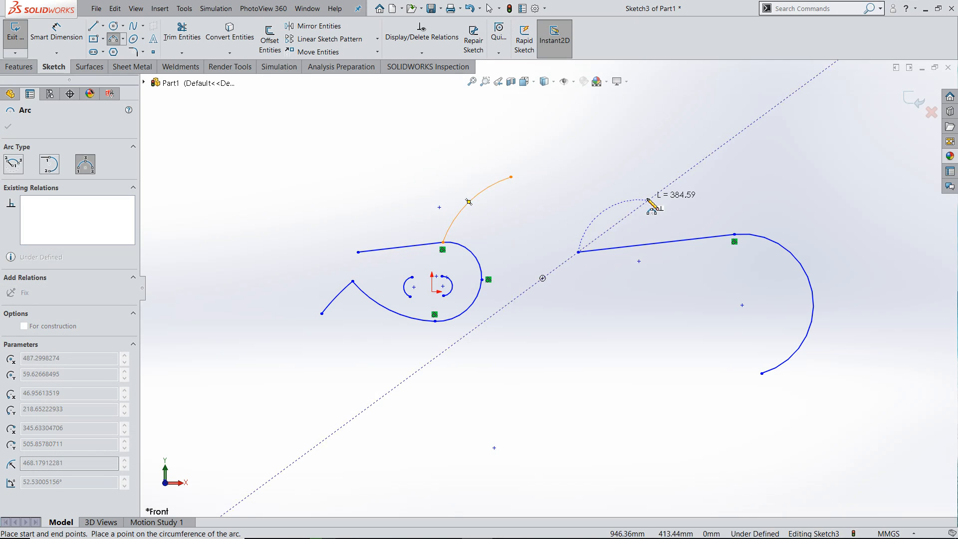
pyautogui.click(734, 233)
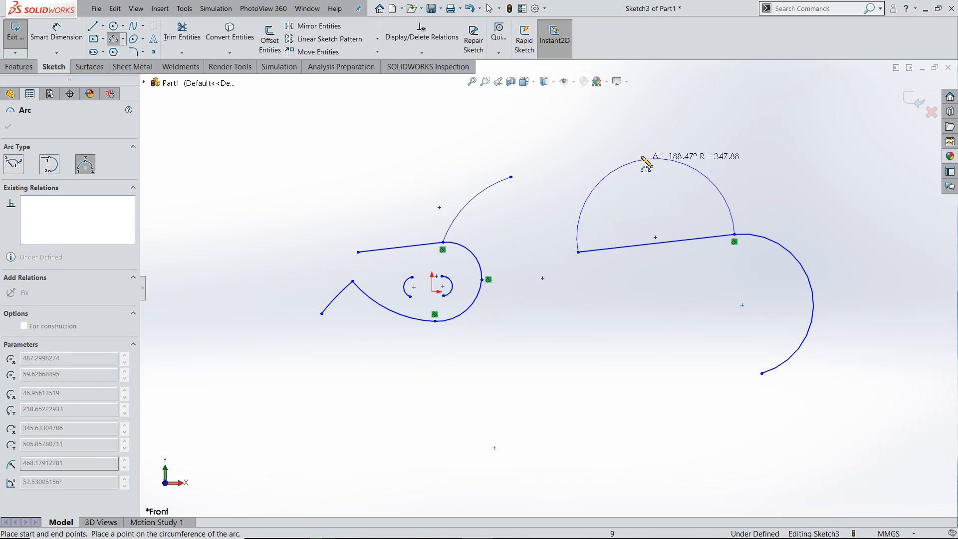
pyautogui.click(642, 176)
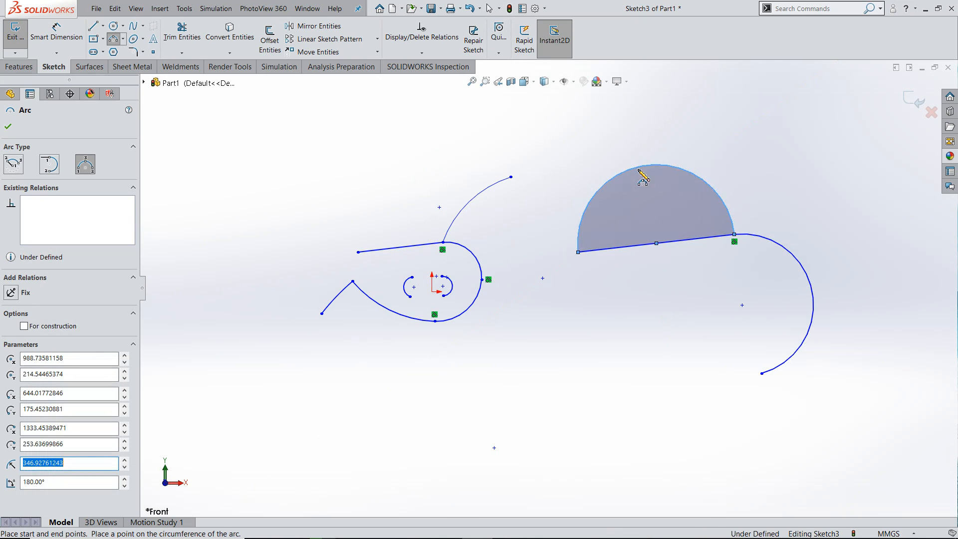
pyautogui.scroll(2, 544, 198)
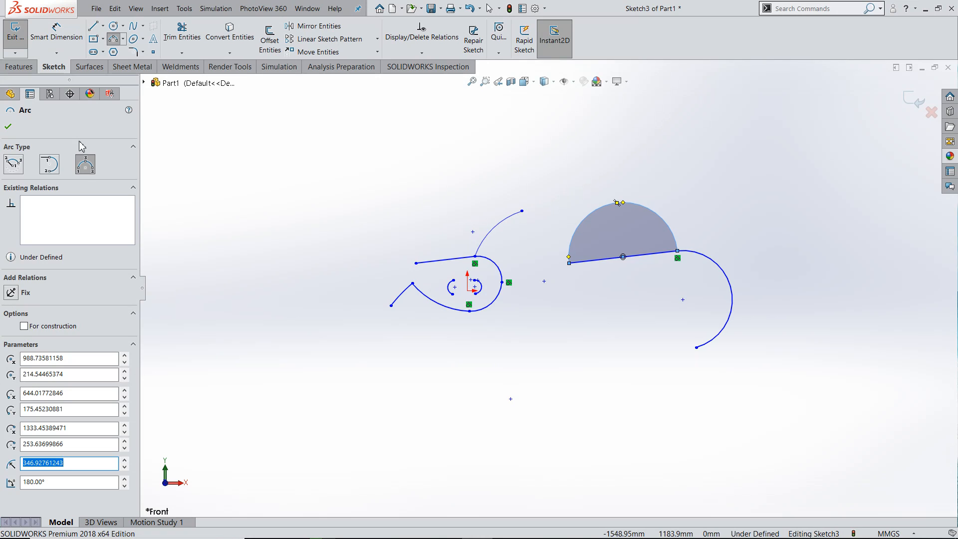
pyautogui.press('Escape')
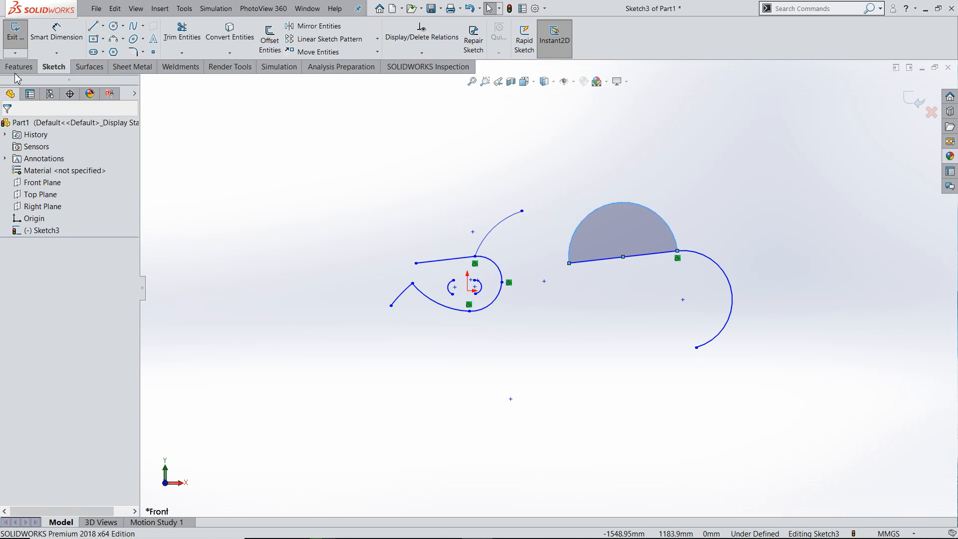
# Step: Sketch a 5-sided polygon with an inscribed circle of about 1809 mm diameter to the upper left of the origin
pyautogui.click(114, 52)
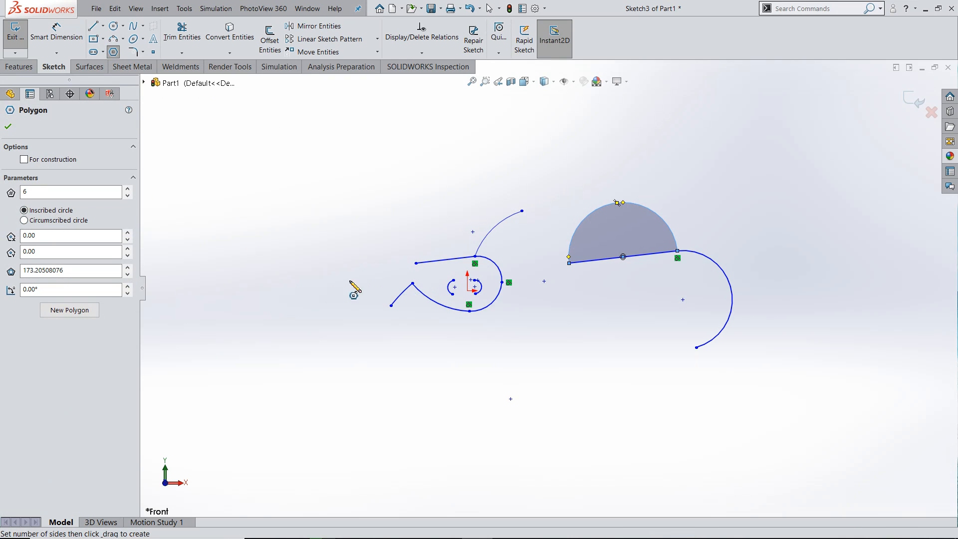
pyautogui.scroll(4, 364, 291)
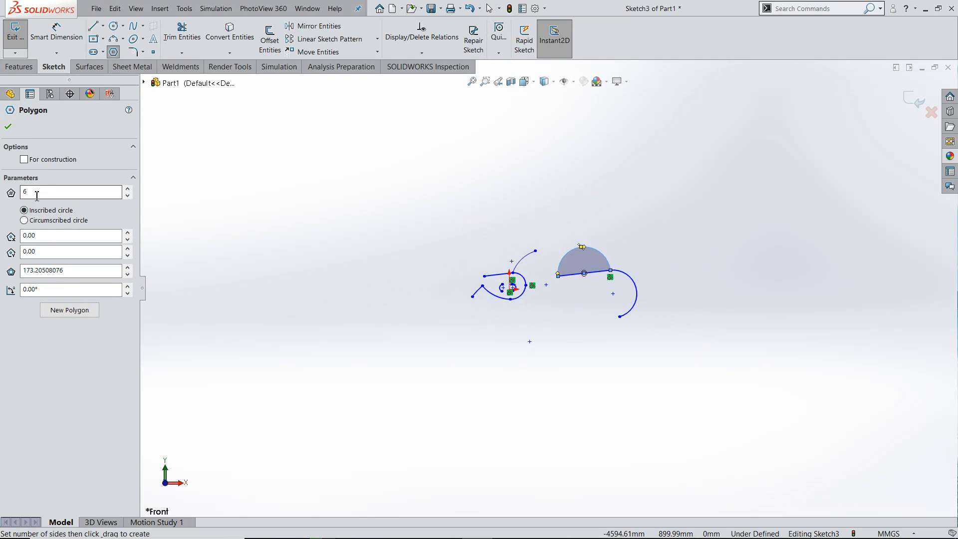
pyautogui.moveTo(37, 194); pyautogui.dragTo(19, 194)
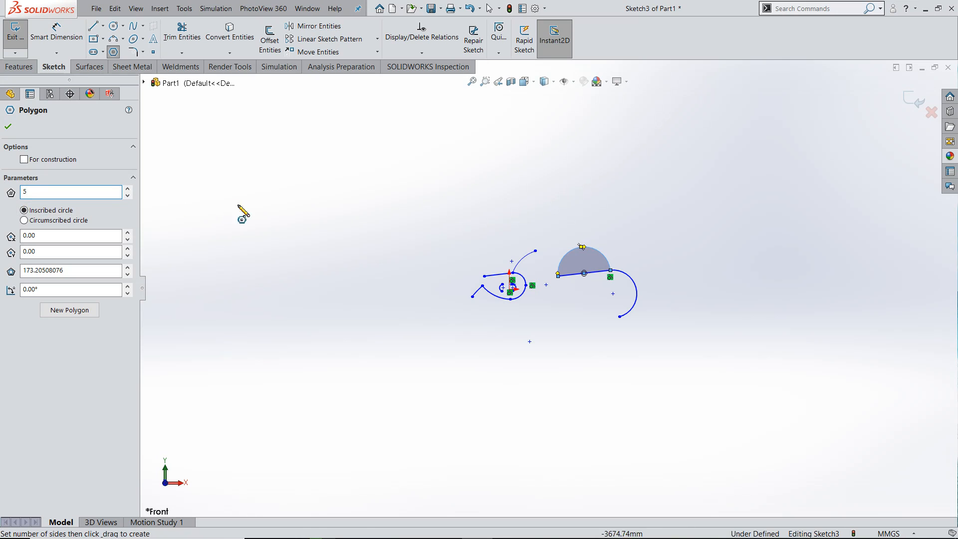
pyautogui.click(356, 201)
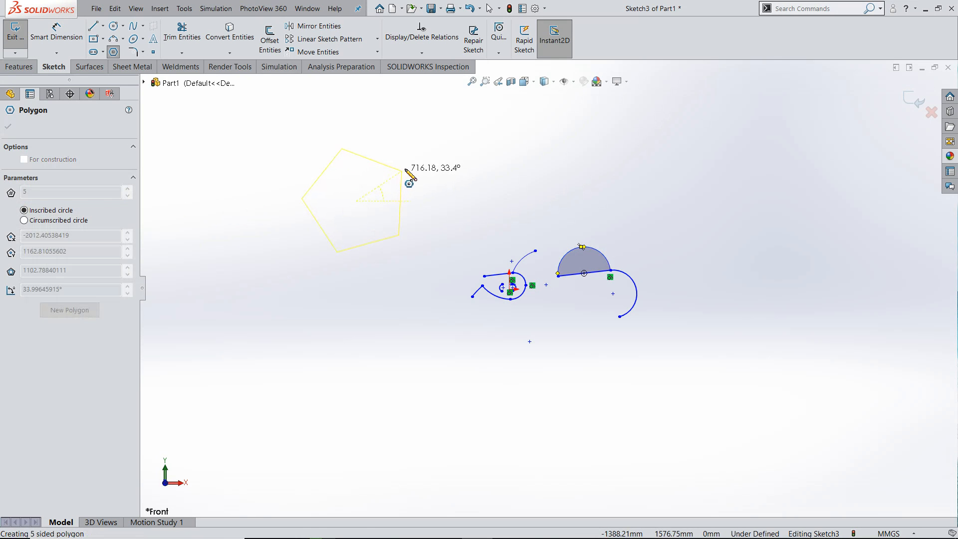
pyautogui.click(422, 216)
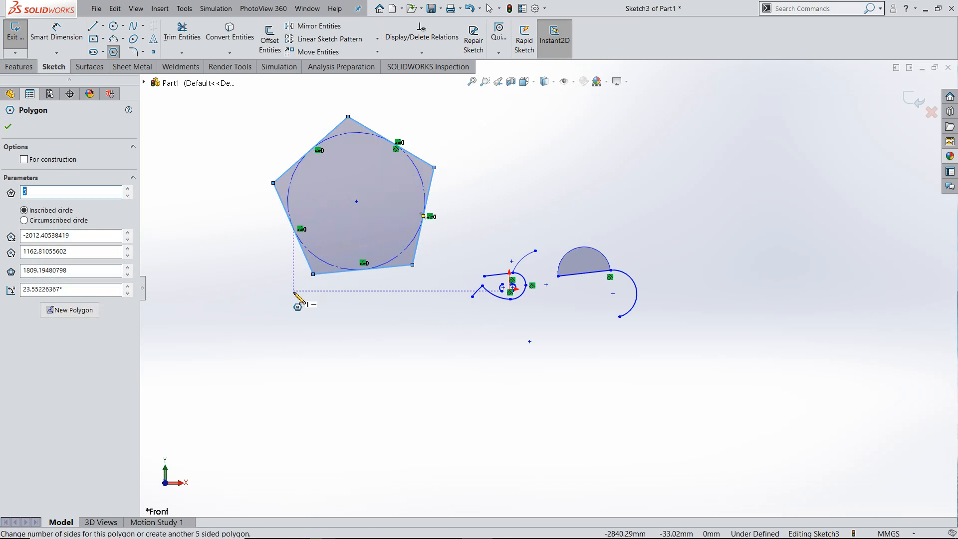
# Step: Sketch a second 5-sided polygon with an inscribed circle of about 1969 mm diameter to the upper right of the arcs
pyautogui.click(722, 204)
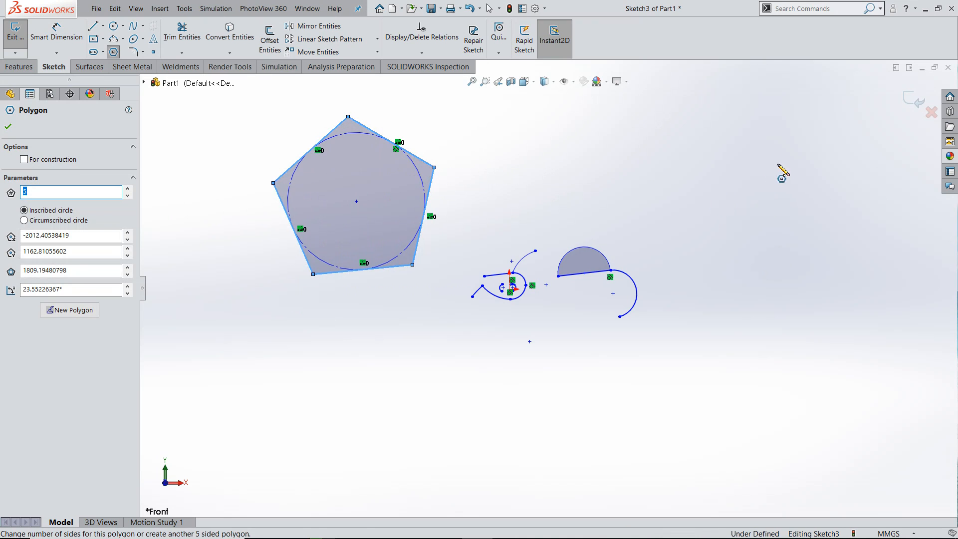
pyautogui.click(797, 149)
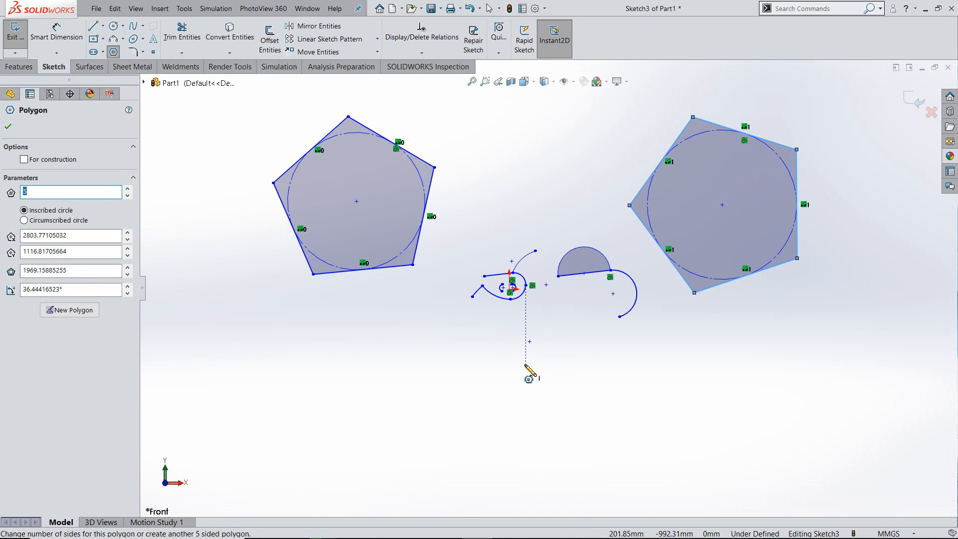
pyautogui.scroll(1, 553, 319)
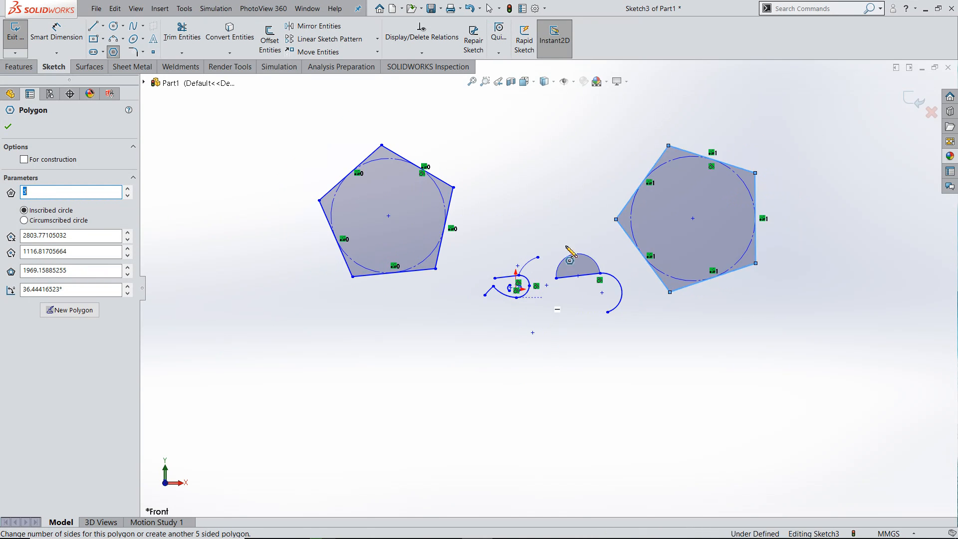
# Step: Start a new polygon with 8 sides and sketch it below the origin with an inscribed circle of about 2827 mm diameter
pyautogui.click(71, 312)
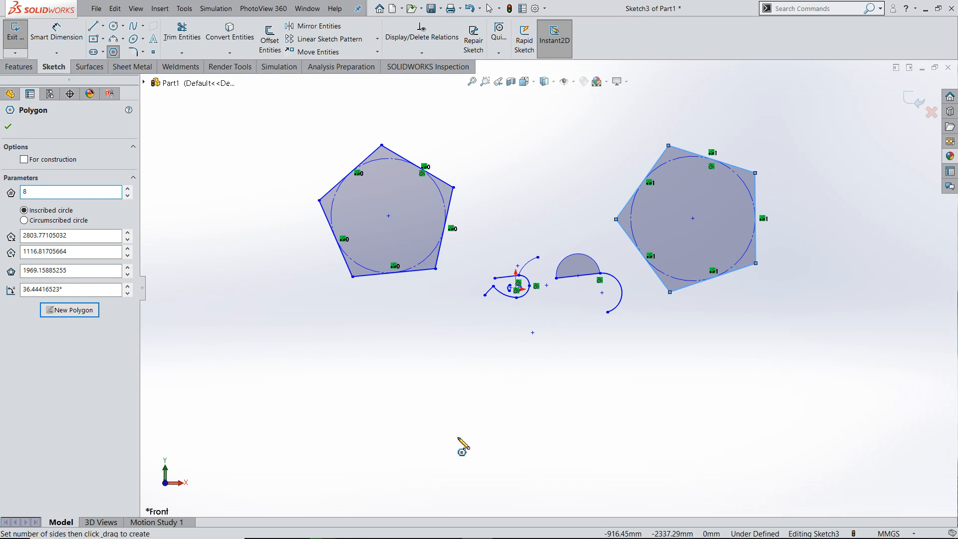
pyautogui.moveTo(458, 437); pyautogui.dragTo(517, 358)
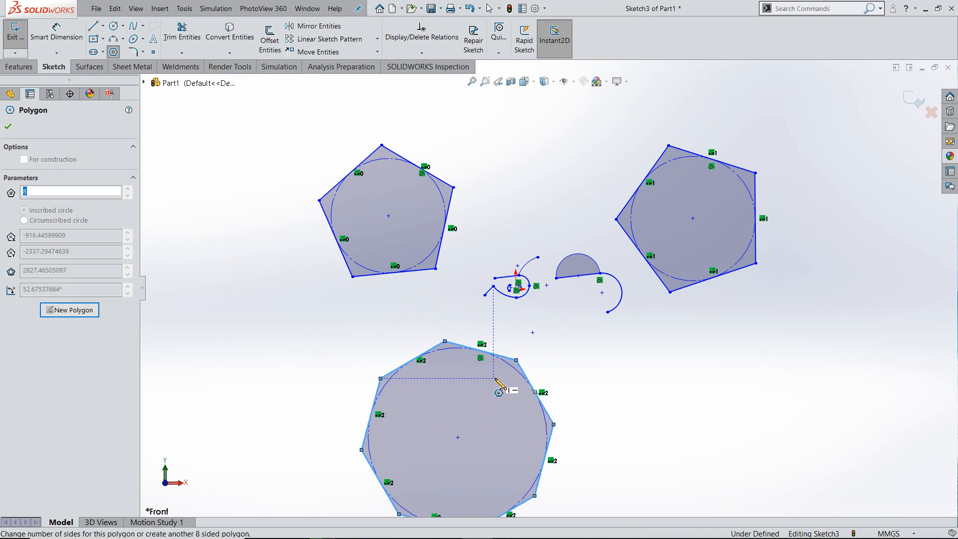
pyautogui.scroll(3, 495, 380)
pyautogui.scroll(-1, 674, 402)
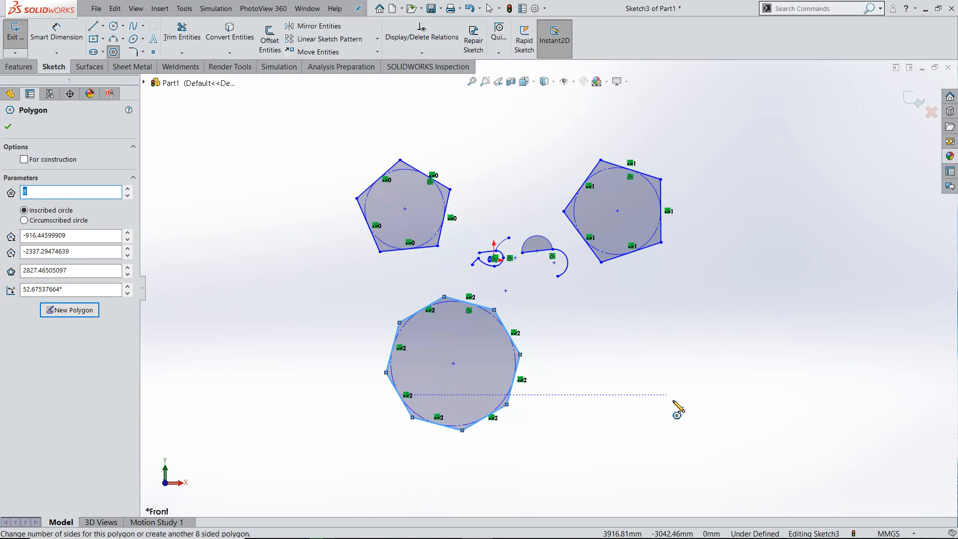
# Step: Sketch a second octagon right of the first, about 3376 mm across its inscribed circle, and switch it to a circumscribed circle
pyautogui.moveTo(661, 364); pyautogui.dragTo(724, 365)
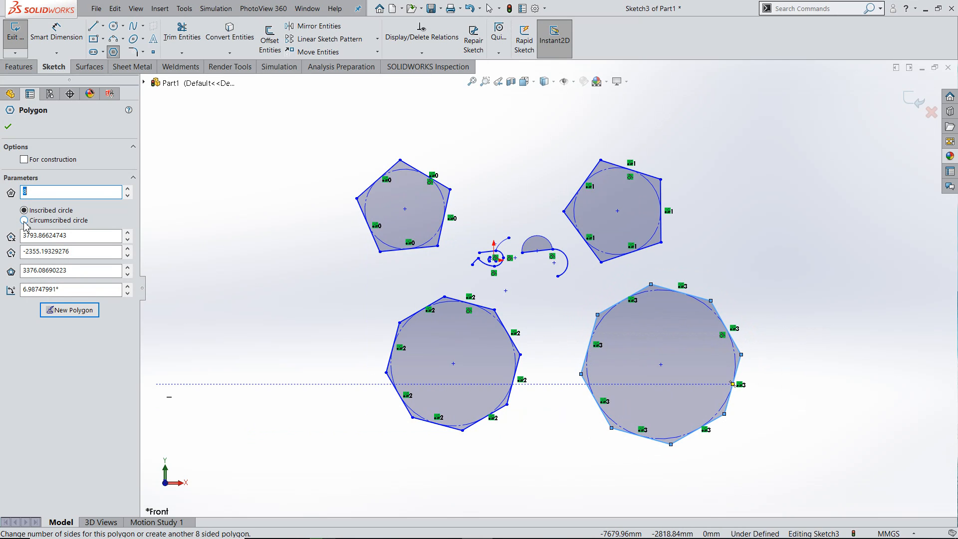
pyautogui.click(24, 221)
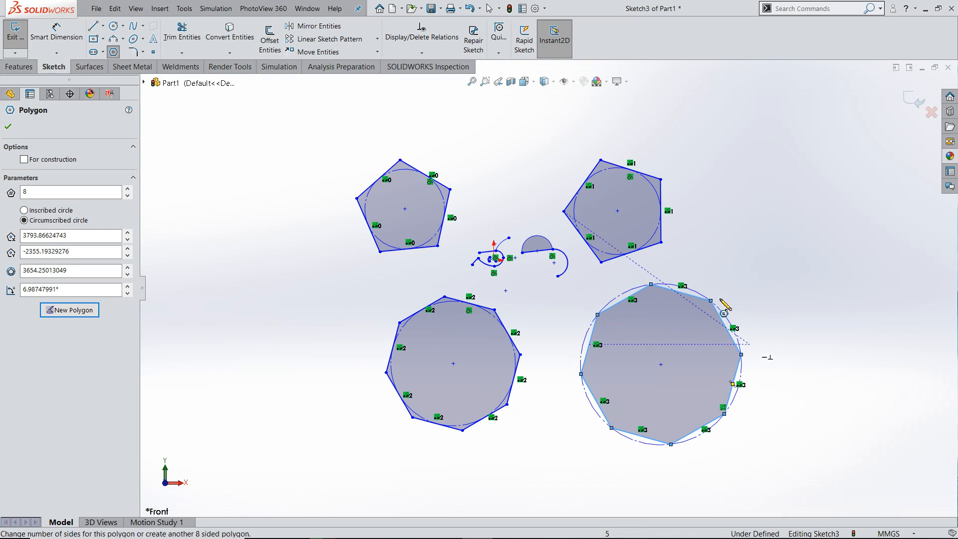
pyautogui.click(25, 210)
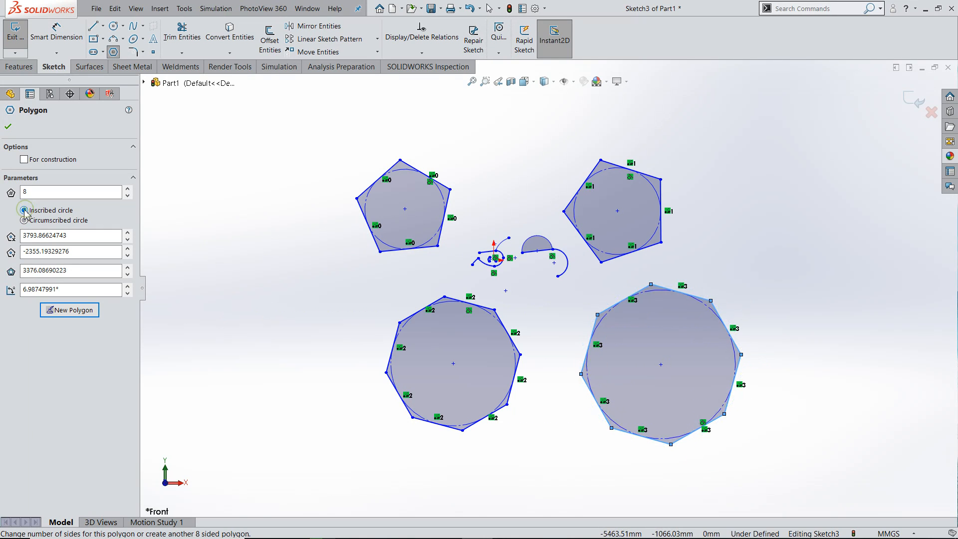
pyautogui.click(24, 220)
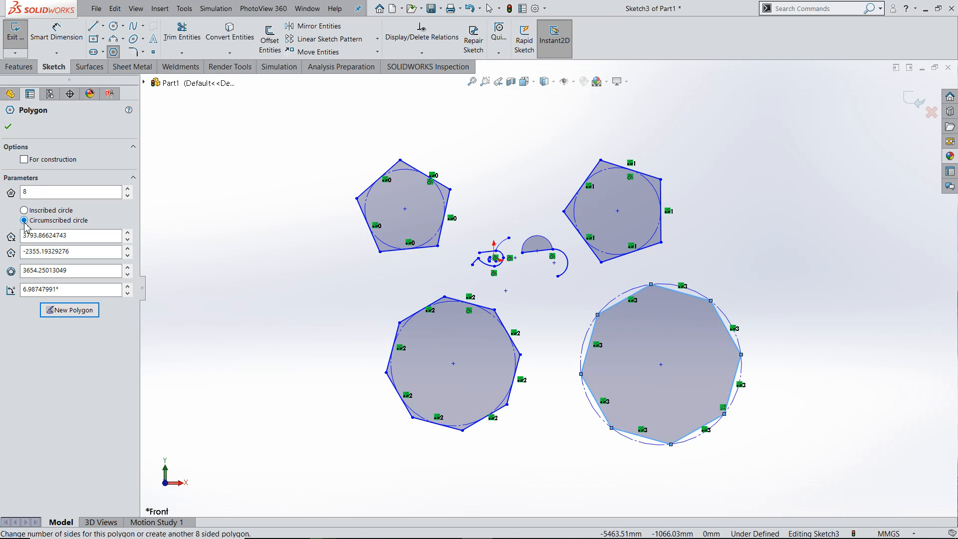
pyautogui.click(8, 127)
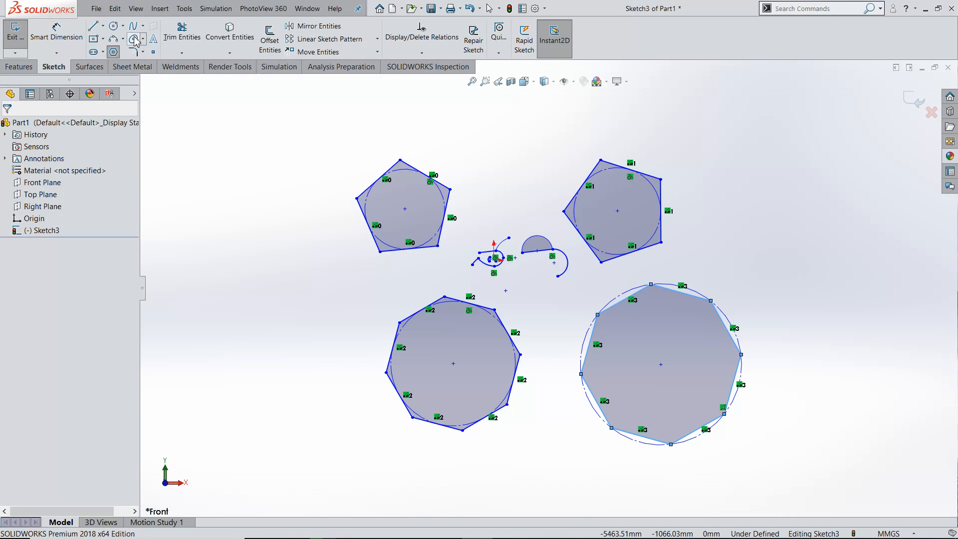
pyautogui.press('Escape')
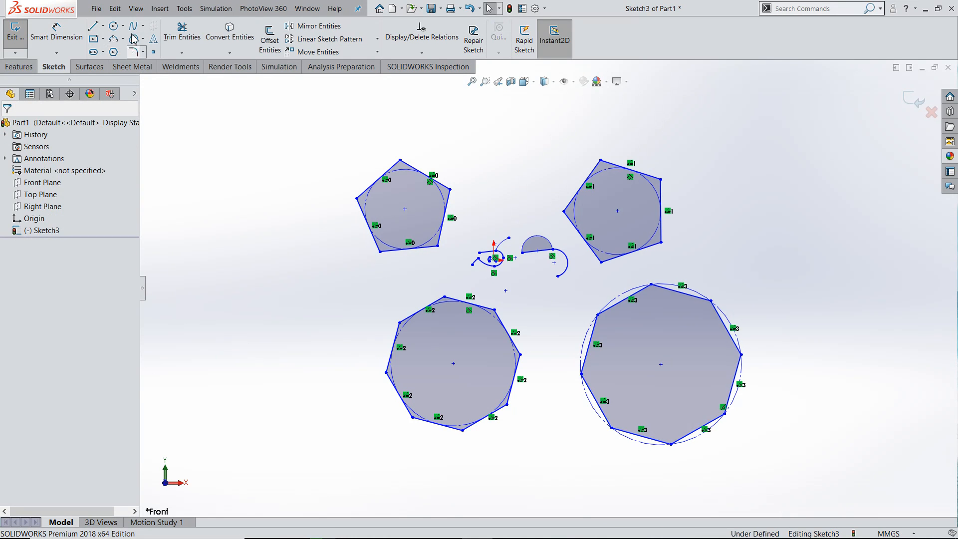
# Step: Select all the arcs, lines and polygons in the sketch and delete them
pyautogui.click(144, 26)
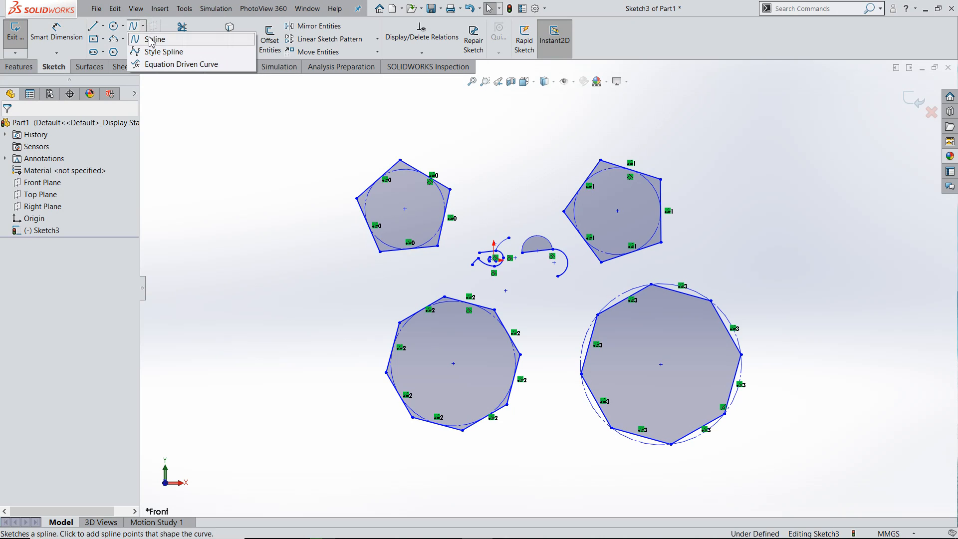
pyautogui.click(259, 177)
pyautogui.scroll(3, 360, 171)
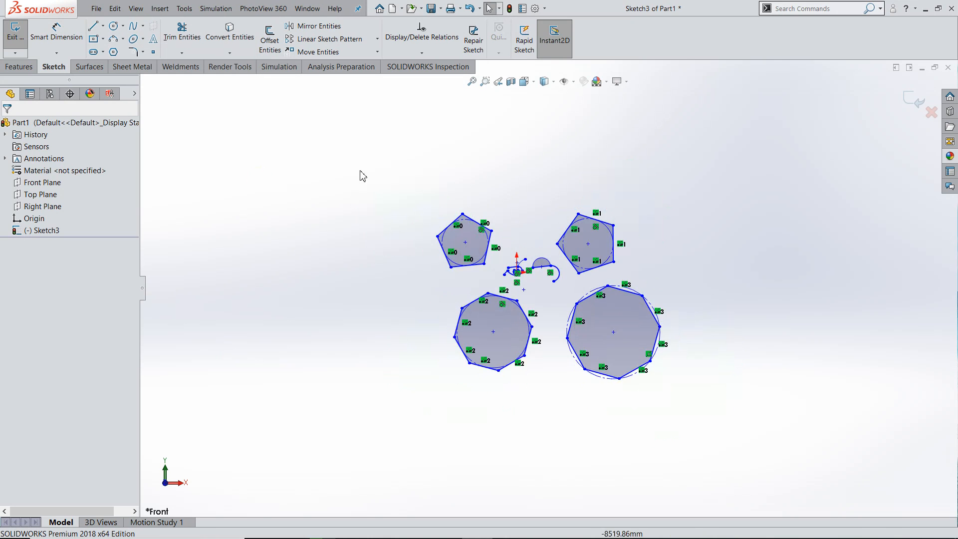
pyautogui.moveTo(404, 138); pyautogui.dragTo(708, 419)
pyautogui.press('Delete')
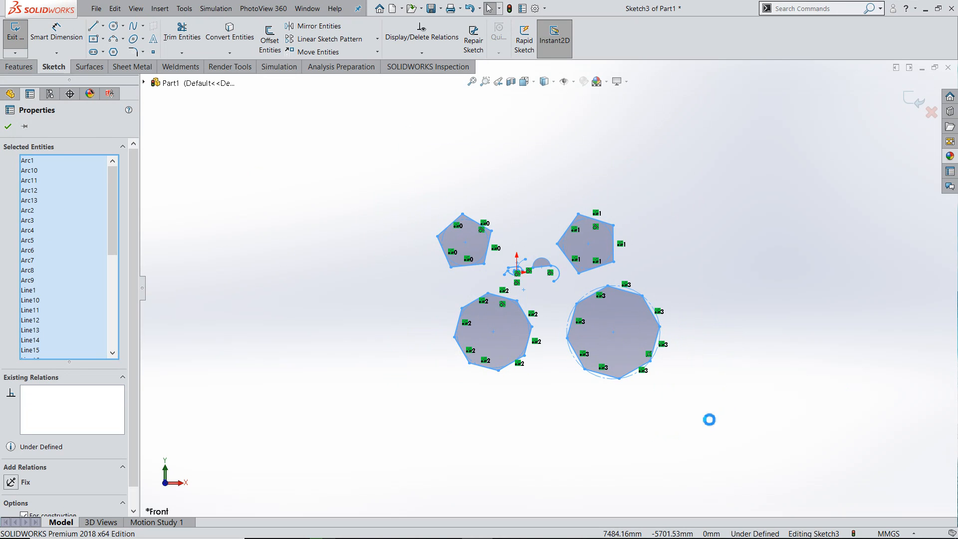
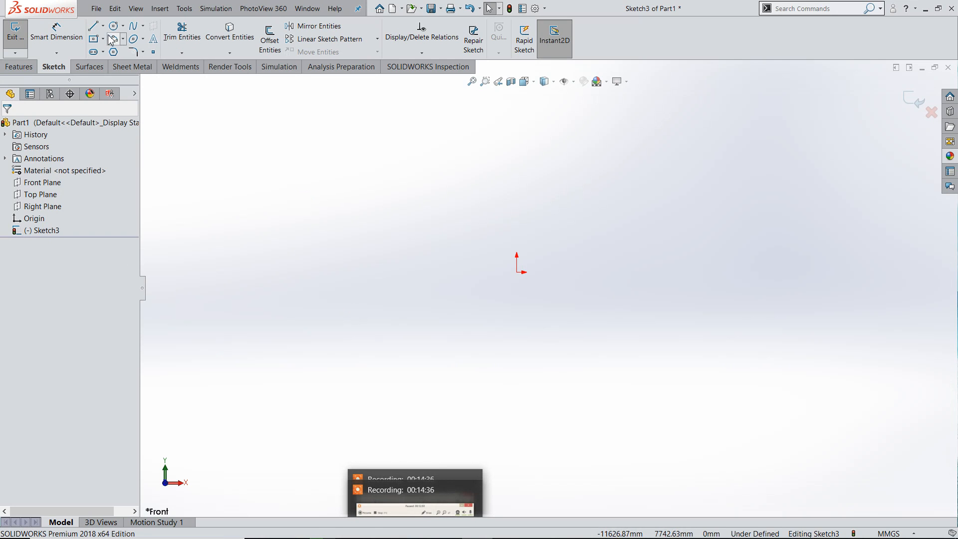
# Step: Sketch a wavy six-point spline that starts left of the origin, passes above it and ends to its upper right
pyautogui.click(134, 30)
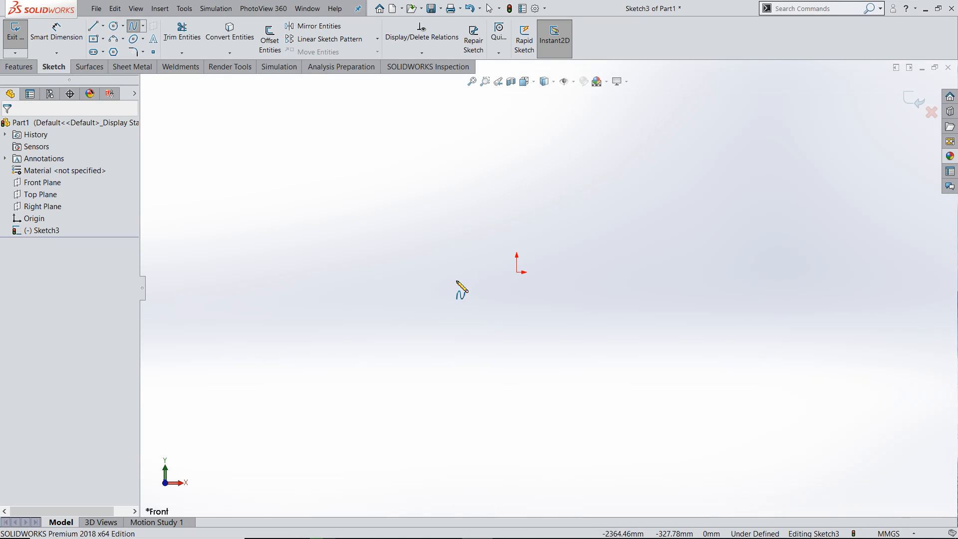
pyautogui.click(300, 272)
pyautogui.click(363, 183)
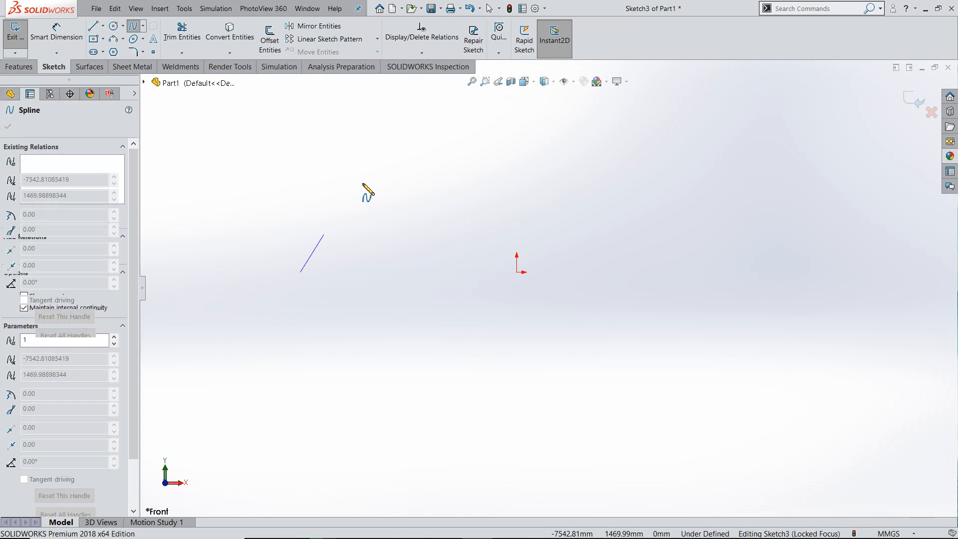
pyautogui.click(489, 171)
pyautogui.click(603, 248)
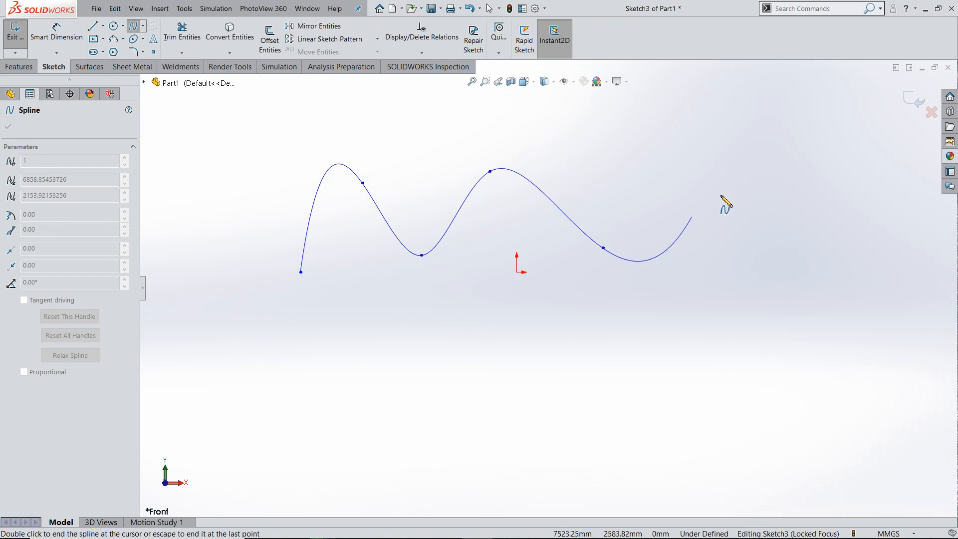
pyautogui.click(741, 181)
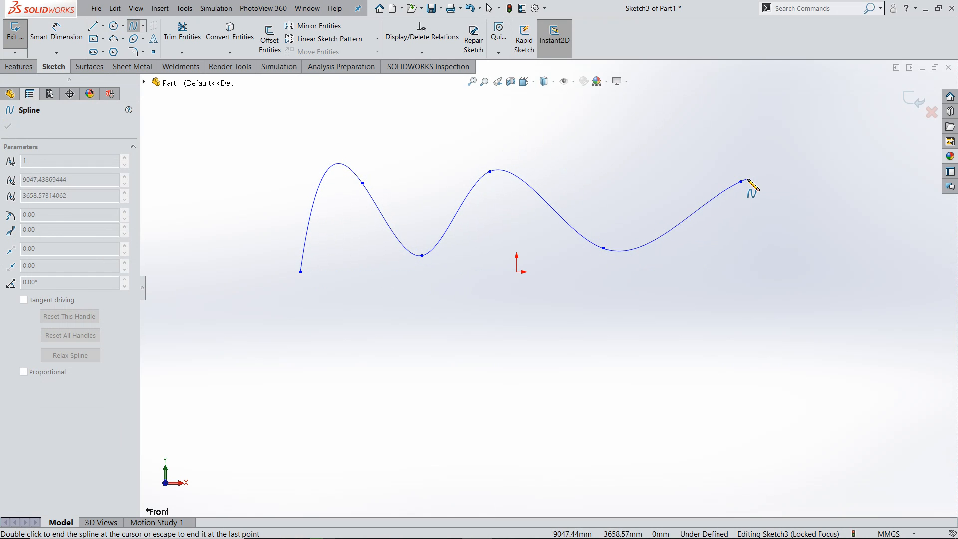
pyautogui.press('Escape')
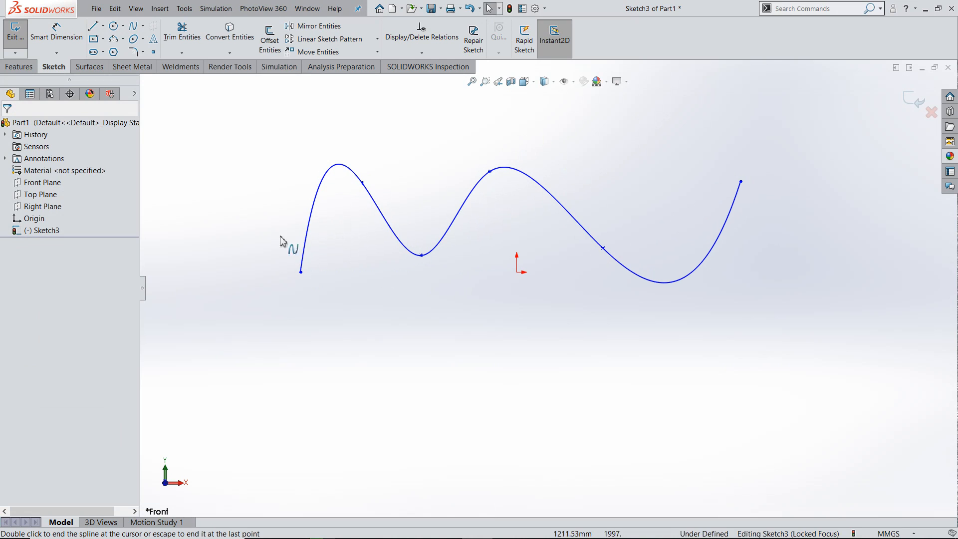
# Step: Reshape the spline at its second point by adjusting the tangent handle's length and rotating it to about -37.3°
pyautogui.click(392, 233)
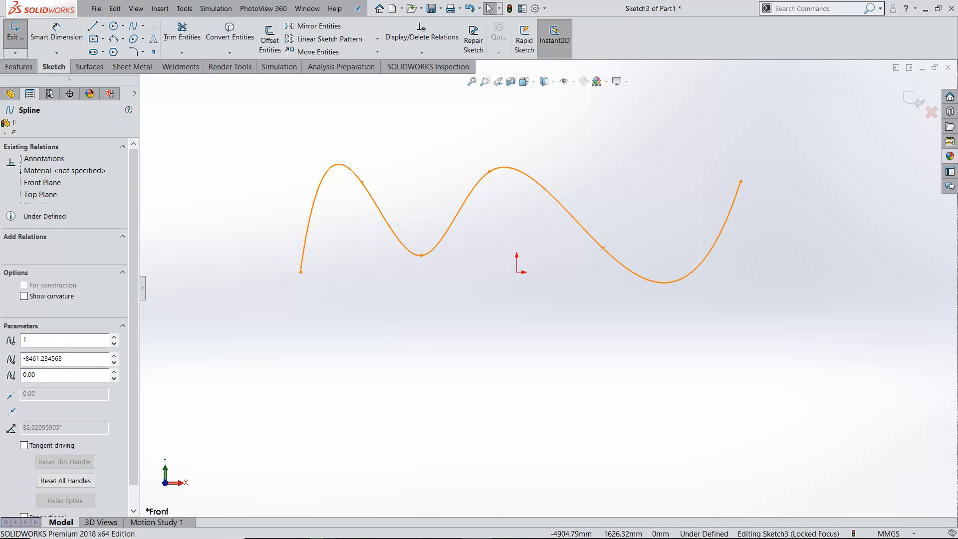
pyautogui.scroll(-5, 350, 215)
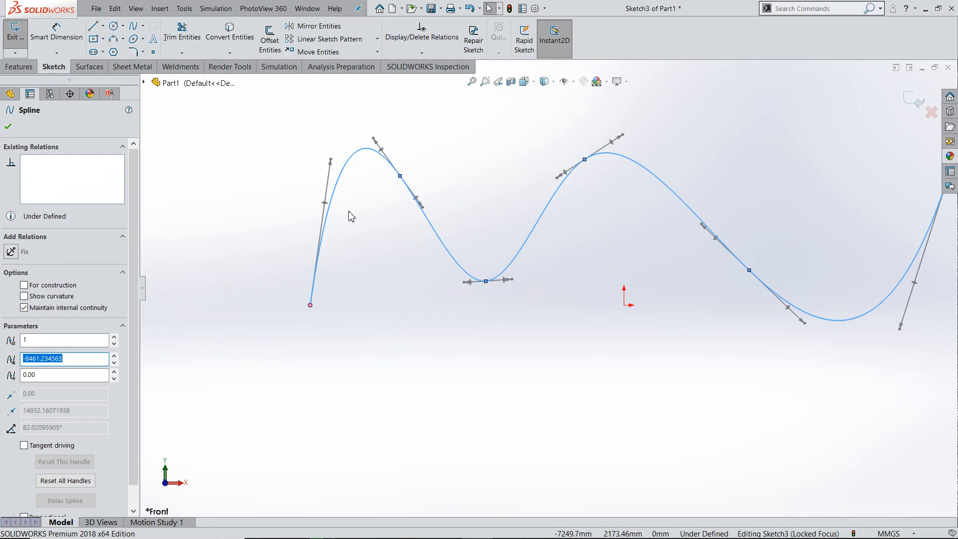
pyautogui.scroll(-4, 423, 171)
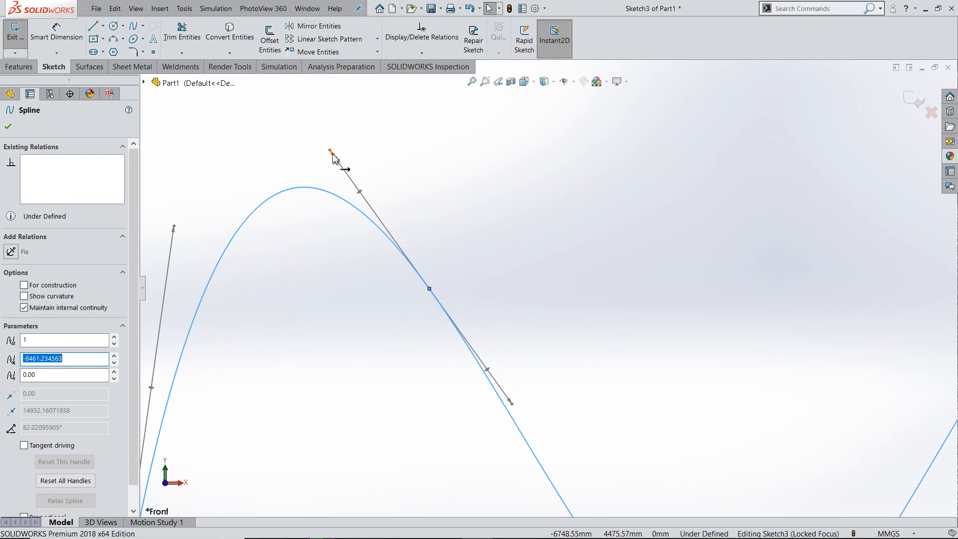
pyautogui.moveTo(359, 194); pyautogui.dragTo(326, 212)
pyautogui.scroll(-4, 311, 202)
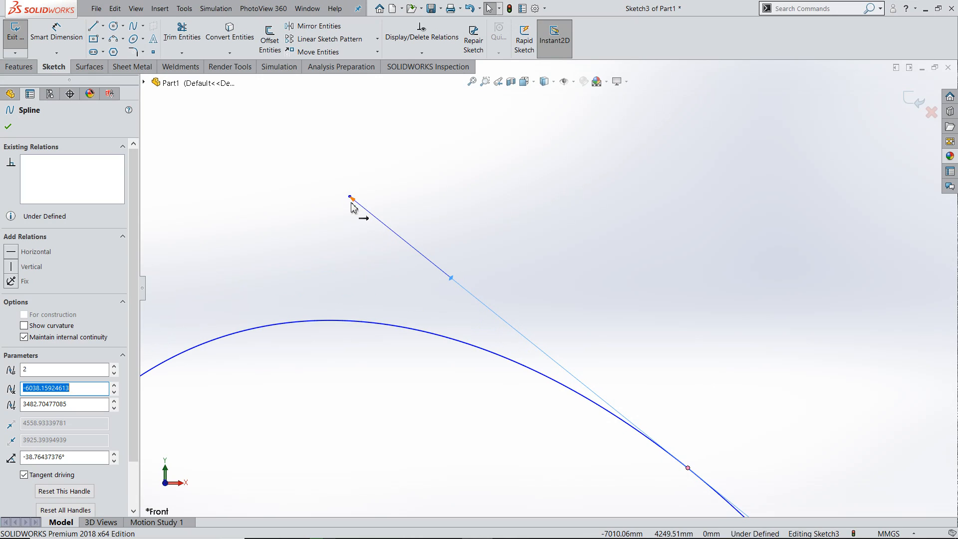
pyautogui.moveTo(354, 202); pyautogui.dragTo(435, 296)
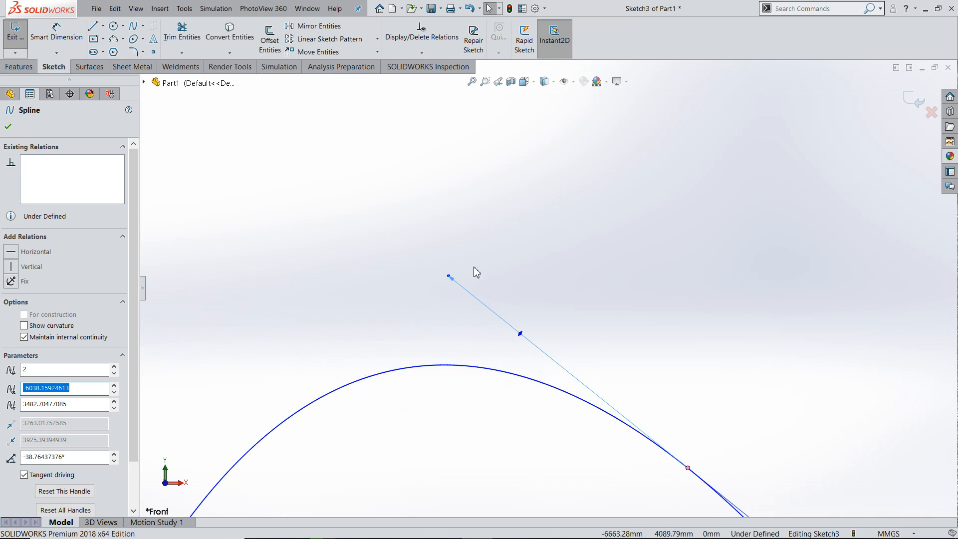
pyautogui.scroll(-2, 466, 306)
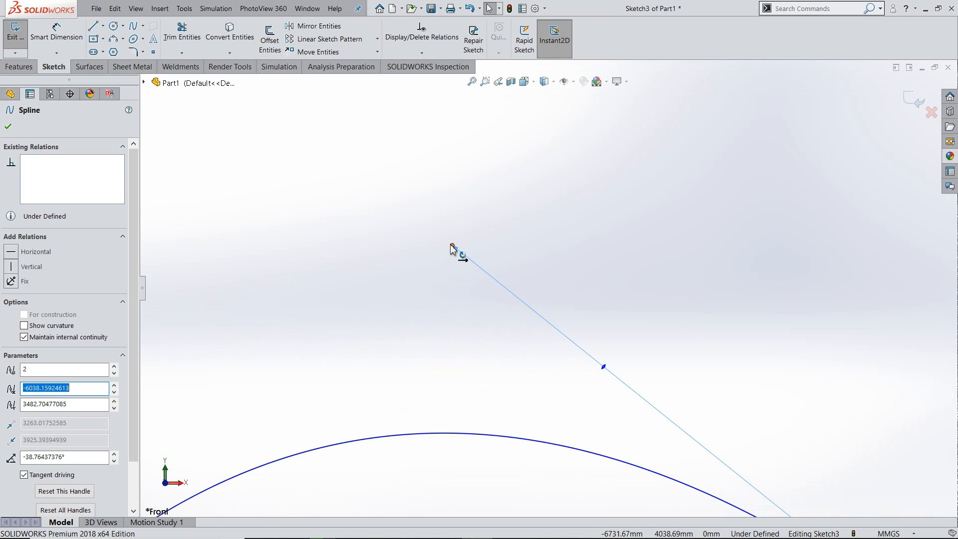
pyautogui.moveTo(451, 247); pyautogui.dragTo(345, 186)
# Step: Swing the tangent handle at the spline's right end to about 95.5° and move that endpoint to about X 11958, Y 3876 mm
pyautogui.press('f')
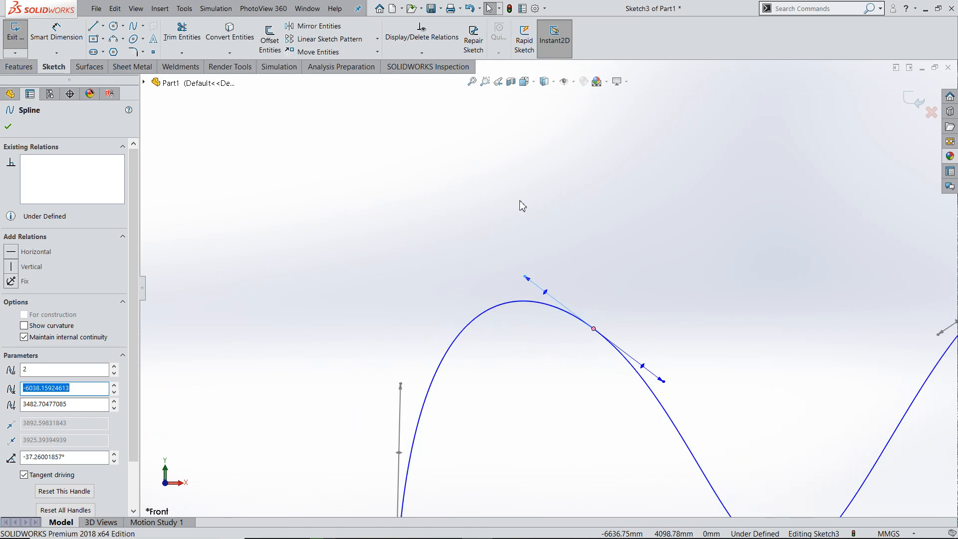
pyautogui.scroll(-3, 850, 318)
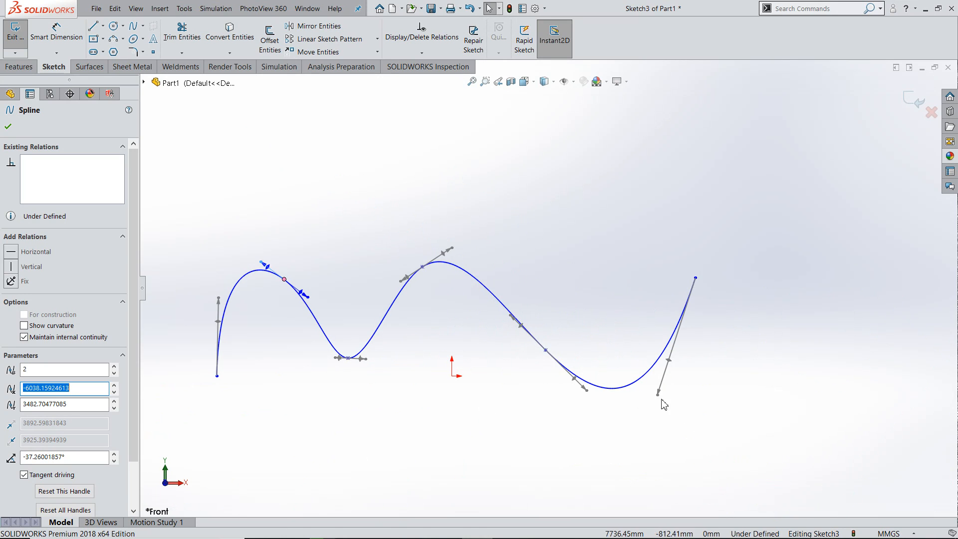
pyautogui.moveTo(659, 399); pyautogui.dragTo(718, 439)
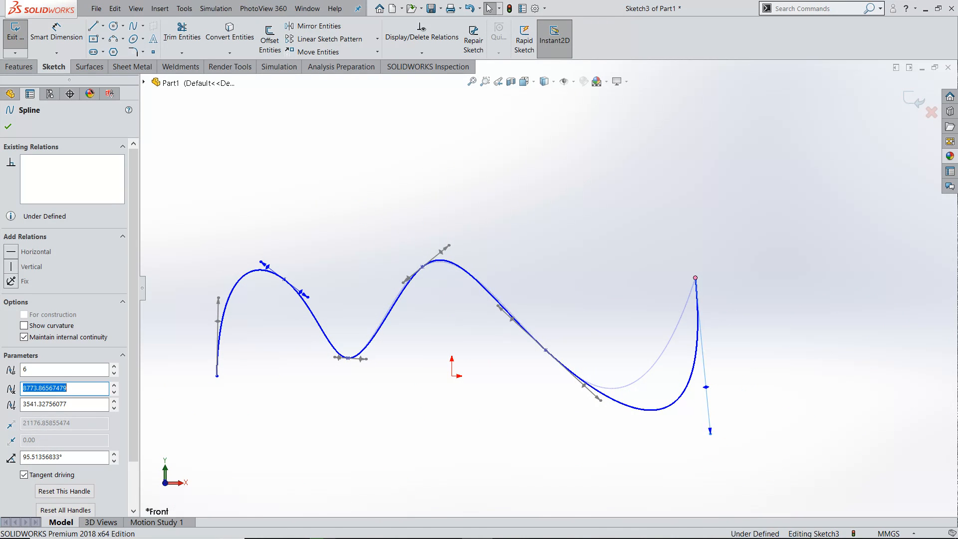
pyautogui.moveTo(696, 278); pyautogui.dragTo(784, 268)
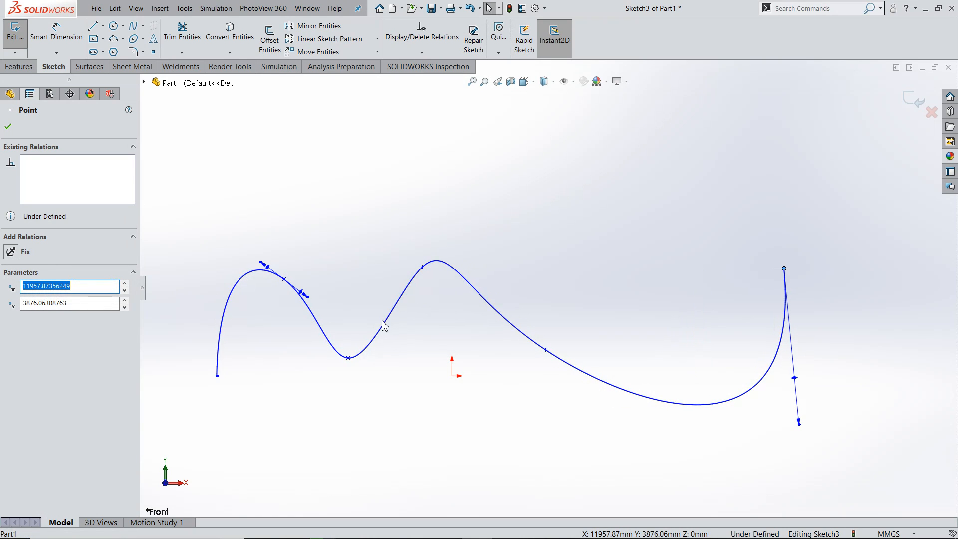
# Step: Move the spline's third point, left of the origin, to about X -2718, Y -417 mm
pyautogui.click(360, 359)
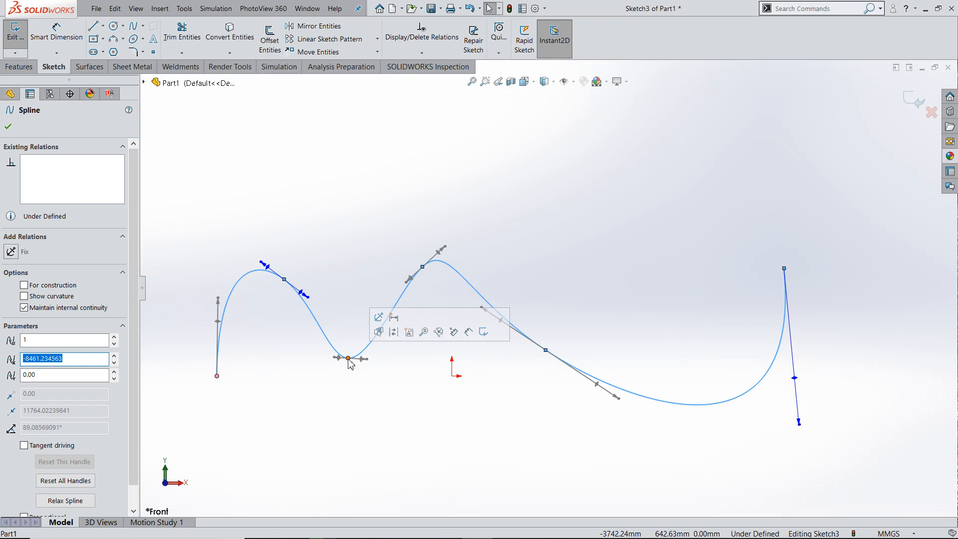
pyautogui.moveTo(349, 359); pyautogui.dragTo(376, 388)
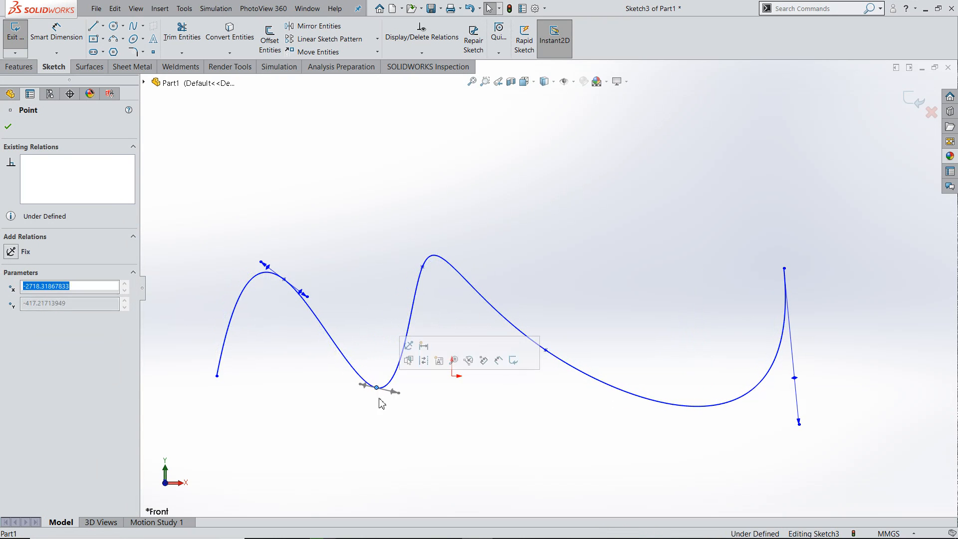
pyautogui.press('f')
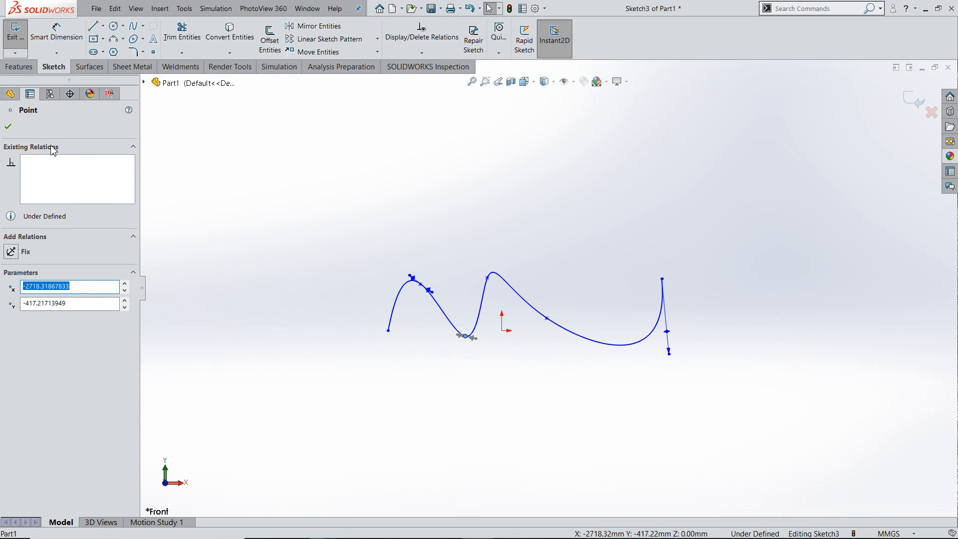
pyautogui.click(8, 127)
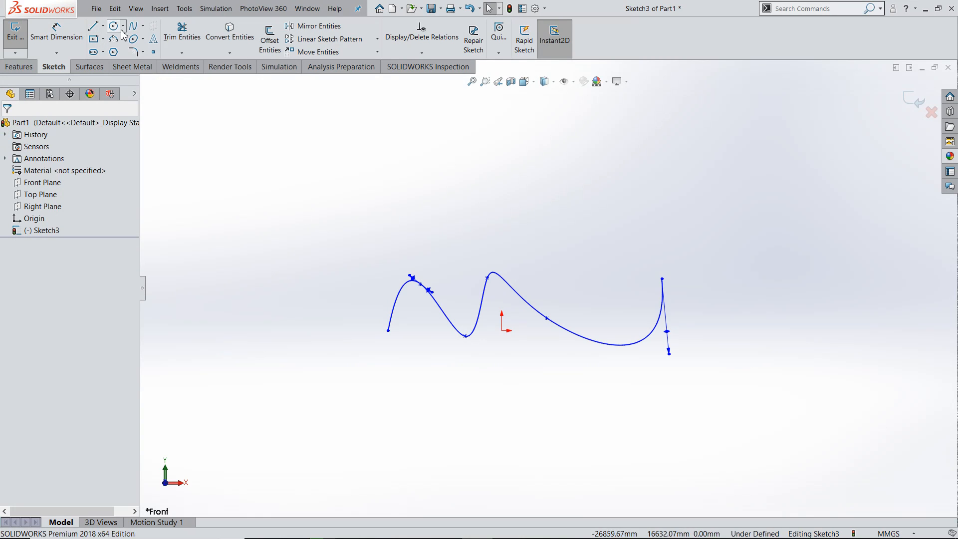
# Step: Sketch a Bezier style spline with five control vertices above the first spline
pyautogui.click(143, 26)
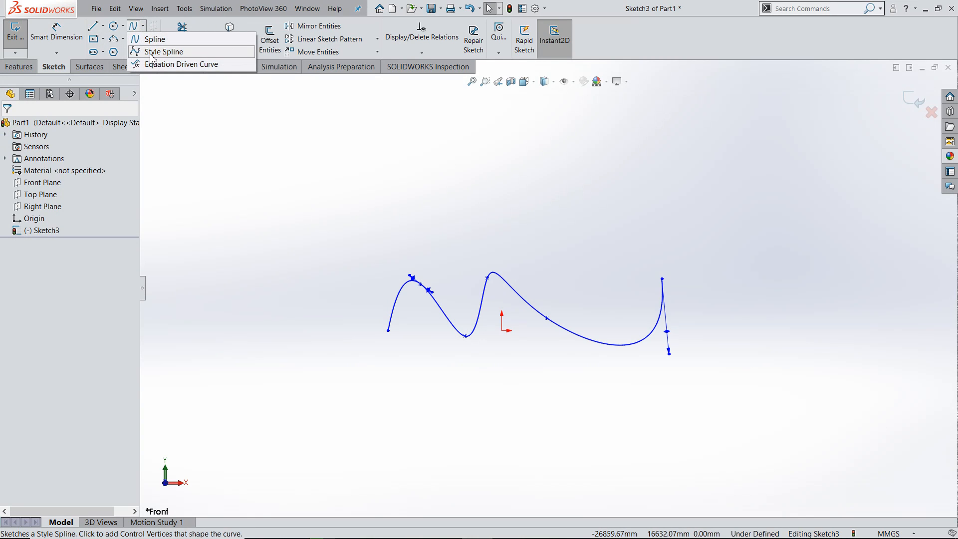
pyautogui.click(152, 52)
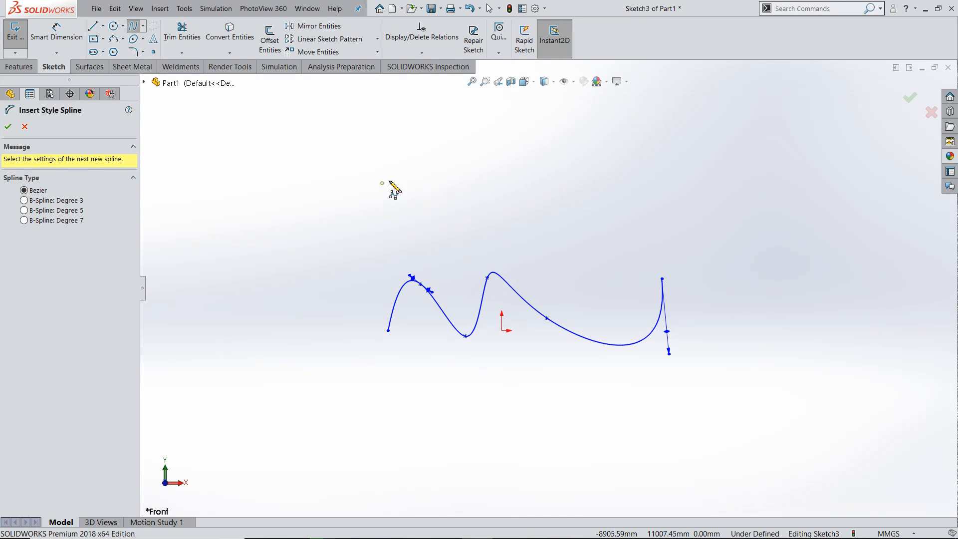
pyautogui.click(382, 183)
pyautogui.click(652, 208)
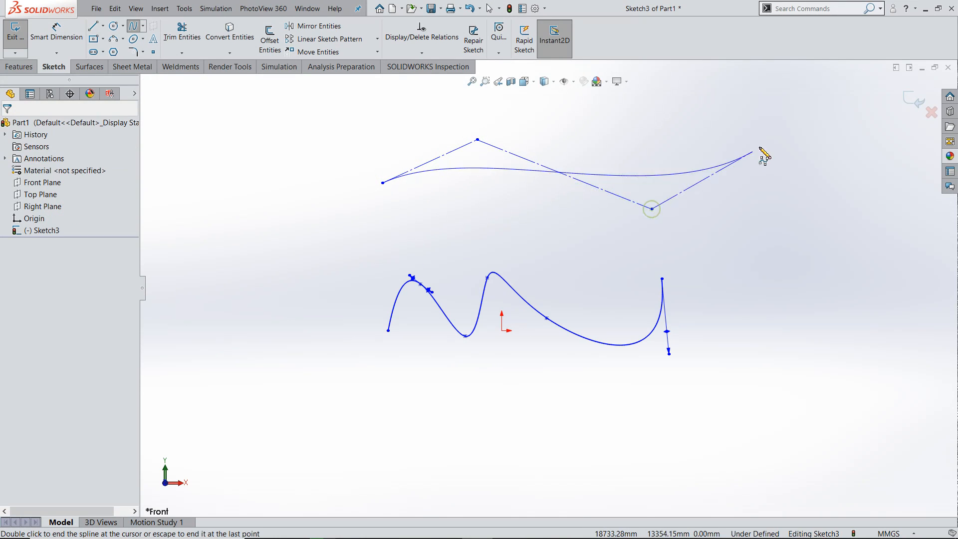
pyautogui.click(781, 128)
pyautogui.click(882, 250)
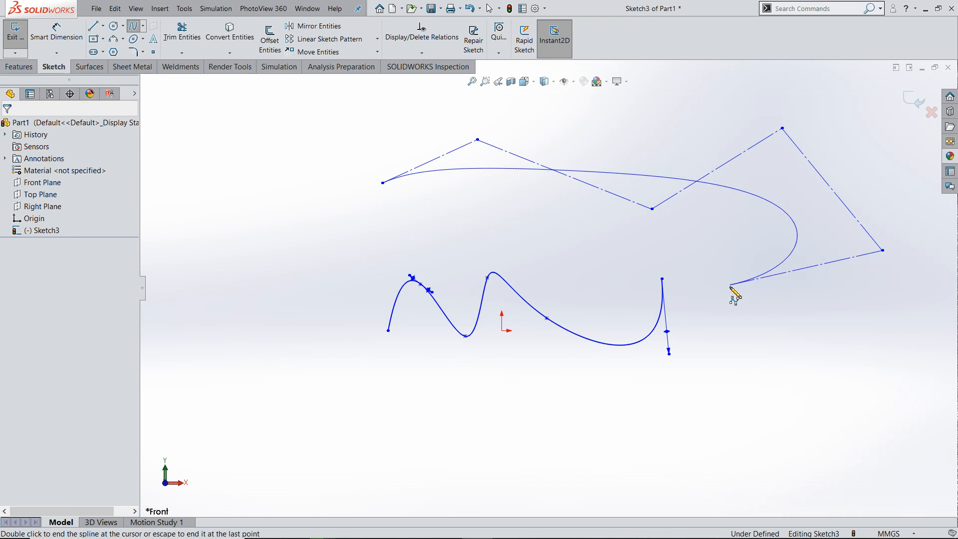
pyautogui.press('Escape')
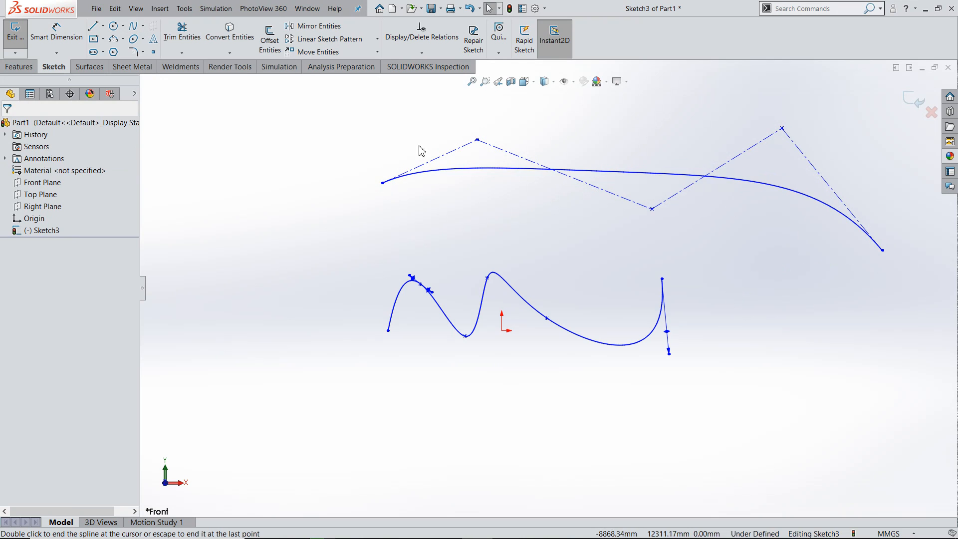
# Step: Reshape the Bezier spline by moving its three inner control vertices and shifting its first control polygon line slightly down
pyautogui.moveTo(477, 141); pyautogui.dragTo(472, 112)
pyautogui.moveTo(651, 209); pyautogui.dragTo(637, 282)
pyautogui.moveTo(781, 129); pyautogui.dragTo(811, 504)
pyautogui.moveTo(476, 116); pyautogui.dragTo(731, 116)
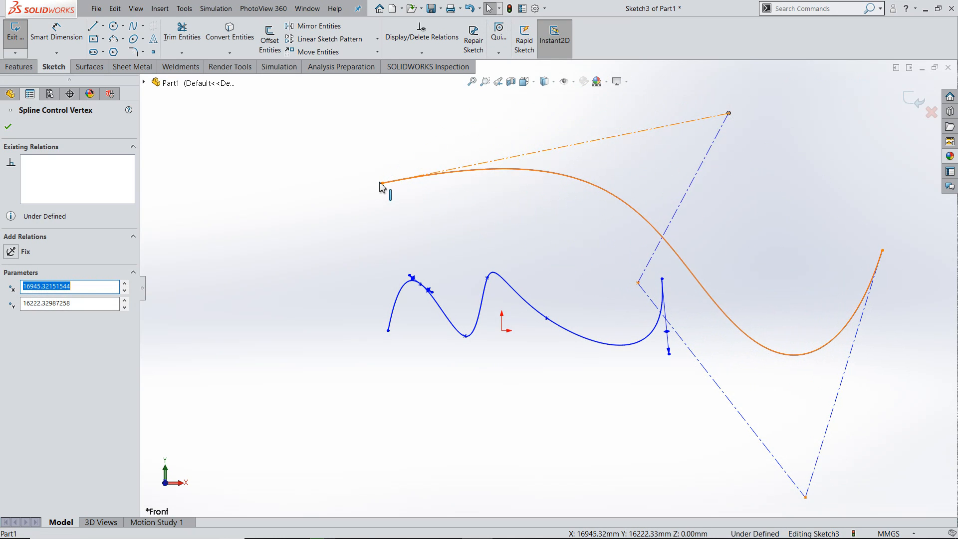
pyautogui.moveTo(385, 183); pyautogui.dragTo(391, 213)
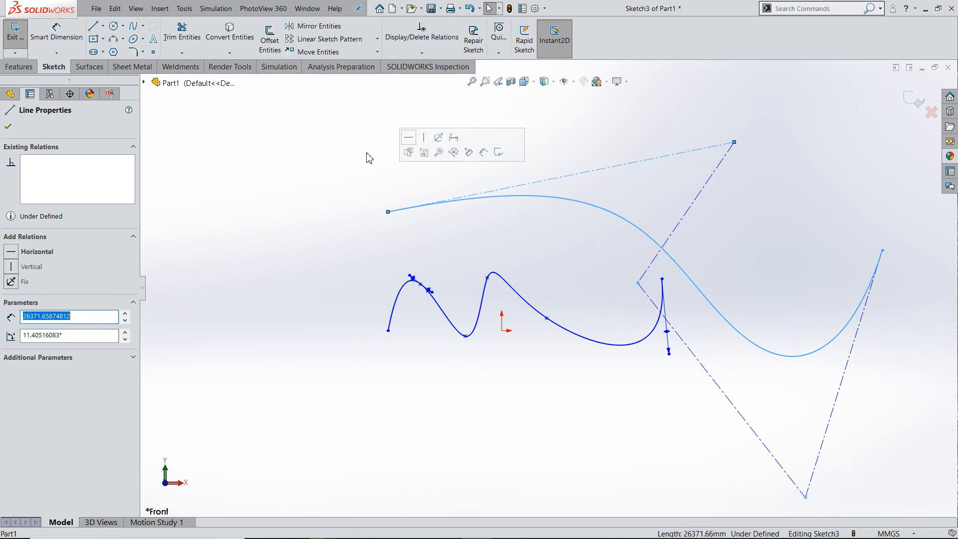
pyautogui.click(315, 184)
# Step: Sketch a B-Spline: Degree 3 style spline with five control vertices above the two existing splines
pyautogui.scroll(3, 351, 201)
pyautogui.press('z')
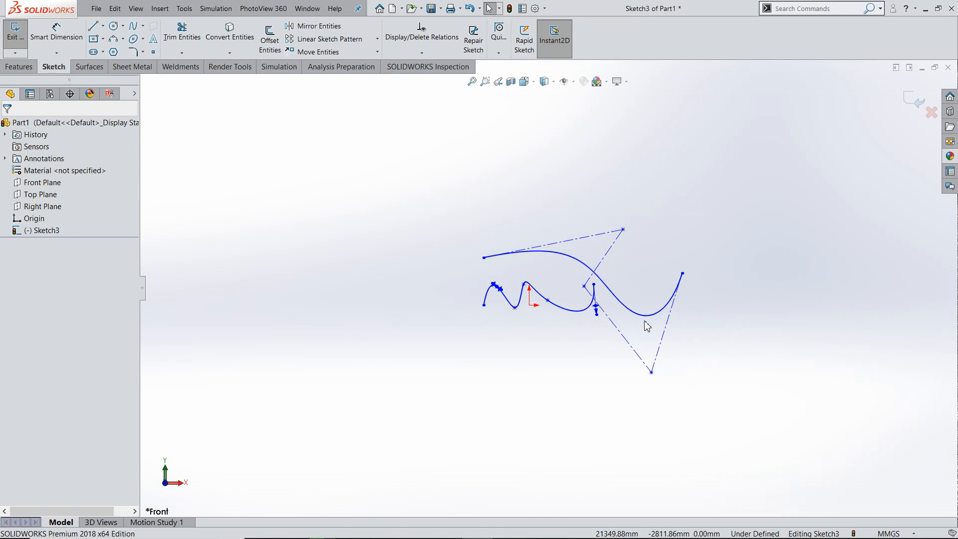
pyautogui.click(143, 27)
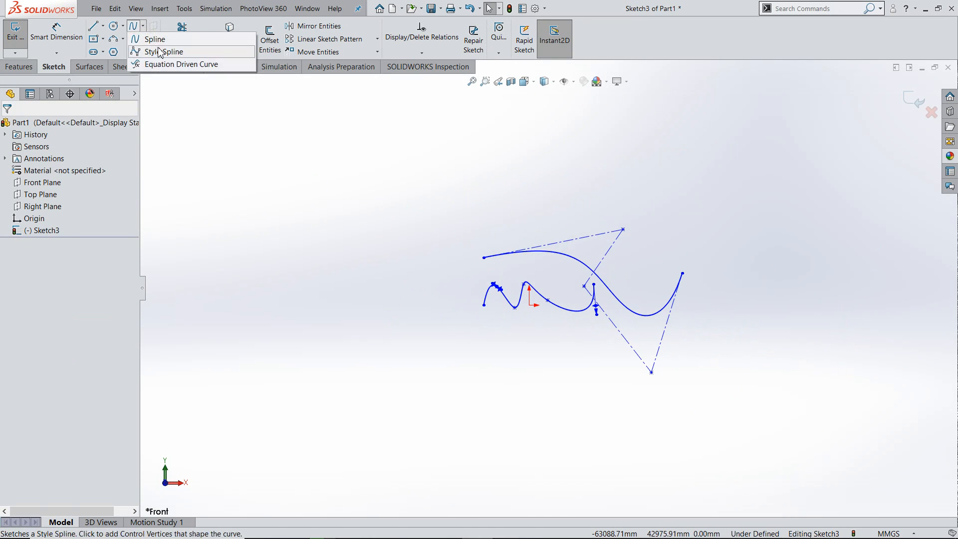
pyautogui.click(154, 52)
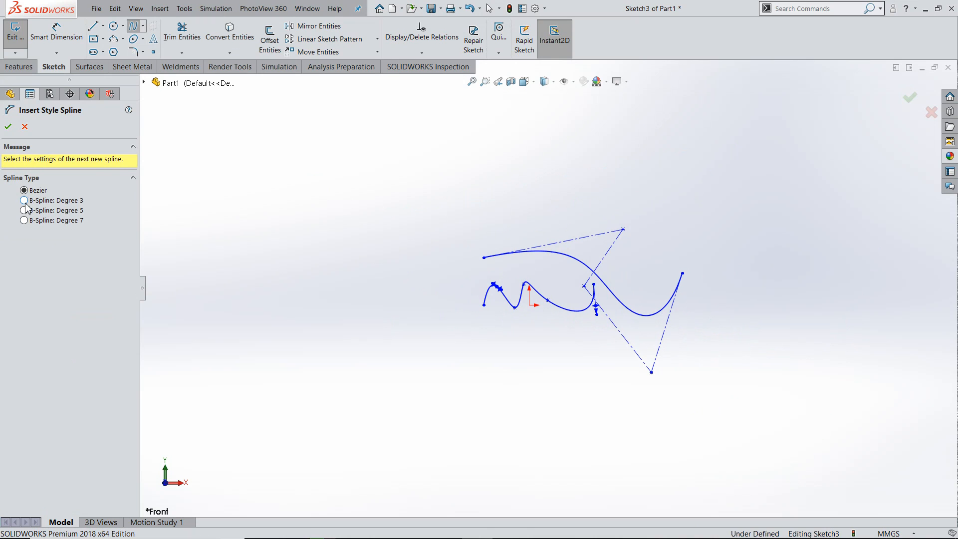
pyautogui.click(24, 201)
pyautogui.click(244, 253)
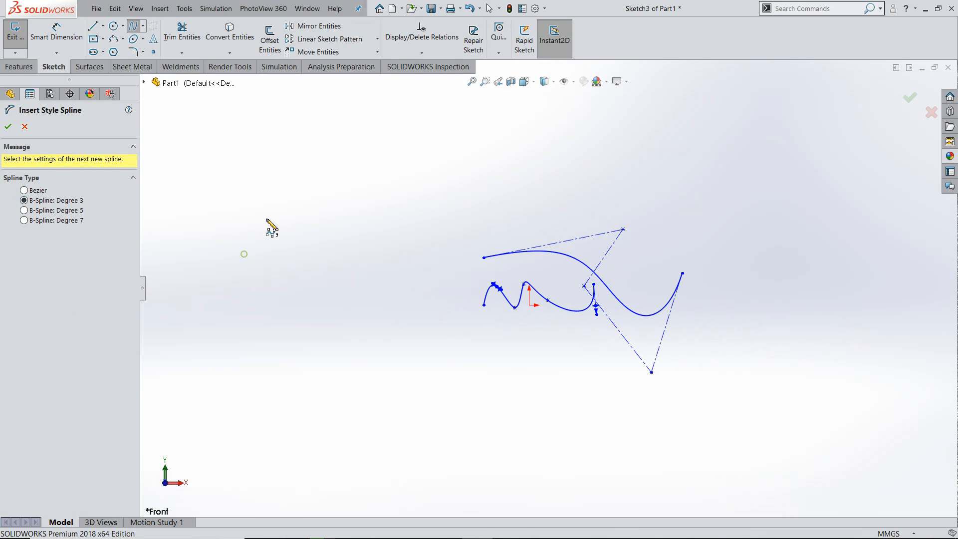
pyautogui.click(315, 121)
pyautogui.click(500, 192)
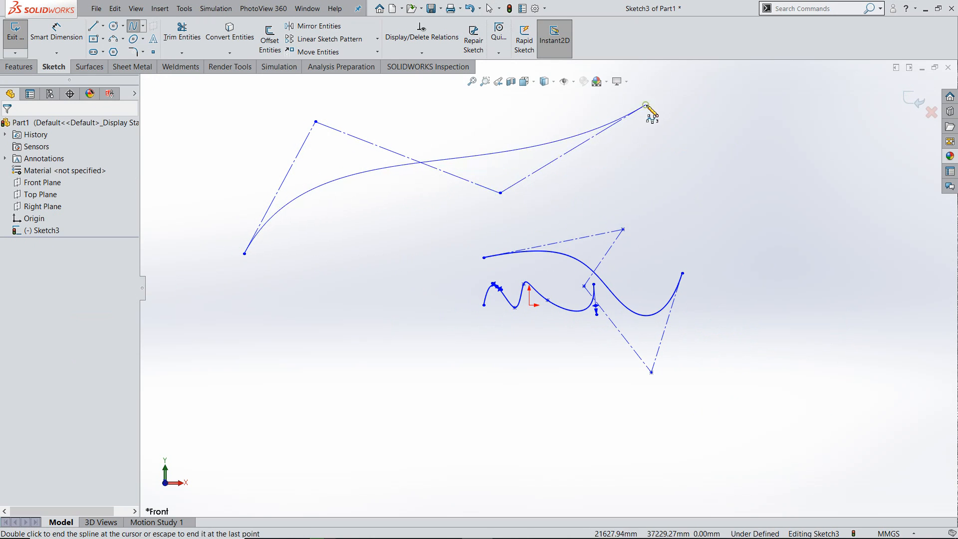
pyautogui.click(646, 106)
pyautogui.click(822, 225)
pyautogui.rightClick(822, 159)
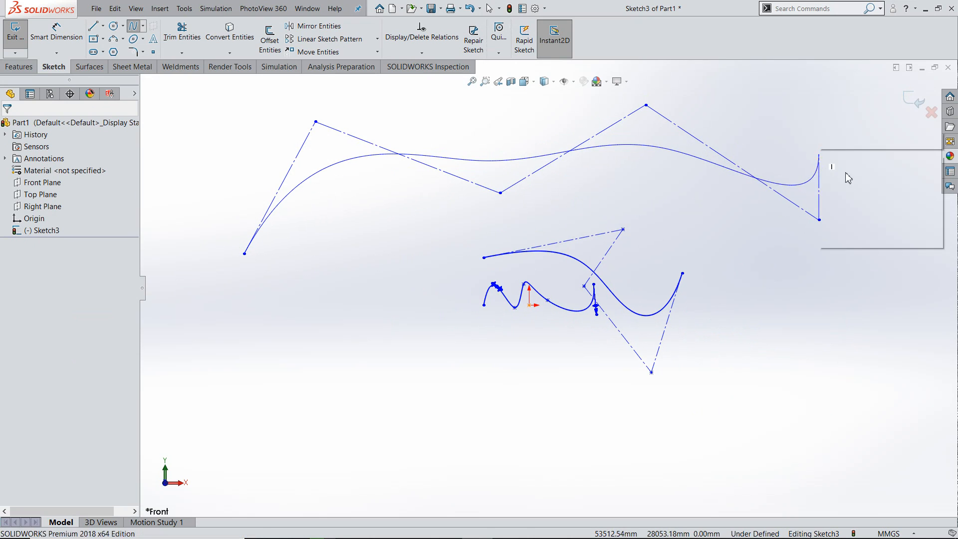
pyautogui.click(850, 164)
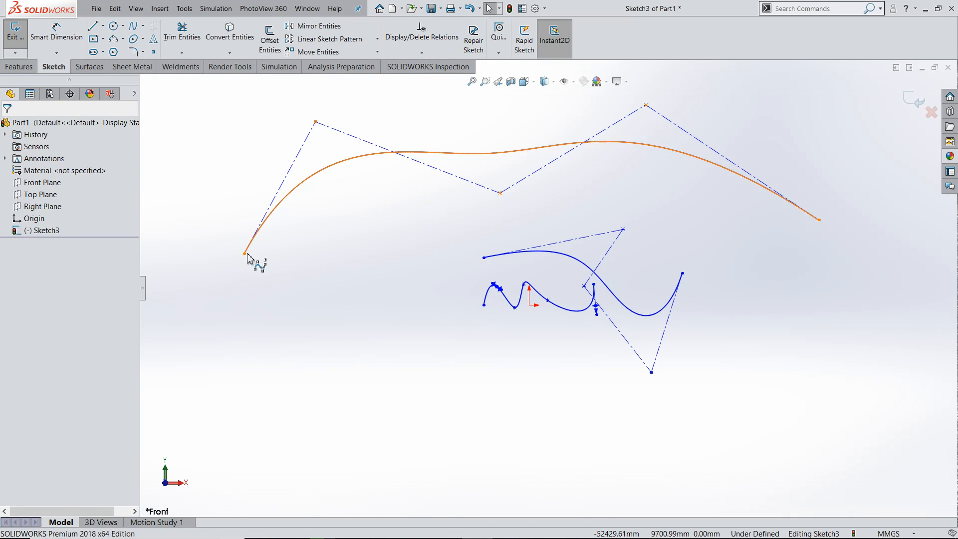
# Step: Reshape the B-Spline by moving its ends to about (-61420, 27497) and (47859, 30834) and its third and fourth vertices to (-5622, 38342) and (16530, 15355) mm
pyautogui.moveTo(212, 201); pyautogui.dragTo(198, 157)
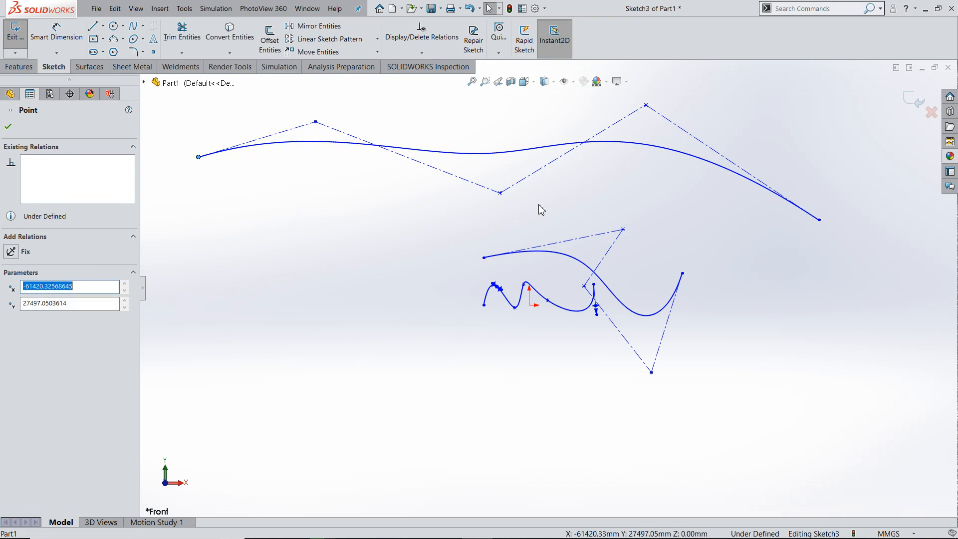
pyautogui.moveTo(502, 196); pyautogui.dragTo(499, 99)
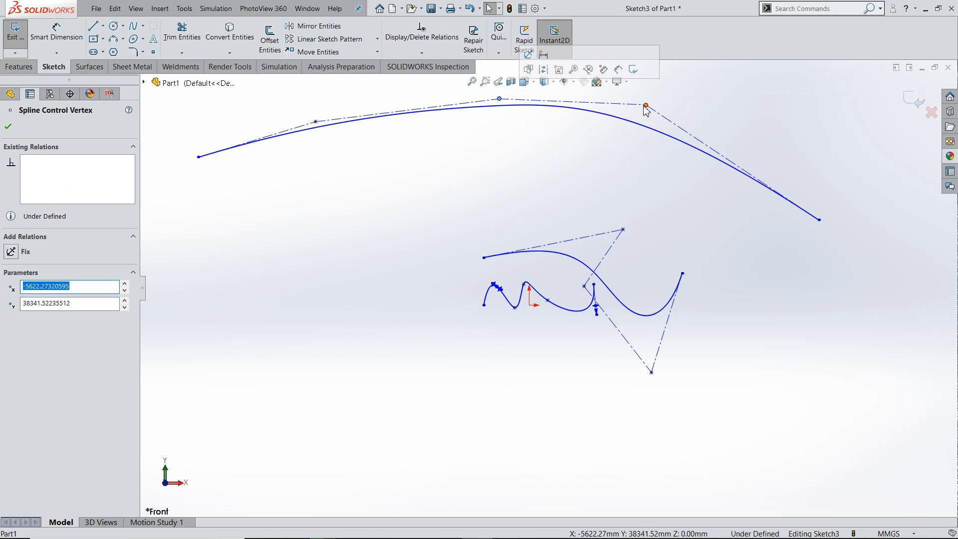
pyautogui.moveTo(644, 105); pyautogui.dragTo(619, 227)
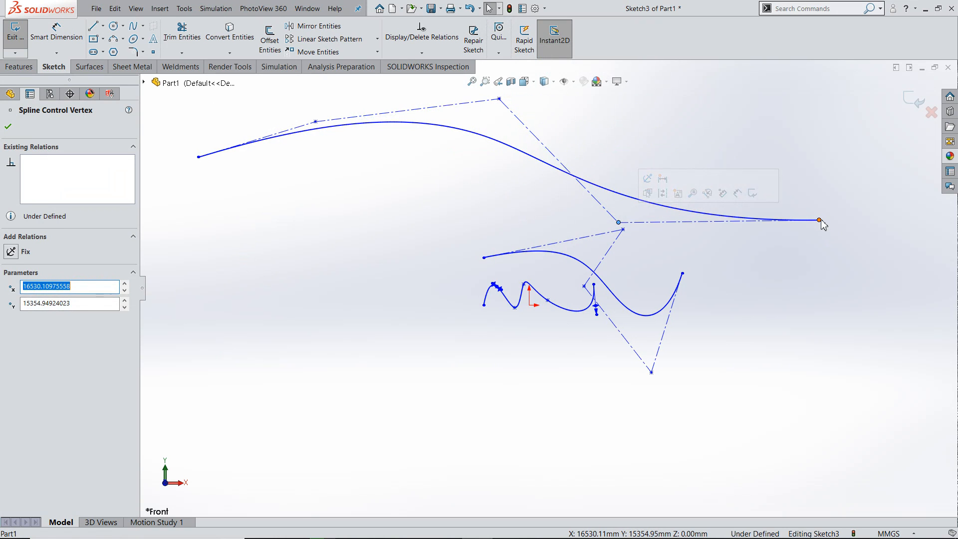
pyautogui.moveTo(820, 220); pyautogui.dragTo(787, 140)
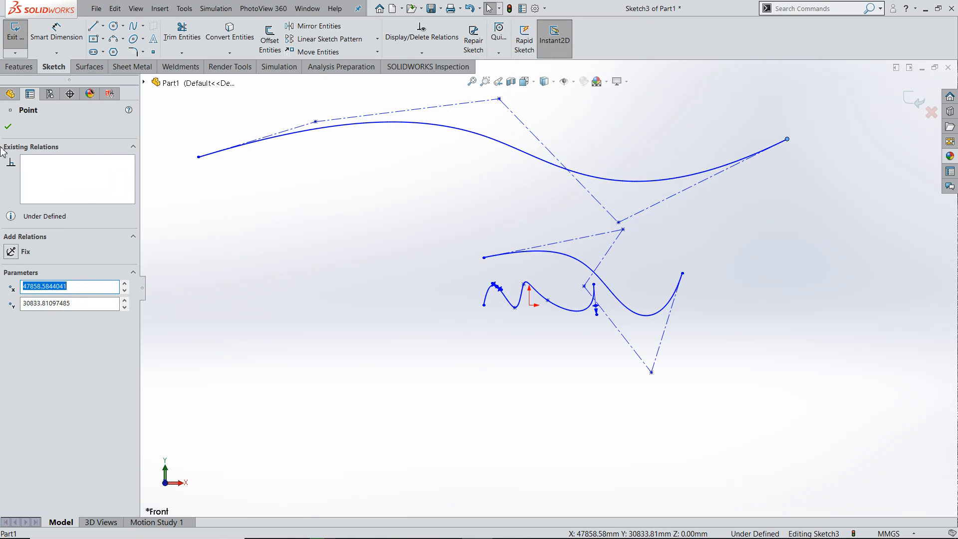
pyautogui.click(14, 128)
pyautogui.scroll(2, 445, 305)
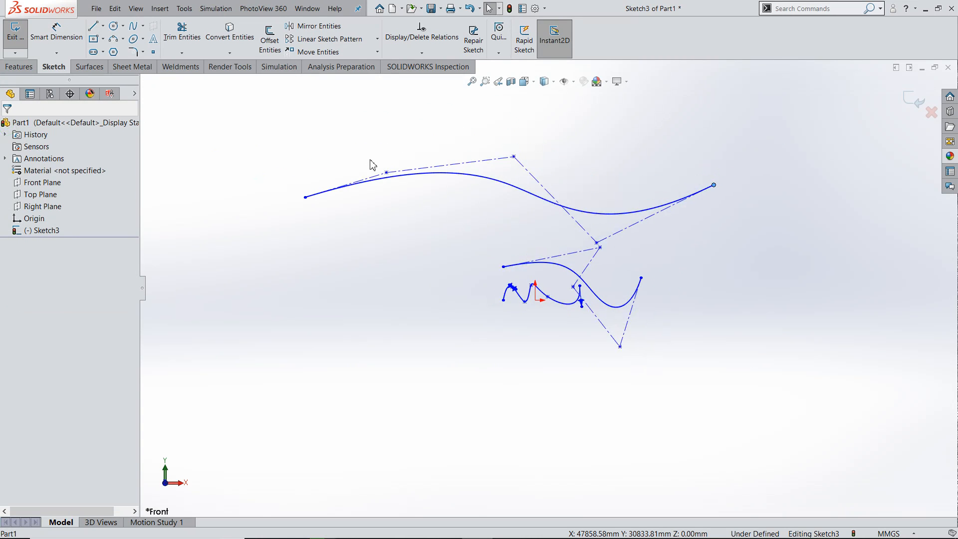
pyautogui.scroll(1, 372, 160)
pyautogui.scroll(1, 372, 160)
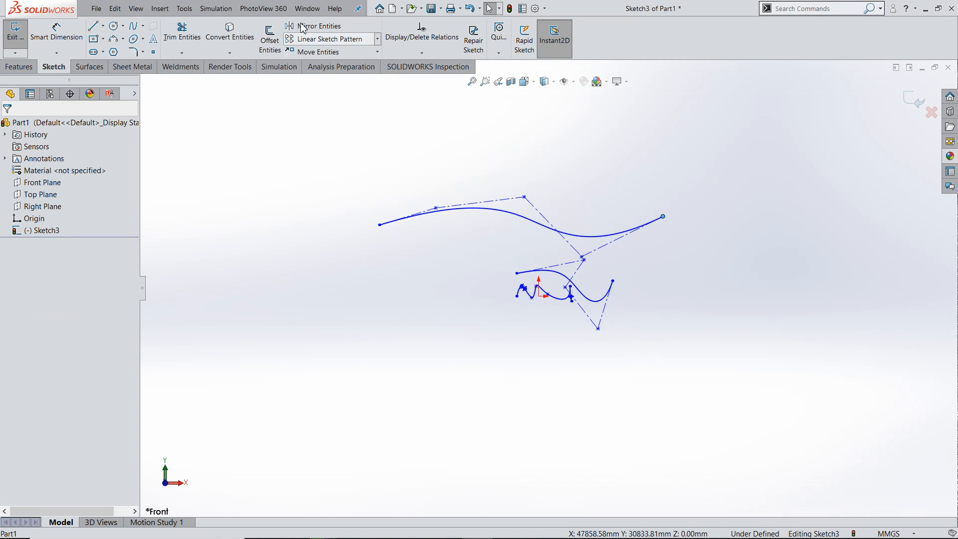
pyautogui.click(143, 27)
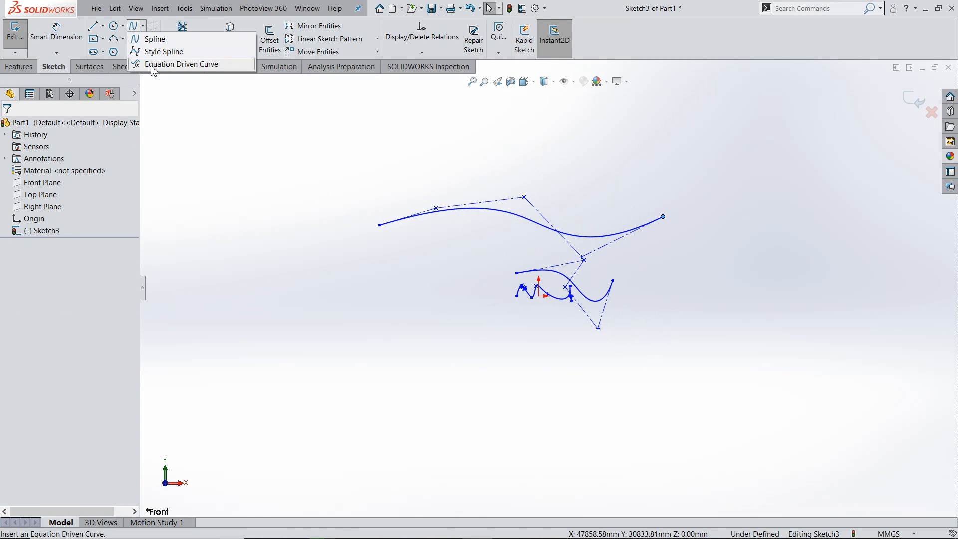
pyautogui.click(152, 66)
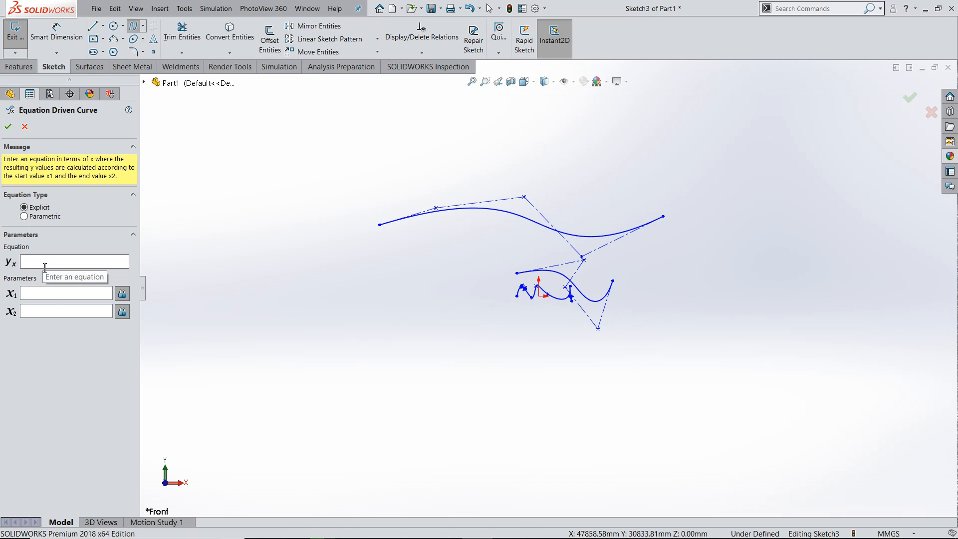
pyautogui.press('z')
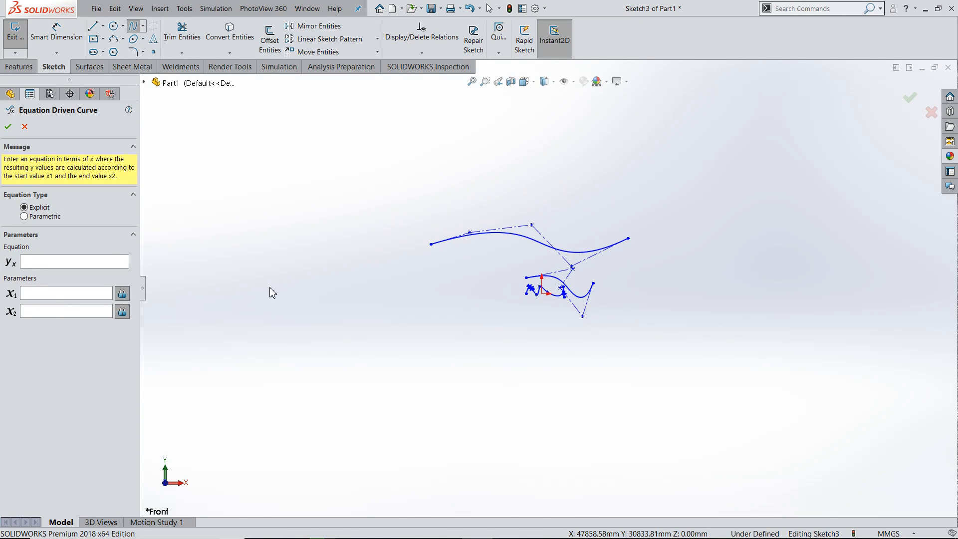
pyautogui.click(8, 131)
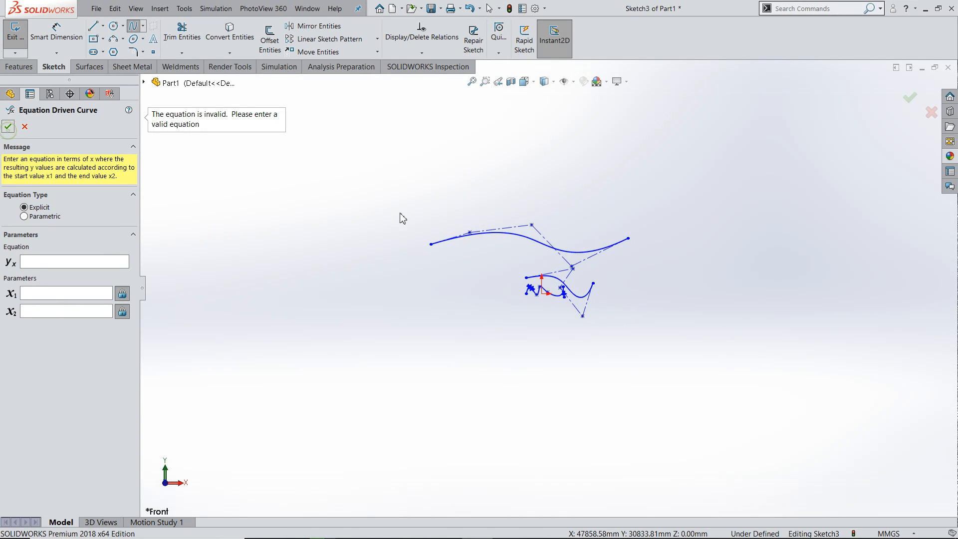
pyautogui.click(25, 127)
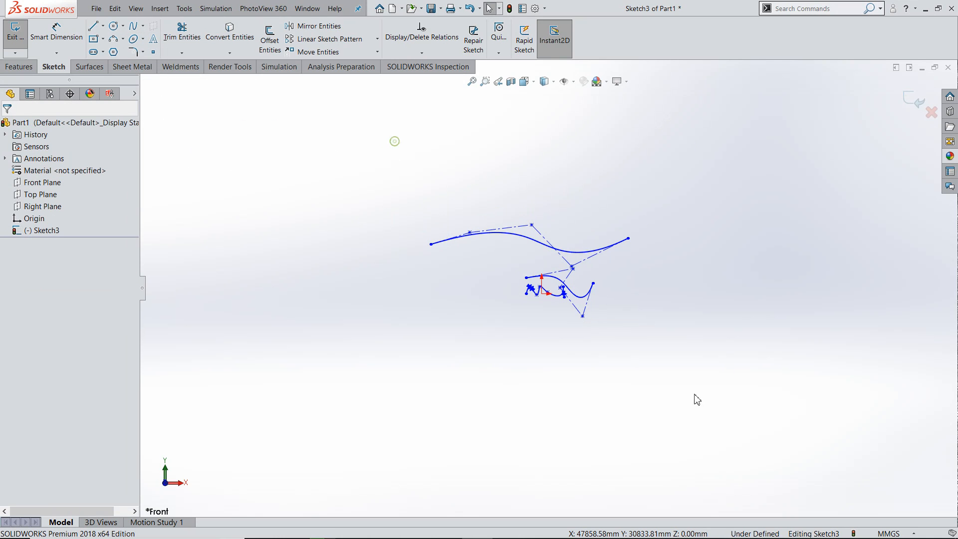
# Step: Delete all three splines together with their control polygons from the sketch
pyautogui.moveTo(394, 142); pyautogui.dragTo(701, 402)
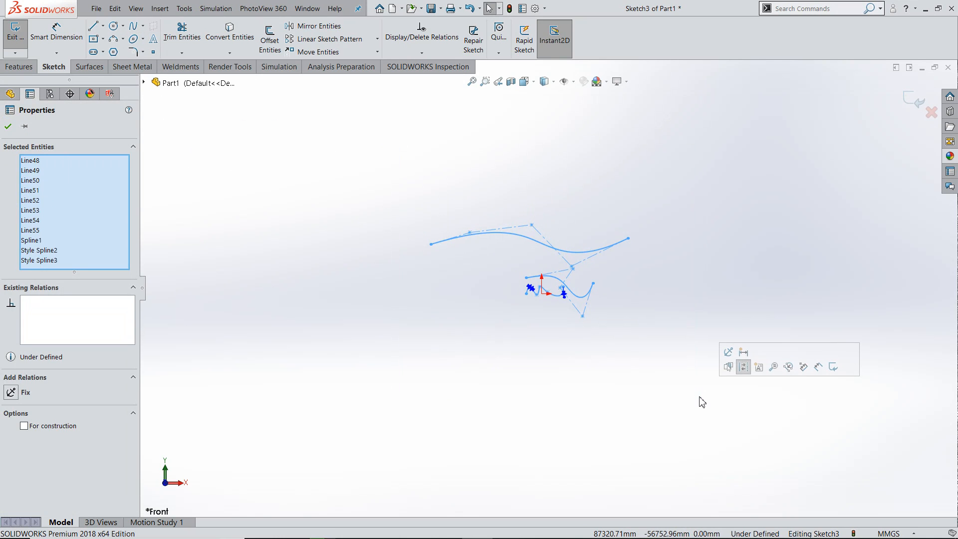
pyautogui.press('Delete')
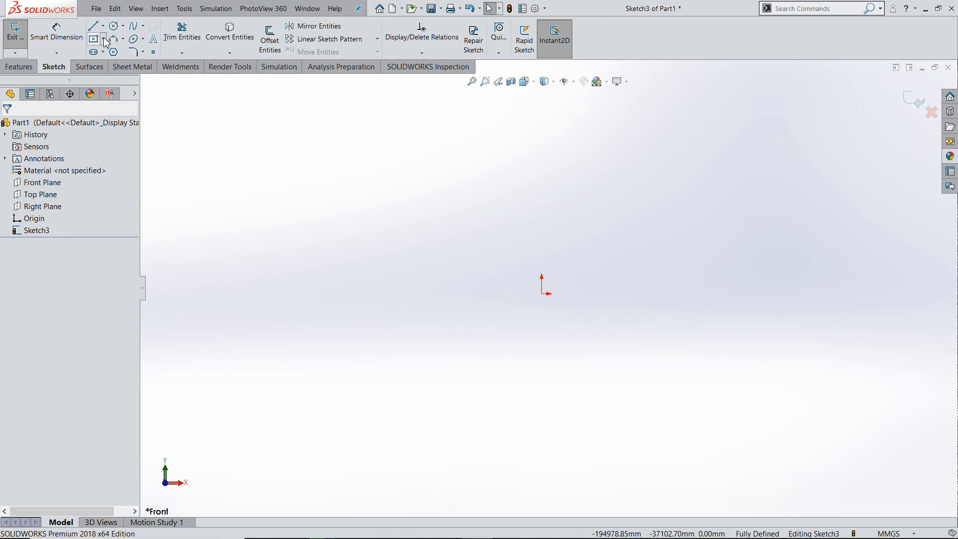
# Step: Sketch two ellipses: a flat one above the origin with major radius about 57910 mm, and one below it with radii about 45820 and 39578 mm
pyautogui.click(143, 39)
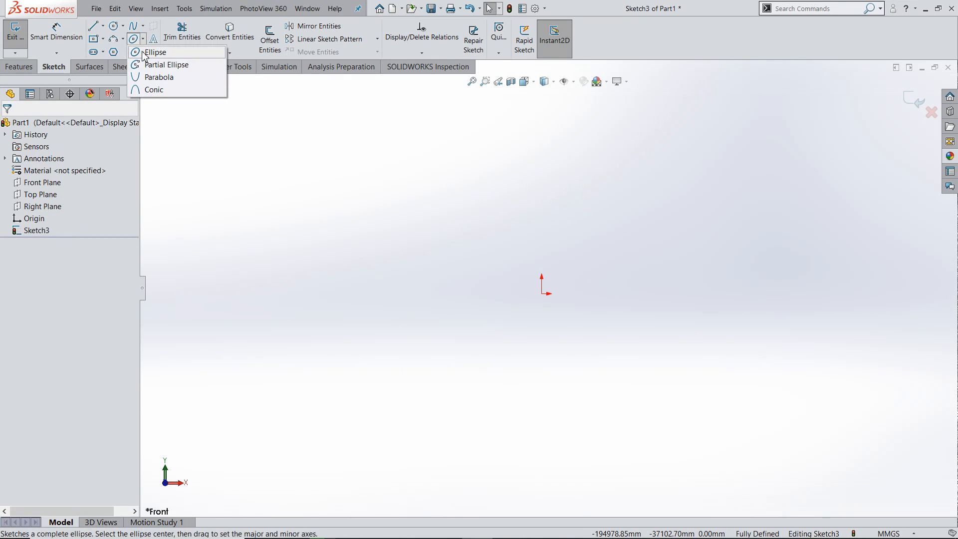
pyautogui.click(155, 52)
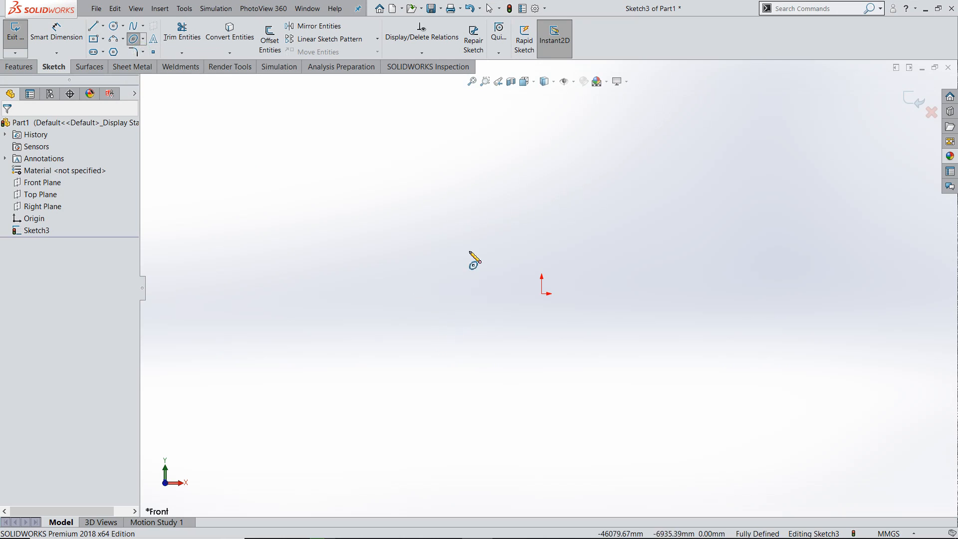
pyautogui.click(479, 228)
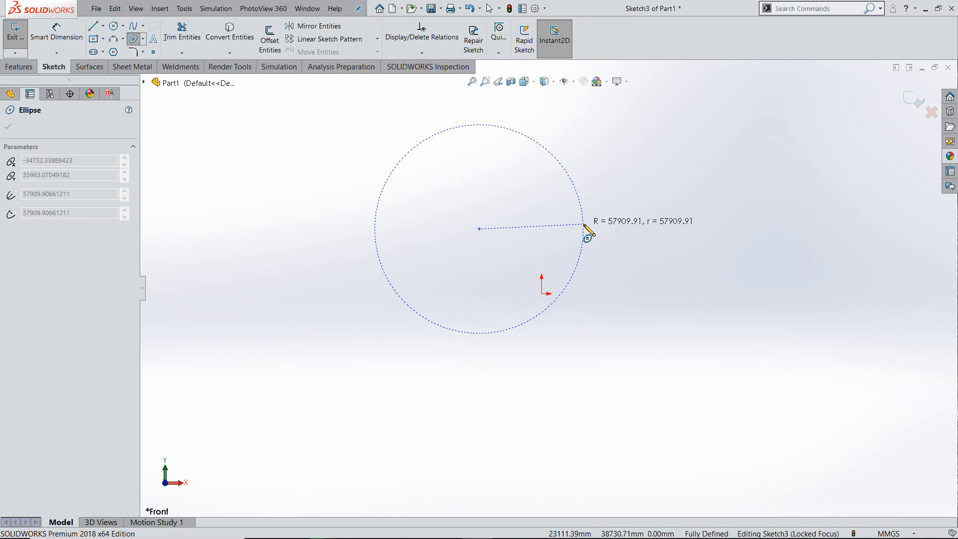
pyautogui.click(583, 225)
pyautogui.click(581, 194)
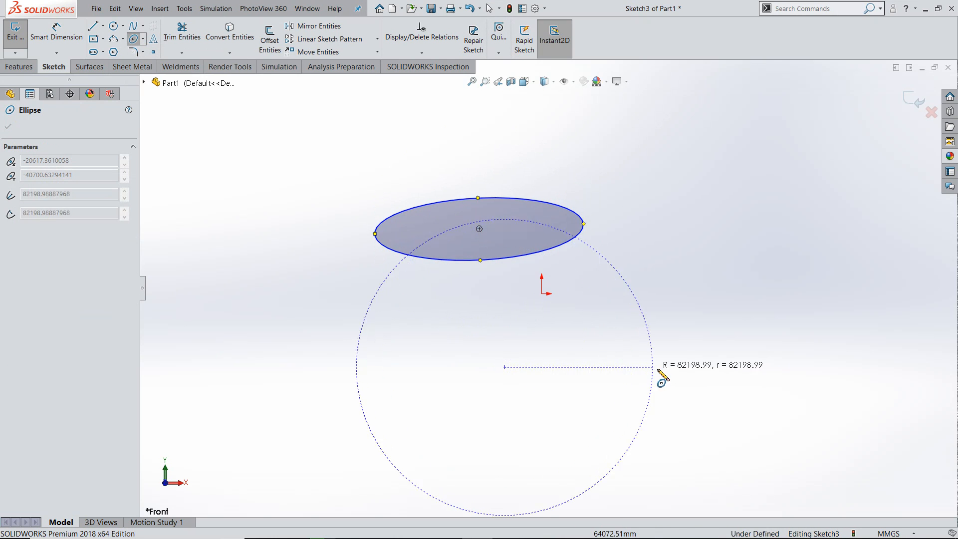
pyautogui.click(572, 387)
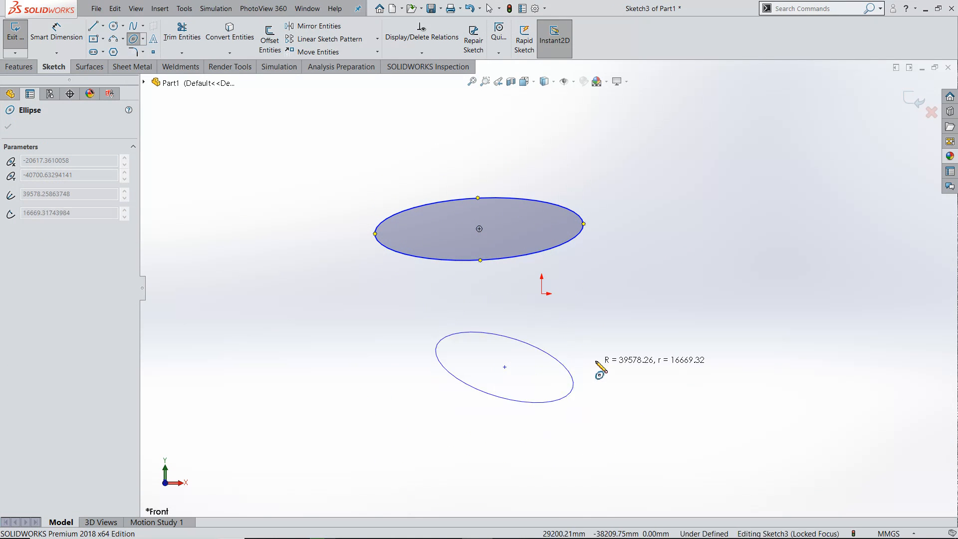
pyautogui.click(634, 319)
# Step: Sketch a partial ellipse up and right of the existing ellipses, centred about X 130675, Y 72273 mm, with a major radius of about 87675 mm
pyautogui.scroll(3, 435, 399)
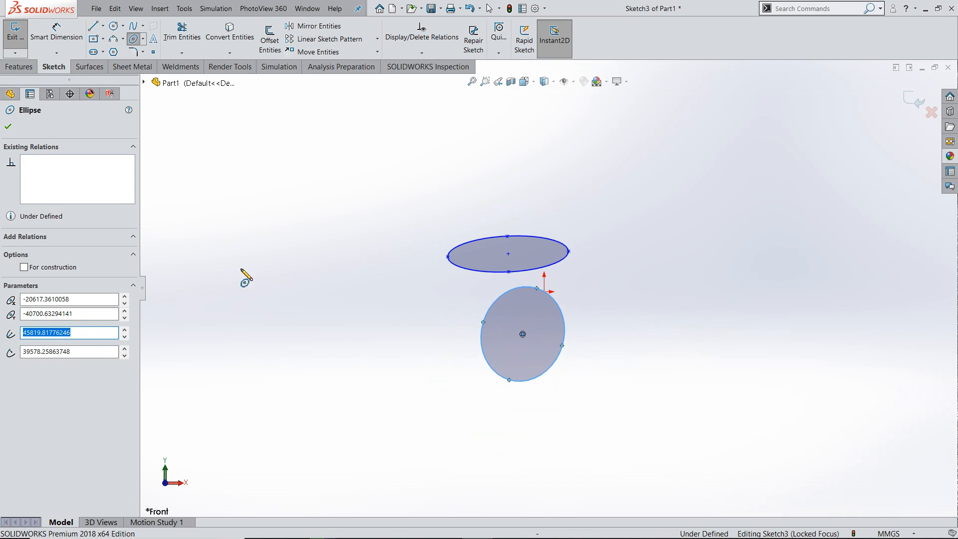
pyautogui.click(144, 40)
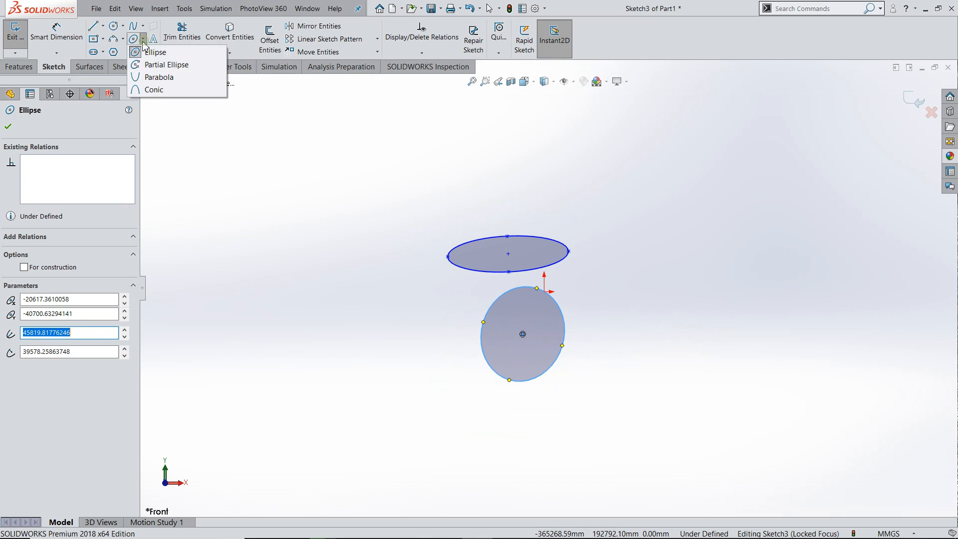
pyautogui.click(165, 65)
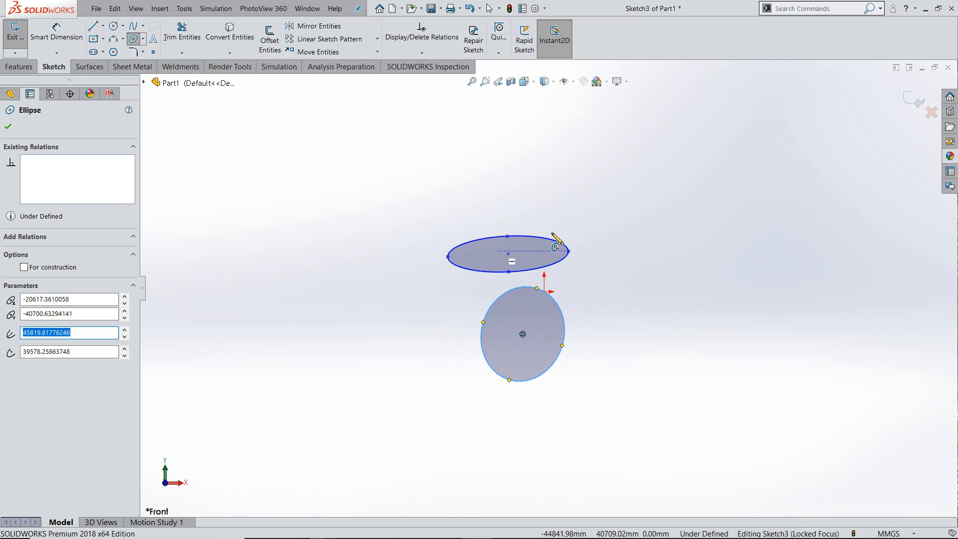
pyautogui.click(680, 215)
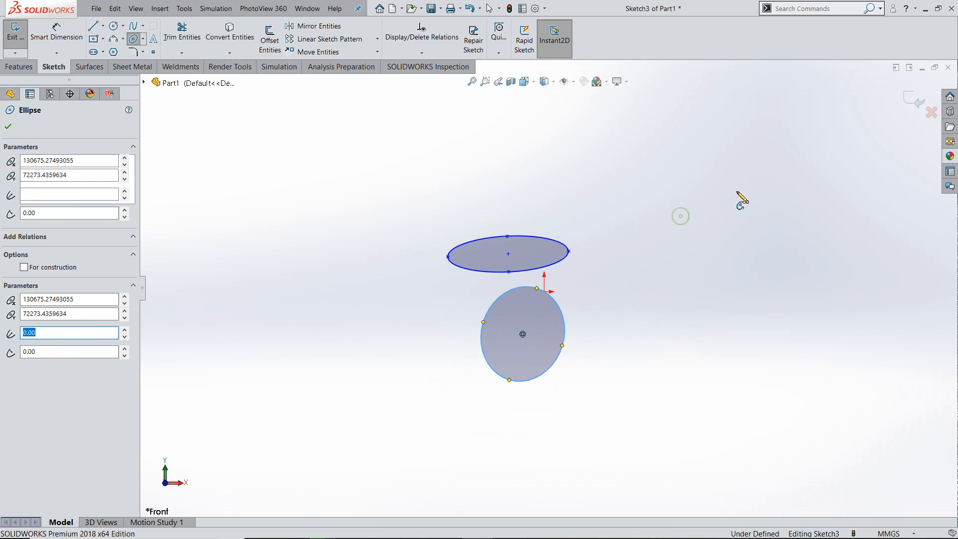
pyautogui.click(772, 205)
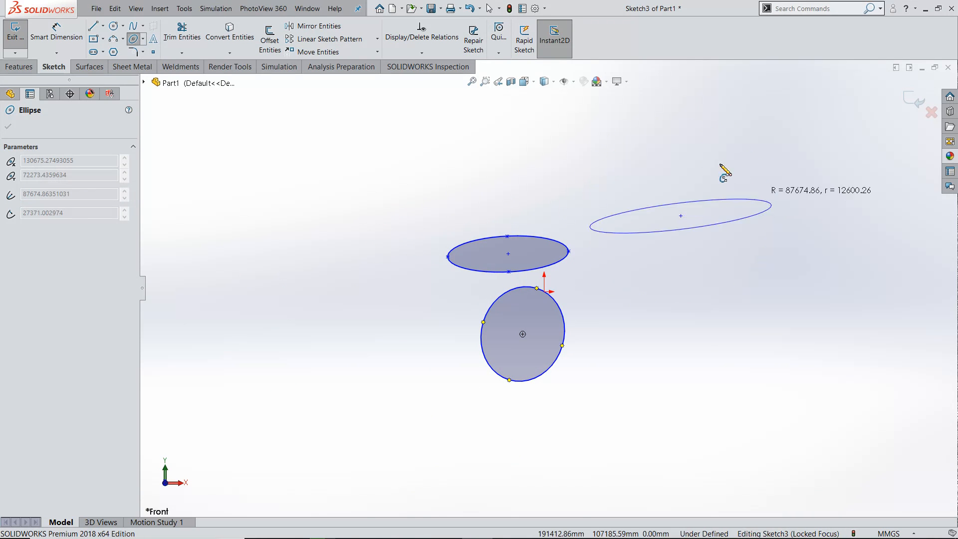
# Step: Complete the partial ellipse above and right of the origin with radii of about 87675 mm and 41583 mm
pyautogui.click(691, 172)
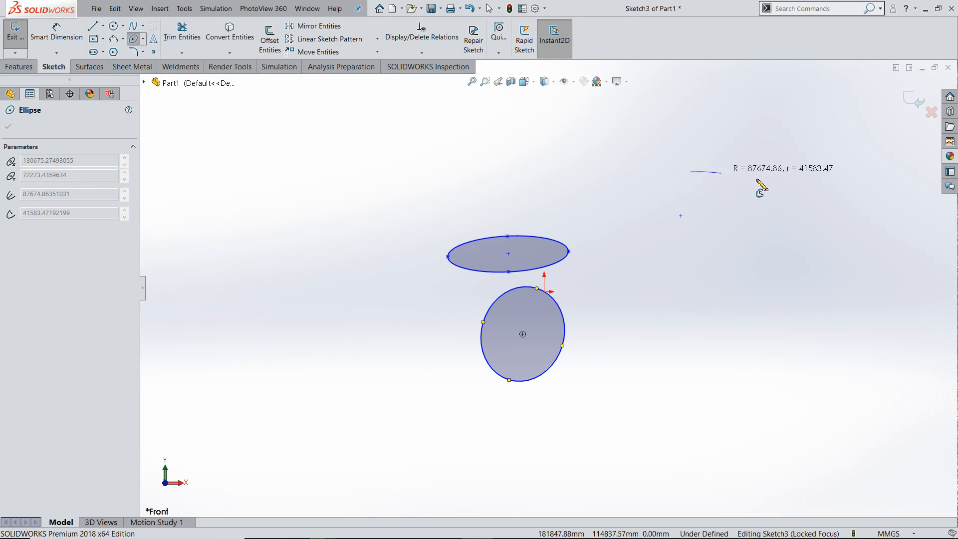
pyautogui.click(642, 187)
# Step: Sketch a second partial ellipse, tilted, above and left of the existing ellipses, with radii of about 137068 mm and 73989 mm
pyautogui.press('z')
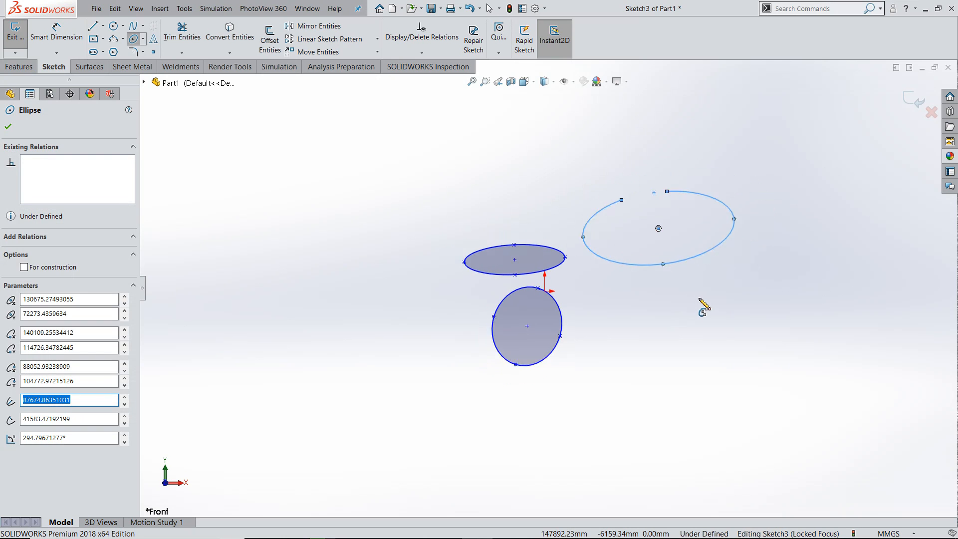
pyautogui.press('z')
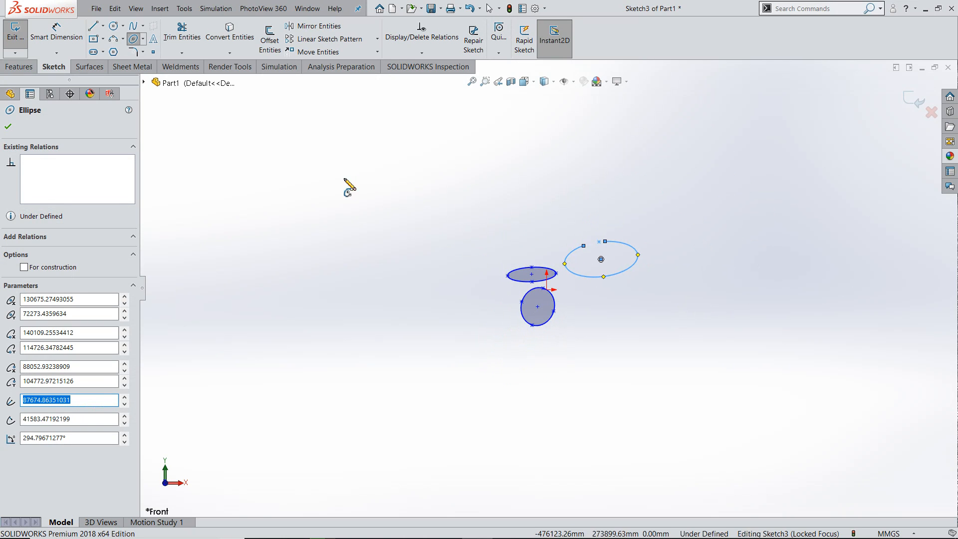
pyautogui.click(380, 186)
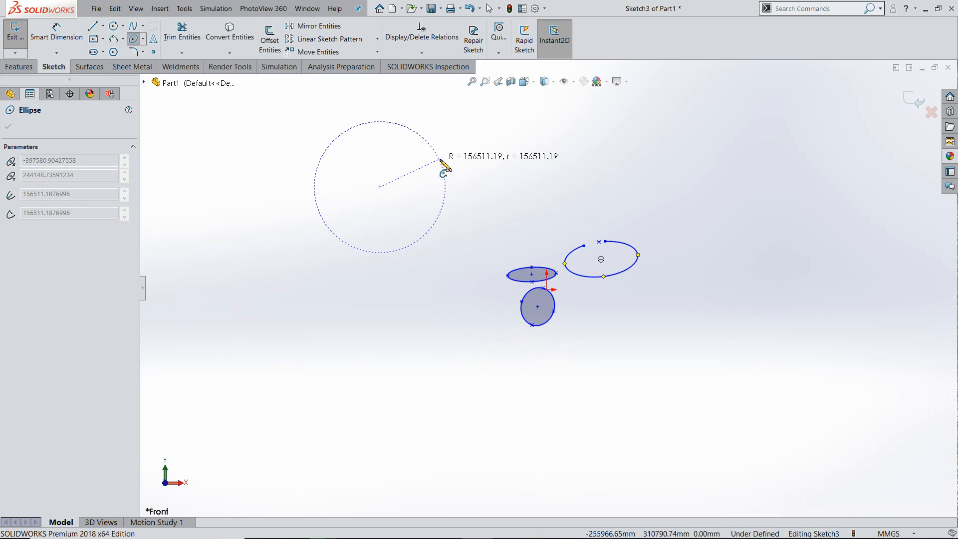
pyautogui.click(339, 148)
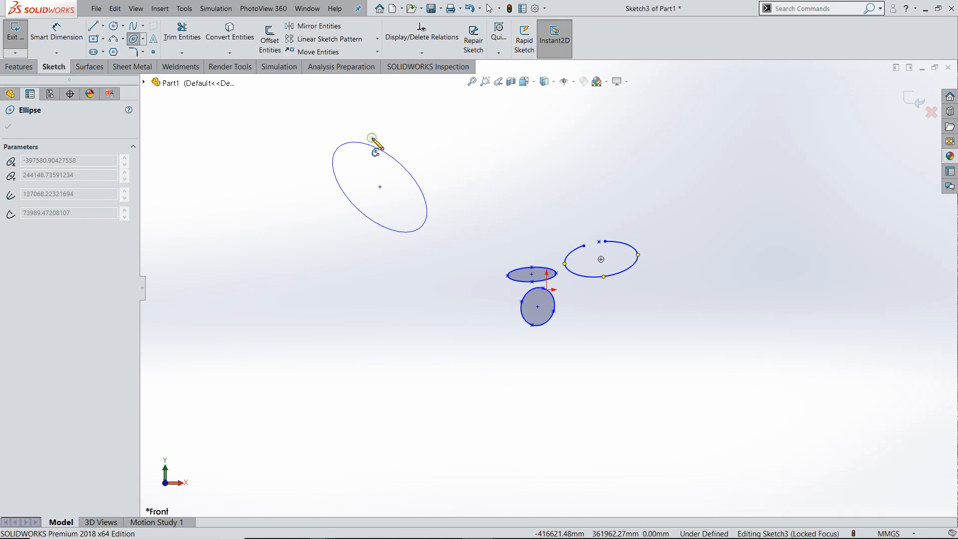
pyautogui.click(373, 144)
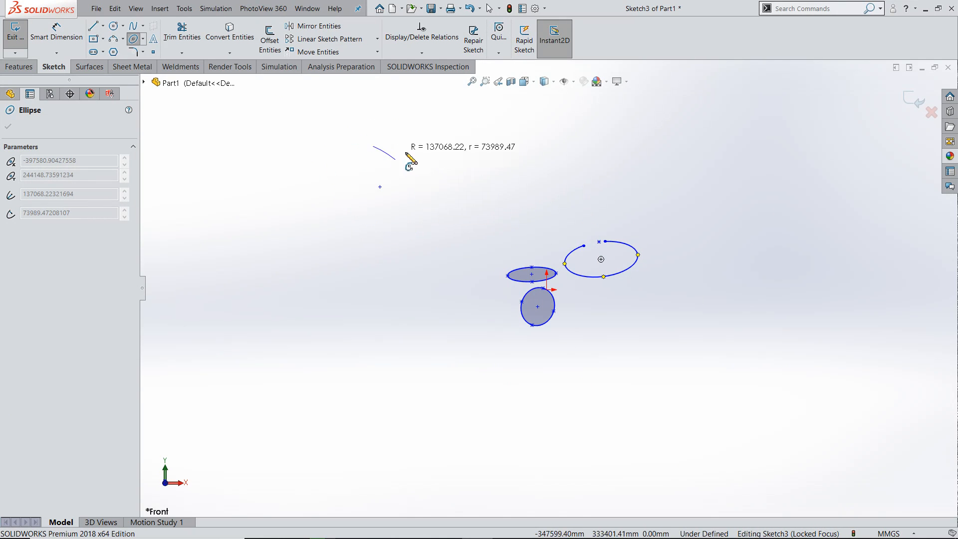
pyautogui.click(330, 205)
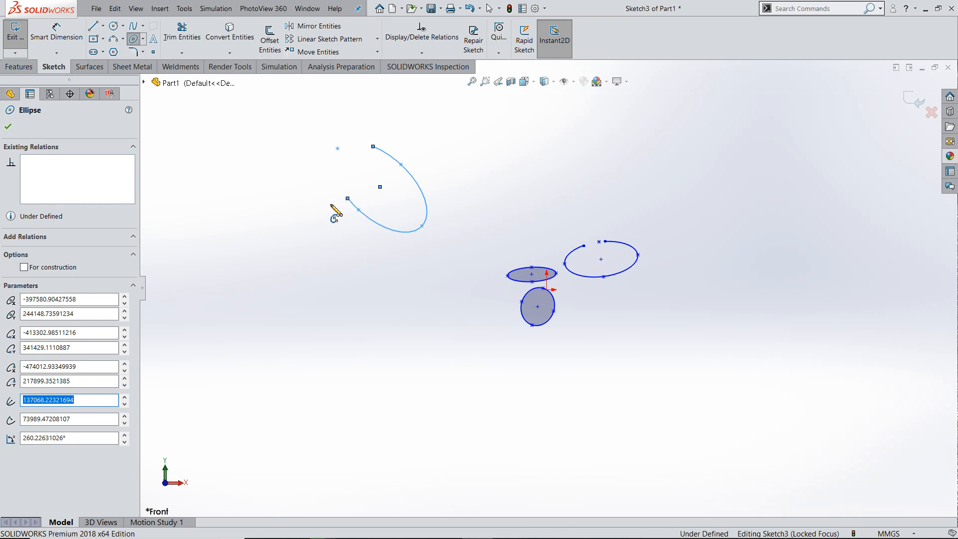
pyautogui.press('Escape')
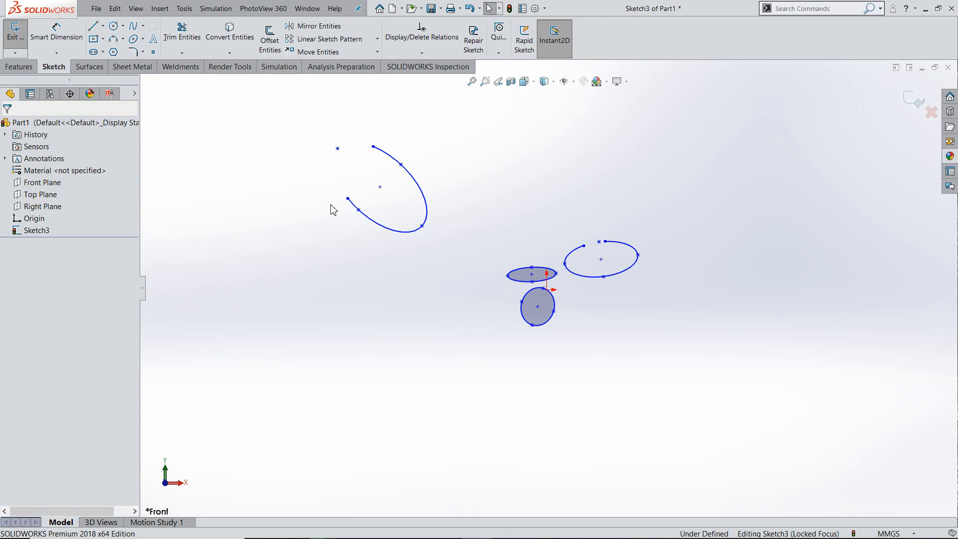
# Step: Try to sketch an upward-opening parabola left of the ellipses with a focal distance of about 1107320 mm
pyautogui.click(143, 38)
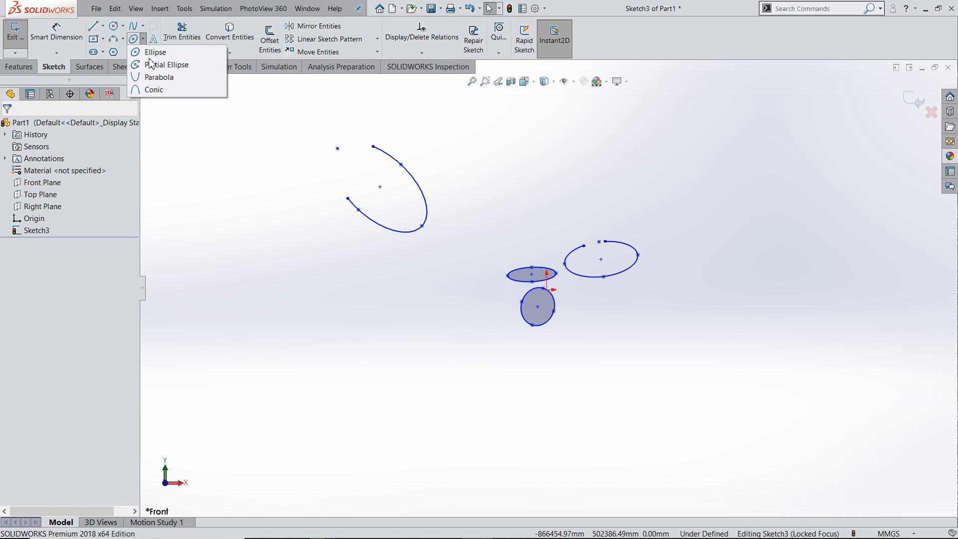
pyautogui.click(157, 79)
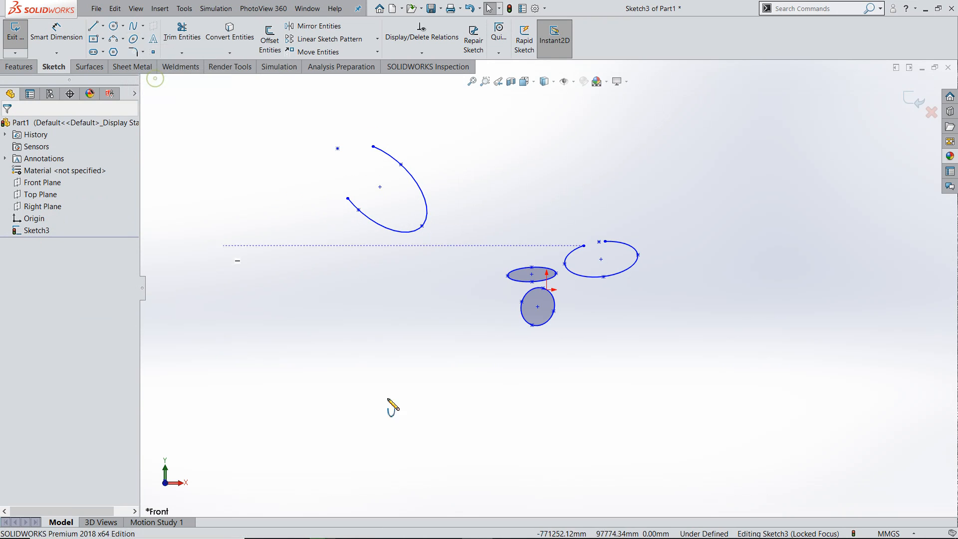
pyautogui.press('z')
pyautogui.press('z')
pyautogui.press('z')
pyautogui.press('z')
pyautogui.press('z')
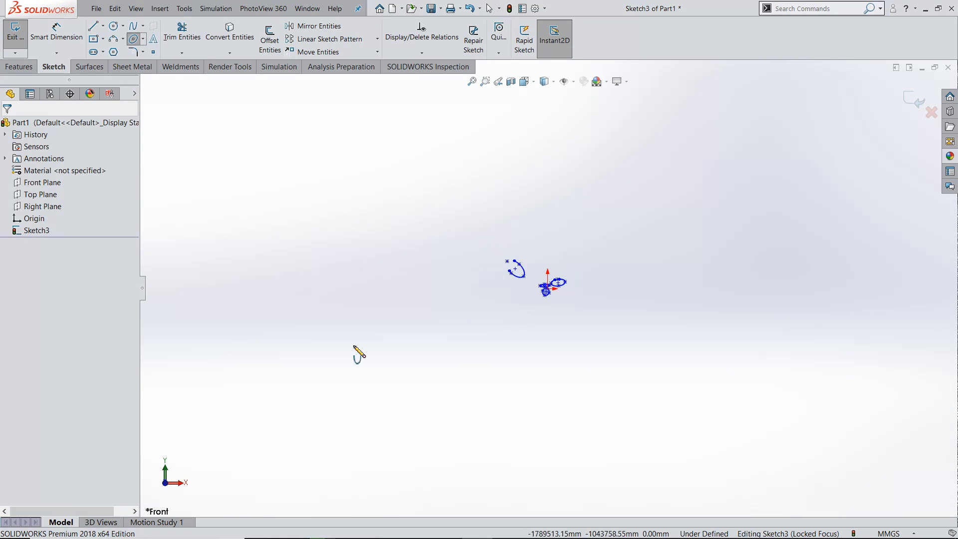
pyautogui.click(344, 244)
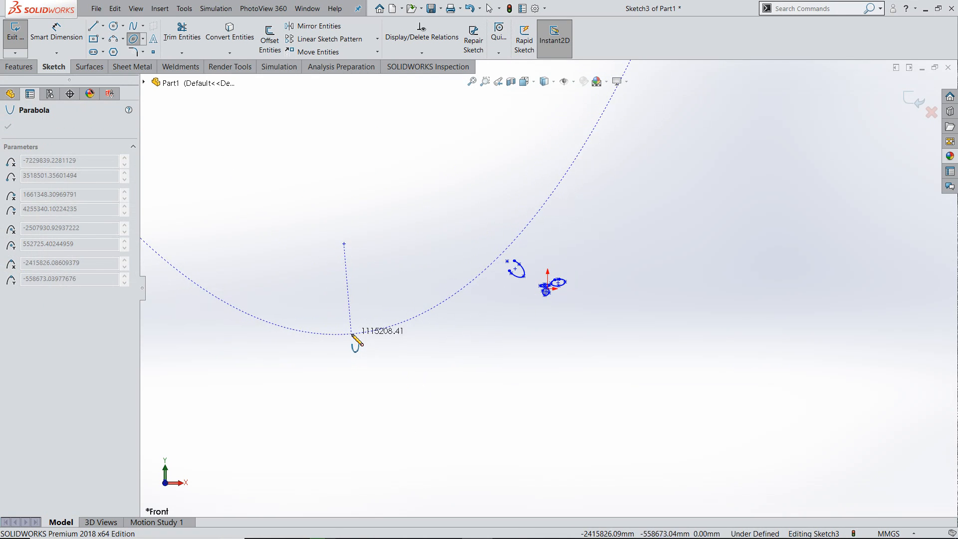
pyautogui.click(349, 333)
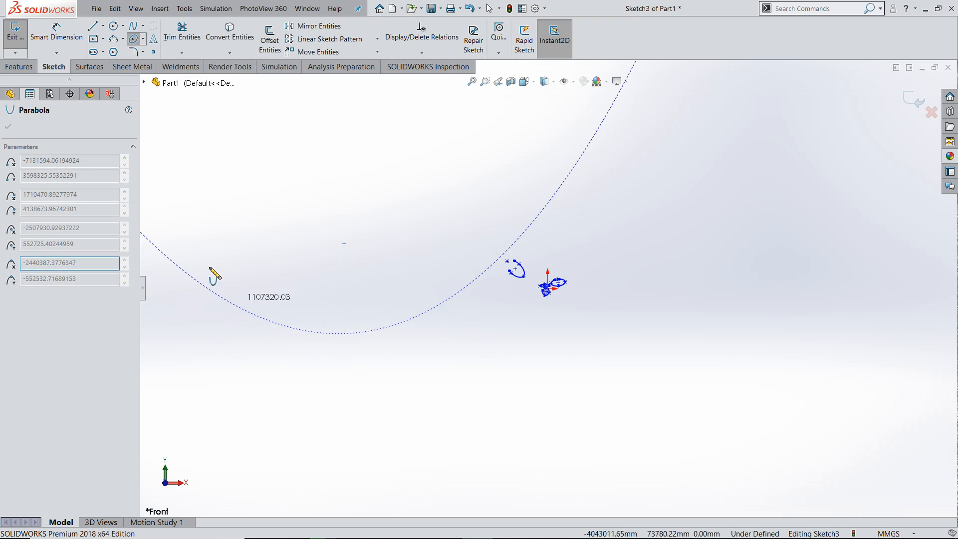
pyautogui.click(177, 264)
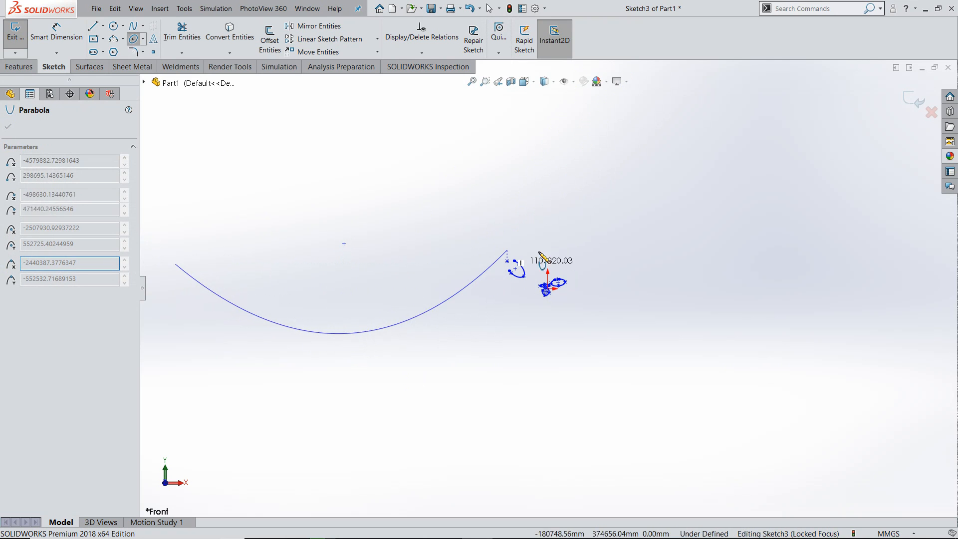
pyautogui.click(539, 228)
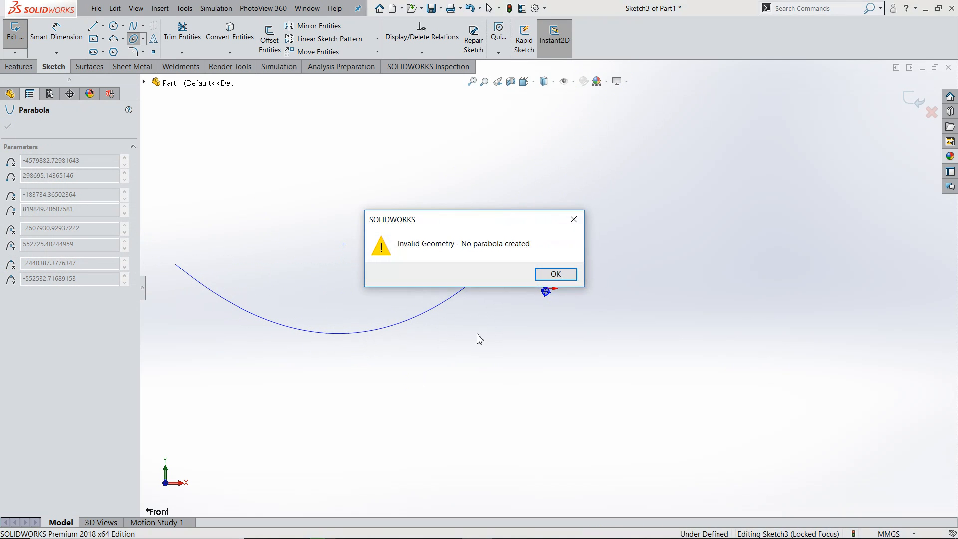
pyautogui.click(556, 275)
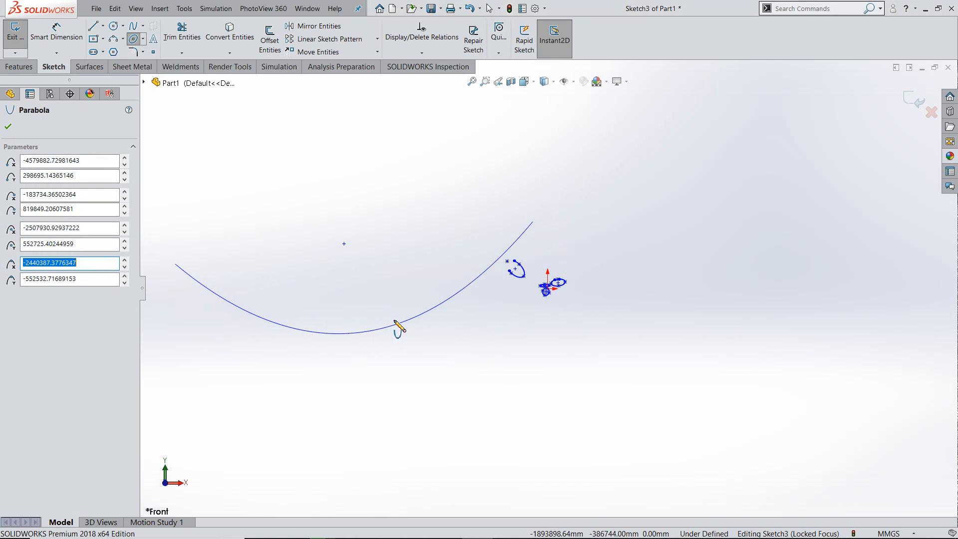
pyautogui.press('Escape')
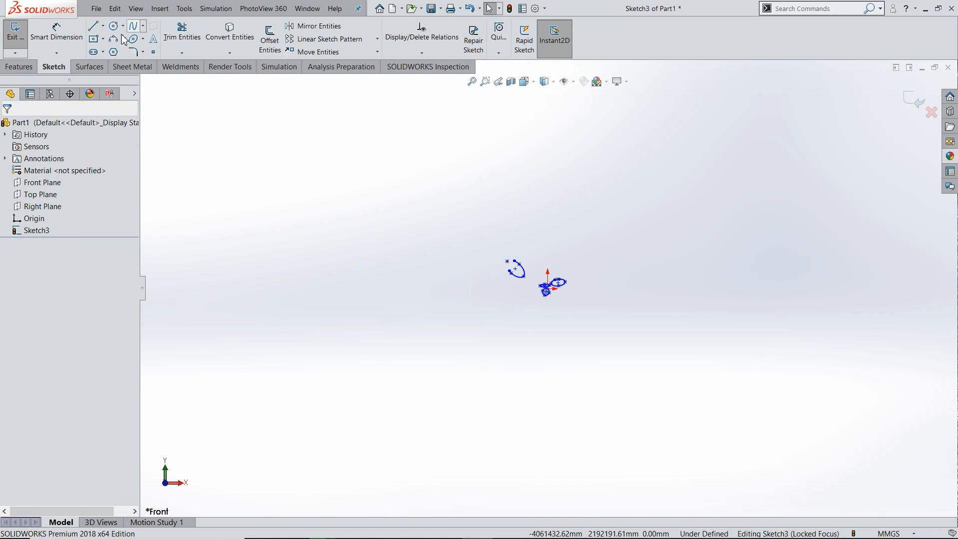
# Step: Delete all the ellipses and partial ellipses from the sketch
pyautogui.moveTo(409, 165); pyautogui.dragTo(600, 338)
pyautogui.press('Delete')
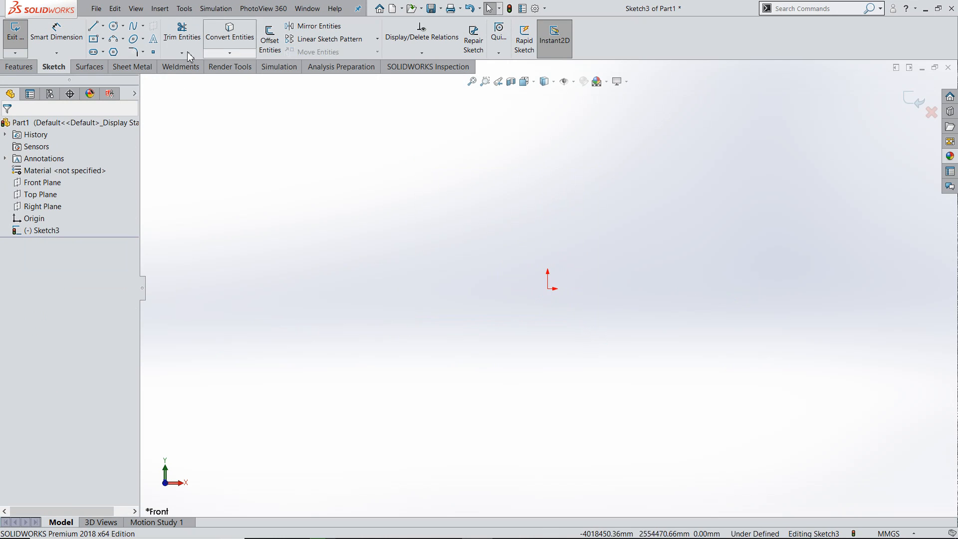
# Step: Try to sketch an upward-opening parabola with its vertex at the origin and its focus about 1436932 mm directly above
pyautogui.click(144, 39)
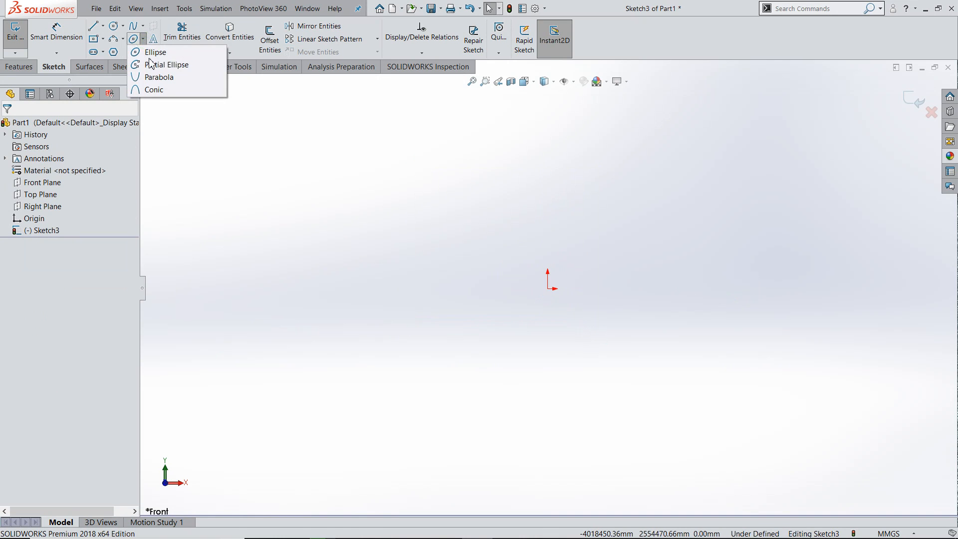
pyautogui.click(152, 52)
pyautogui.click(143, 40)
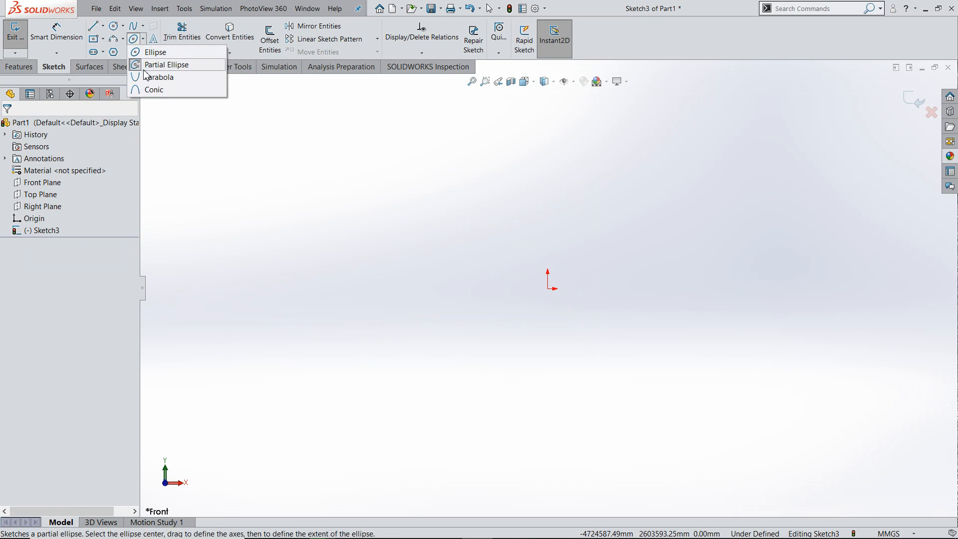
pyautogui.click(150, 77)
pyautogui.click(547, 287)
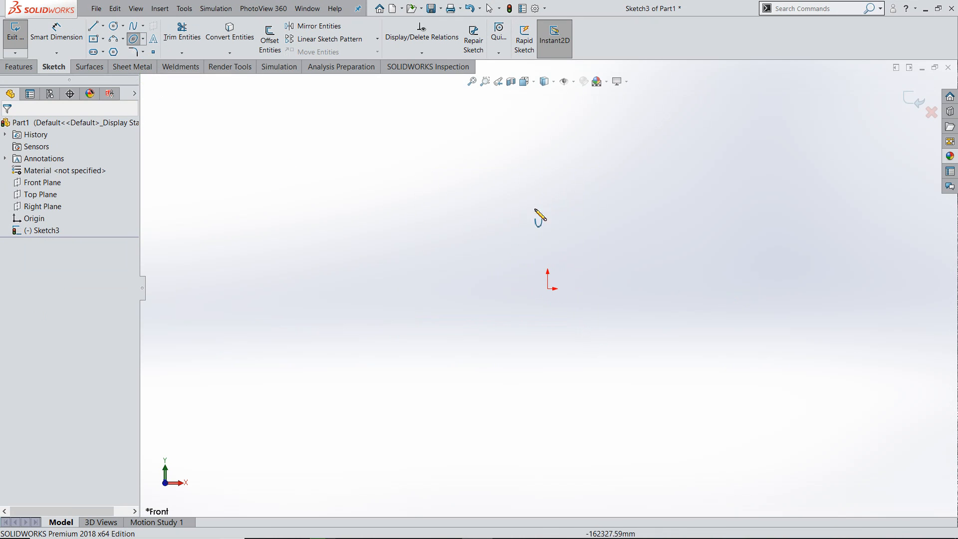
pyautogui.click(548, 288)
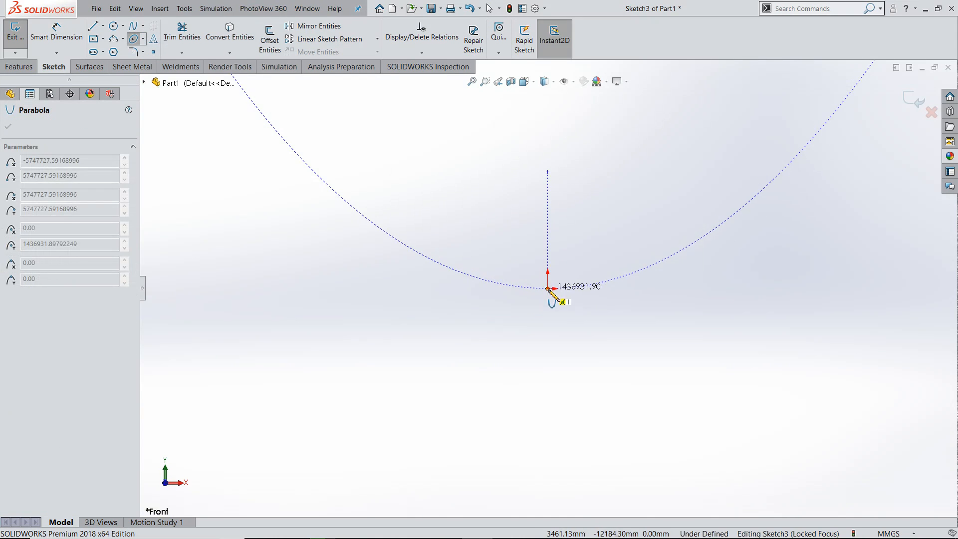
pyautogui.click(321, 179)
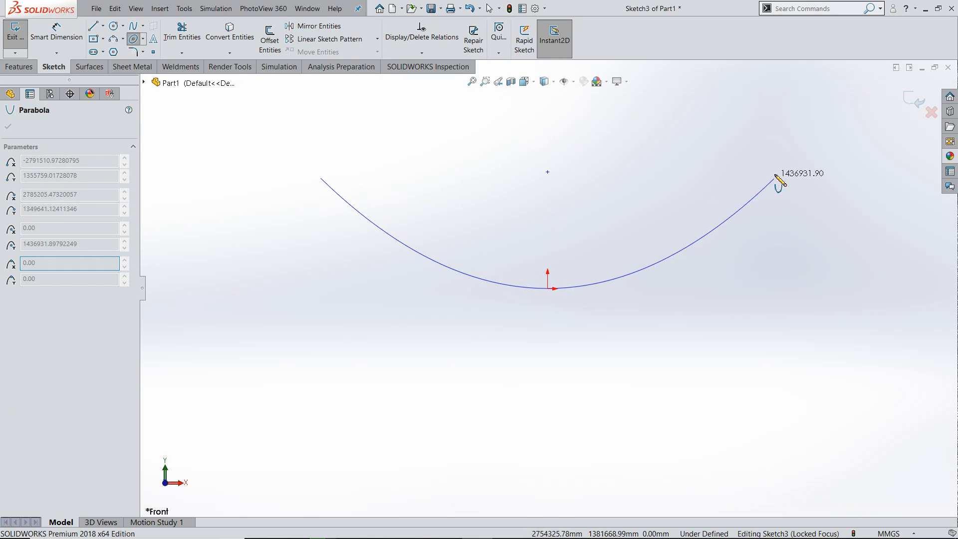
pyautogui.click(781, 172)
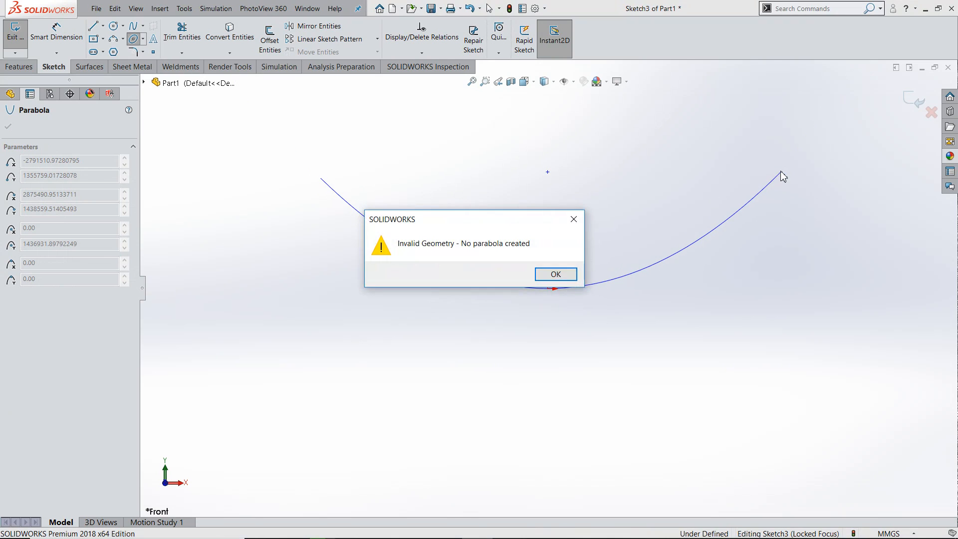
pyautogui.click(565, 278)
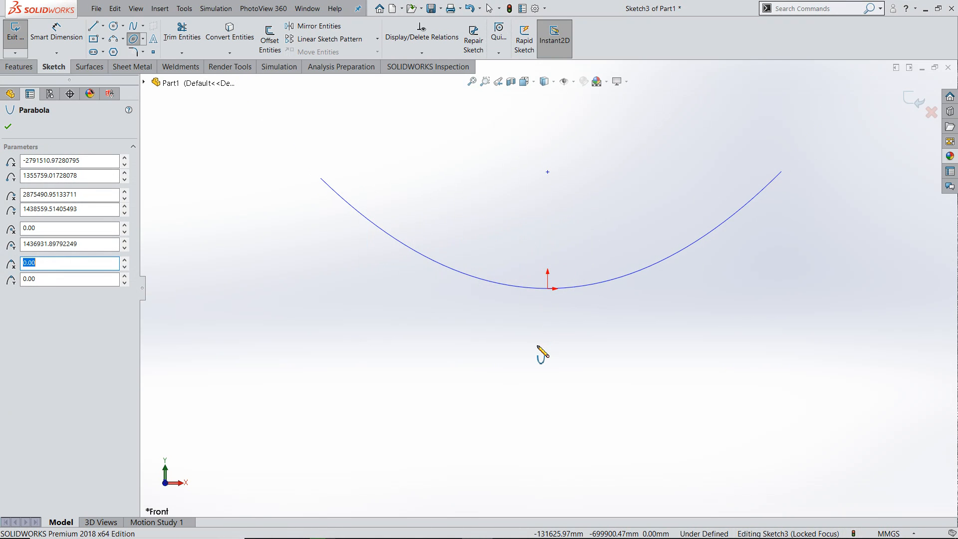
pyautogui.press('Escape')
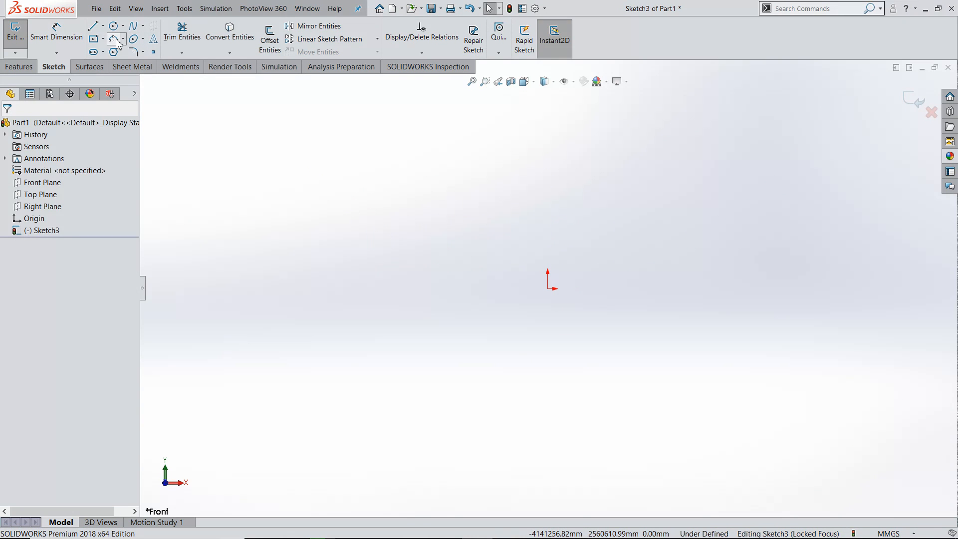
pyautogui.click(142, 40)
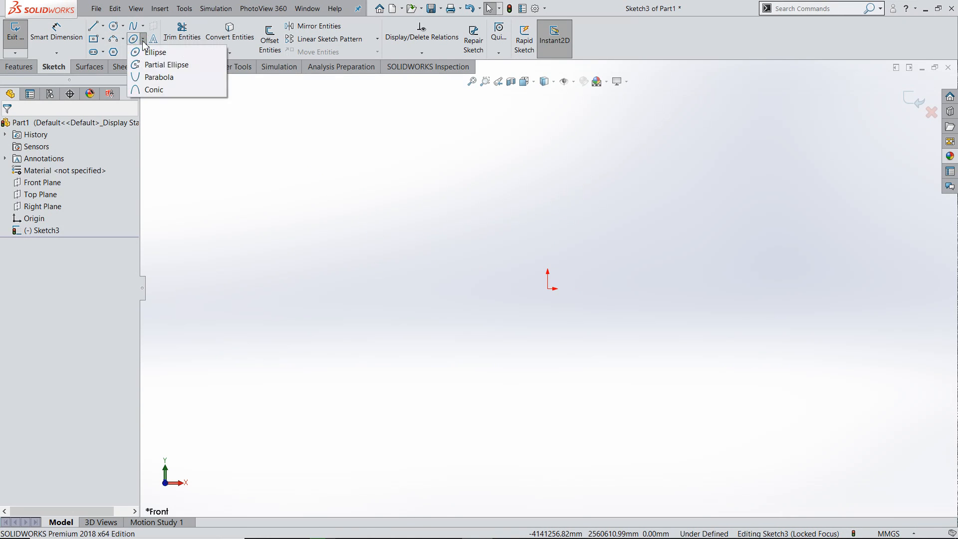
pyautogui.click(159, 89)
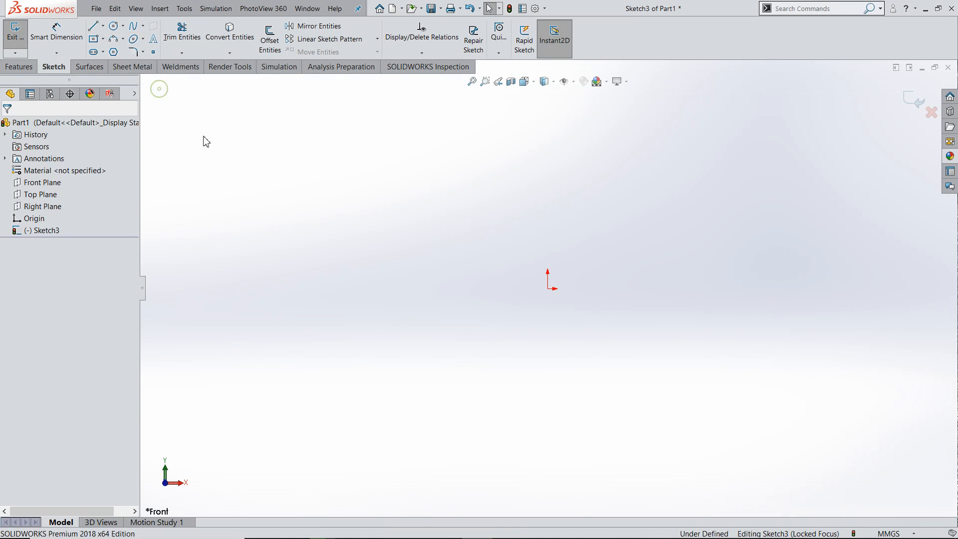
pyautogui.click(402, 237)
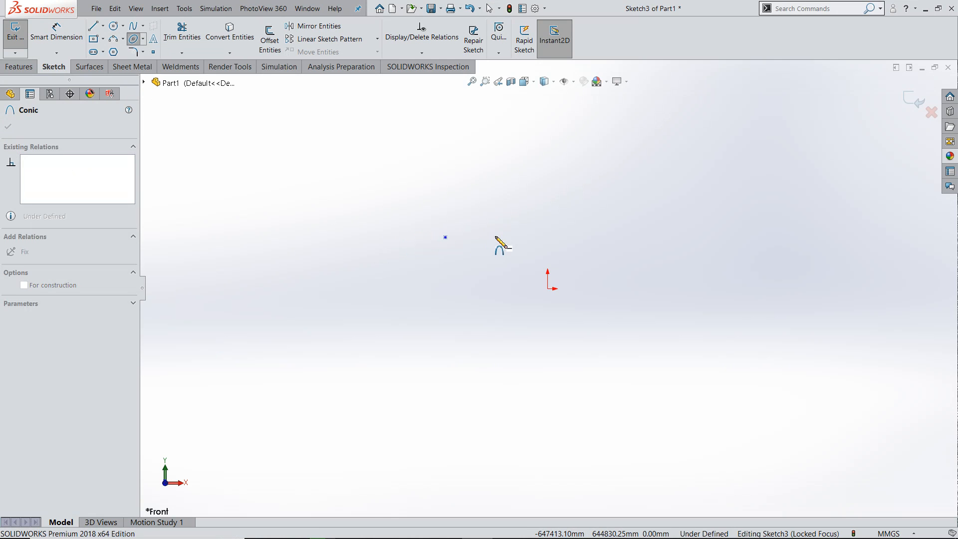
pyautogui.press('Escape')
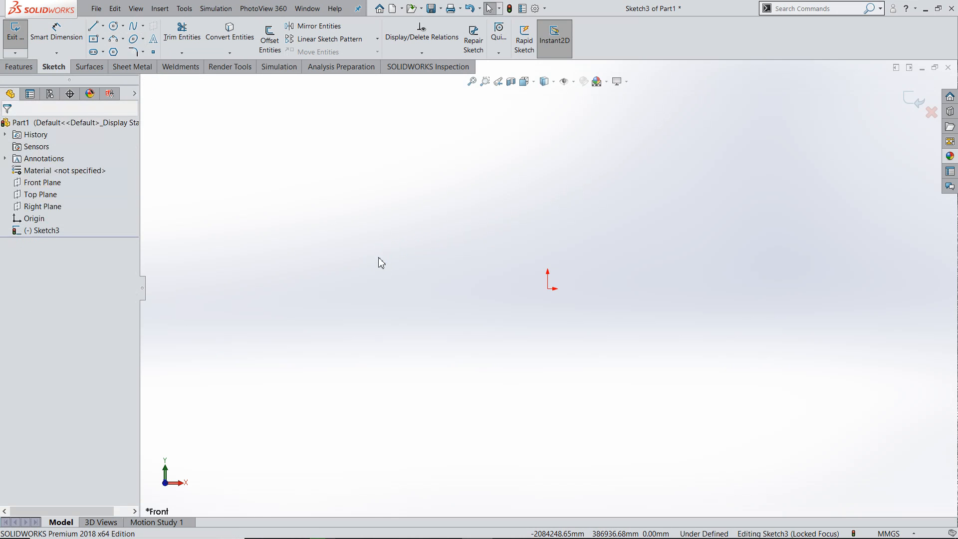
# Step: Exit the empty sketch and start a new sketch on the Front Plane
pyautogui.click(914, 102)
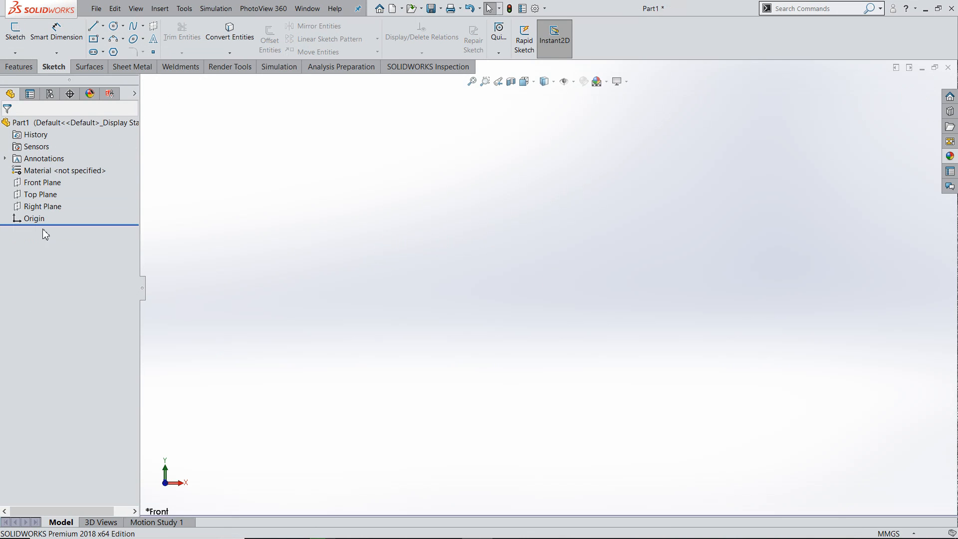
pyautogui.click(45, 184)
pyautogui.click(53, 171)
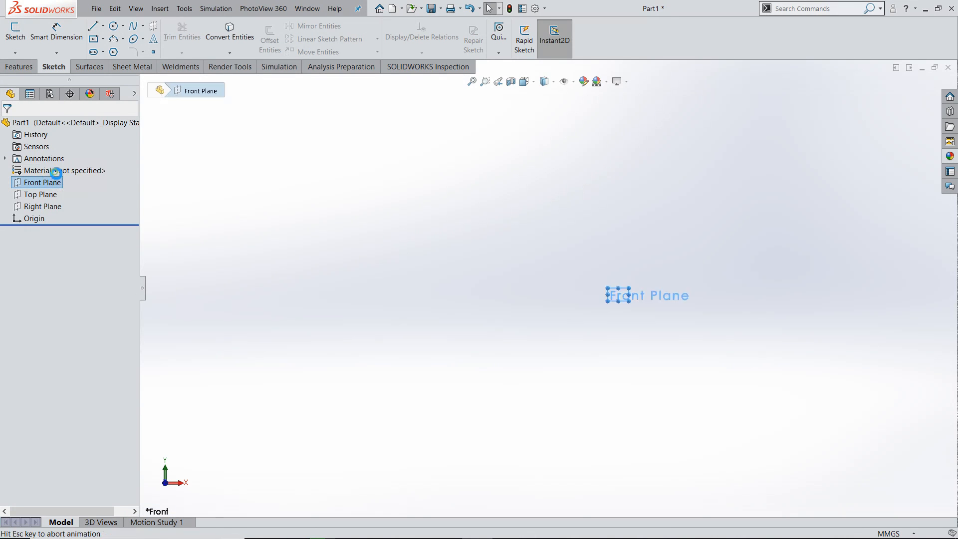
# Step: Sketch a downward-opening conic above and slightly left of the origin with a Rho of about 0.75
pyautogui.click(144, 39)
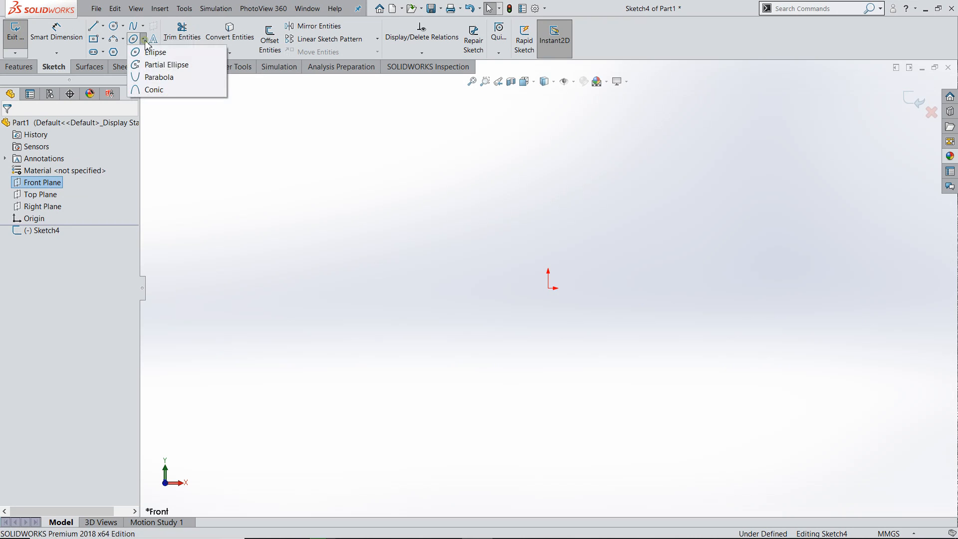
pyautogui.click(420, 246)
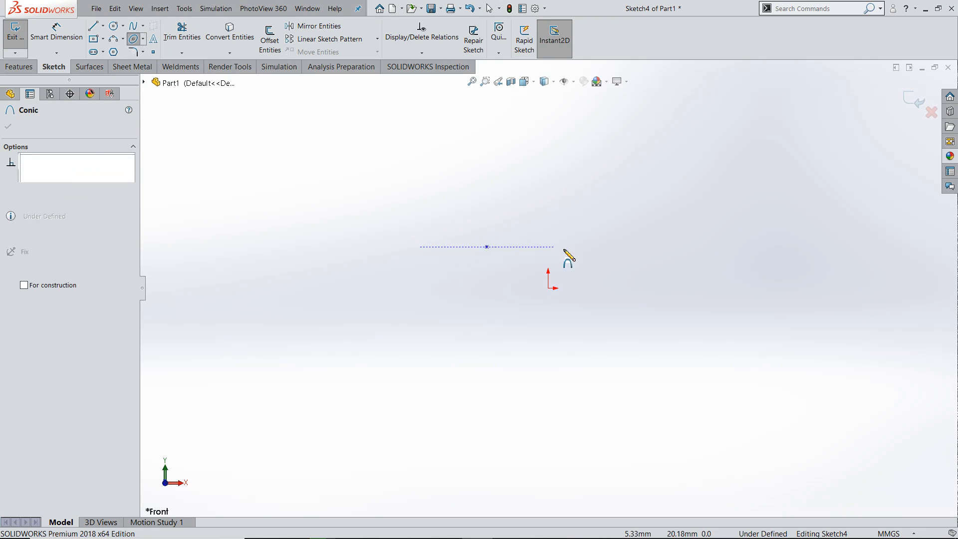
pyautogui.click(613, 243)
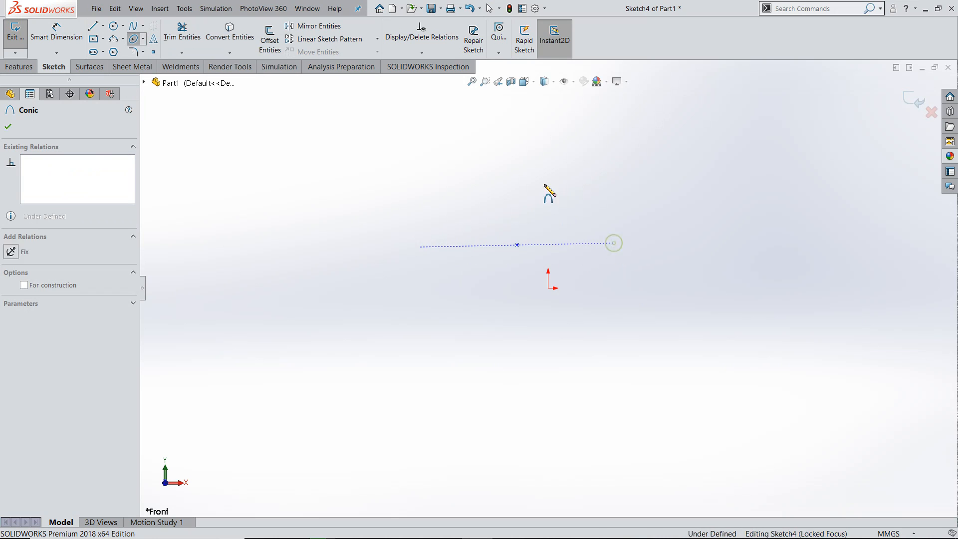
pyautogui.click(504, 152)
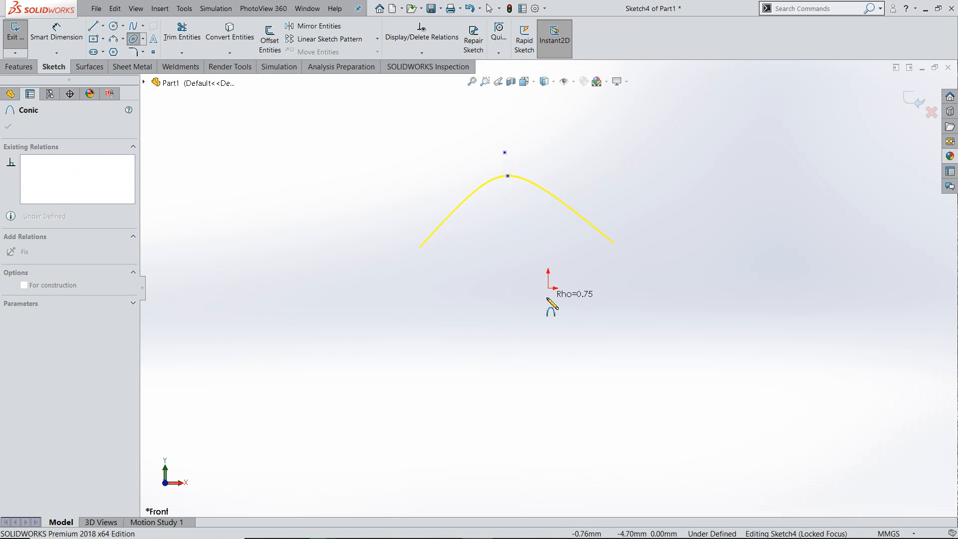
pyautogui.click(372, 393)
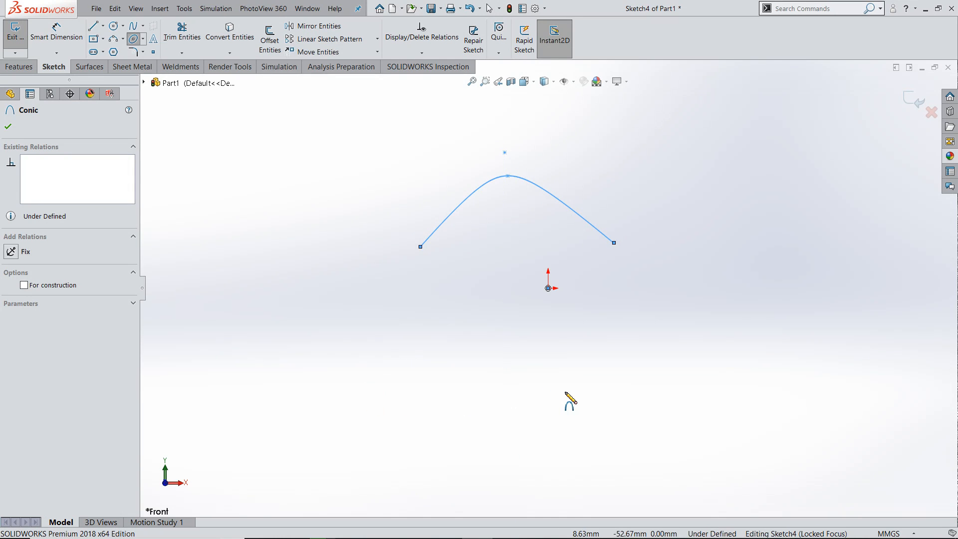
pyautogui.press('z')
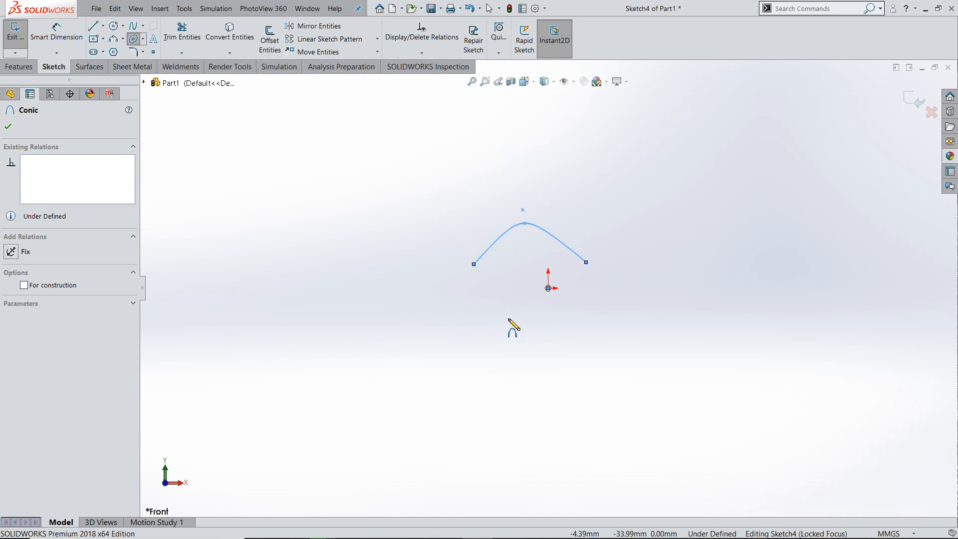
# Step: Sketch a second conic opening upward, to the left of the first conic
pyautogui.click(269, 202)
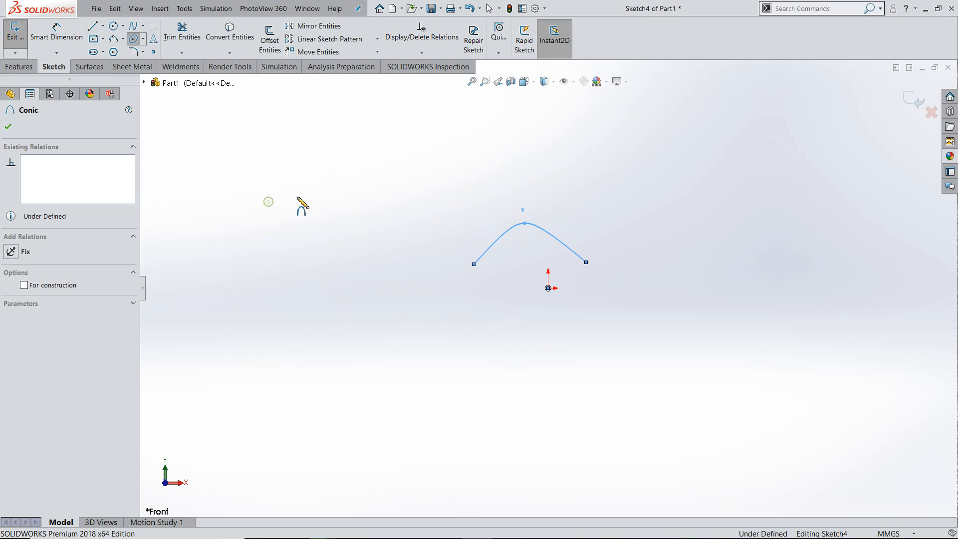
pyautogui.click(401, 180)
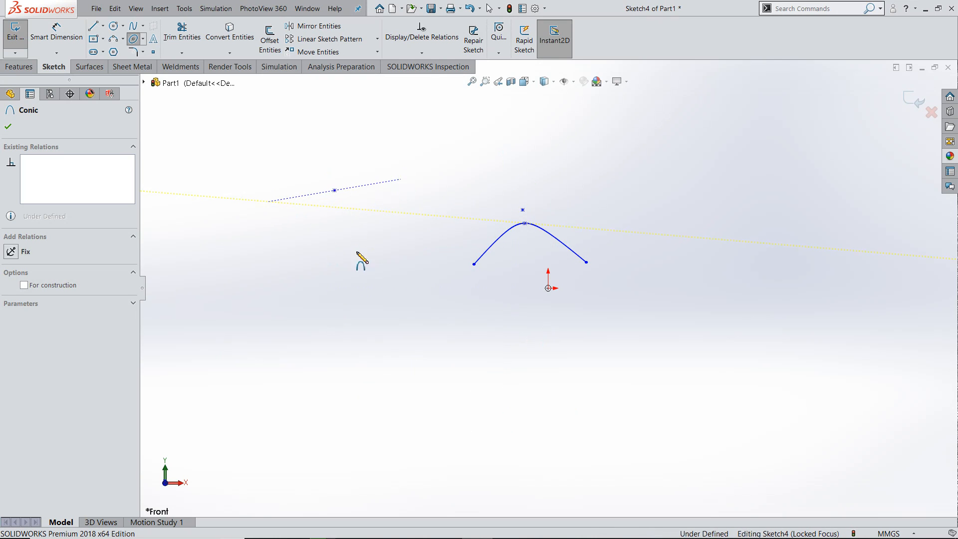
pyautogui.click(379, 303)
pyautogui.press('Escape')
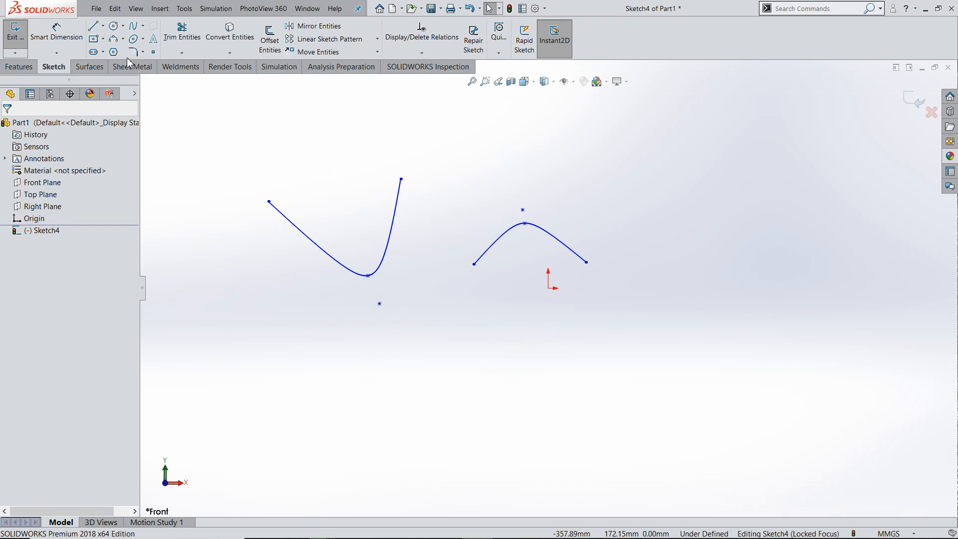
# Step: Delete both conics from the sketch
pyautogui.click(143, 40)
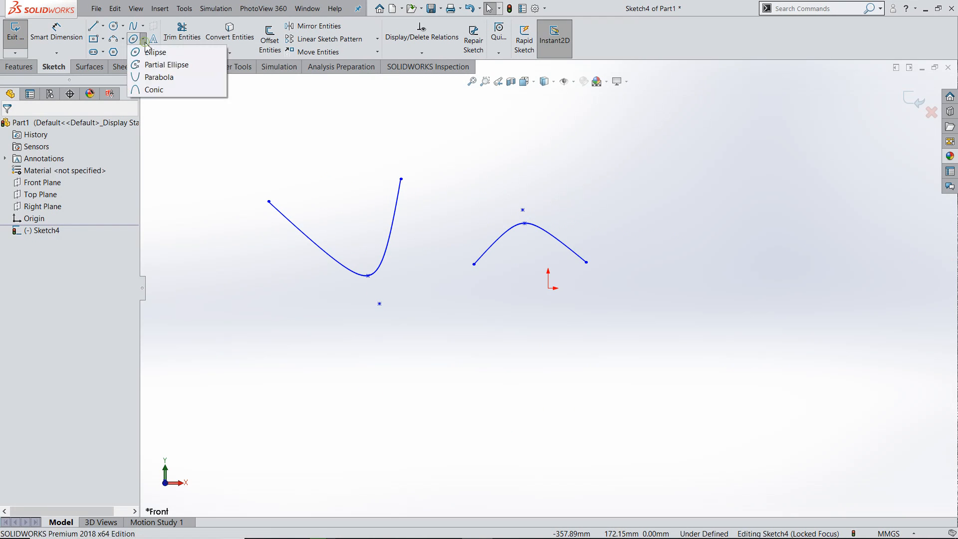
pyautogui.click(224, 144)
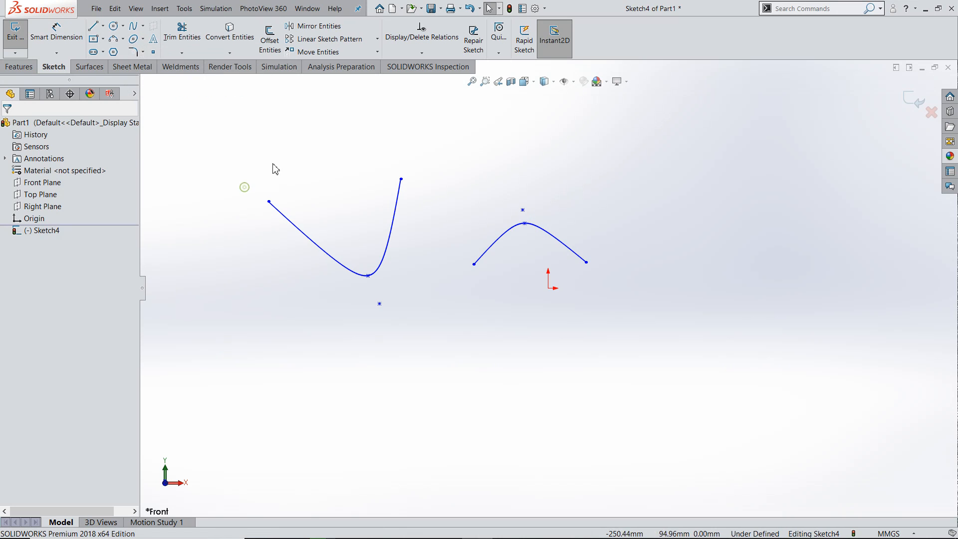
pyautogui.moveTo(236, 131); pyautogui.dragTo(654, 356)
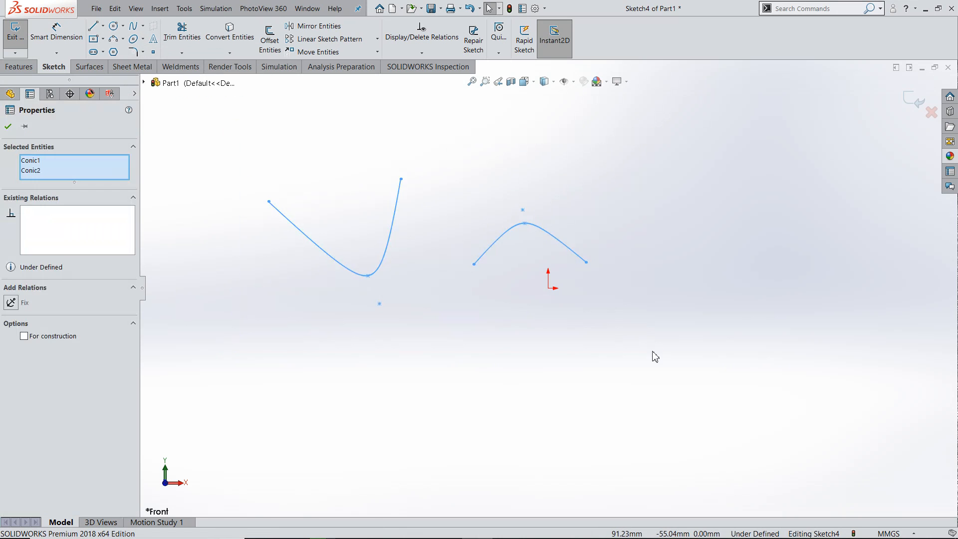
pyautogui.press('Delete')
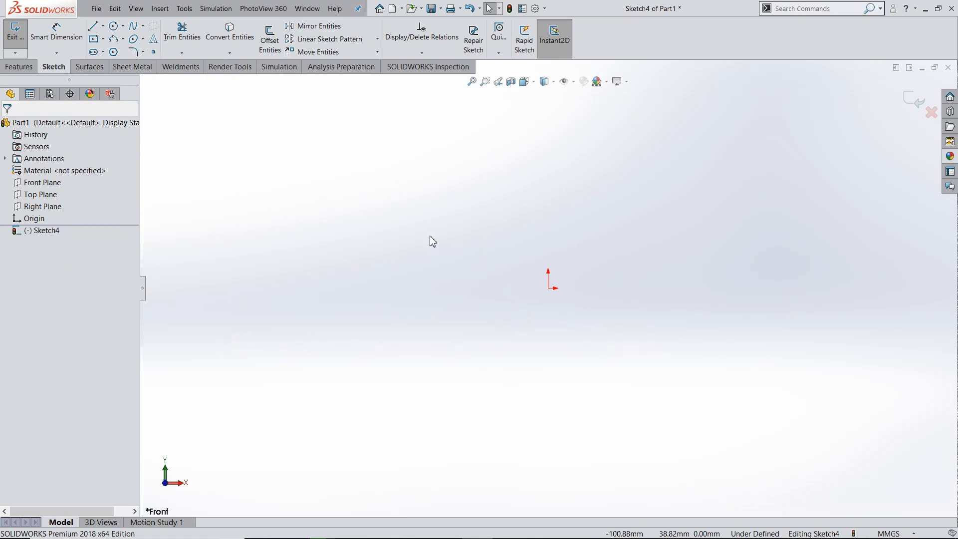
# Step: Sketch a center rectangle about 227 mm wide and 116 mm high, centred on the origin
pyautogui.click(94, 40)
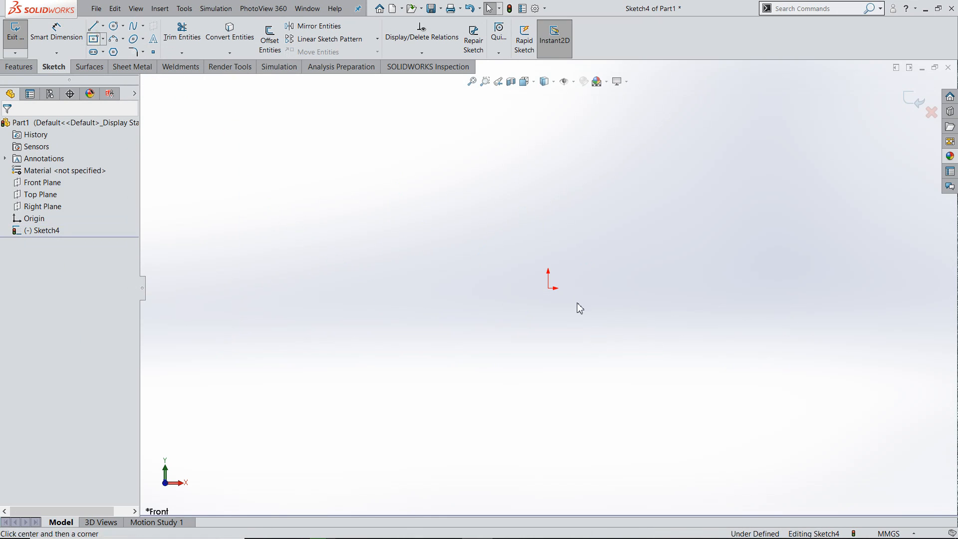
pyautogui.click(547, 287)
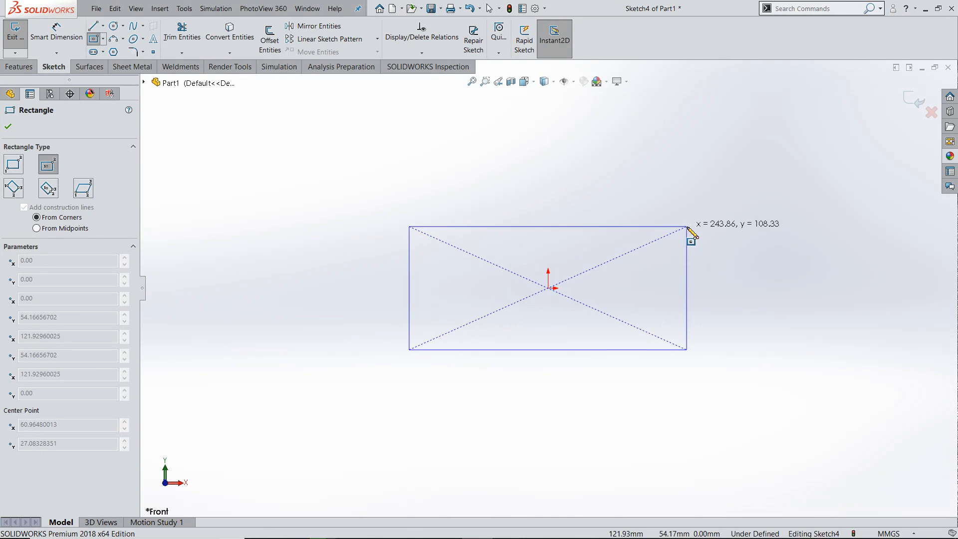
pyautogui.click(677, 223)
pyautogui.scroll(5, 310, 346)
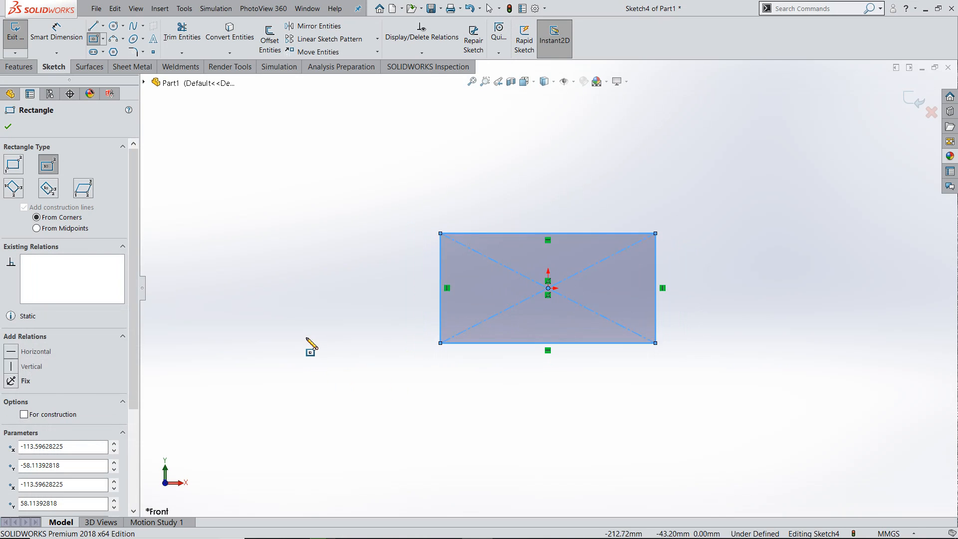
pyautogui.scroll(-5, 549, 282)
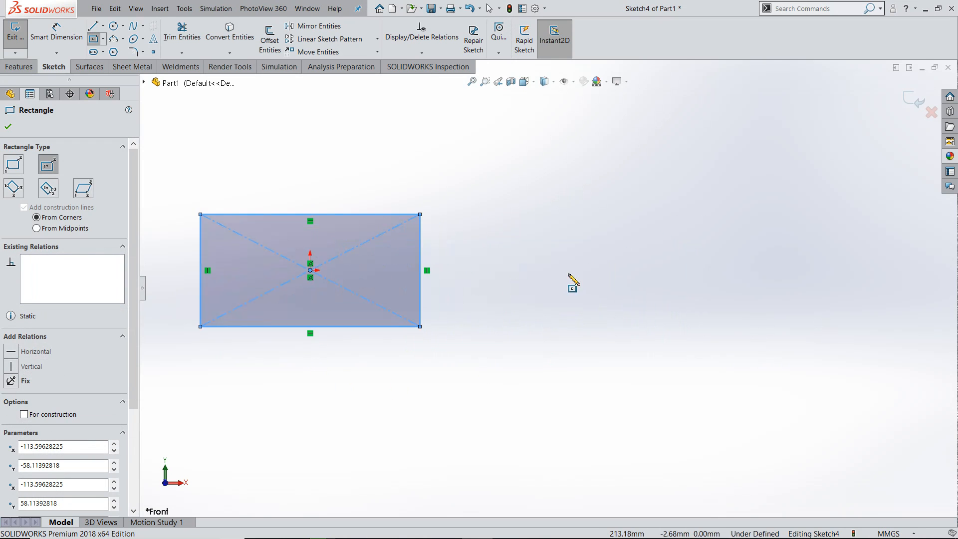
pyautogui.scroll(2, 593, 295)
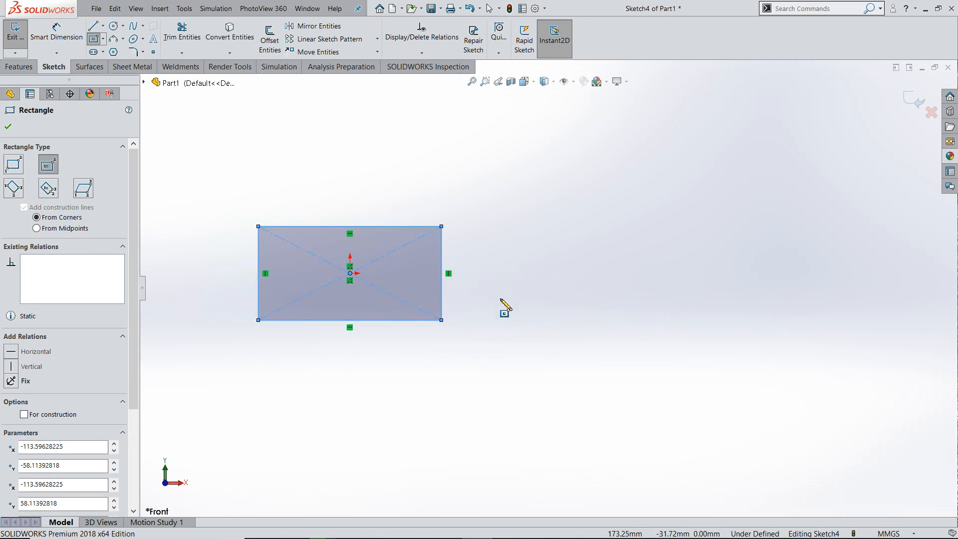
pyautogui.scroll(2, 449, 306)
pyautogui.scroll(-5, 462, 274)
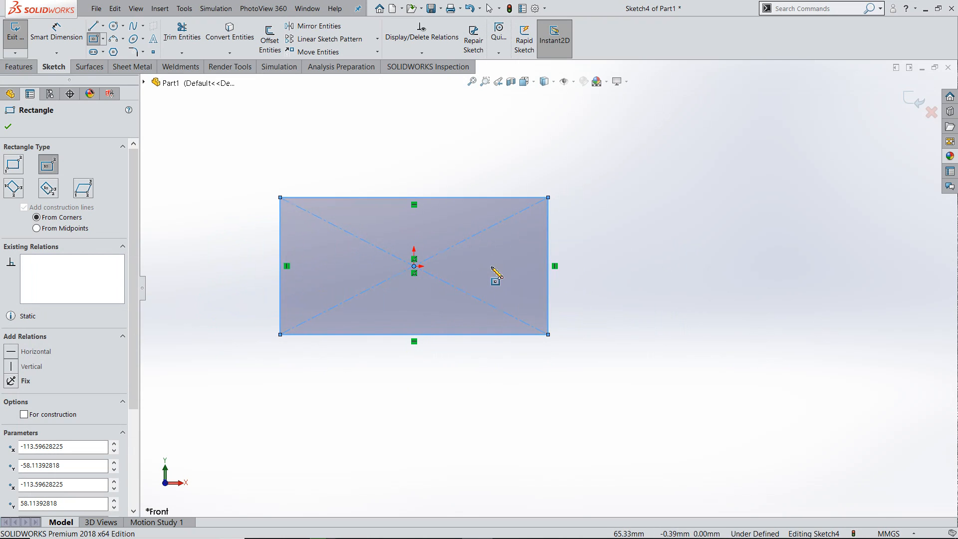
pyautogui.press('Escape')
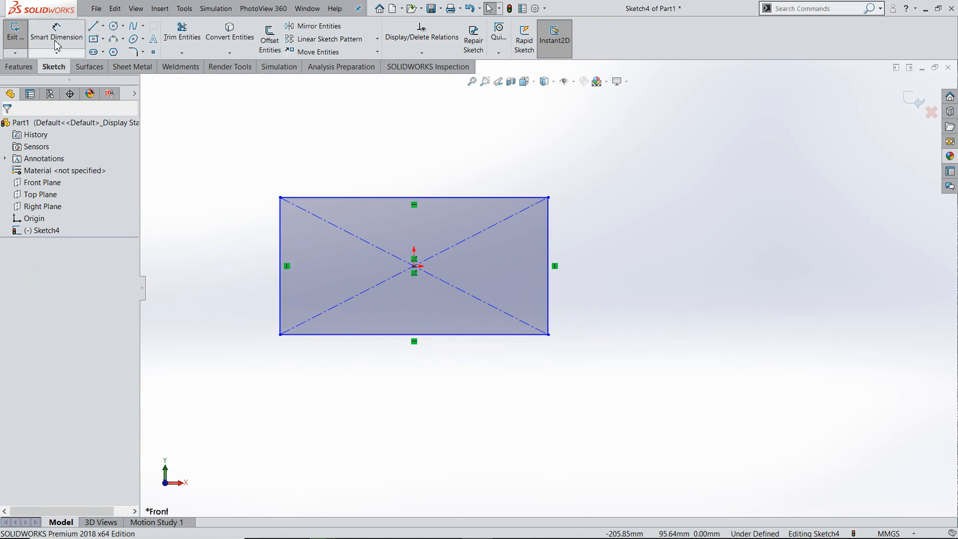
# Step: Dimension the rectangle's top edge and set its width to 200 mm
pyautogui.click(56, 44)
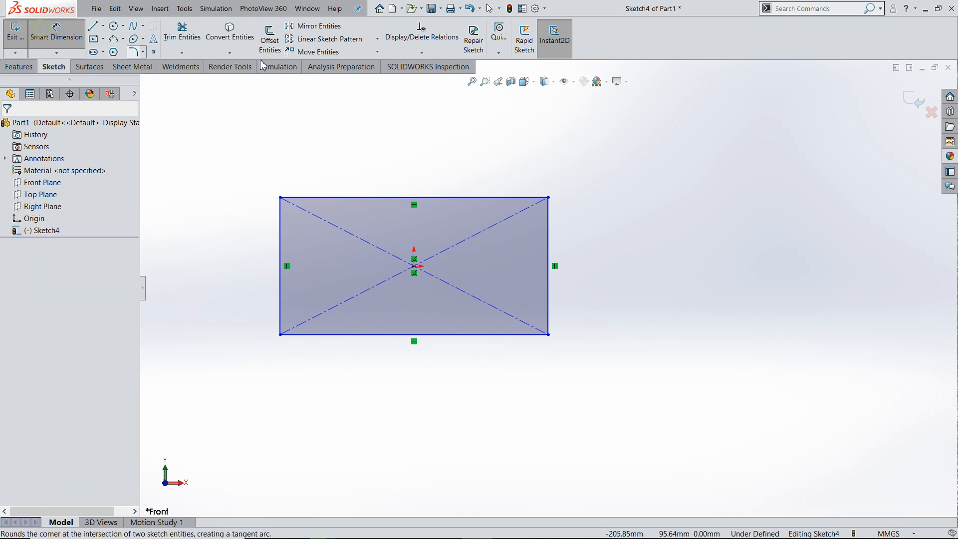
pyautogui.click(434, 172)
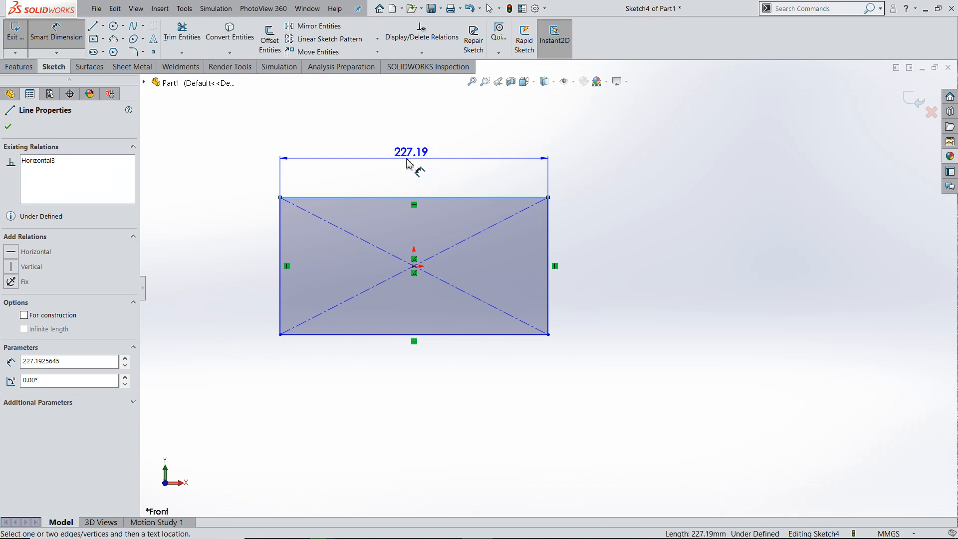
pyautogui.click(409, 183)
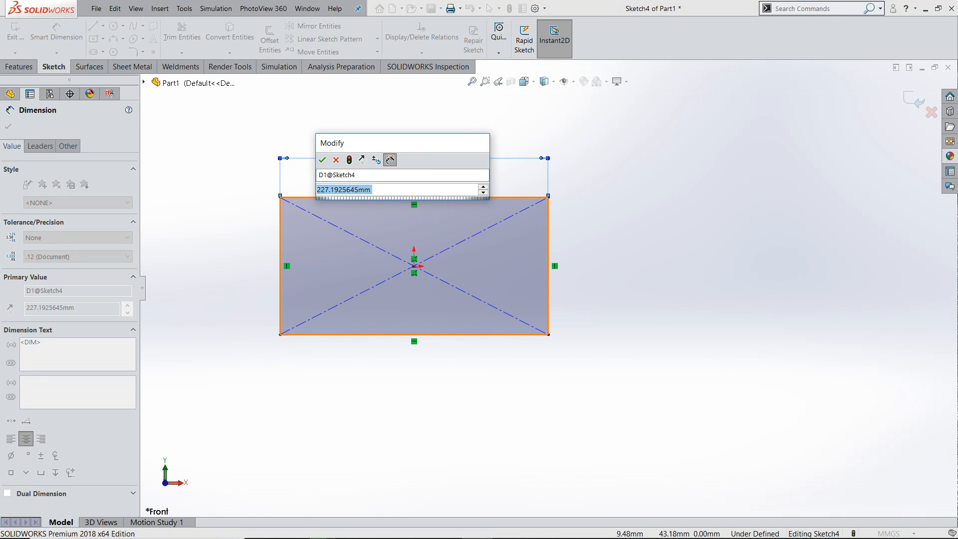
pyautogui.write('200')
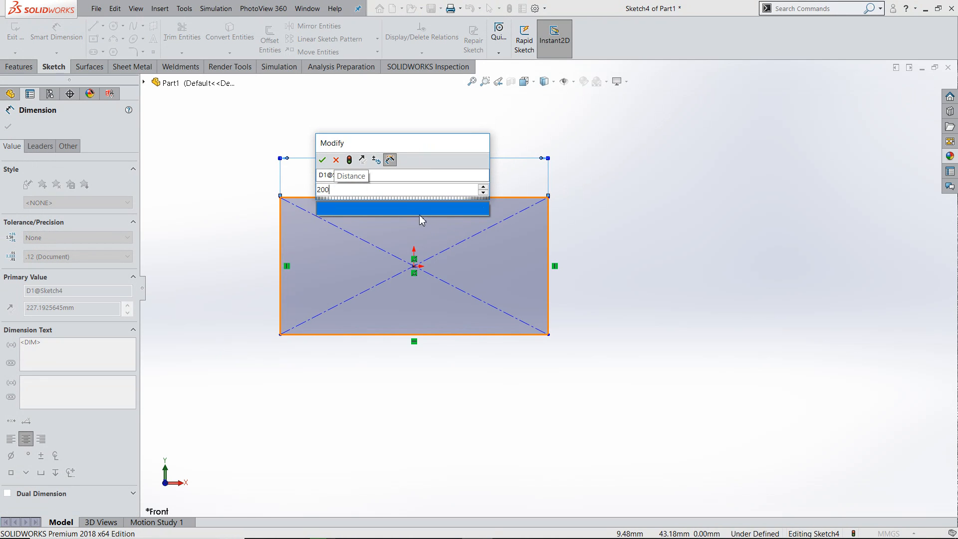
pyautogui.click(322, 159)
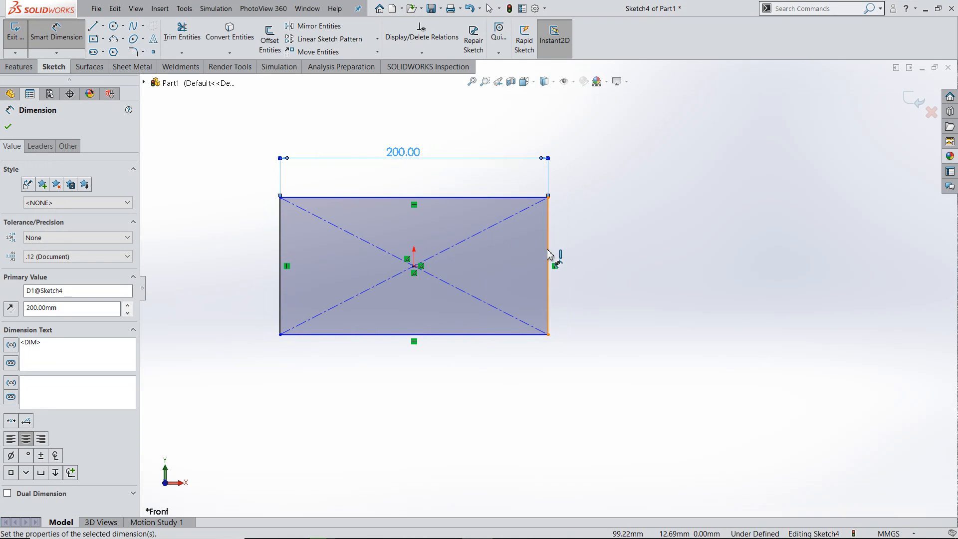
# Step: Dimension the rectangle's right edge and set its height to 150 mm
pyautogui.click(547, 253)
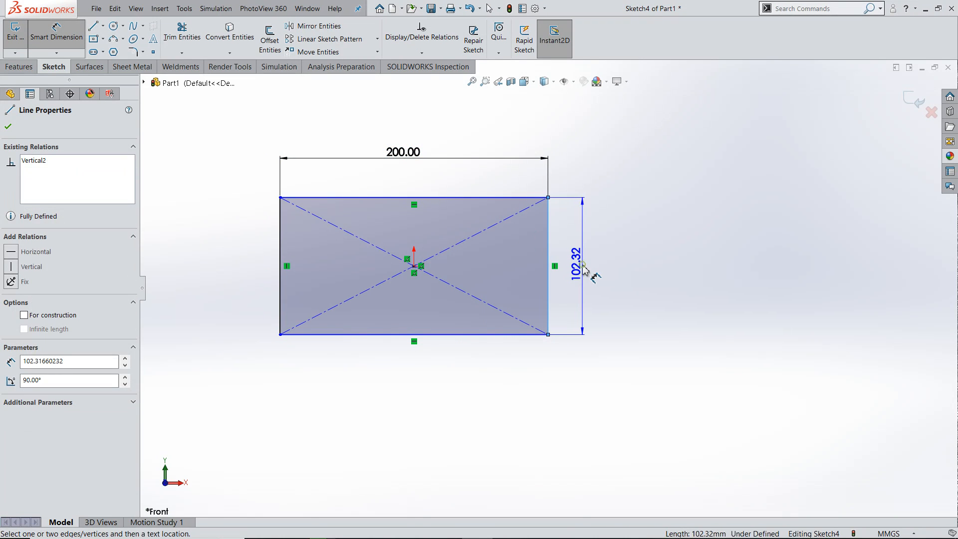
pyautogui.click(583, 268)
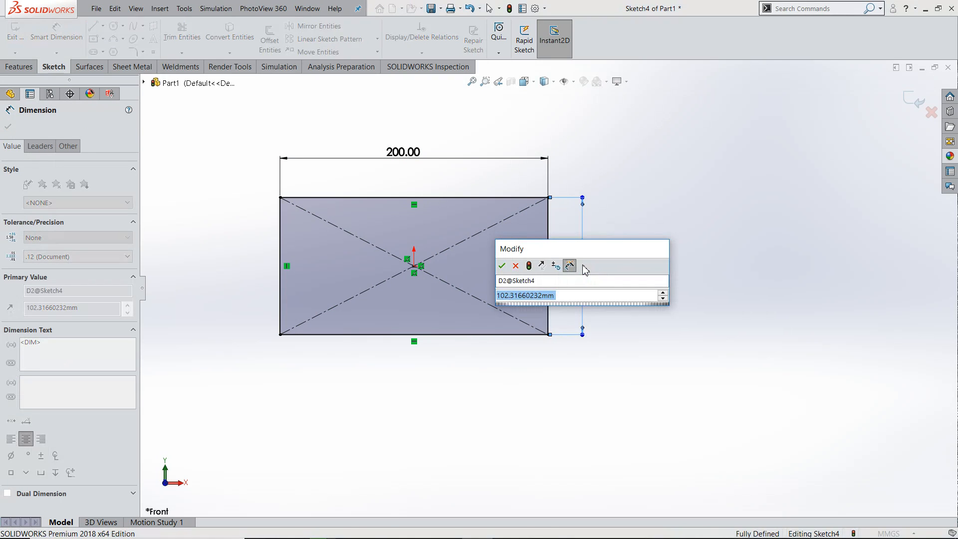
pyautogui.write('150')
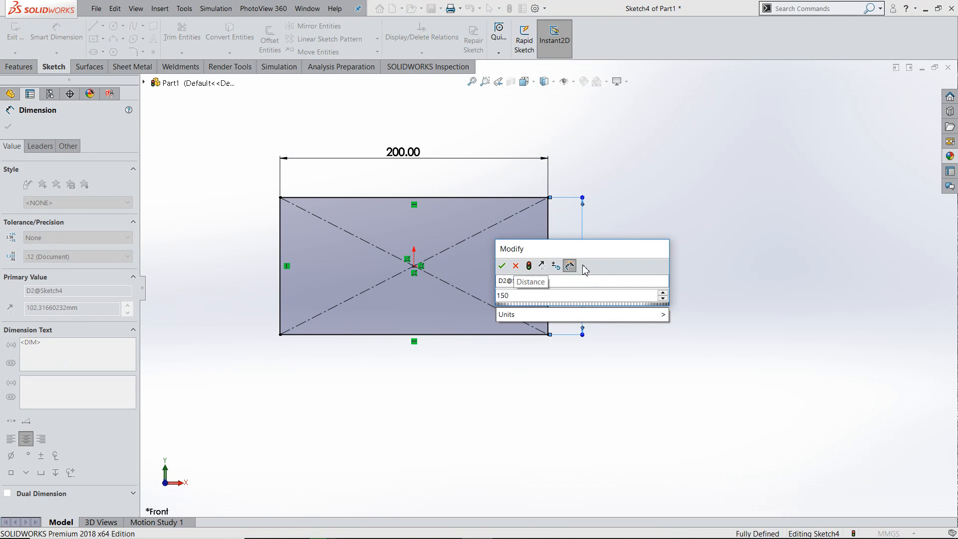
pyautogui.press('Return')
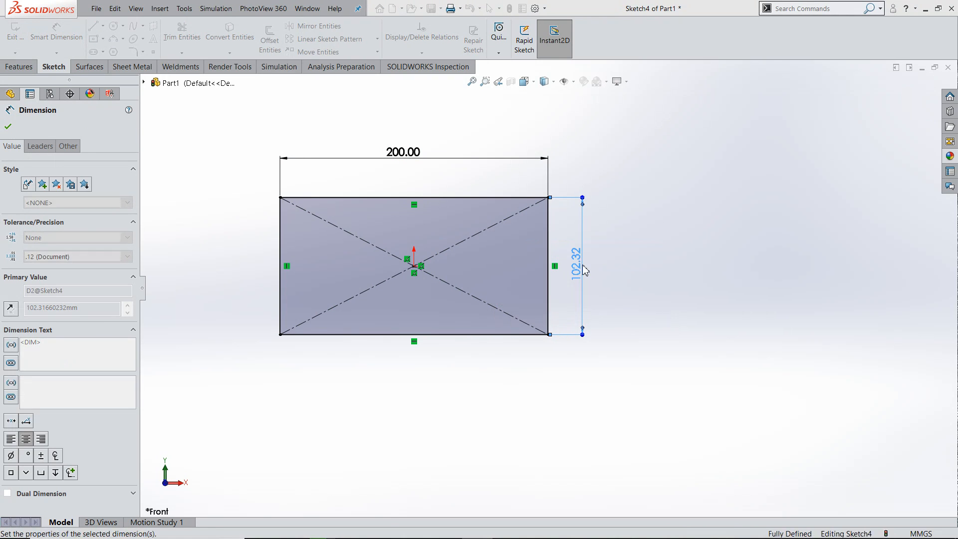
pyautogui.scroll(3, 595, 279)
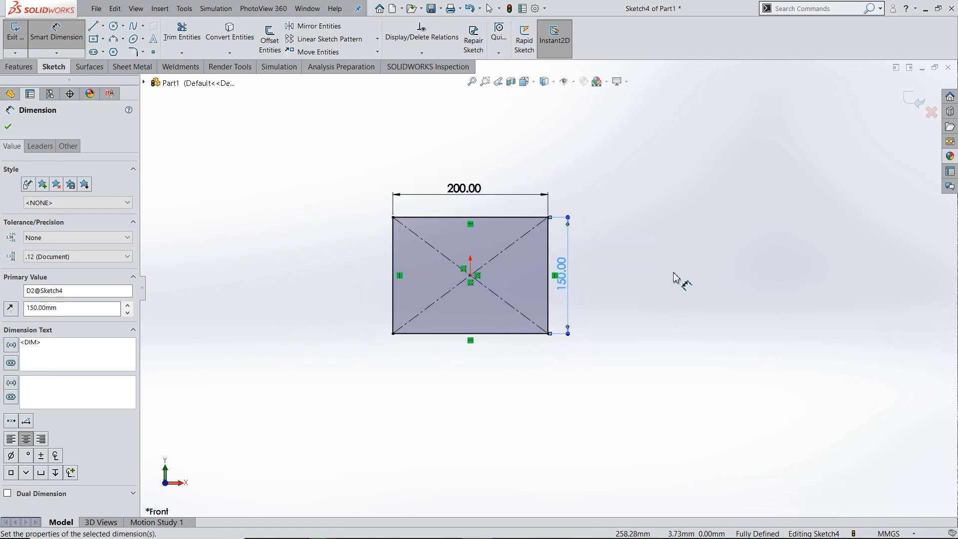
pyautogui.scroll(-1, 676, 277)
pyautogui.press('Escape')
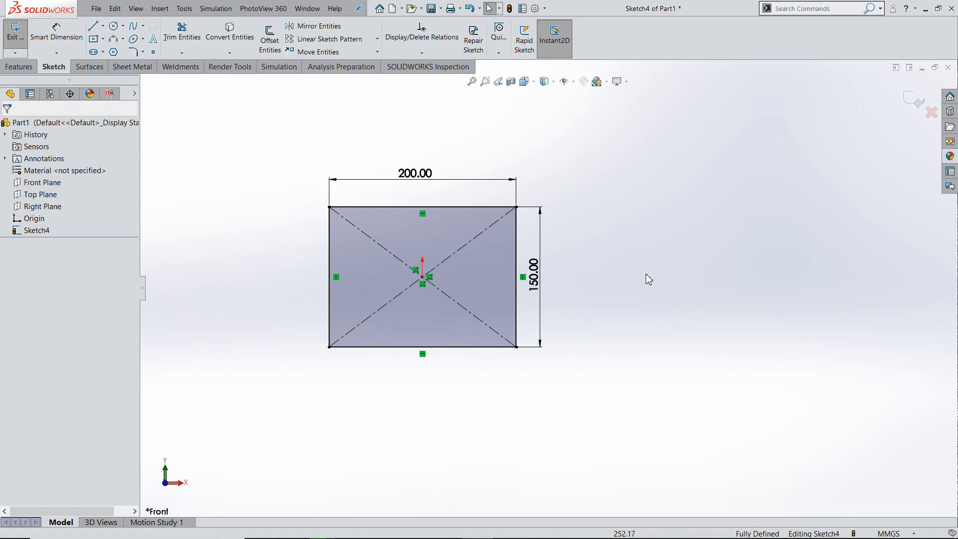
# Step: Sketch a second center rectangle about 163 by 139 mm, level with the origin and about 428 mm to its right
pyautogui.scroll(1, 622, 294)
pyautogui.scroll(-1, 621, 291)
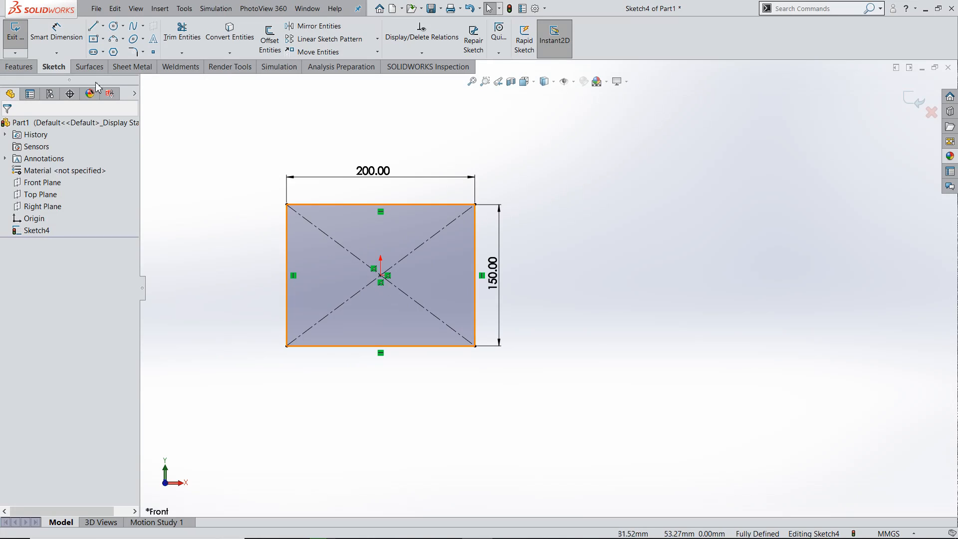
pyautogui.click(93, 40)
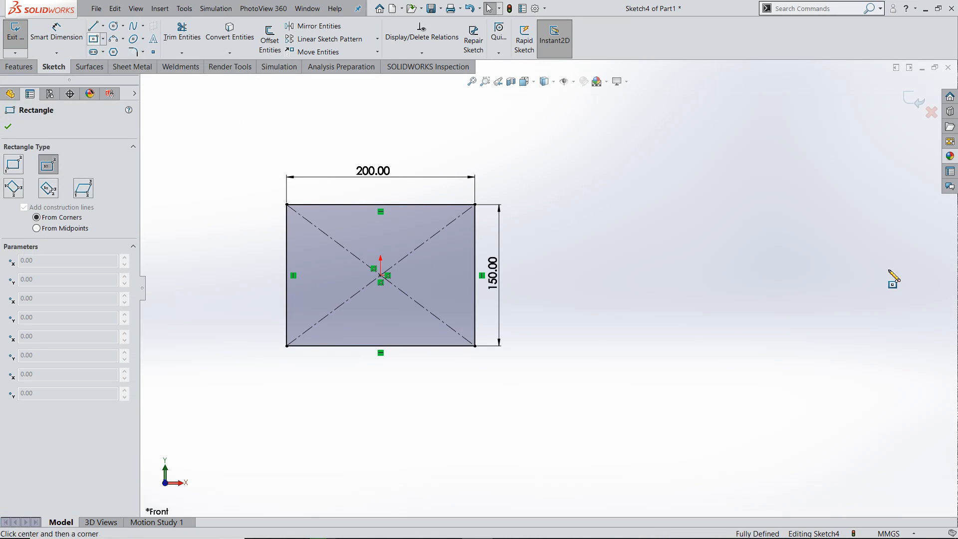
pyautogui.click(783, 275)
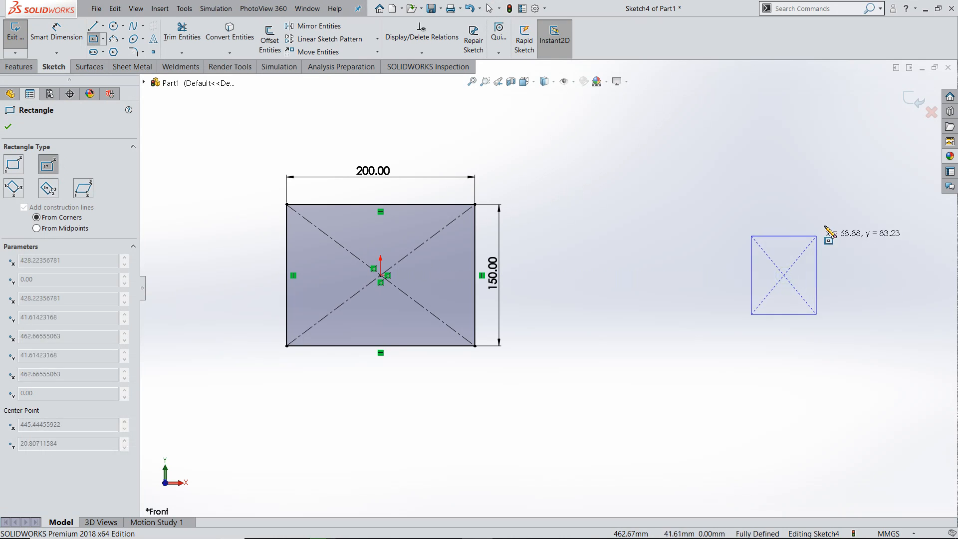
pyautogui.click(860, 210)
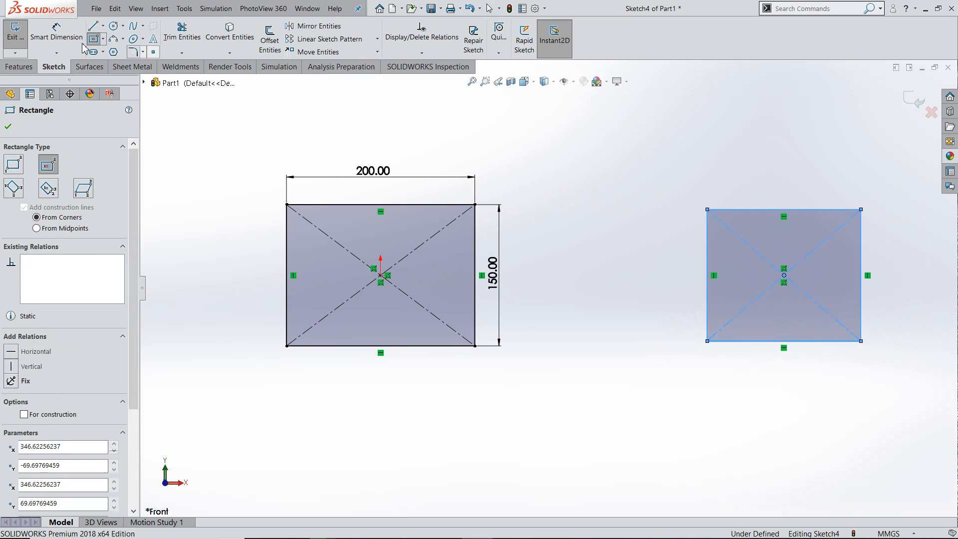
# Step: Dimension the top edge of the second rectangle and set its width to 200 mm
pyautogui.click(57, 30)
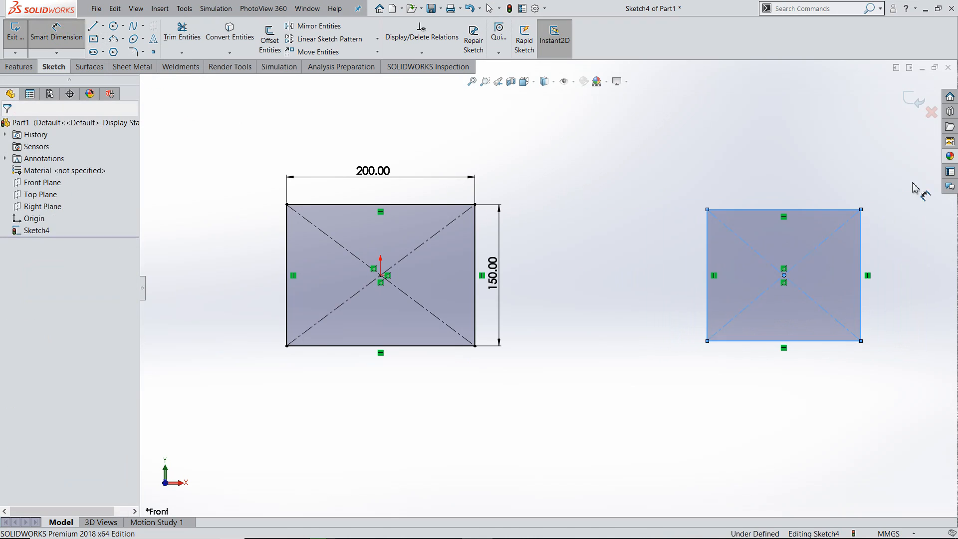
pyautogui.click(793, 188)
pyautogui.click(789, 188)
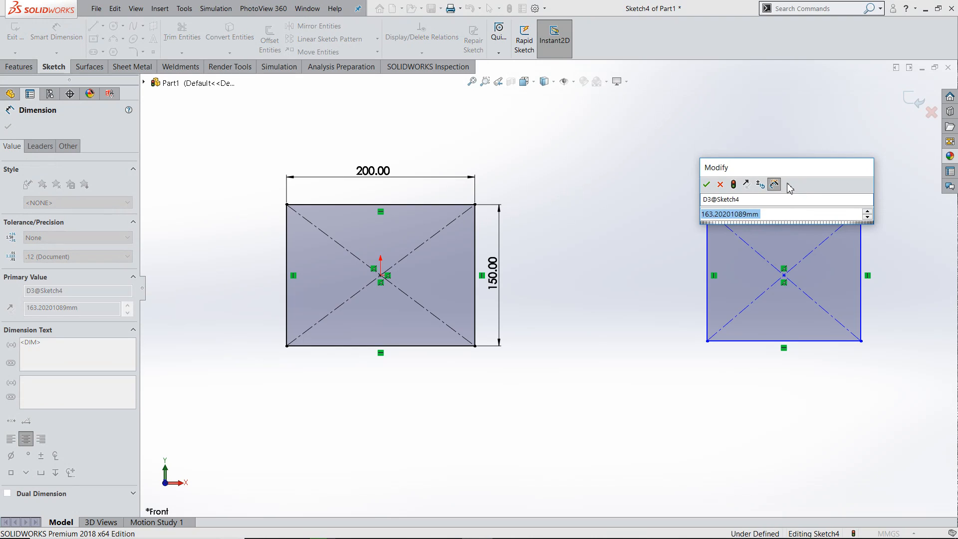
pyautogui.write('200')
pyautogui.press('Return')
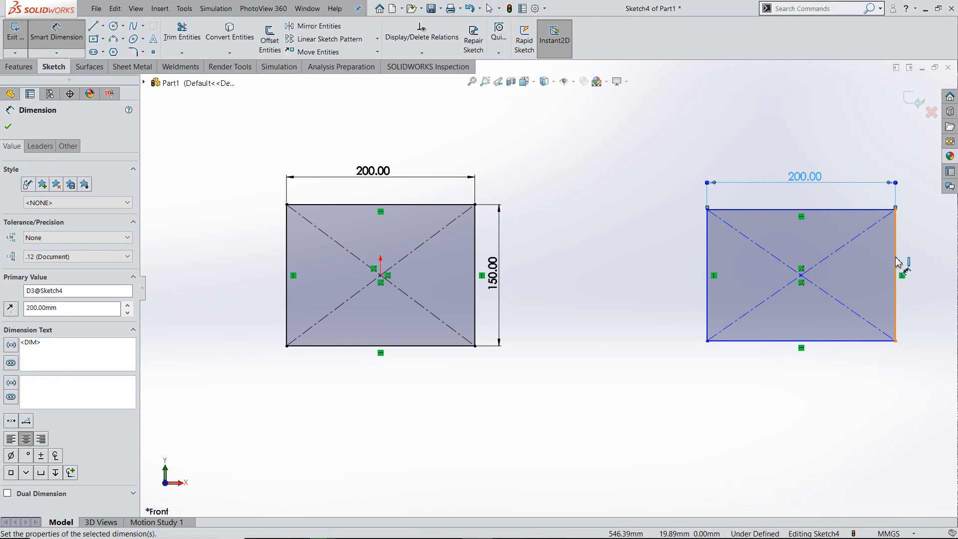
# Step: Dimension the right edge of the second rectangle and set its height to 100 mm
pyautogui.click(916, 255)
pyautogui.click(917, 257)
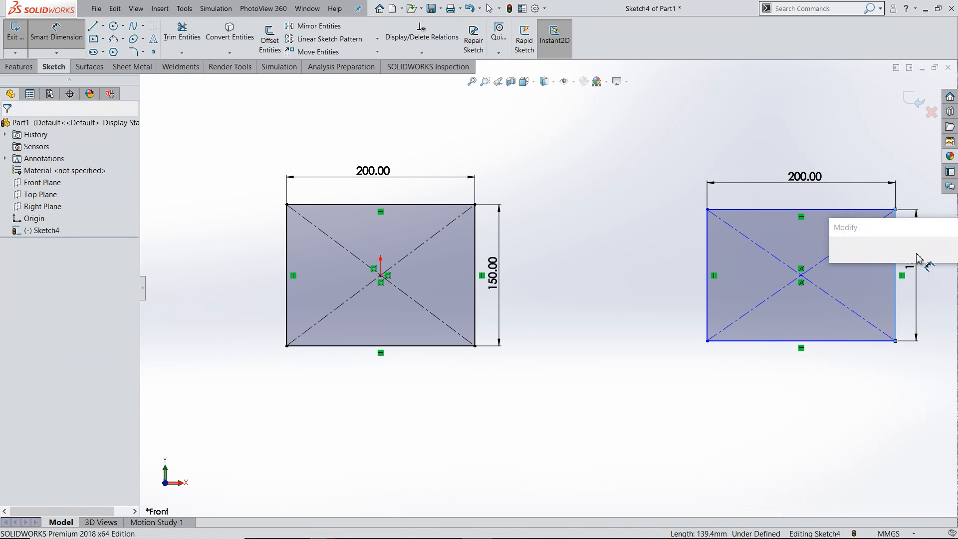
pyautogui.write('150')
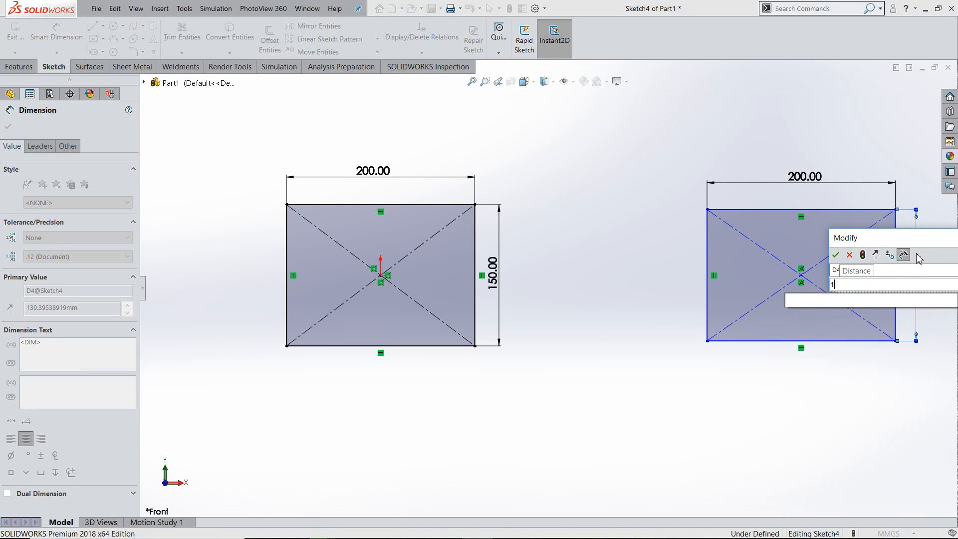
pyautogui.press('Return')
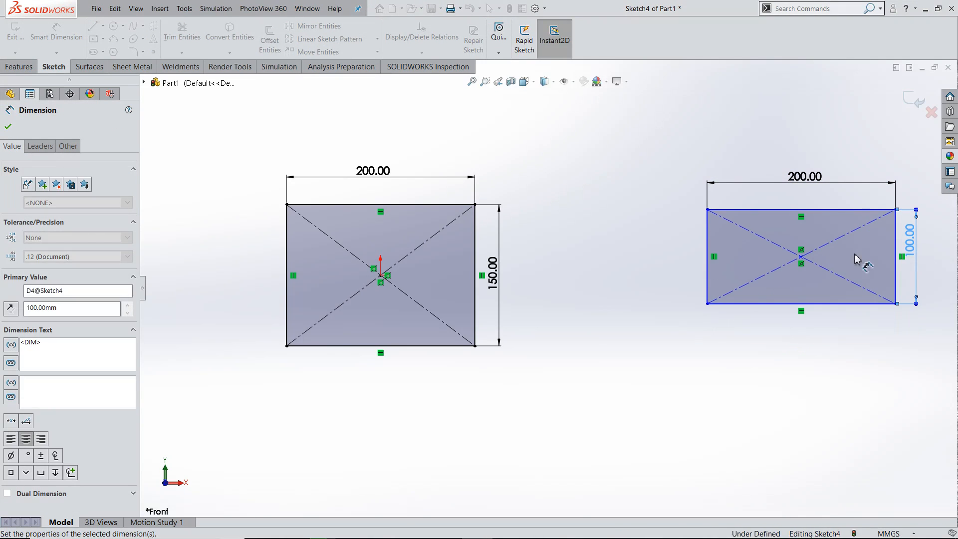
pyautogui.click(7, 128)
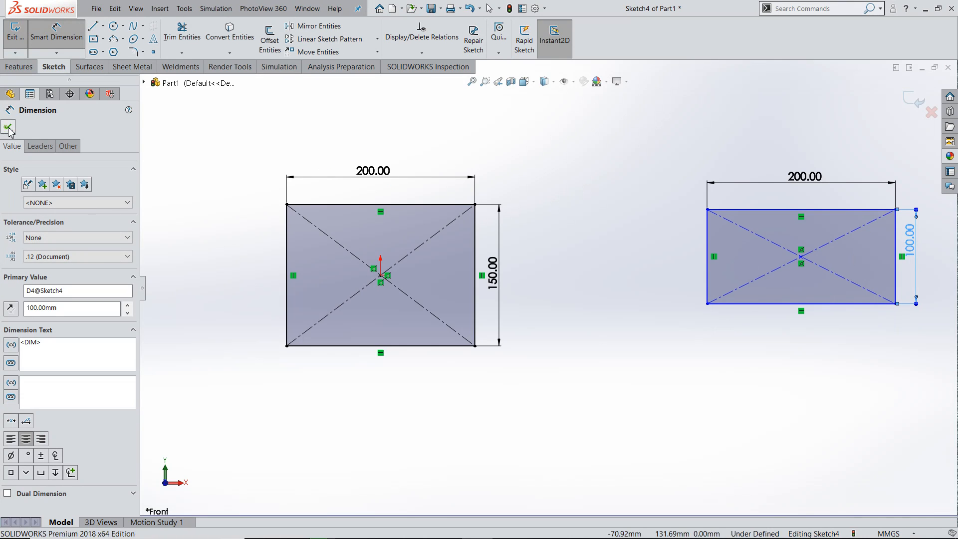
# Step: Apply 20 mm sketch fillets to all four corners of the rectangle centred on the origin
pyautogui.press('f')
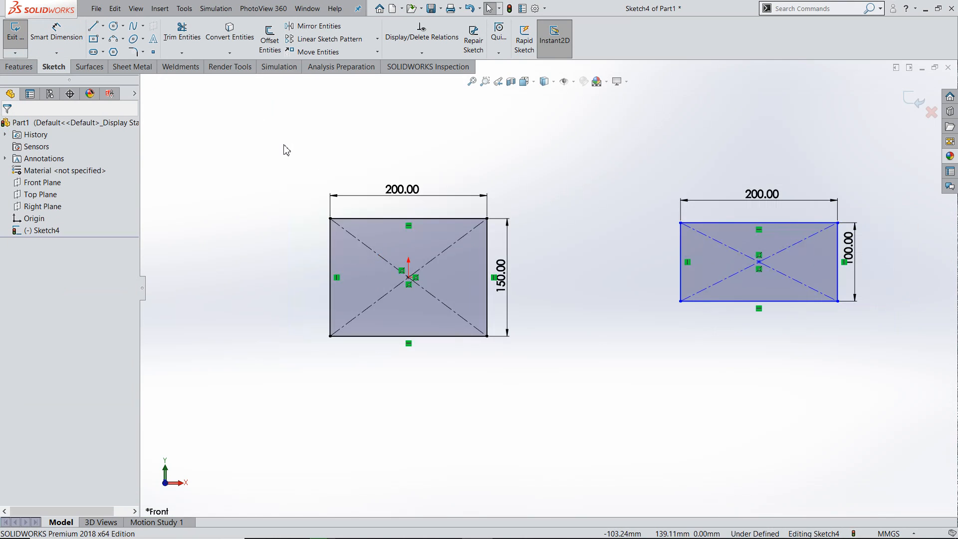
pyautogui.click(134, 53)
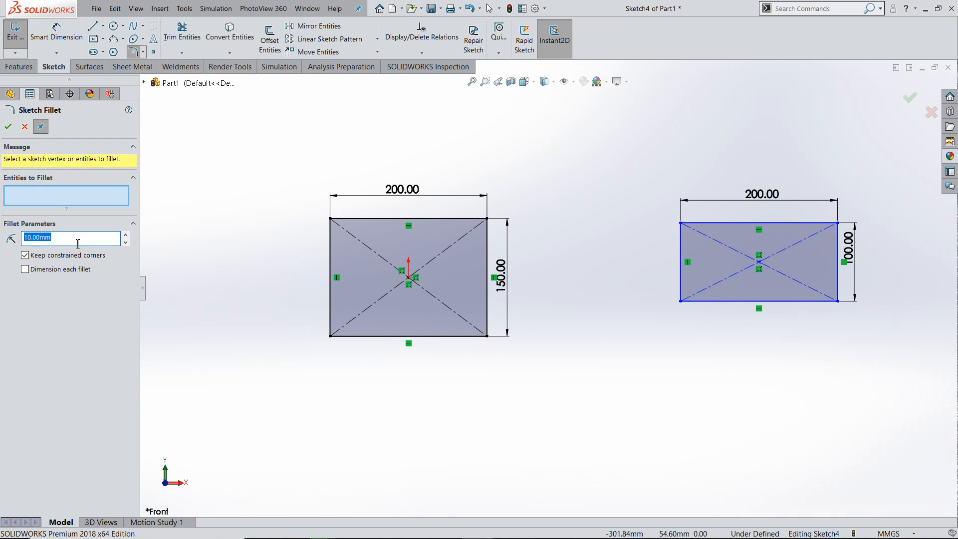
pyautogui.click(55, 238)
pyautogui.write('20')
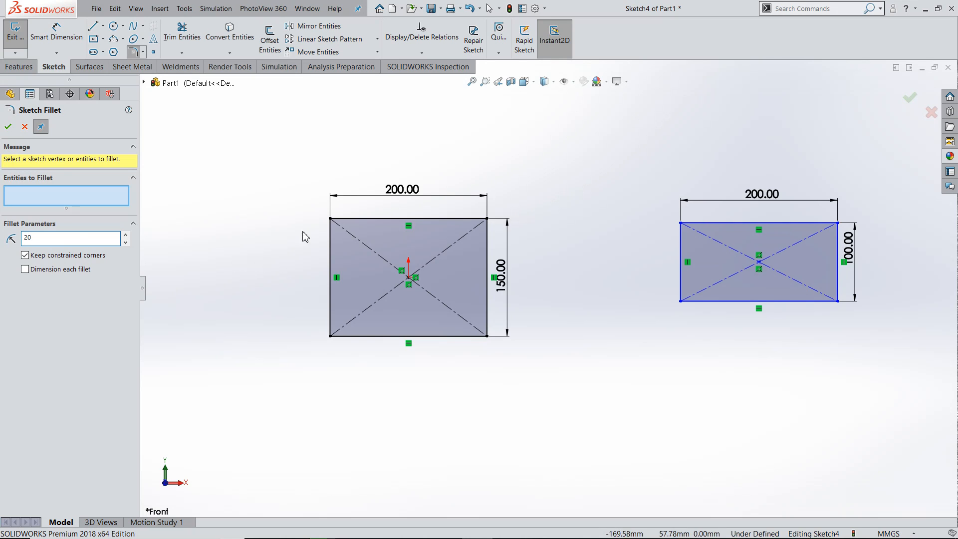
pyautogui.click(330, 220)
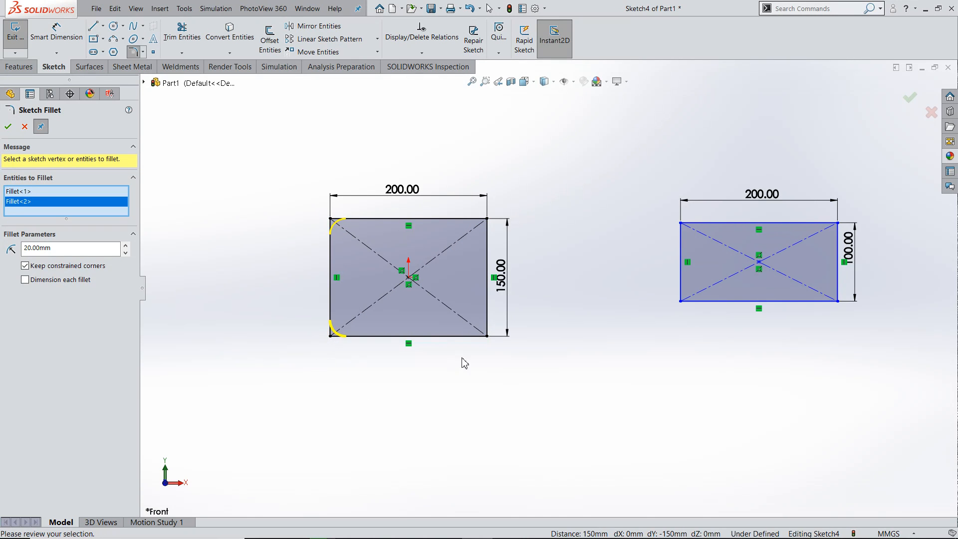
pyautogui.click(460, 219)
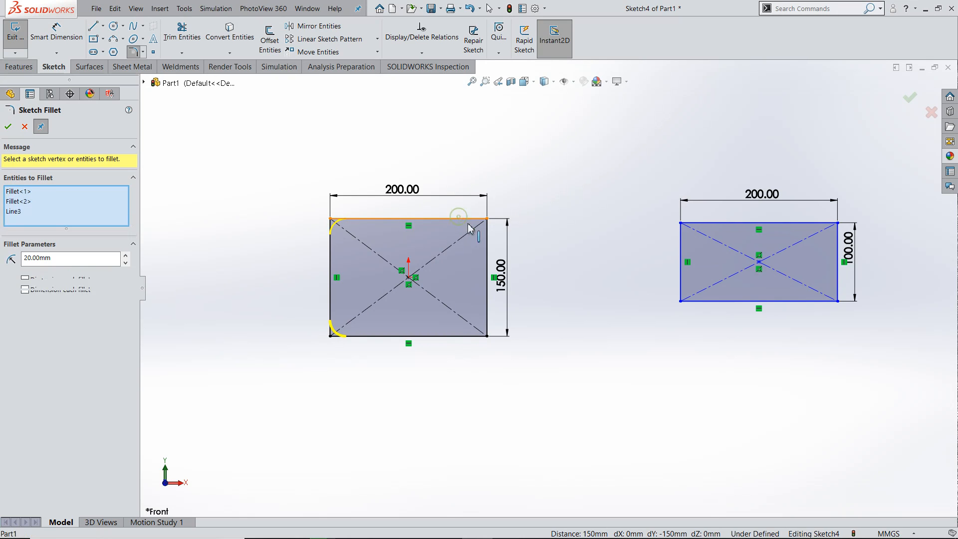
pyautogui.click(487, 245)
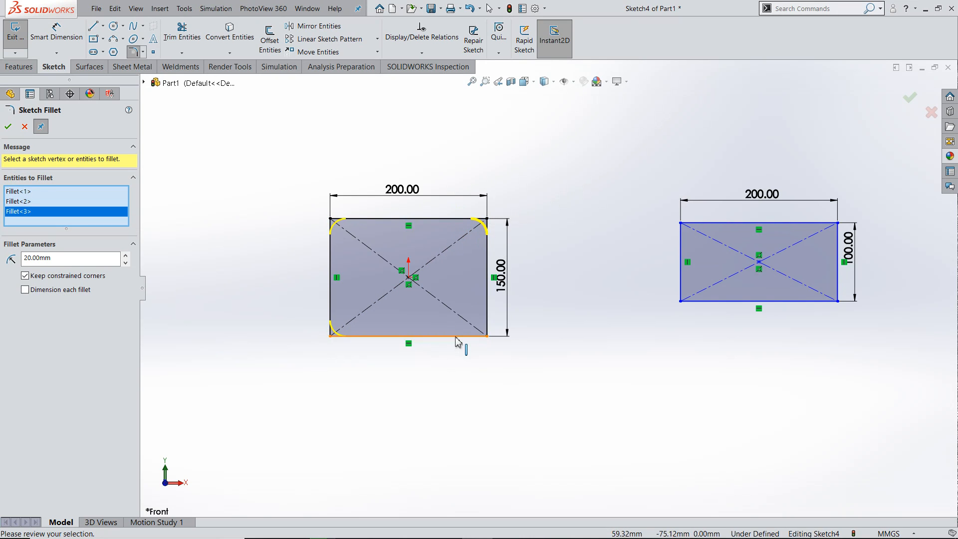
pyautogui.click(456, 337)
pyautogui.click(486, 313)
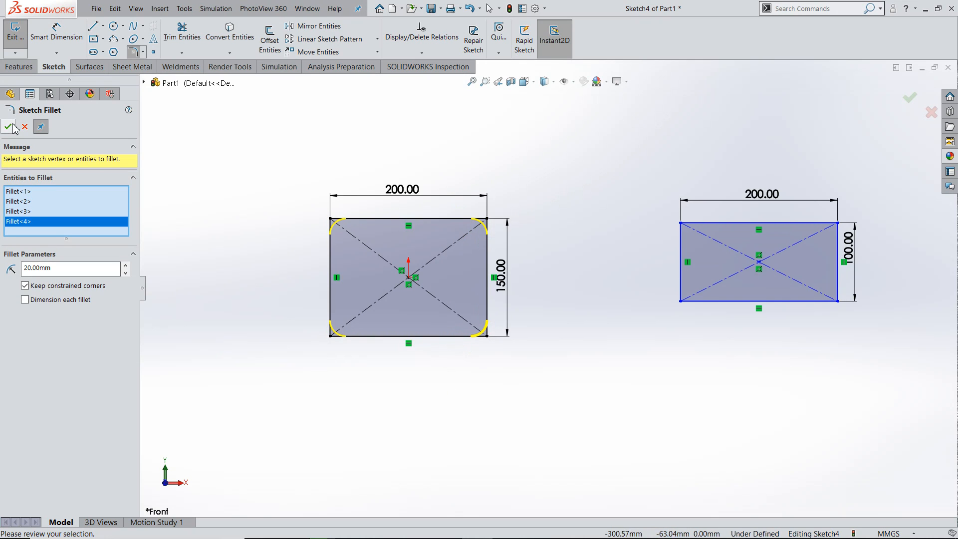
pyautogui.rightClick(372, 303)
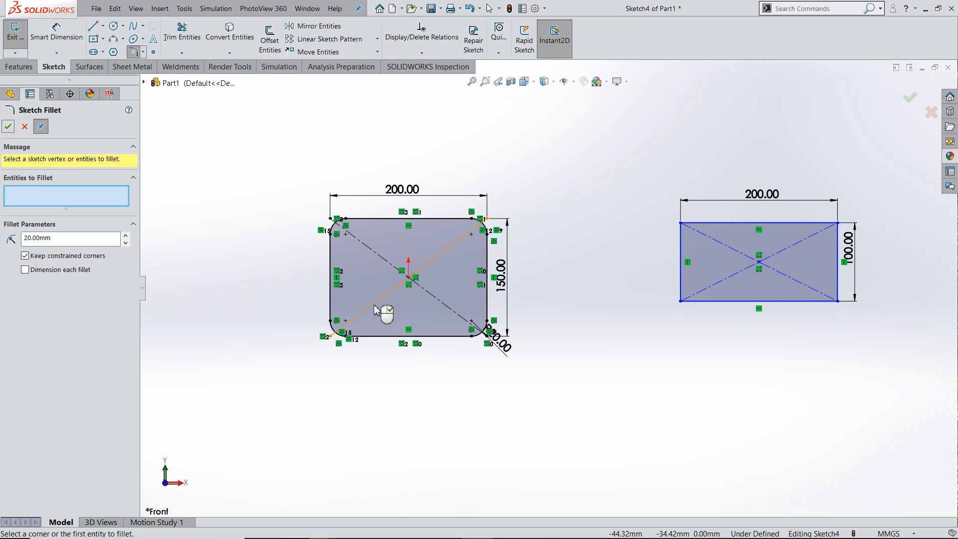
pyautogui.scroll(-3, 474, 299)
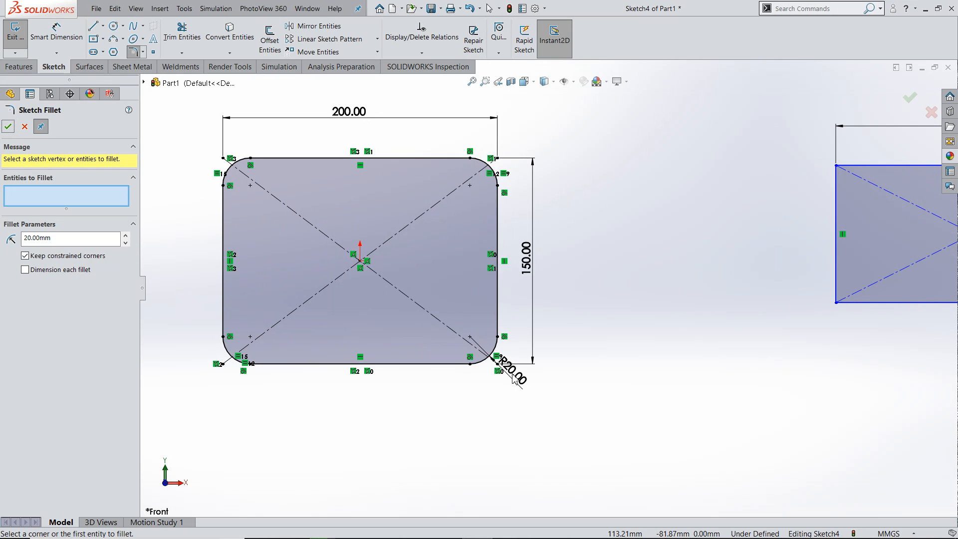
pyautogui.click(9, 127)
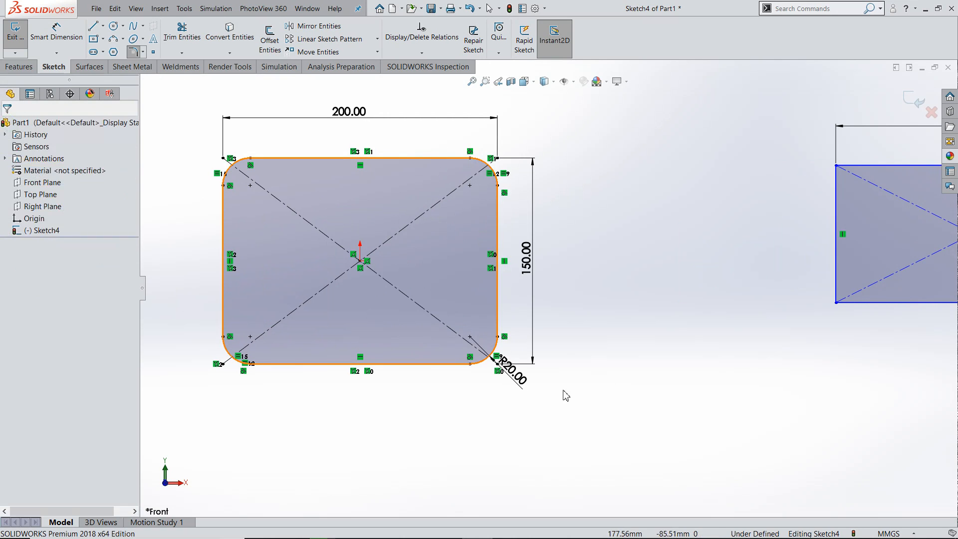
# Step: Set the corner fillet radius of the origin-centred rectangle to 30 mm
pyautogui.doubleClick(514, 378)
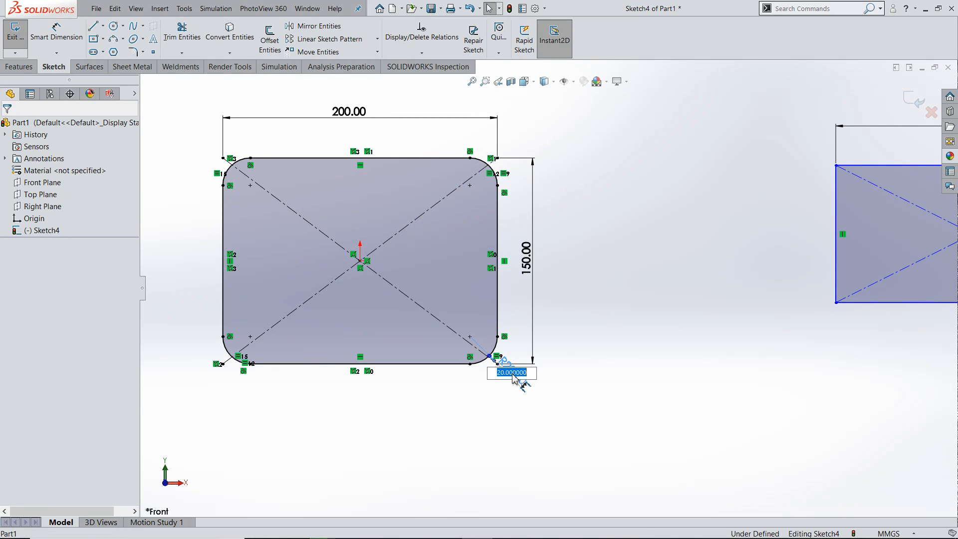
pyautogui.write('30')
pyautogui.press('Return')
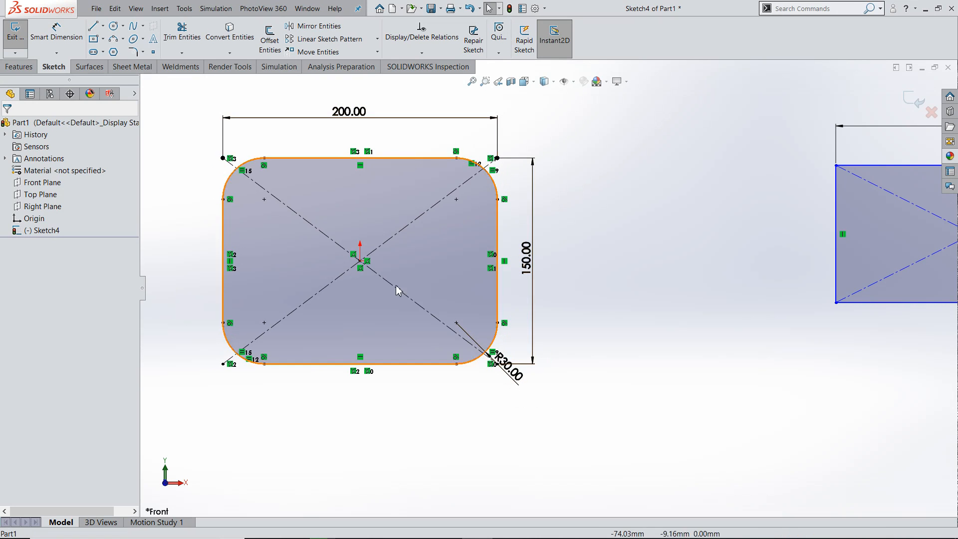
# Step: Set the corner fillet radius of the origin-centred rectangle to 40 mm
pyautogui.doubleClick(518, 377)
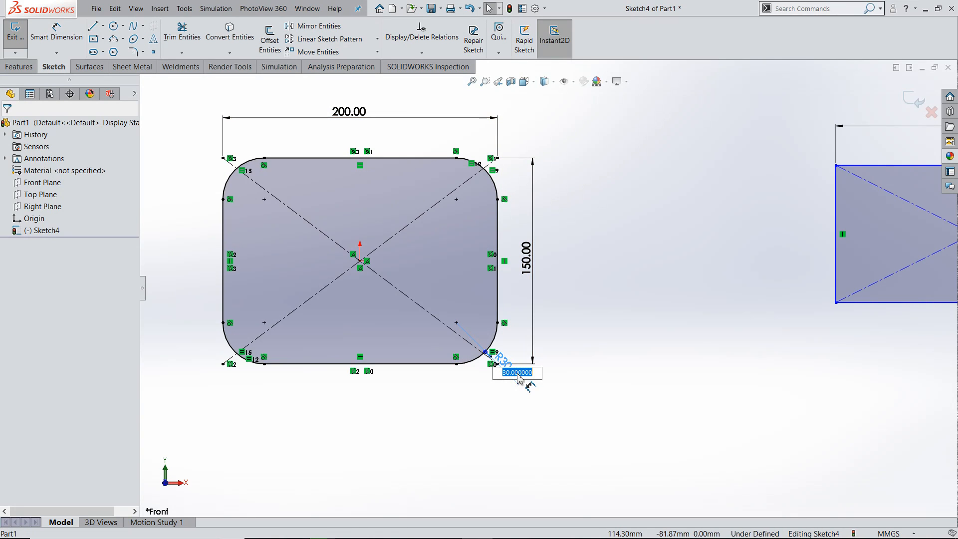
pyautogui.write('40')
pyautogui.press('Return')
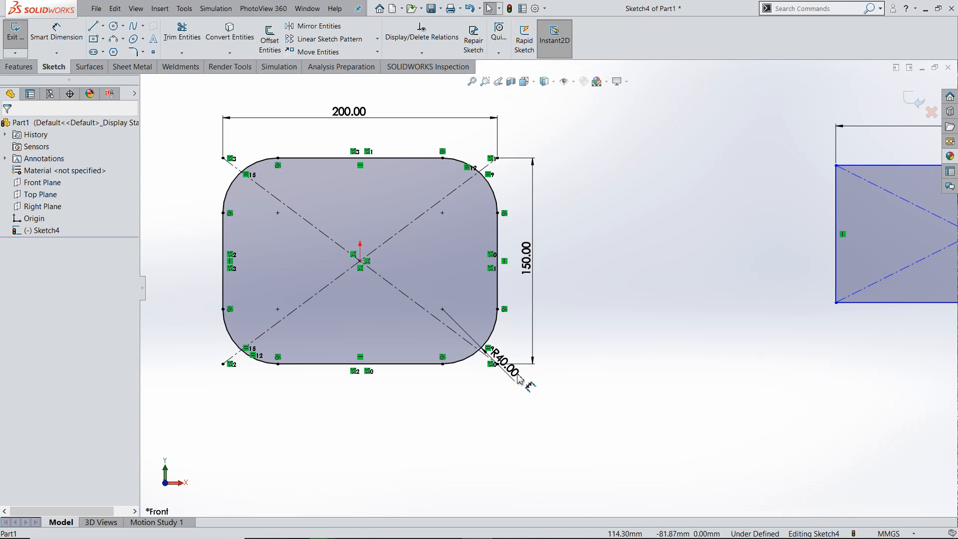
# Step: Apply 30 mm sketch fillets to all four corners of the 200 by 100 mm rectangle, with each fillet dimensioned separately
pyautogui.press('f')
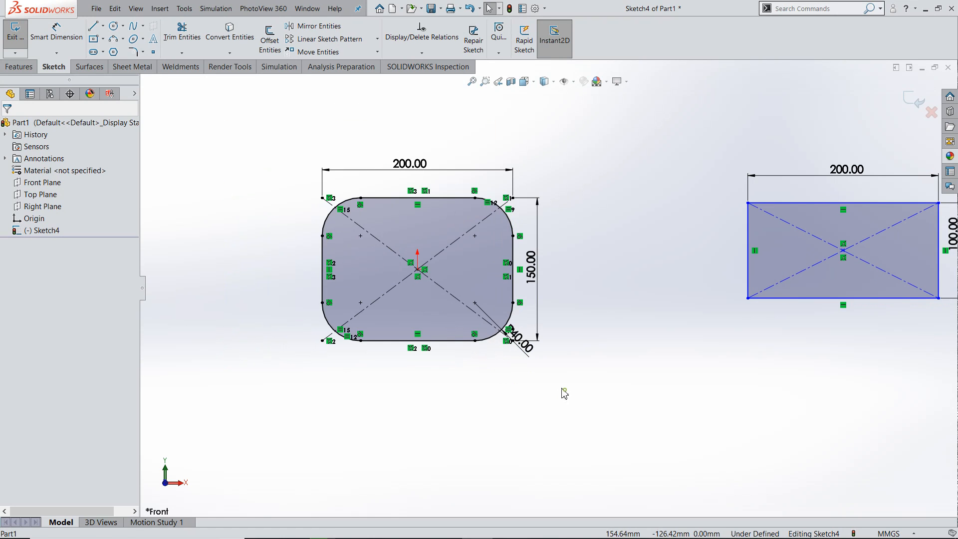
pyautogui.click(133, 52)
pyautogui.scroll(2, 562, 322)
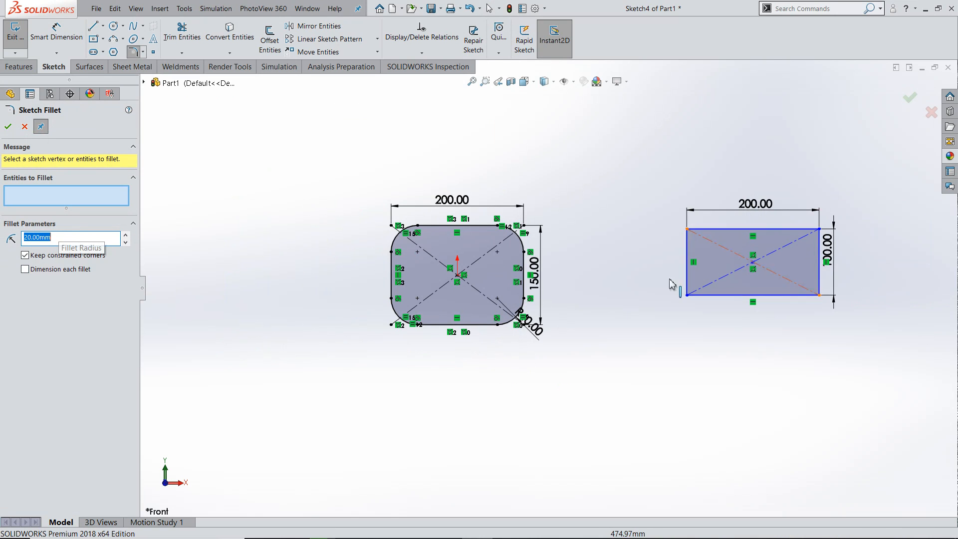
pyautogui.scroll(-1, 669, 285)
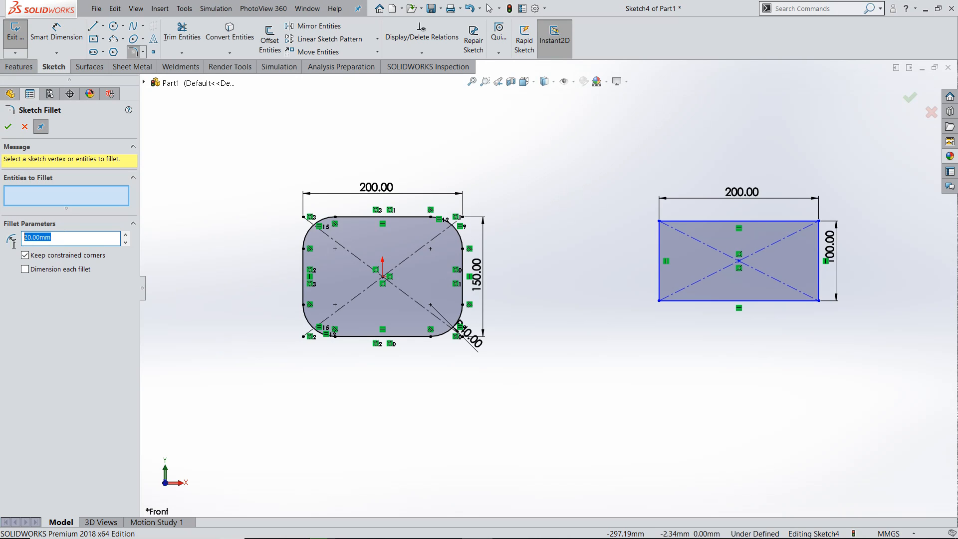
pyautogui.write('30')
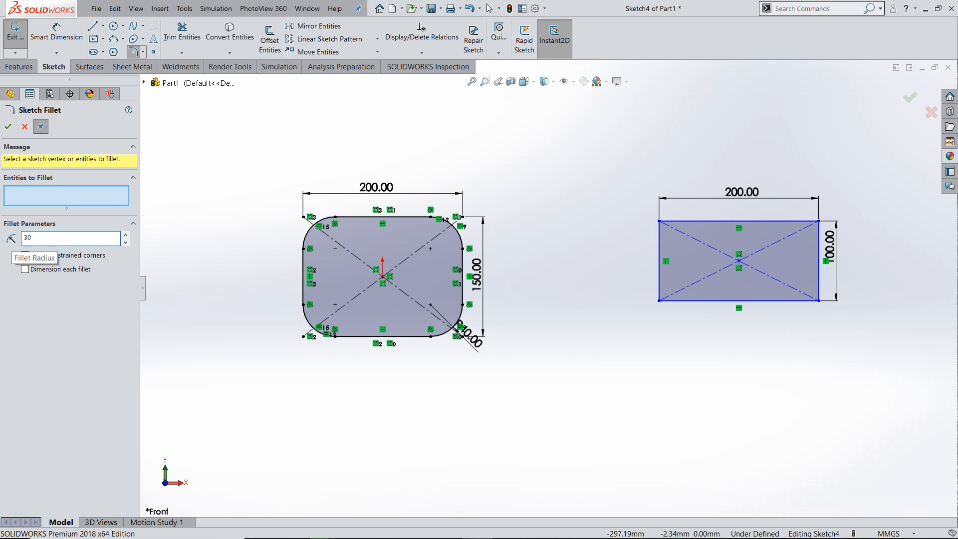
pyautogui.scroll(2, 548, 259)
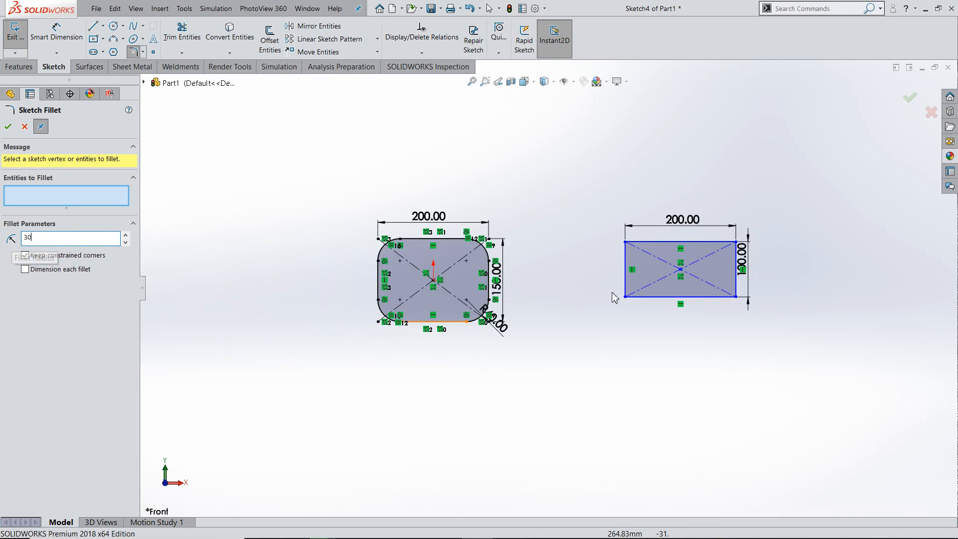
pyautogui.scroll(-2, 777, 243)
pyautogui.scroll(-2, 777, 242)
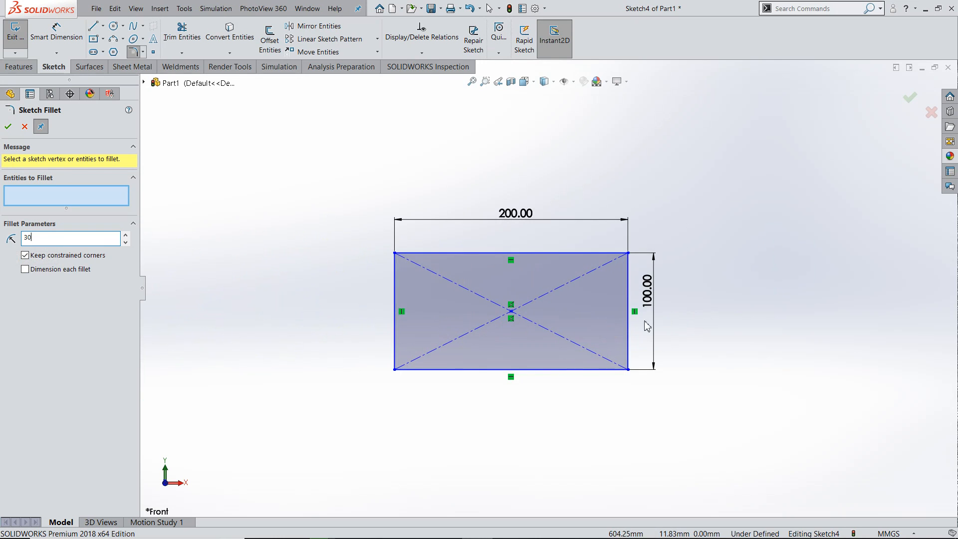
pyautogui.moveTo(337, 220); pyautogui.dragTo(691, 421)
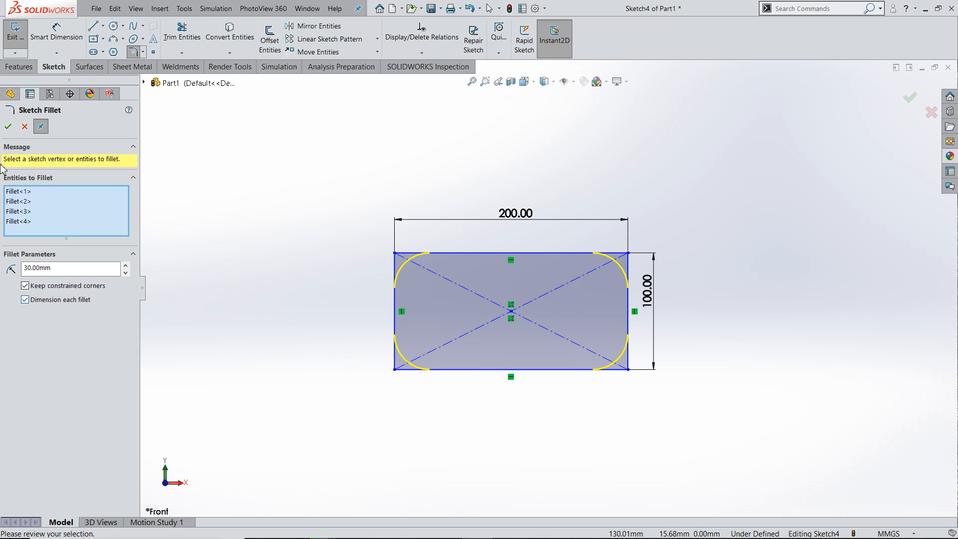
pyautogui.click(9, 127)
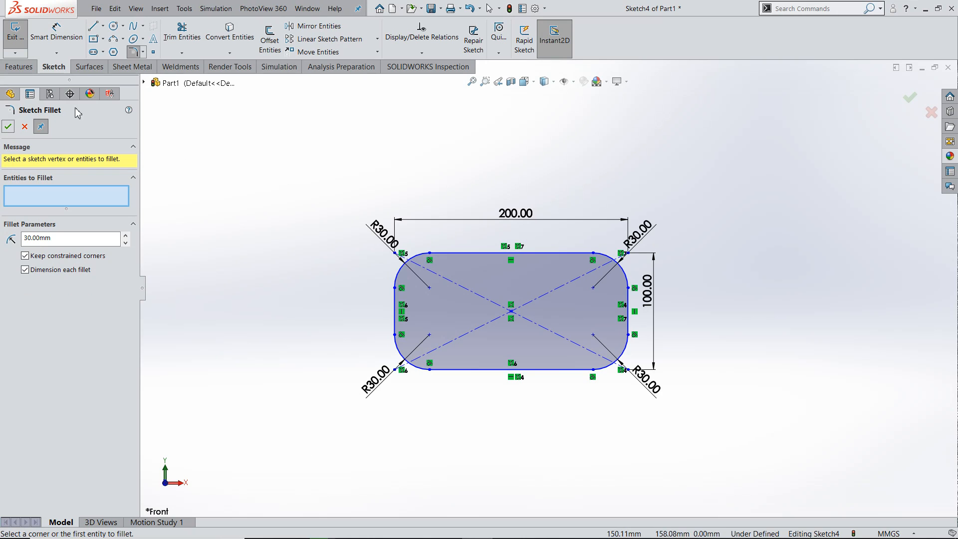
pyautogui.press('Escape')
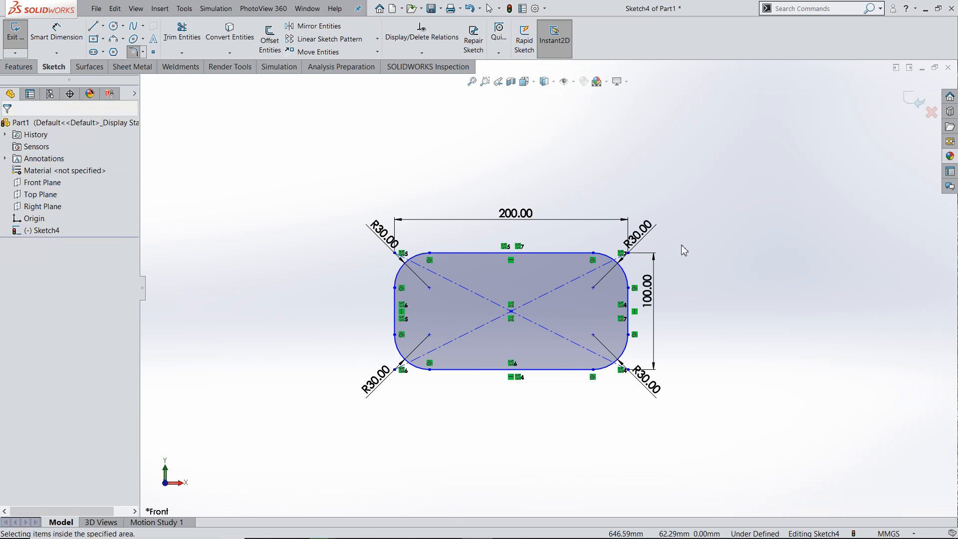
# Step: Set the upper-right fillet radius of the 200 by 100 mm rectangle to 40 mm
pyautogui.doubleClick(640, 234)
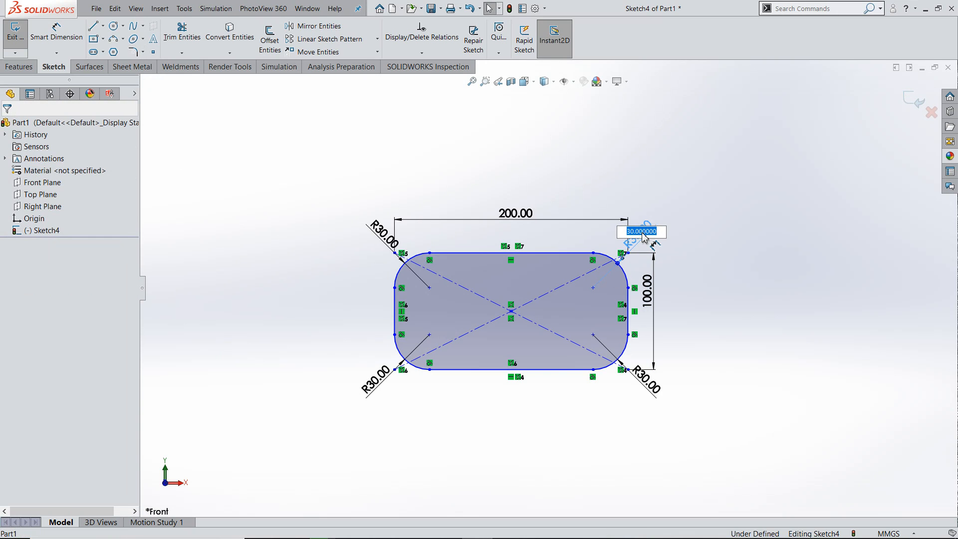
pyautogui.write('40')
pyautogui.press('Return')
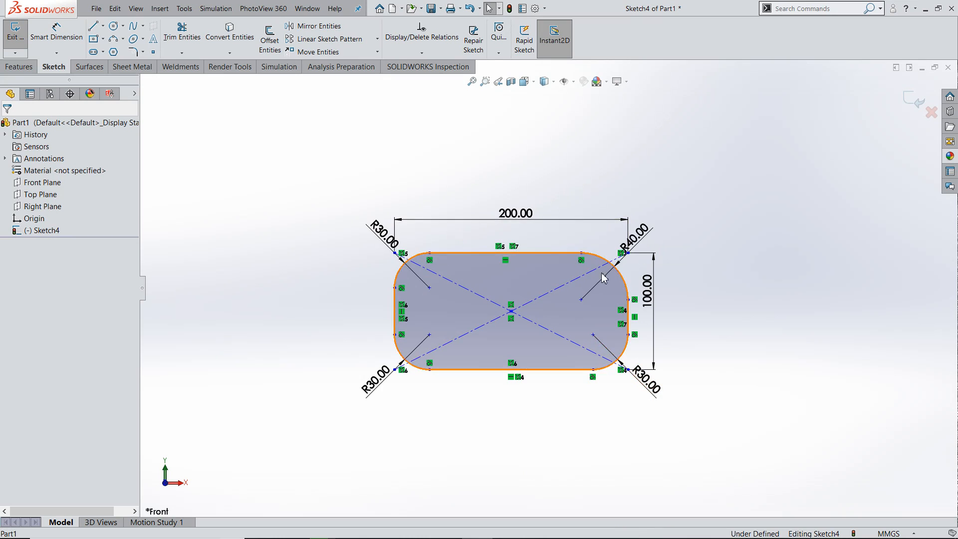
pyautogui.scroll(2, 601, 273)
pyautogui.scroll(1, 486, 239)
pyautogui.scroll(3, 496, 207)
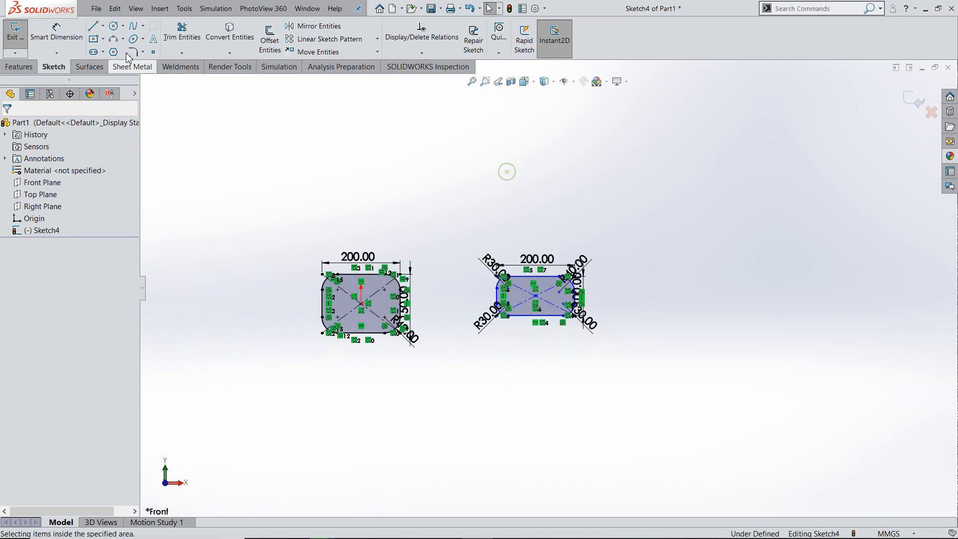
pyautogui.click(144, 52)
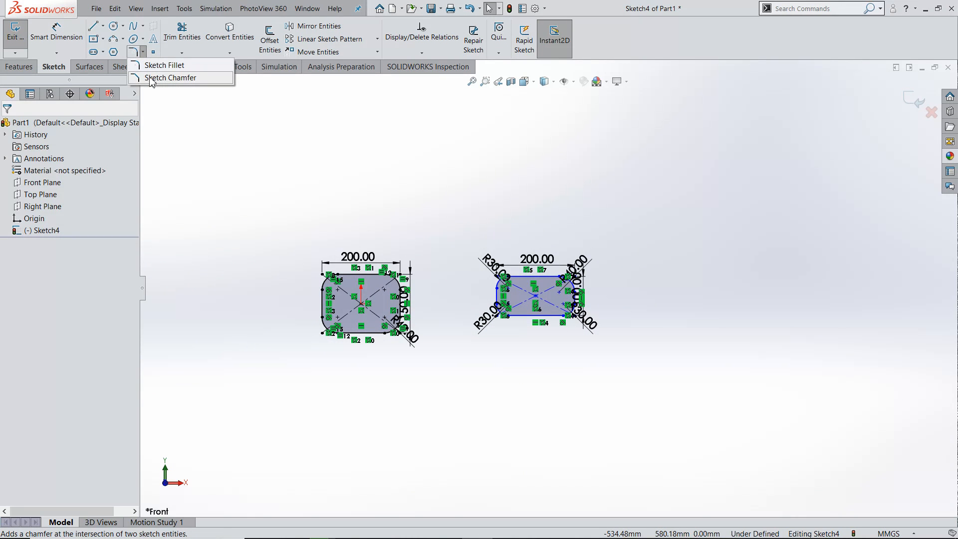
pyautogui.click(450, 151)
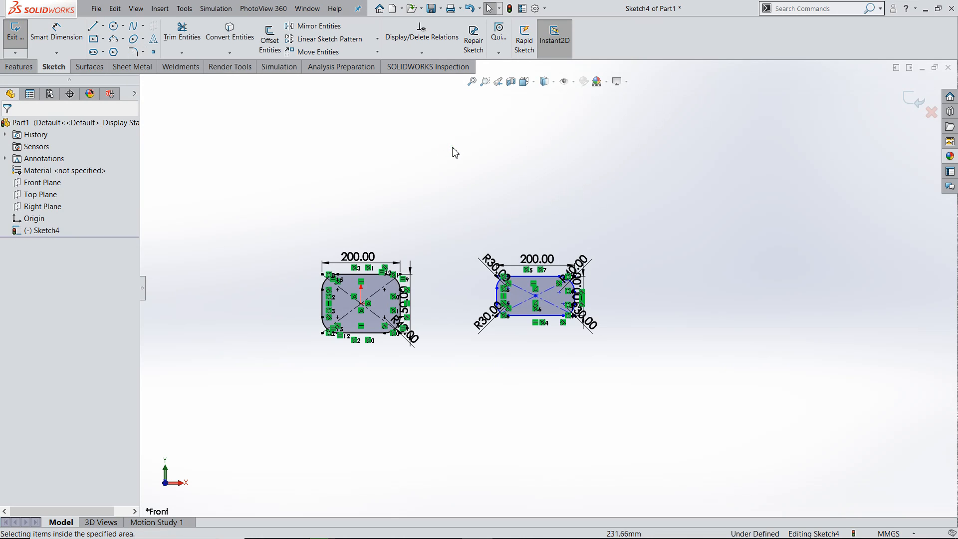
# Step: Undo the sketch fillets on both rectangles so all corners are sharp again
pyautogui.press('f')
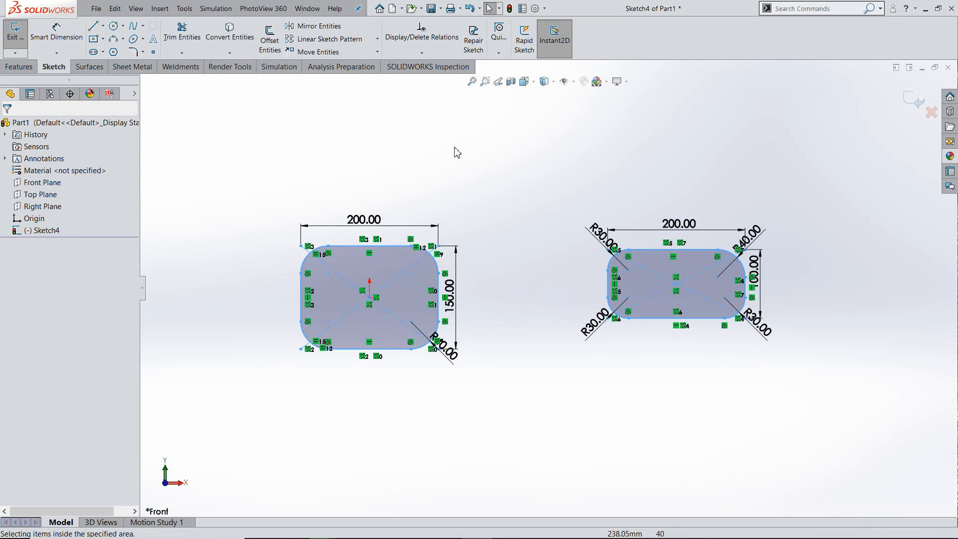
pyautogui.hotkey('ctrl', 'z')
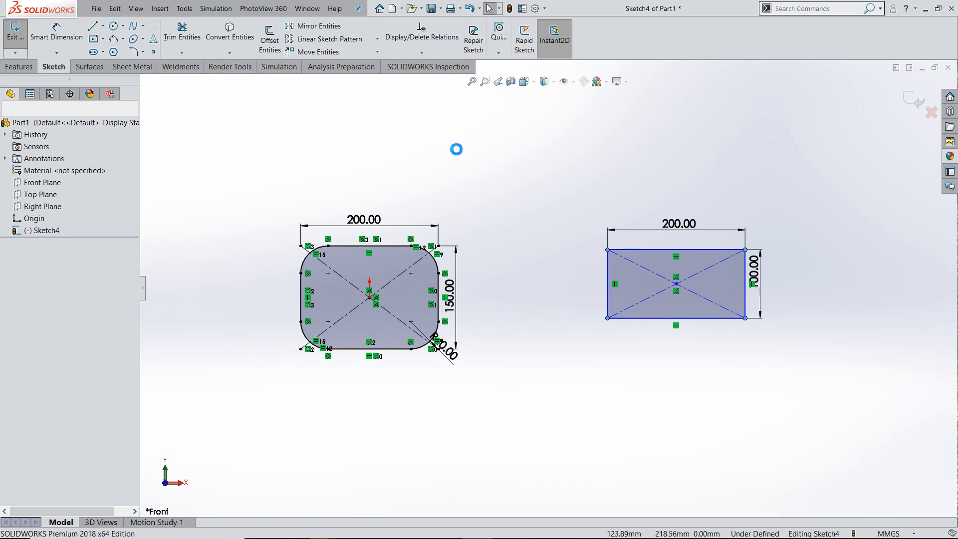
pyautogui.hotkey('ctrl', 'z')
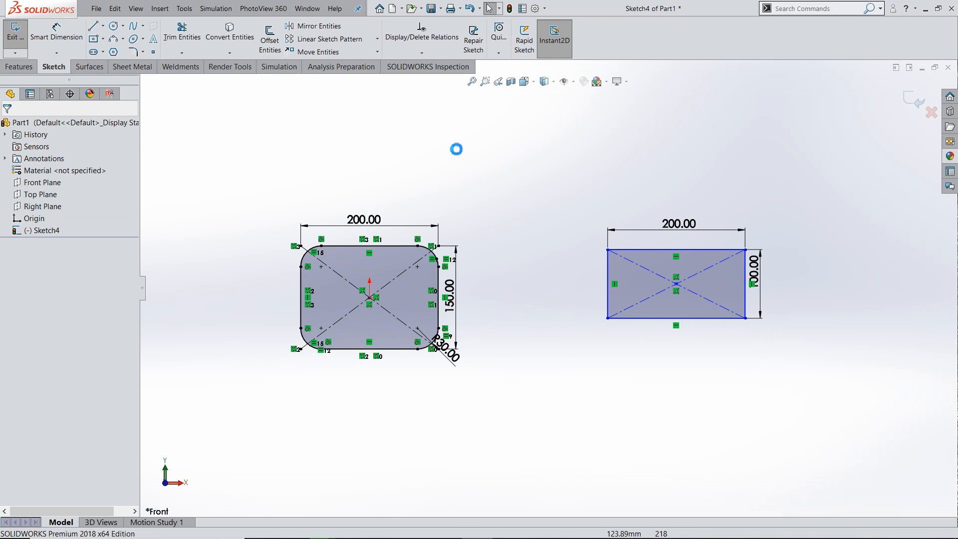
pyautogui.hotkey('ctrl', 'z')
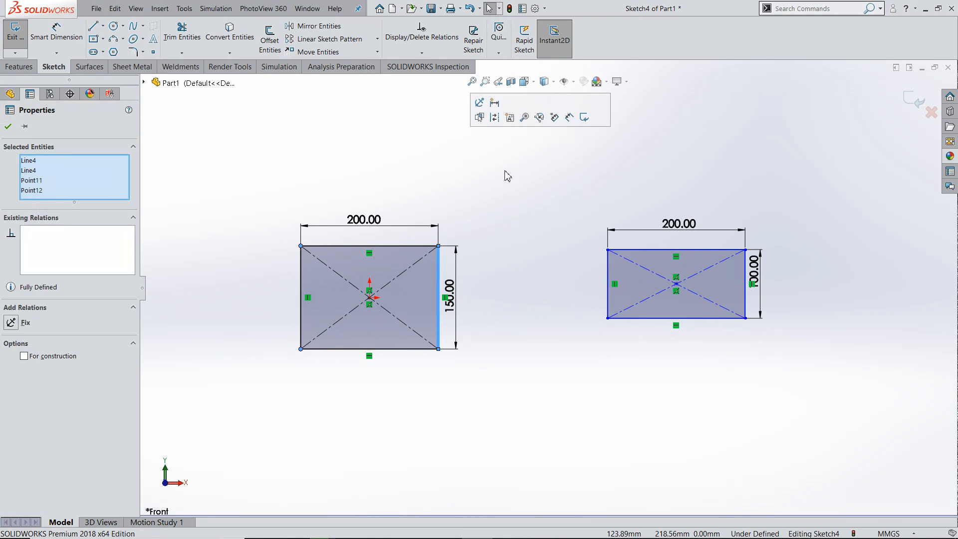
pyautogui.click(504, 170)
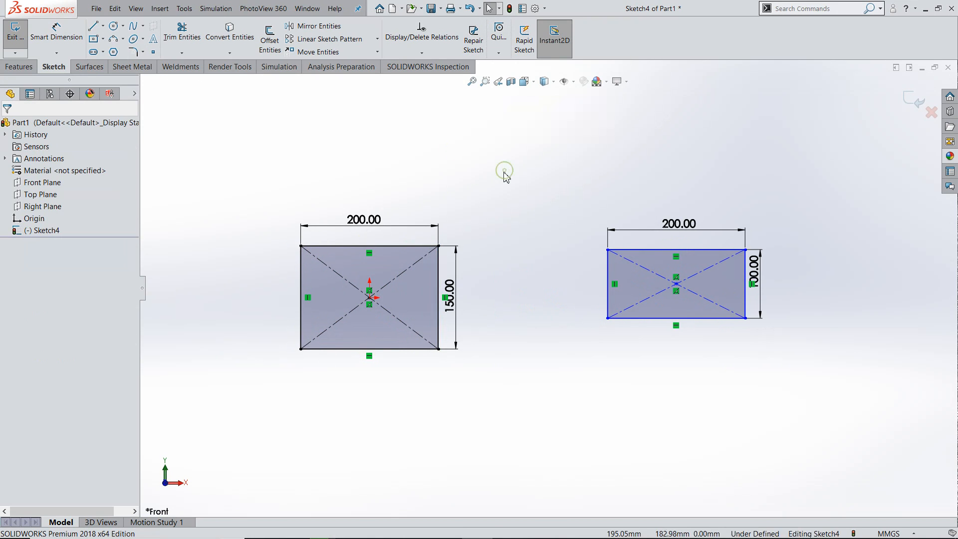
# Step: Add an angle-distance sketch chamfer of 30 mm at 45° to the upper-left corner of the origin-centred rectangle
pyautogui.click(143, 53)
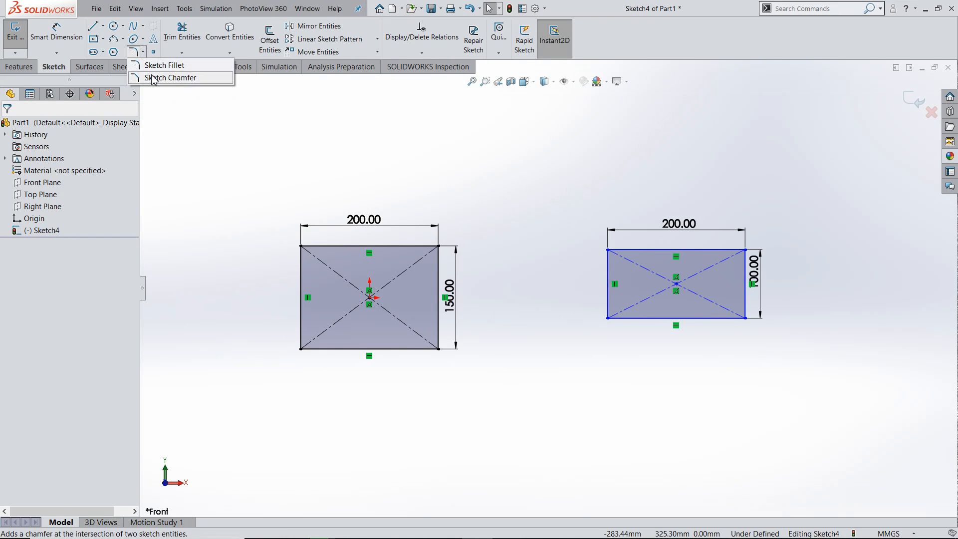
pyautogui.click(149, 77)
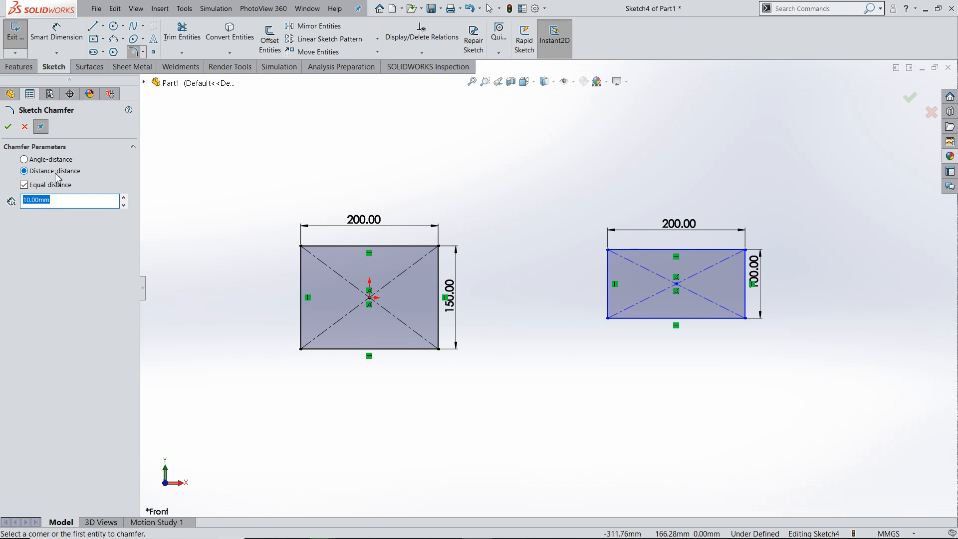
pyautogui.click(24, 159)
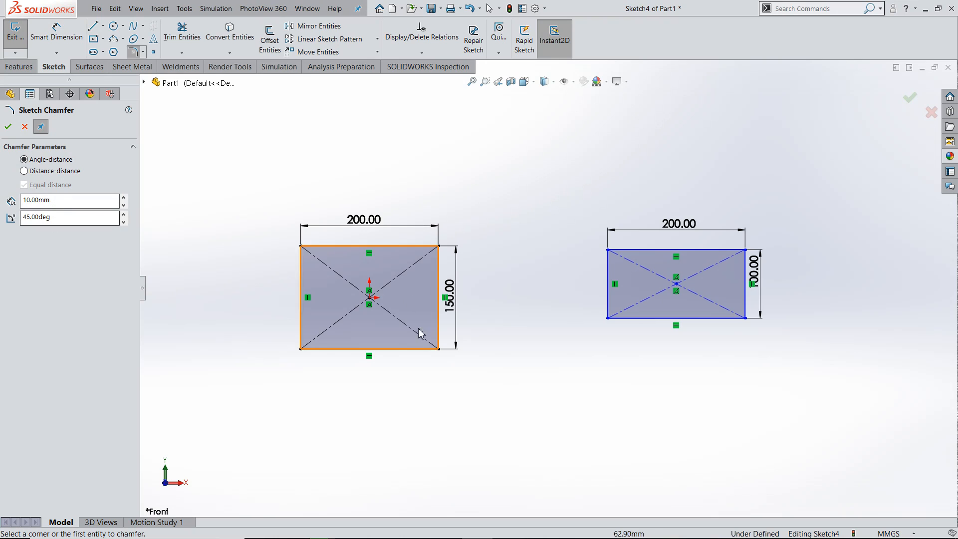
pyautogui.scroll(-3, 389, 348)
pyautogui.doubleClick(51, 200)
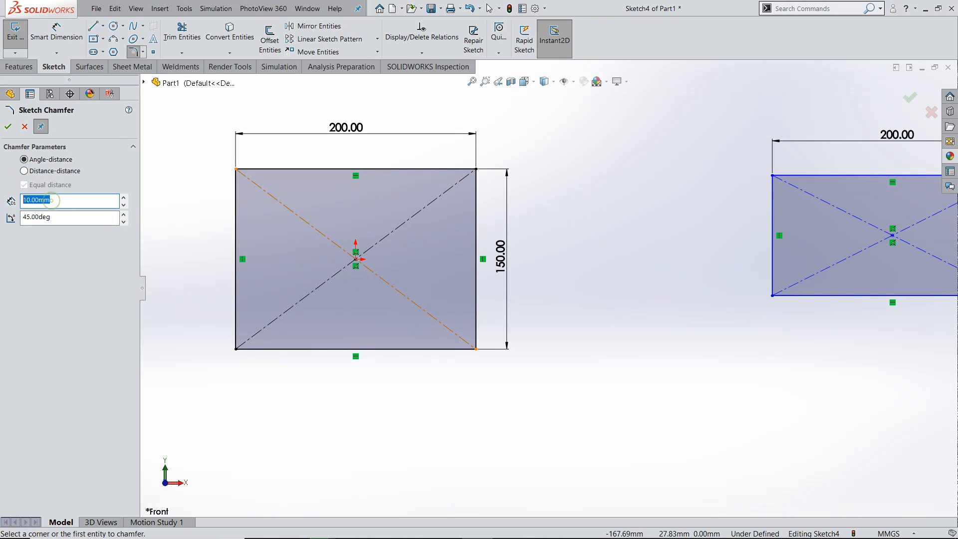
pyautogui.write('30')
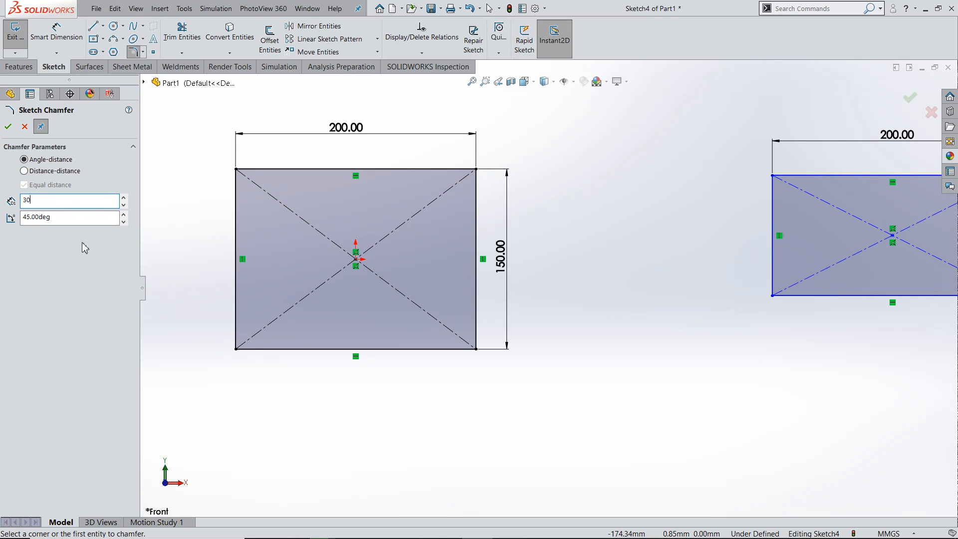
pyautogui.click(235, 170)
# Step: Chamfer the lower-left corner of the origin-centred rectangle at 30 mm and 45° by selecting its two adjoining edges
pyautogui.scroll(2, 283, 197)
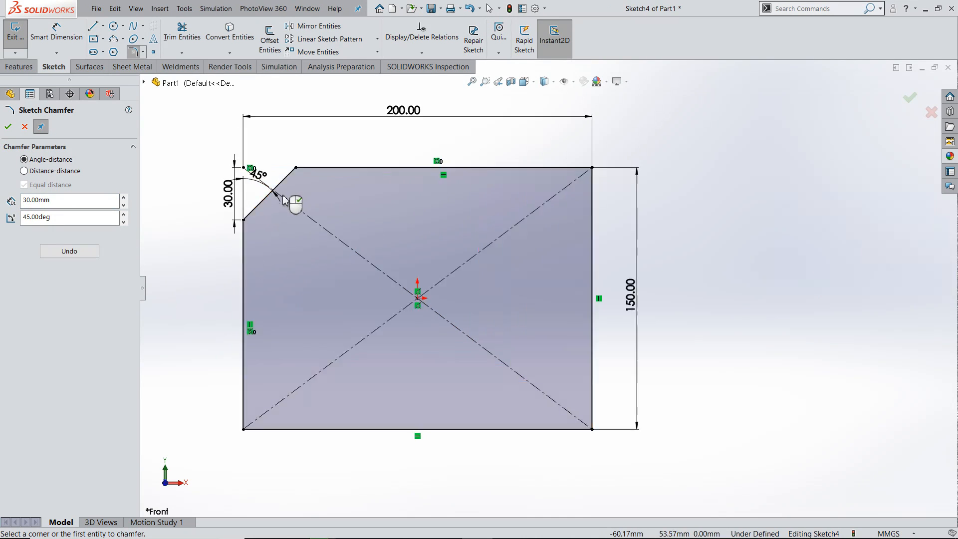
pyautogui.scroll(3, 283, 198)
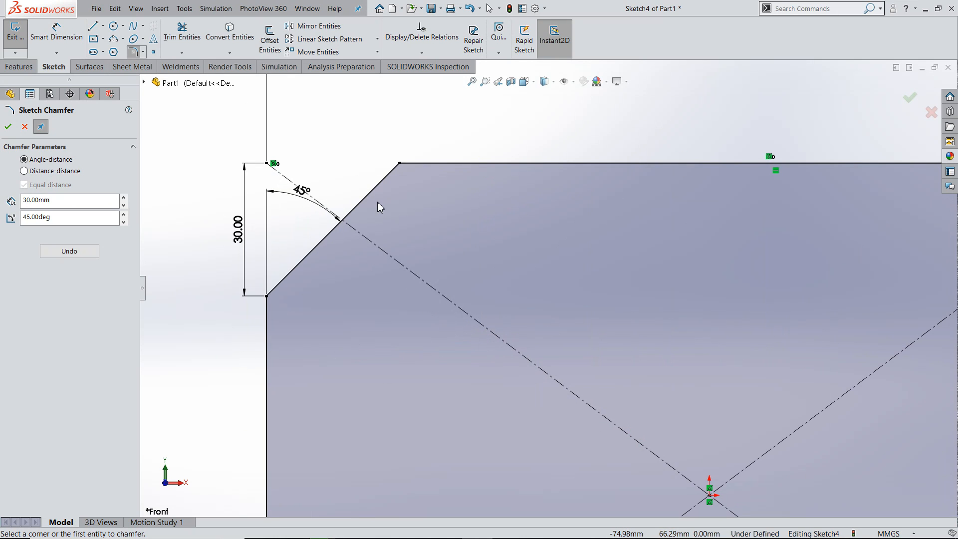
pyautogui.scroll(-5, 377, 202)
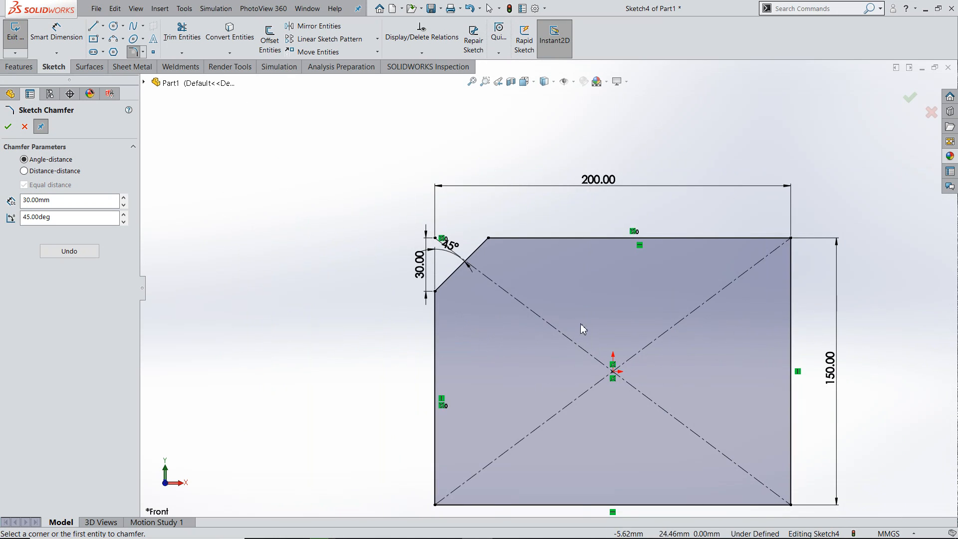
pyautogui.scroll(-3, 581, 326)
pyautogui.scroll(3, 709, 416)
pyautogui.scroll(-1, 387, 343)
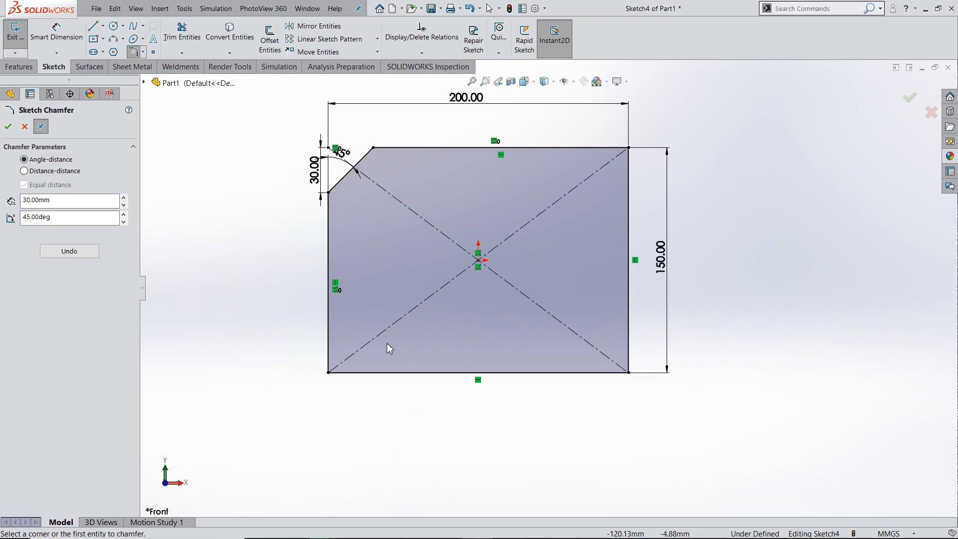
pyautogui.scroll(2, 387, 342)
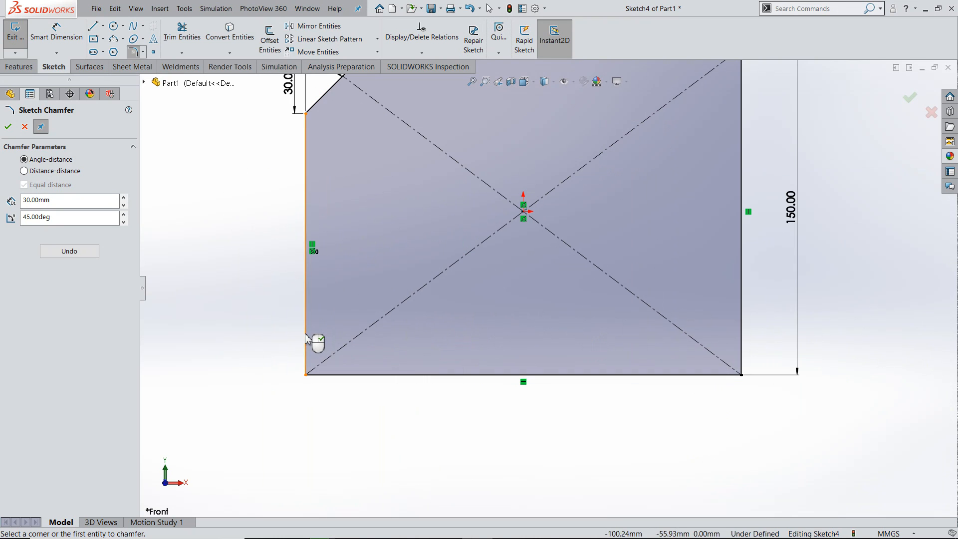
pyautogui.click(305, 339)
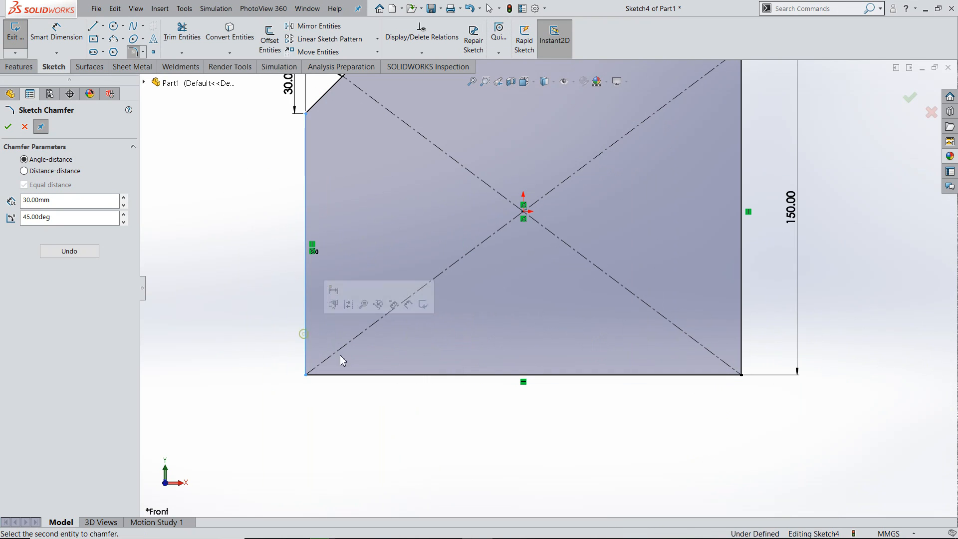
pyautogui.click(367, 375)
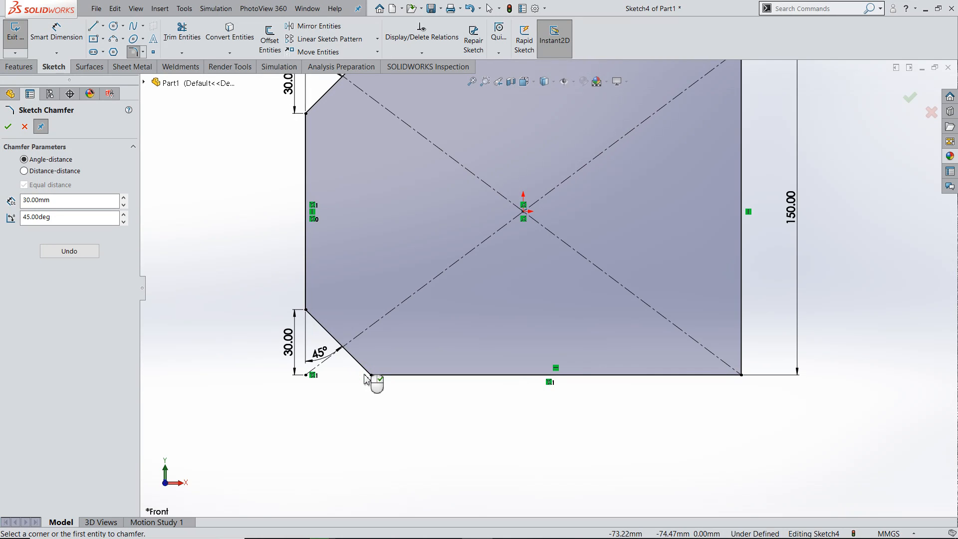
# Step: Chamfer the lower-right corner of the origin-centred rectangle at 45°, with the 30 mm distance measured along the bottom edge
pyautogui.scroll(-1, 364, 374)
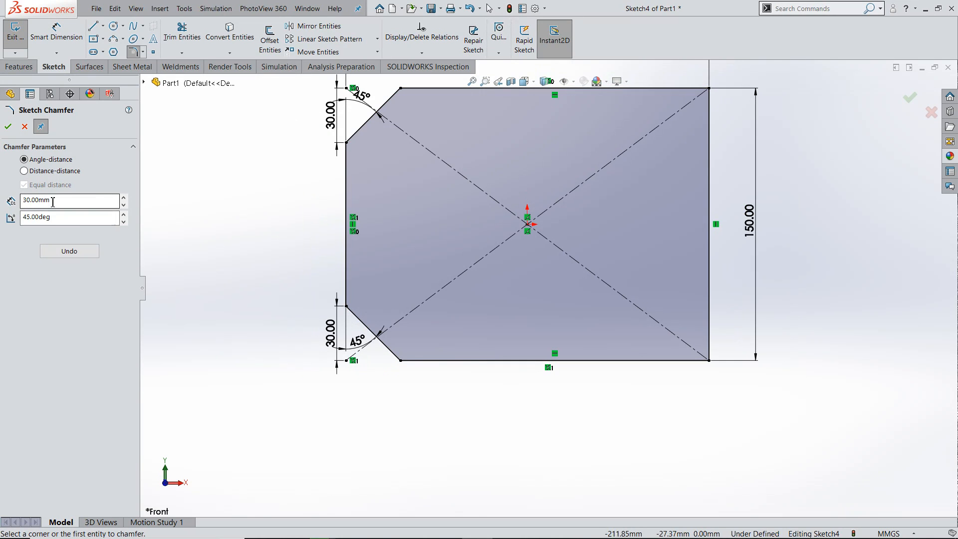
pyautogui.click(675, 360)
pyautogui.click(709, 298)
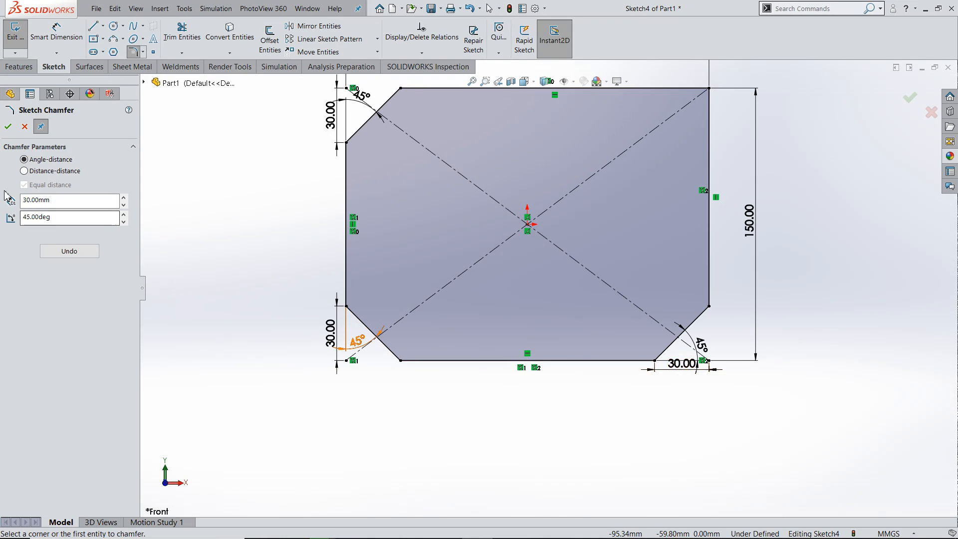
# Step: Chamfer the origin-centred rectangle's upper-right corner with unequal distances: 30 mm along the top edge and 40 mm along the right edge
pyautogui.press('f')
pyautogui.scroll(-4, 621, 203)
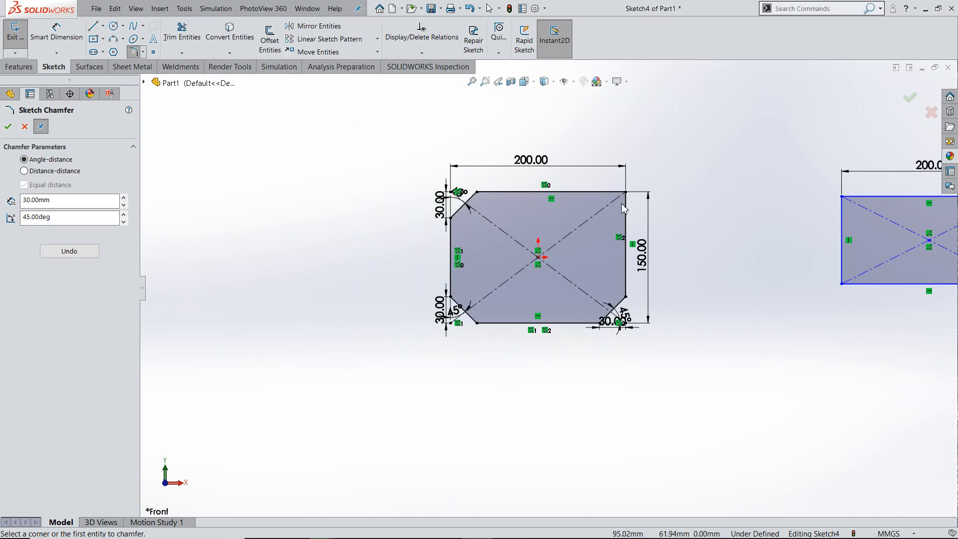
pyautogui.click(24, 171)
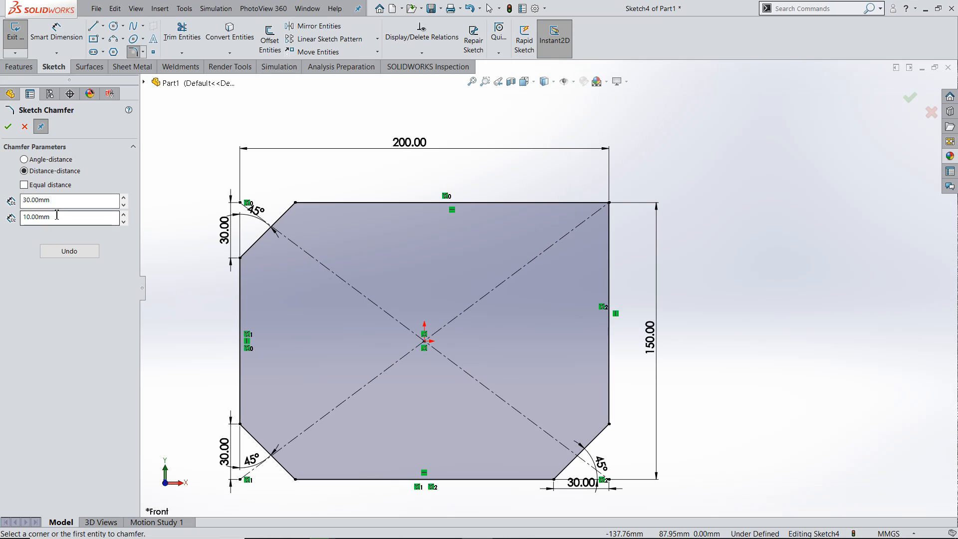
pyautogui.moveTo(57, 223); pyautogui.dragTo(3, 224)
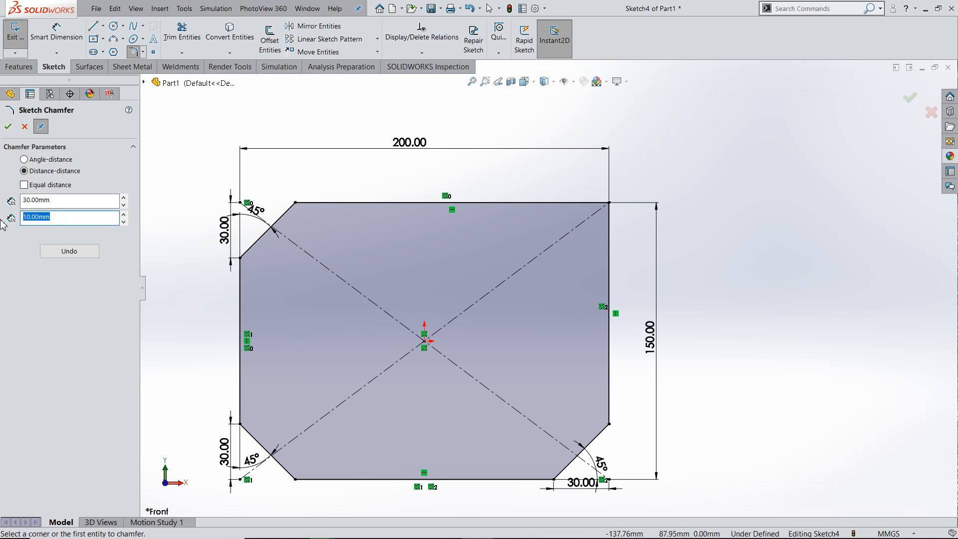
pyautogui.write('4')
pyautogui.hotkey('shift', 'Tab')
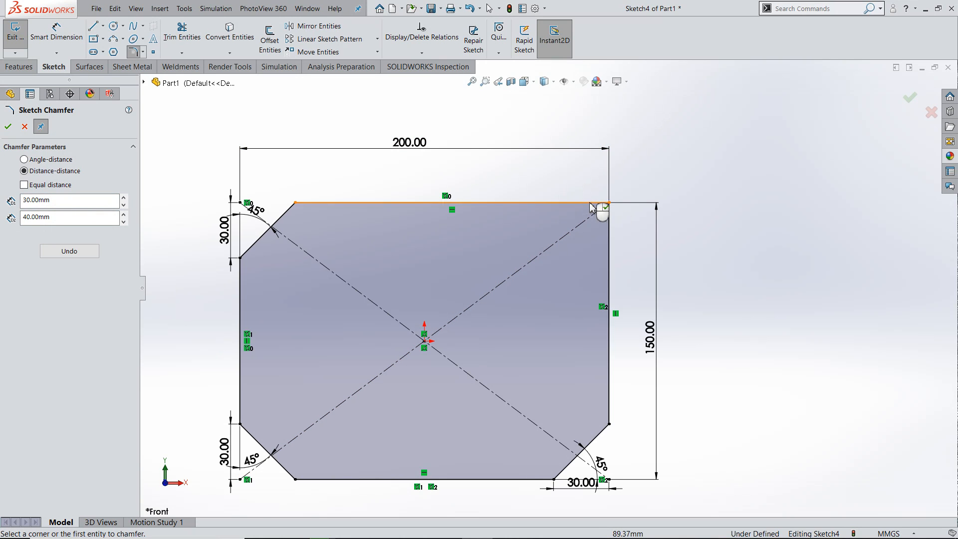
pyautogui.click(605, 203)
pyautogui.click(609, 231)
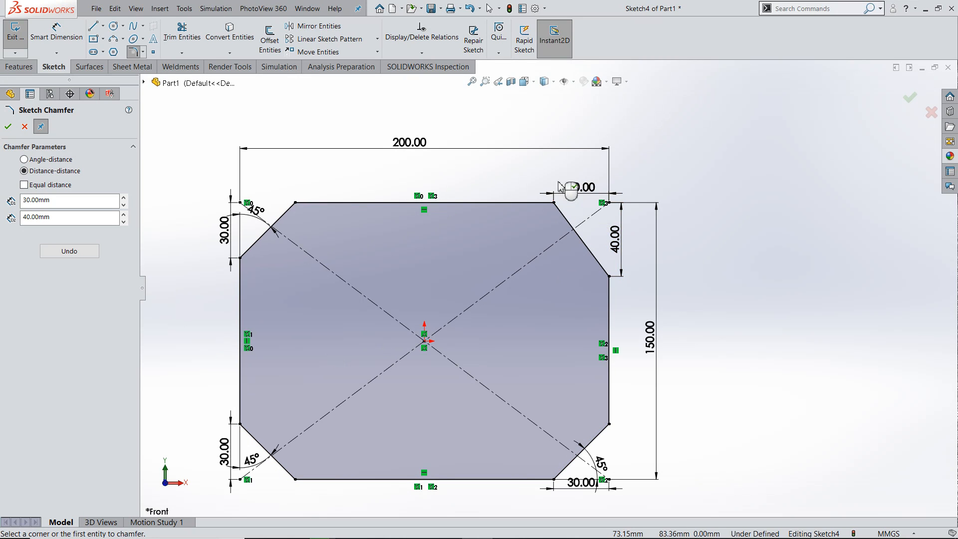
# Step: Add an equal-distance 30 mm sketch chamfer to the upper-left corner of the 200 by 100 mm rectangle
pyautogui.scroll(-3, 549, 280)
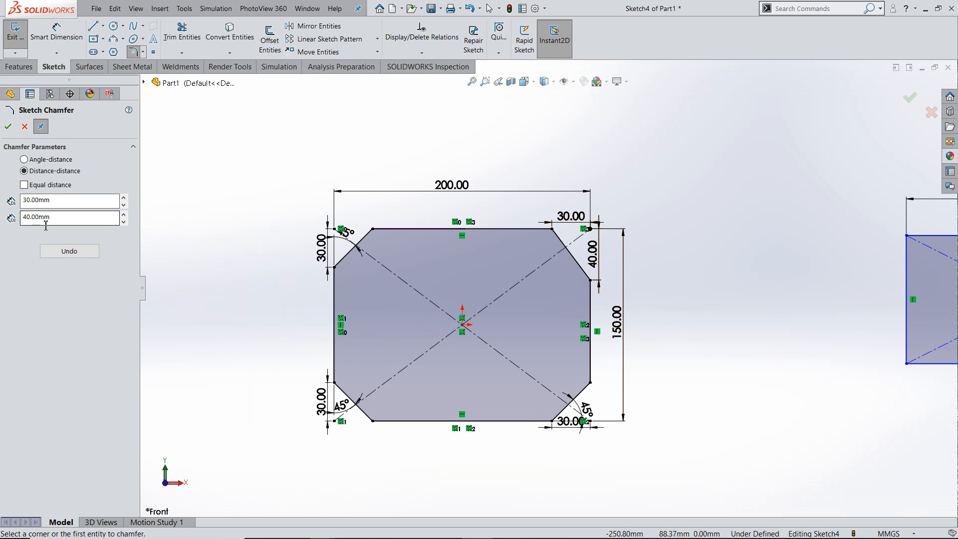
pyautogui.scroll(-5, 494, 299)
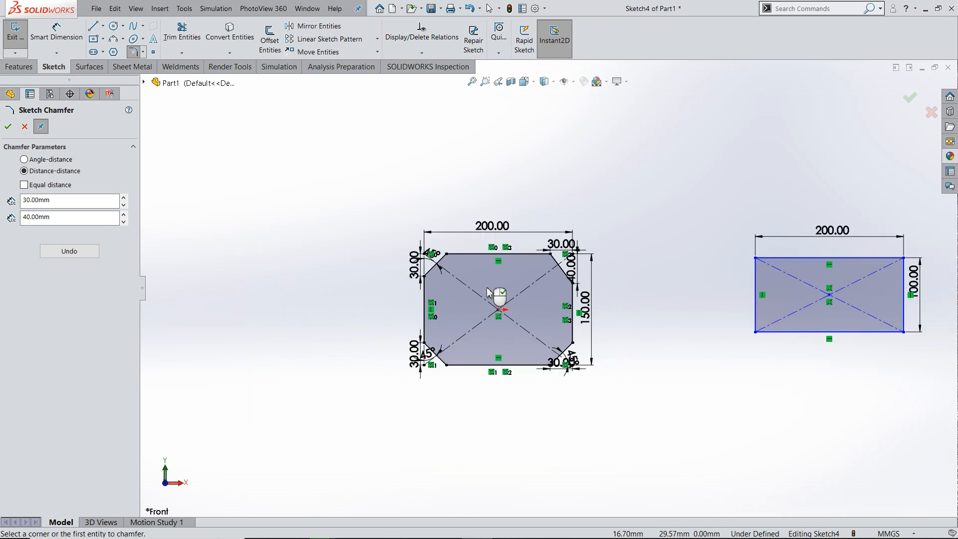
pyautogui.scroll(5, 927, 297)
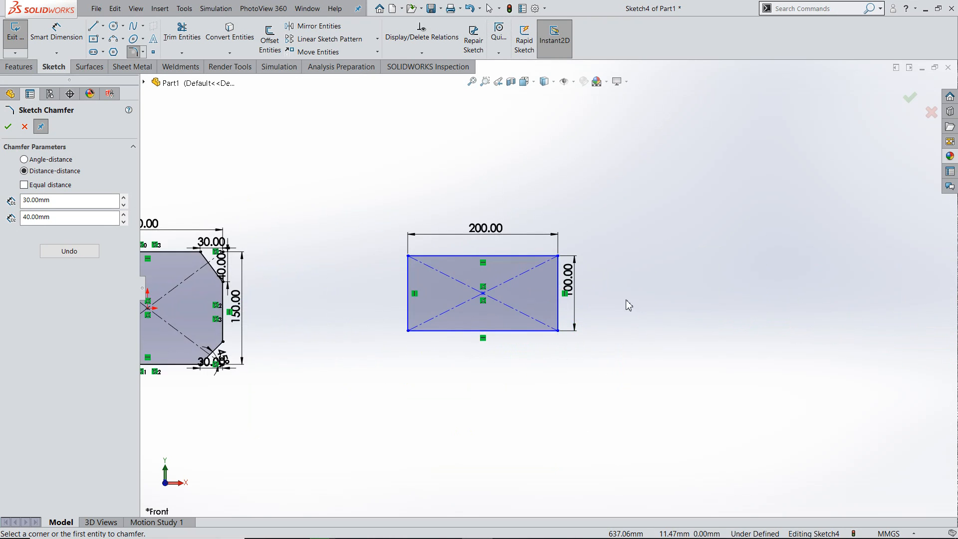
pyautogui.click(24, 185)
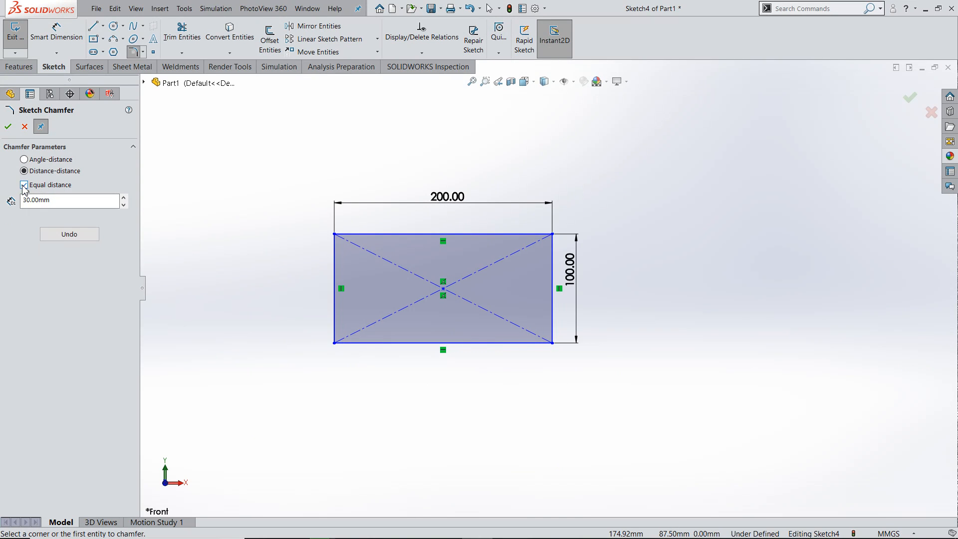
pyautogui.click(334, 233)
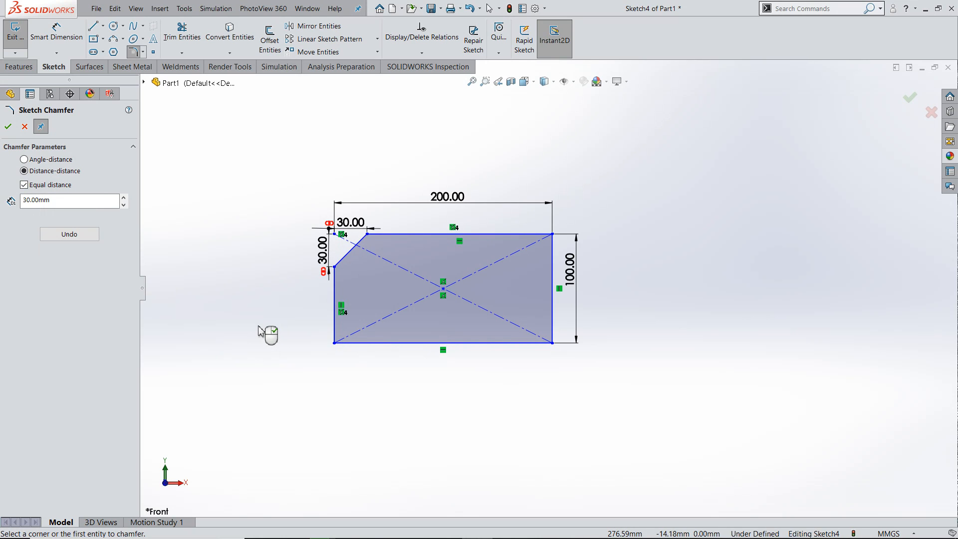
# Step: Replace a trial equal 30 mm chamfer at the 200 by 100 mm rectangle's lower-left corner with one 50 mm vertically and 30 mm horizontally
pyautogui.click(334, 343)
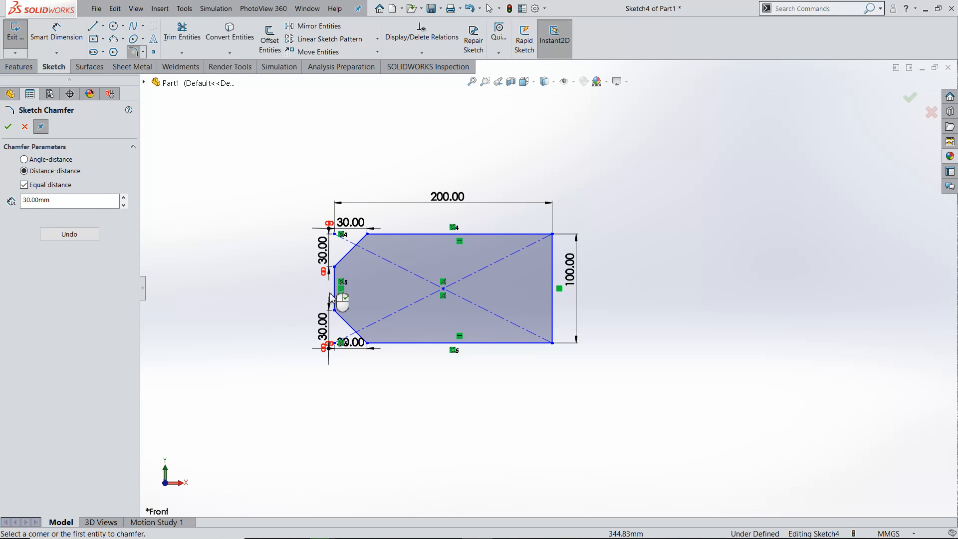
pyautogui.click(69, 234)
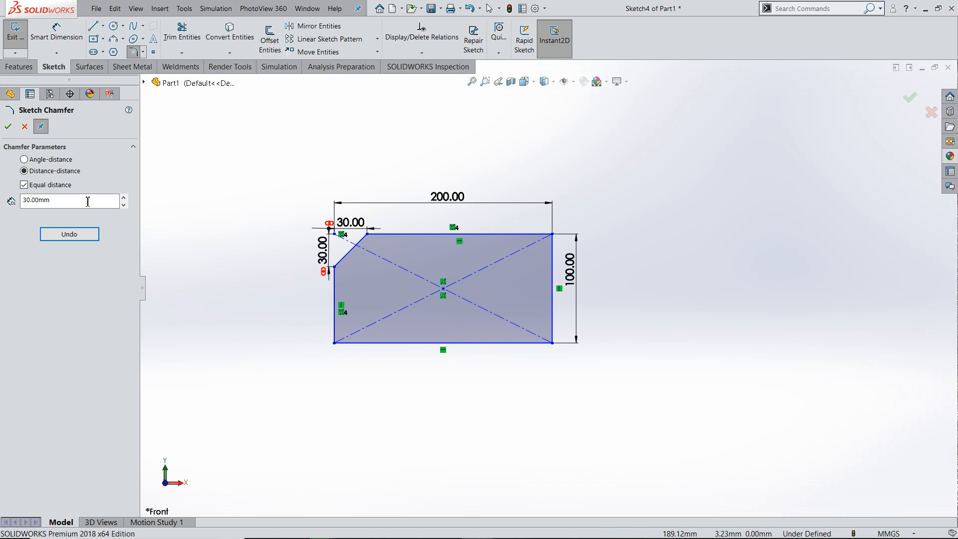
pyautogui.click(24, 184)
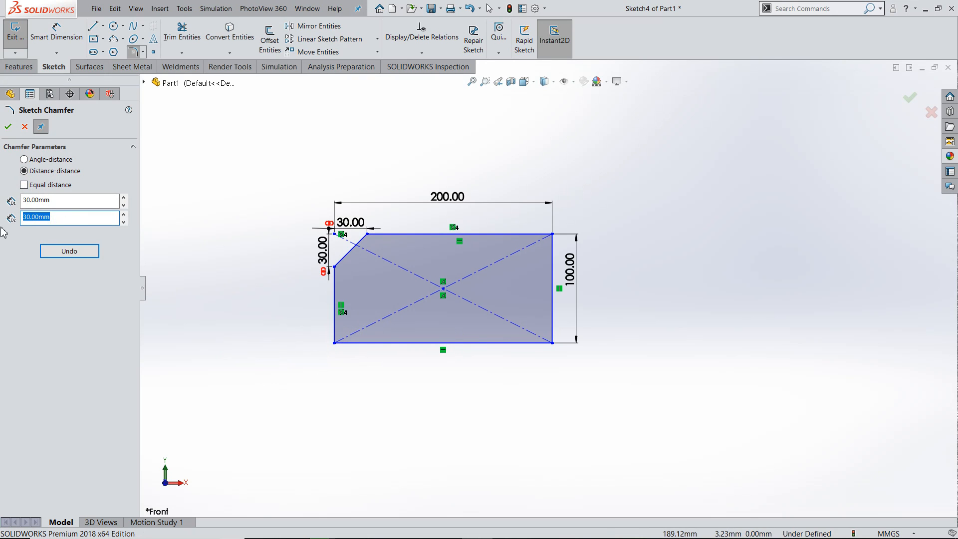
pyautogui.write('5')
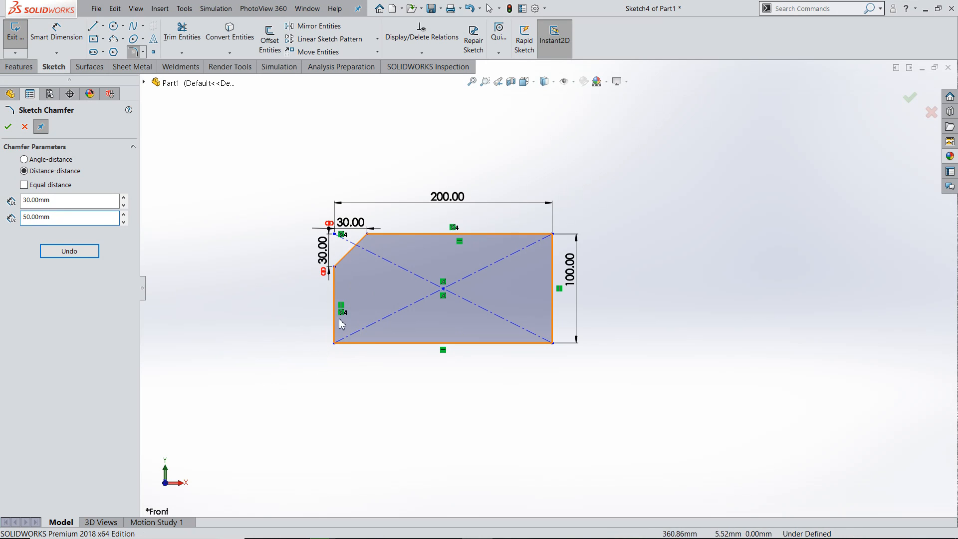
pyautogui.click(335, 343)
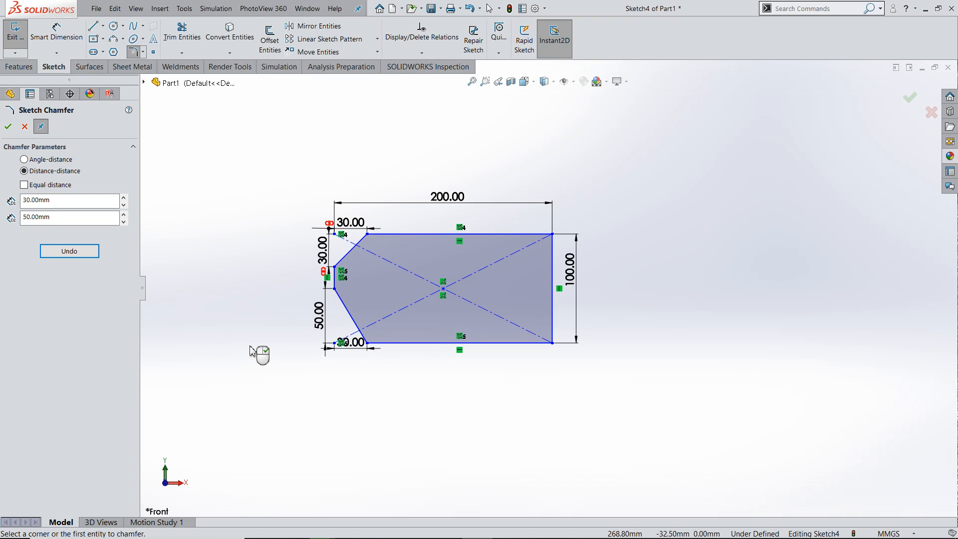
pyautogui.click(8, 126)
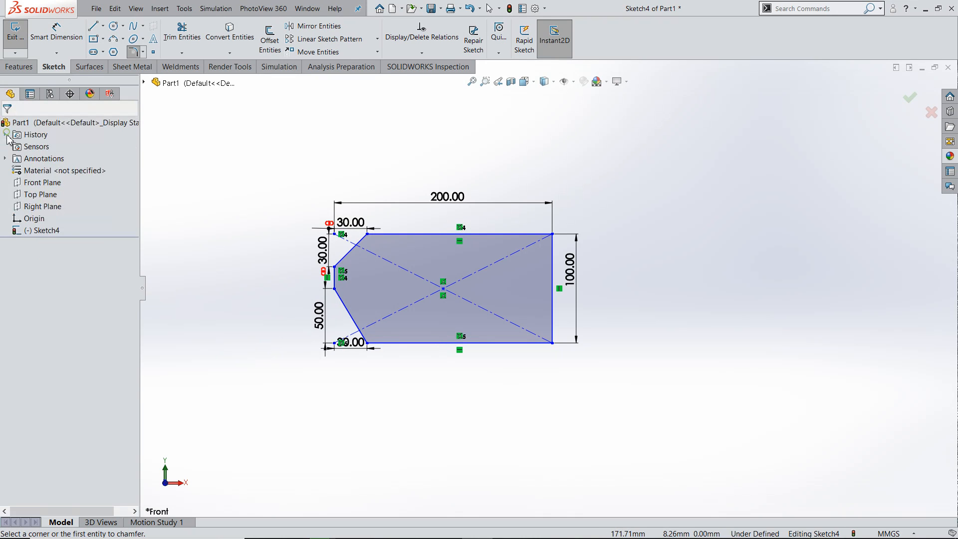
pyautogui.press('f')
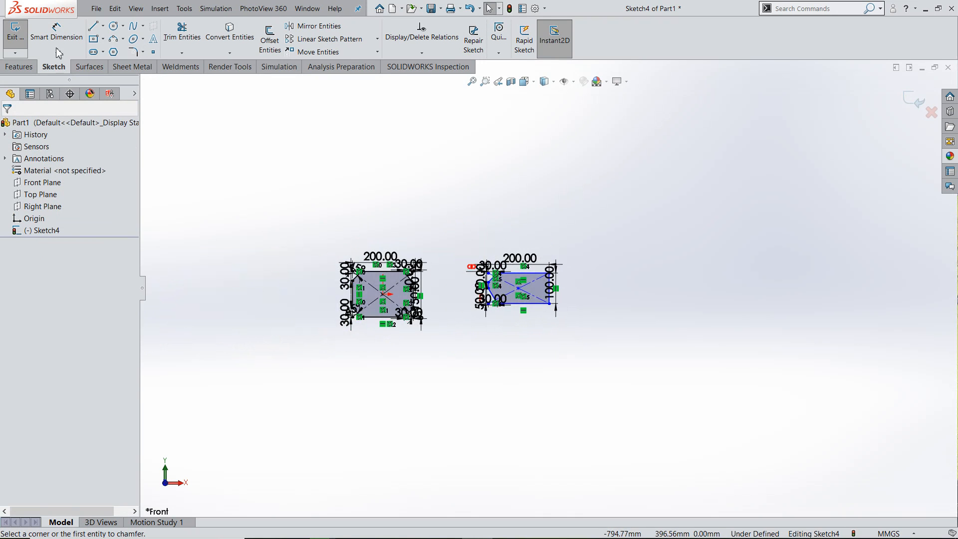
pyautogui.click(143, 52)
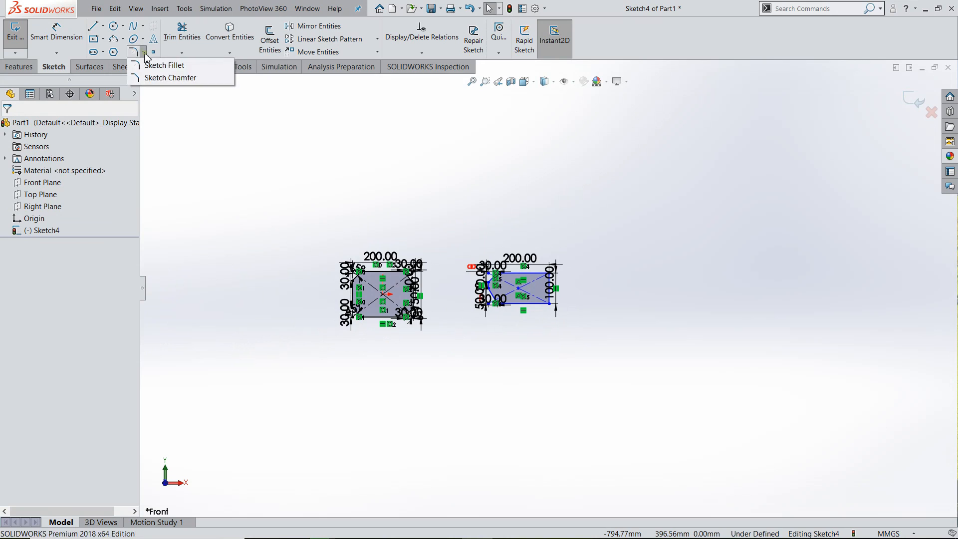
pyautogui.click(273, 167)
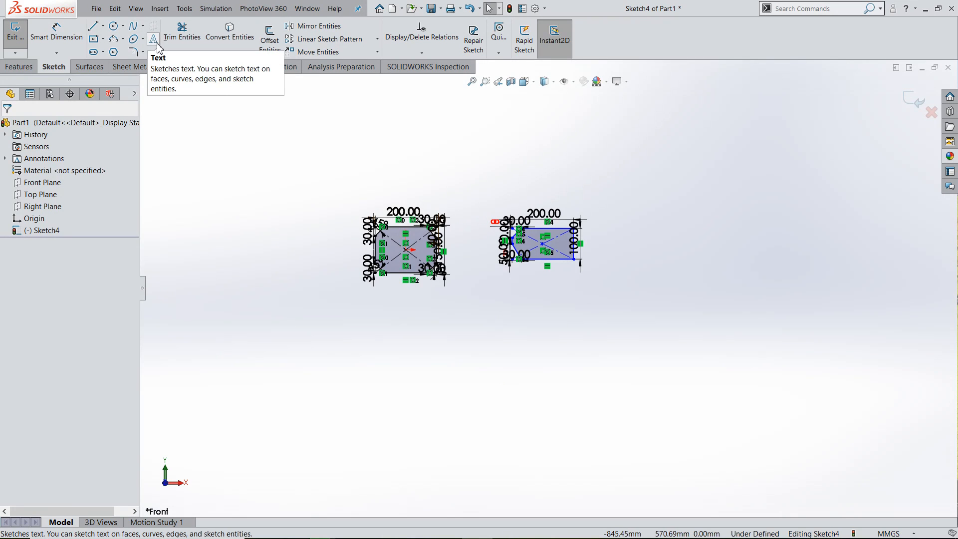
pyautogui.scroll(-2, 478, 269)
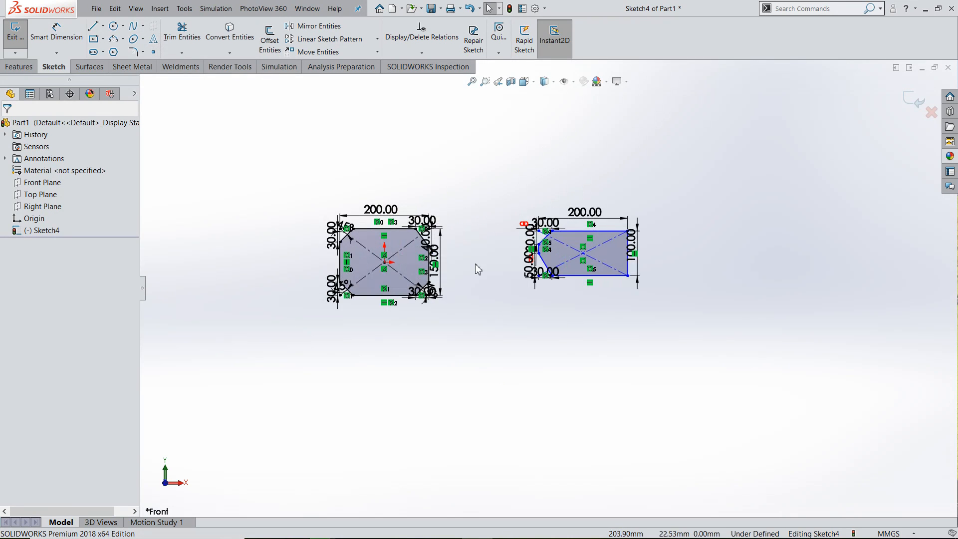
pyautogui.scroll(-2, 475, 267)
pyautogui.scroll(2, 472, 270)
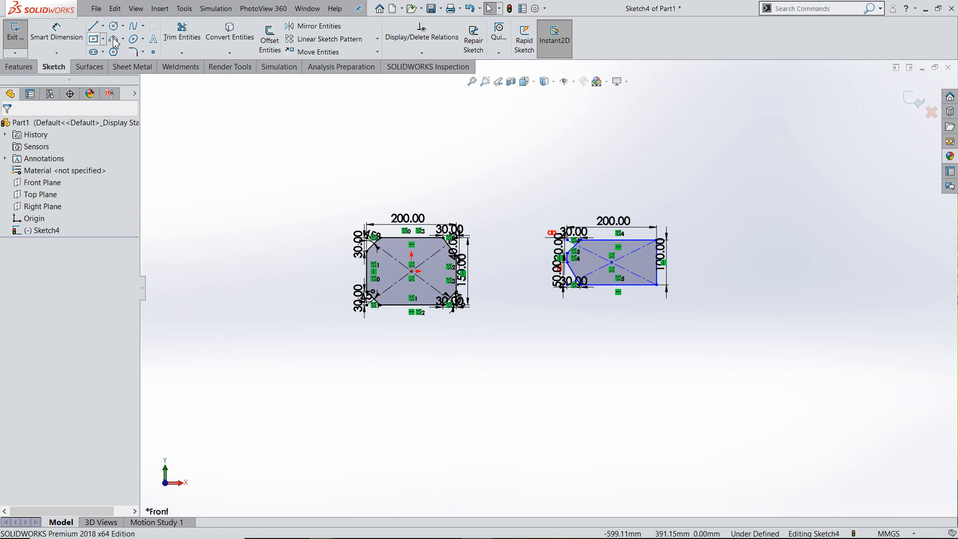
# Step: Sketch a four-point wavy spline in the empty area below the two chamfered rectangles
pyautogui.click(133, 26)
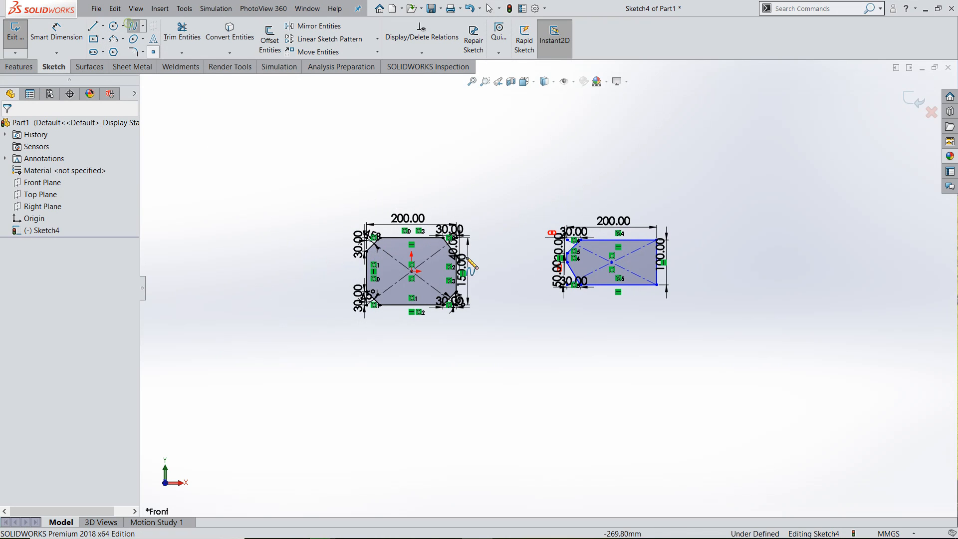
pyautogui.click(423, 441)
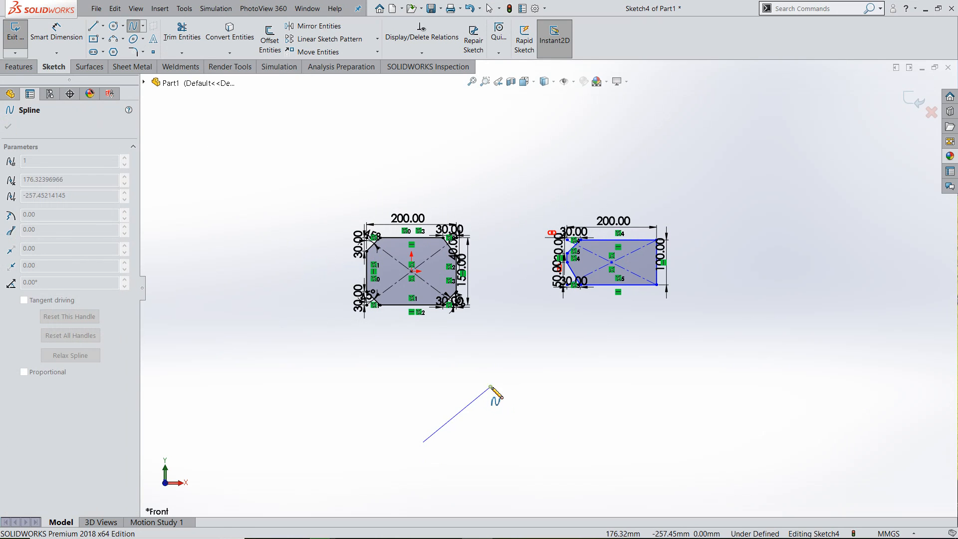
pyautogui.click(491, 387)
pyautogui.click(576, 443)
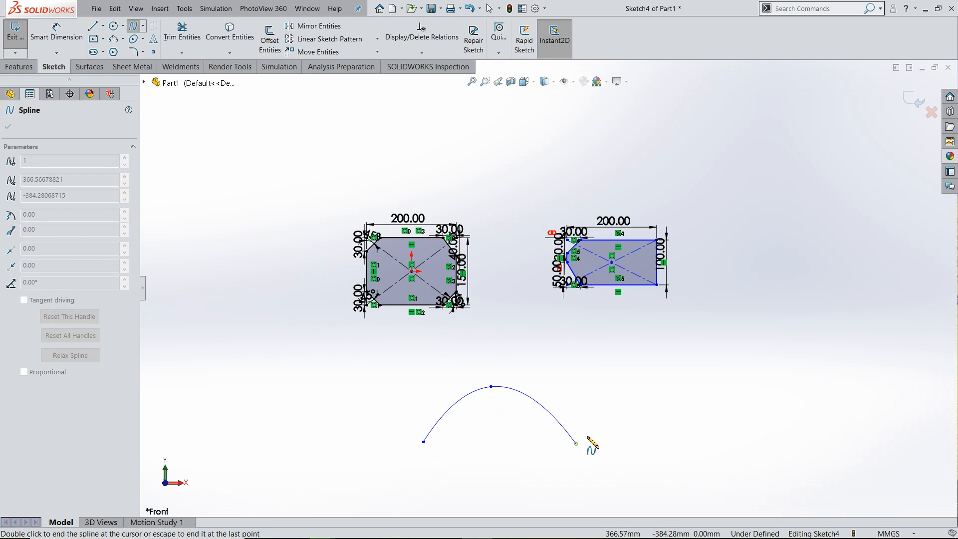
pyautogui.click(672, 371)
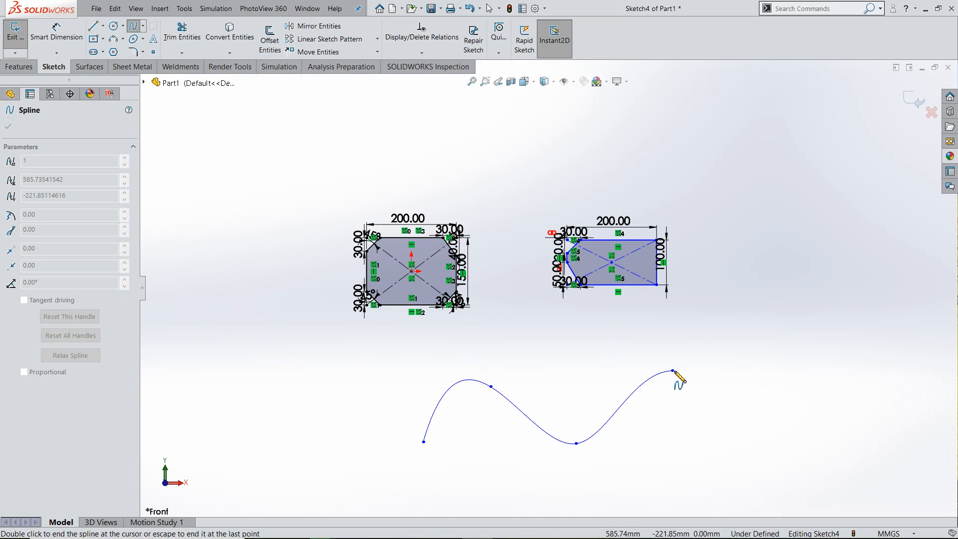
pyautogui.press('Escape')
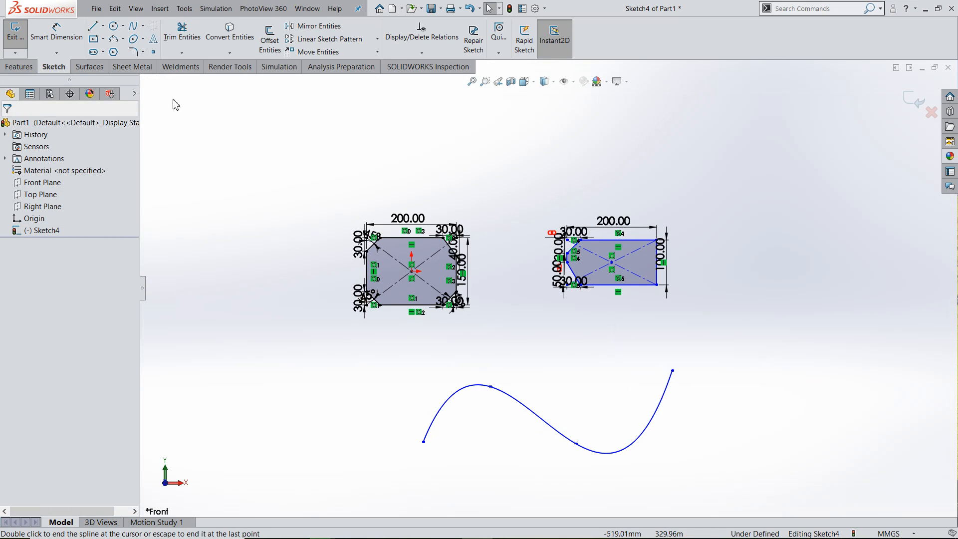
# Step: Create sketch text along the new spline with the content "afdfefewfefefefeewfewfewf"
pyautogui.click(154, 40)
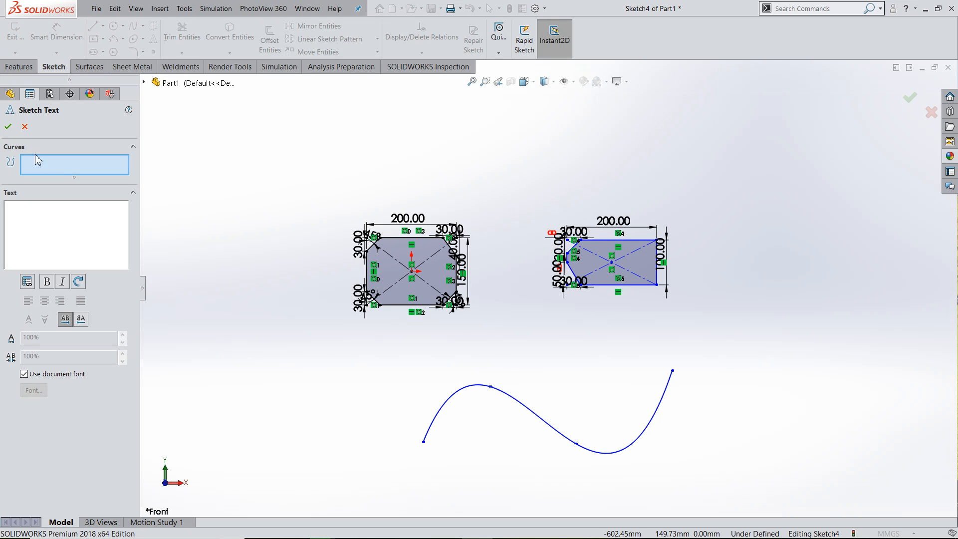
pyautogui.click(482, 387)
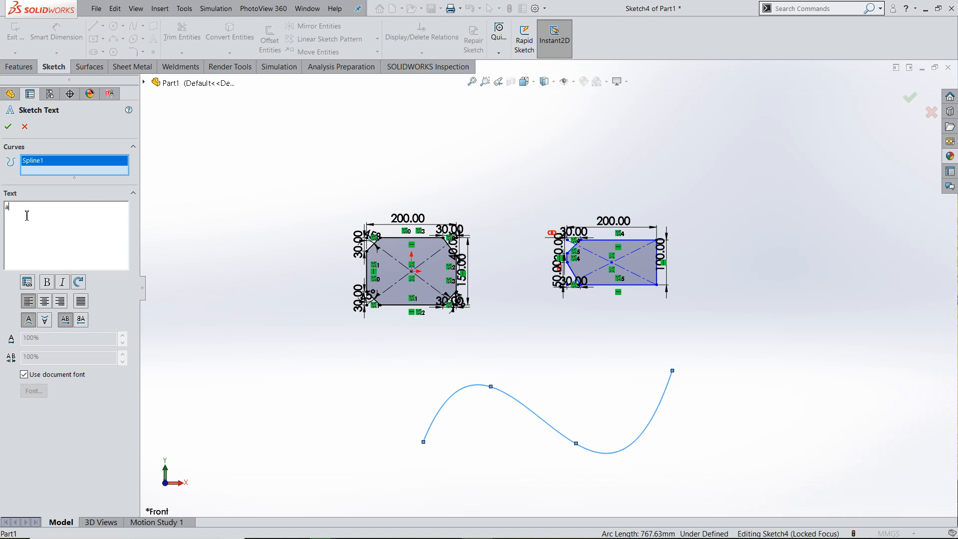
pyautogui.write('fewfefefefe')
pyautogui.scroll(-5, 434, 433)
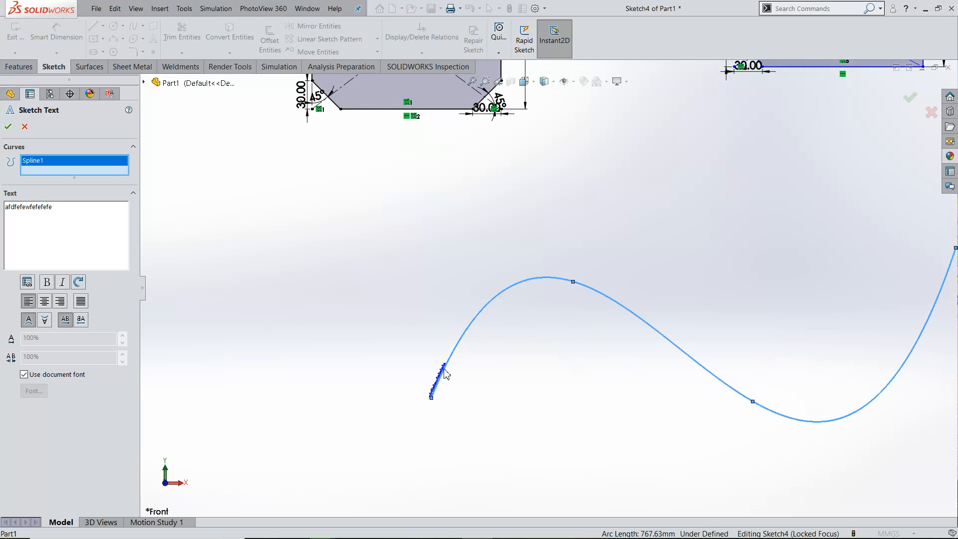
pyautogui.scroll(-4, 445, 374)
pyautogui.scroll(-2, 529, 365)
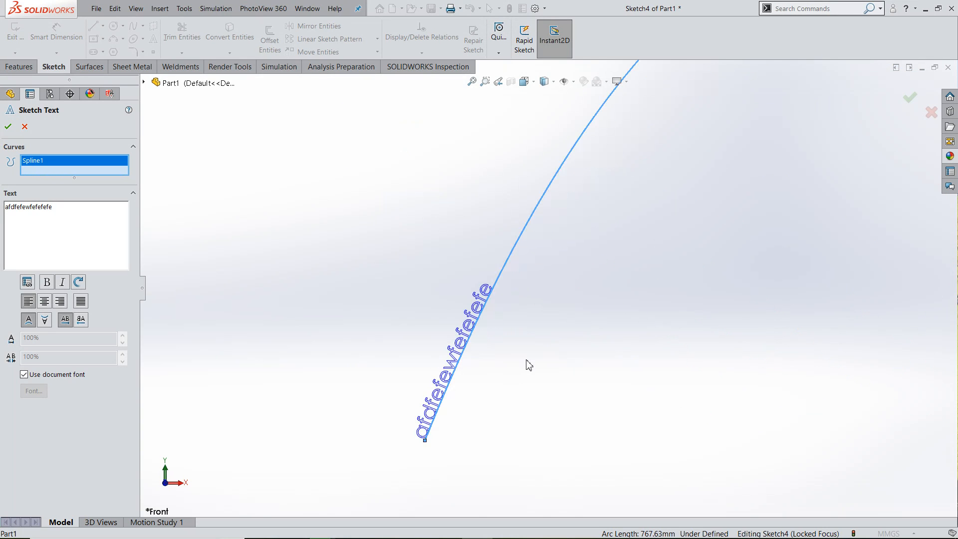
pyautogui.write('fefefeewfewfewf')
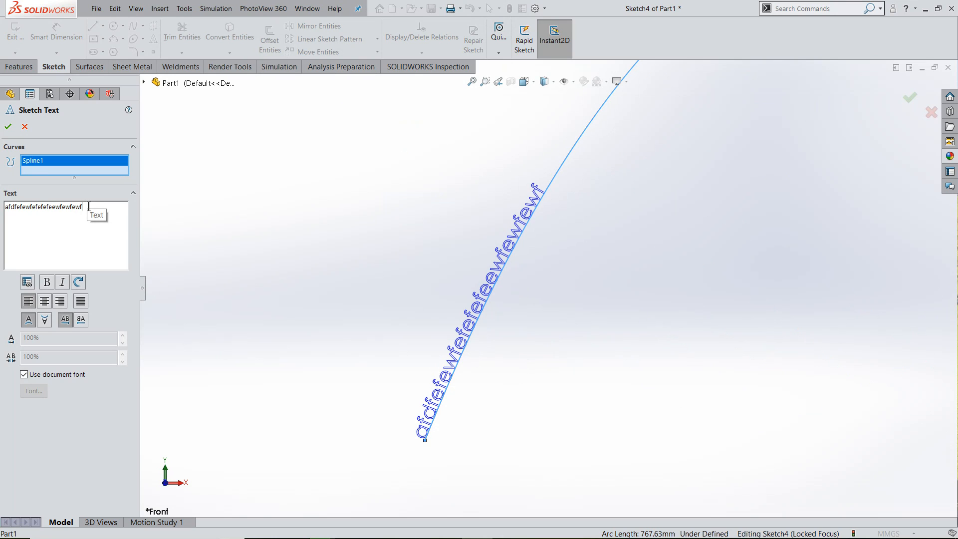
# Step: Format the entire text string on the spline as bold and italic
pyautogui.moveTo(94, 207); pyautogui.dragTo(4, 209)
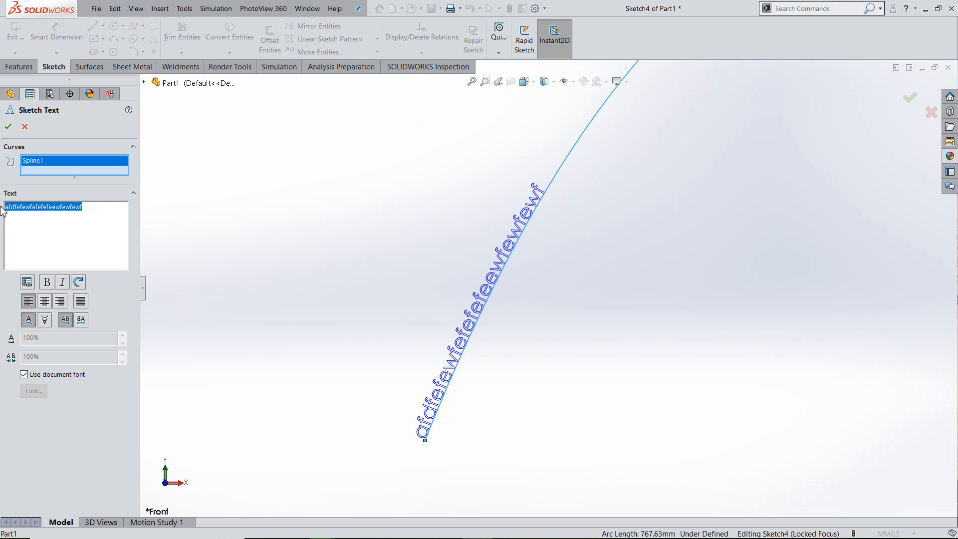
pyautogui.click(47, 282)
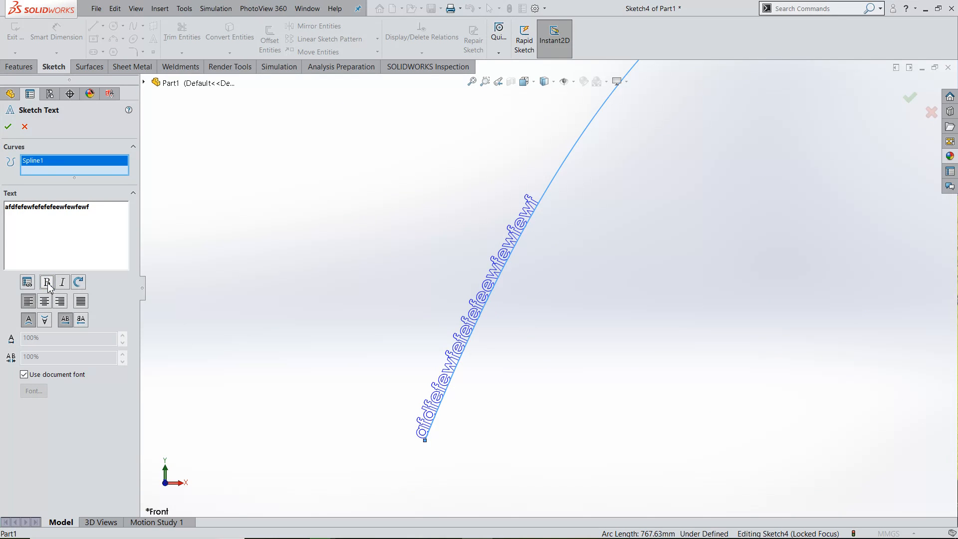
pyautogui.click(63, 282)
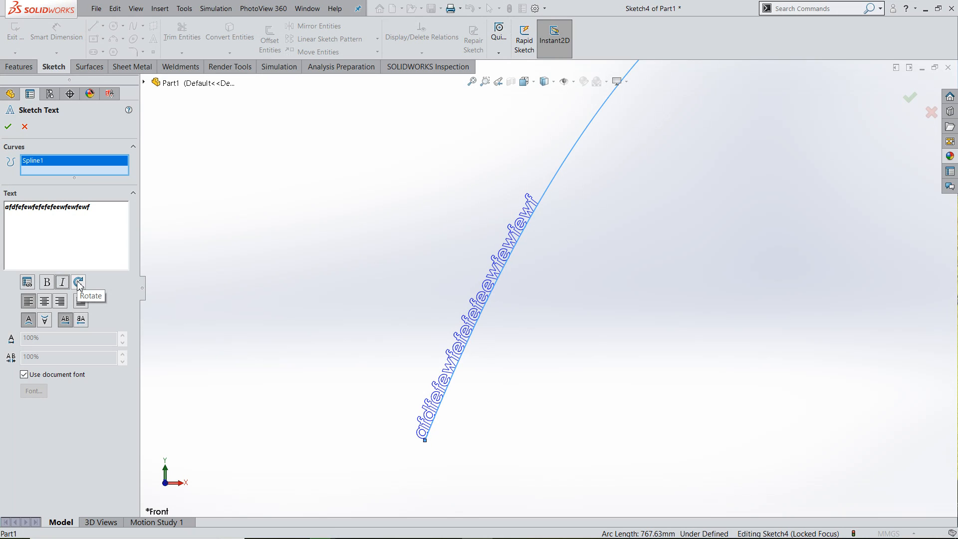
# Step: Apply the 30° character rotation to the whole spline text three times
pyautogui.click(78, 283)
pyautogui.click(79, 282)
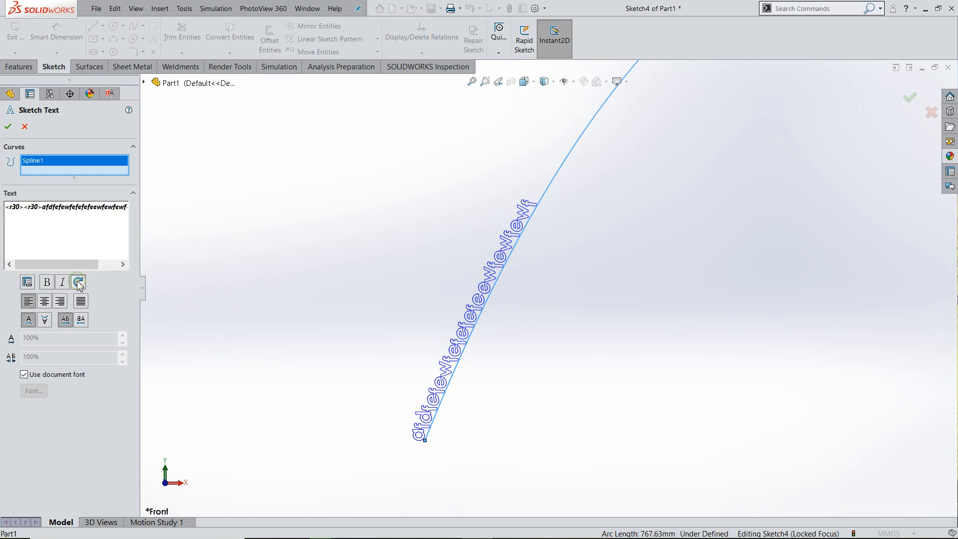
pyautogui.click(78, 283)
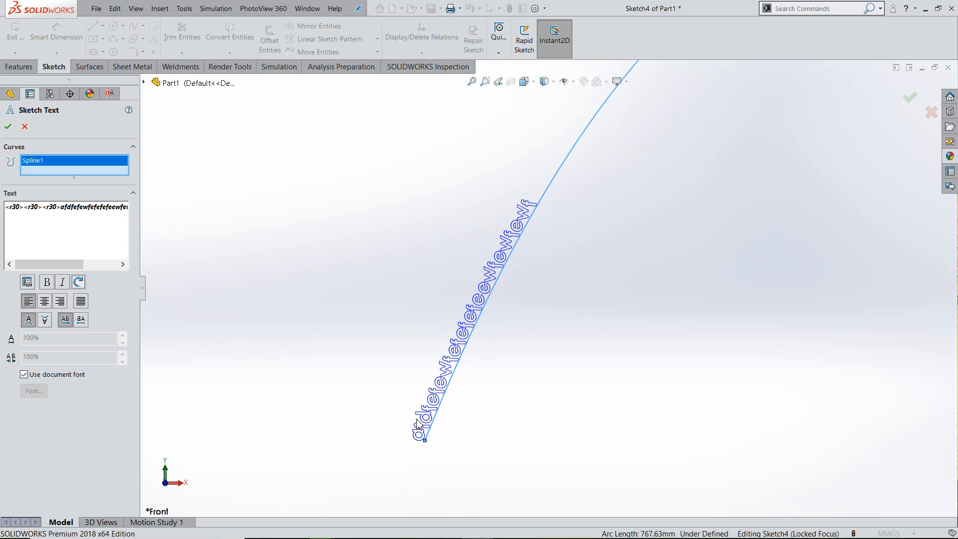
# Step: Try to change the angle in the innermost rotation code from the default to 40°
pyautogui.tripleClick(56, 209)
pyautogui.click(54, 209)
pyautogui.press('BackSpace')
pyautogui.press('BackSpace')
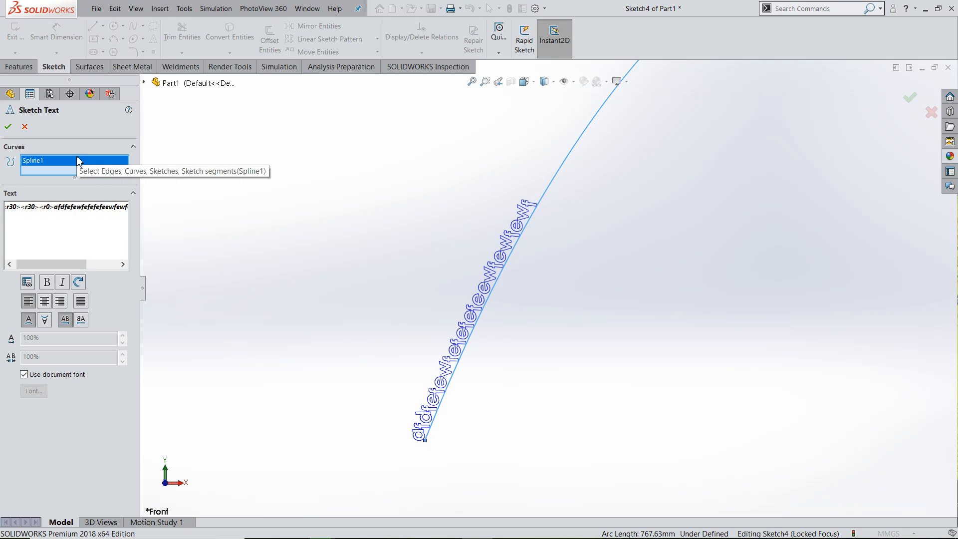
pyautogui.write('40')
pyautogui.press('Return')
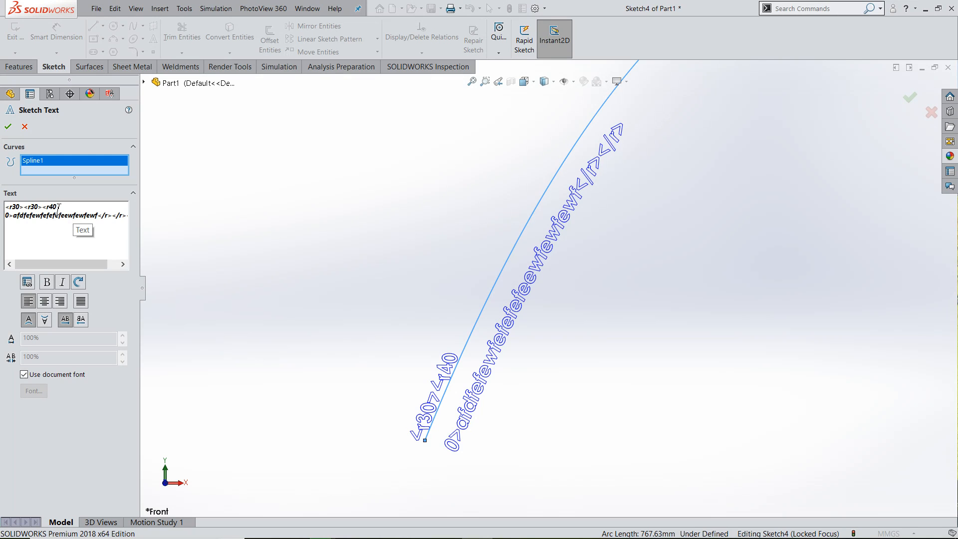
# Step: Remove all opening and closing rotation codes, the final "f" and the empty first line from the spline text
pyautogui.moveTo(58, 208); pyautogui.dragTo(2, 211)
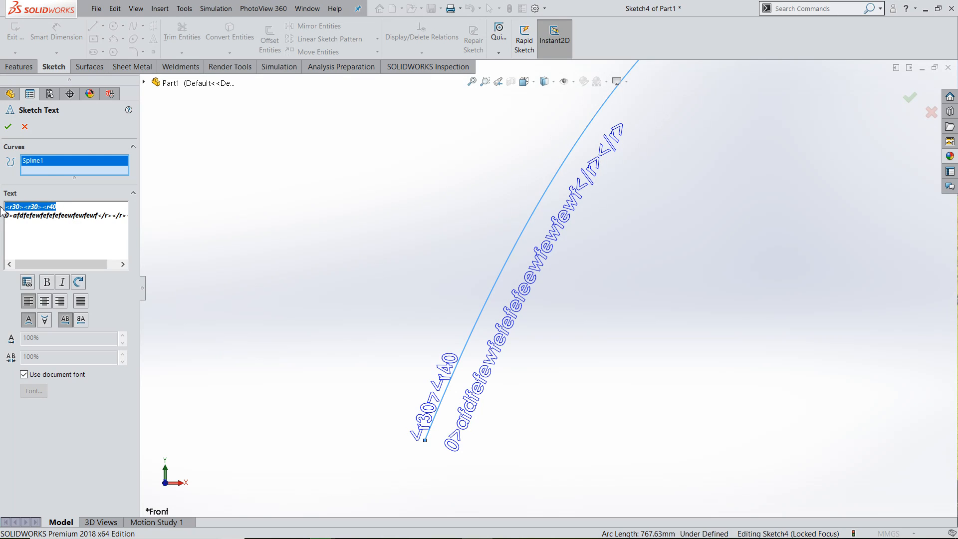
pyautogui.press('BackSpace')
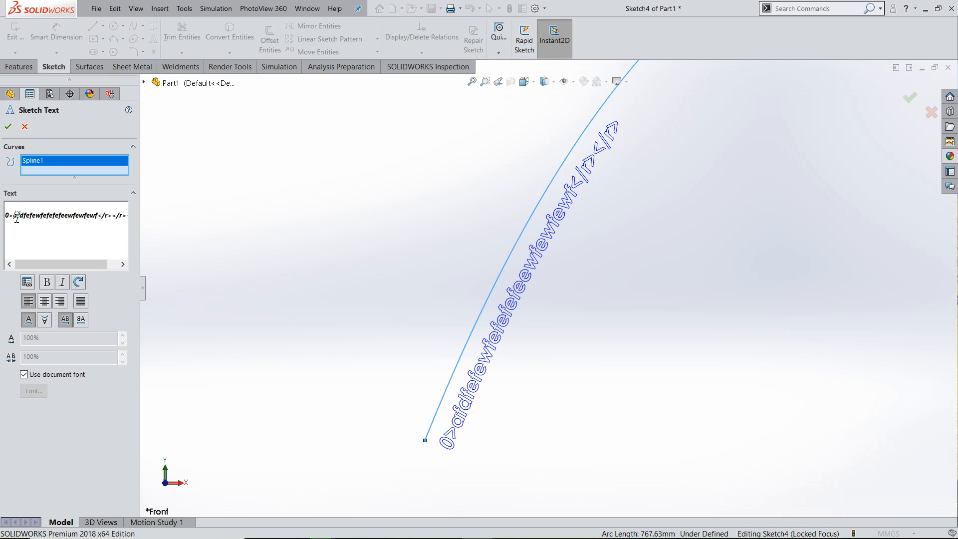
pyautogui.press('Delete')
pyautogui.press('Delete')
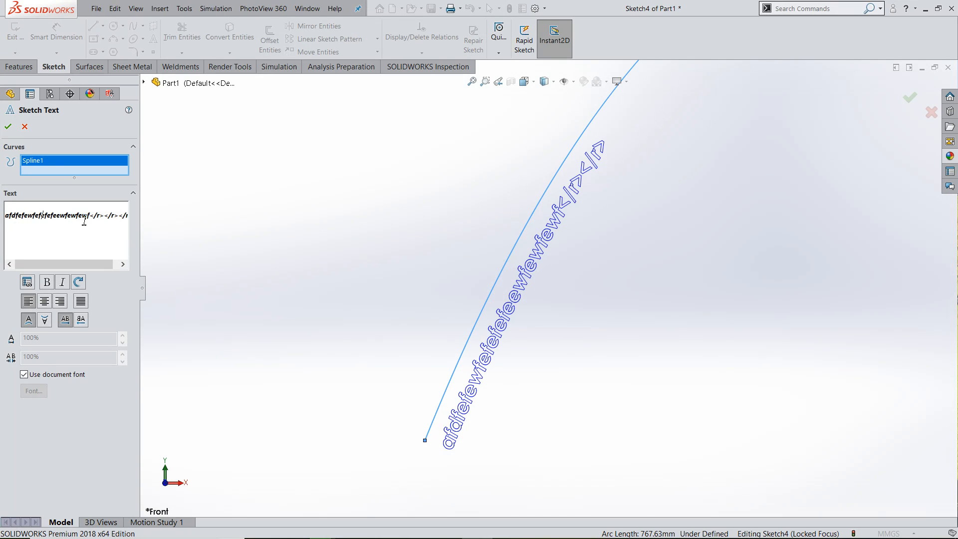
pyautogui.moveTo(94, 216); pyautogui.dragTo(159, 228)
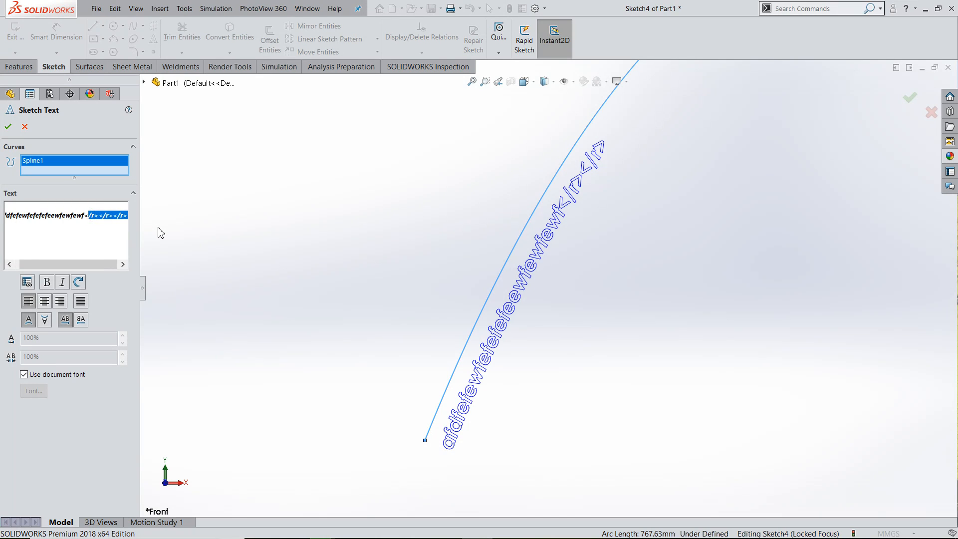
pyautogui.press('Delete')
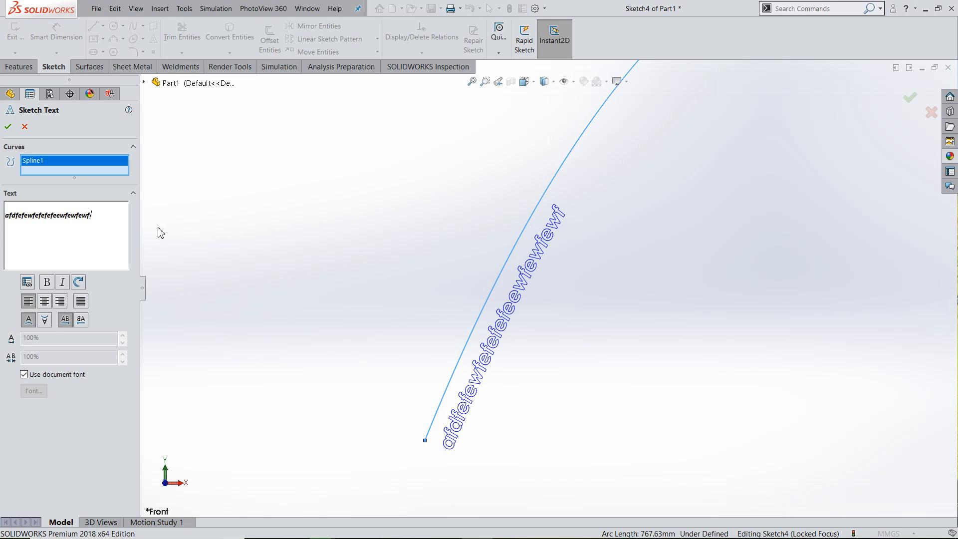
pyautogui.press('BackSpace')
pyautogui.click(22, 206)
pyautogui.press('Delete')
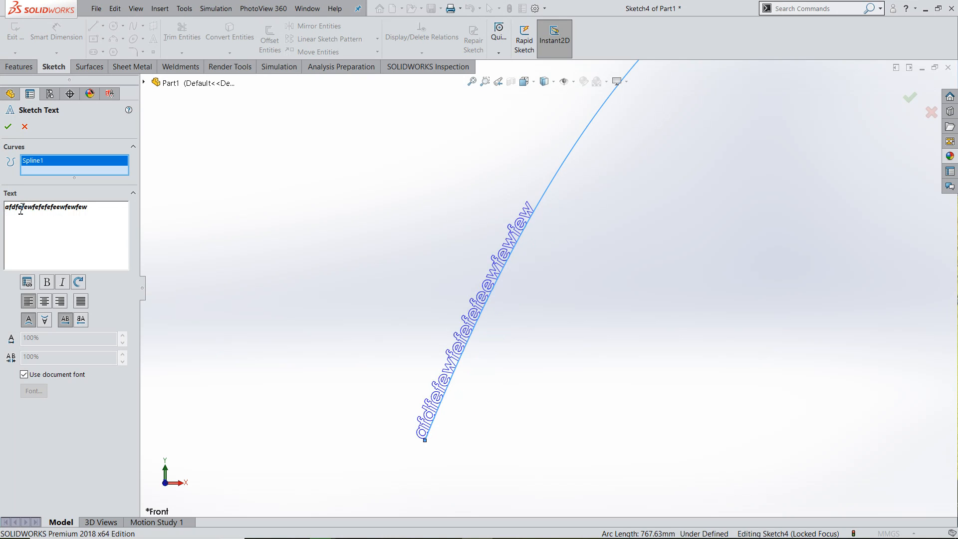
# Step: Apply a single character rotation to the whole spline text and set its angle to 50°
pyautogui.click(79, 282)
pyautogui.doubleClick(96, 209)
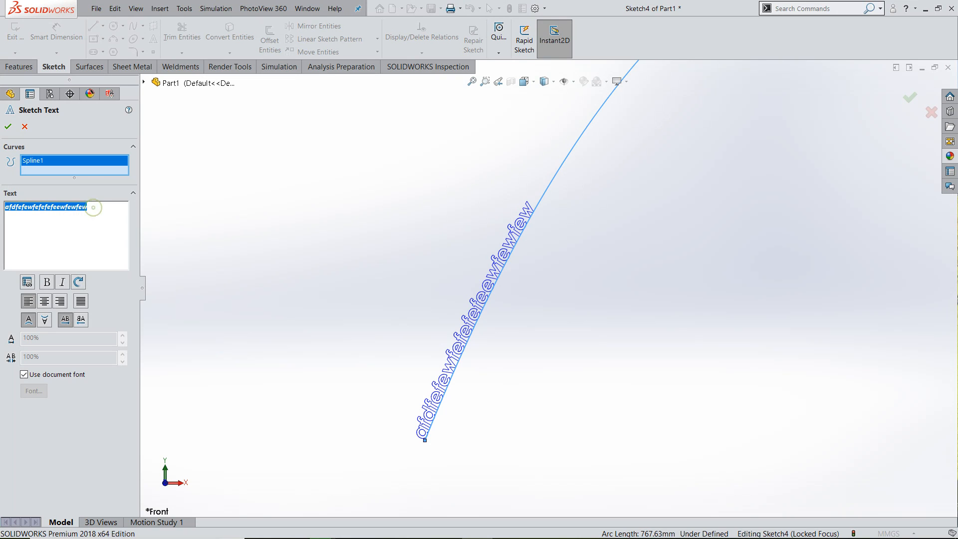
pyautogui.click(78, 283)
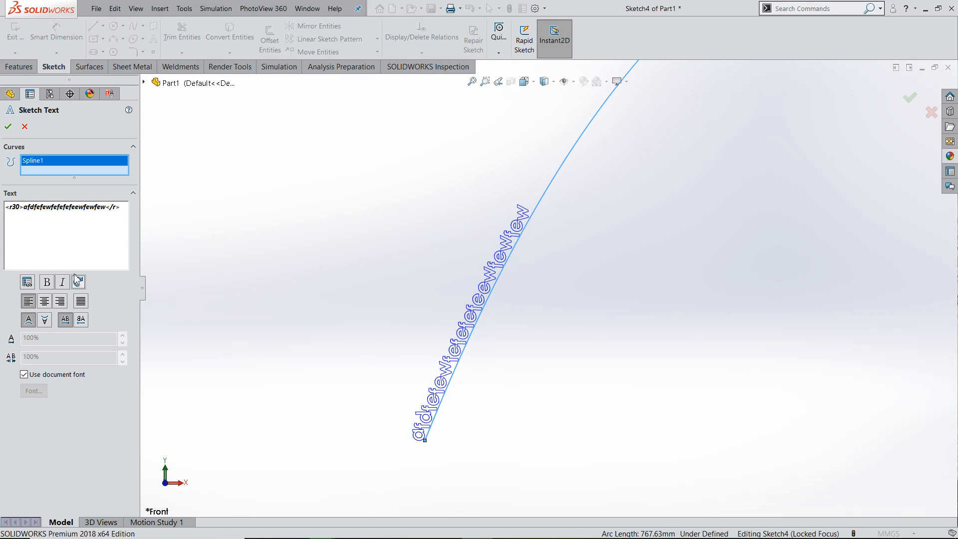
pyautogui.click(19, 208)
pyautogui.press('BackSpace')
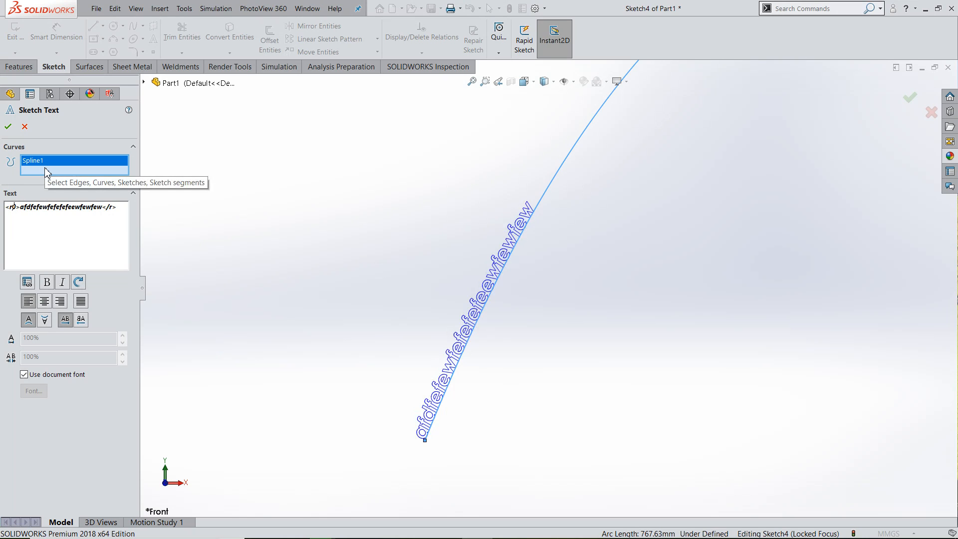
pyautogui.write('5')
pyautogui.press('Return')
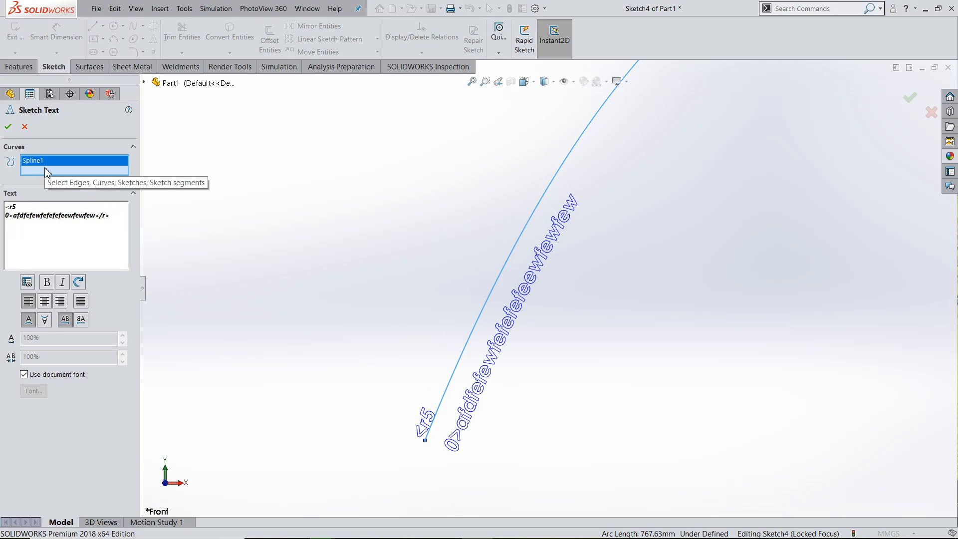
pyautogui.press('BackSpace')
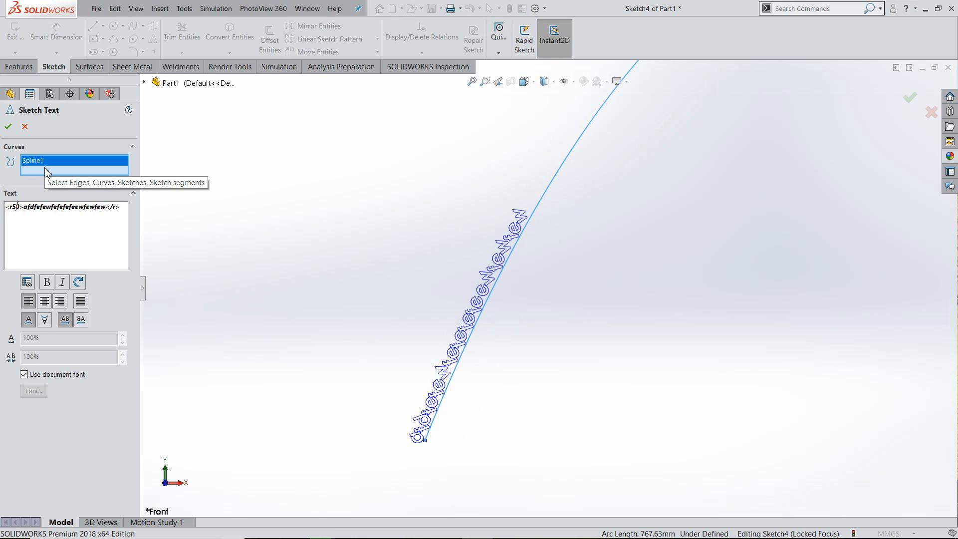
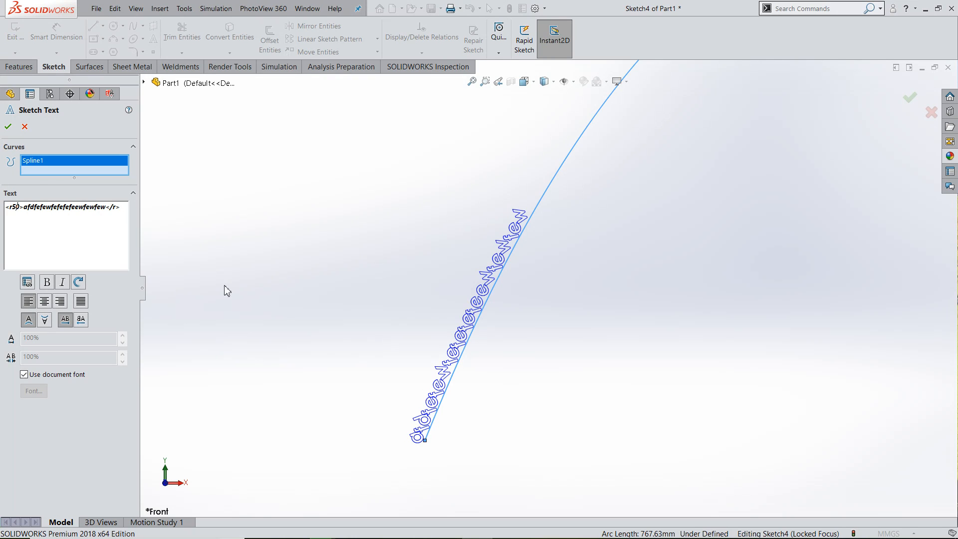
# Step: Delete the opening <r50> rotation code in front of the spline text
pyautogui.click(25, 210)
pyautogui.press('BackSpace')
pyautogui.press('BackSpace')
pyautogui.press('BackSpace')
pyautogui.press('BackSpace')
pyautogui.press('BackSpace')
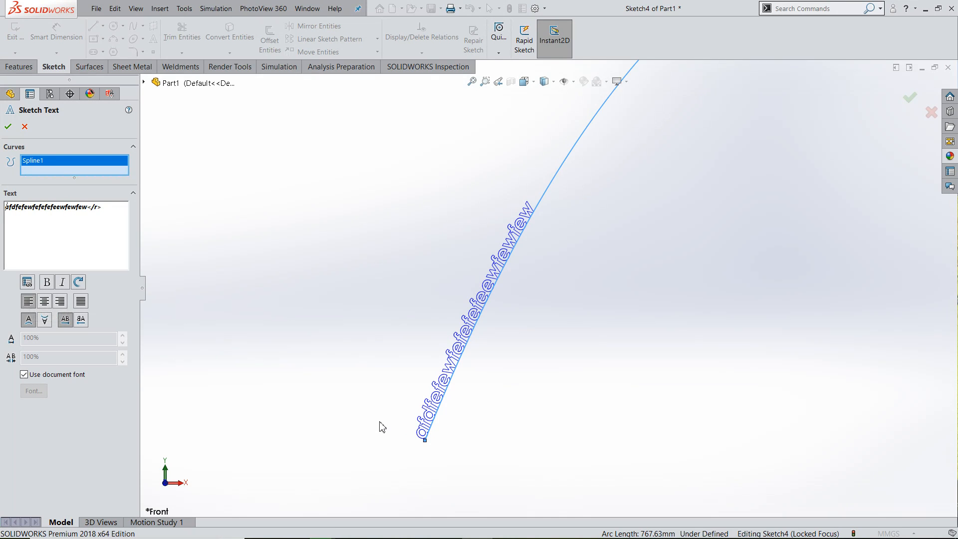
# Step: Try centre alignment and right alignment for the text along the spline
pyautogui.scroll(6, 379, 422)
pyautogui.scroll(4, 676, 400)
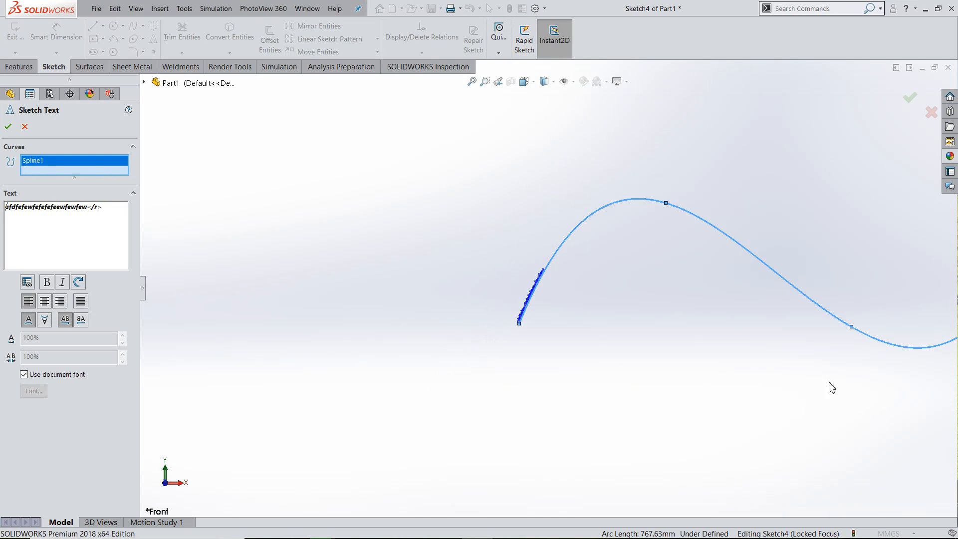
pyautogui.scroll(-2, 934, 300)
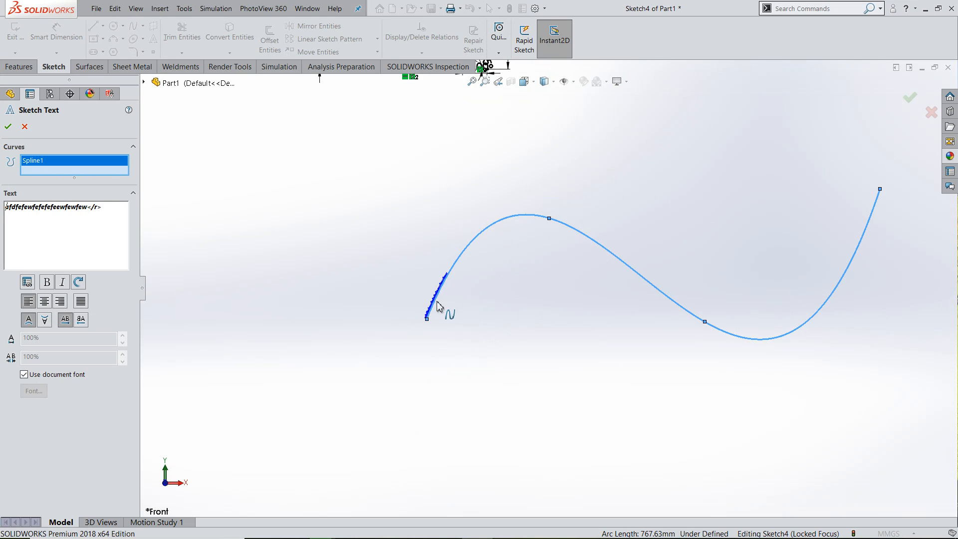
pyautogui.click(44, 301)
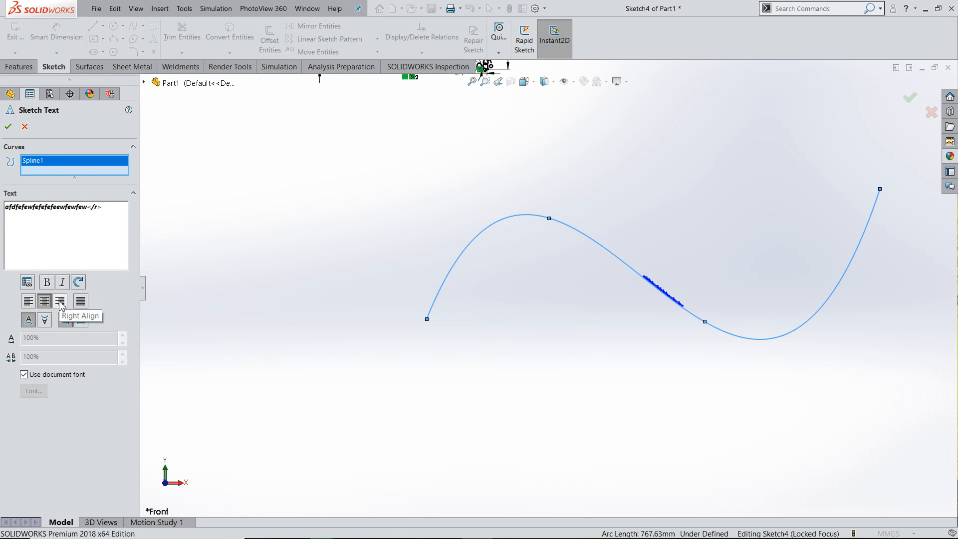
pyautogui.click(60, 302)
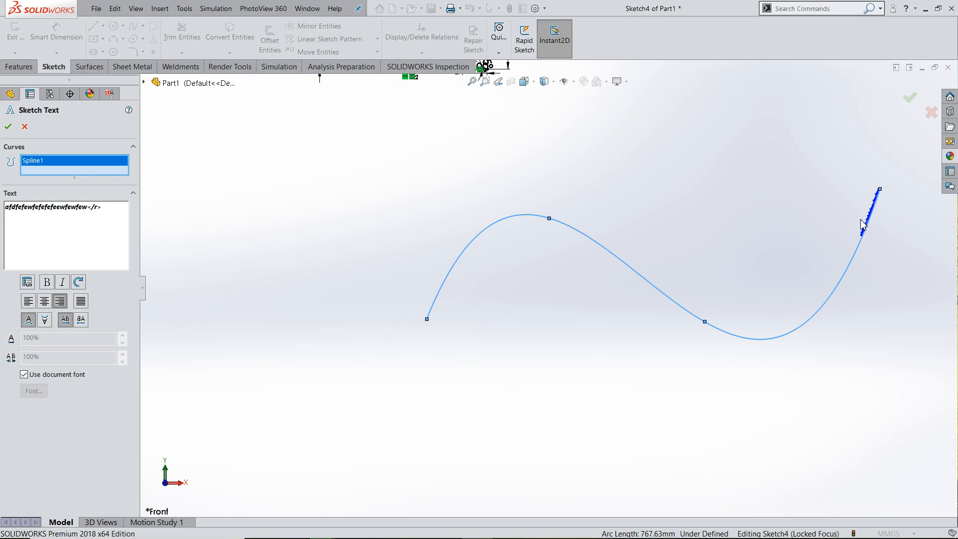
# Step: Try full justification of the text along the spline and return it to left alignment
pyautogui.click(80, 301)
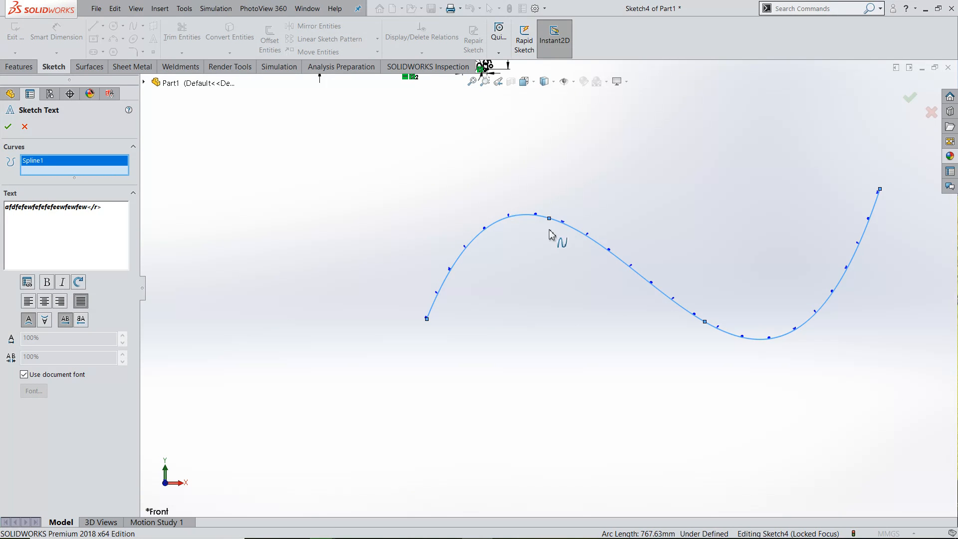
pyautogui.scroll(-5, 552, 235)
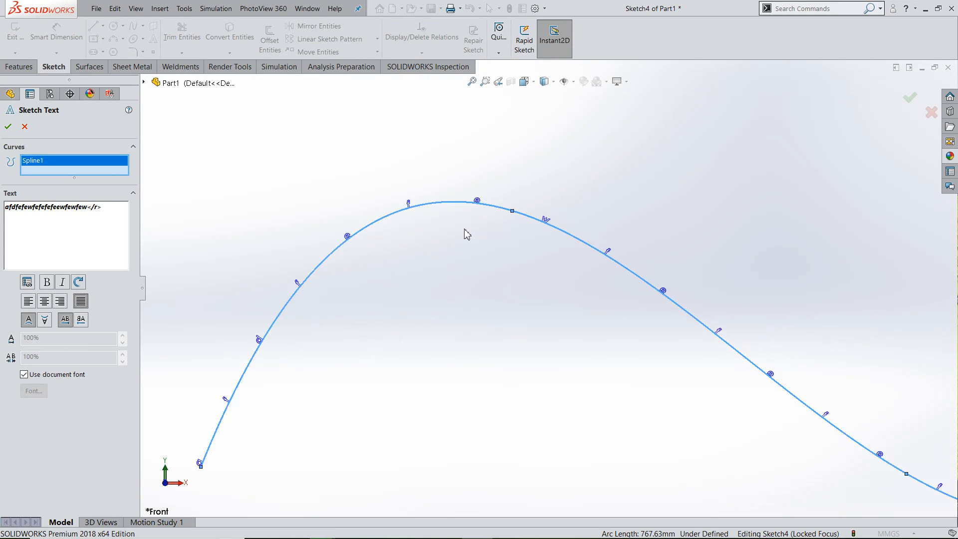
pyautogui.scroll(-3, 458, 233)
pyautogui.scroll(5, 474, 203)
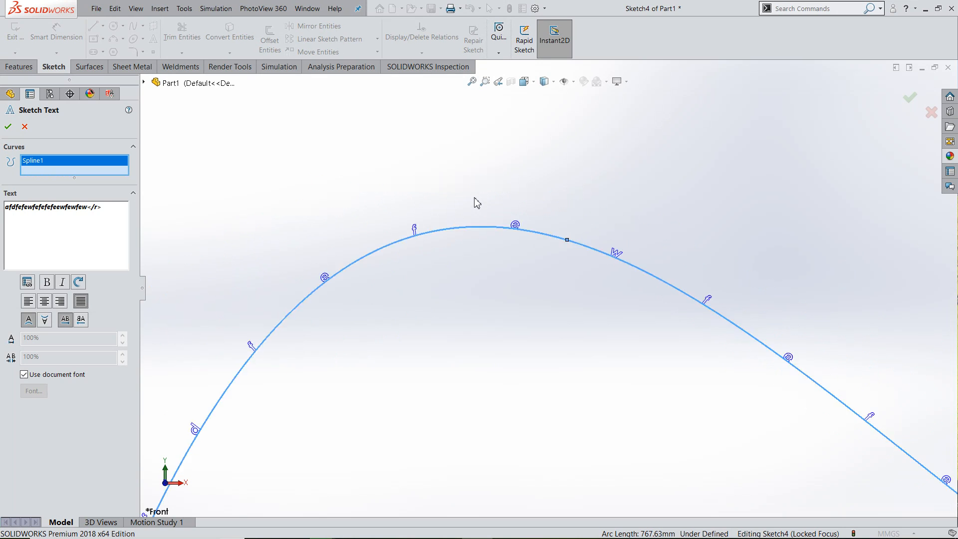
pyautogui.click(28, 300)
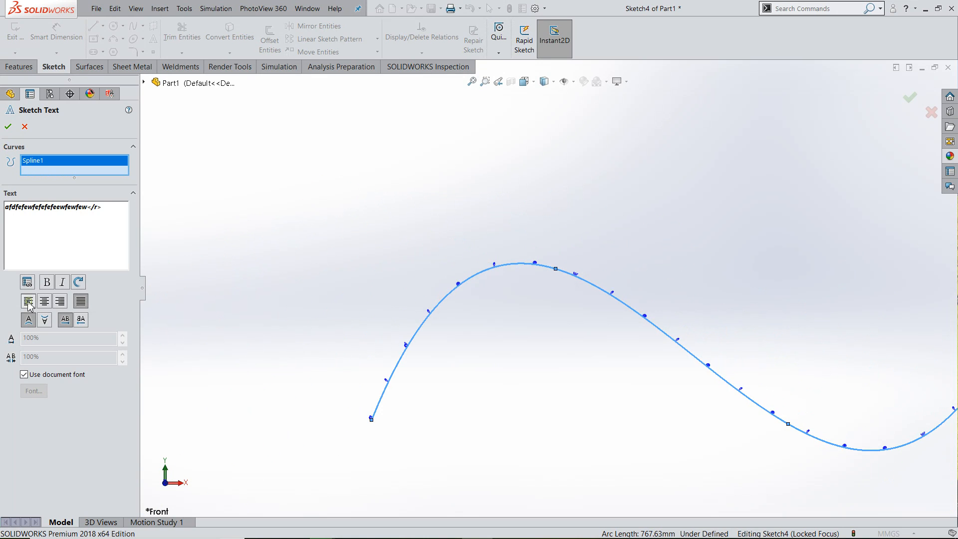
pyautogui.scroll(-1, 417, 406)
pyautogui.scroll(-7, 418, 407)
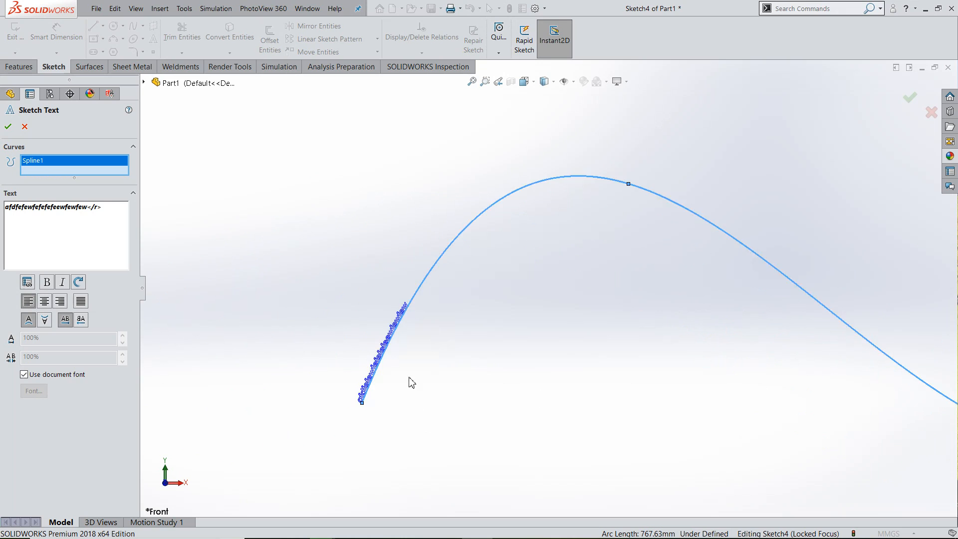
# Step: Try flipping the spline text vertically and horizontally, restoring its original orientation after each flip
pyautogui.click(29, 320)
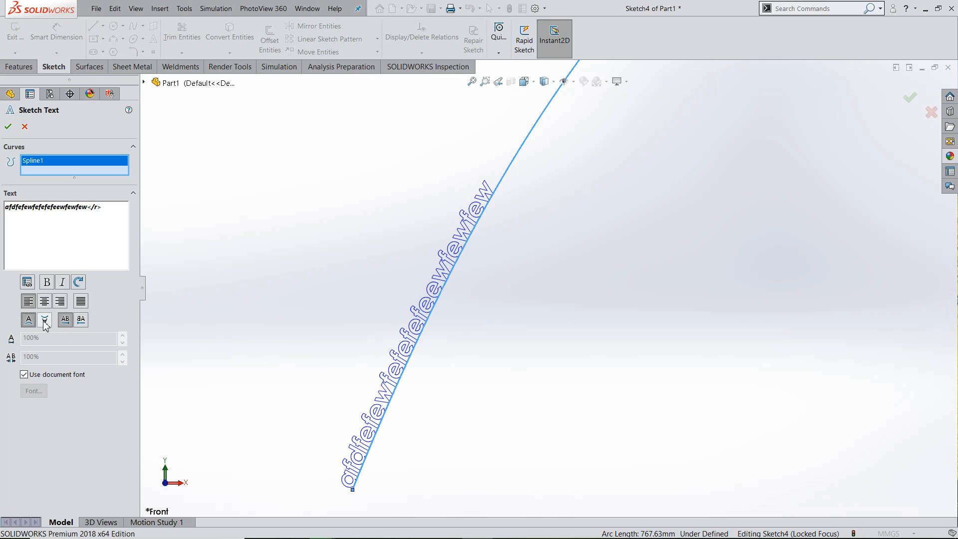
pyautogui.click(44, 321)
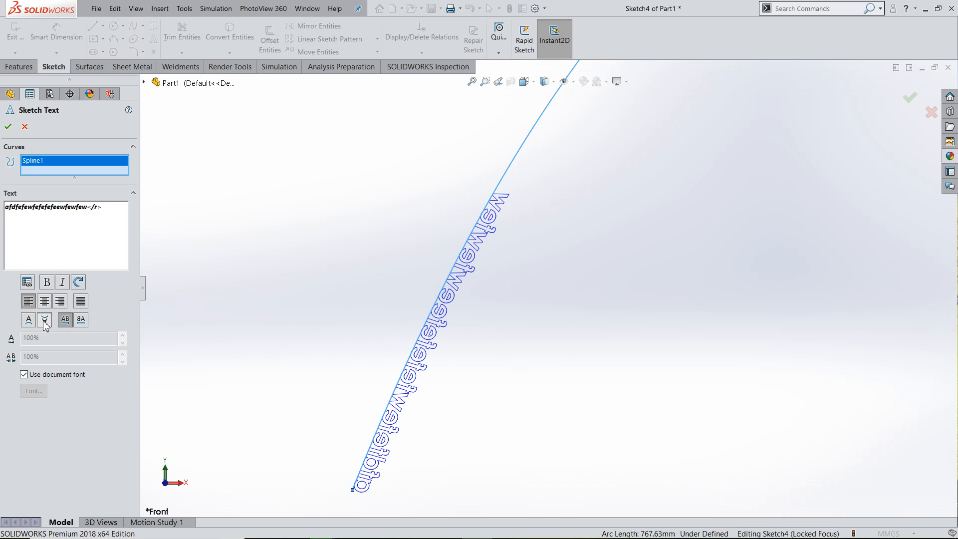
pyautogui.click(29, 320)
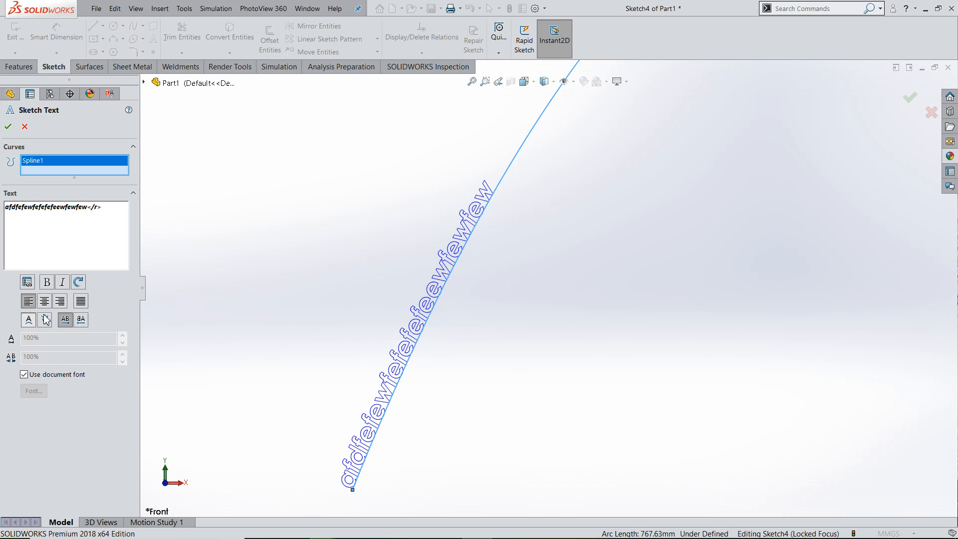
pyautogui.click(82, 323)
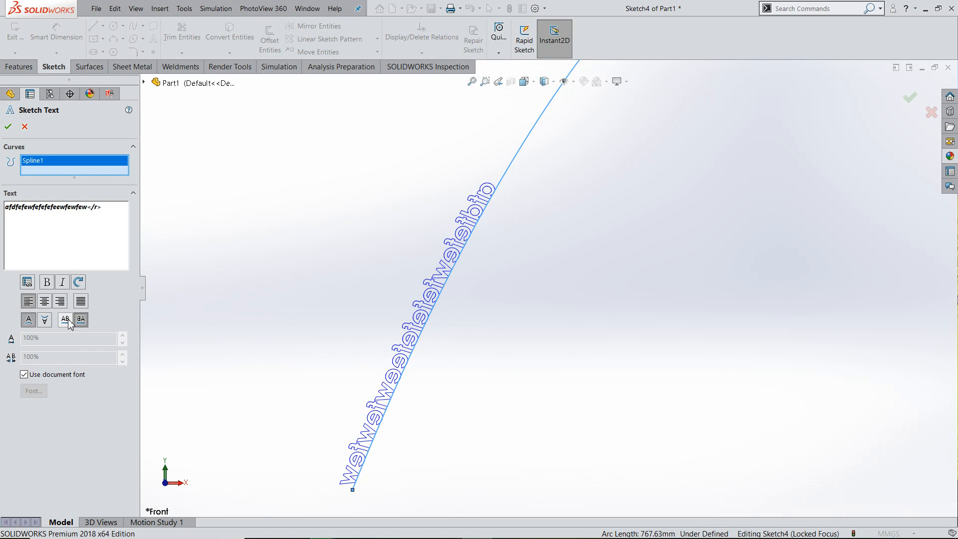
pyautogui.click(68, 323)
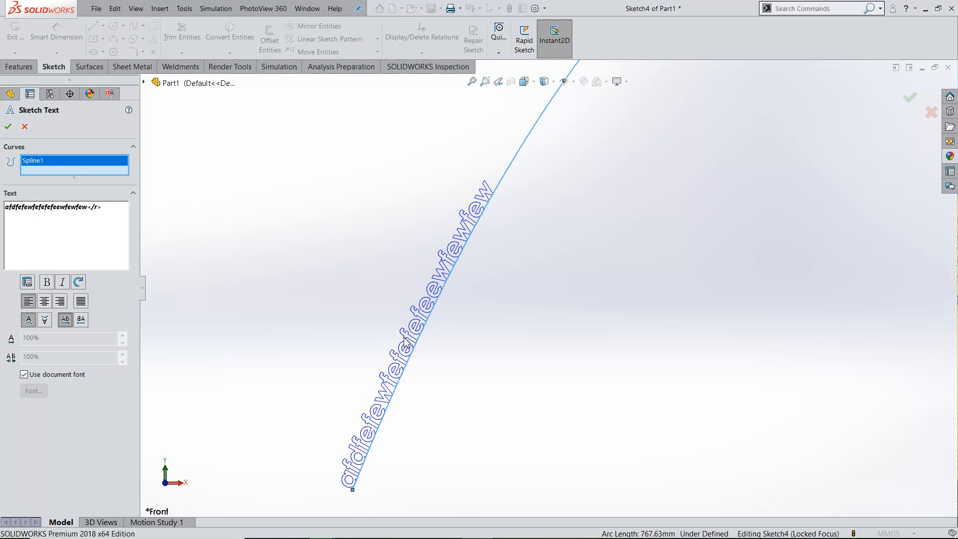
pyautogui.moveTo(405, 341); pyautogui.dragTo(516, 375)
pyautogui.scroll(-1, 537, 378)
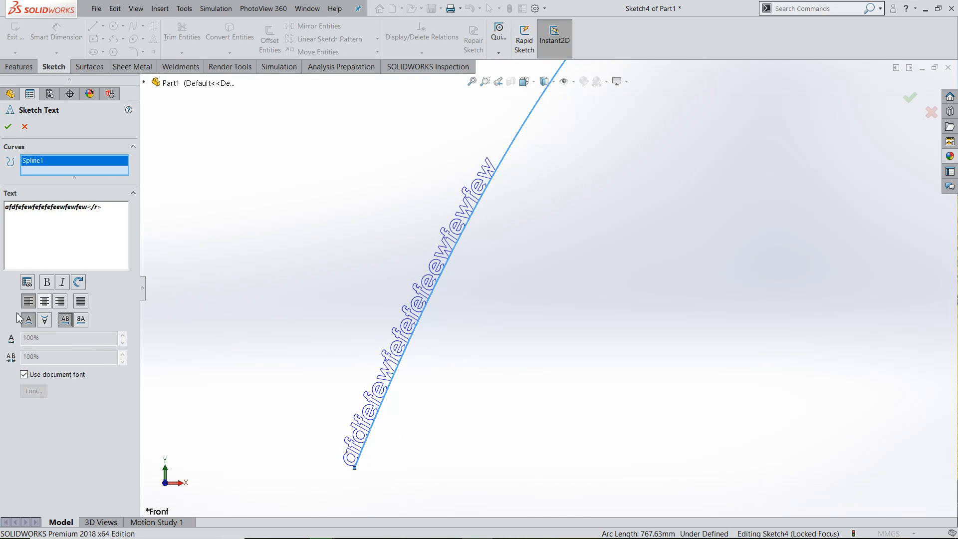
# Step: Stop using the document font for the spline text and set its width factor to 150%
pyautogui.click(24, 375)
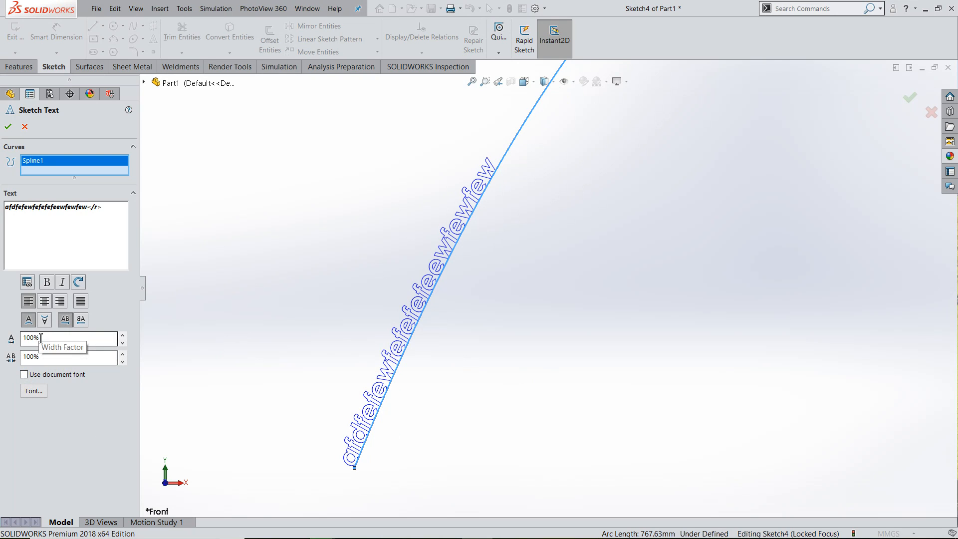
pyautogui.click(123, 337)
pyautogui.click(123, 337)
pyautogui.click(122, 336)
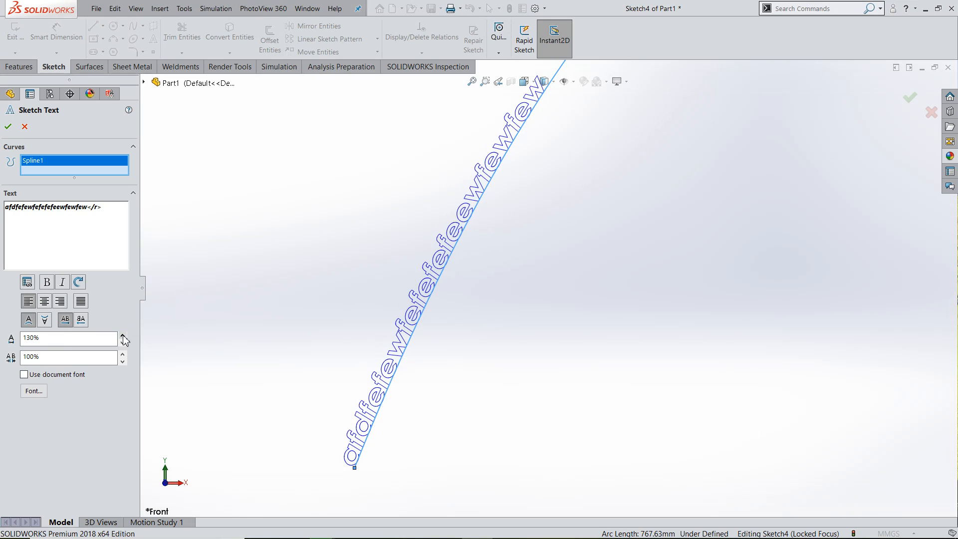
pyautogui.click(123, 337)
pyautogui.click(123, 336)
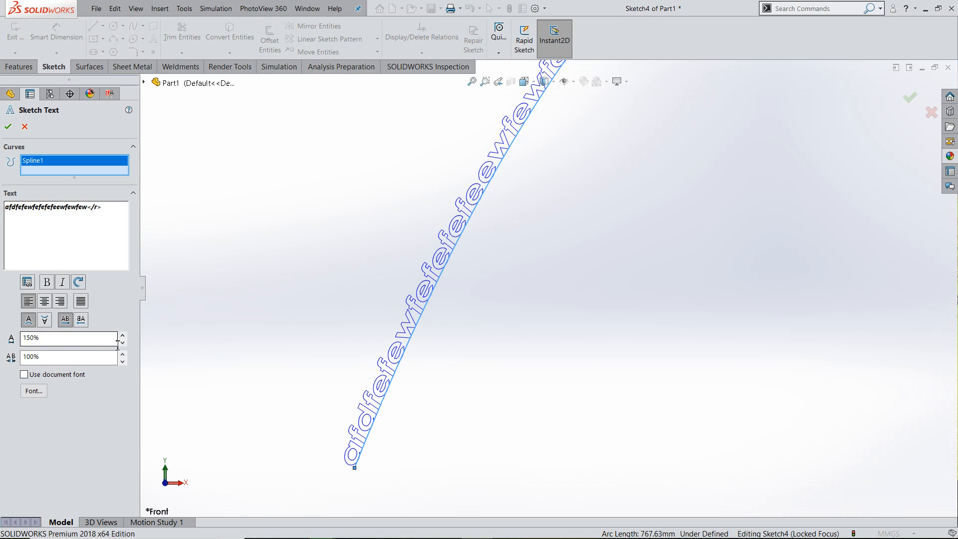
pyautogui.scroll(2, 123, 367)
# Step: Set the character spacing of the spline text to 110%
pyautogui.click(50, 358)
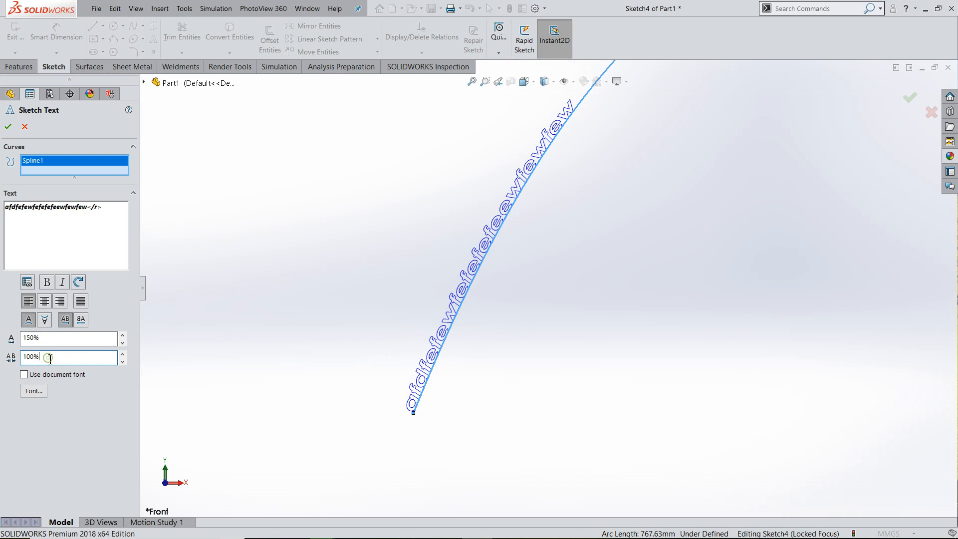
pyautogui.doubleClick(28, 356)
pyautogui.click(123, 356)
pyautogui.click(123, 355)
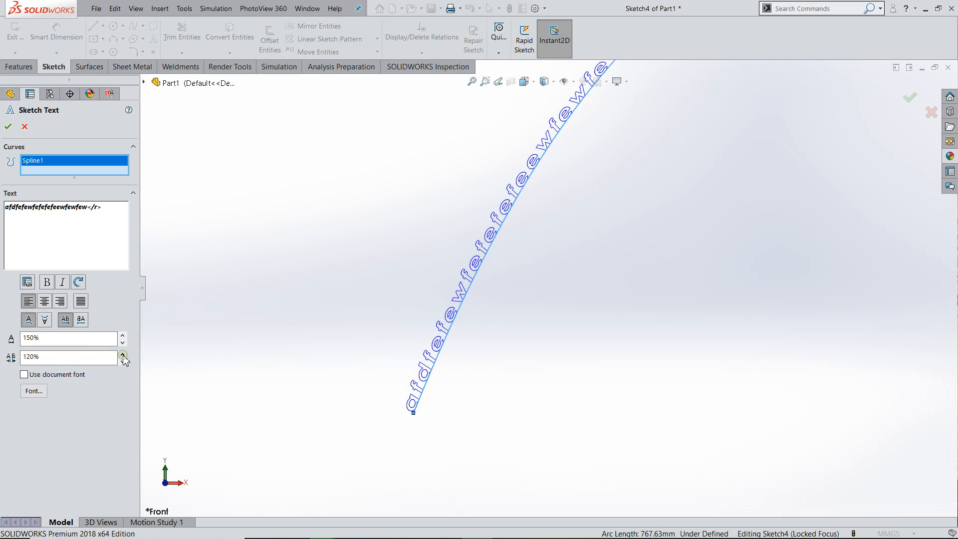
pyautogui.click(123, 355)
pyautogui.click(122, 355)
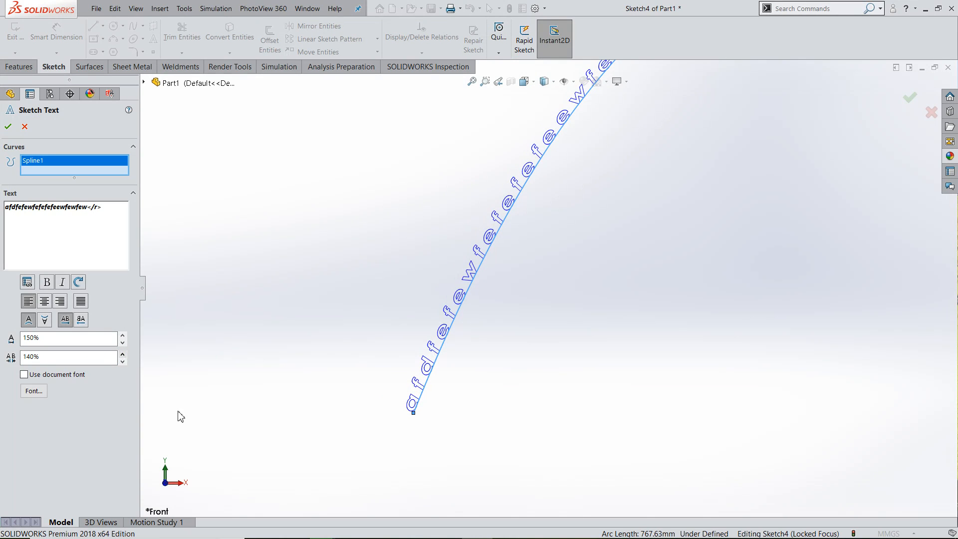
pyautogui.click(123, 361)
pyautogui.click(123, 362)
pyautogui.click(122, 362)
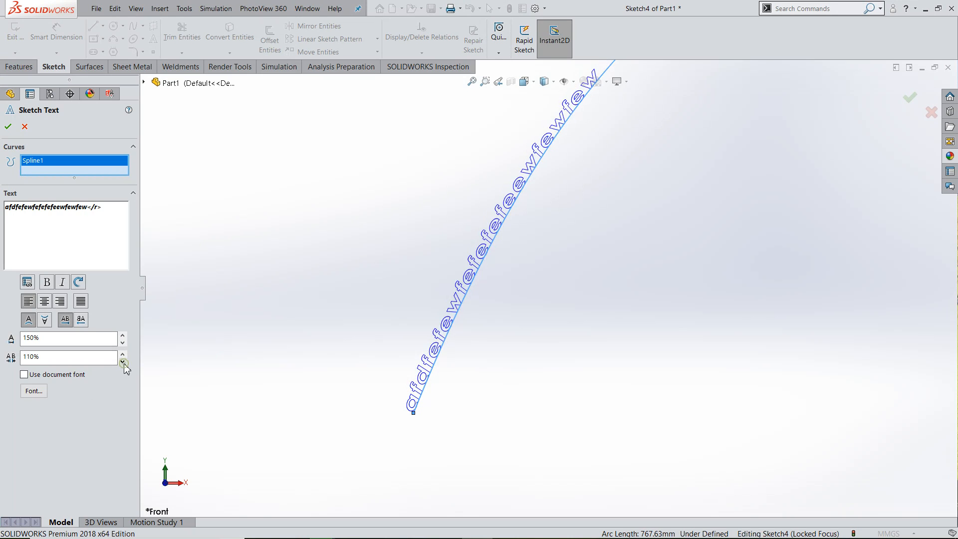
pyautogui.scroll(2, 497, 350)
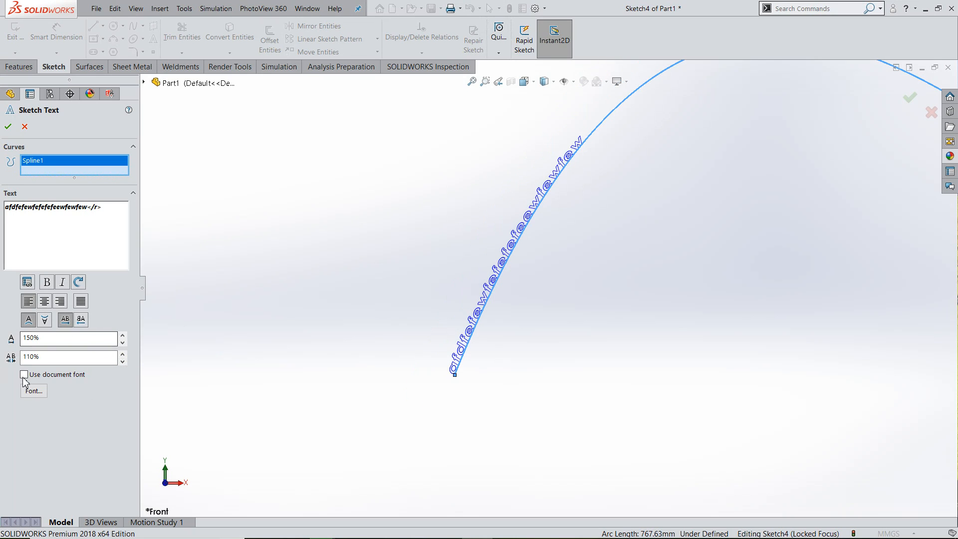
pyautogui.click(33, 391)
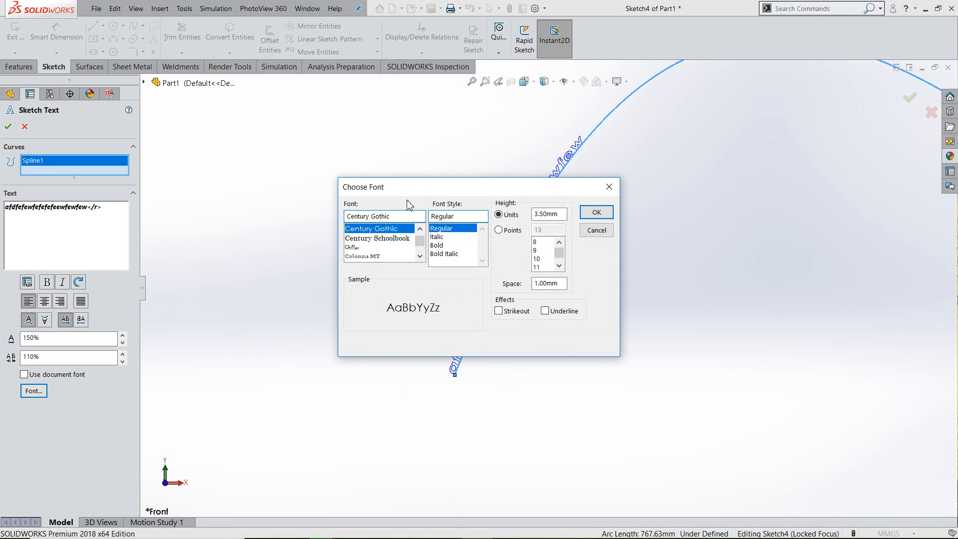
pyautogui.moveTo(408, 188); pyautogui.dragTo(281, 119)
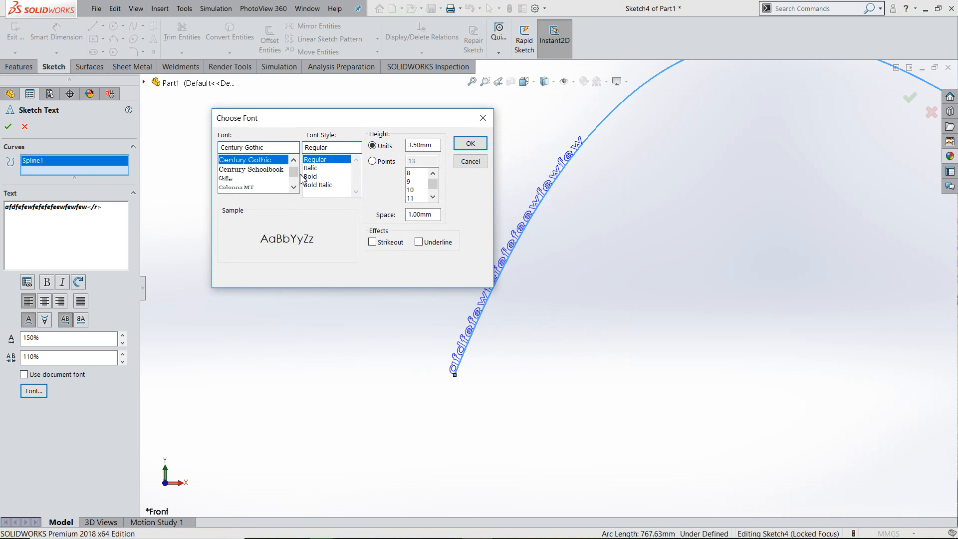
pyautogui.moveTo(294, 174); pyautogui.dragTo(290, 151)
pyautogui.click(257, 160)
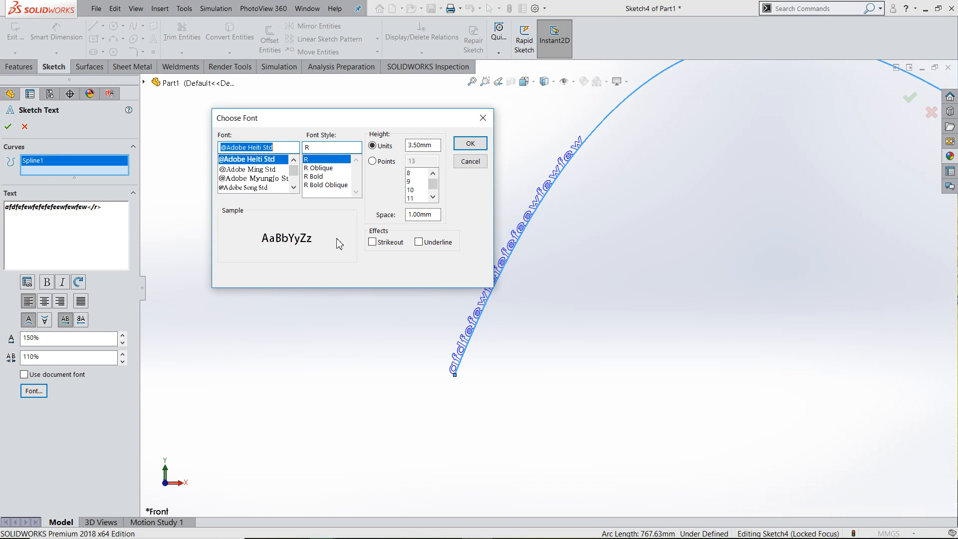
pyautogui.click(317, 177)
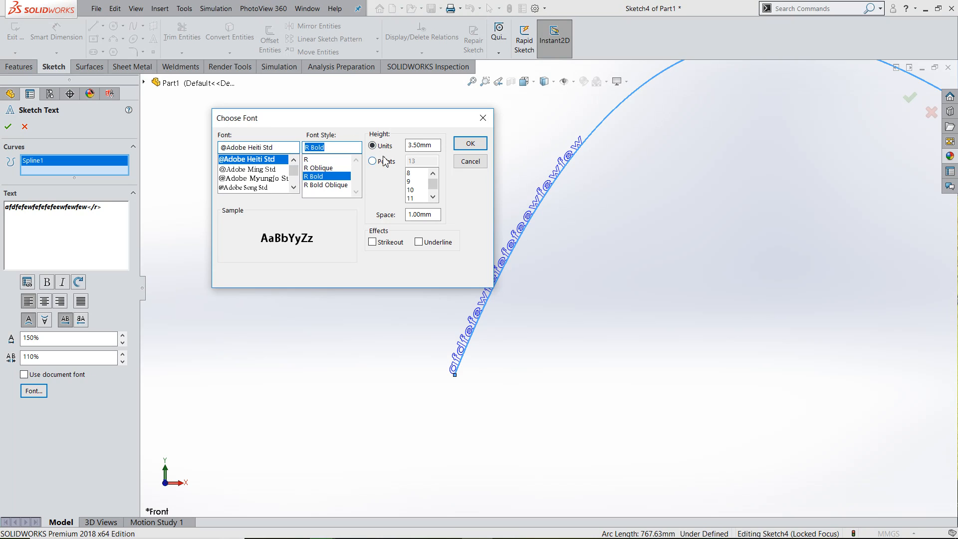
pyautogui.doubleClick(430, 146)
pyautogui.write('6')
pyautogui.click(471, 145)
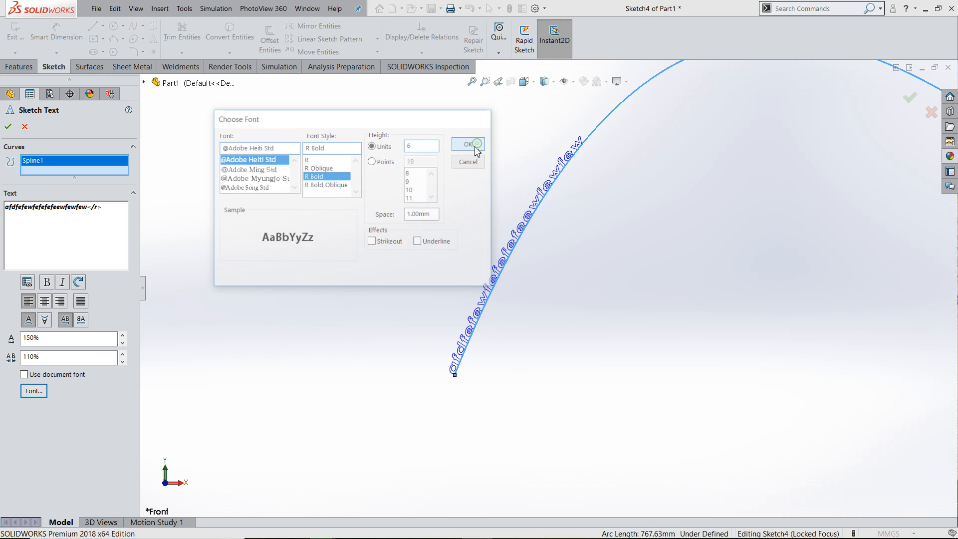
pyautogui.scroll(2, 559, 287)
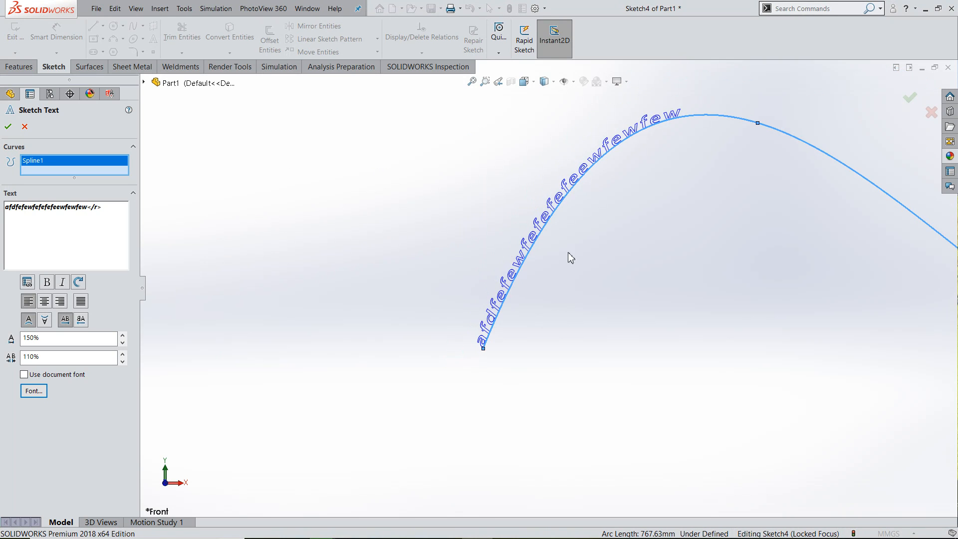
pyautogui.scroll(-2, 622, 194)
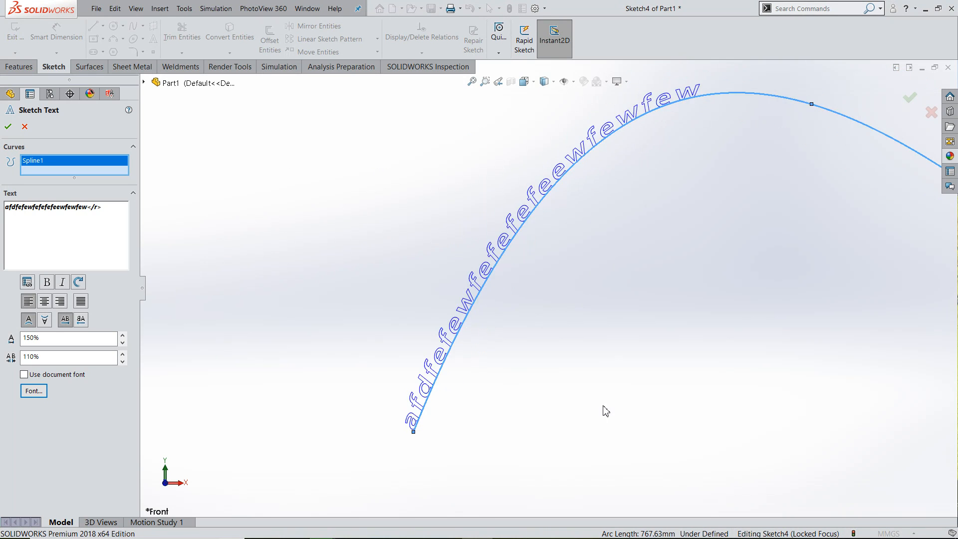
pyautogui.click(25, 388)
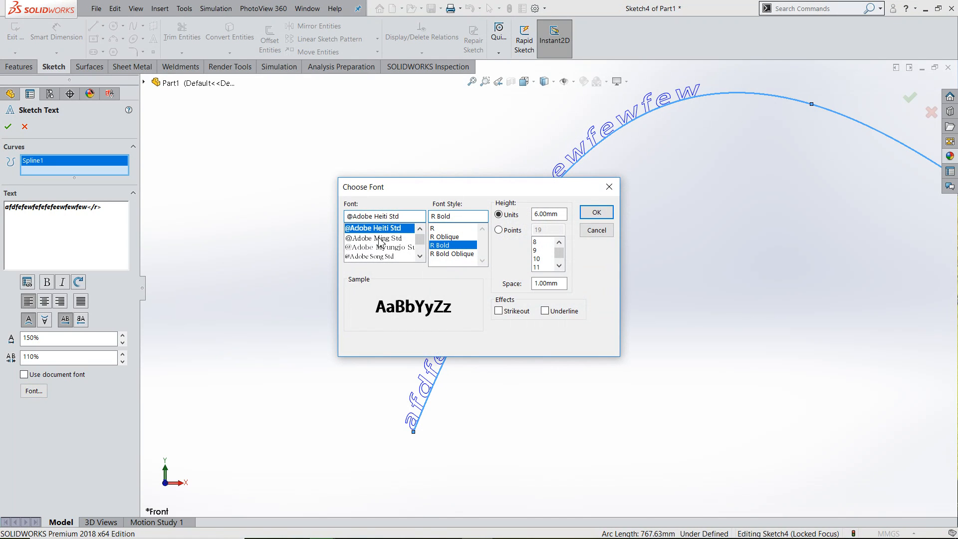
pyautogui.click(380, 239)
pyautogui.click(443, 237)
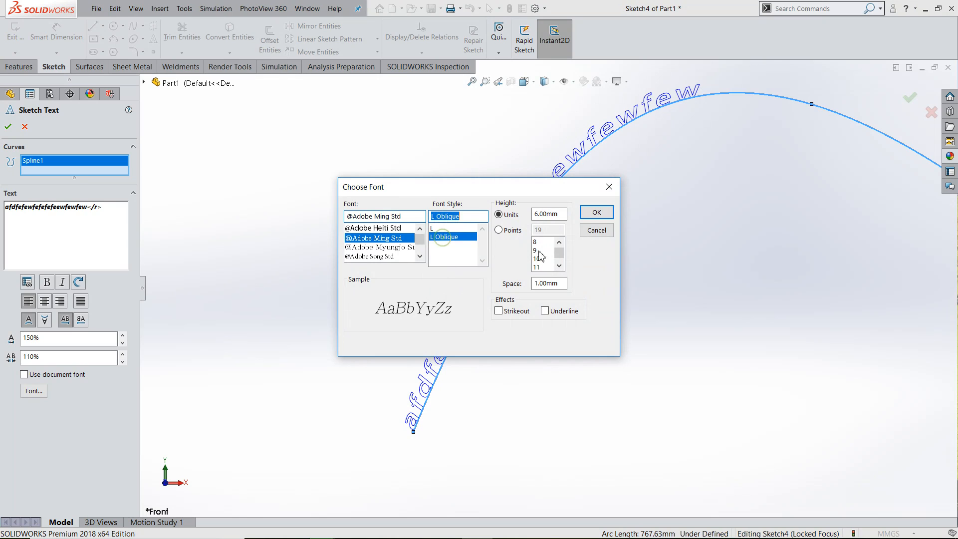
pyautogui.click(499, 231)
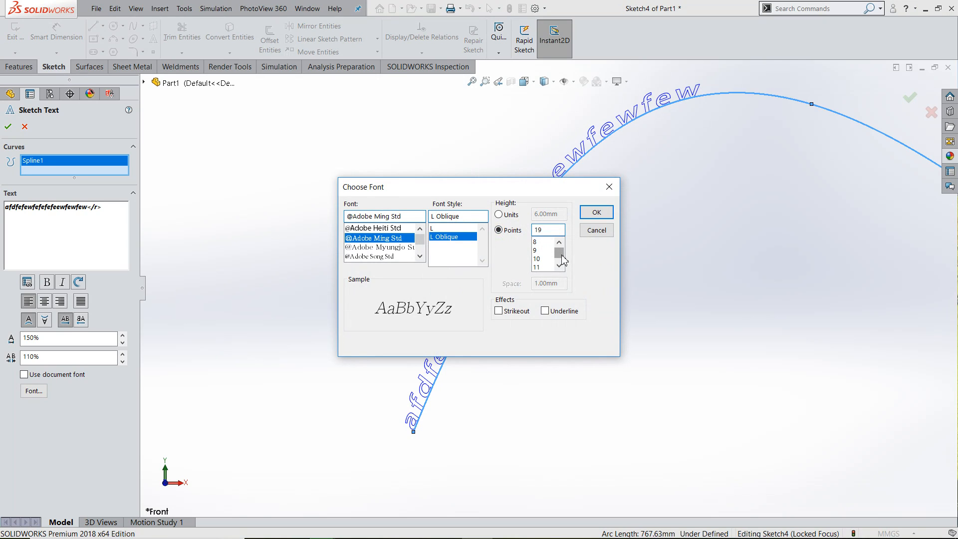
pyautogui.scroll(-3, 560, 253)
pyautogui.click(538, 250)
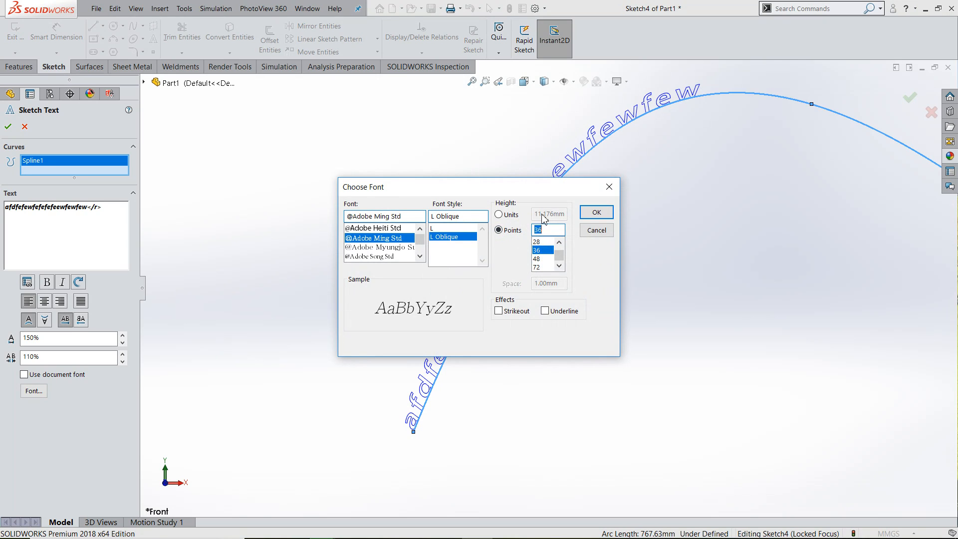
pyautogui.click(595, 213)
pyautogui.scroll(5, 411, 317)
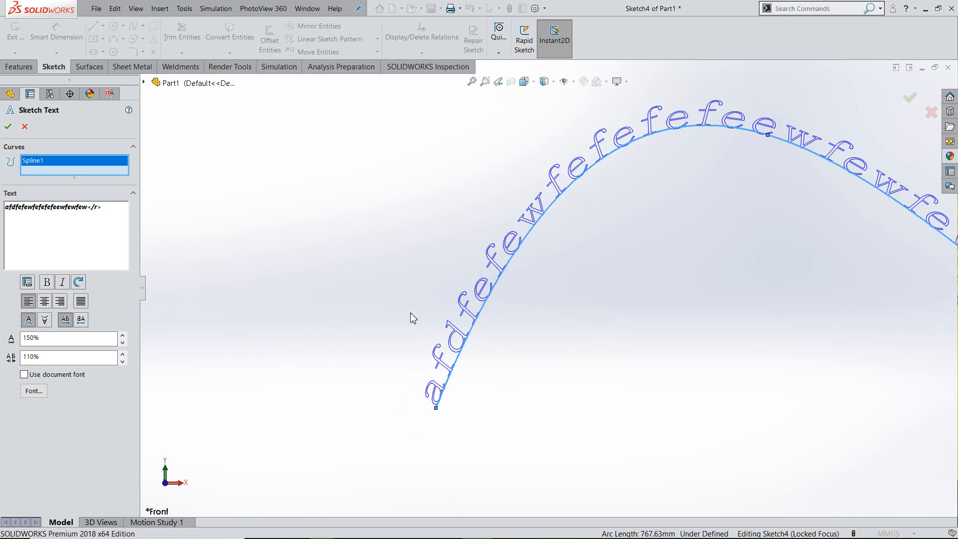
# Step: Apply the strikeout effect to the spline text in Italic style with a height of 36 points
pyautogui.scroll(-2, 750, 252)
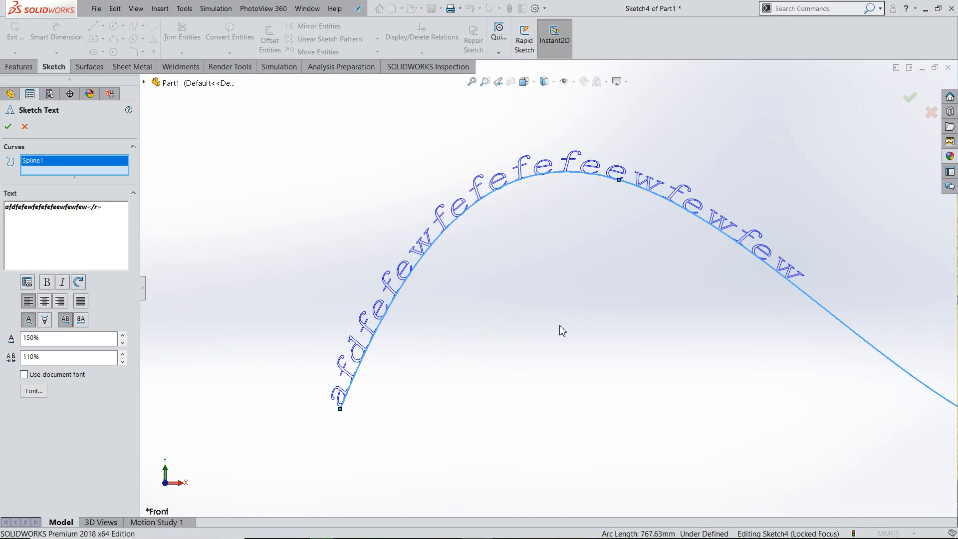
pyautogui.scroll(-2, 560, 329)
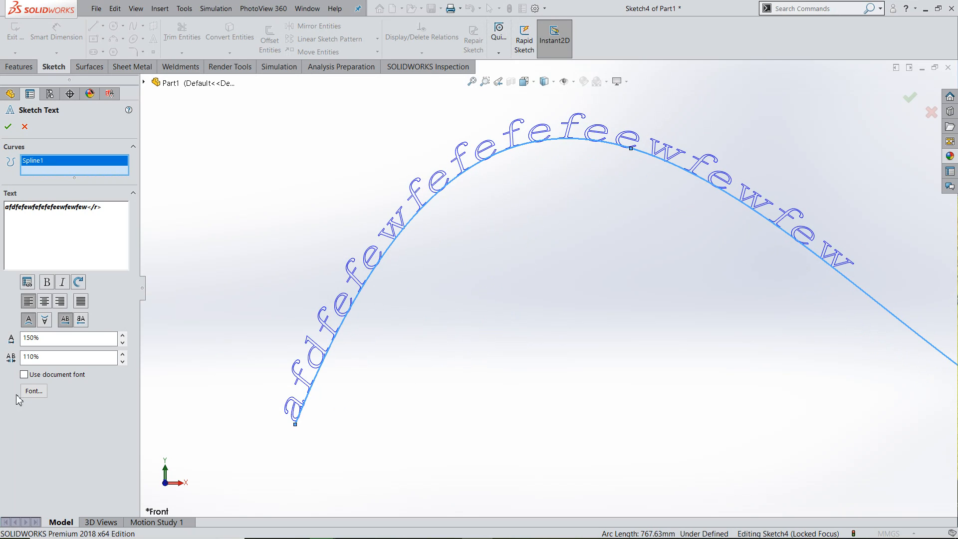
pyautogui.click(33, 390)
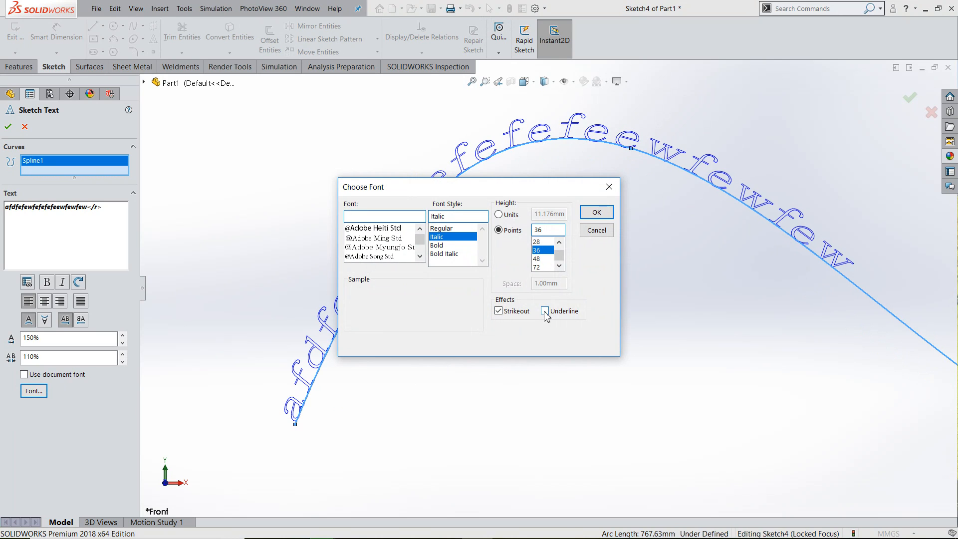
pyautogui.click(596, 212)
# Step: Examine the restyled letter outlines along the spline and accept the sketch text
pyautogui.scroll(-3, 389, 361)
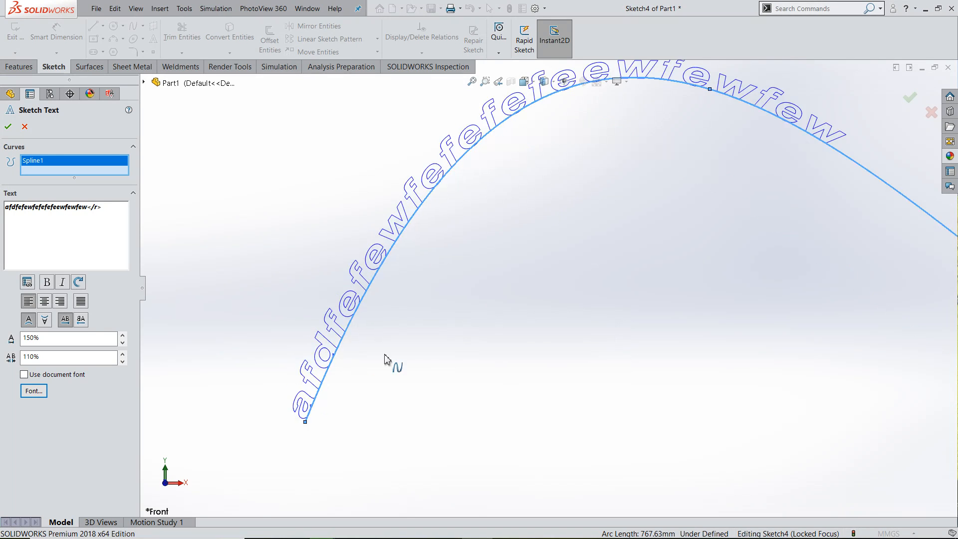
pyautogui.scroll(-2, 344, 419)
pyautogui.scroll(-2, 339, 435)
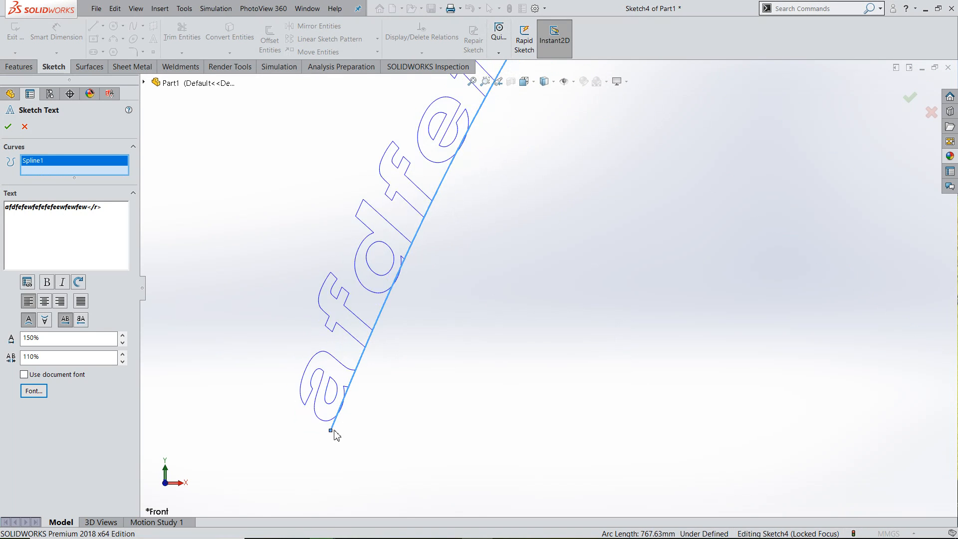
pyautogui.scroll(-2, 464, 180)
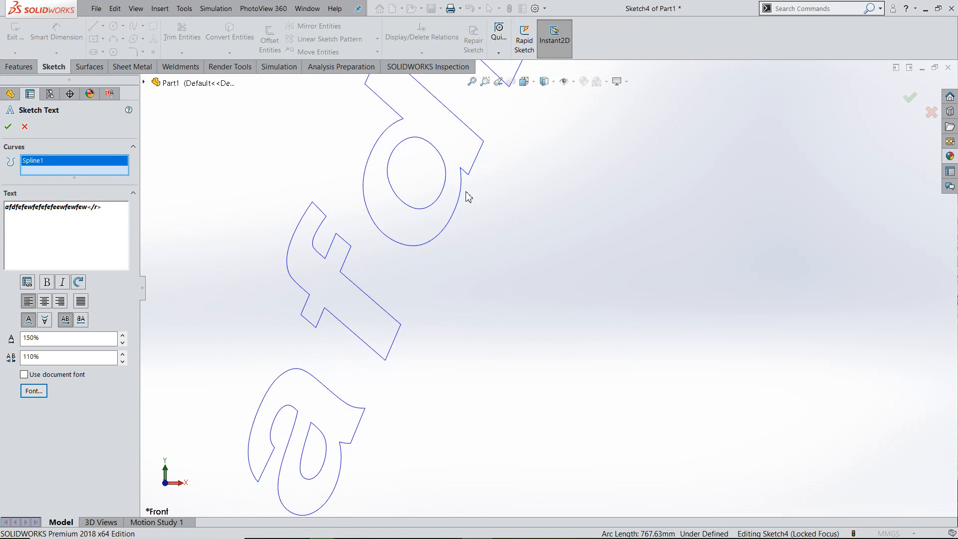
pyautogui.scroll(5, 461, 231)
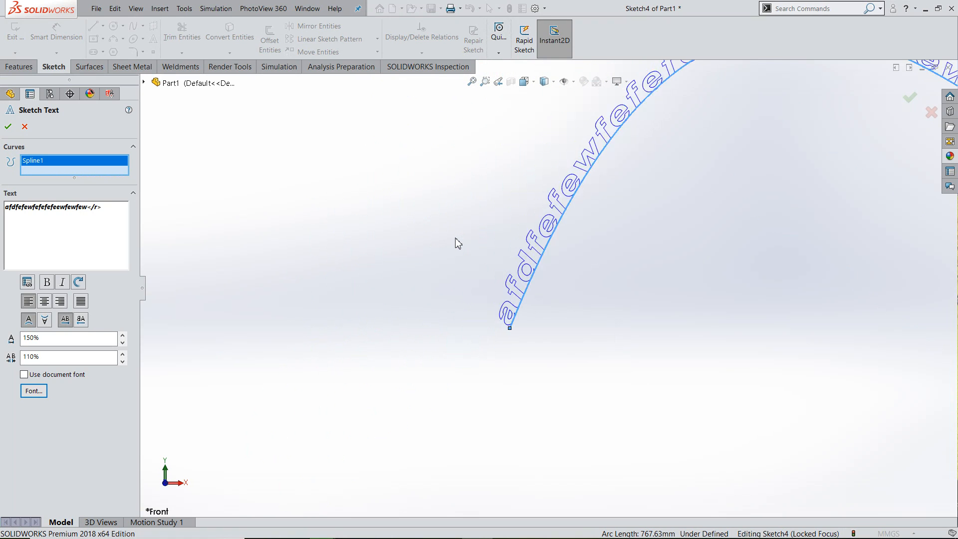
pyautogui.scroll(2, 536, 216)
pyautogui.scroll(-4, 706, 232)
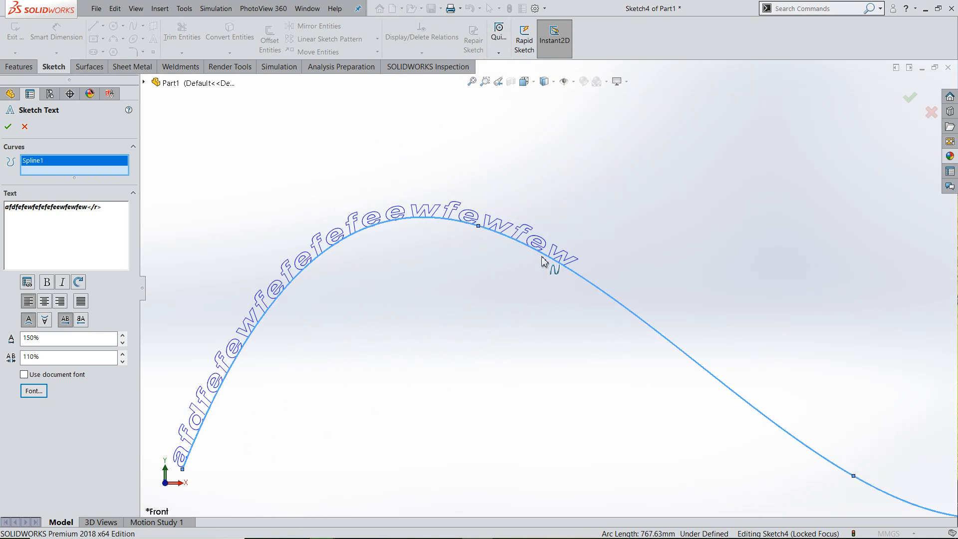
pyautogui.scroll(1, 435, 287)
pyautogui.scroll(1, 434, 292)
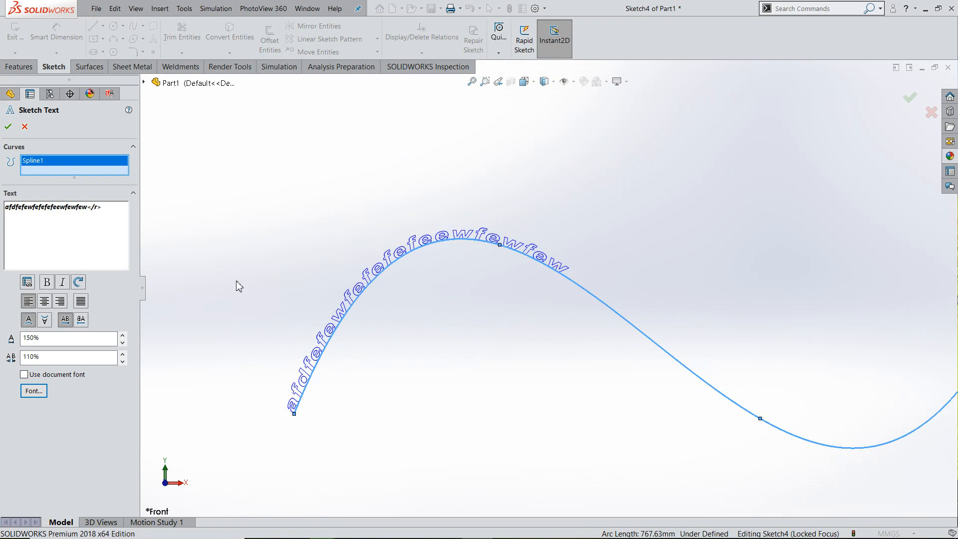
pyautogui.click(8, 128)
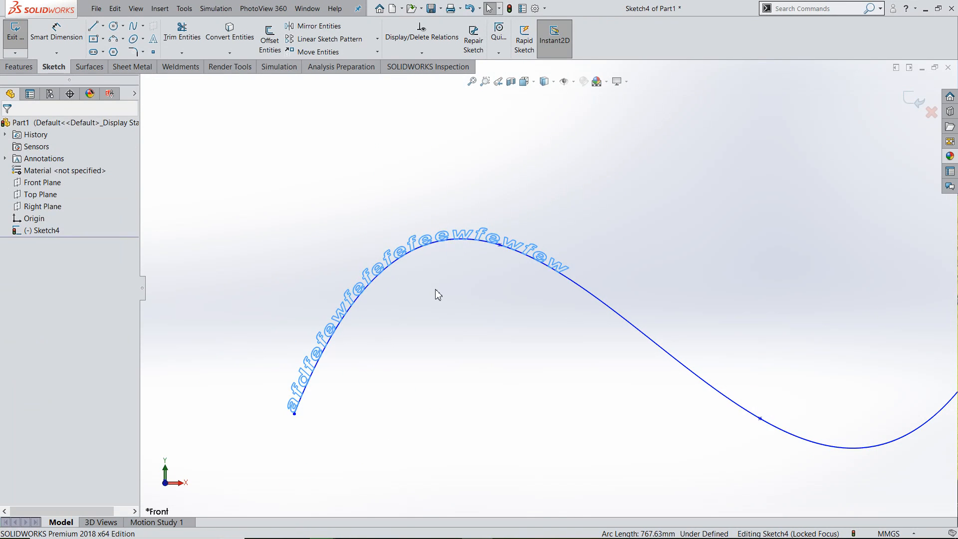
# Step: Place twelve separate sketch points scattered in the empty area around the spline, below the two rectangles
pyautogui.scroll(2, 570, 168)
pyautogui.scroll(2, 543, 279)
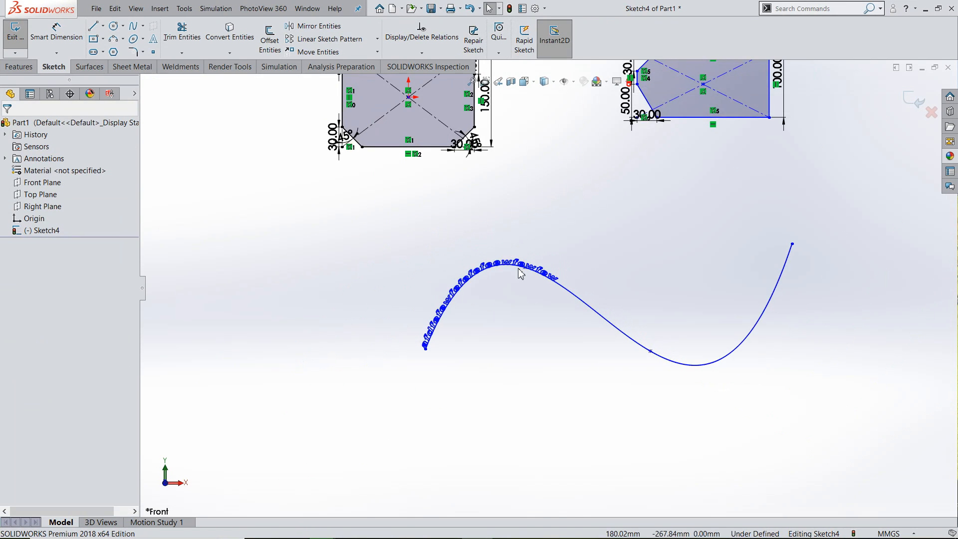
pyautogui.click(153, 53)
pyautogui.click(330, 255)
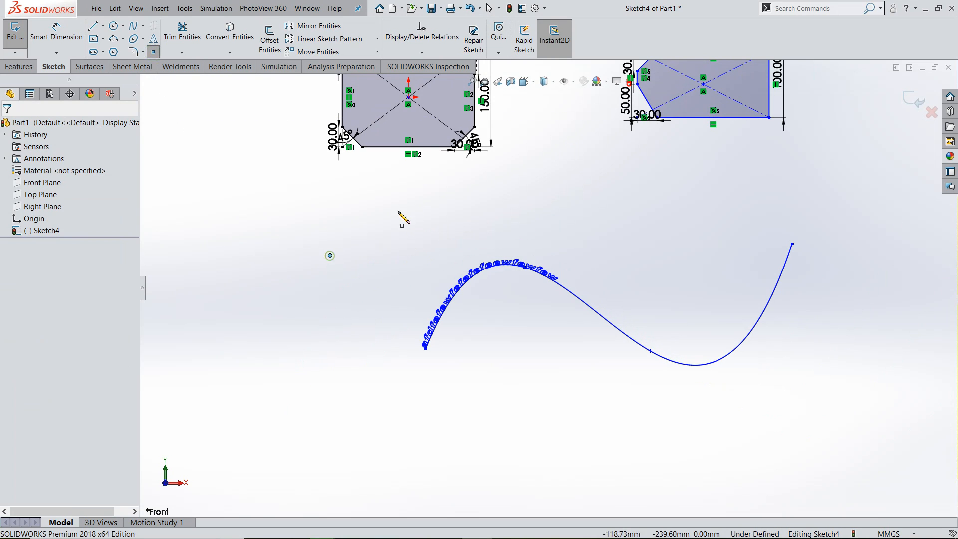
pyautogui.click(438, 191)
pyautogui.click(620, 186)
pyautogui.click(684, 275)
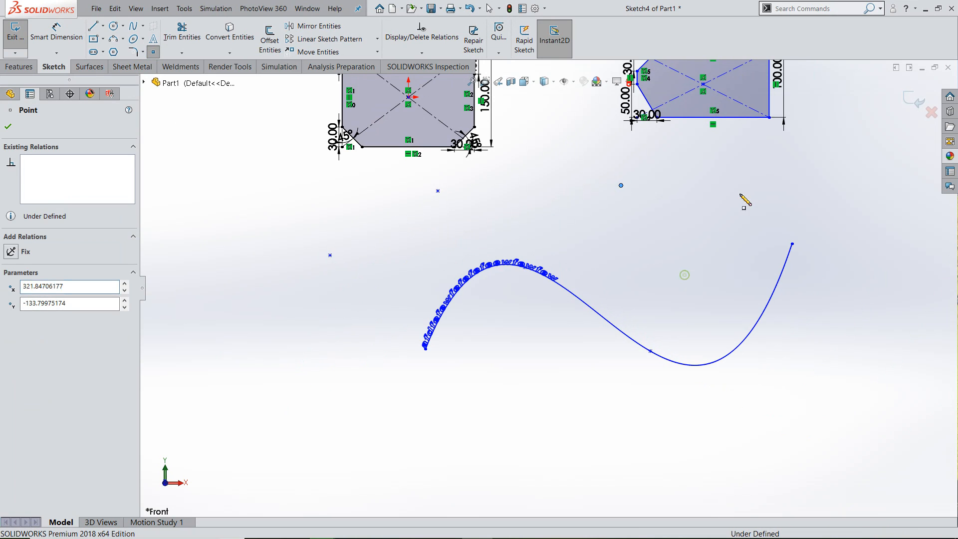
pyautogui.click(747, 172)
pyautogui.click(825, 350)
pyautogui.click(643, 425)
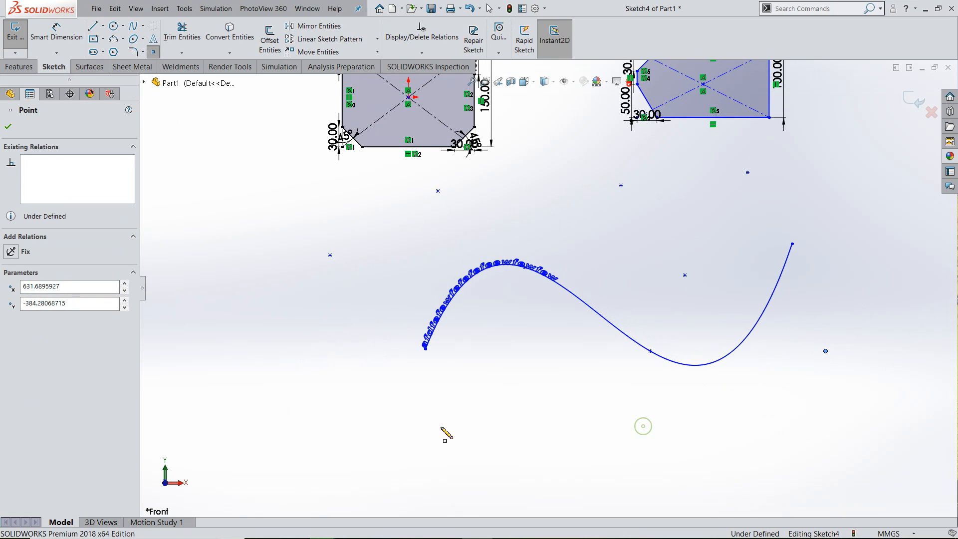
pyautogui.click(402, 432)
pyautogui.click(408, 254)
pyautogui.click(288, 204)
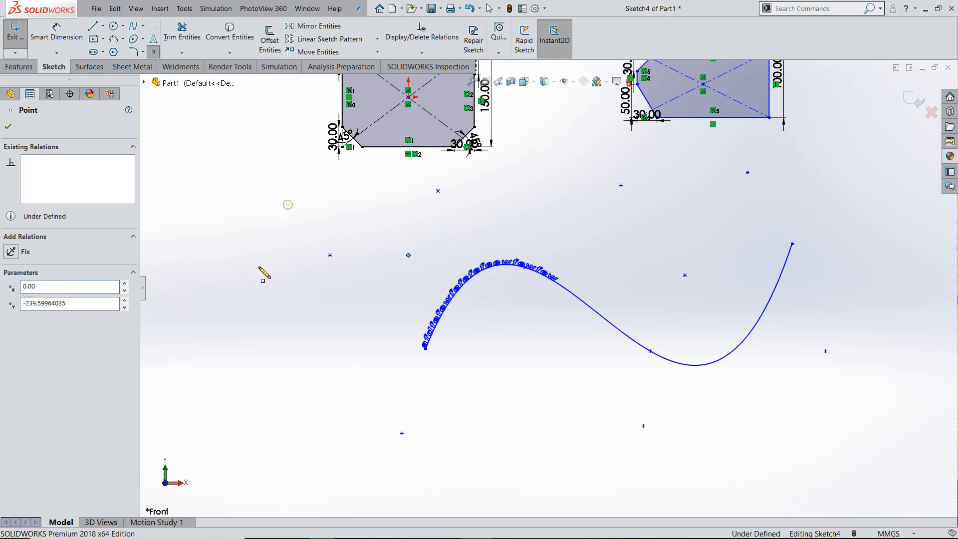
pyautogui.click(244, 354)
pyautogui.click(347, 325)
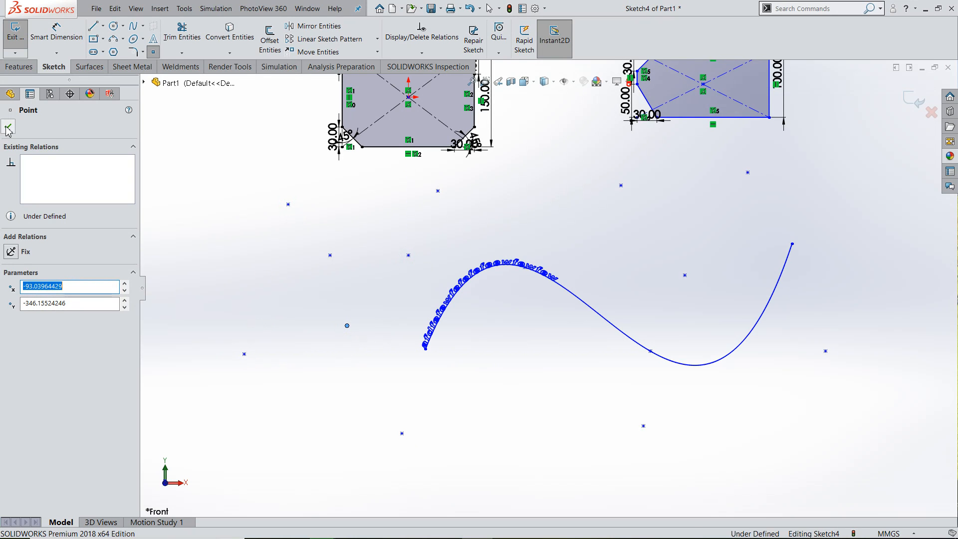
# Step: Set the last placed point's X and Y coordinates to 0, check it at the origin and accept it
pyautogui.scroll(4, 547, 284)
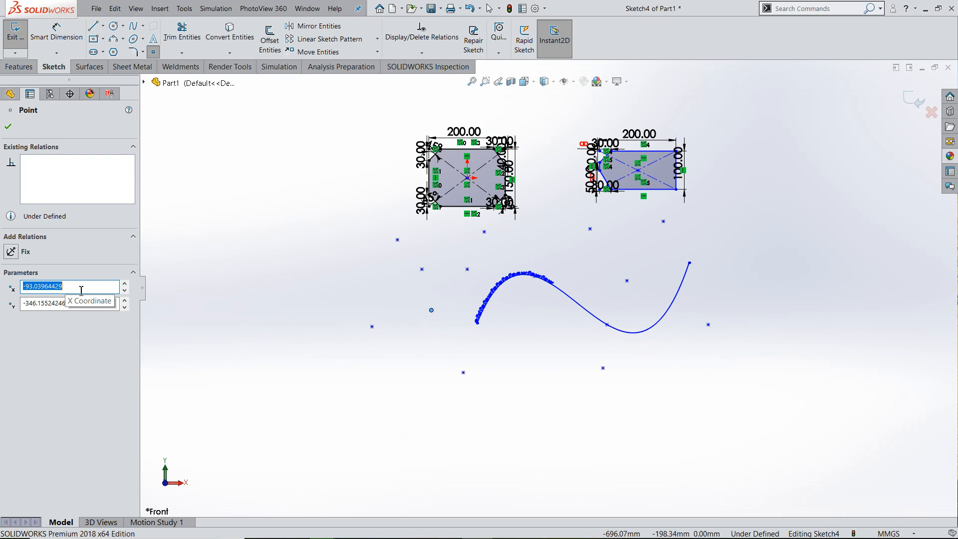
pyautogui.write('0')
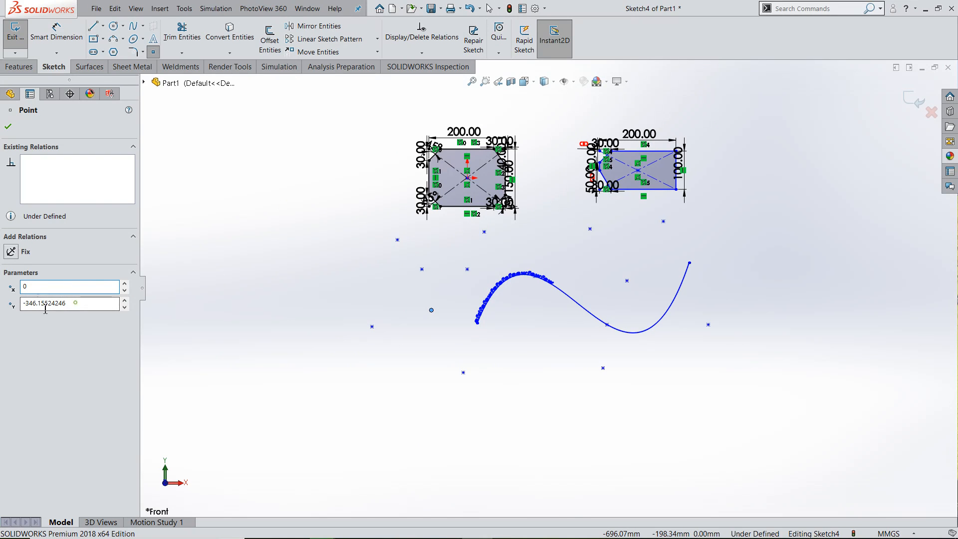
pyautogui.press('Tab')
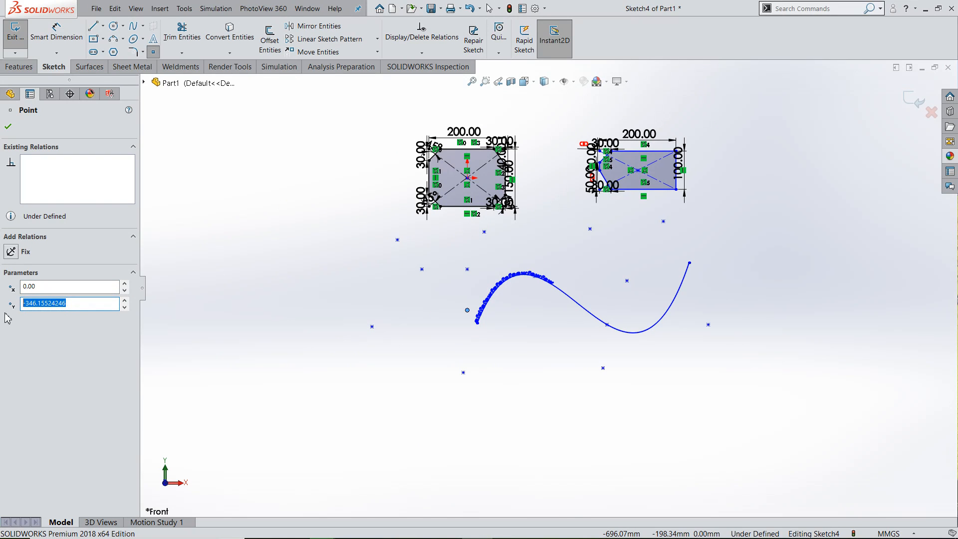
pyautogui.write('0')
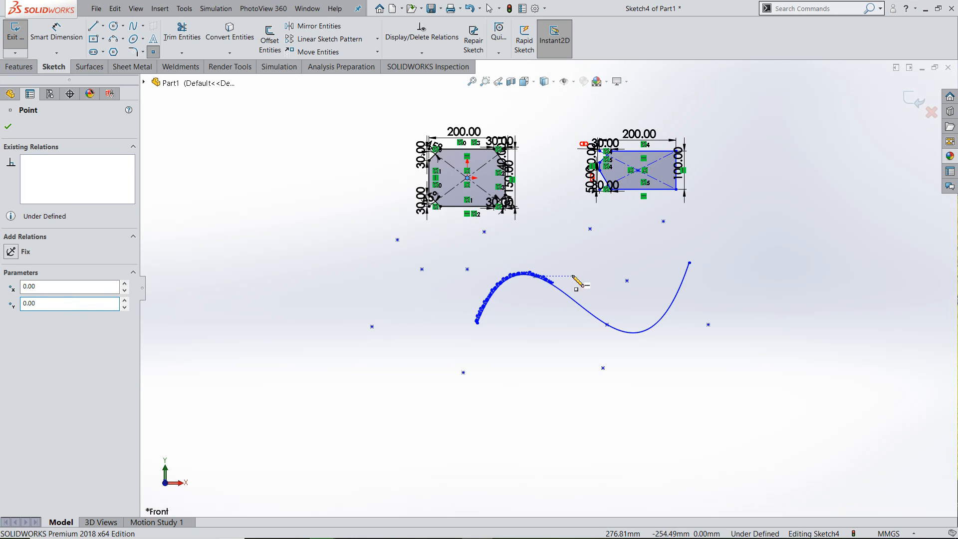
pyautogui.scroll(-1, 608, 170)
pyautogui.scroll(-6, 495, 241)
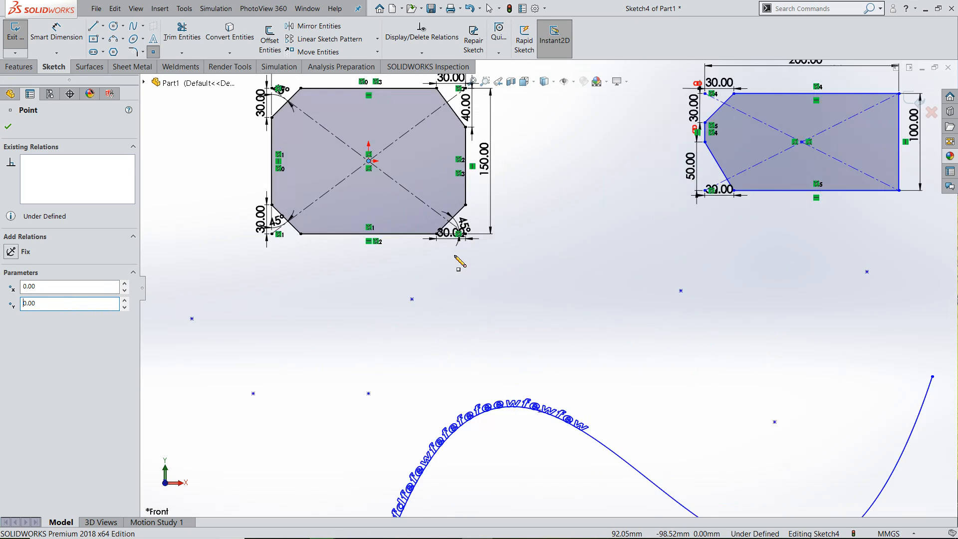
pyautogui.scroll(2, 456, 256)
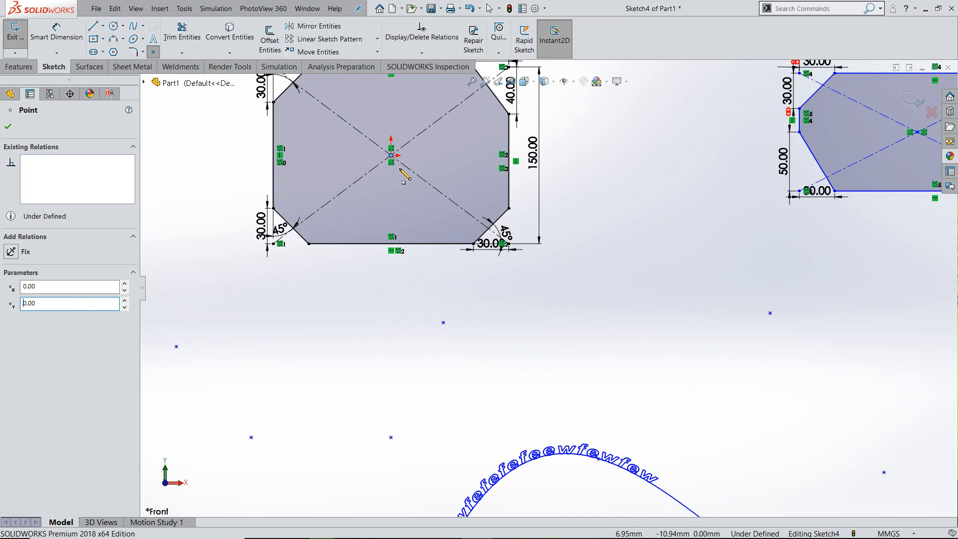
pyautogui.scroll(-5, 402, 160)
pyautogui.scroll(-2, 435, 186)
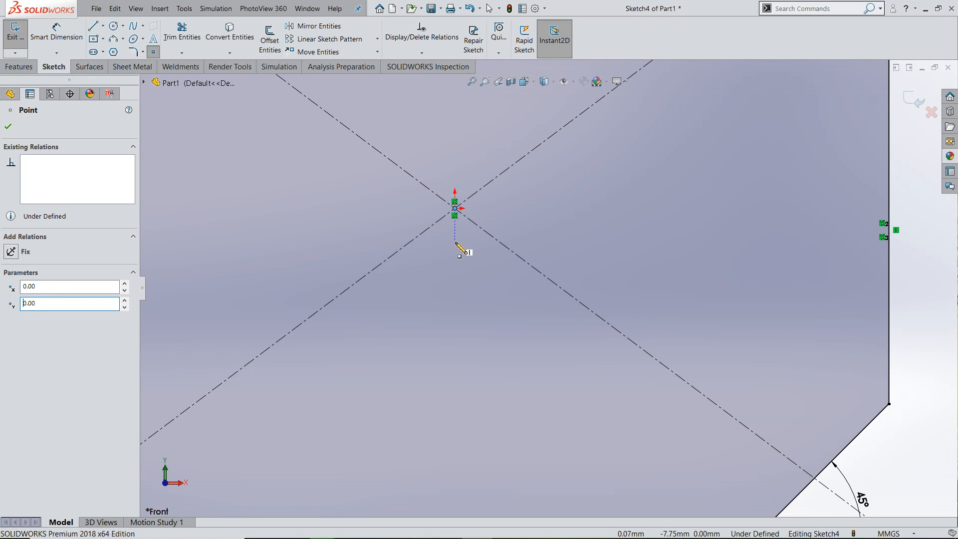
pyautogui.scroll(10, 456, 243)
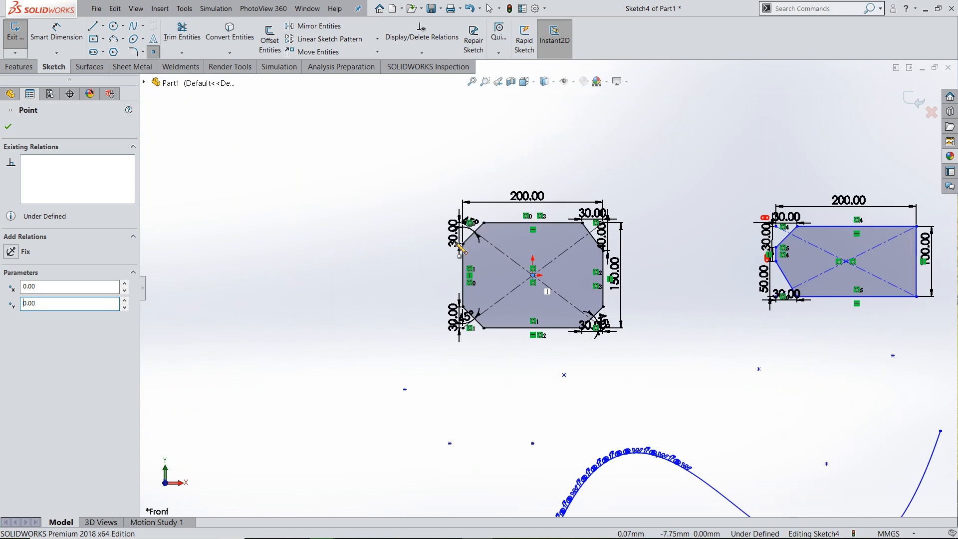
pyautogui.scroll(2, 456, 243)
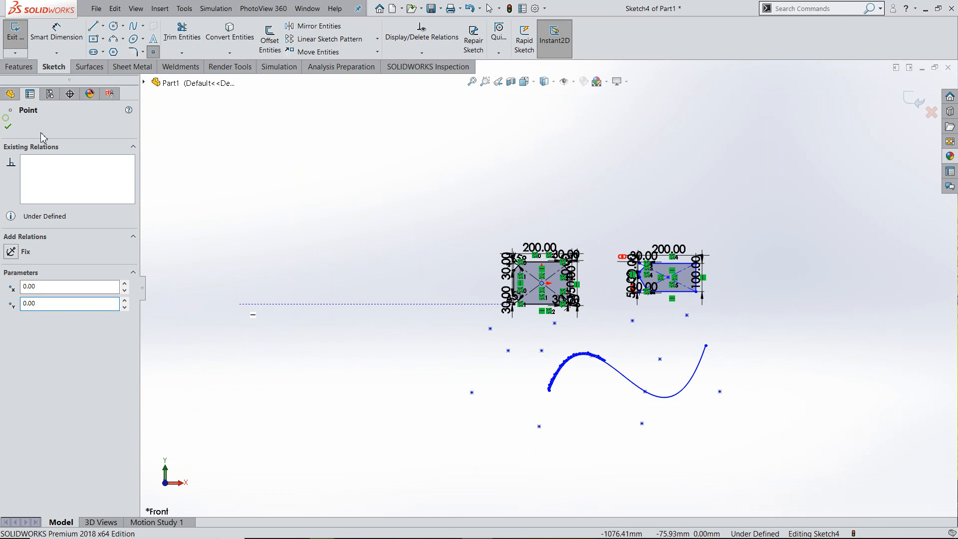
pyautogui.click(8, 126)
# Step: Place another sketch point at about X -504, Y 455 mm and end the Point tool
pyautogui.click(399, 154)
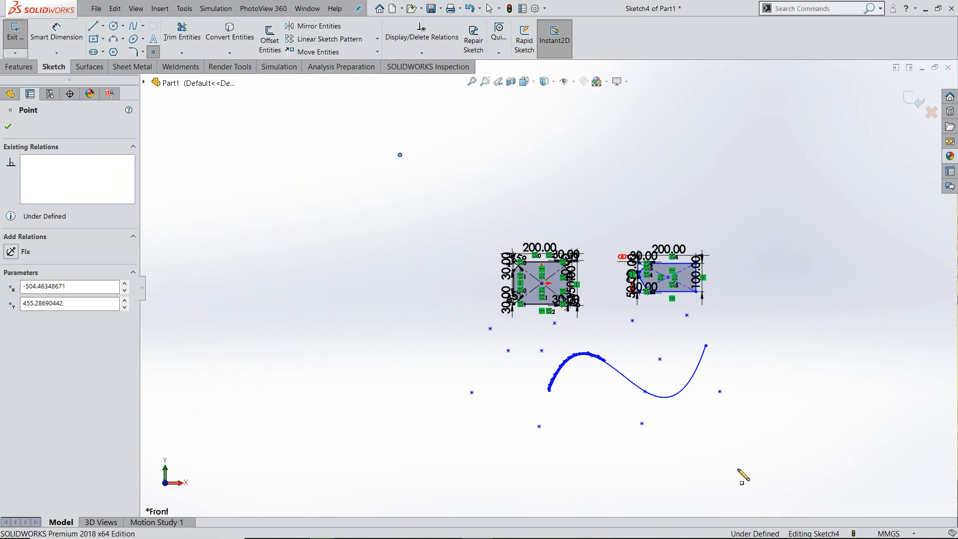
pyautogui.click(8, 126)
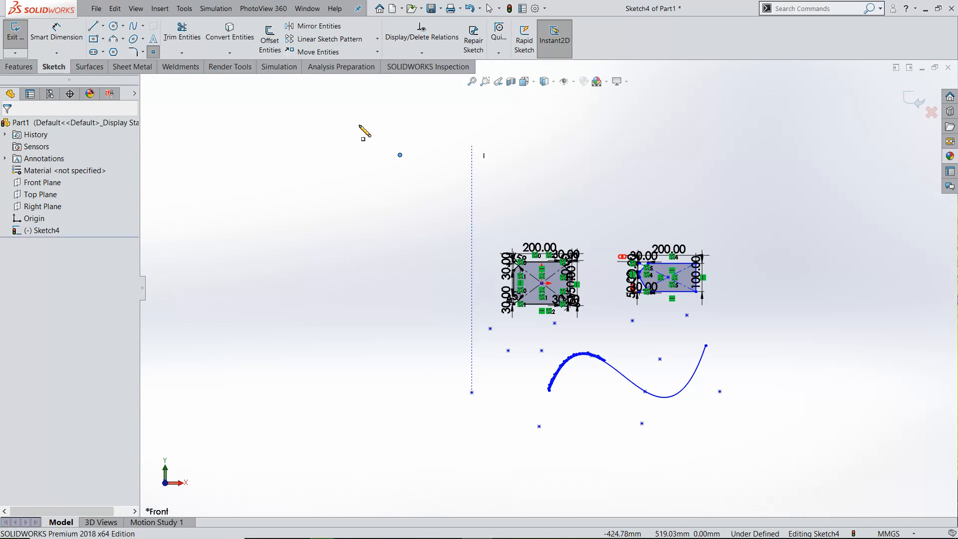
pyautogui.press('Escape')
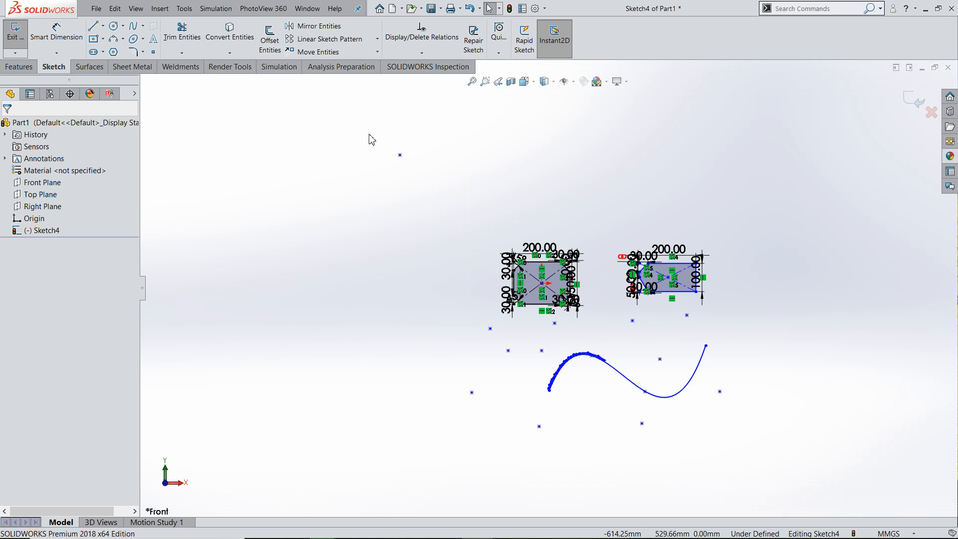
# Step: Select all the sketch entities, including the rectangles, spline, text, dimensions and points, and delete them
pyautogui.moveTo(368, 133)
pyautogui.mouseDown()
pyautogui.moveTo(729, 457)
pyautogui.moveTo(765, 476)
pyautogui.moveTo(804, 481)
pyautogui.mouseUp()
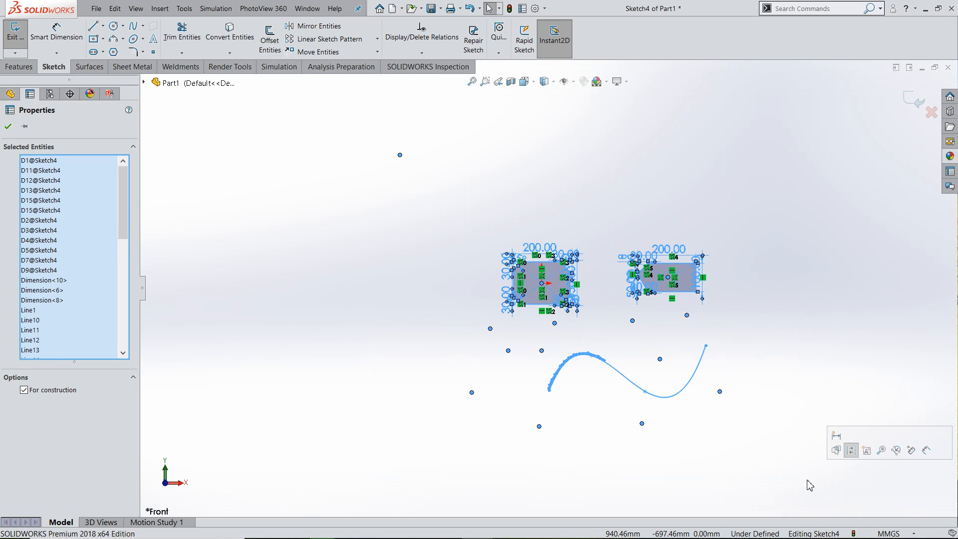
pyautogui.press('Delete')
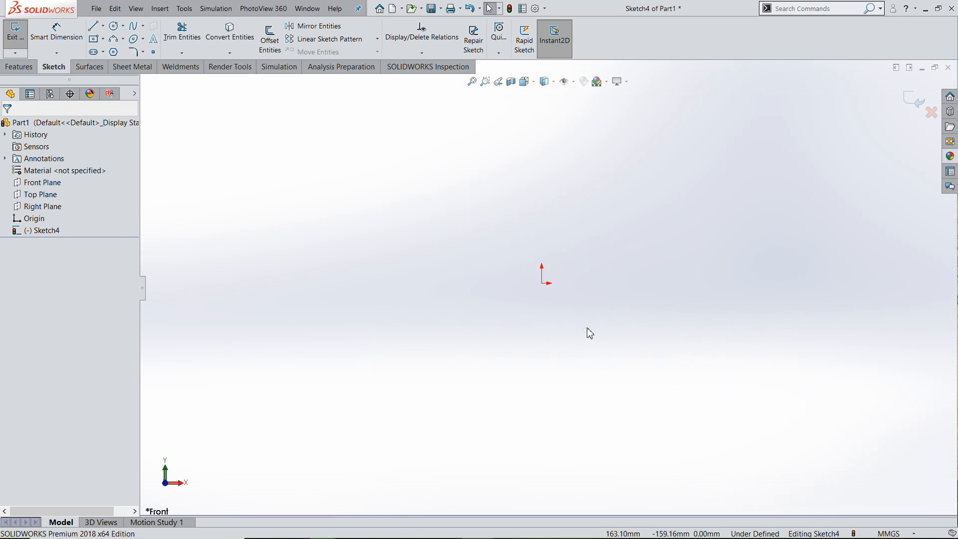
# Step: Draw a continuous open chain of eight connected straight lines around the origin, with several segments crossing each other
pyautogui.scroll(-1, 587, 328)
pyautogui.scroll(2, 555, 321)
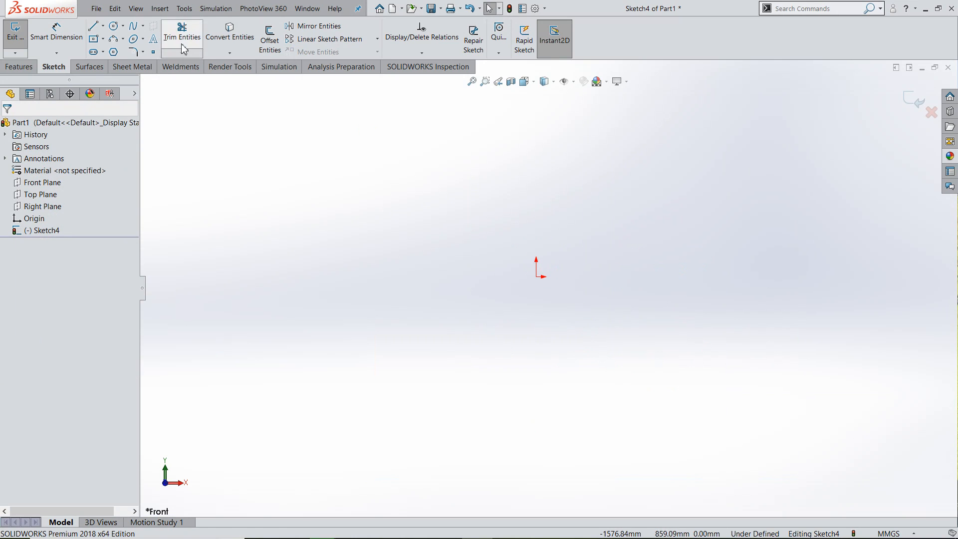
pyautogui.click(93, 26)
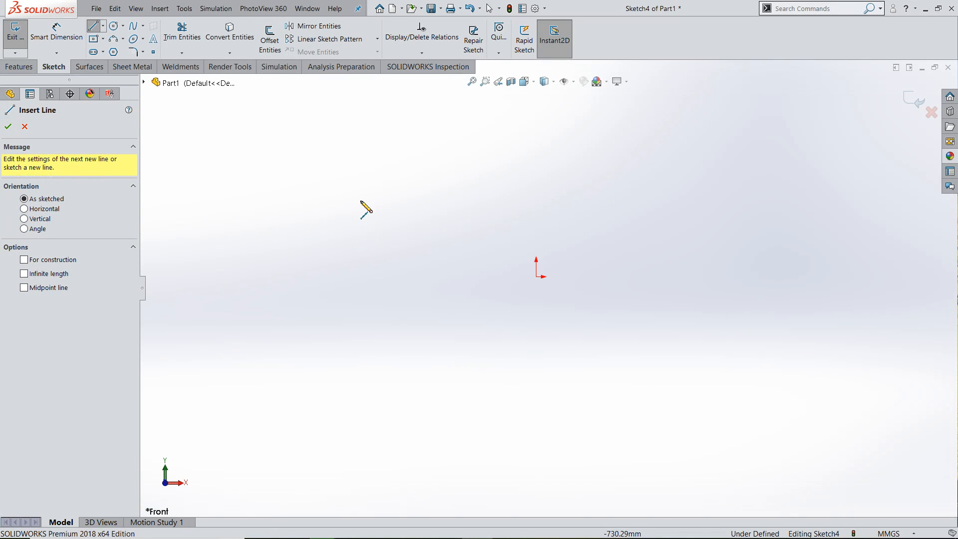
pyautogui.click(641, 114)
pyautogui.click(860, 277)
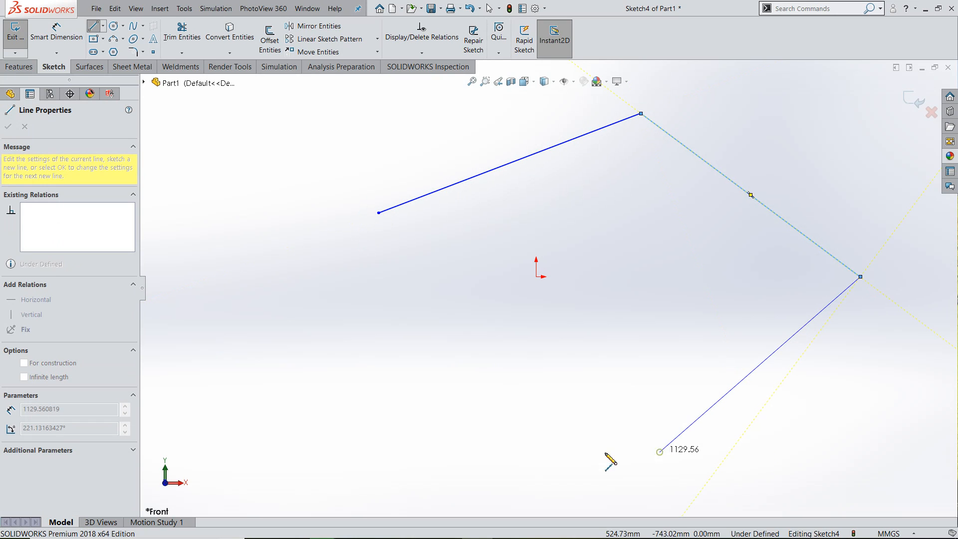
pyautogui.click(659, 451)
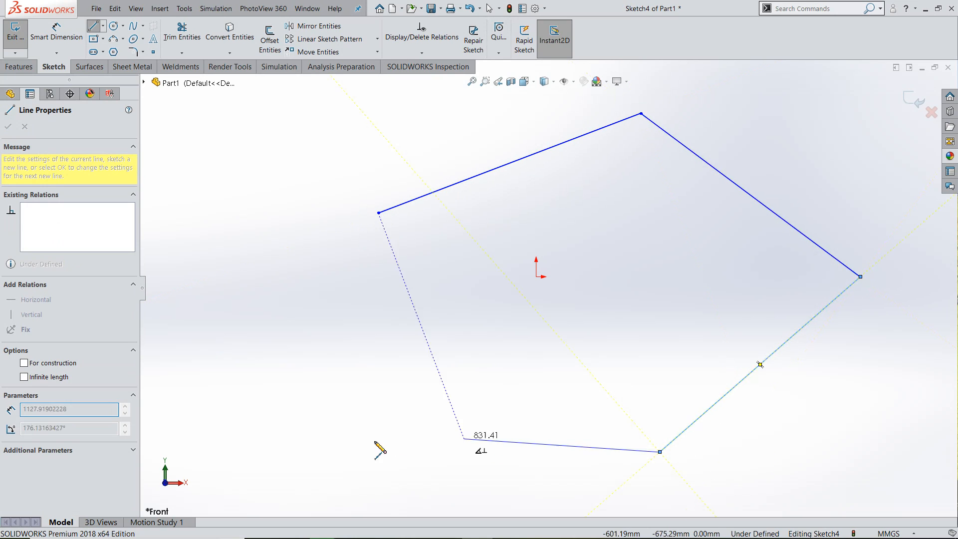
pyautogui.click(493, 133)
pyautogui.click(793, 173)
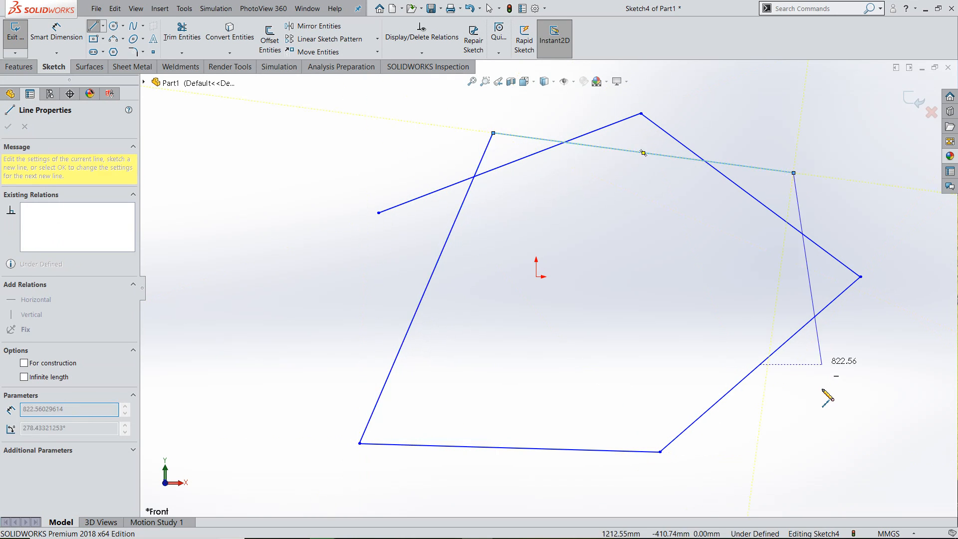
pyautogui.click(822, 394)
pyautogui.click(297, 310)
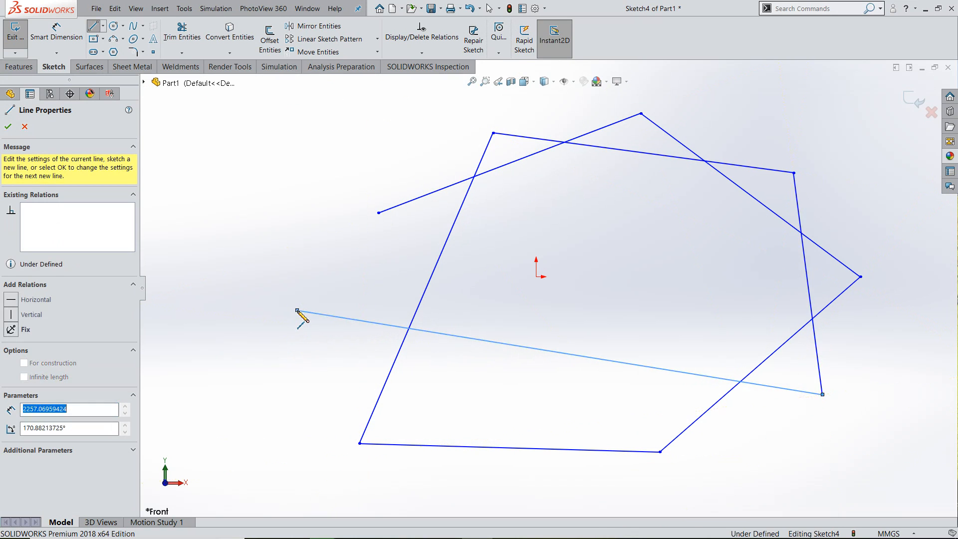
pyautogui.press('Escape')
pyautogui.press('Escape')
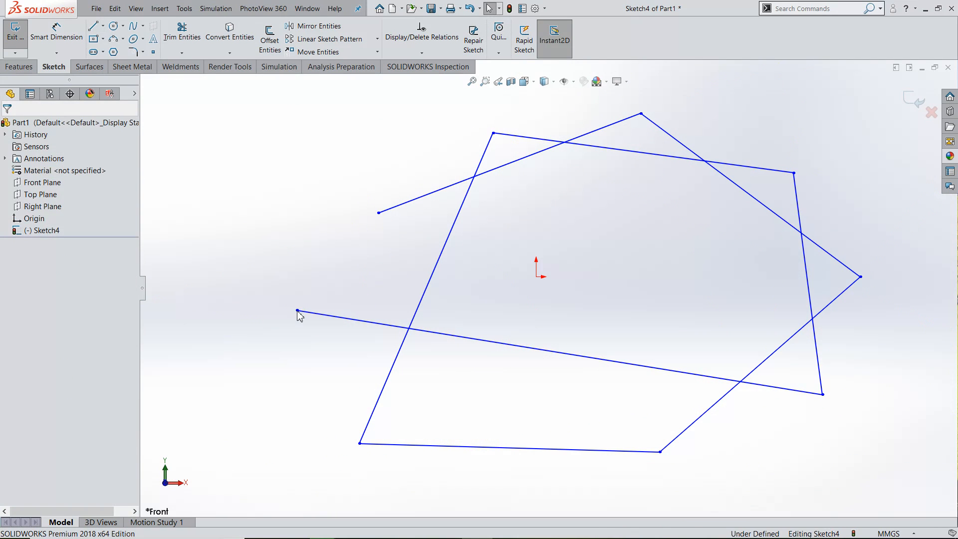
# Step: Power trim the whole crossing line chain segment by segment, from the upper-left crossing around clockwise, until every line is removed
pyautogui.click(177, 42)
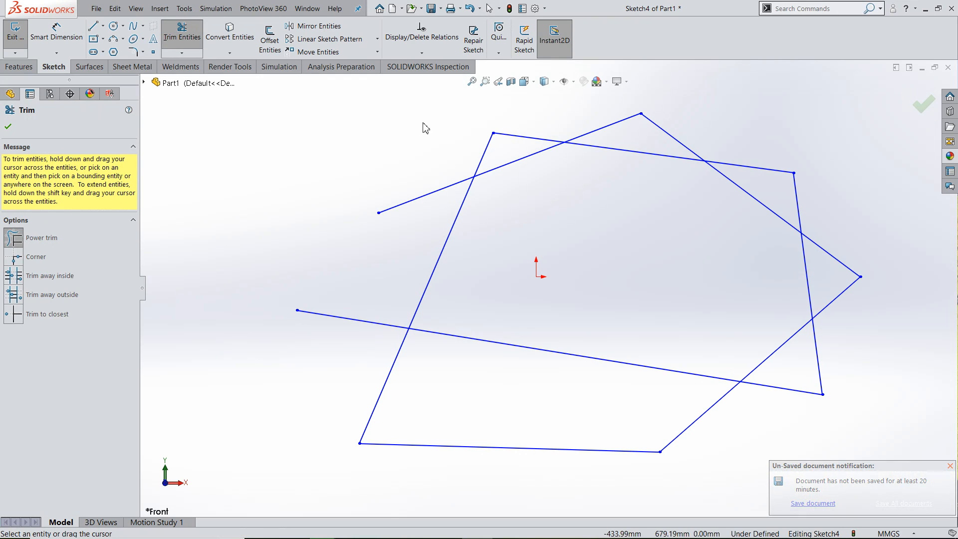
pyautogui.moveTo(419, 125)
pyautogui.mouseDown()
pyautogui.moveTo(454, 235)
pyautogui.moveTo(483, 212)
pyautogui.mouseUp()
pyautogui.moveTo(501, 171)
pyautogui.mouseDown()
pyautogui.moveTo(474, 140)
pyautogui.moveTo(537, 179)
pyautogui.mouseUp()
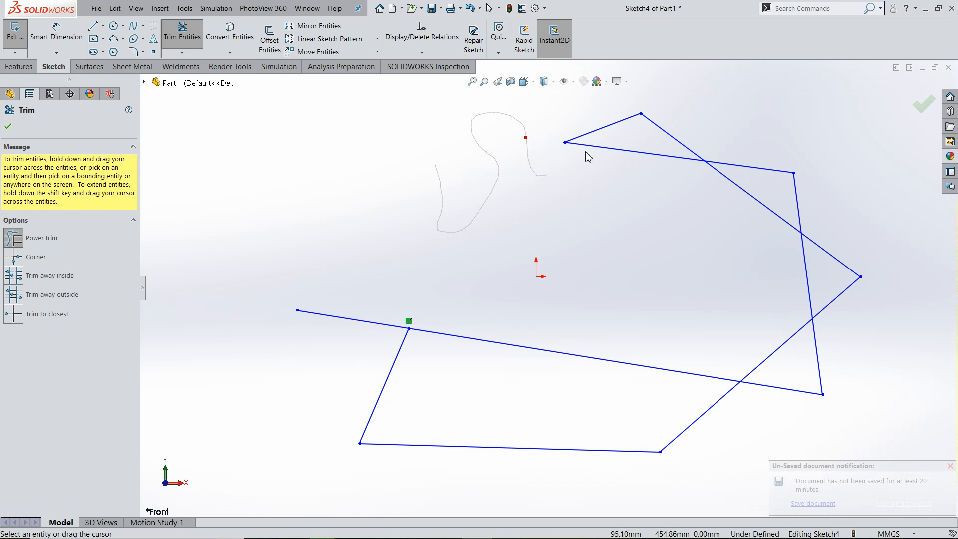
pyautogui.moveTo(585, 151)
pyautogui.mouseDown()
pyautogui.moveTo(609, 105)
pyautogui.moveTo(649, 95)
pyautogui.moveTo(687, 130)
pyautogui.moveTo(663, 167)
pyautogui.mouseUp()
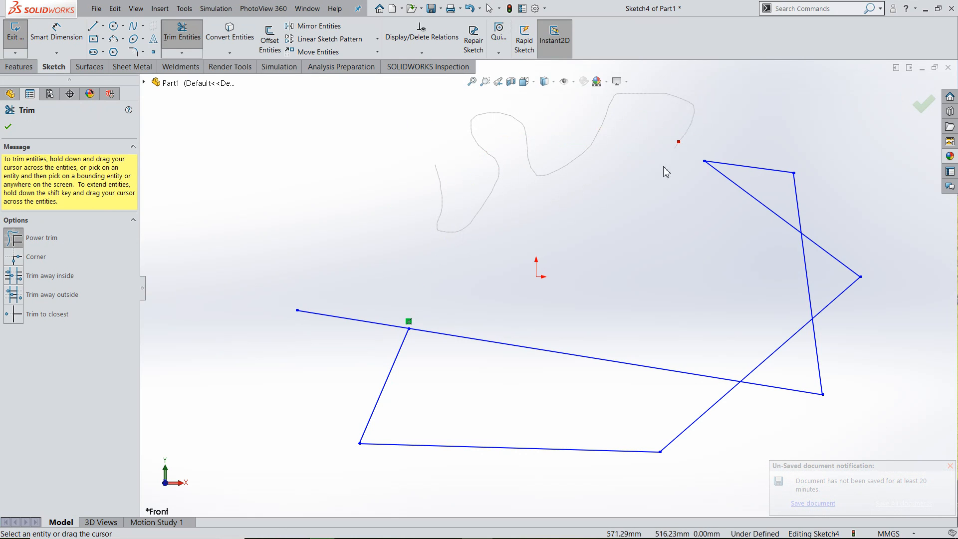
pyautogui.moveTo(702, 194)
pyautogui.mouseDown()
pyautogui.moveTo(734, 147)
pyautogui.moveTo(770, 193)
pyautogui.moveTo(835, 217)
pyautogui.mouseUp()
pyautogui.moveTo(837, 259)
pyautogui.mouseDown()
pyautogui.moveTo(782, 293)
pyautogui.moveTo(842, 344)
pyautogui.moveTo(782, 347)
pyautogui.mouseUp()
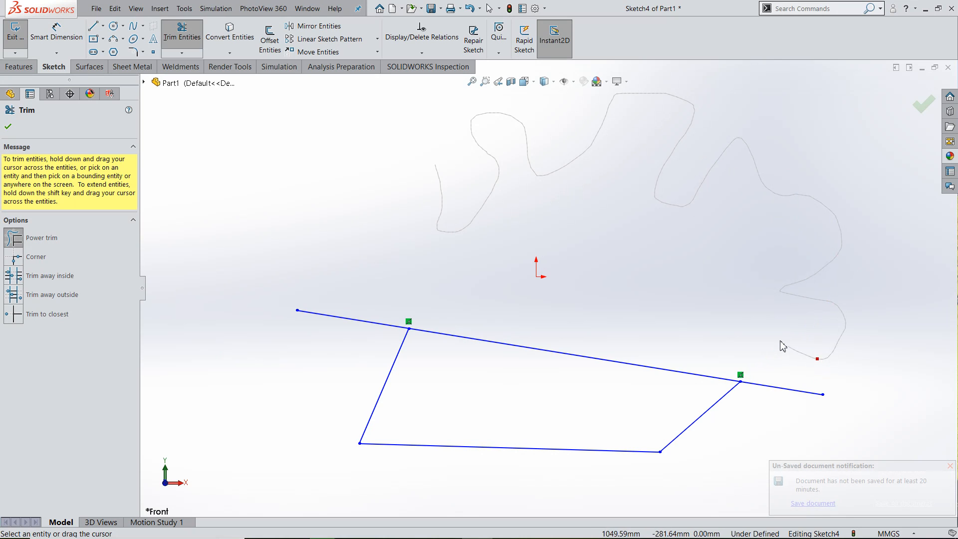
pyautogui.moveTo(776, 402)
pyautogui.mouseDown()
pyautogui.moveTo(716, 416)
pyautogui.moveTo(698, 372)
pyautogui.moveTo(633, 402)
pyautogui.moveTo(619, 462)
pyautogui.mouseUp()
pyautogui.moveTo(463, 447)
pyautogui.mouseDown()
pyautogui.moveTo(376, 394)
pyautogui.moveTo(367, 306)
pyautogui.mouseUp()
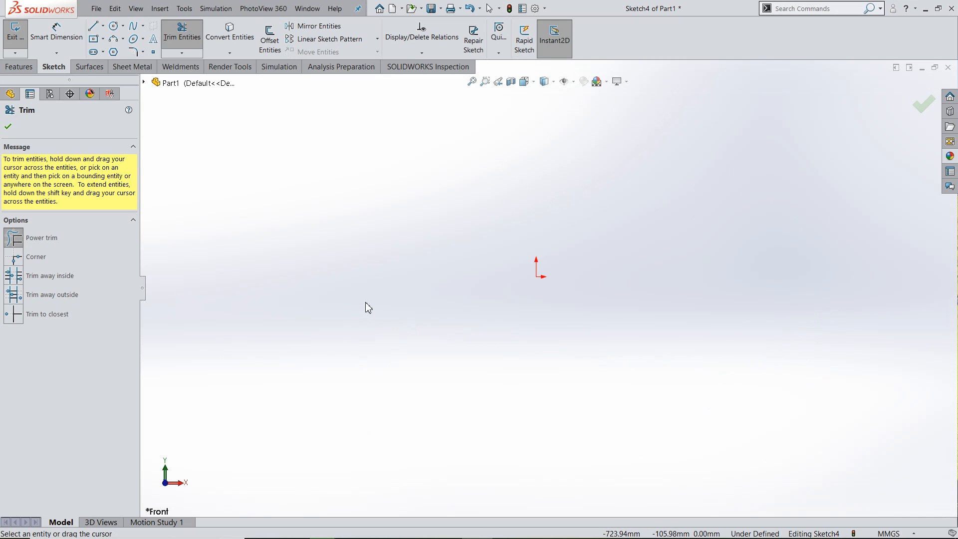
# Step: Close the Trim tool and undo the power trim
pyautogui.click(14, 256)
pyautogui.click(8, 126)
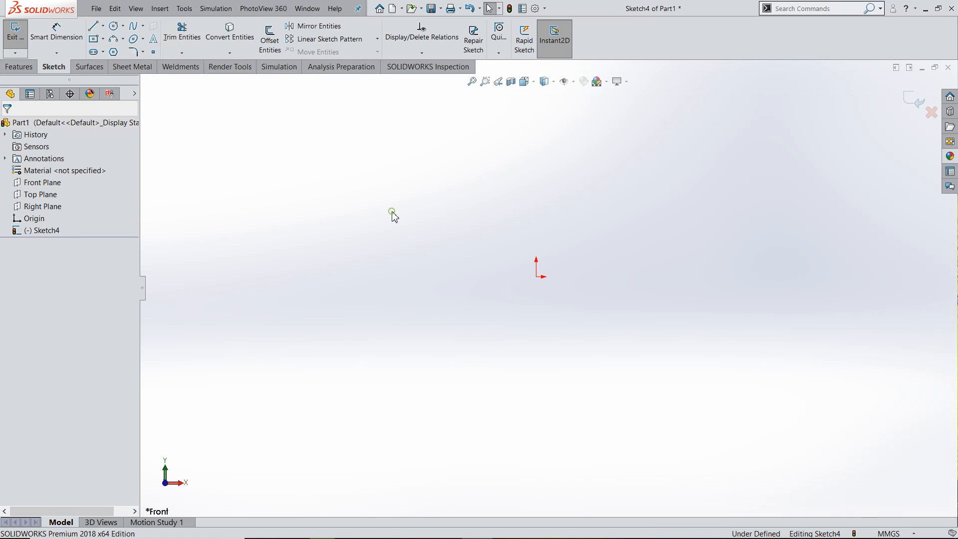
pyautogui.hotkey('ctrl', 'z')
pyautogui.scroll(2, 285, 145)
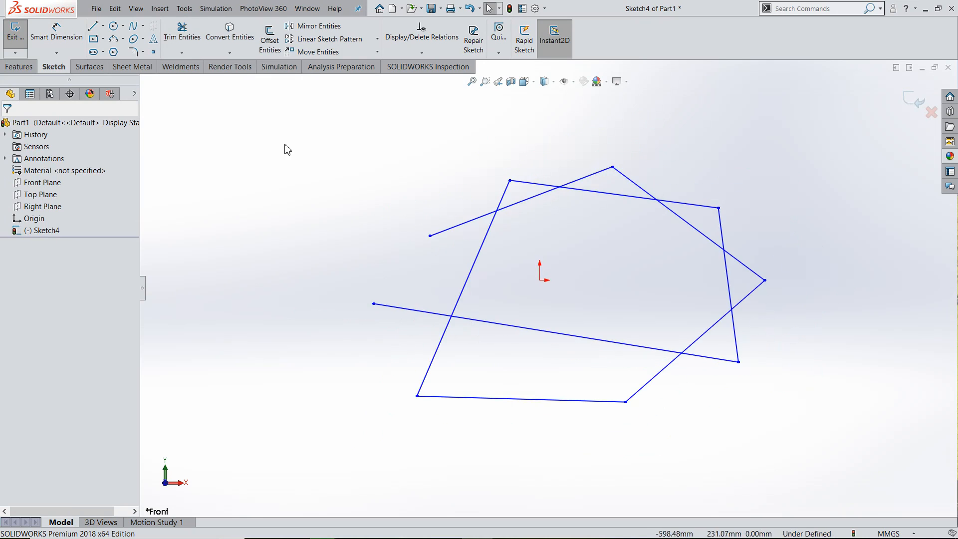
# Step: Corner trim the steep left line and the upper-left slanted line at their crossing, keeping the portions above it
pyautogui.click(182, 40)
pyautogui.click(14, 214)
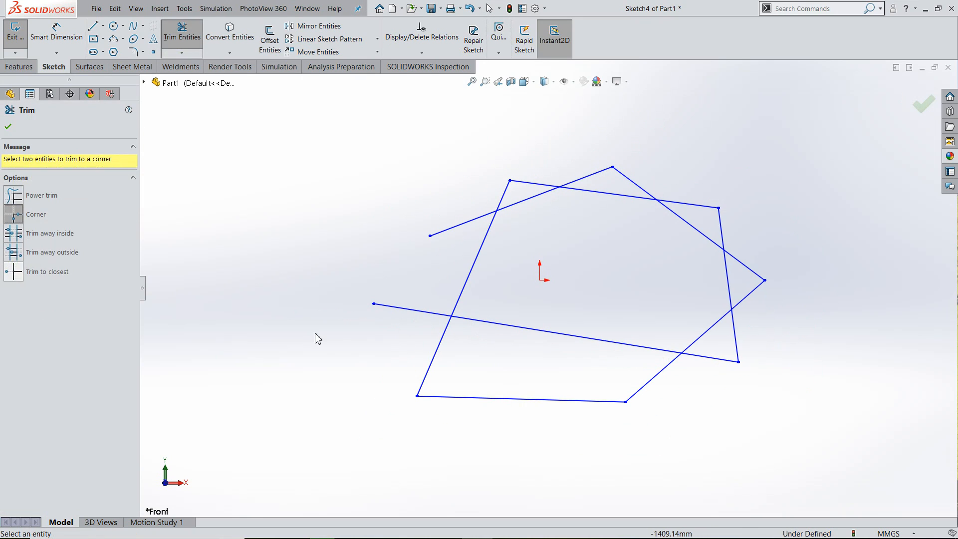
pyautogui.scroll(-4, 520, 207)
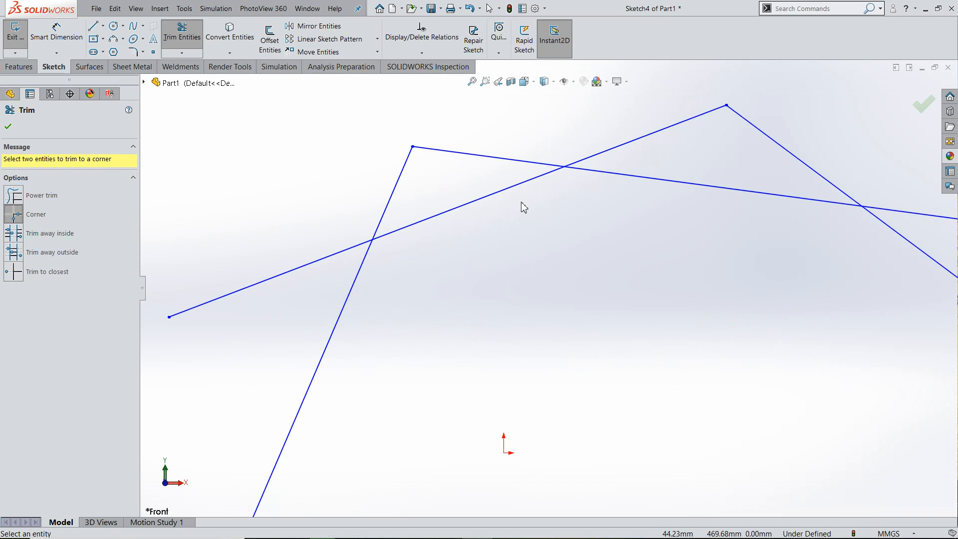
pyautogui.click(399, 175)
pyautogui.click(432, 217)
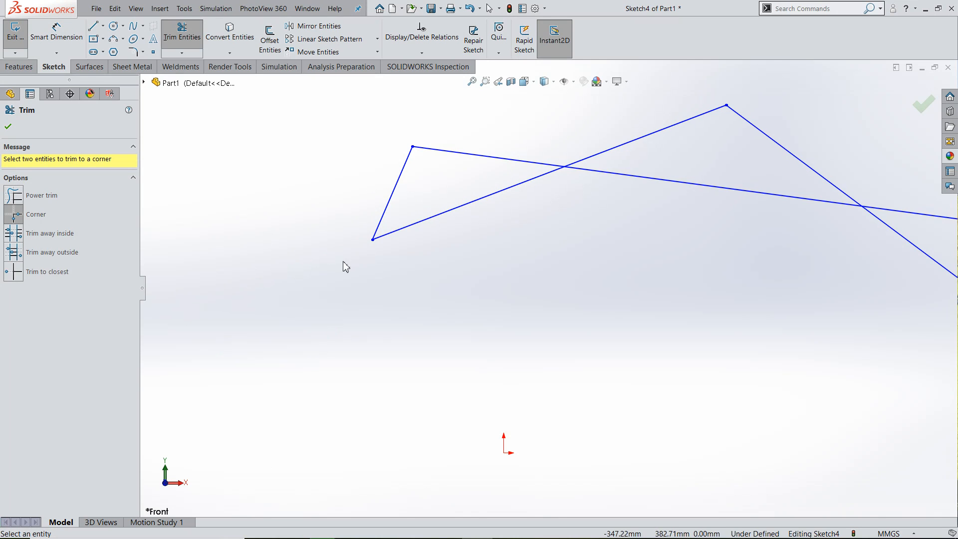
# Step: Corner trim the upper slanted line and the nearly horizontal upper line, keeping the portions to the right of their crossing
pyautogui.scroll(2, 611, 237)
pyautogui.scroll(-3, 633, 235)
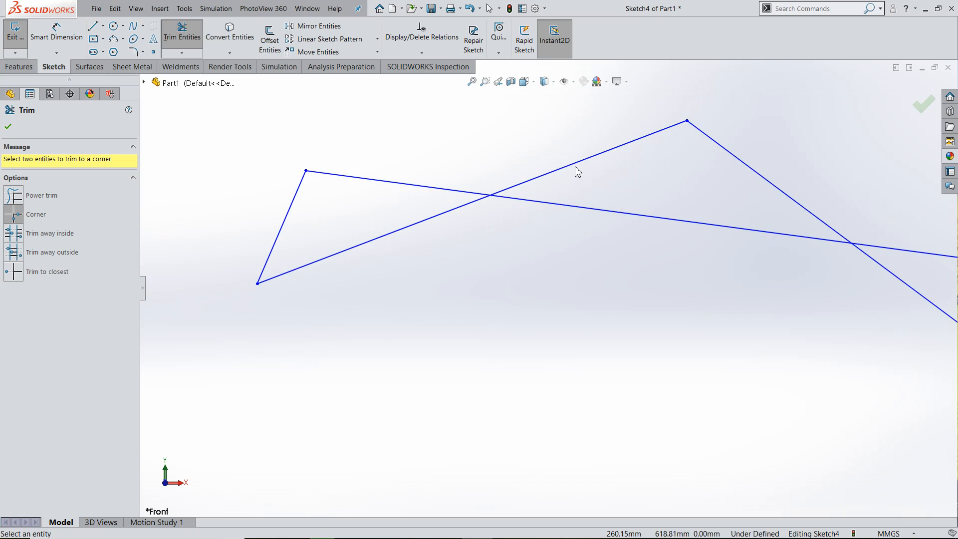
pyautogui.click(575, 165)
pyautogui.click(590, 210)
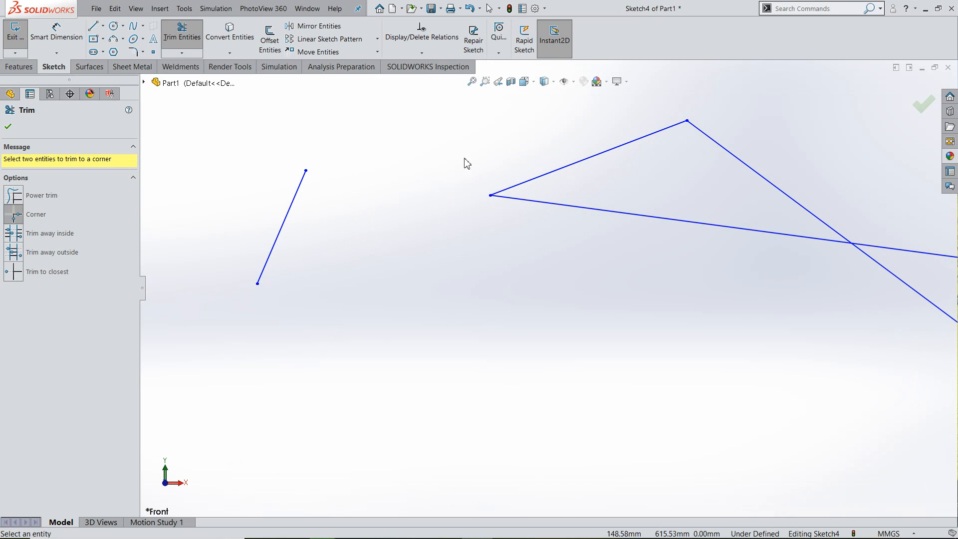
# Step: Corner trim the long lower line with the lower-right diagonal, keeping the portions left of their crossing, and close the Trim tool
pyautogui.scroll(5, 547, 189)
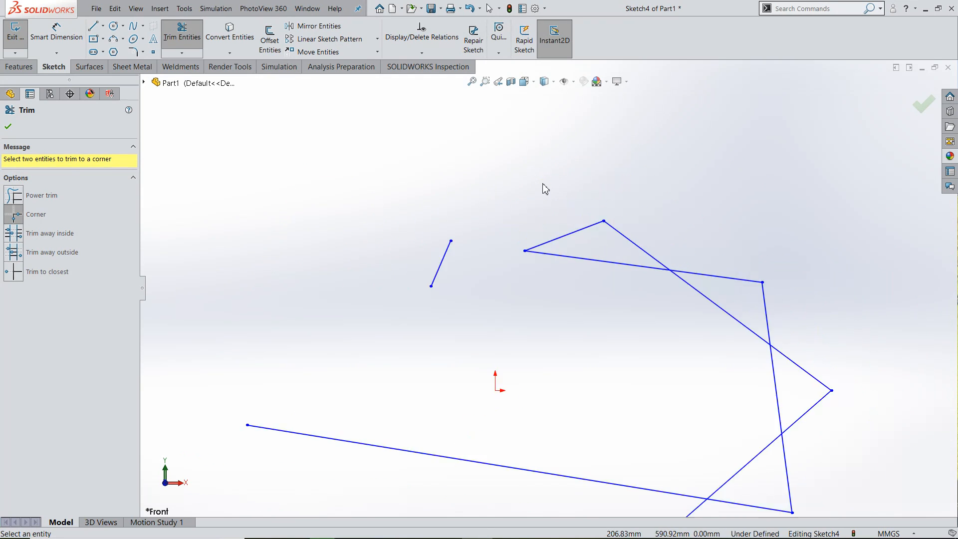
pyautogui.scroll(3, 555, 277)
pyautogui.scroll(-1, 692, 396)
pyautogui.scroll(-5, 692, 396)
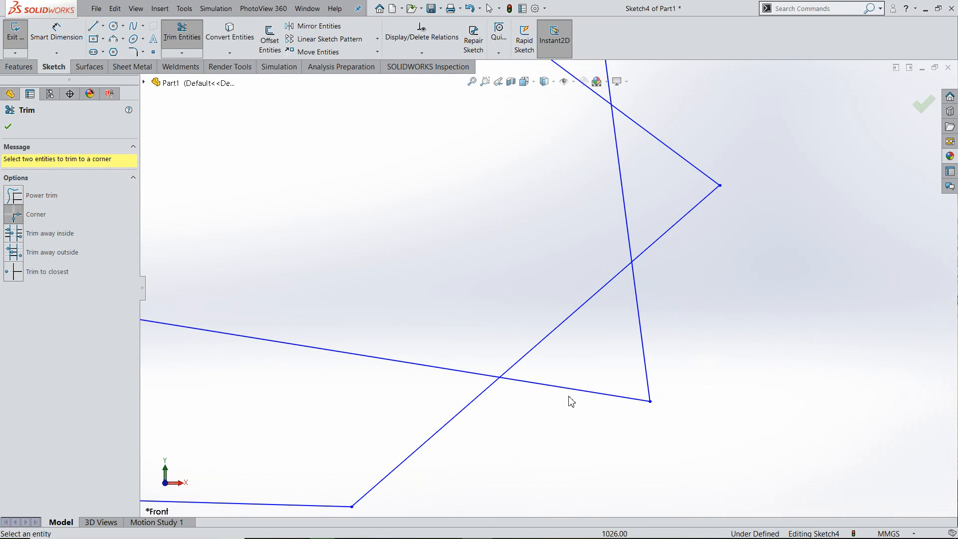
pyautogui.click(452, 371)
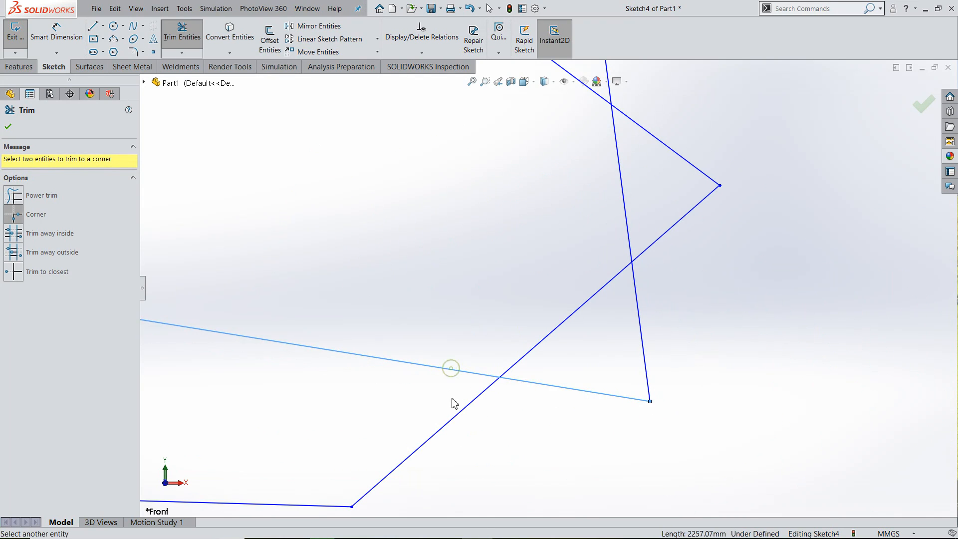
pyautogui.click(454, 420)
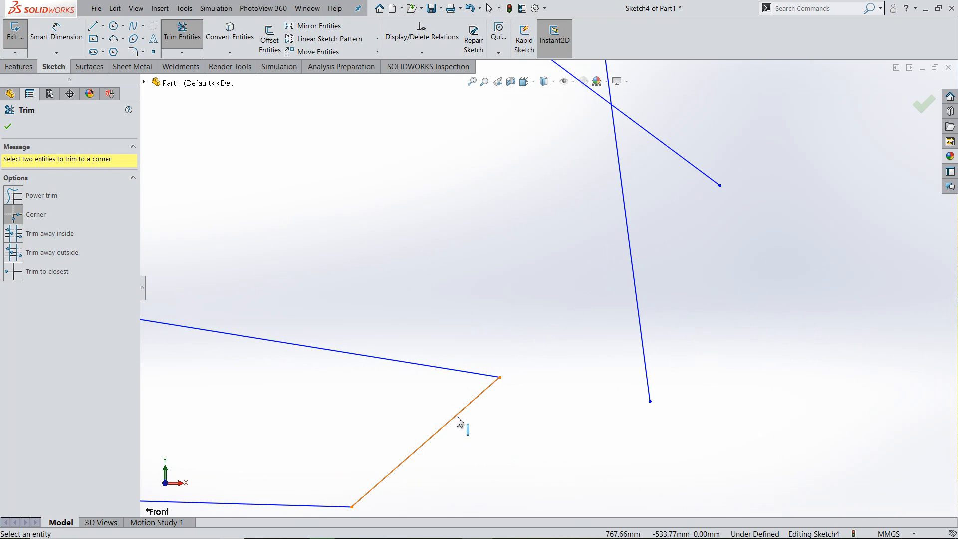
pyautogui.scroll(5, 456, 421)
pyautogui.scroll(3, 457, 416)
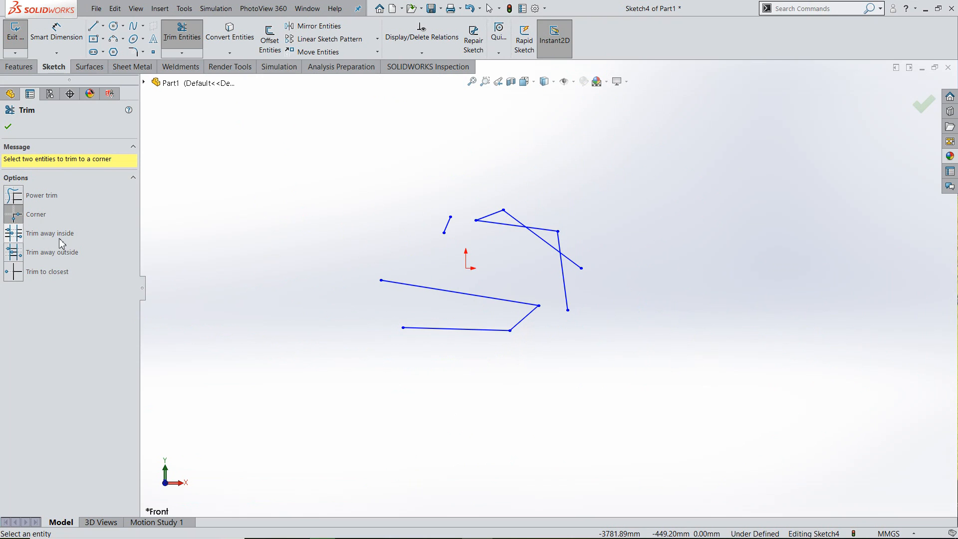
pyautogui.click(8, 126)
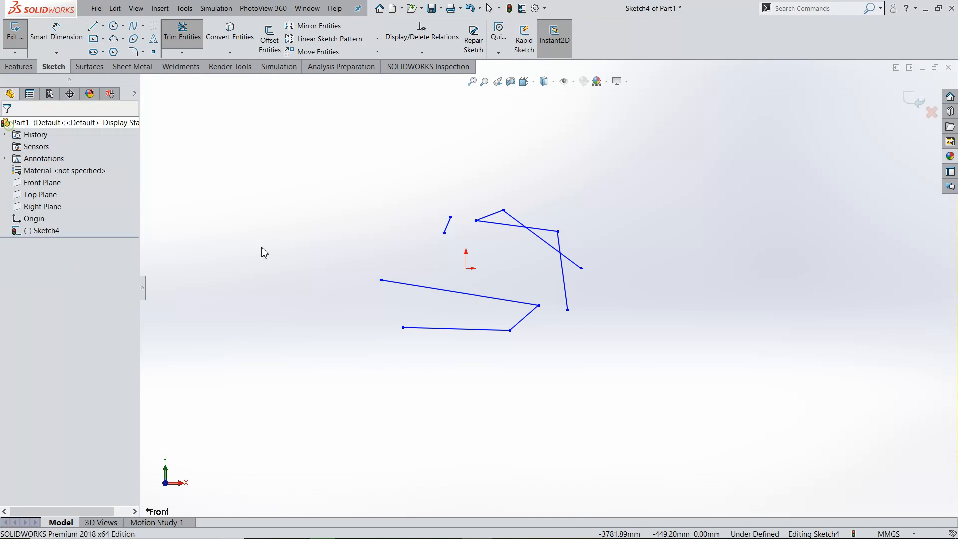
# Step: Select all the remaining trimmed lines around the origin and delete them
pyautogui.scroll(2, 433, 242)
pyautogui.moveTo(416, 172)
pyautogui.mouseDown()
pyautogui.moveTo(530, 267)
pyautogui.moveTo(619, 368)
pyautogui.mouseUp()
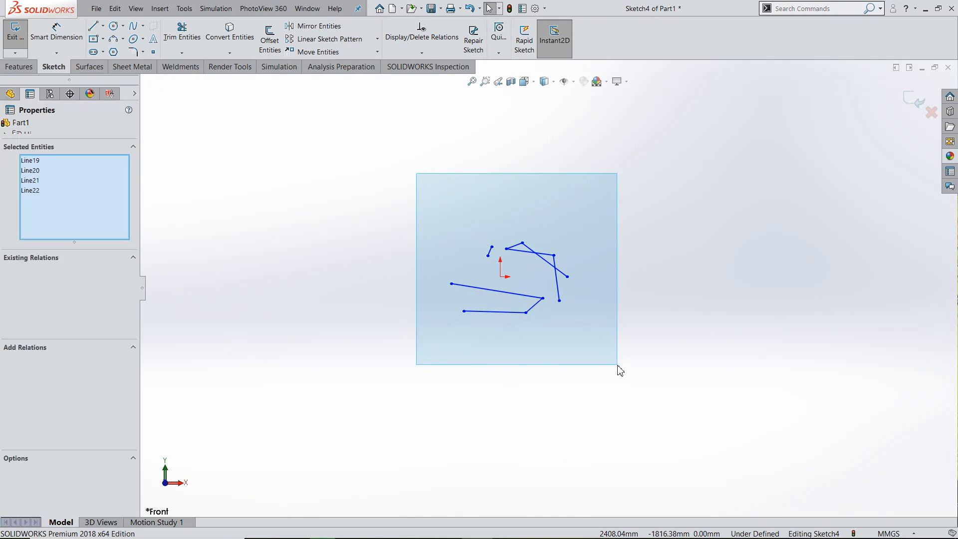
pyautogui.press('Delete')
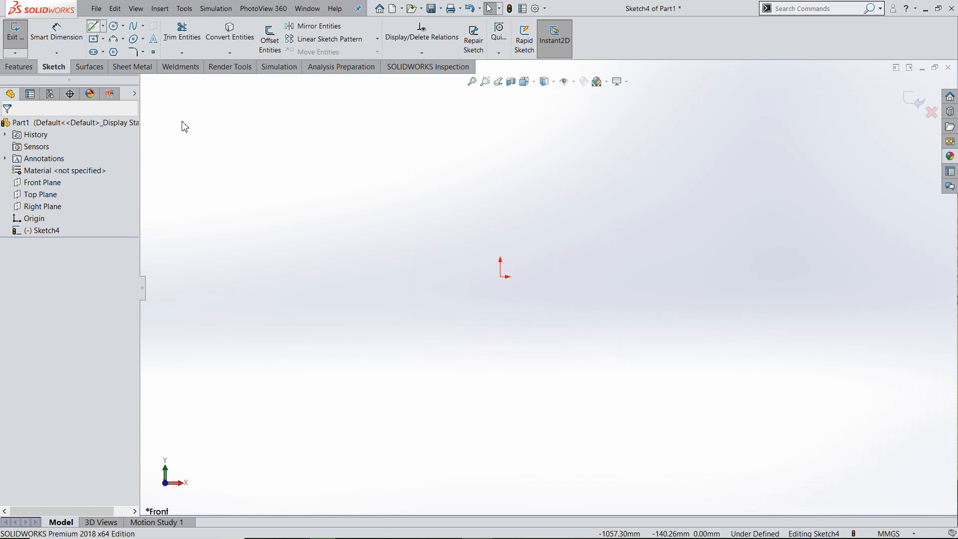
# Step: Draw two connected lines forming an inverted V around the origin, the right leg about 5160 mm long
pyautogui.click(338, 332)
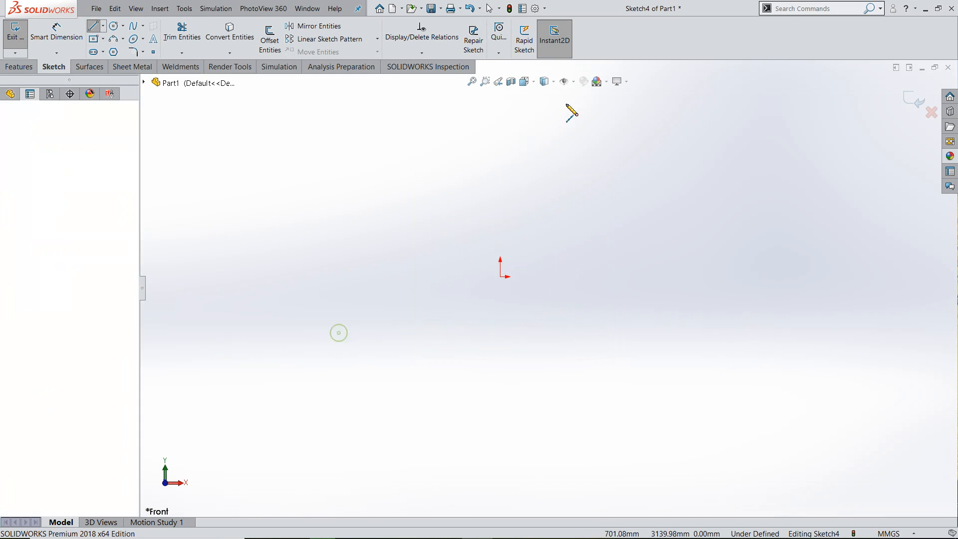
pyautogui.click(521, 145)
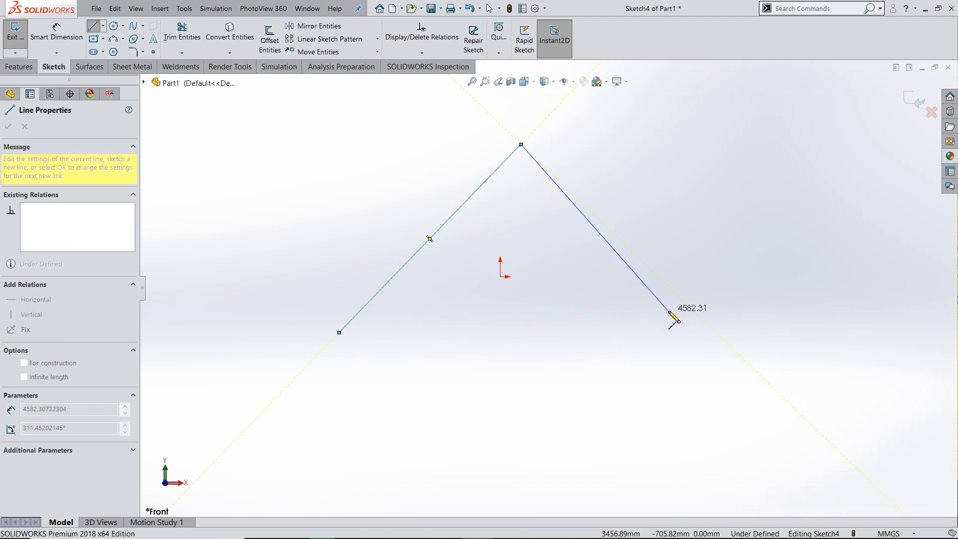
pyautogui.click(686, 333)
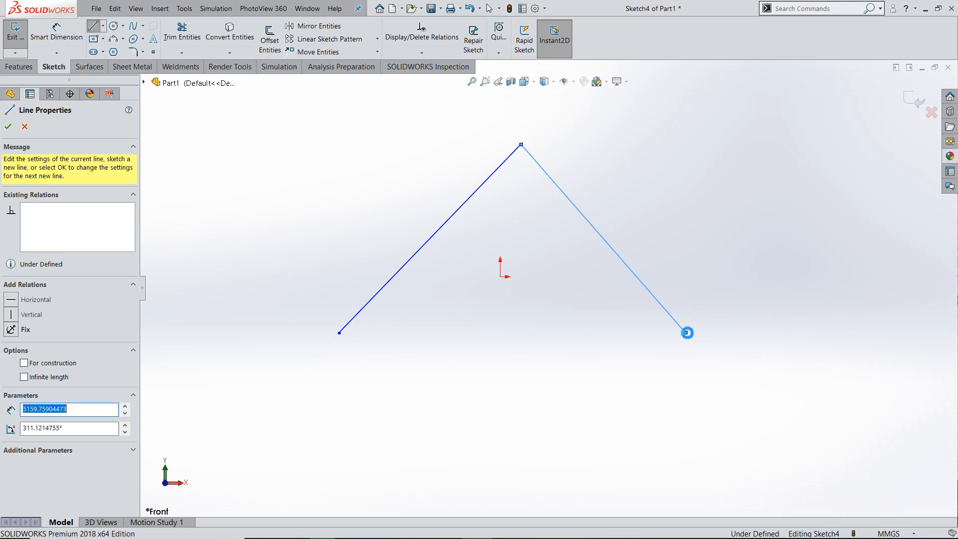
pyautogui.press('Escape')
# Step: Draw three nearly horizontal lines across both legs of the inverted V, about 7692, 8309 and 8711 mm long from top to bottom
pyautogui.click(93, 26)
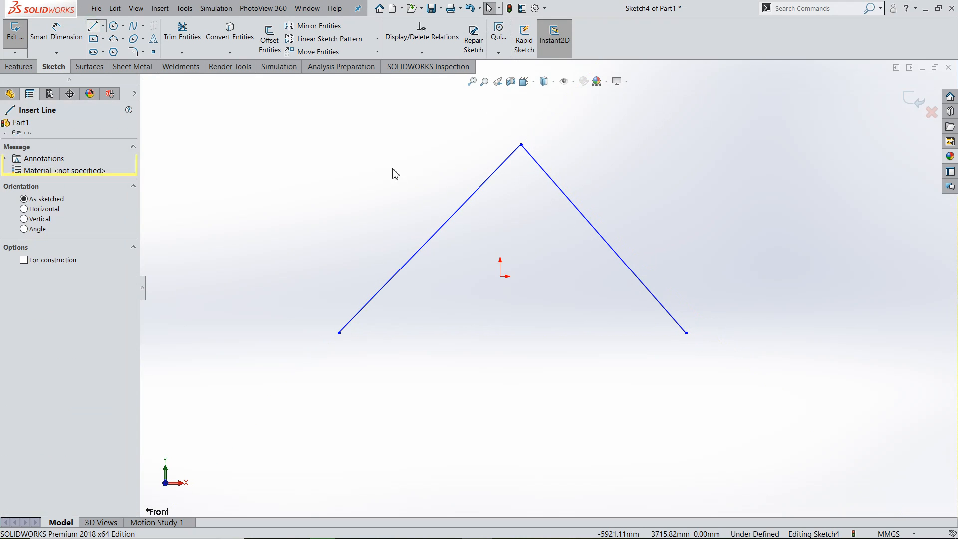
pyautogui.moveTo(613, 208); pyautogui.dragTo(735, 186)
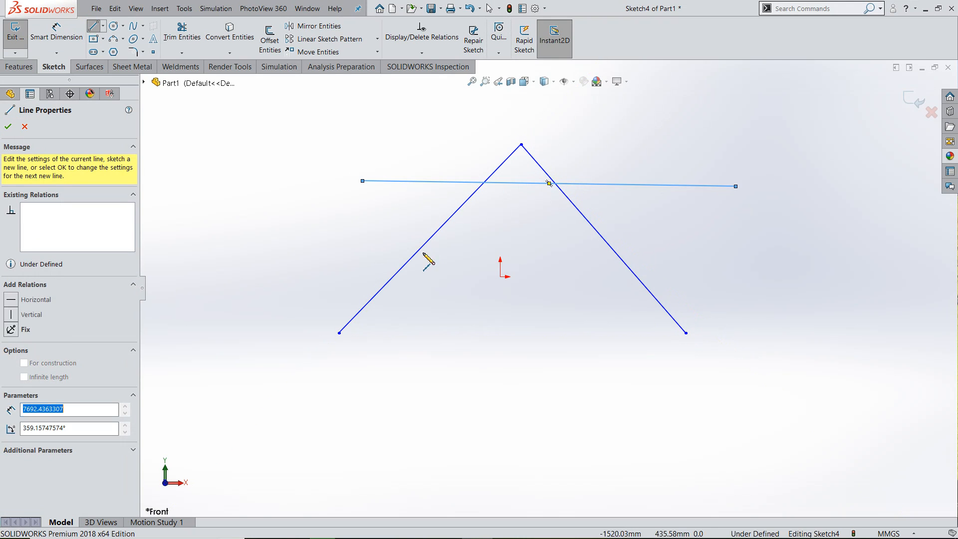
pyautogui.moveTo(354, 230); pyautogui.dragTo(757, 226)
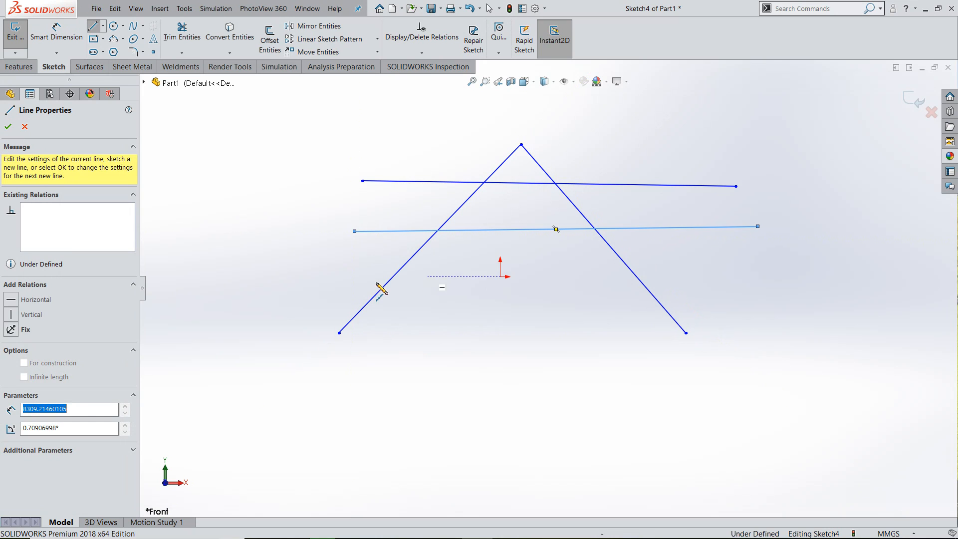
pyautogui.moveTo(339, 285); pyautogui.dragTo(761, 280)
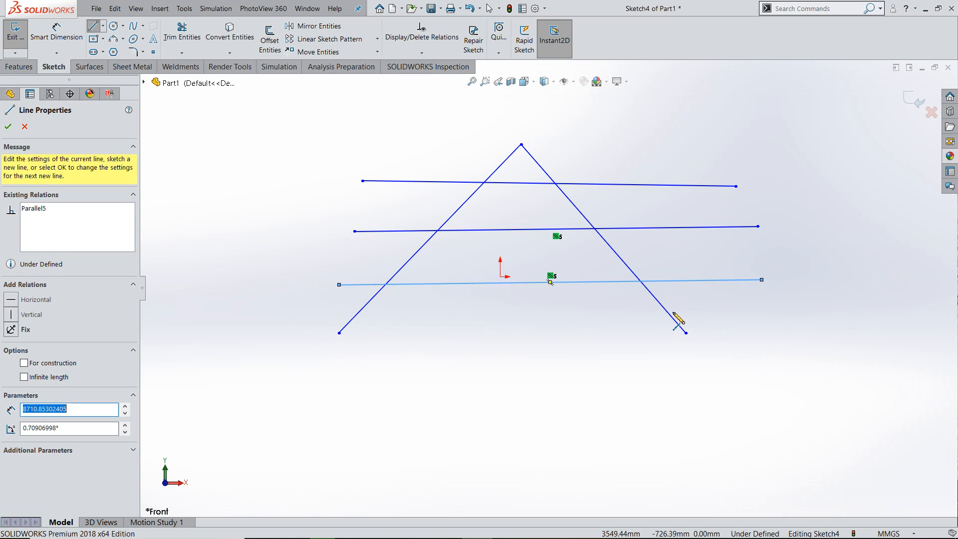
pyautogui.press('Escape')
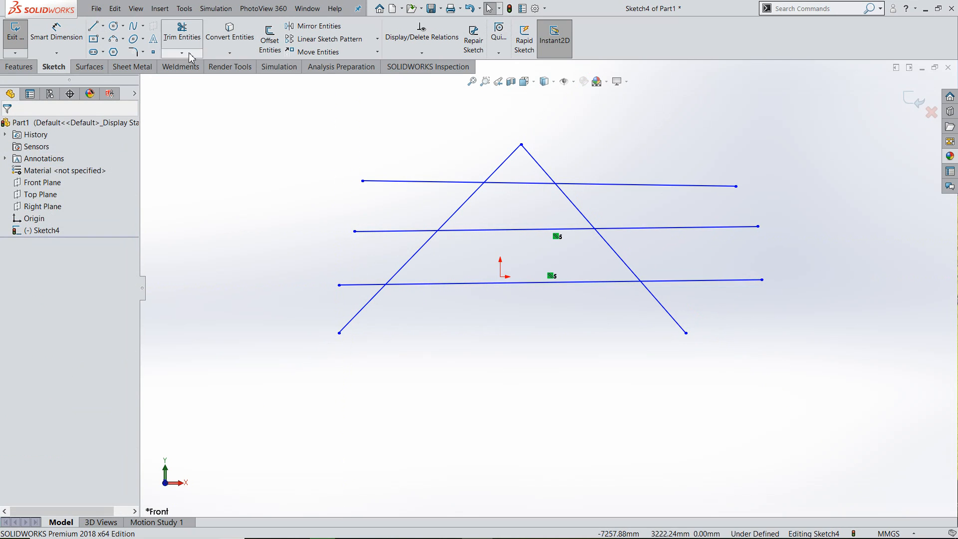
# Step: Use Trim away inside with the inverted V's two legs as boundaries to remove the middle portions of all three crossing lines
pyautogui.click(182, 37)
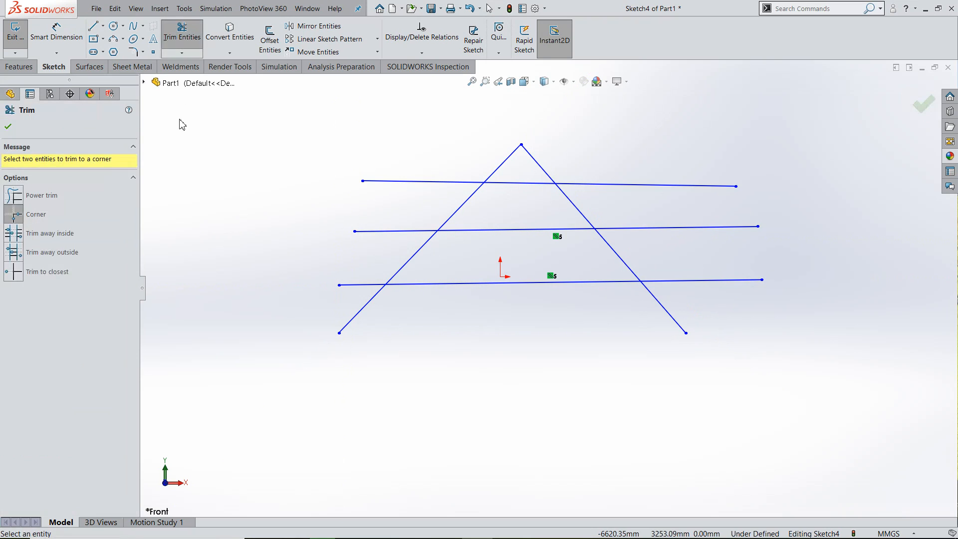
pyautogui.click(15, 234)
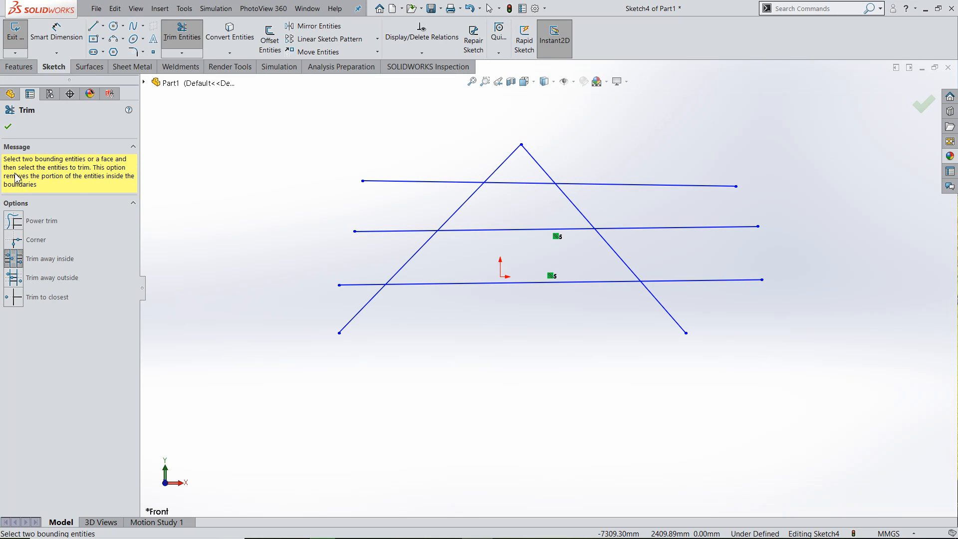
pyautogui.click(20, 266)
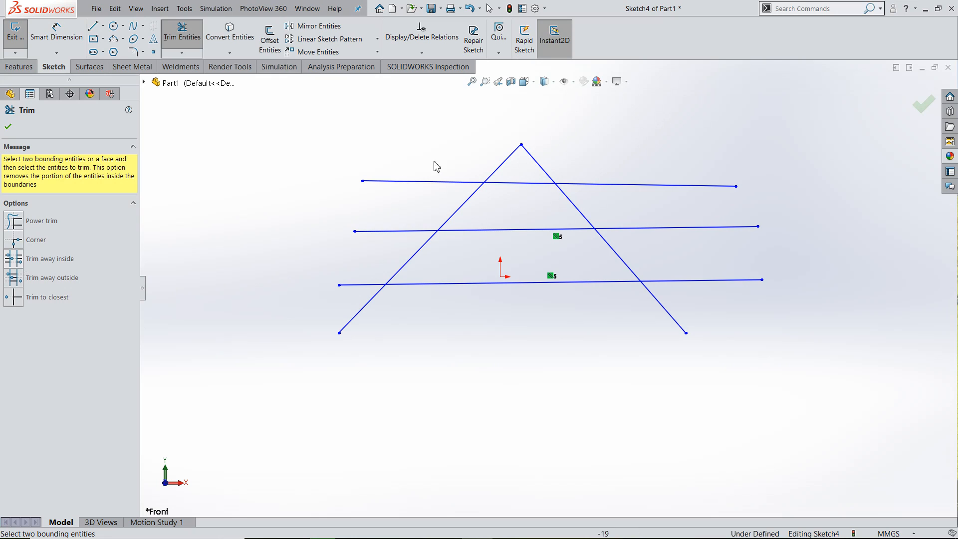
pyautogui.click(513, 163)
pyautogui.click(540, 168)
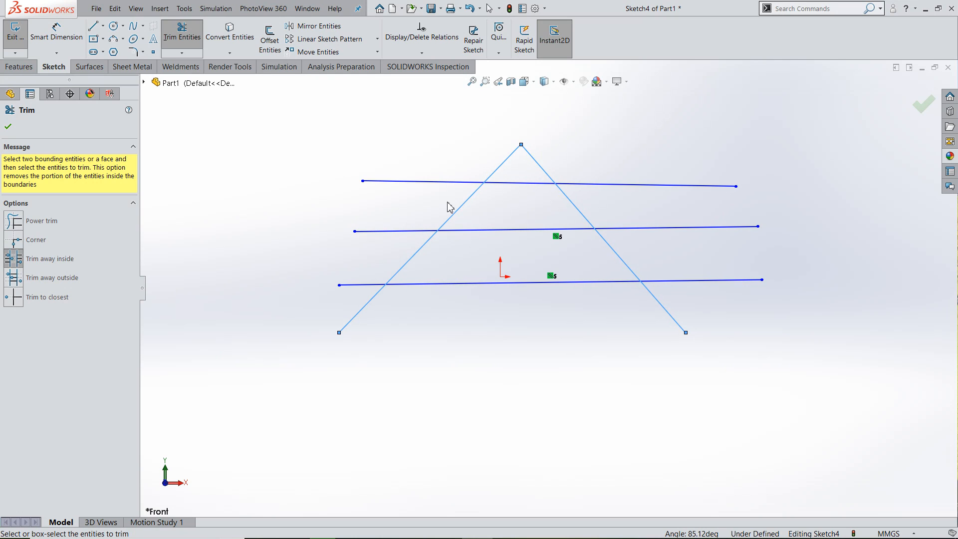
pyautogui.click(447, 182)
pyautogui.click(514, 231)
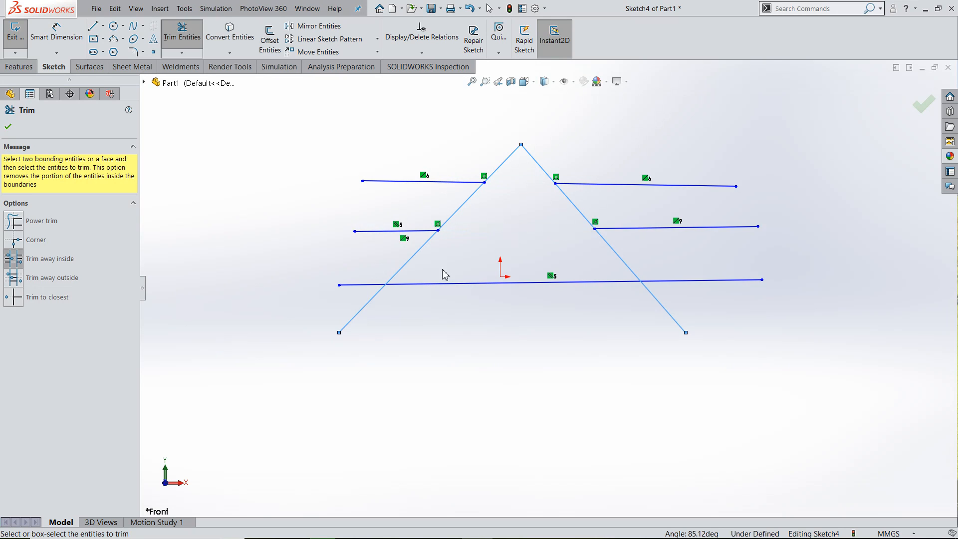
pyautogui.click(367, 286)
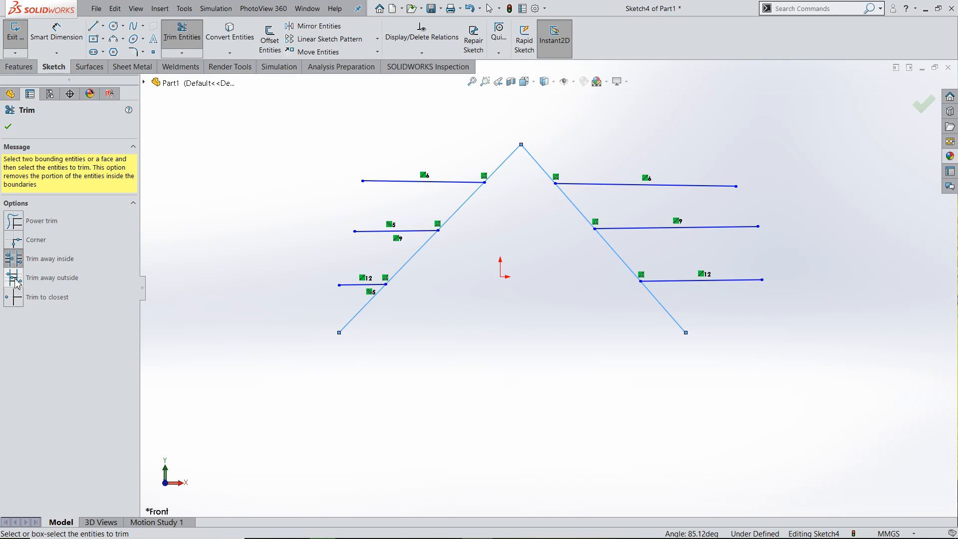
pyautogui.click(8, 126)
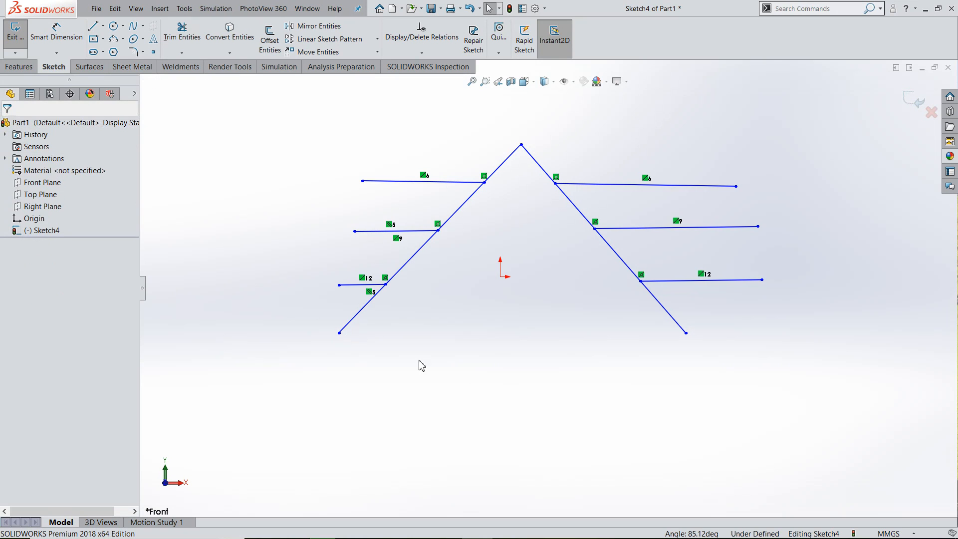
# Step: Undo the three inside trims to restore the full crossing lines and clear the selection
pyautogui.hotkey('ctrl', 'z')
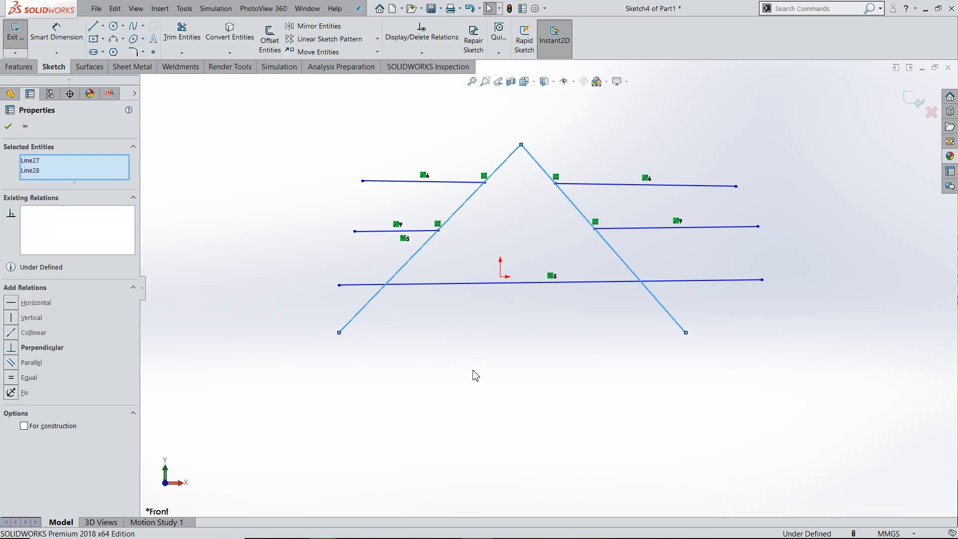
pyautogui.hotkey('ctrl', 'z')
pyautogui.hotkey('ctrl', 'z')
pyautogui.click(424, 390)
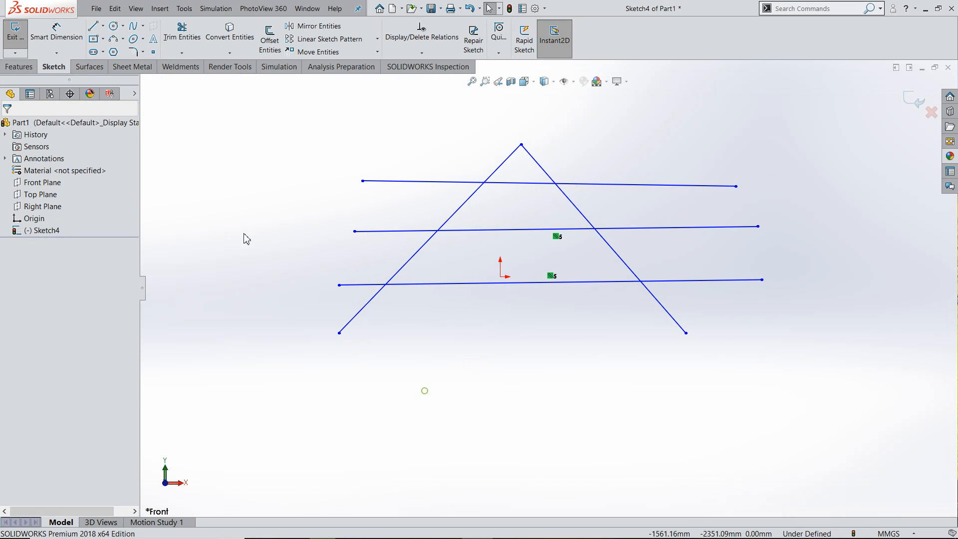
# Step: Use Trim away outside with the inverted V's two legs as boundaries to remove the outer ends of all three crossing lines
pyautogui.click(182, 34)
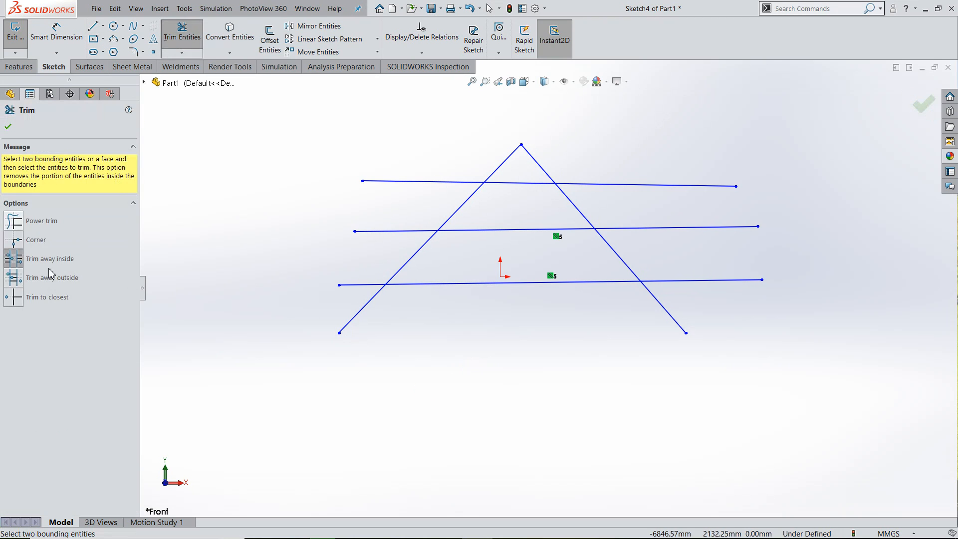
pyautogui.click(50, 276)
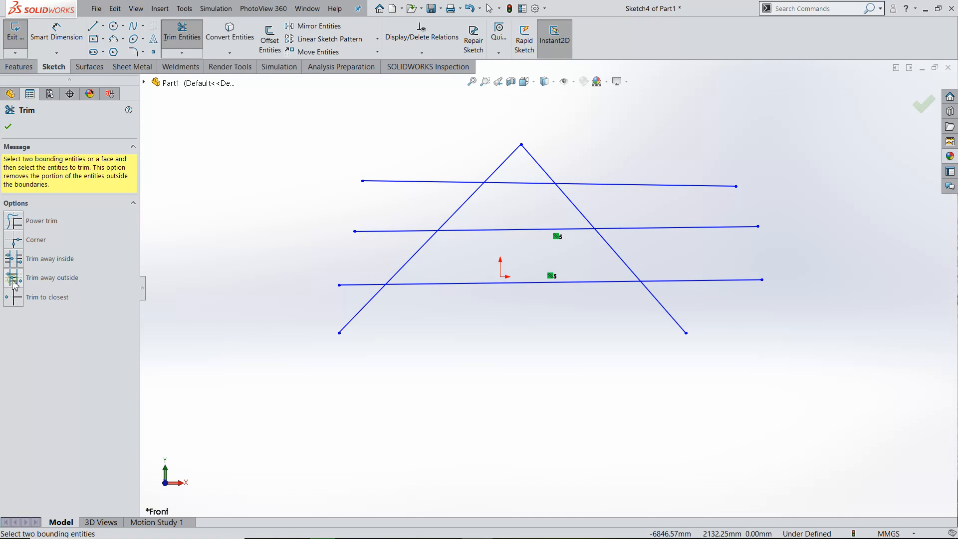
pyautogui.click(504, 160)
pyautogui.click(537, 164)
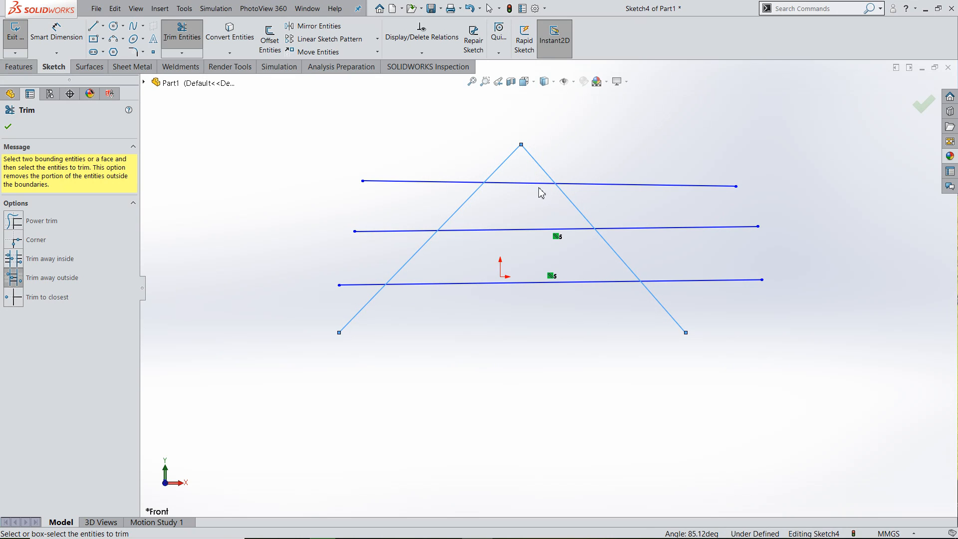
pyautogui.click(537, 184)
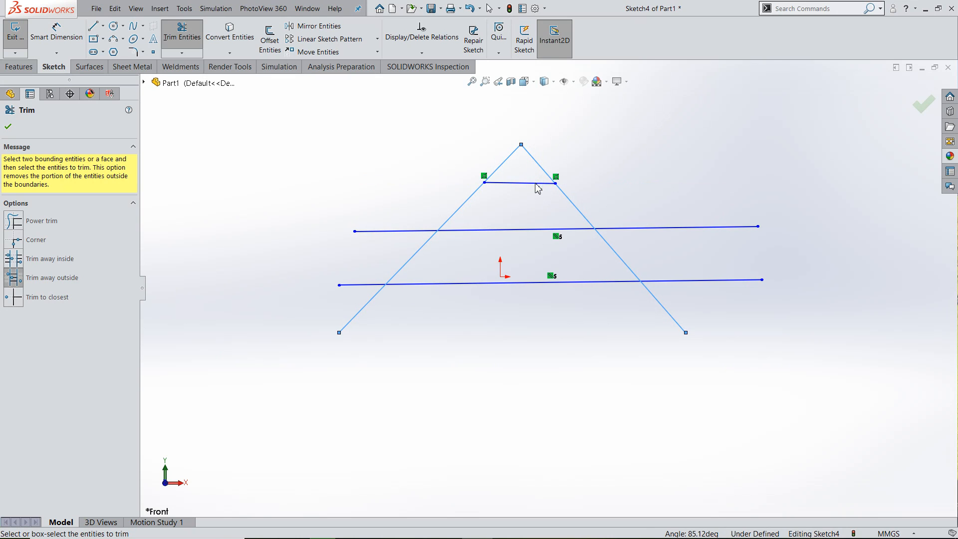
pyautogui.click(669, 227)
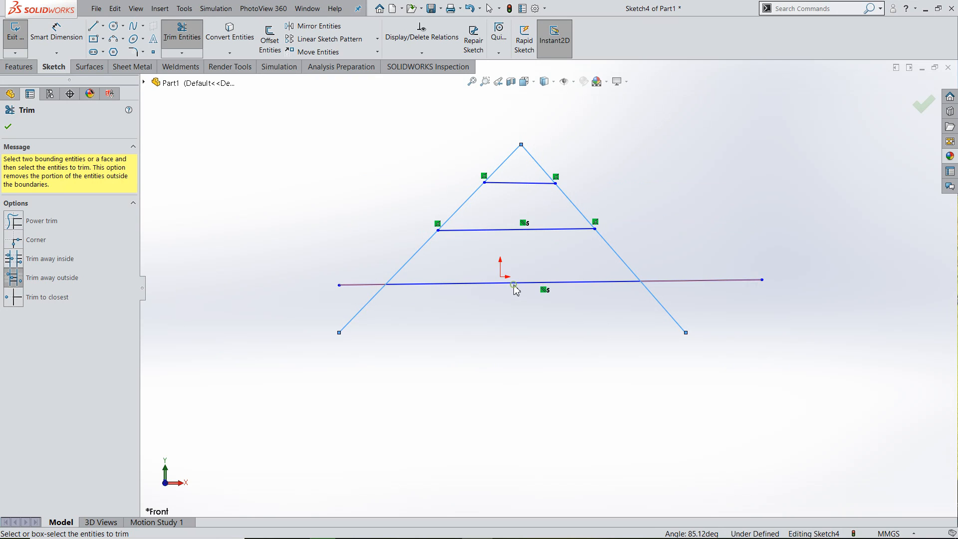
pyautogui.click(515, 287)
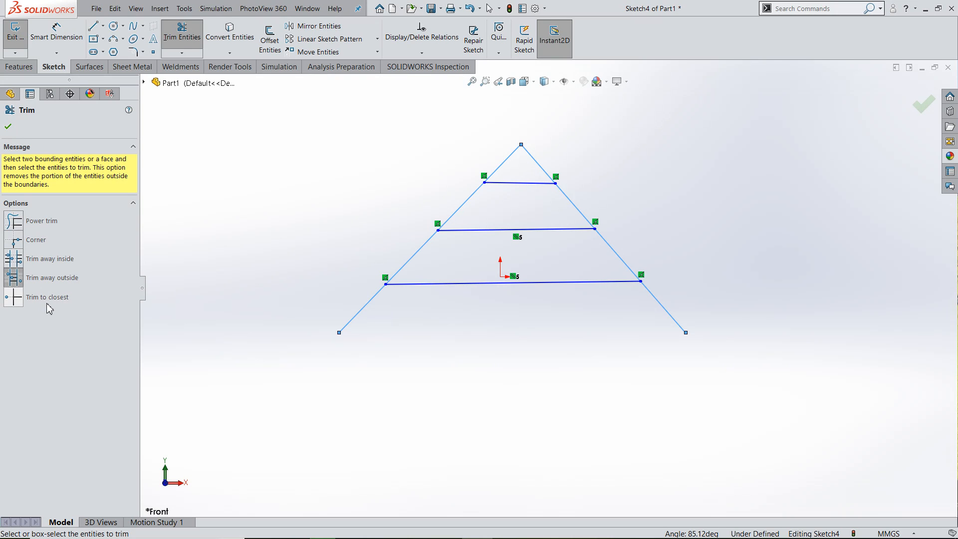
pyautogui.click(7, 129)
# Step: Undo the outside trim of the lowest crossing line
pyautogui.hotkey('ctrl', 'z')
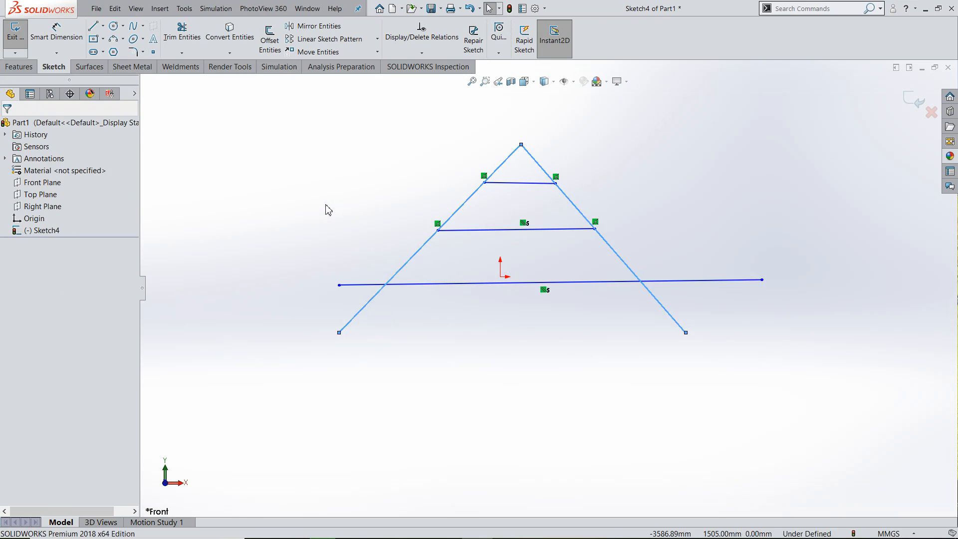
# Step: Undo the last two trims and remove the top line's left overhang and the left leg's tip above it with Trim to closest
pyautogui.hotkey('ctrl', 'z')
pyautogui.hotkey('ctrl', 'z')
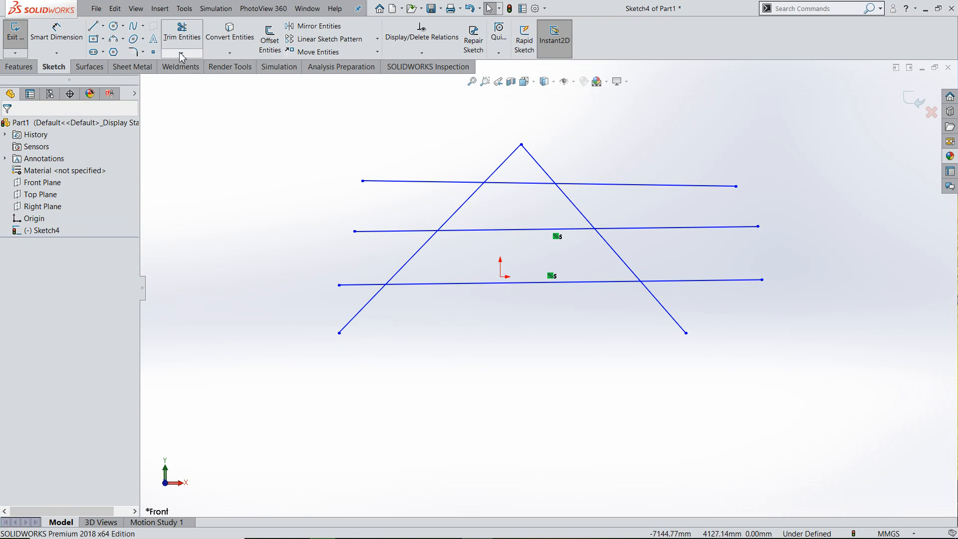
pyautogui.click(181, 33)
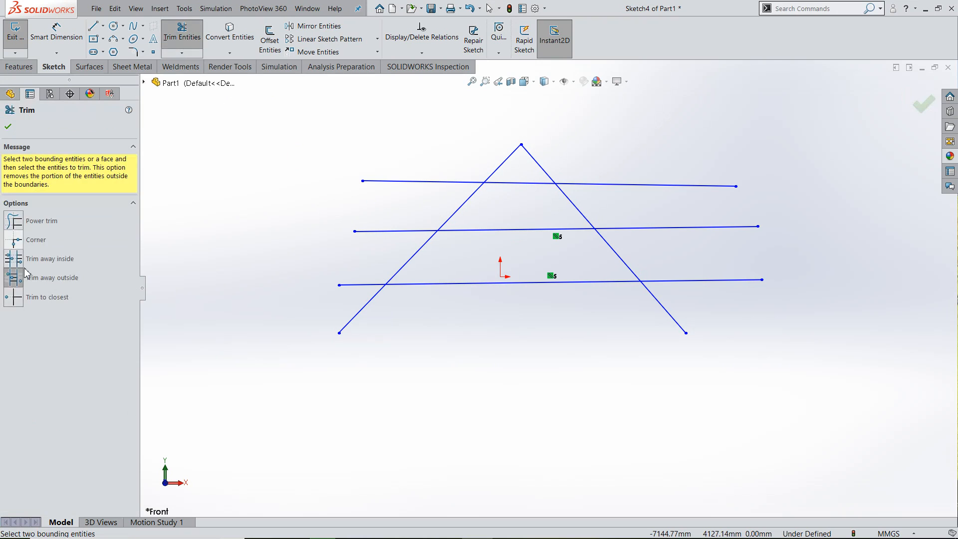
pyautogui.click(13, 297)
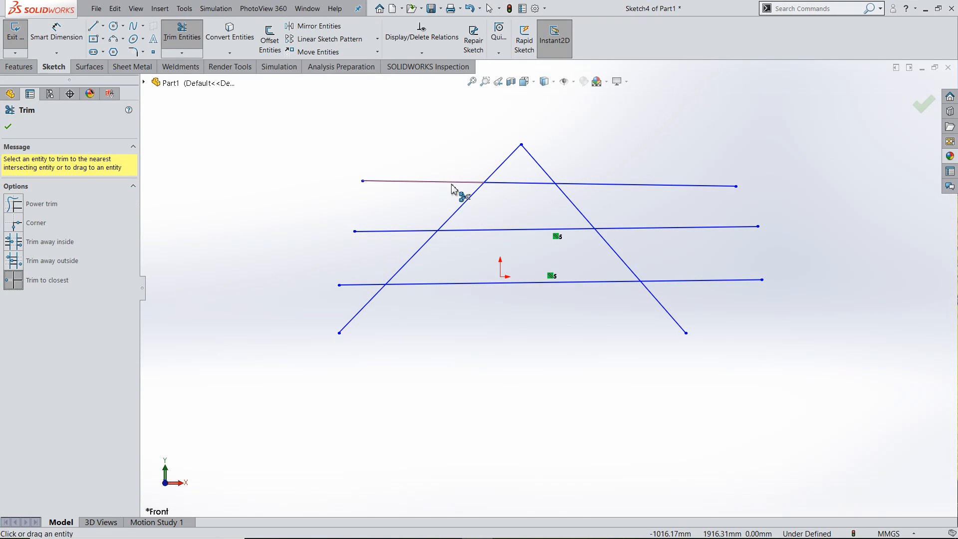
pyautogui.click(423, 186)
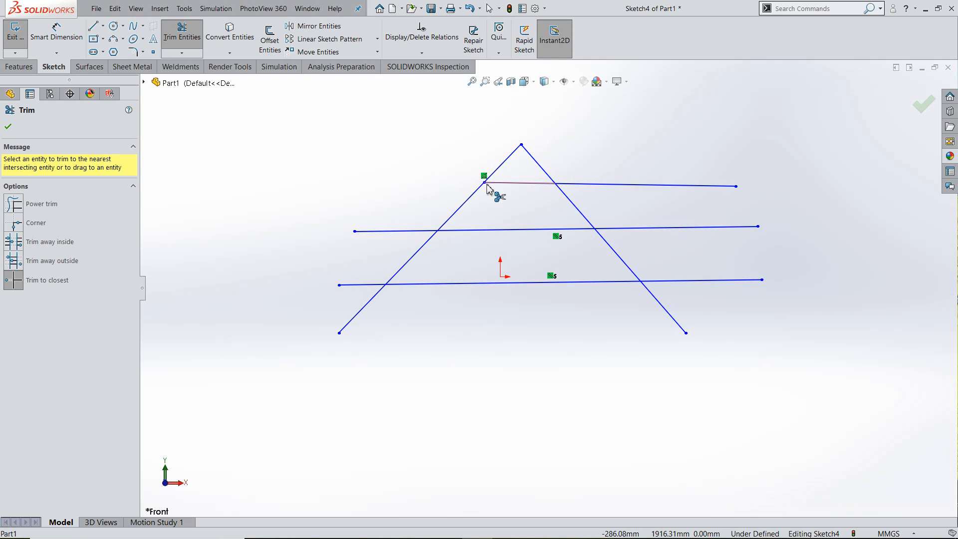
pyautogui.click(507, 160)
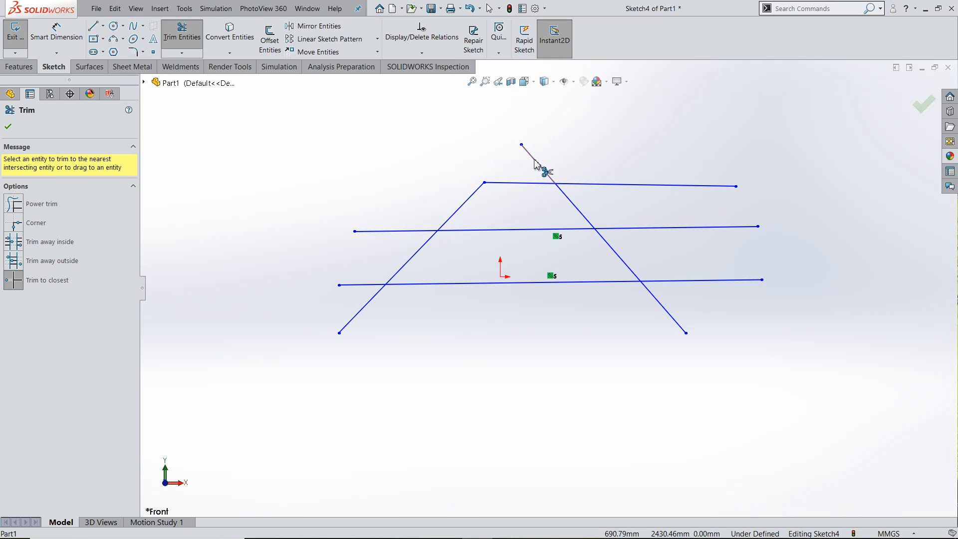
# Step: Trim away the right leg's tip, the middle spans of the two lower lines, and the lowest line's left stub
pyautogui.click(535, 163)
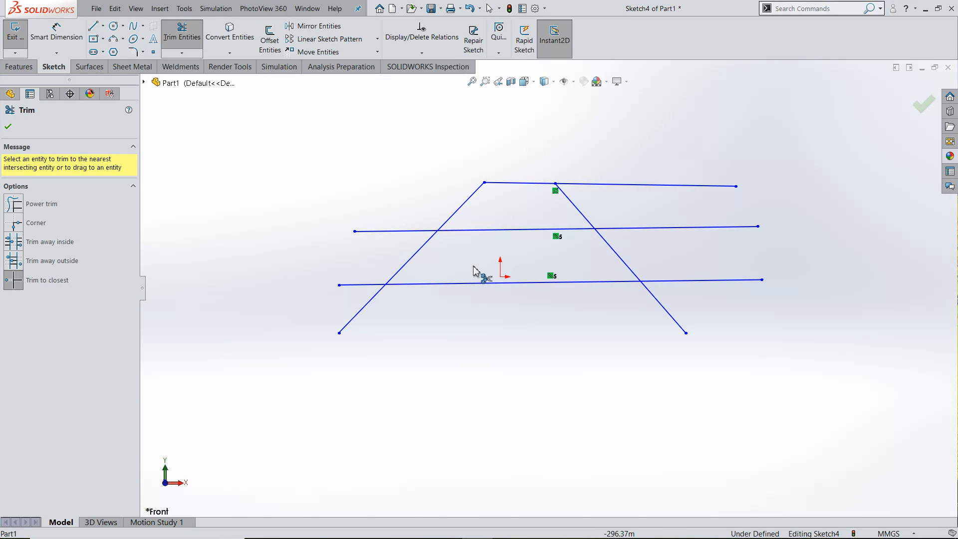
pyautogui.click(494, 230)
pyautogui.click(458, 285)
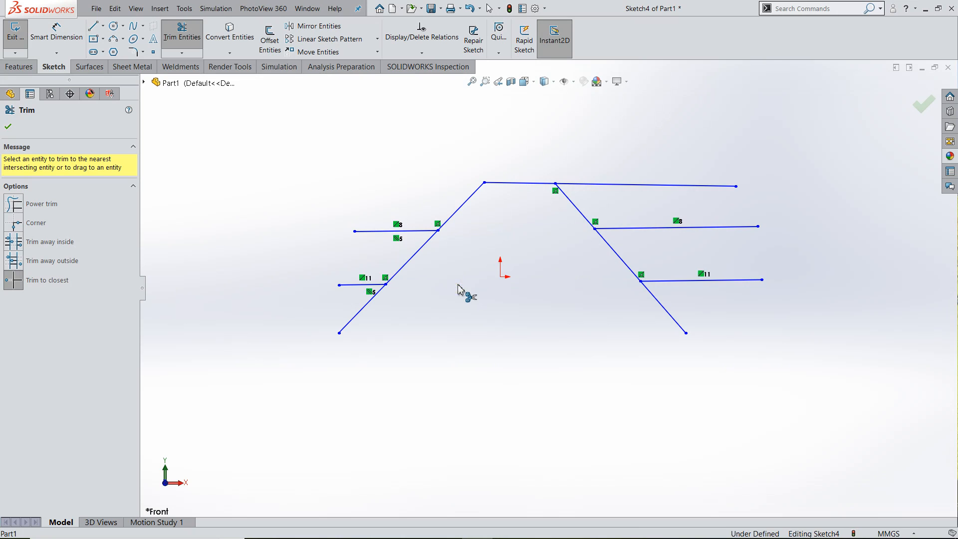
pyautogui.click(358, 286)
pyautogui.scroll(2, 547, 287)
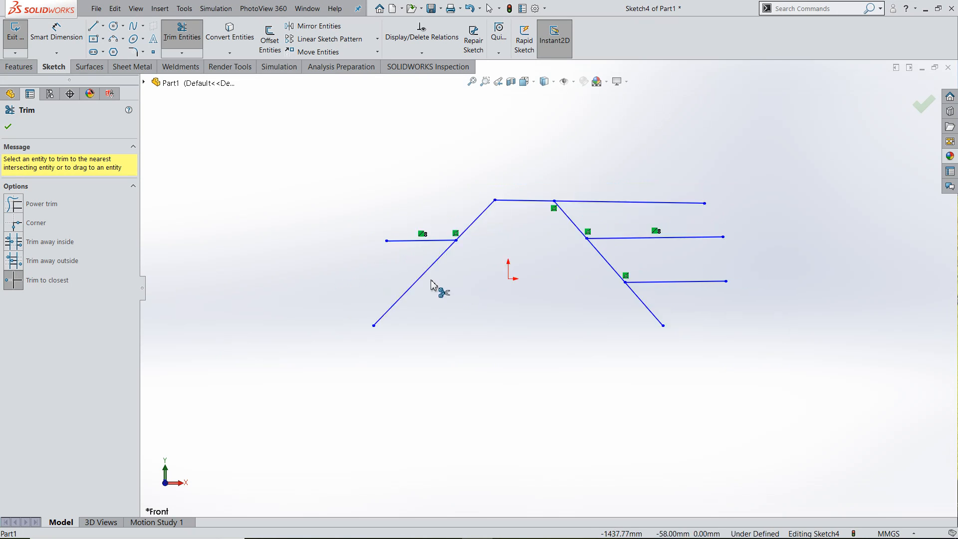
pyautogui.click(8, 128)
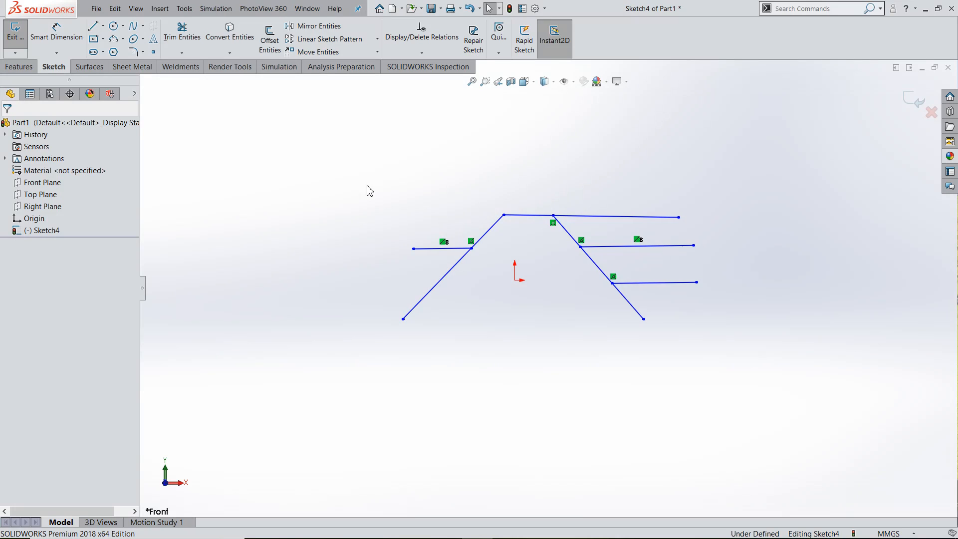
# Step: Undo the last four trims on the two lower lines and the right leg's tip
pyautogui.hotkey('ctrl', 'z')
pyautogui.hotkey('ctrl', 'z')
pyautogui.hotkey('ctrl', 'z')
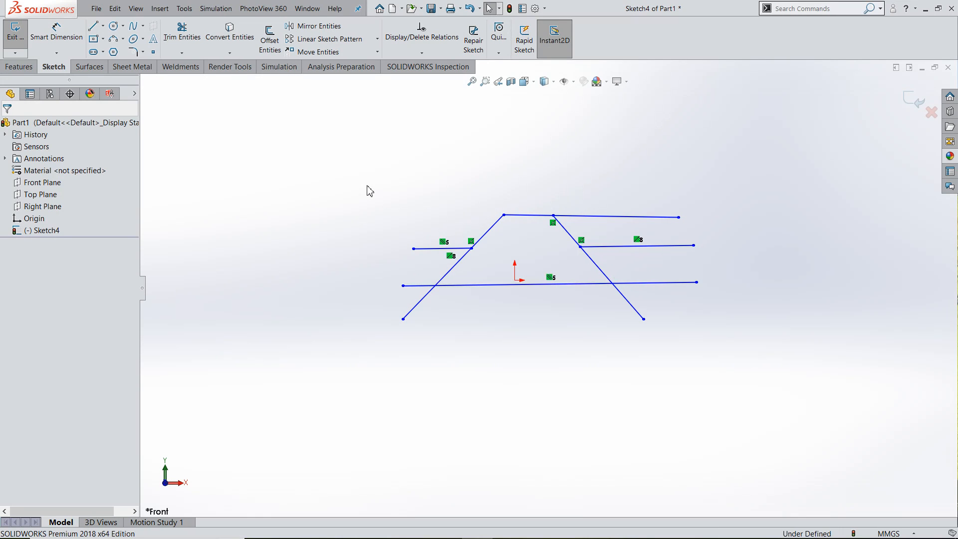
pyautogui.hotkey('ctrl', 'z')
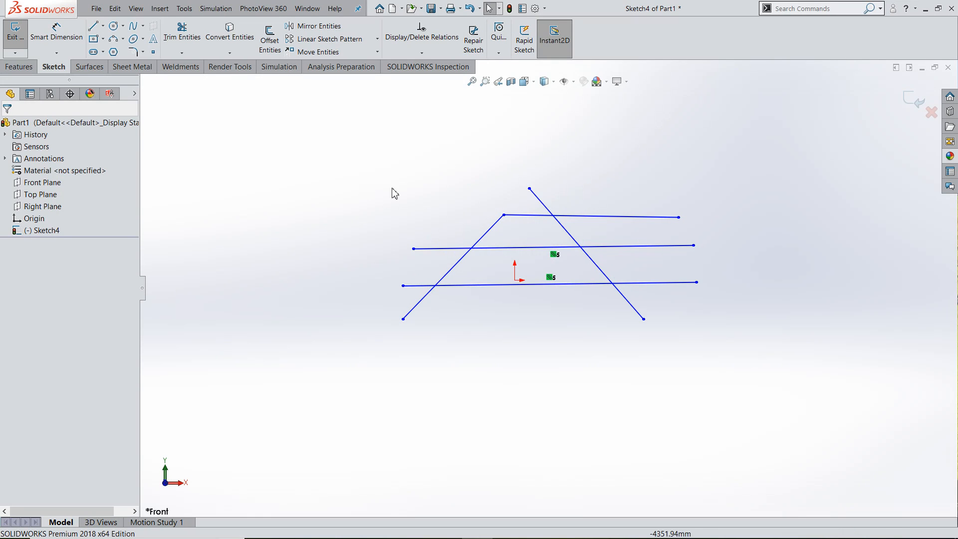
# Step: Extend the triangle's left leg up to the right leg's tip, and try to extend the middle crossing line
pyautogui.click(181, 53)
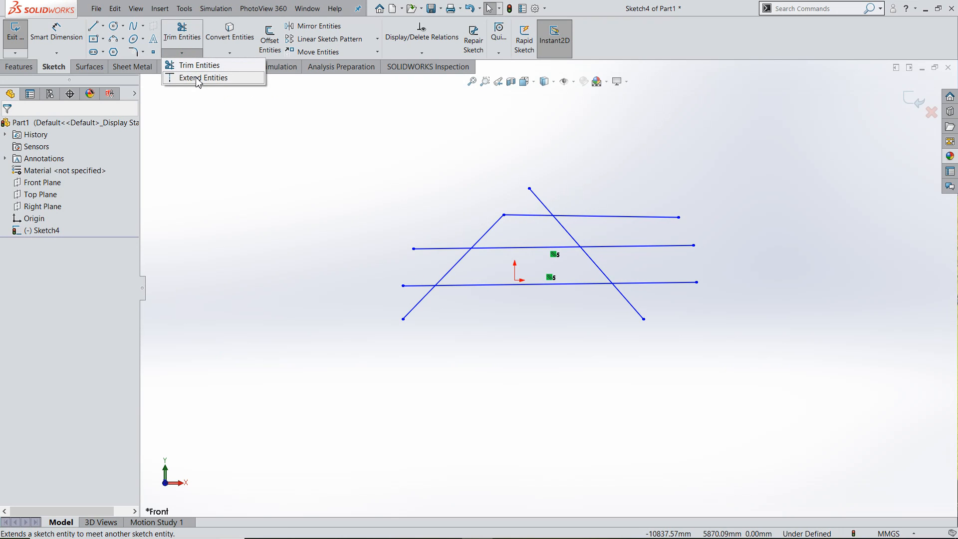
pyautogui.click(198, 79)
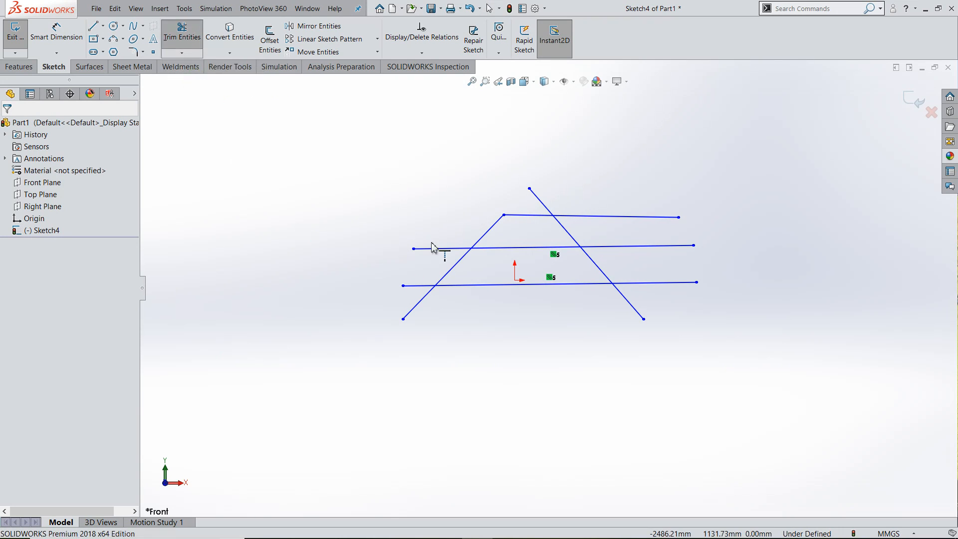
pyautogui.click(488, 241)
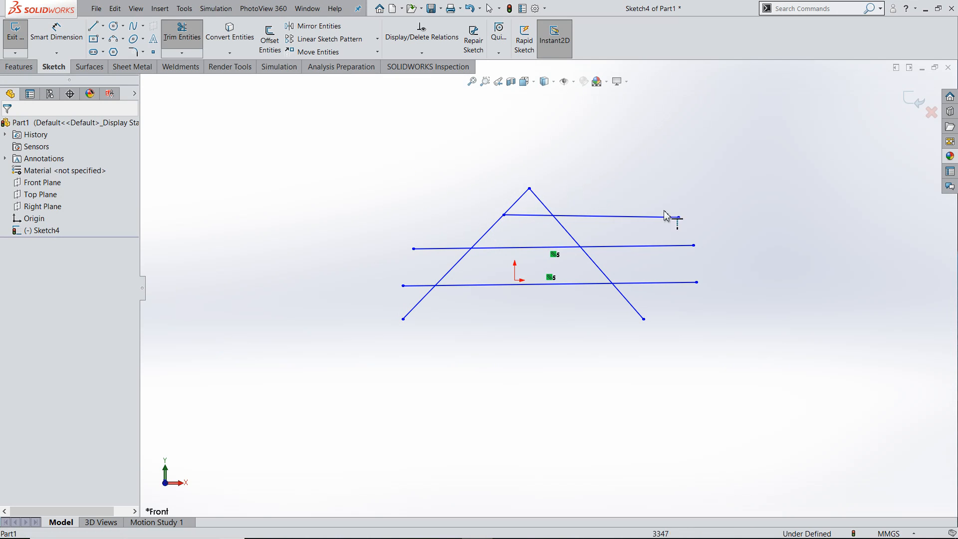
pyautogui.click(437, 248)
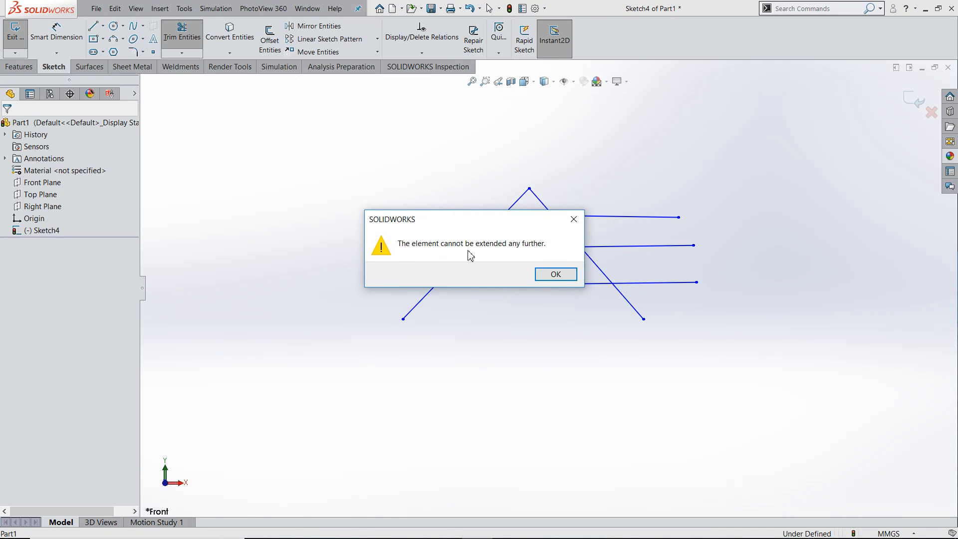
pyautogui.click(559, 275)
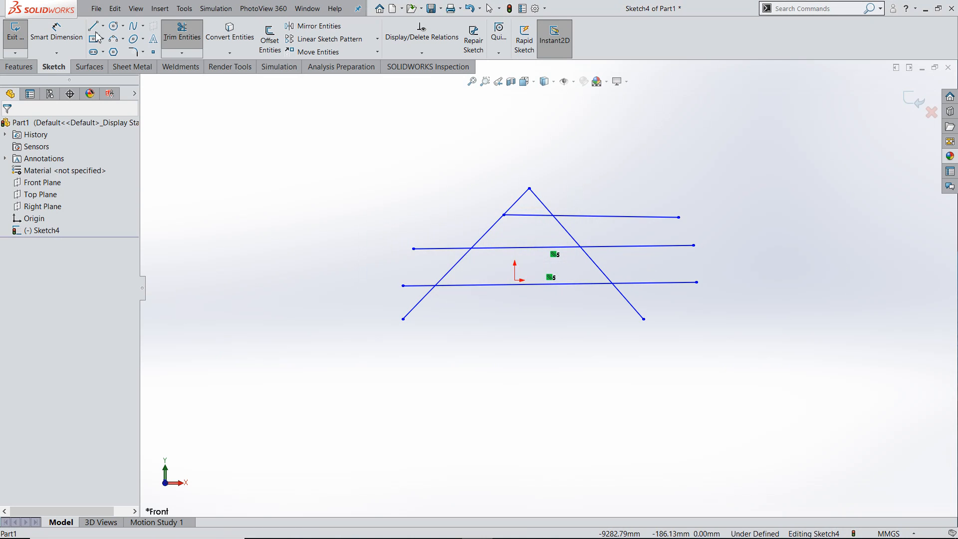
# Step: Sketch a nearly vertical line about 7227 mm long to the left of the triangle
pyautogui.press('l')
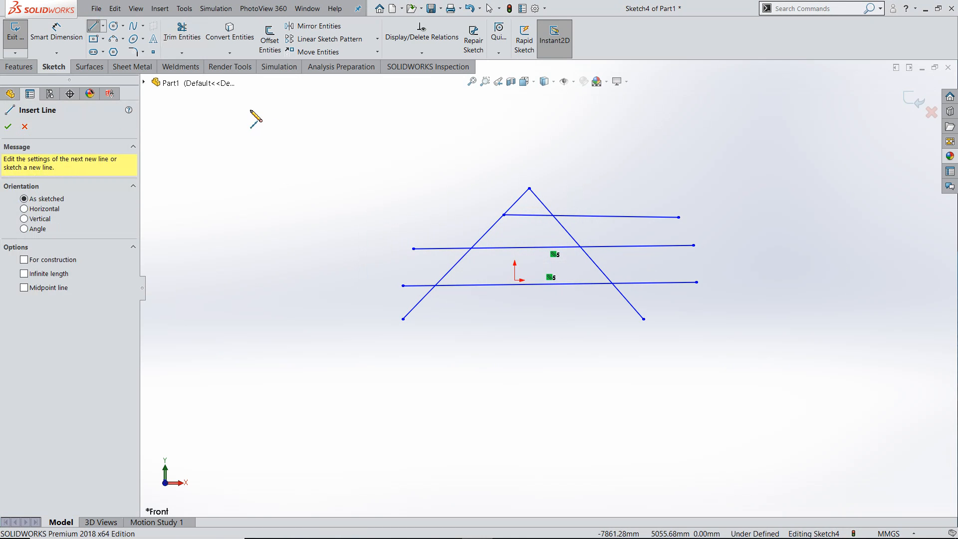
pyautogui.click(249, 109)
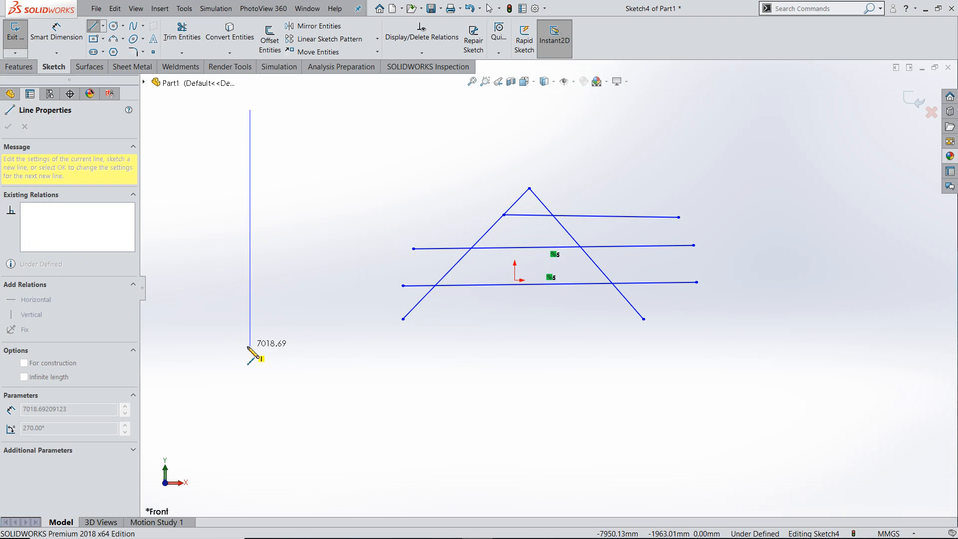
pyautogui.click(254, 353)
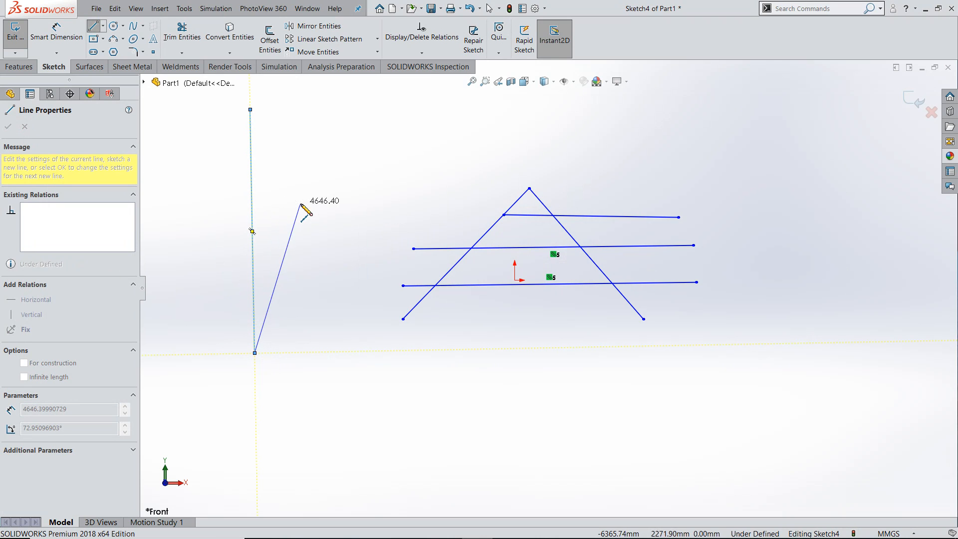
pyautogui.press('Escape')
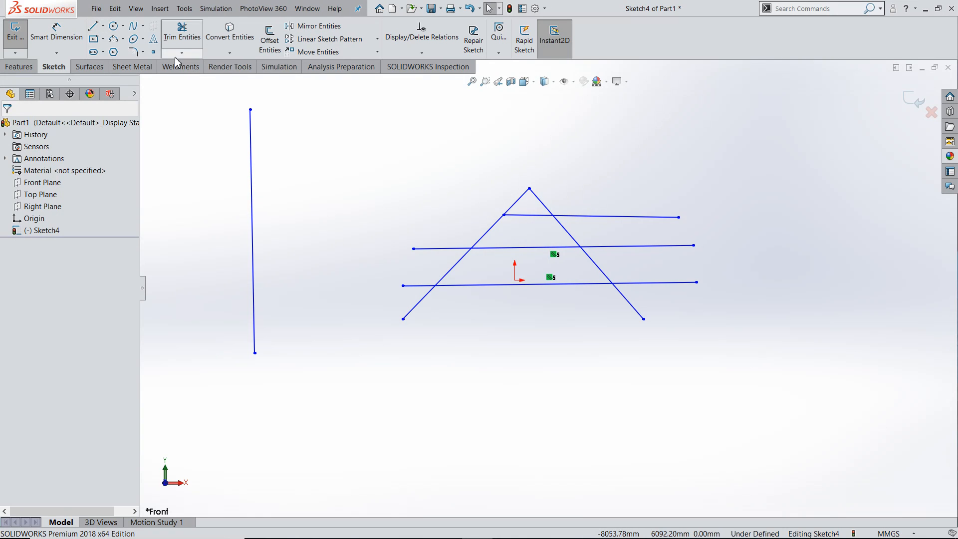
# Step: Extend the left ends of the two lower crossing lines to the nearly vertical line
pyautogui.click(181, 53)
pyautogui.click(199, 63)
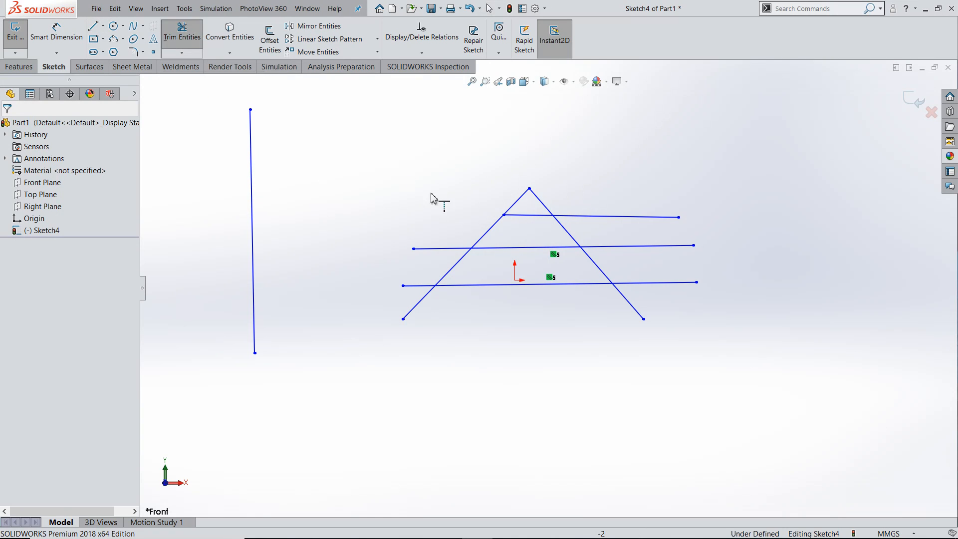
pyautogui.click(441, 250)
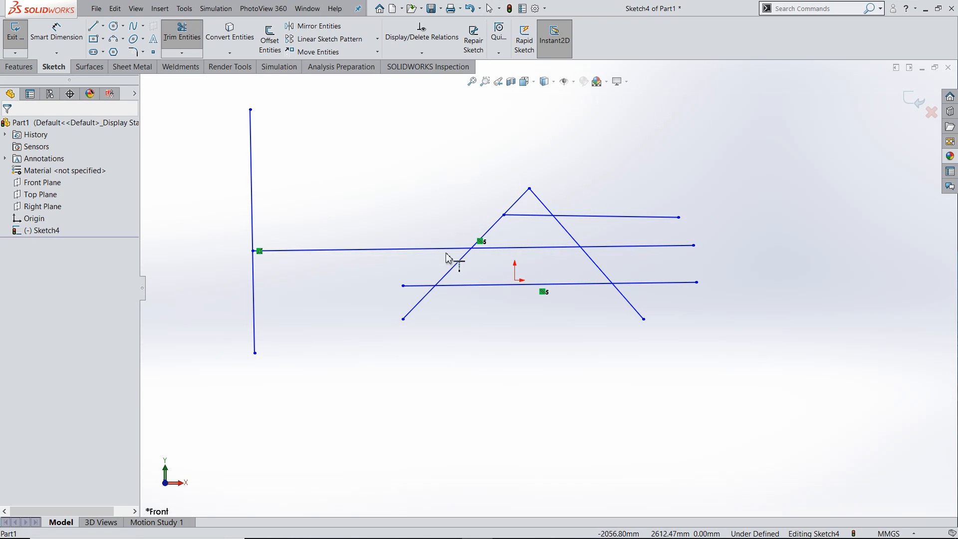
pyautogui.click(423, 287)
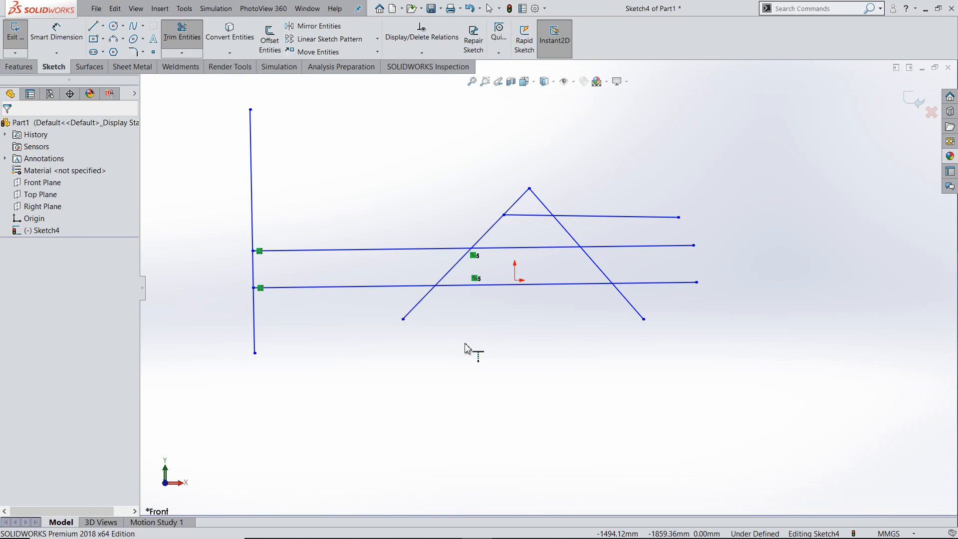
pyautogui.press('Escape')
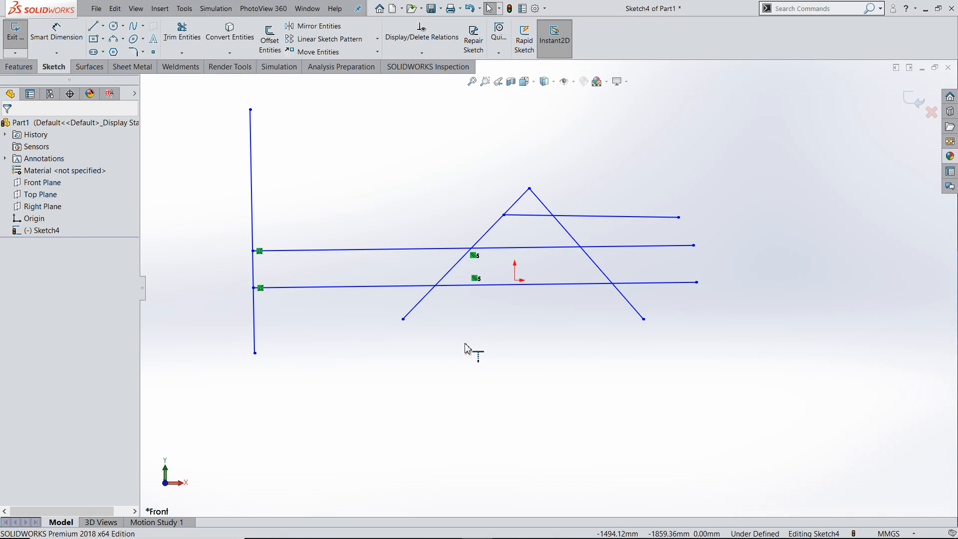
pyautogui.click(182, 53)
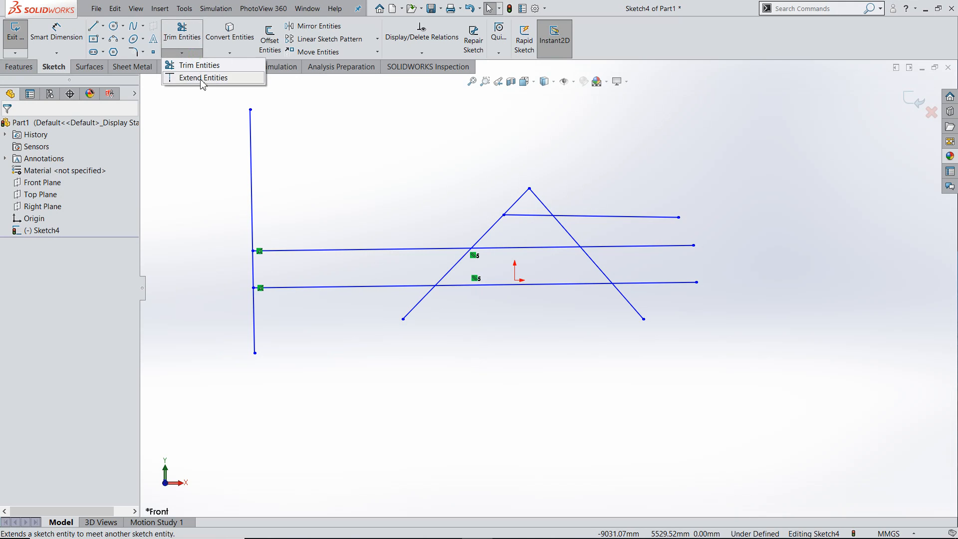
pyautogui.click(215, 137)
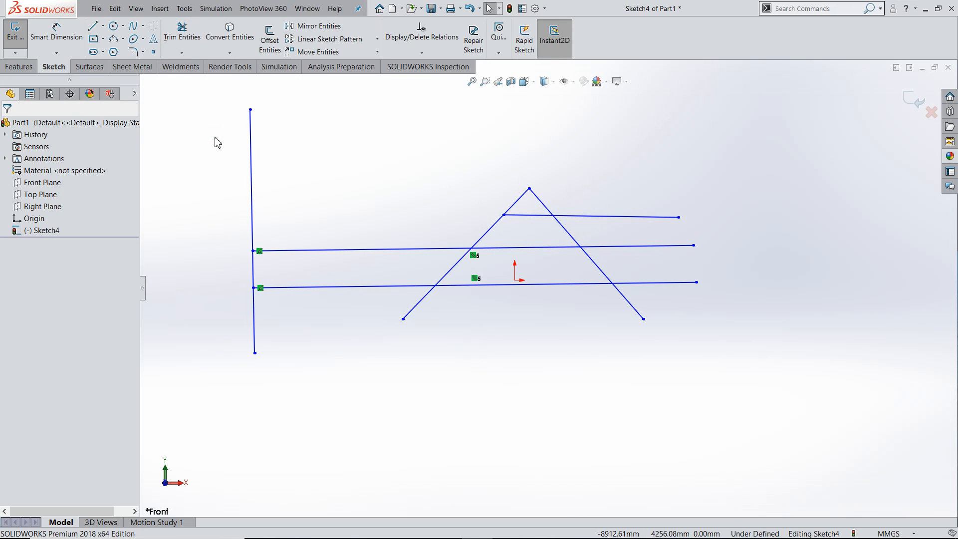
pyautogui.scroll(2, 485, 285)
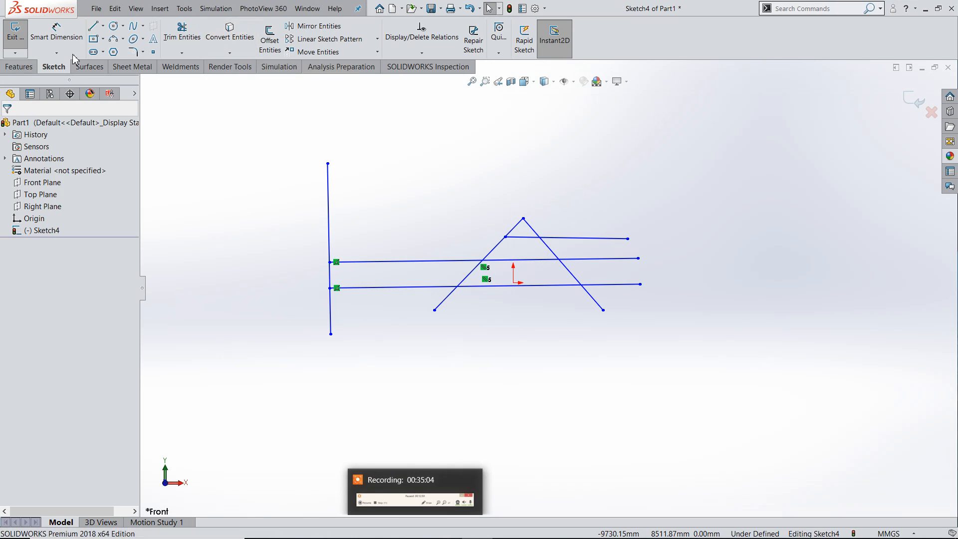
# Step: Set up a 30 mm offset of the nearly vertical line and reverse its direction
pyautogui.click(270, 48)
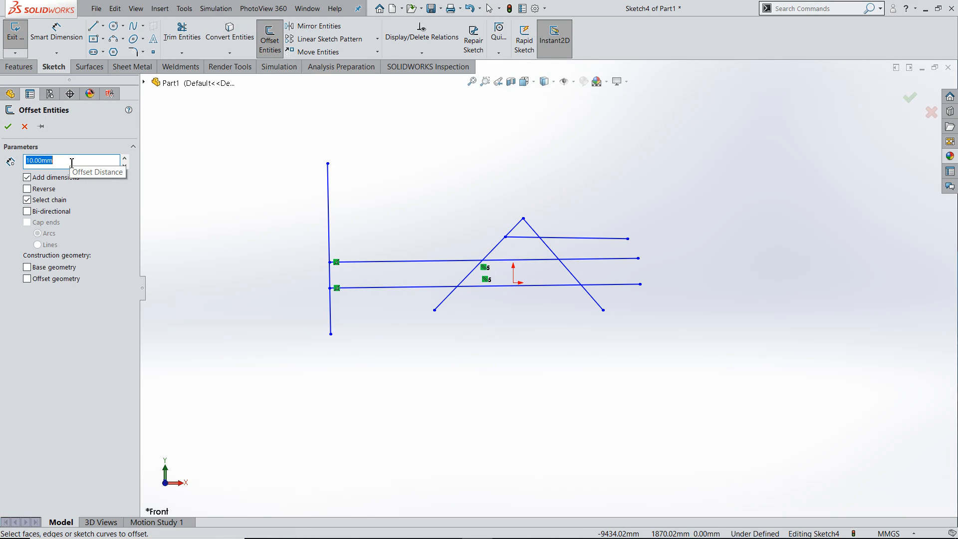
pyautogui.write('30')
pyautogui.click(329, 212)
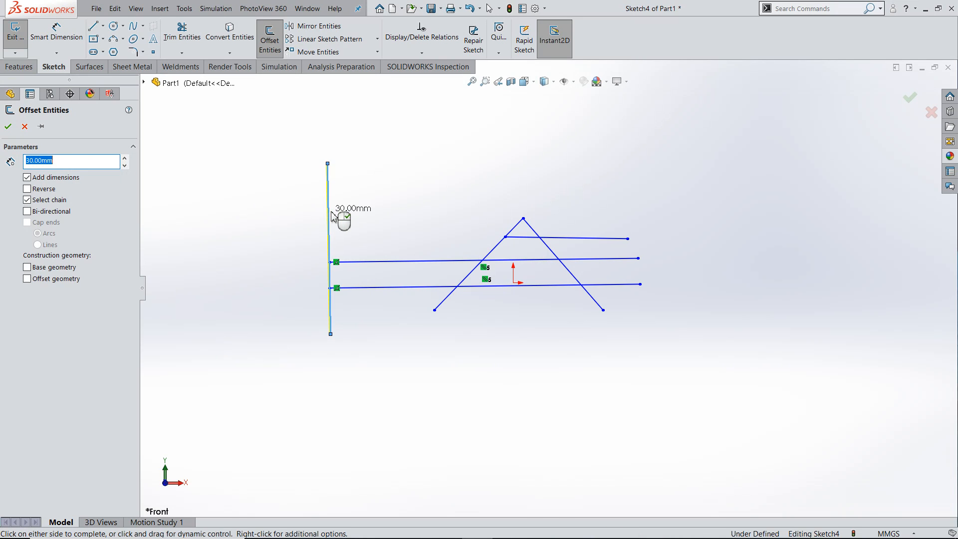
pyautogui.scroll(-4, 336, 294)
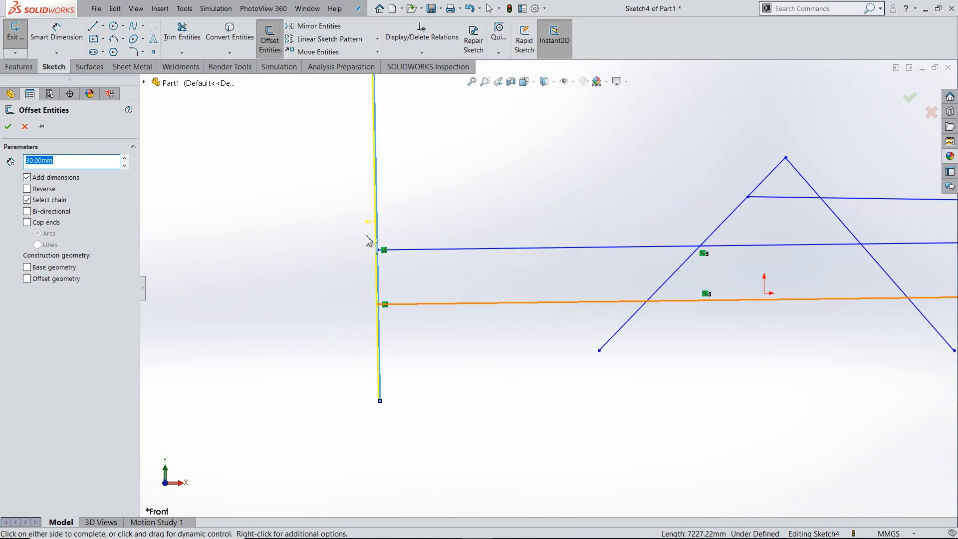
pyautogui.scroll(-6, 379, 247)
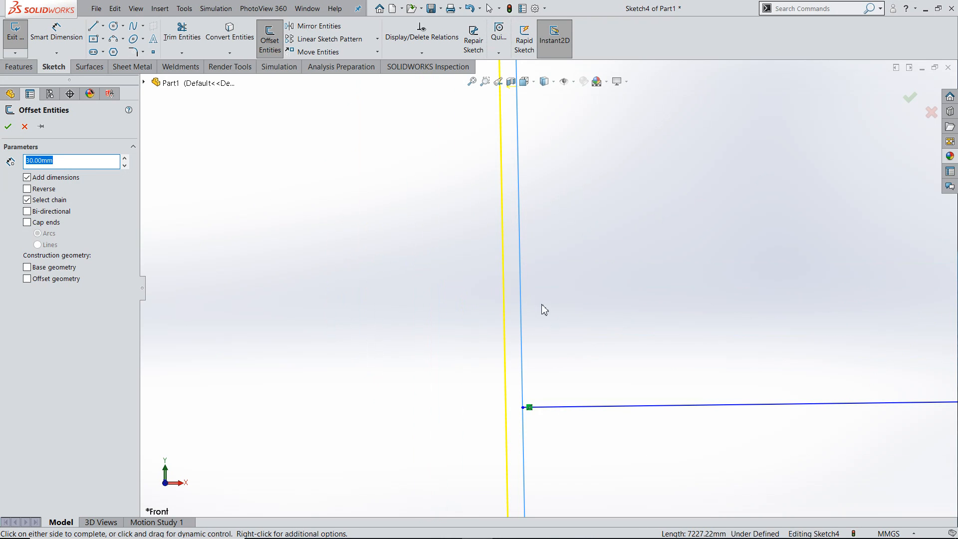
pyautogui.scroll(1, 564, 299)
pyautogui.scroll(1, 573, 181)
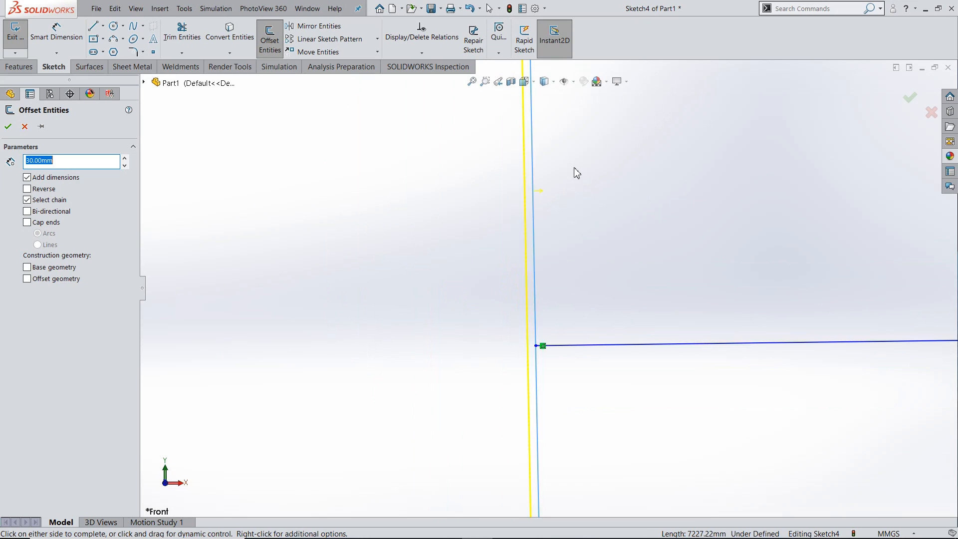
pyautogui.scroll(-3, 573, 171)
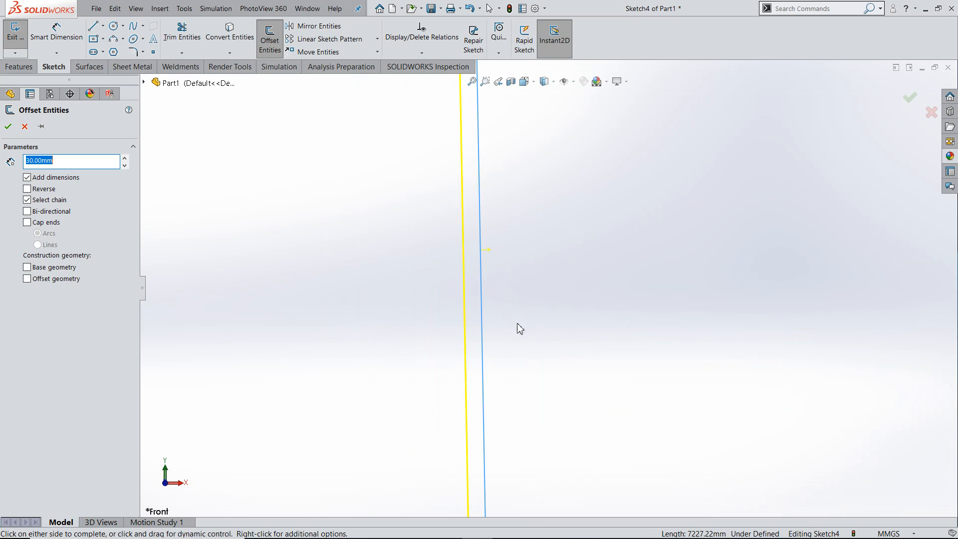
pyautogui.click(27, 190)
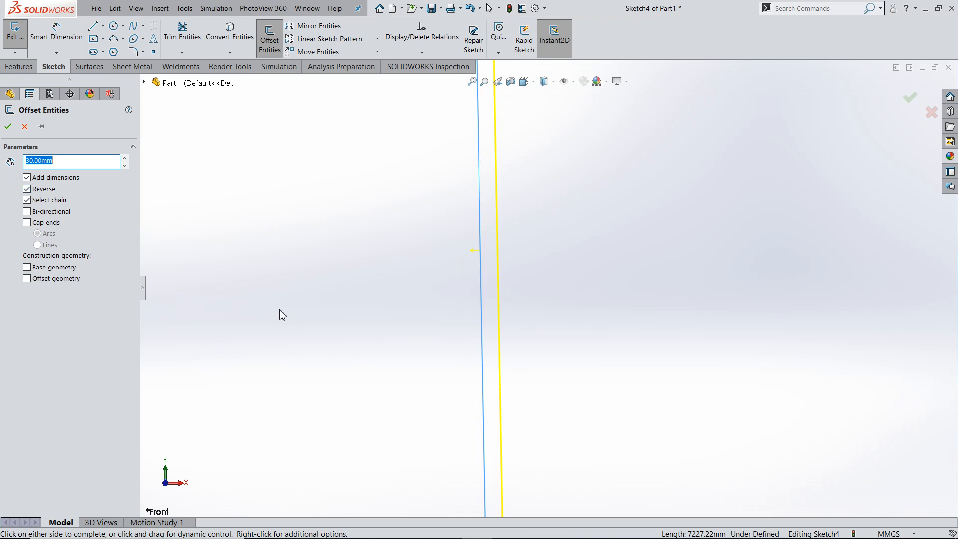
# Step: Set the offset distance to 100 mm and add the short line near the triangle's apex to the offset
pyautogui.scroll(10, 296, 312)
pyautogui.scroll(8, 297, 317)
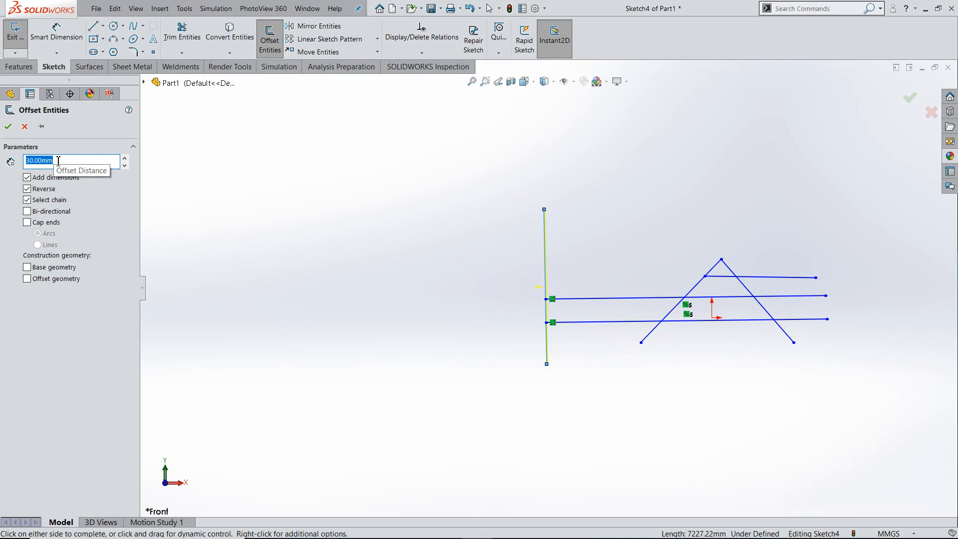
pyautogui.write('100')
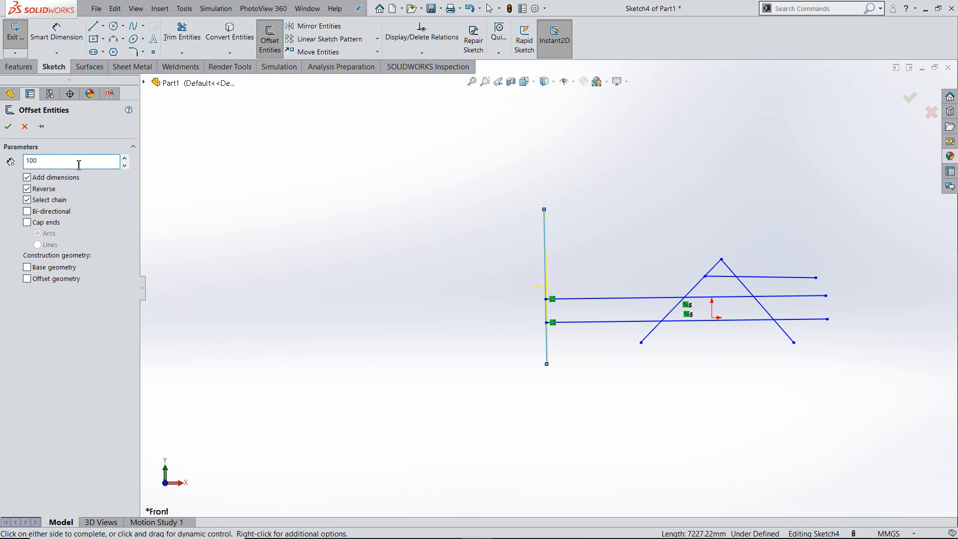
pyautogui.click(750, 278)
pyautogui.scroll(-3, 752, 284)
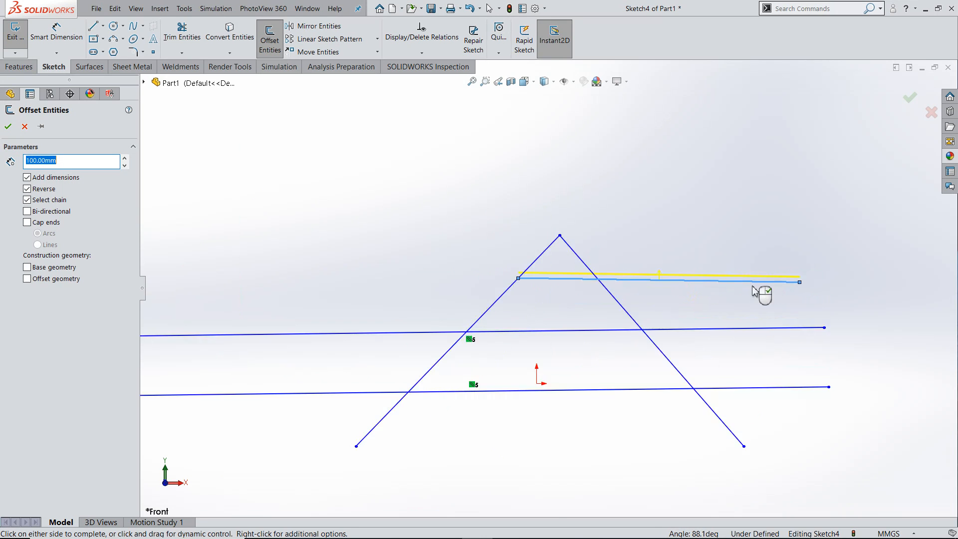
pyautogui.scroll(-3, 755, 293)
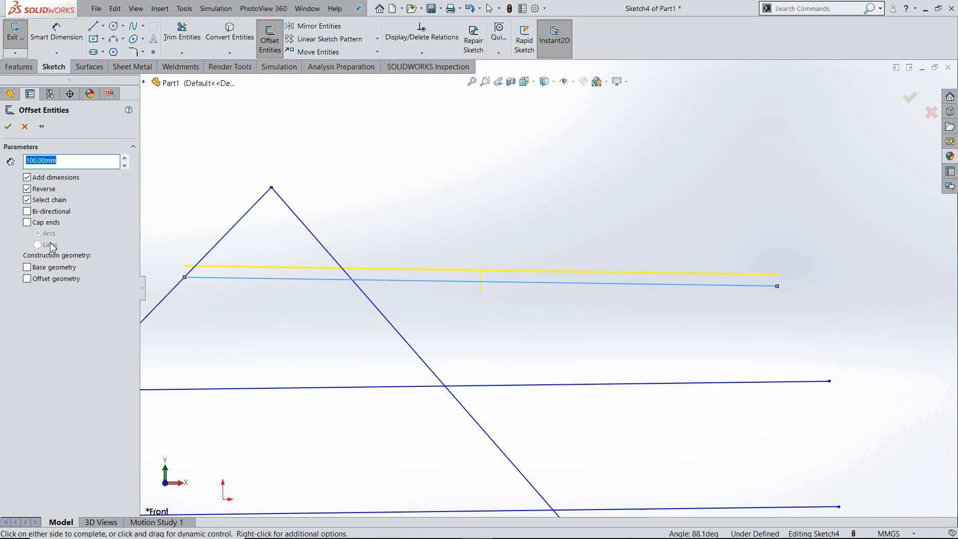
# Step: Make the offset bi-directional and cap its ends, first with arcs and finally with lines
pyautogui.click(27, 212)
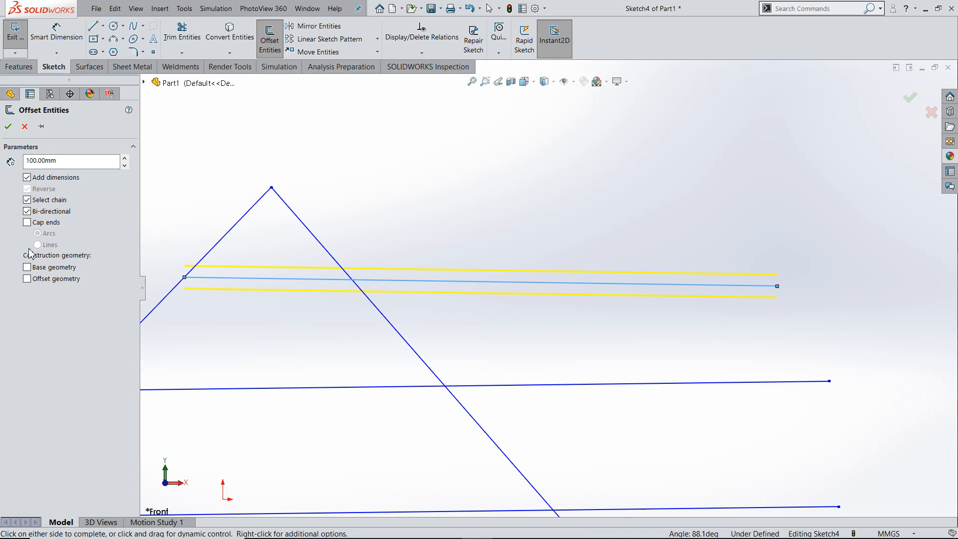
pyautogui.click(28, 223)
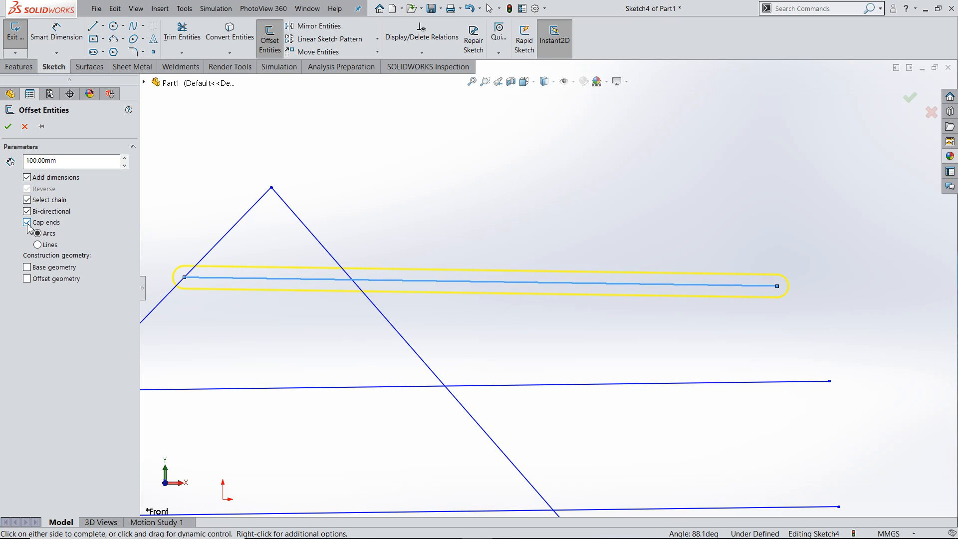
pyautogui.scroll(2, 474, 298)
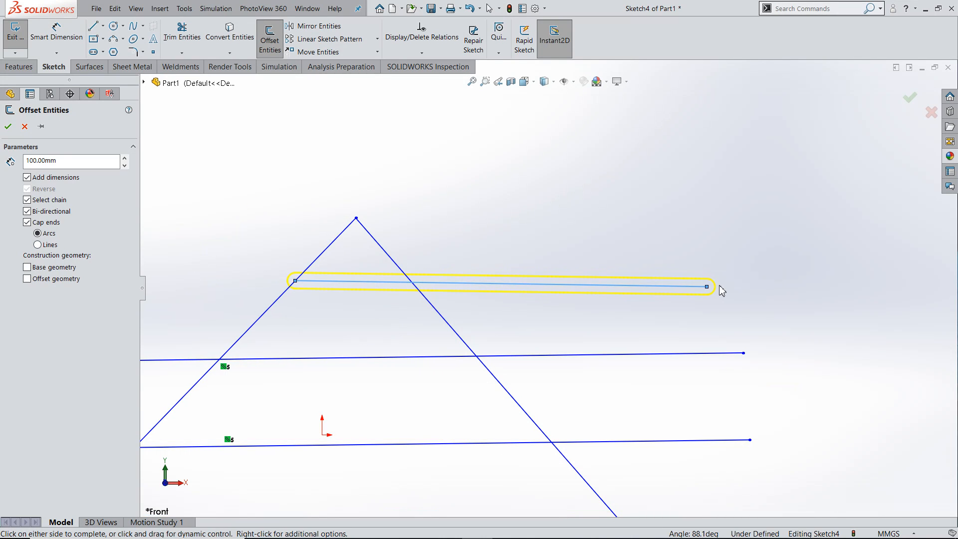
pyautogui.click(38, 245)
pyautogui.scroll(2, 529, 276)
pyautogui.scroll(-4, 500, 299)
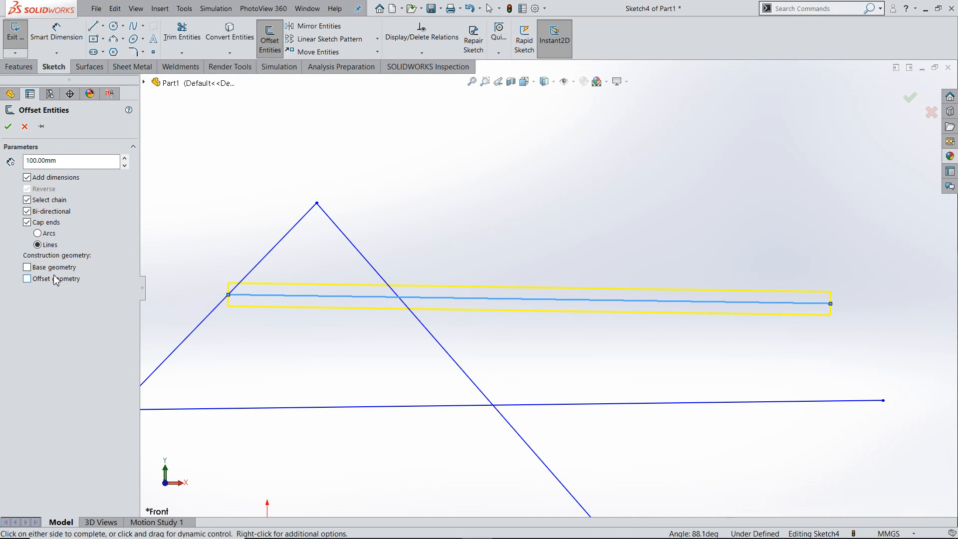
# Step: Turn both the base and the offset geometry into construction geometry and complete the offset
pyautogui.click(28, 268)
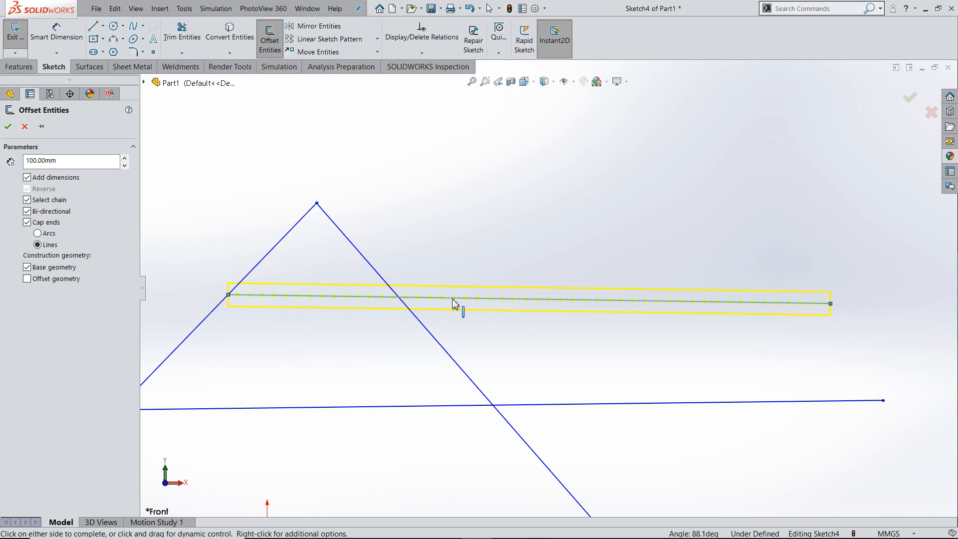
pyautogui.click(27, 278)
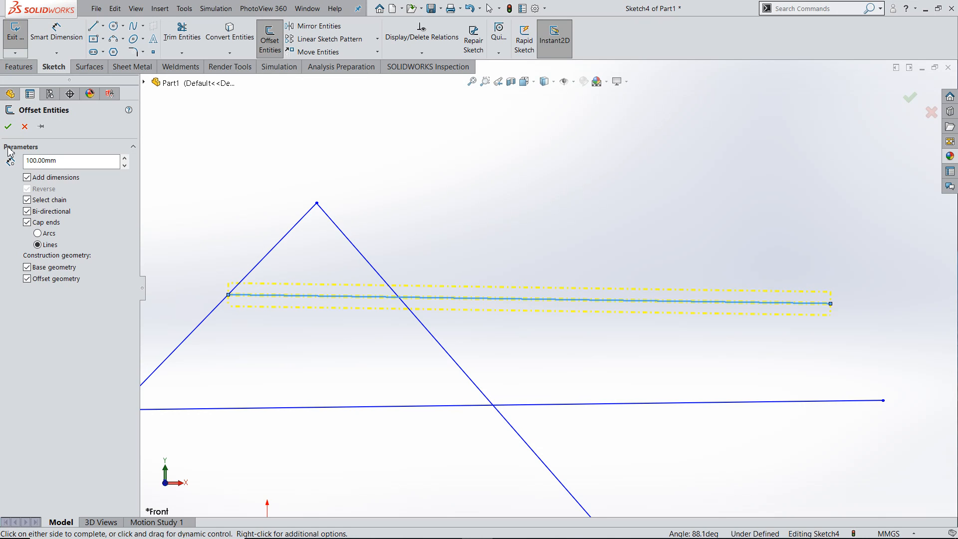
pyautogui.click(8, 126)
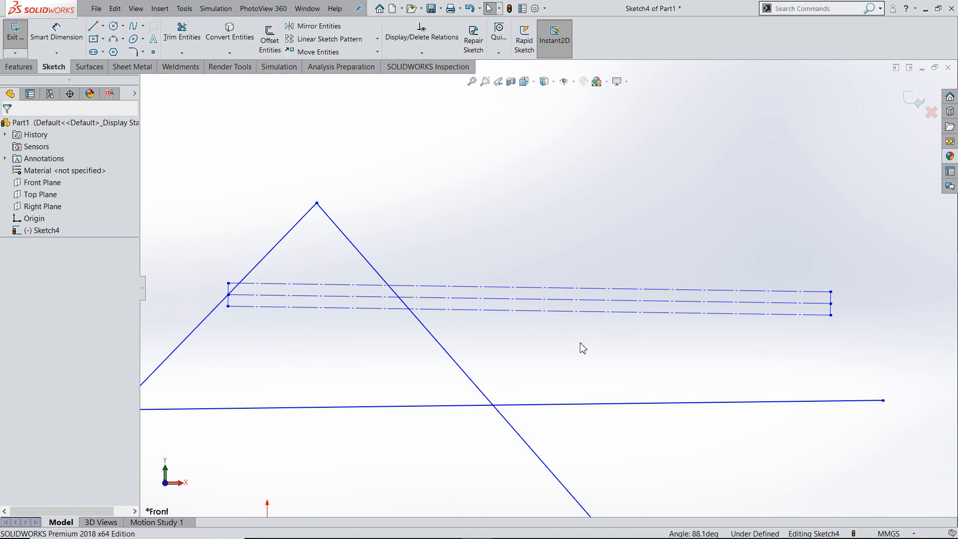
# Step: Delete all lines and dimensions in the sketch
pyautogui.scroll(6, 581, 348)
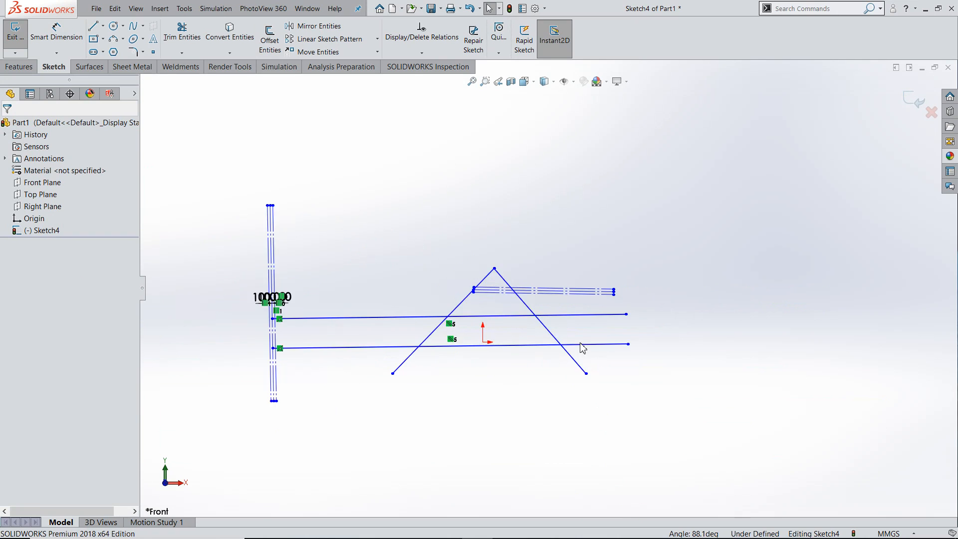
pyautogui.scroll(-10, 548, 351)
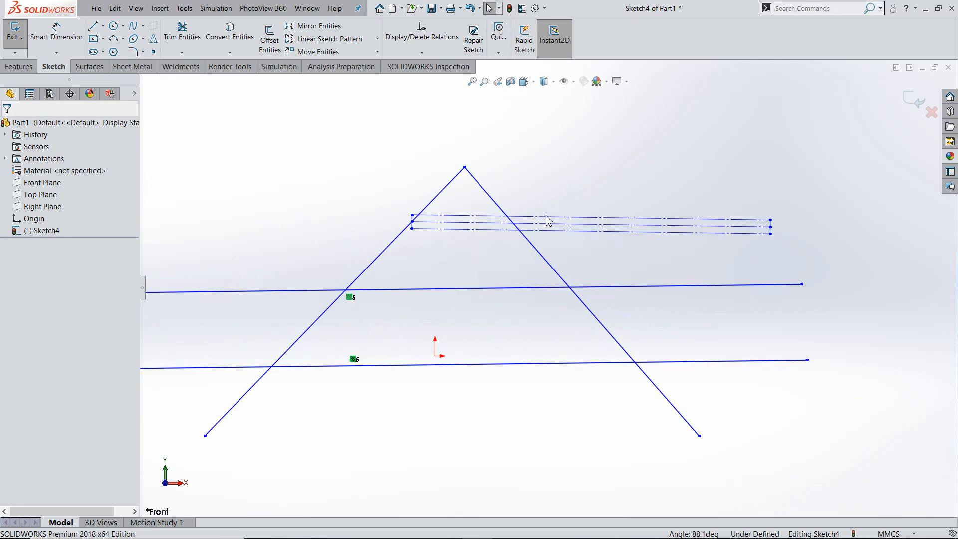
pyautogui.scroll(6, 556, 216)
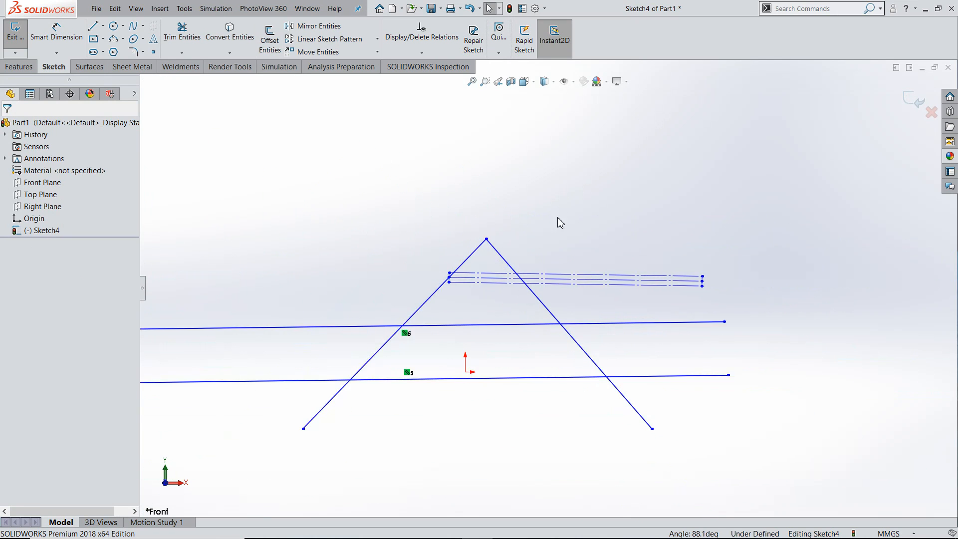
pyautogui.scroll(1, 541, 237)
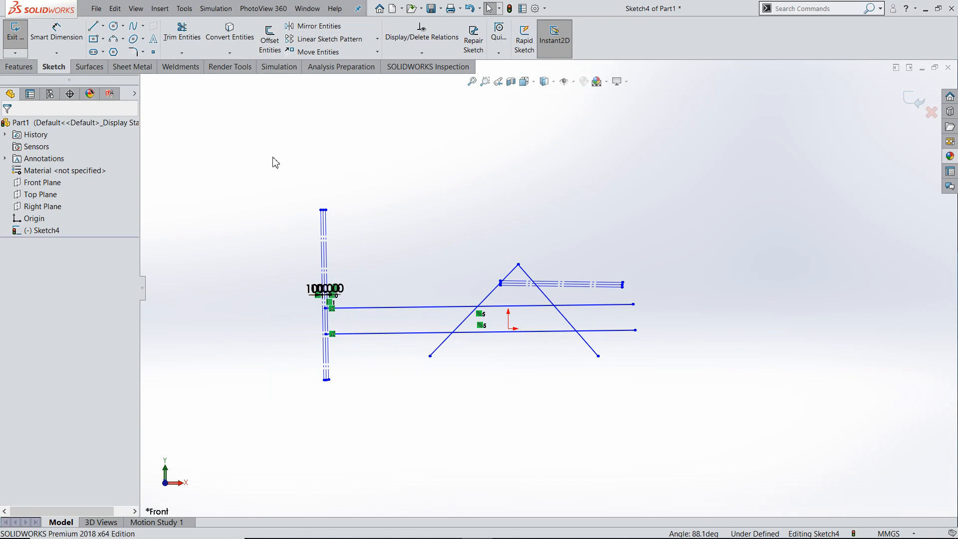
pyautogui.moveTo(272, 157)
pyautogui.mouseDown()
pyautogui.moveTo(552, 373)
pyautogui.moveTo(694, 433)
pyautogui.mouseUp()
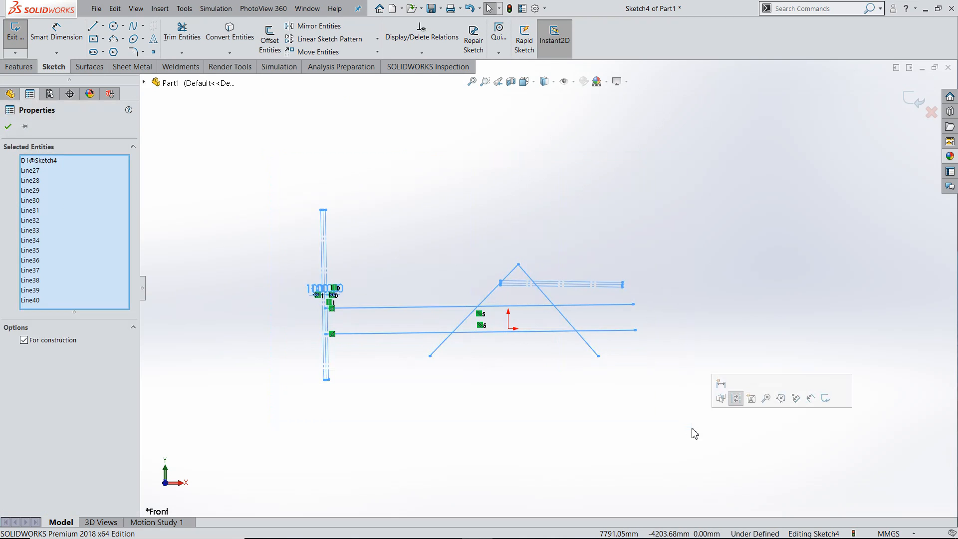
pyautogui.press('Delete')
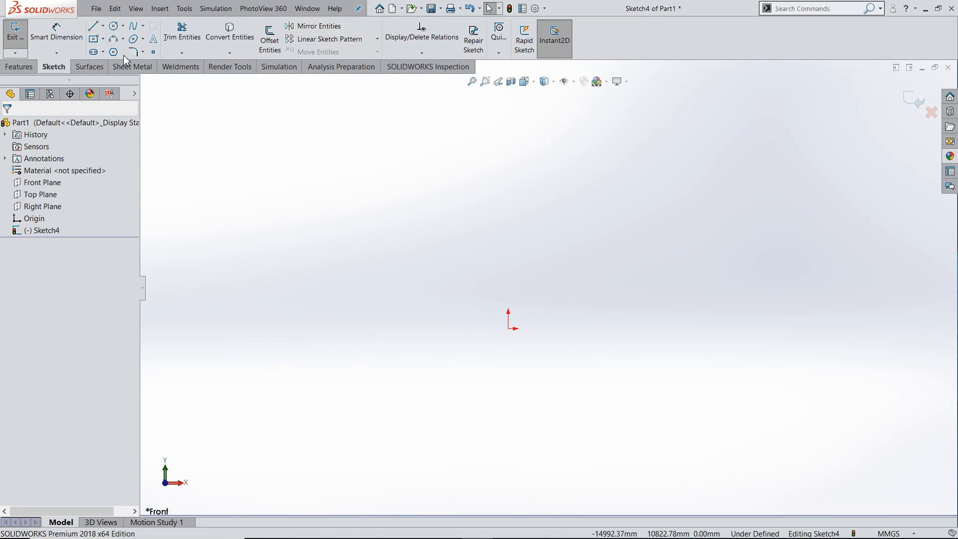
# Step: Sketch a center rectangle about 5468 mm wide and 4663 mm high, above and to the left of the origin
pyautogui.click(94, 40)
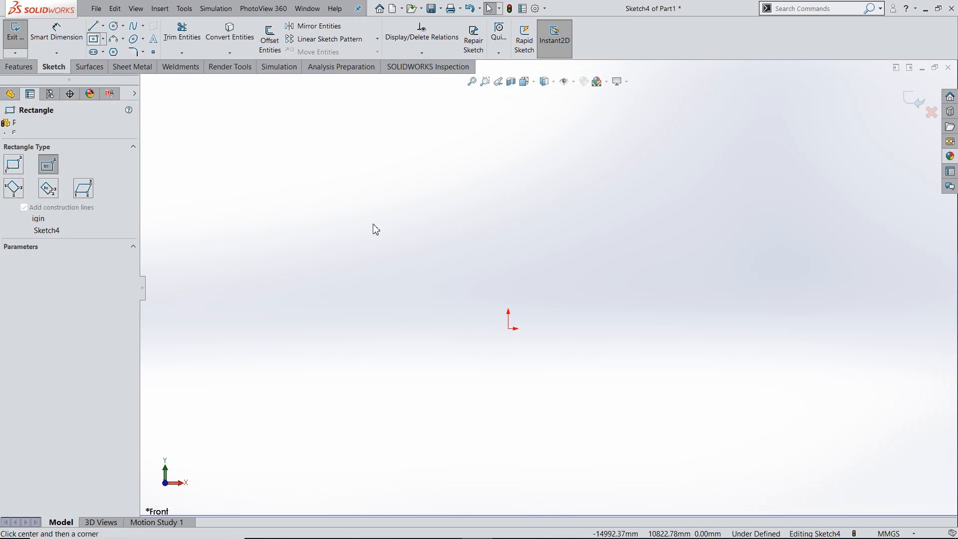
pyautogui.click(330, 204)
pyautogui.click(395, 259)
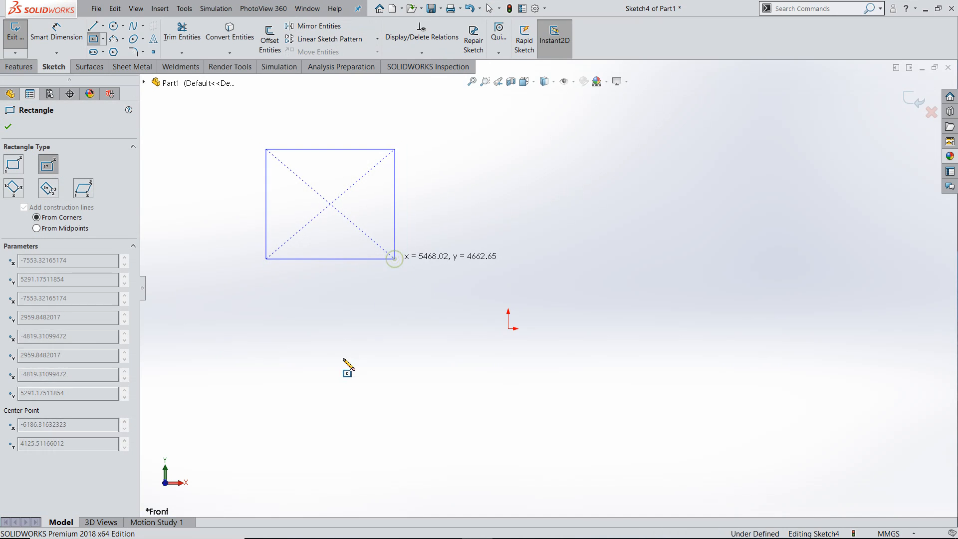
pyautogui.press('Escape')
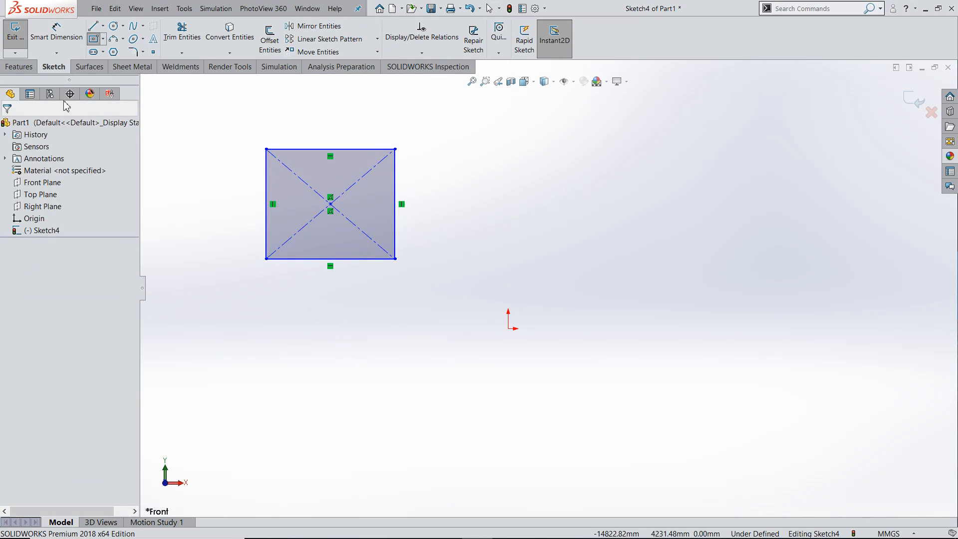
# Step: Draw a vertical centerline through the origin, reaching from above the rectangle to well below it
pyautogui.click(103, 25)
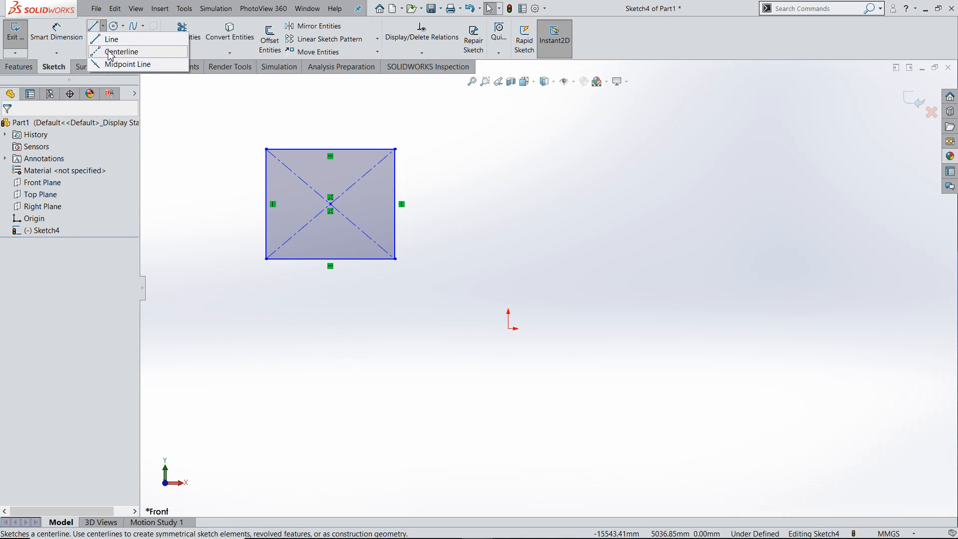
pyautogui.click(111, 52)
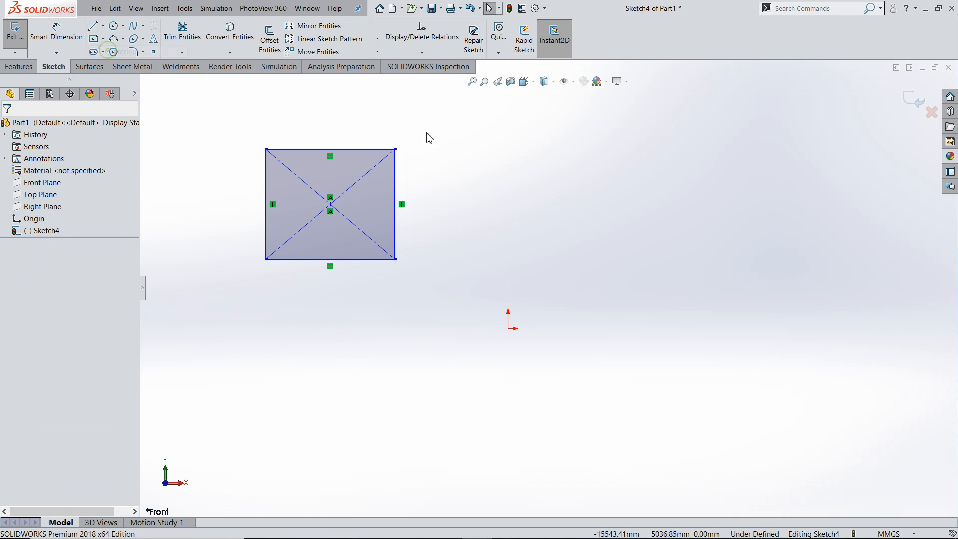
pyautogui.click(508, 106)
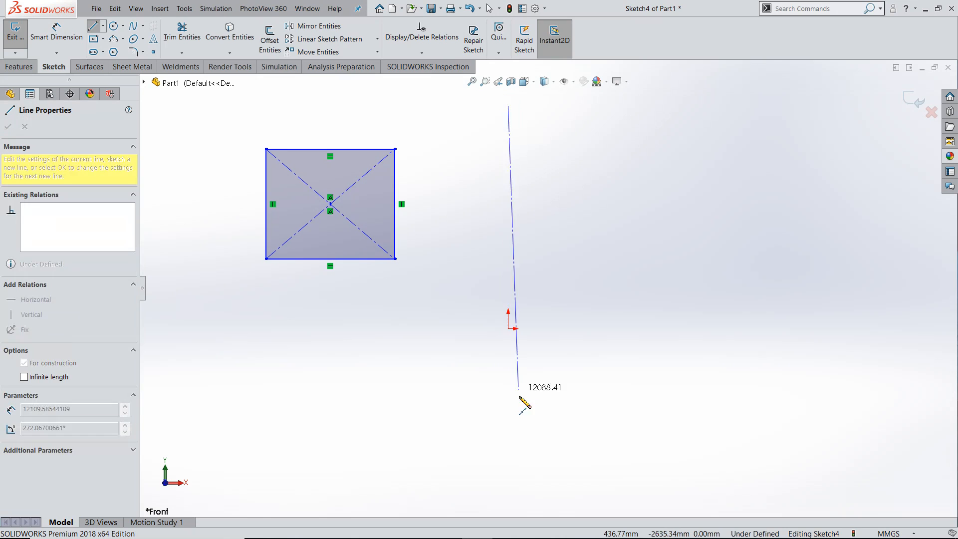
pyautogui.click(508, 416)
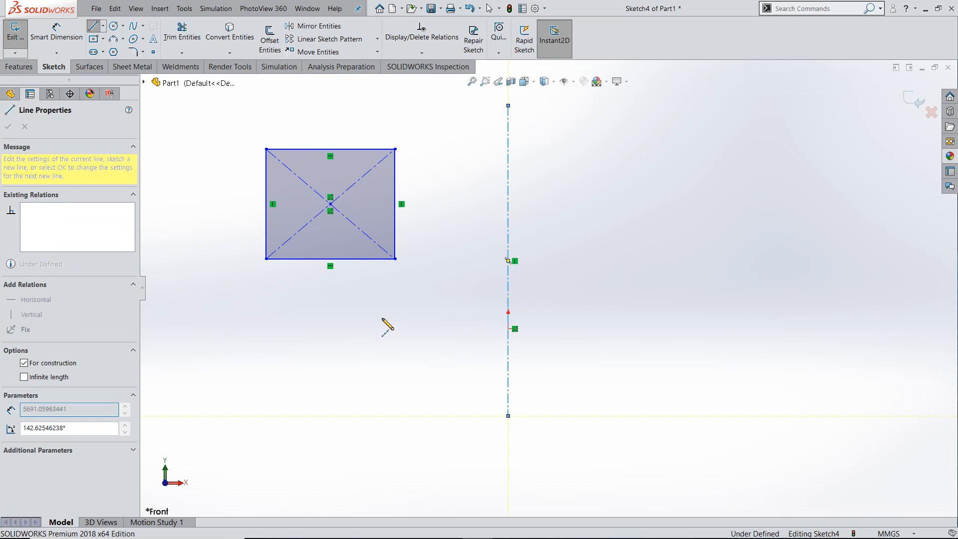
pyautogui.press('Escape')
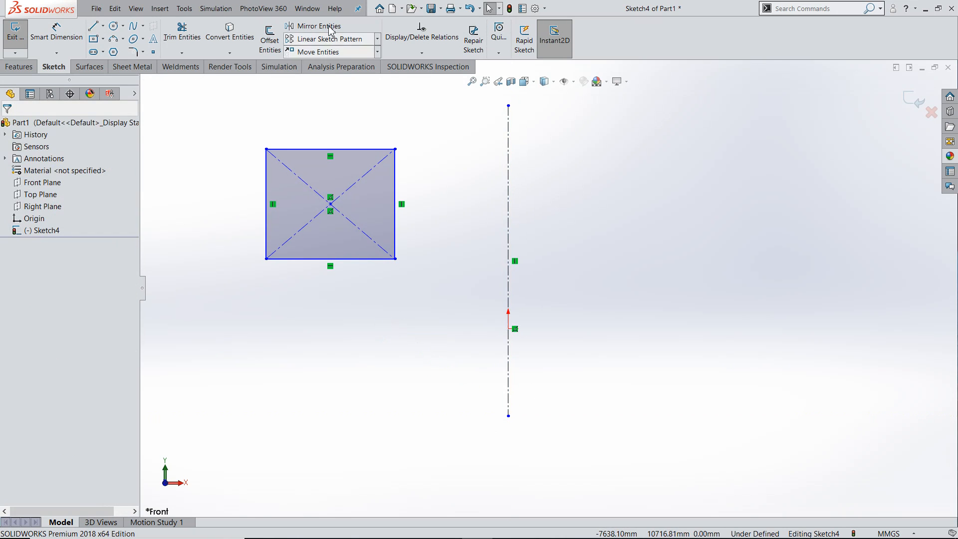
# Step: Mirror the whole rectangle about the vertical centerline, keeping the original as a copy
pyautogui.click(328, 29)
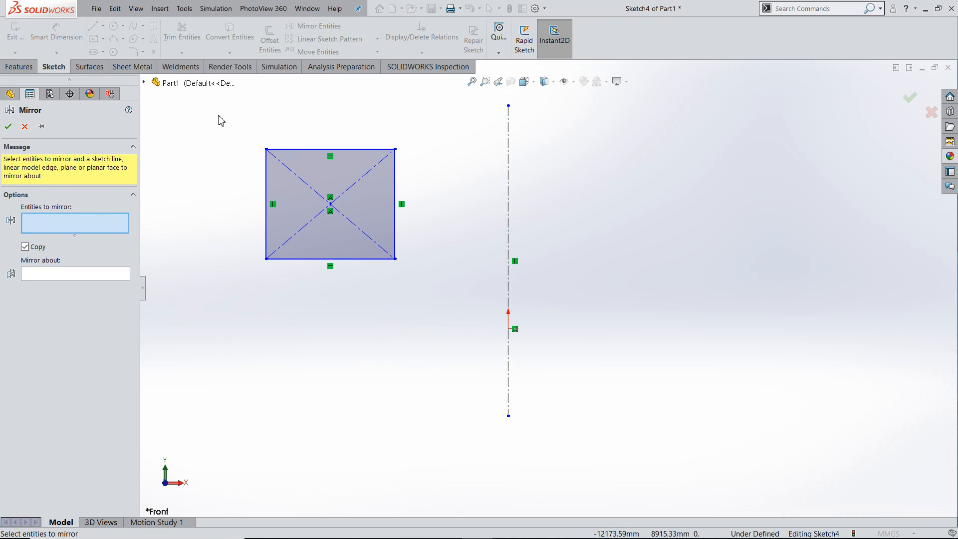
pyautogui.moveTo(218, 115); pyautogui.dragTo(441, 300)
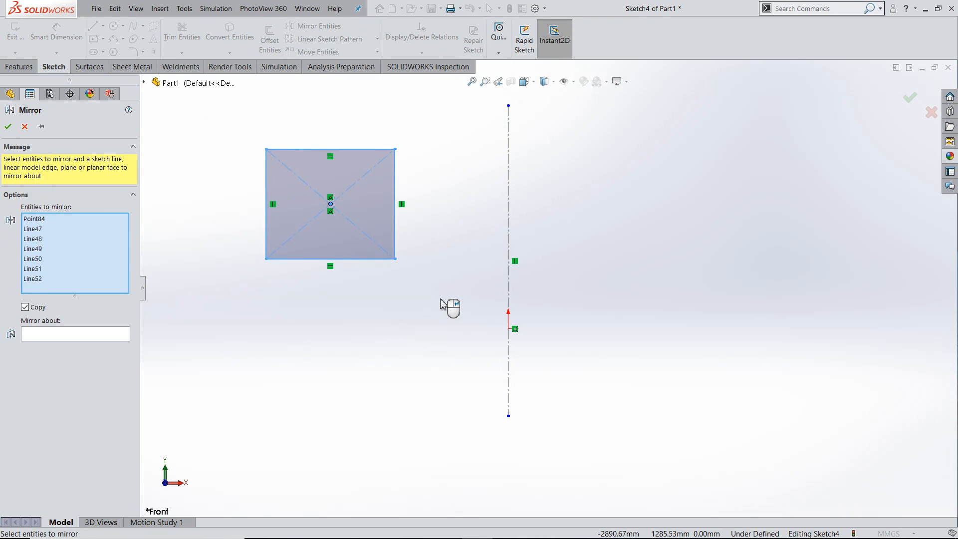
pyautogui.click(58, 339)
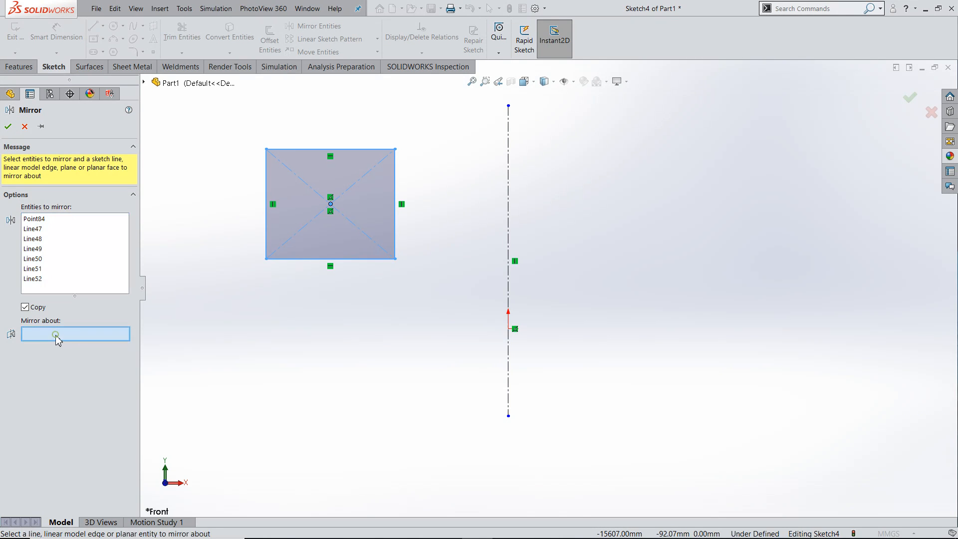
pyautogui.click(508, 194)
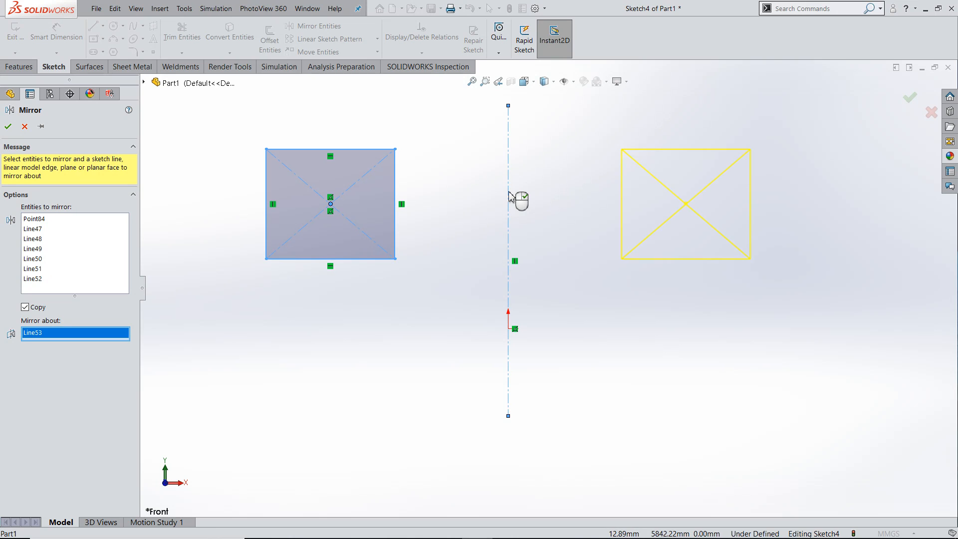
pyautogui.click(8, 126)
# Step: Mirror the original rectangle left of the centerline about its own bottom edge, with the copy option kept on
pyautogui.scroll(2, 498, 251)
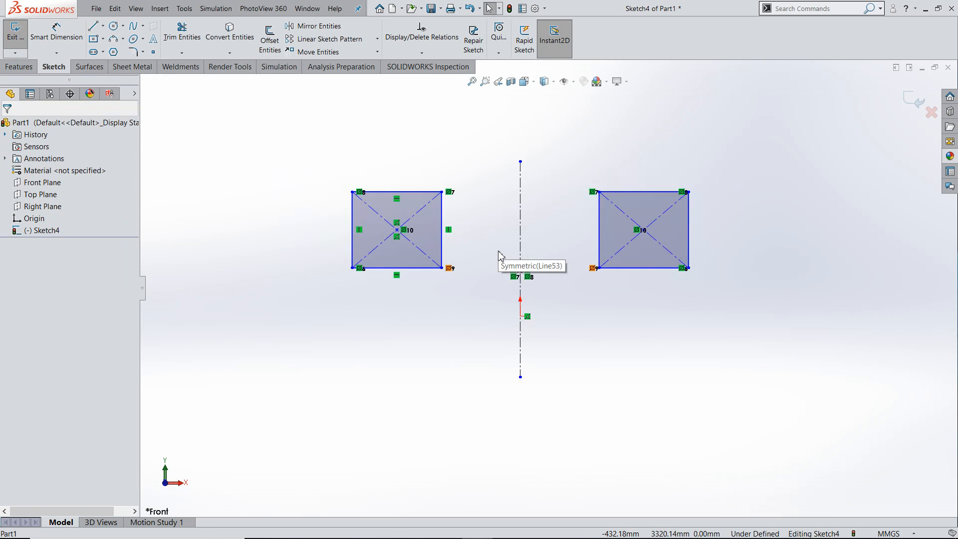
pyautogui.click(308, 28)
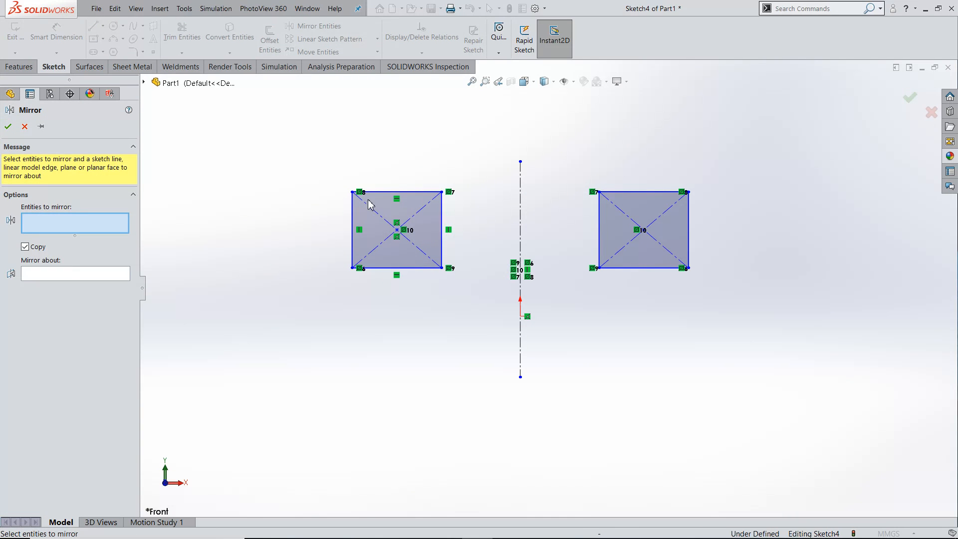
pyautogui.moveTo(304, 149); pyautogui.dragTo(500, 311)
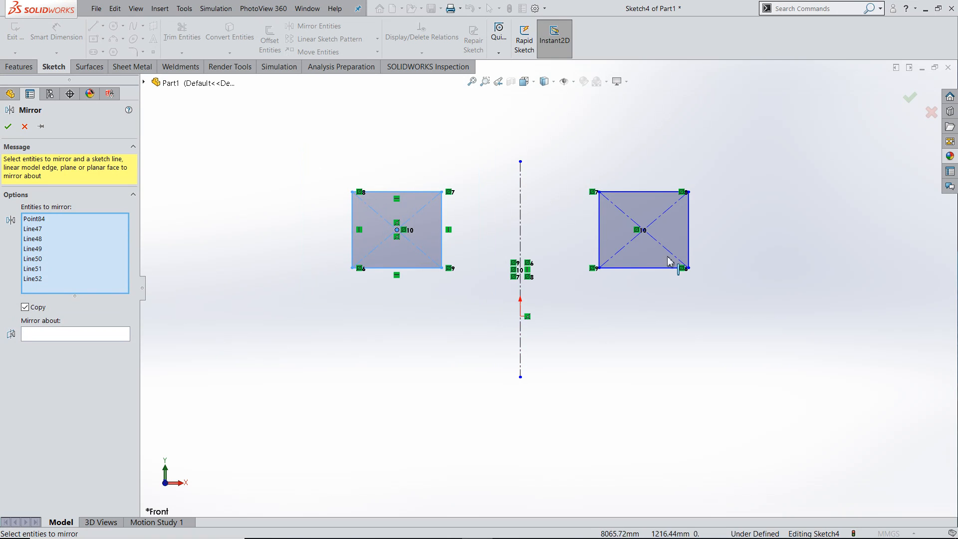
pyautogui.click(54, 335)
pyautogui.scroll(-3, 464, 279)
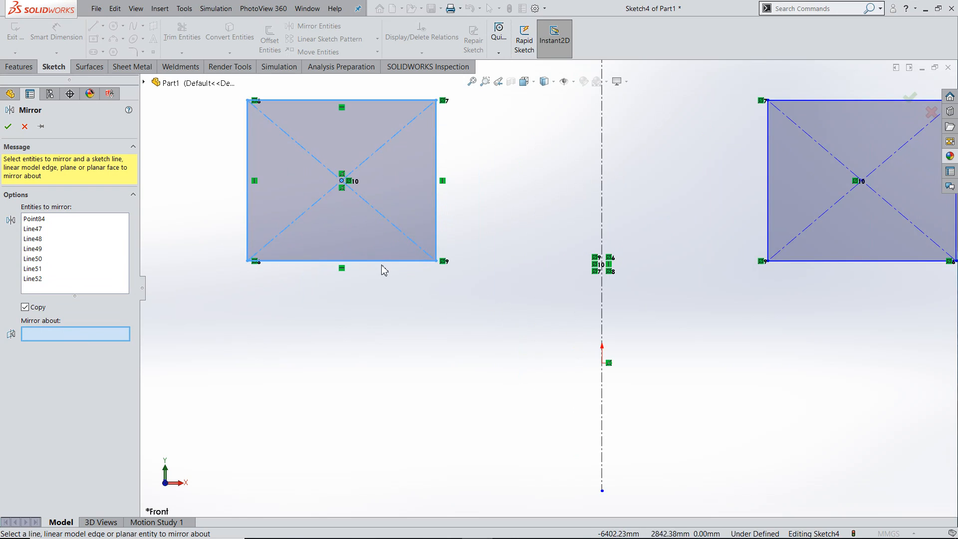
pyautogui.click(382, 261)
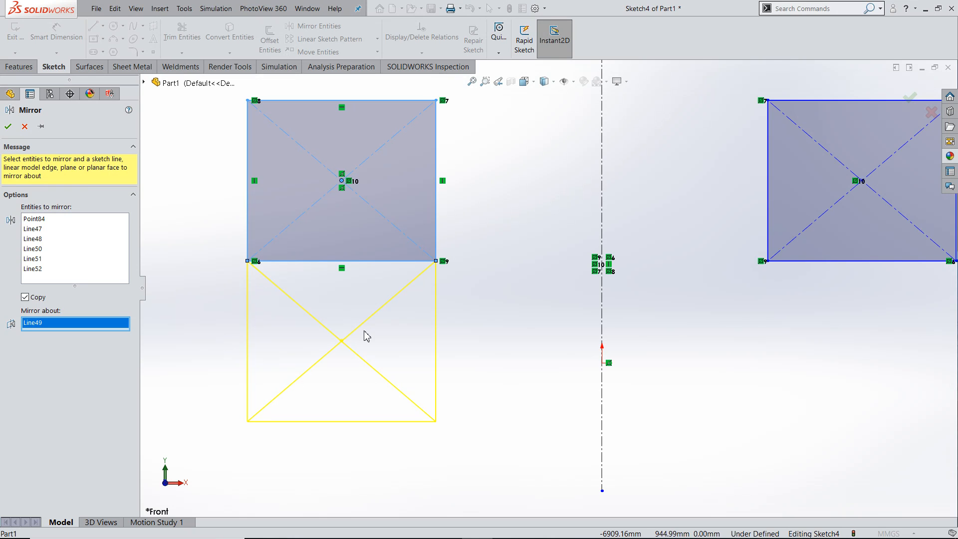
pyautogui.click(7, 128)
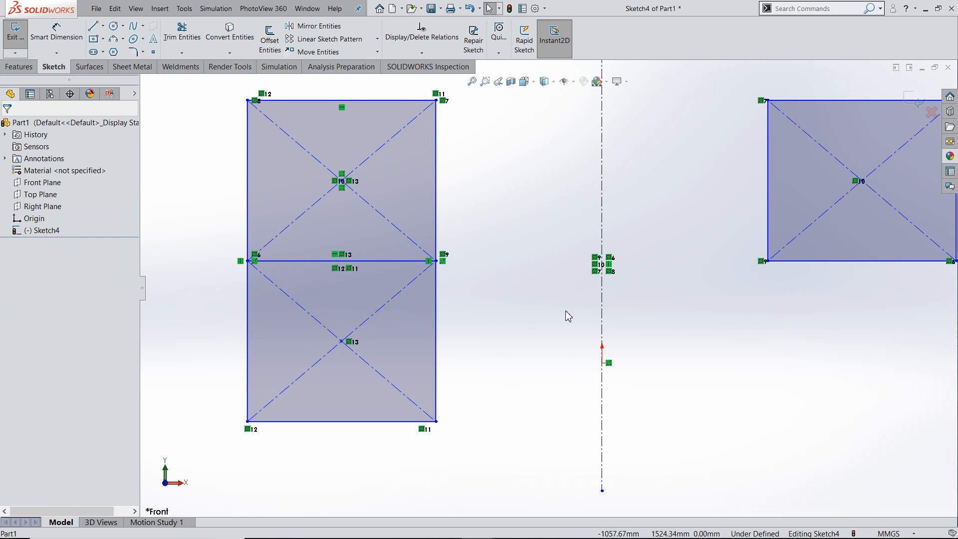
# Step: Mirror the rectangle right of the centerline about its own bottom edge with the copy option turned off
pyautogui.scroll(5, 568, 316)
pyautogui.scroll(-3, 657, 291)
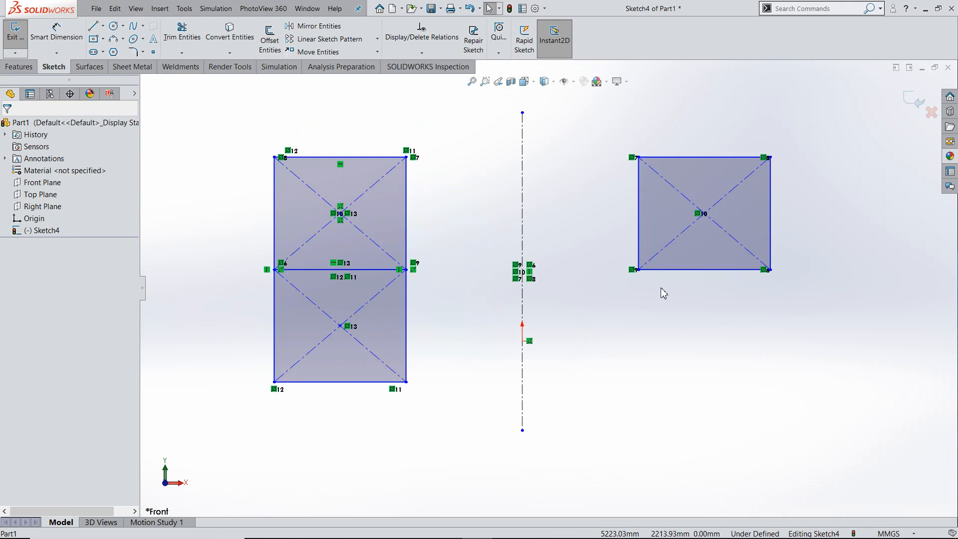
pyautogui.scroll(1, 616, 318)
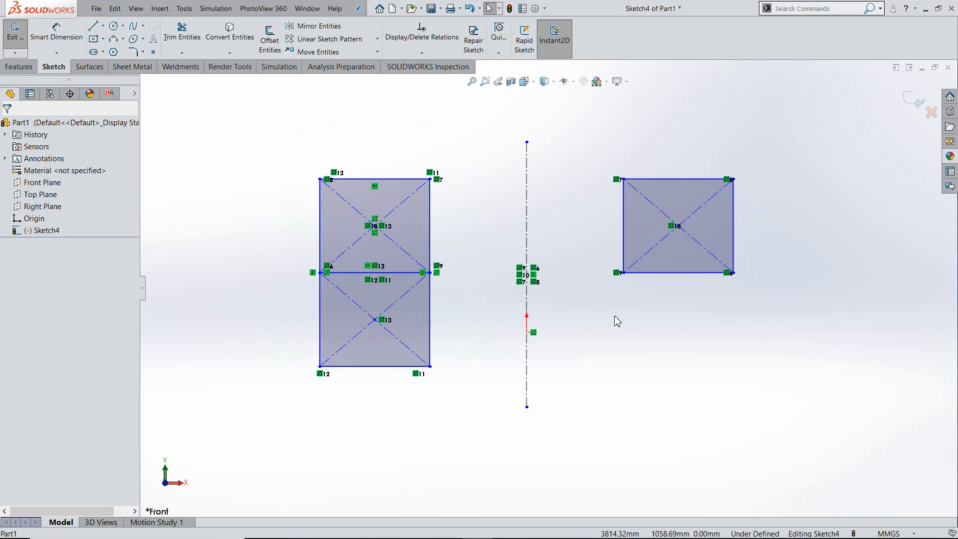
pyautogui.click(314, 28)
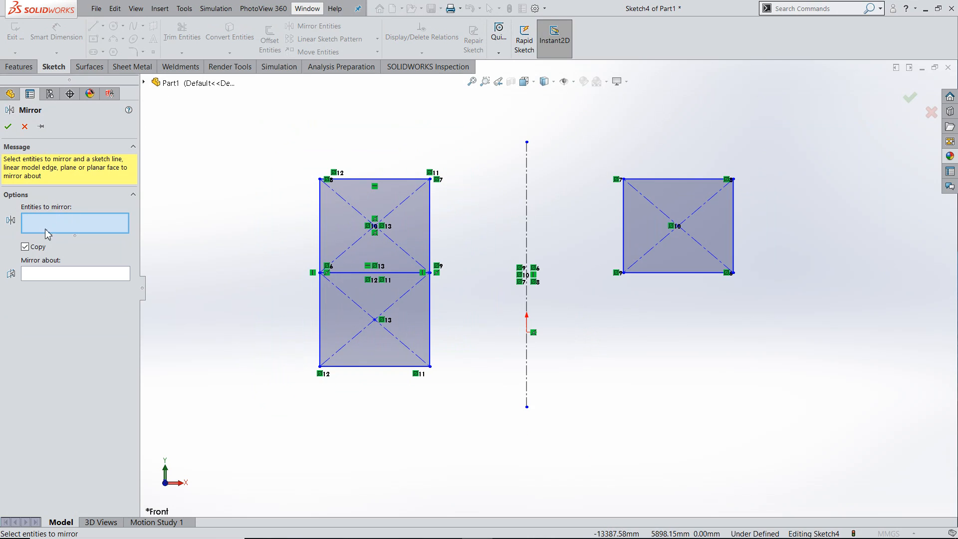
pyautogui.moveTo(572, 154); pyautogui.dragTo(812, 305)
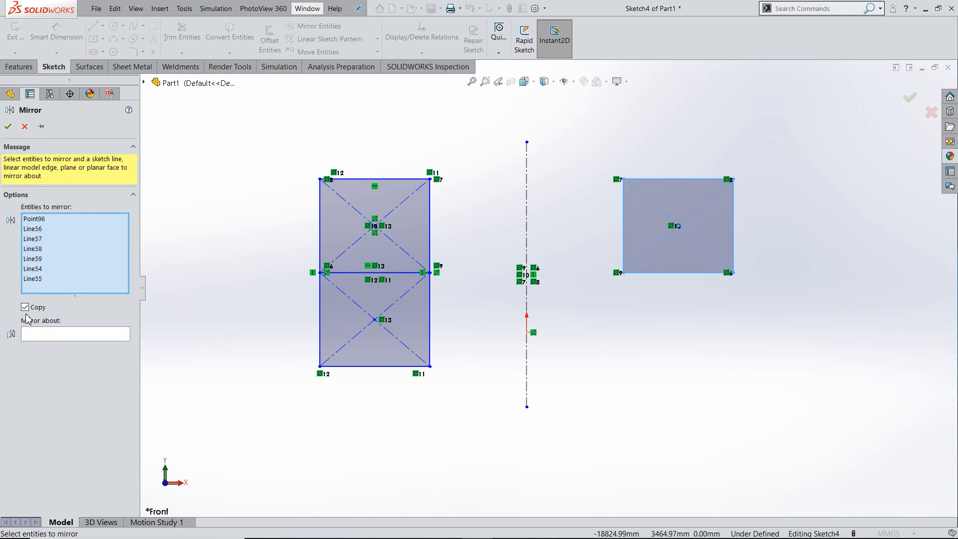
pyautogui.click(42, 337)
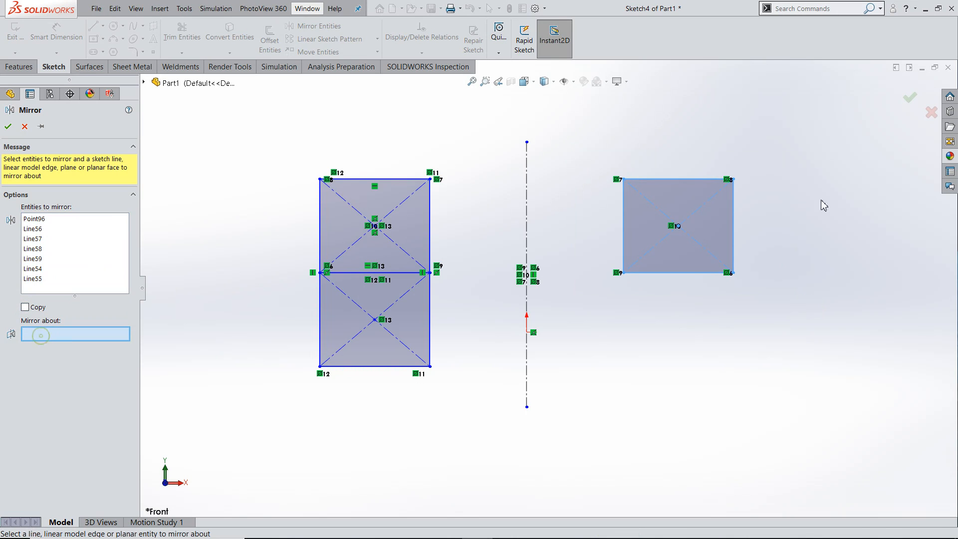
pyautogui.click(667, 273)
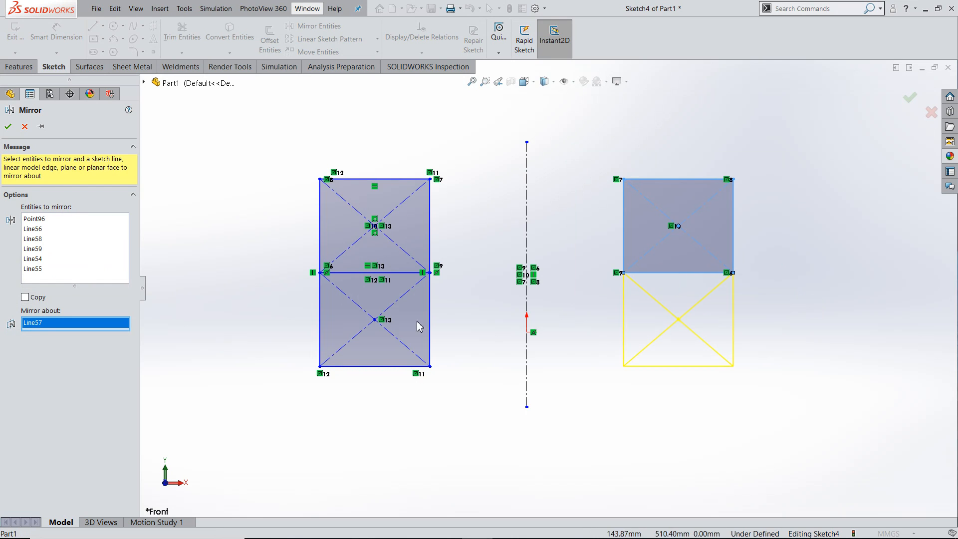
pyautogui.click(8, 126)
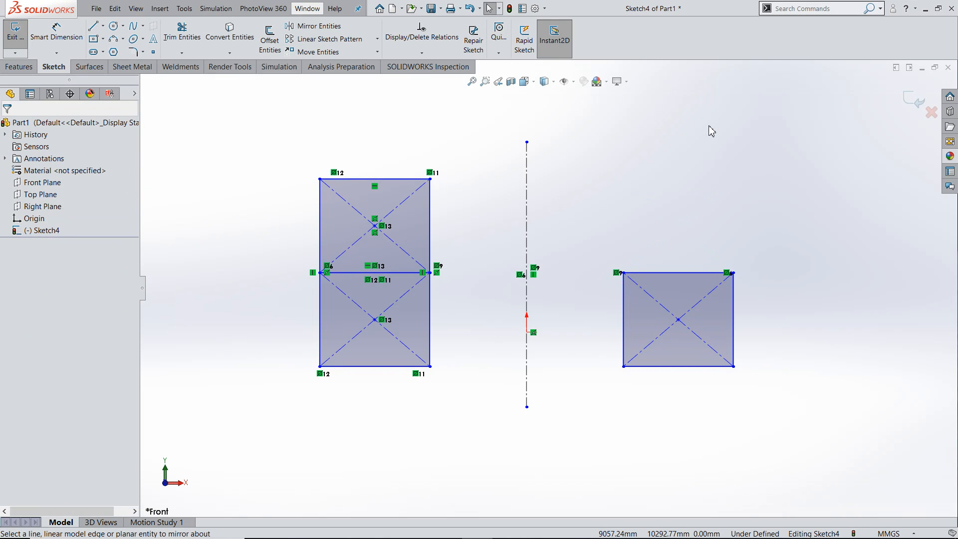
# Step: Delete all rectangles and the centerline from the sketch
pyautogui.scroll(1, 396, 266)
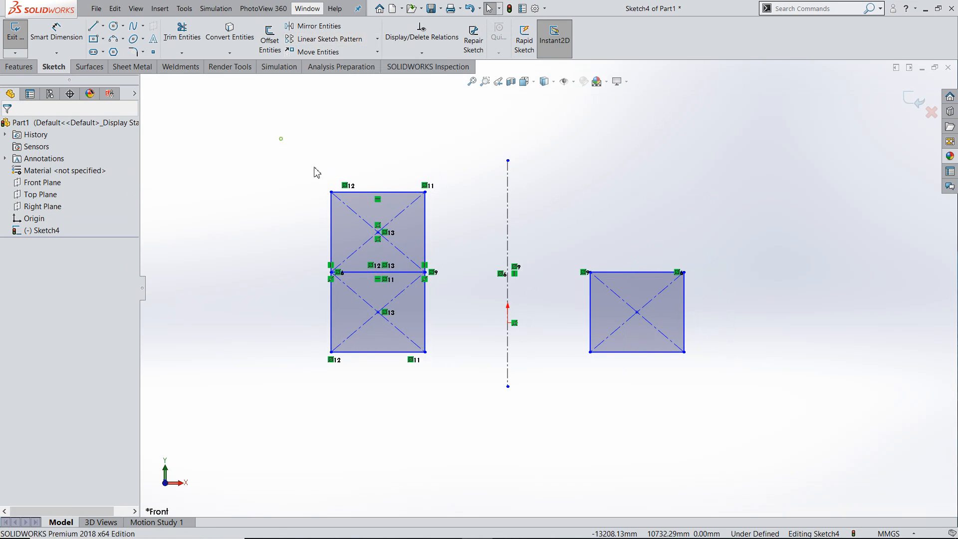
pyautogui.moveTo(281, 138)
pyautogui.mouseDown()
pyautogui.moveTo(667, 440)
pyautogui.moveTo(726, 443)
pyautogui.mouseUp()
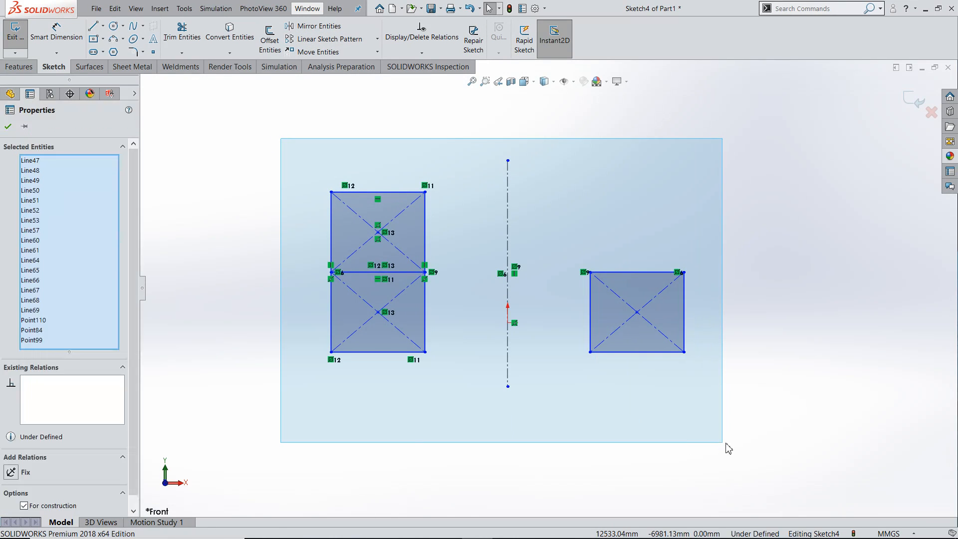
pyautogui.press('Delete')
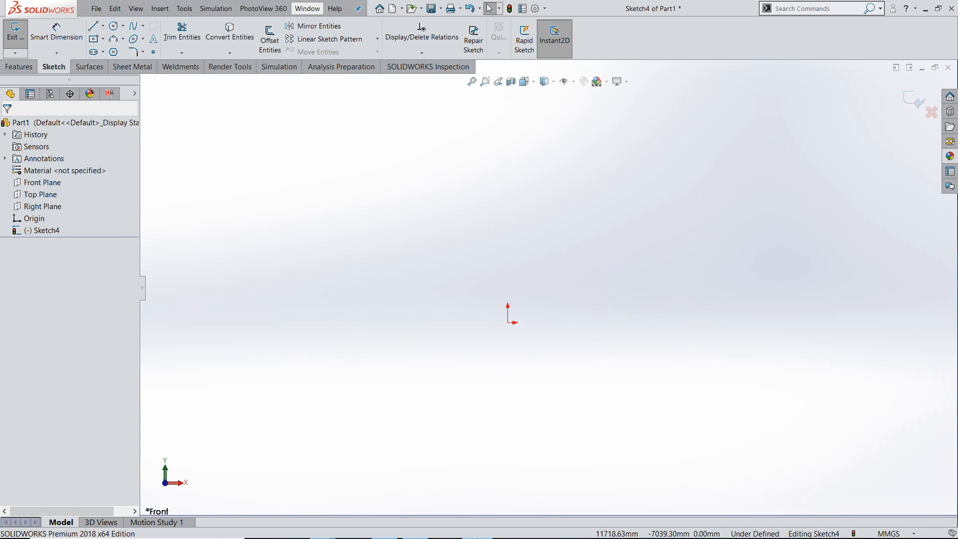
pyautogui.moveTo(417, 538)
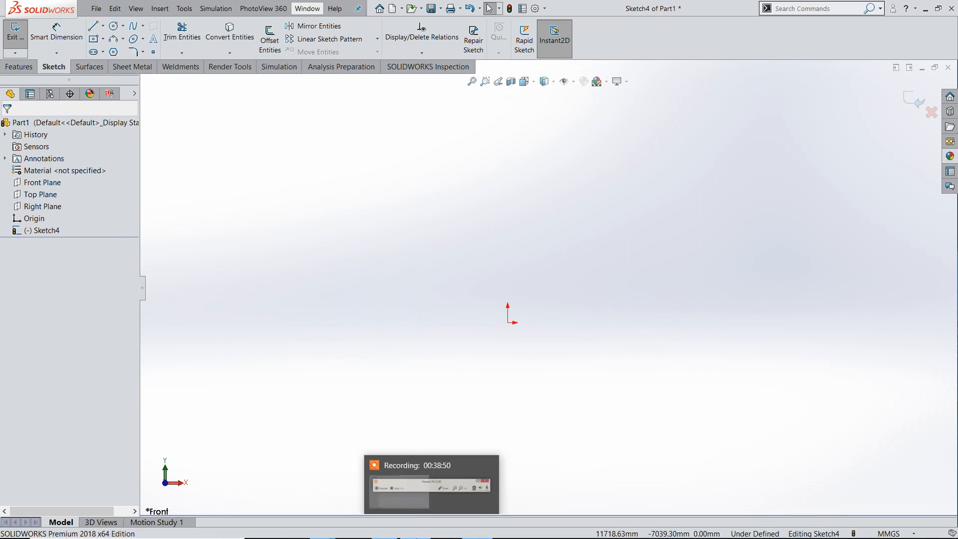
# Step: Sketch a center rectangle about 22200 mm high and nearly twice as wide, enclosing the origin in its lower right part
pyautogui.click(93, 39)
pyautogui.click(365, 190)
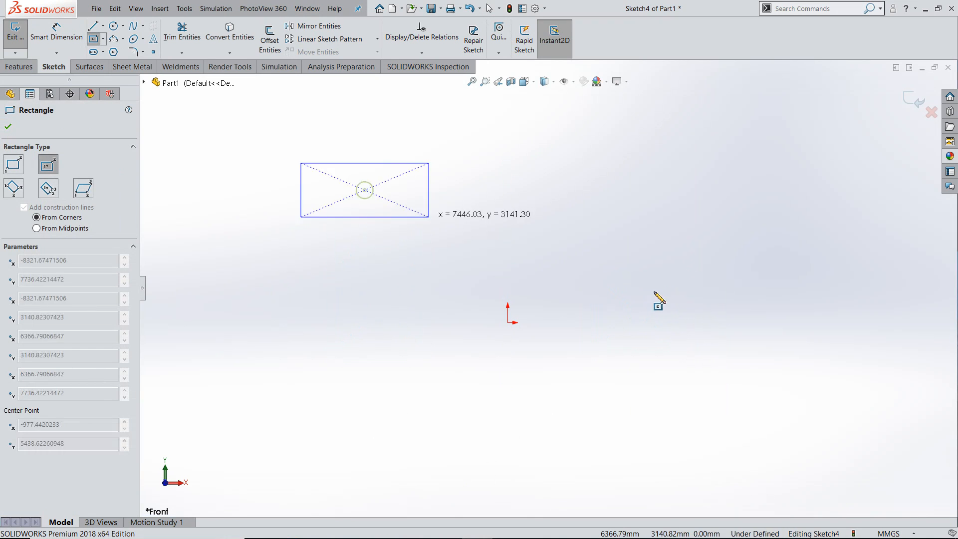
pyautogui.scroll(3, 633, 337)
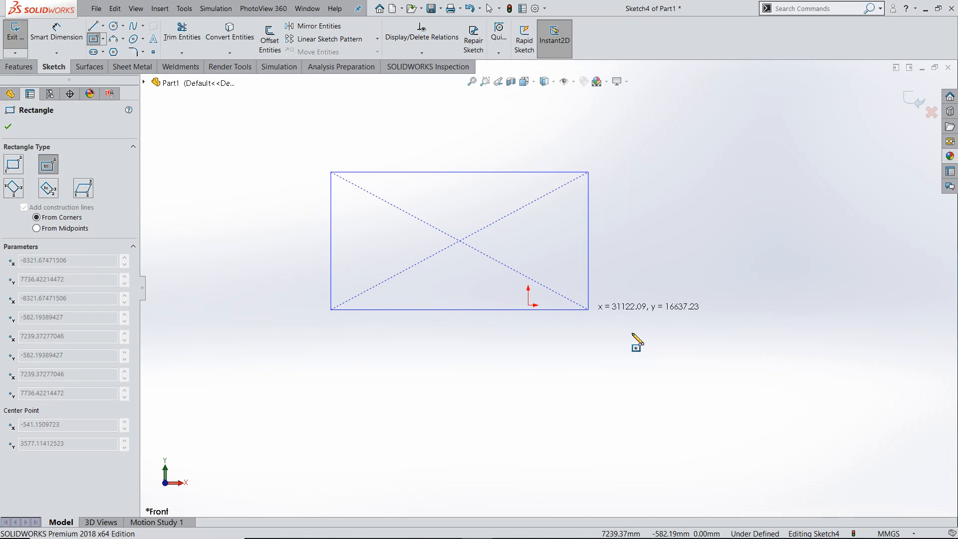
pyautogui.click(632, 332)
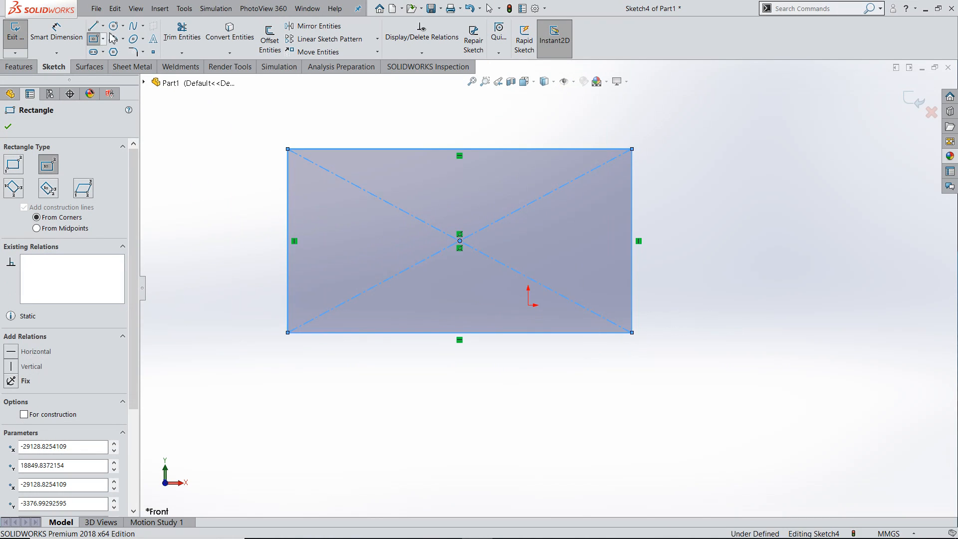
# Step: Sketch a circle with a radius of about 2193 mm inside the rectangle, near its upper left corner
pyautogui.click(114, 26)
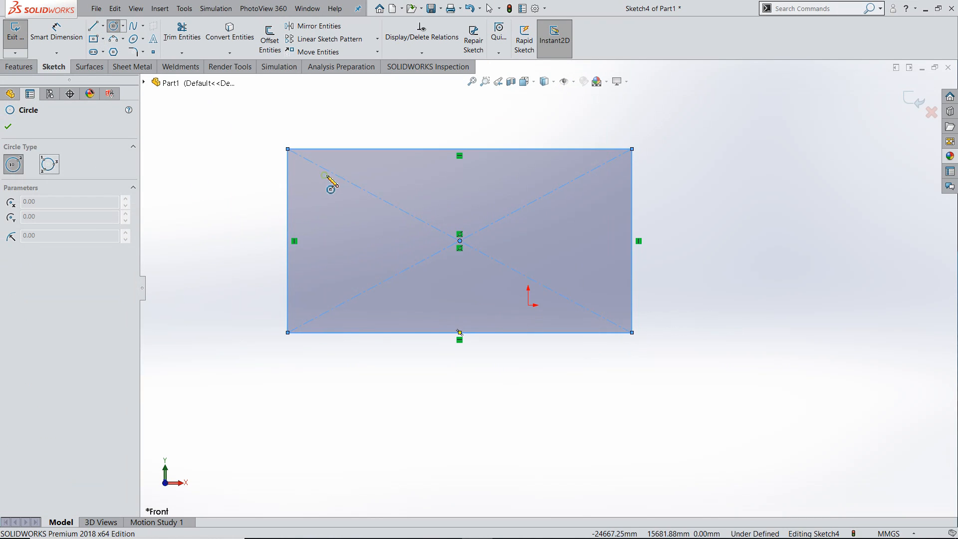
pyautogui.click(324, 176)
pyautogui.click(343, 177)
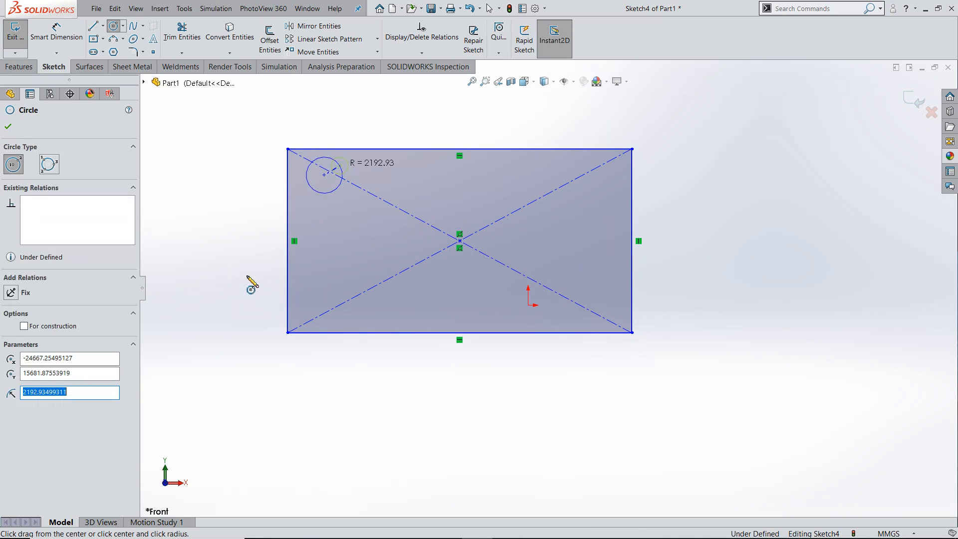
pyautogui.click(8, 126)
pyautogui.click(235, 219)
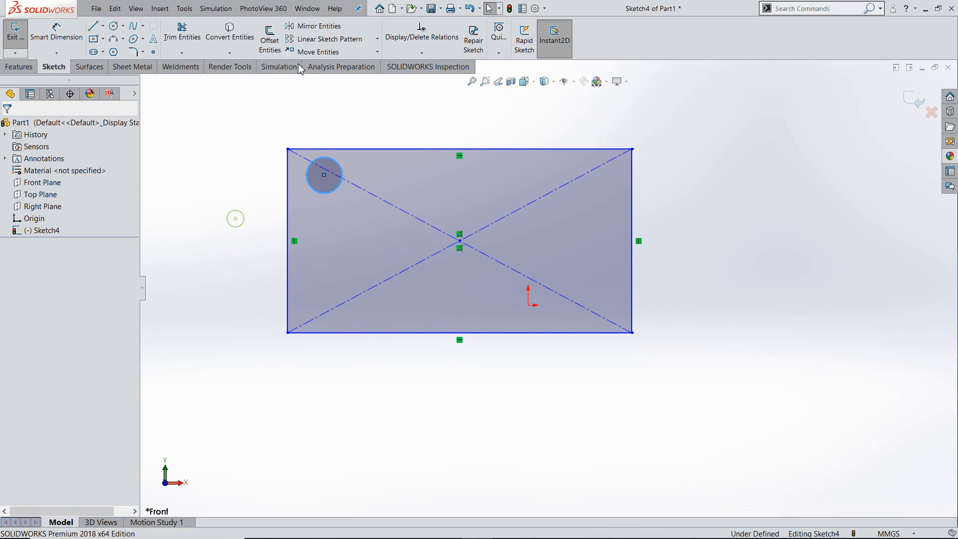
# Step: Start a linear sketch pattern of the circle along the X-axis with 5 instances
pyautogui.click(366, 40)
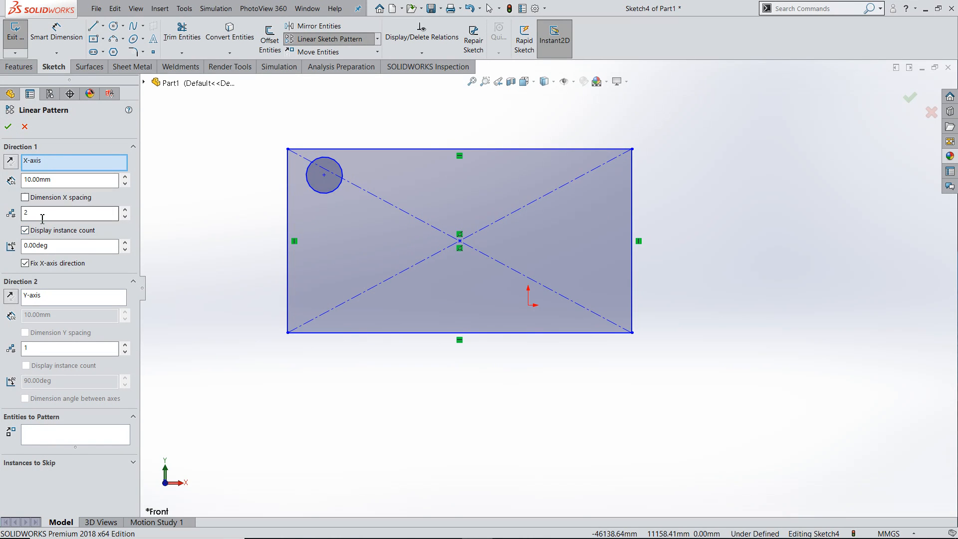
pyautogui.click(55, 439)
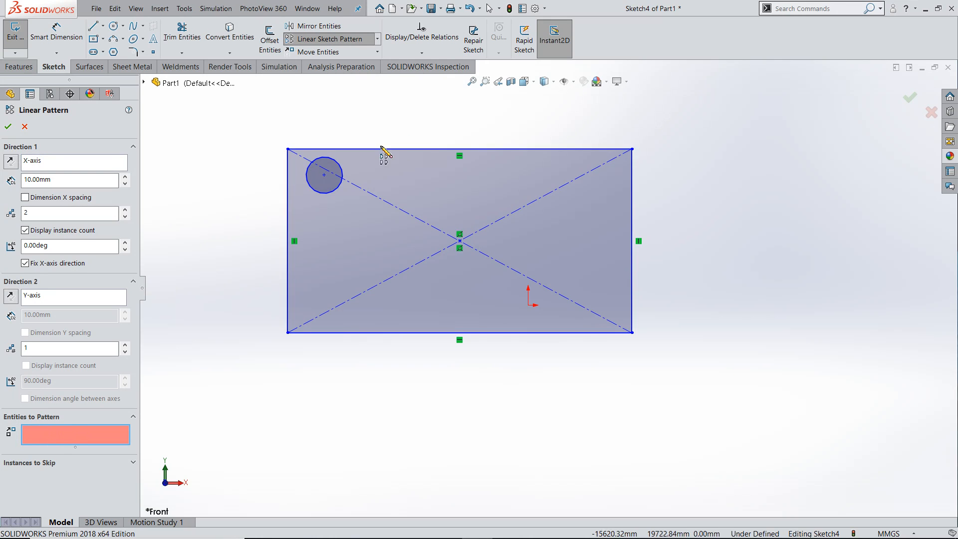
pyautogui.click(340, 172)
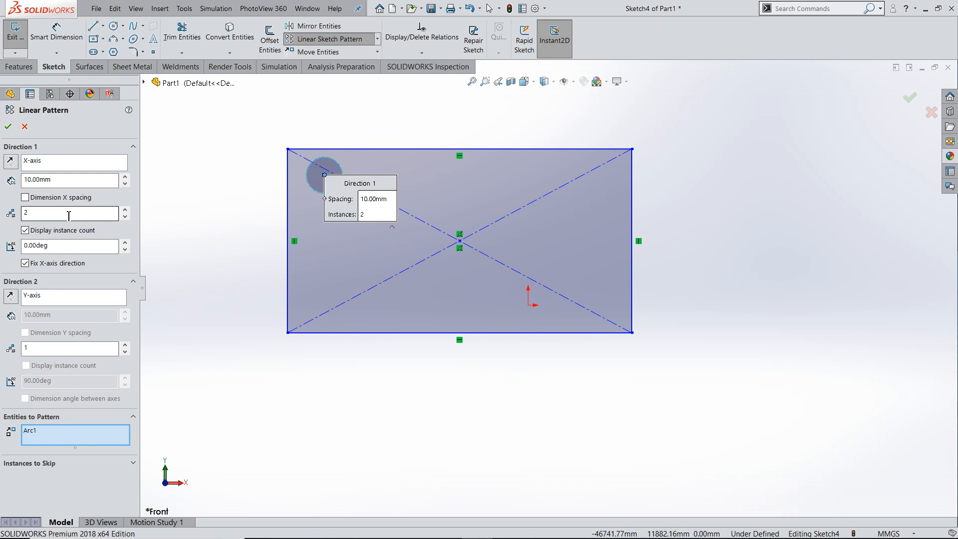
pyautogui.click(35, 212)
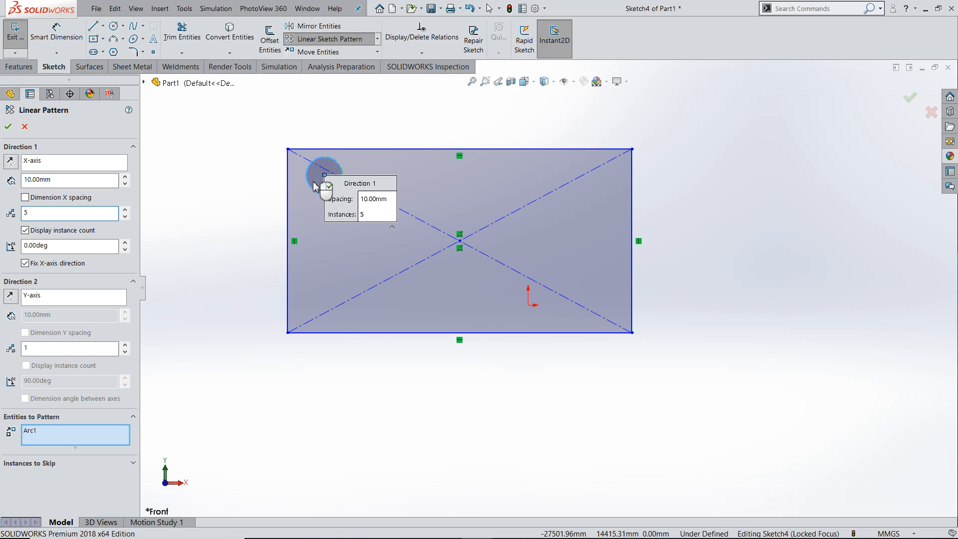
# Step: Increase the circle pattern's X-axis spacing to 130 mm
pyautogui.scroll(-3, 317, 183)
pyautogui.scroll(-3, 434, 199)
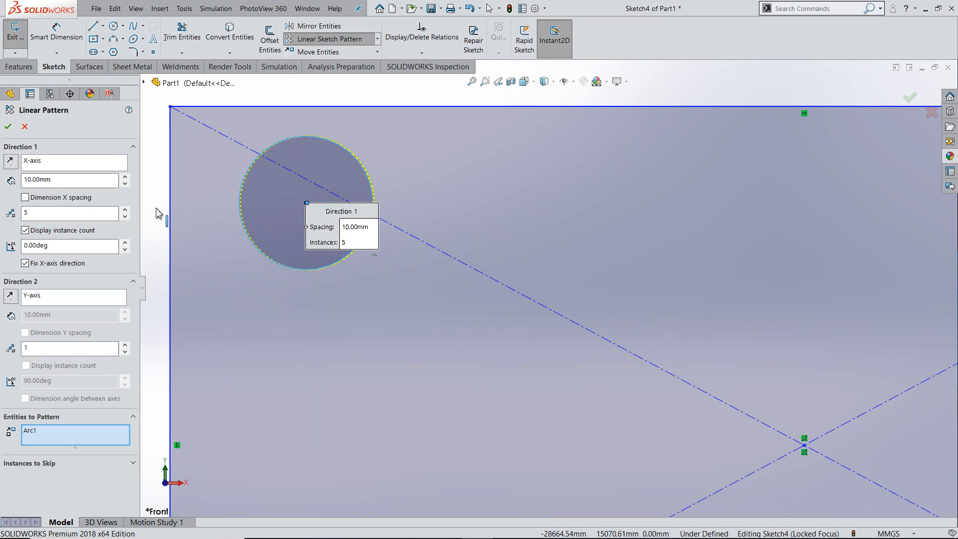
pyautogui.click(125, 177)
pyautogui.click(125, 177)
pyautogui.click(125, 177)
pyautogui.click(125, 177)
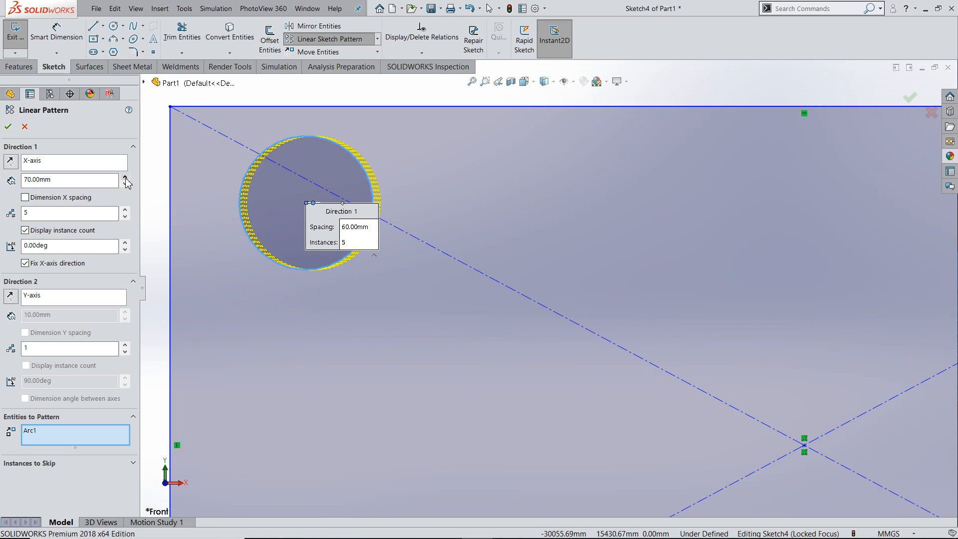
pyautogui.click(125, 177)
pyautogui.click(125, 177)
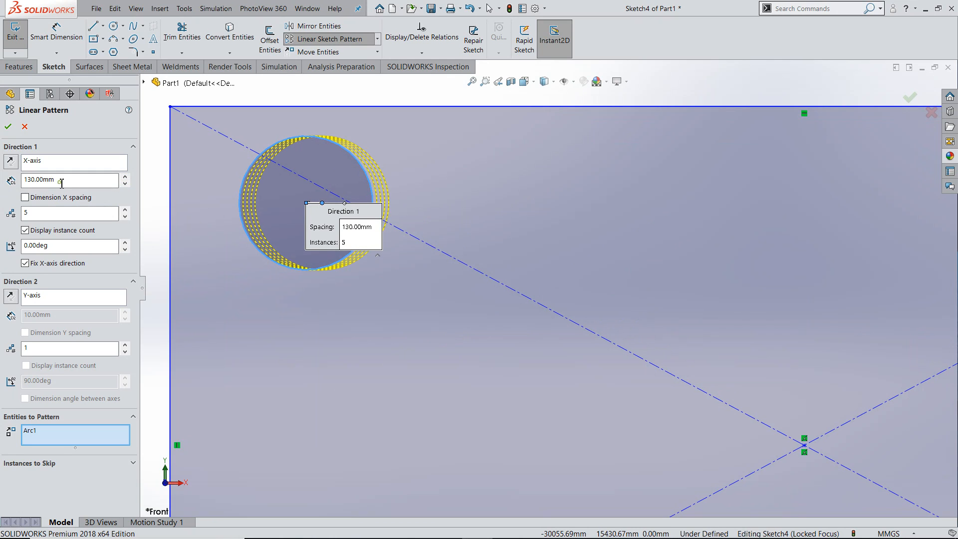
# Step: Set the circle pattern's X-axis spacing to 1000 mm
pyautogui.moveTo(60, 181); pyautogui.dragTo(1, 182)
pyautogui.write('1000')
pyautogui.press('Return')
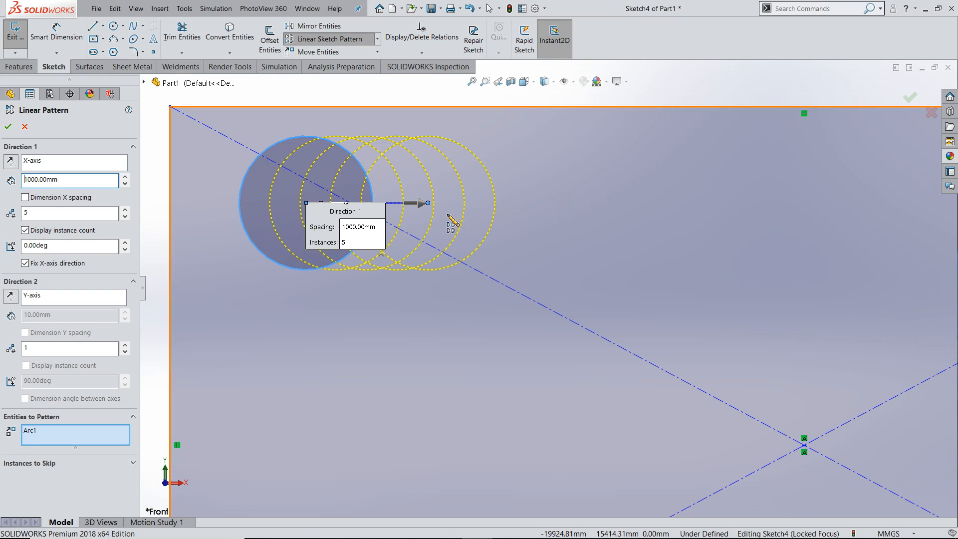
# Step: Set the circle pattern's X-axis spacing to 5000 mm and its instance count to 7
pyautogui.click(125, 178)
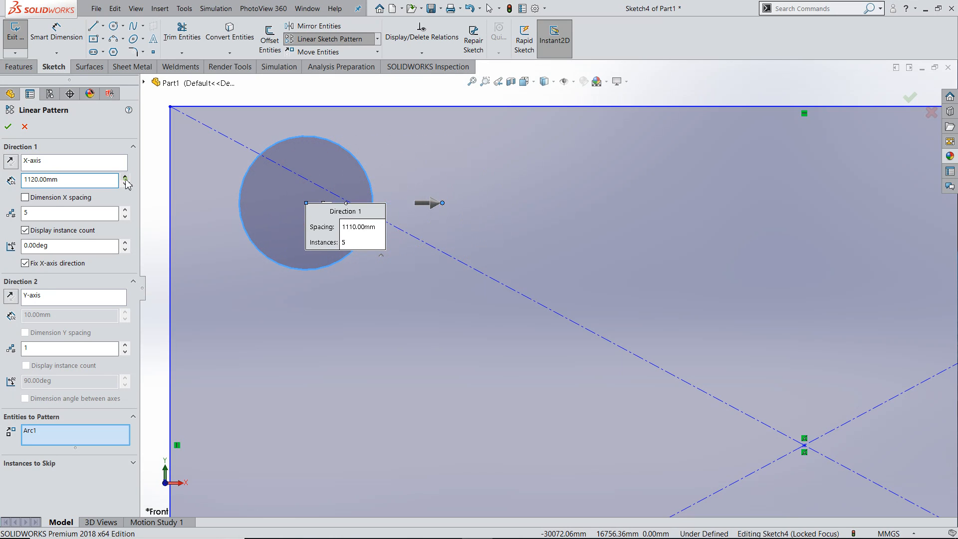
pyautogui.click(125, 178)
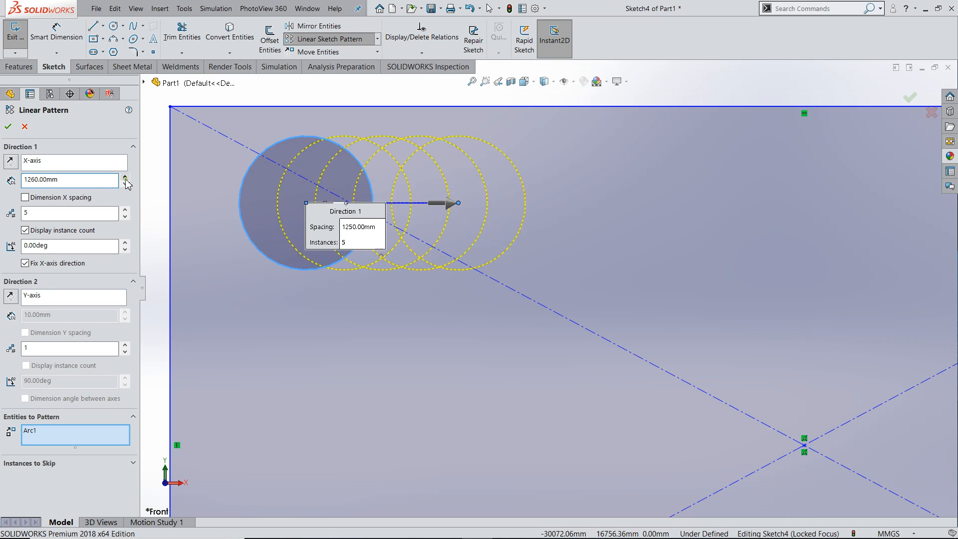
pyautogui.moveTo(63, 181); pyautogui.dragTo(0, 184)
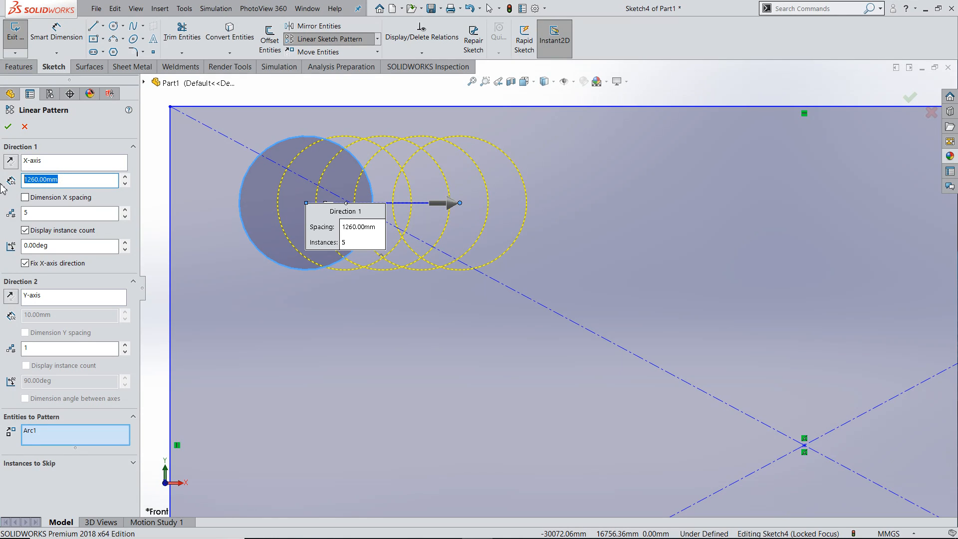
pyautogui.write('5000')
pyautogui.press('Return')
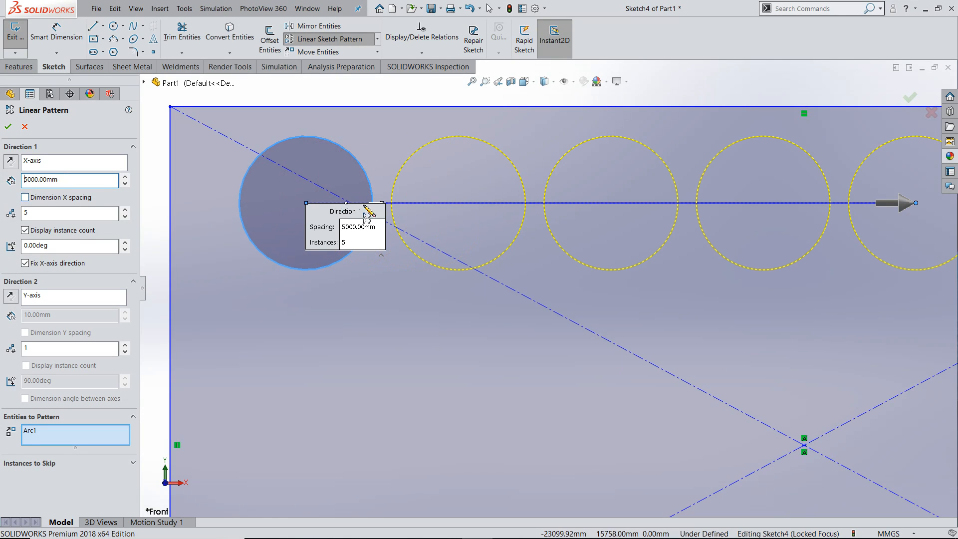
pyautogui.scroll(6, 366, 210)
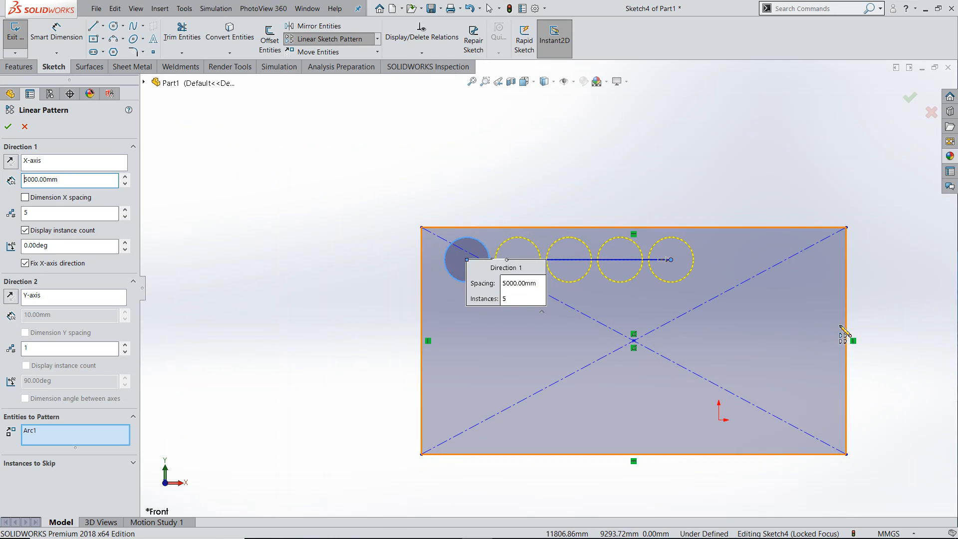
pyautogui.scroll(-1, 844, 336)
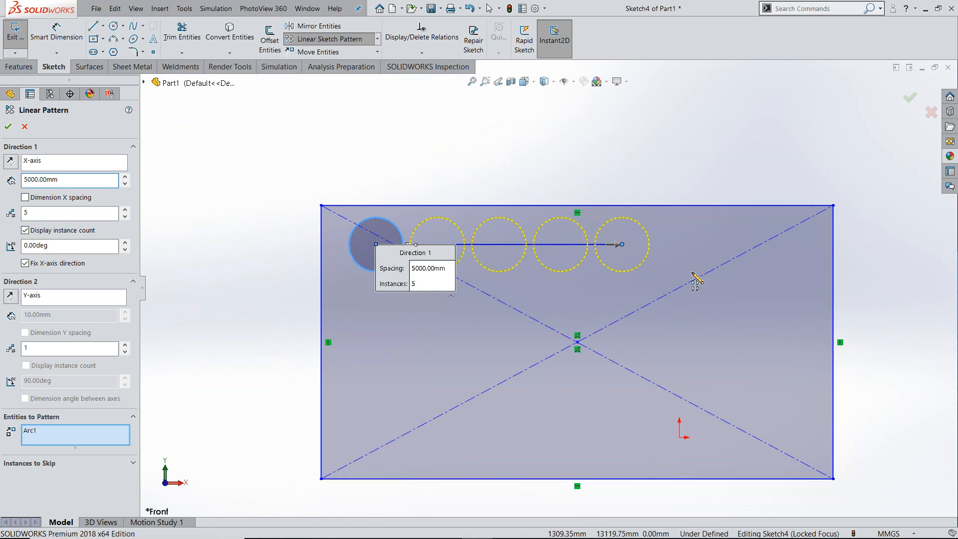
pyautogui.doubleClick(33, 217)
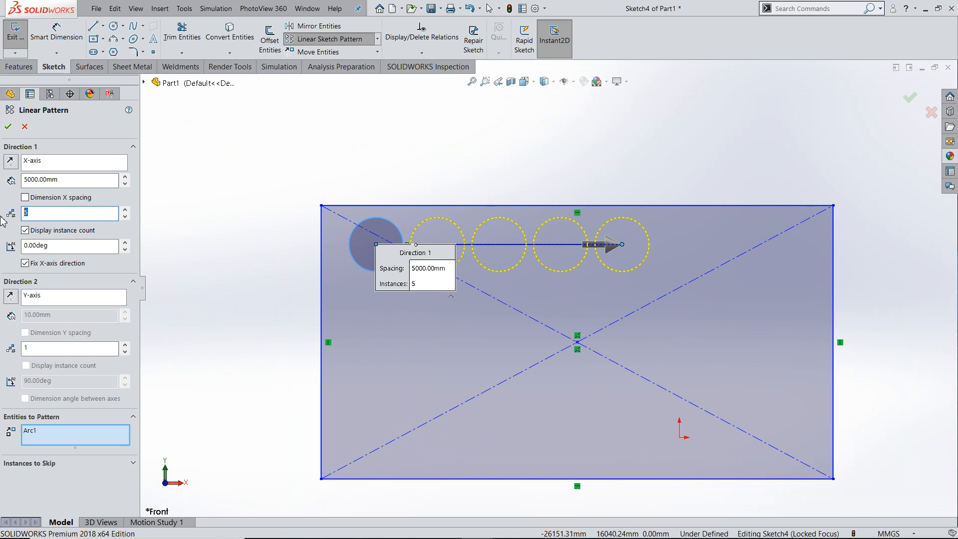
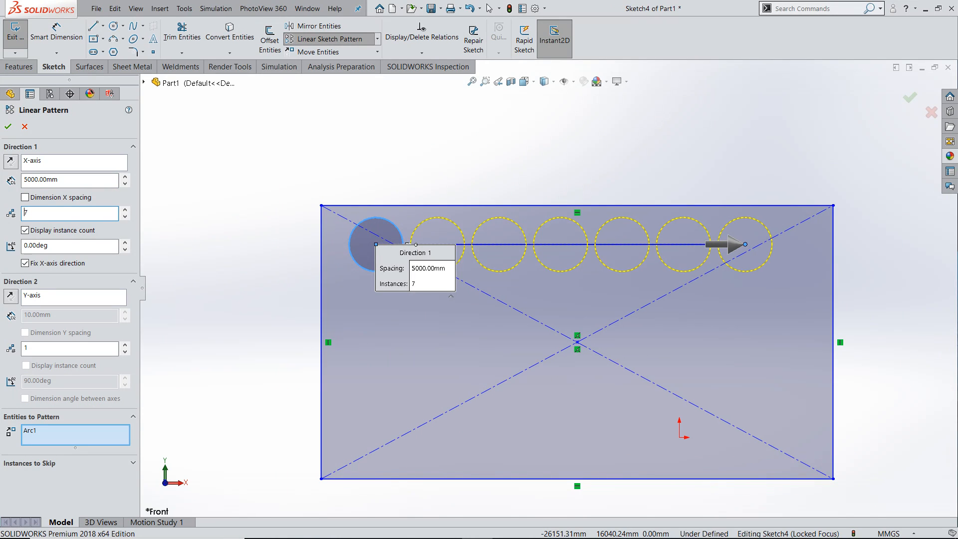
# Step: Try a 20-degree angle for the pattern's X-axis direction and return it to 0 degrees
pyautogui.click(53, 245)
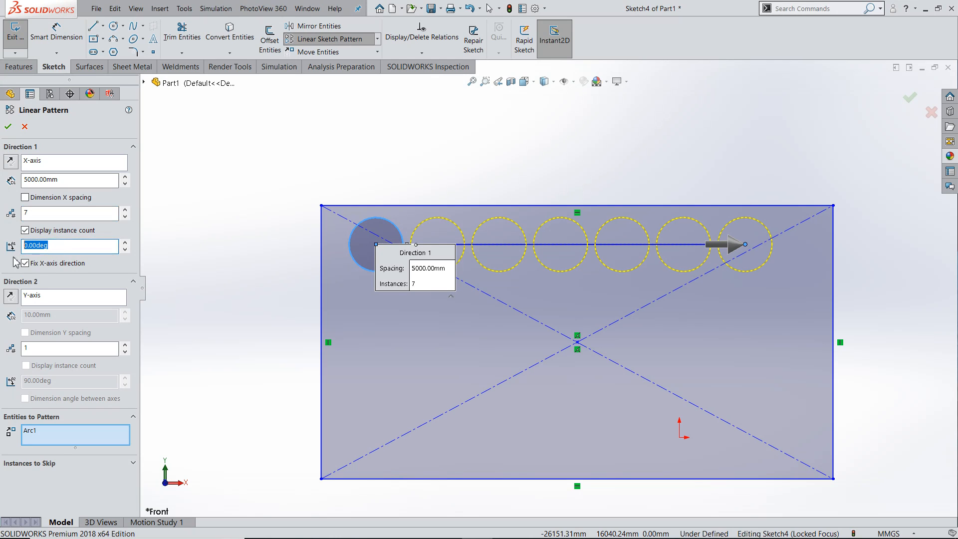
pyautogui.write('20')
pyautogui.press('Return')
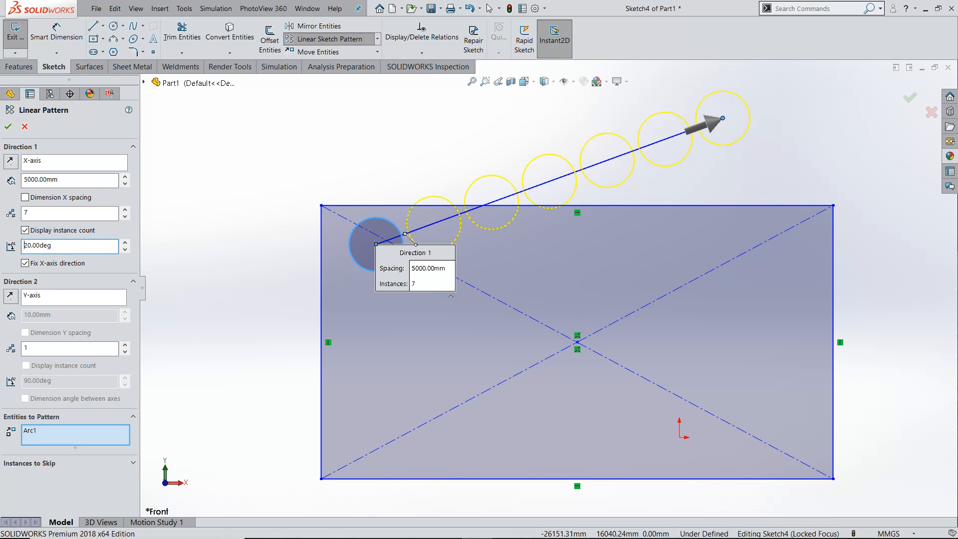
pyautogui.click(58, 245)
pyautogui.write('0')
# Step: Add a second pattern direction along the Y-axis with 3 instances spaced 4000 mm apart
pyautogui.click(51, 283)
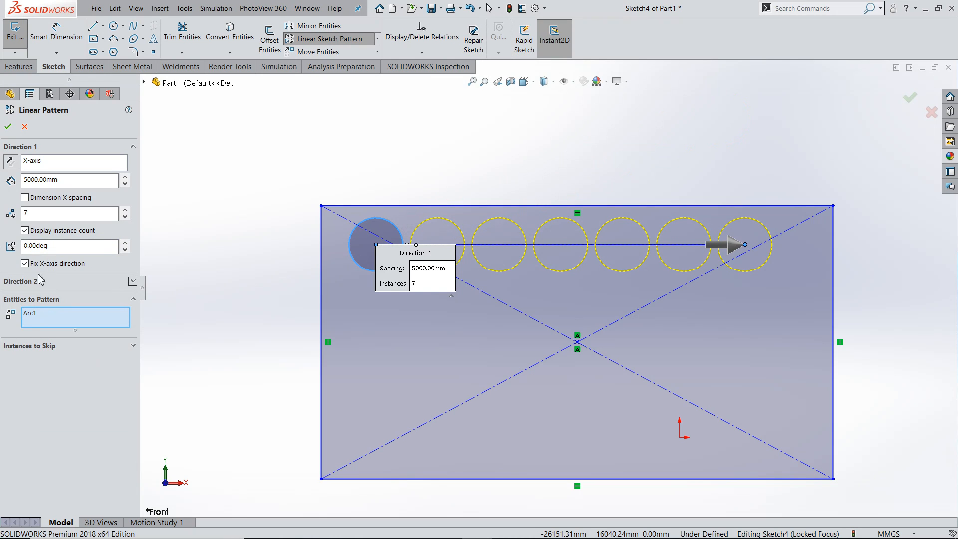
pyautogui.click(133, 281)
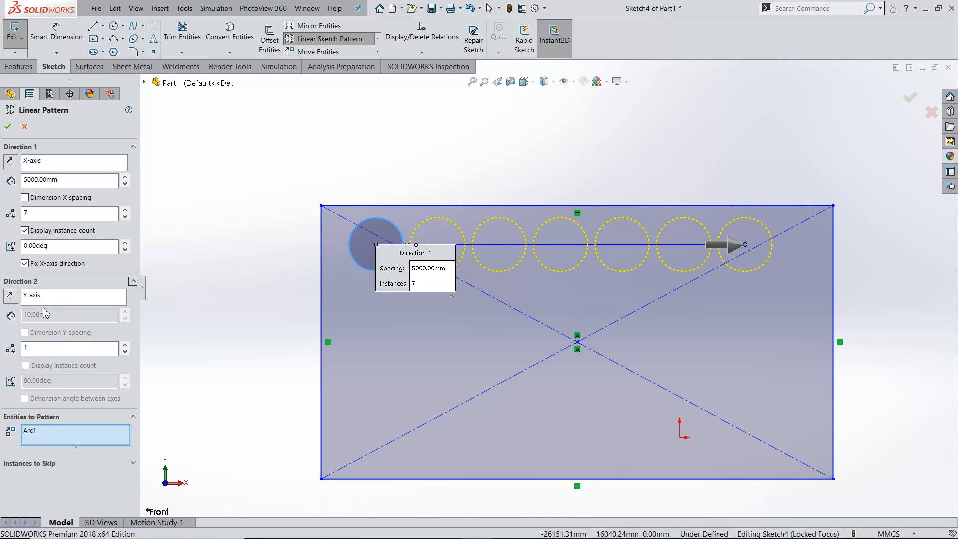
pyautogui.click(43, 300)
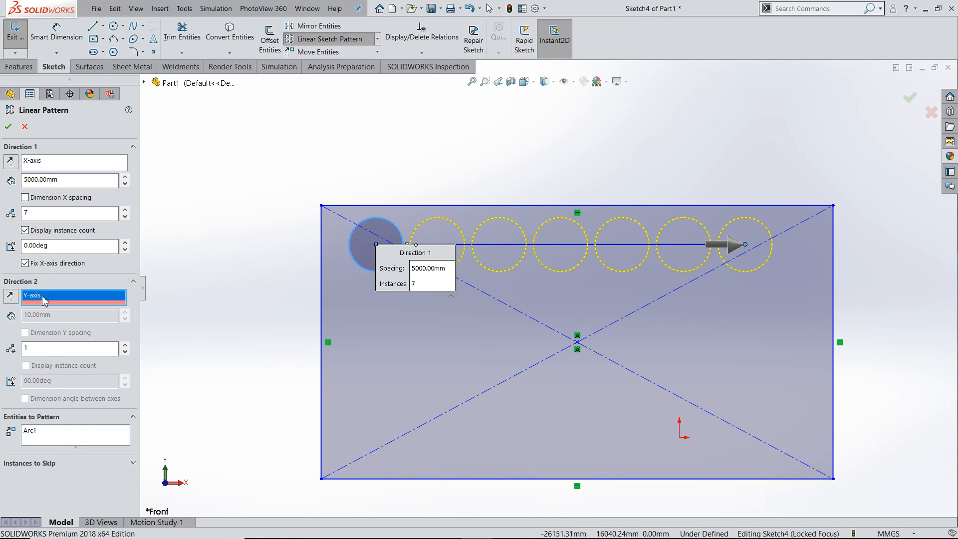
pyautogui.doubleClick(36, 349)
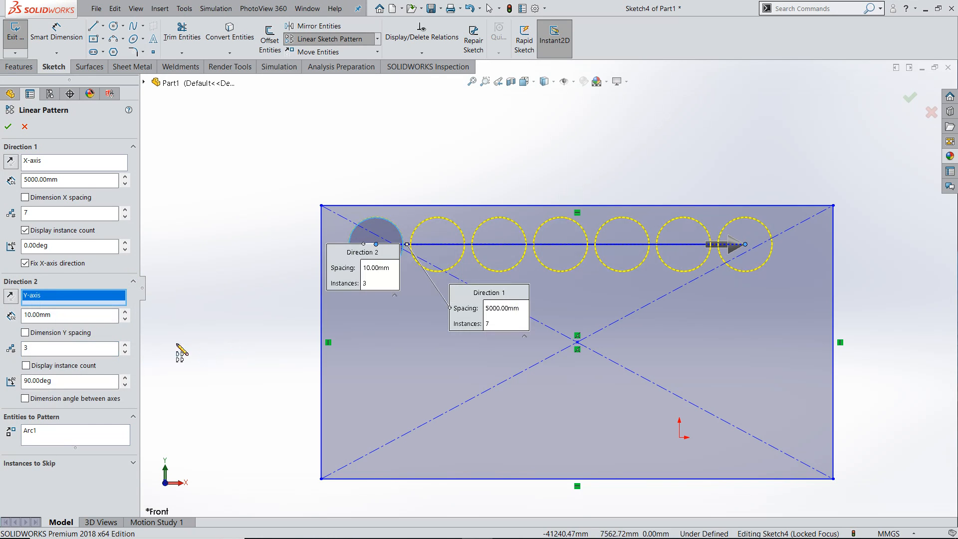
pyautogui.scroll(-2, 442, 281)
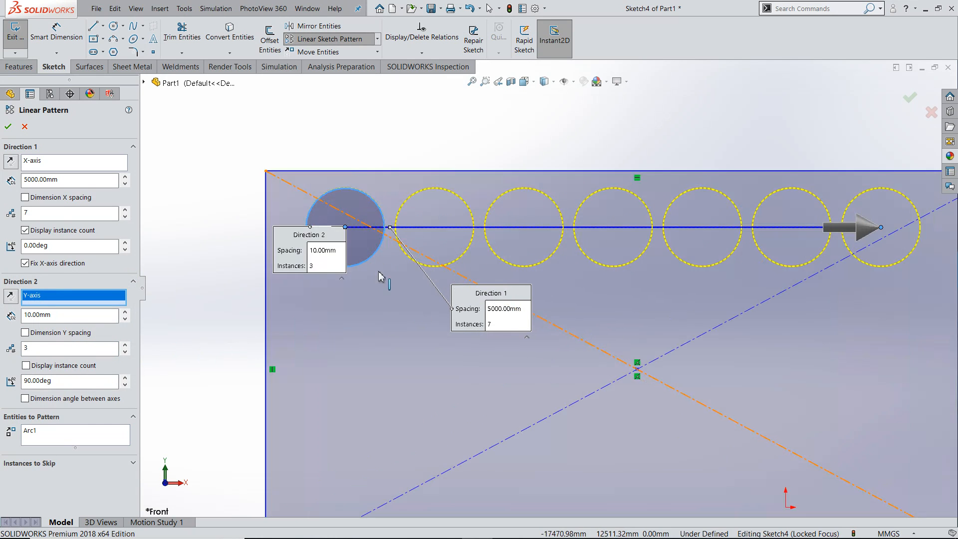
pyautogui.click(65, 317)
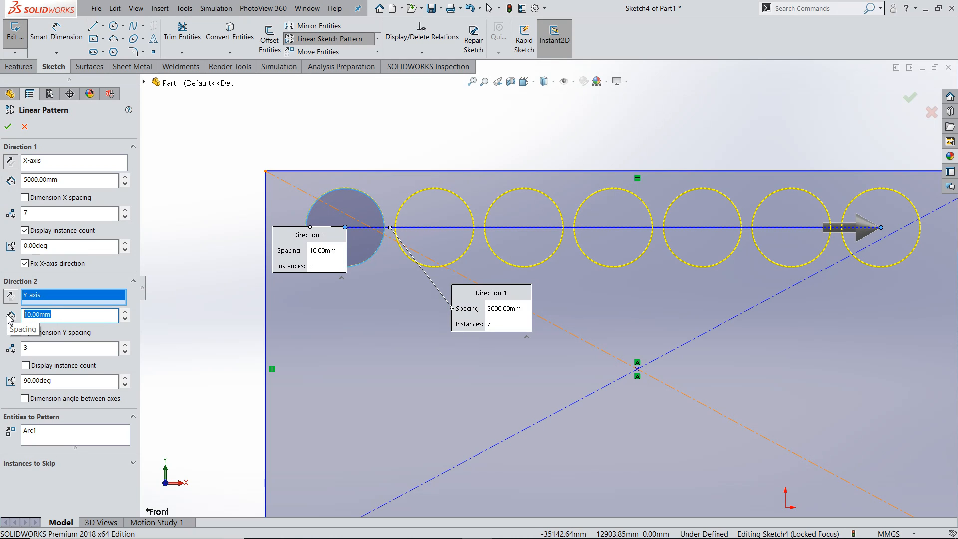
pyautogui.write('4000')
pyautogui.press('Return')
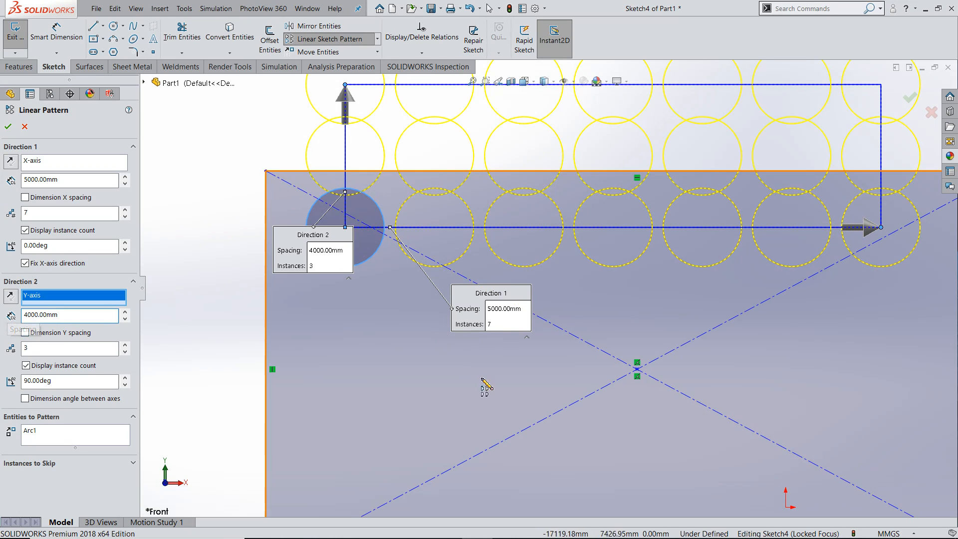
# Step: Reverse the Y-axis direction so the circle rows run down into the rectangle, and set the Y-axis spacing to 4500 mm
pyautogui.scroll(1, 486, 387)
pyautogui.scroll(3, 528, 309)
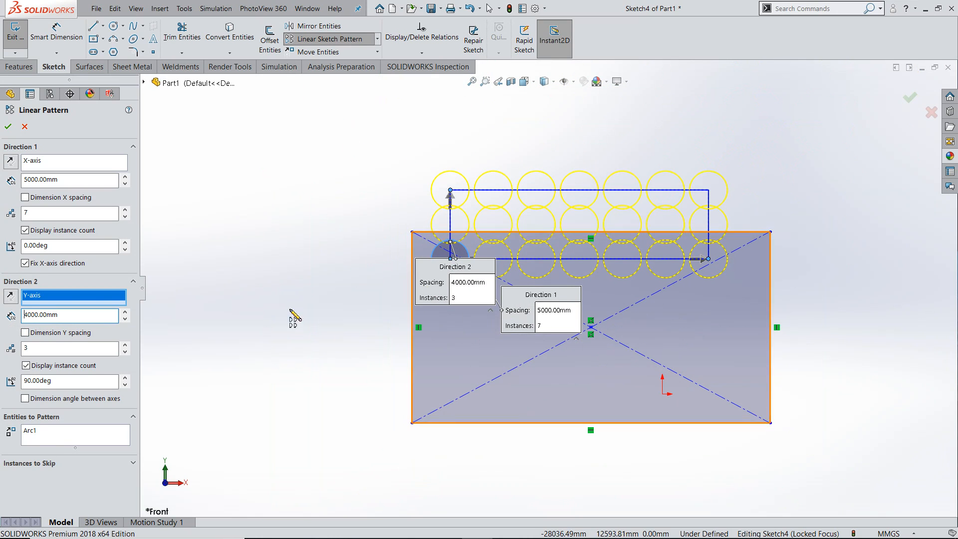
pyautogui.click(11, 298)
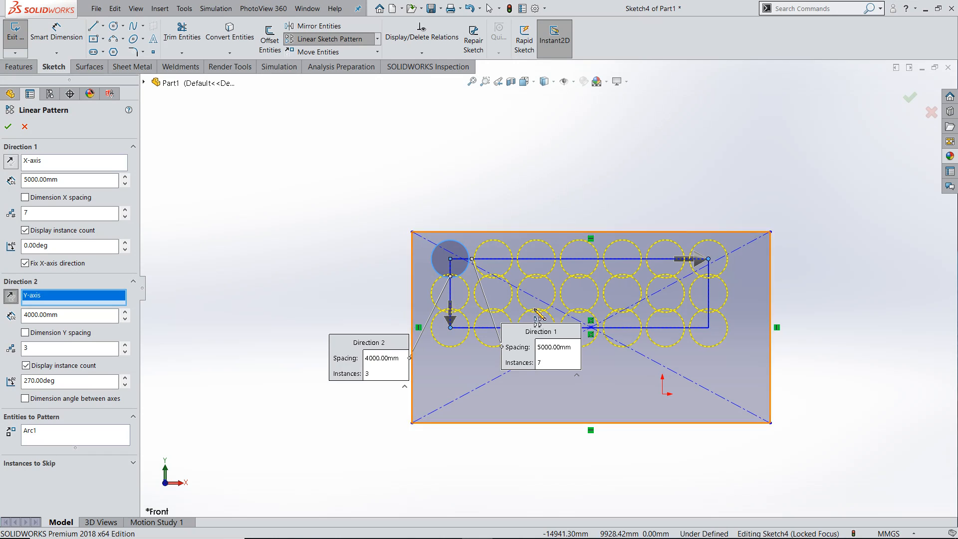
pyautogui.scroll(-1, 531, 314)
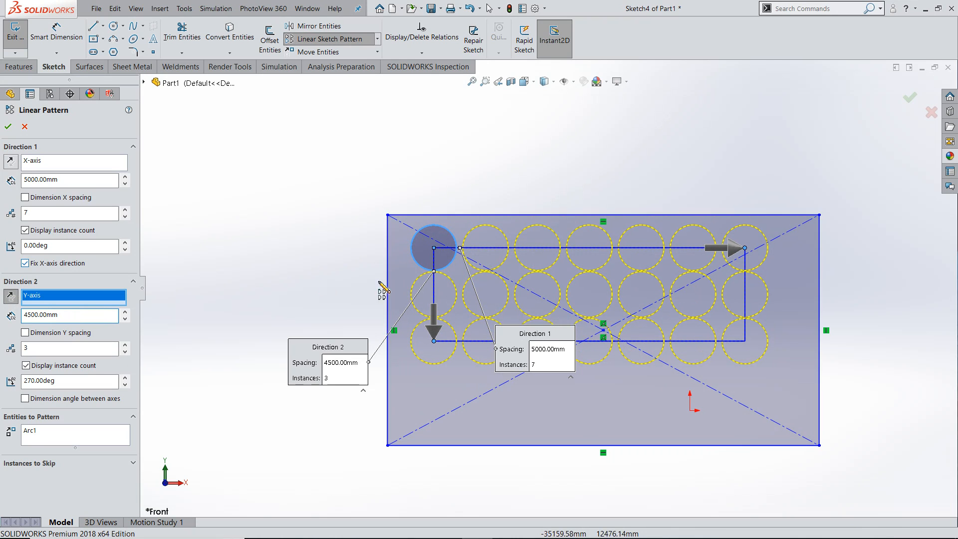
pyautogui.scroll(-1, 643, 271)
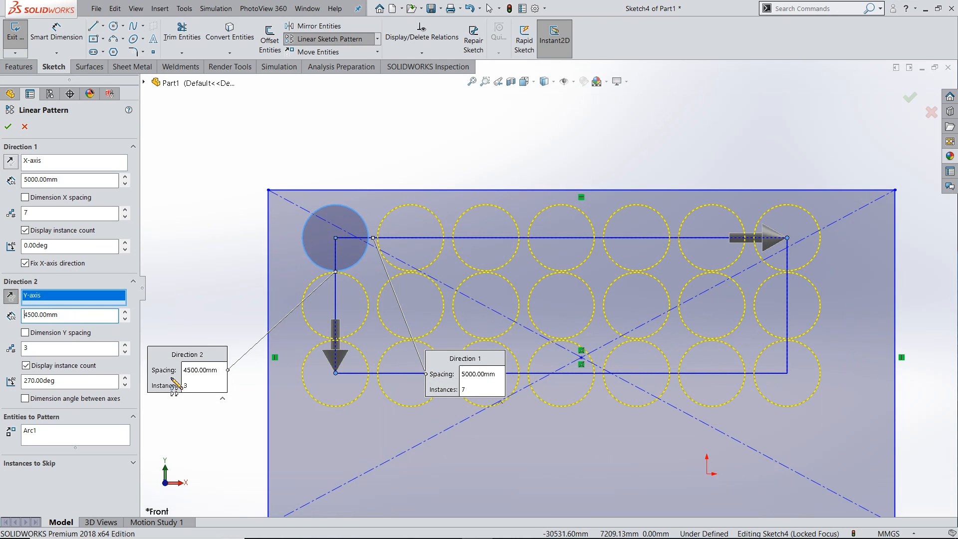
# Step: Try 5 instances in the Y-axis direction and reduce the count to 4
pyautogui.doubleClick(35, 349)
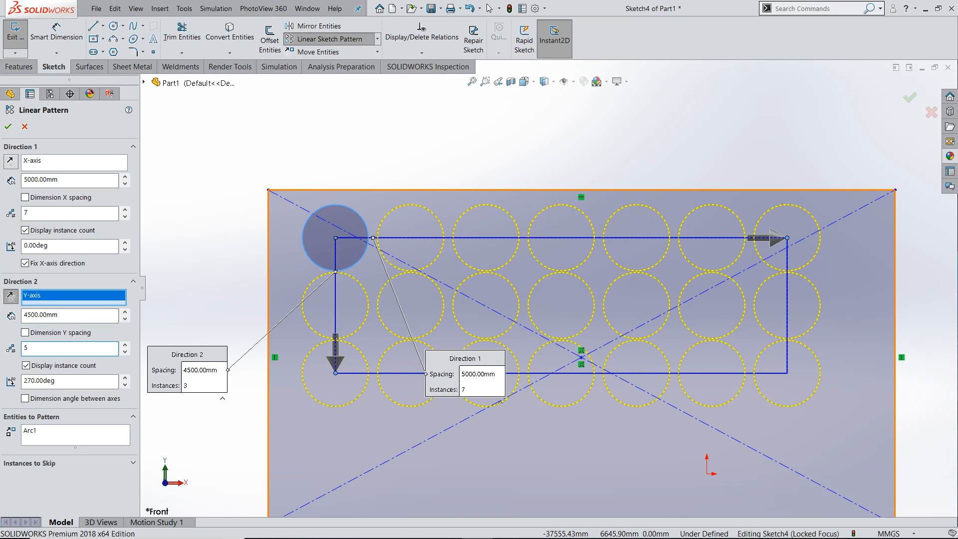
pyautogui.scroll(2, 547, 287)
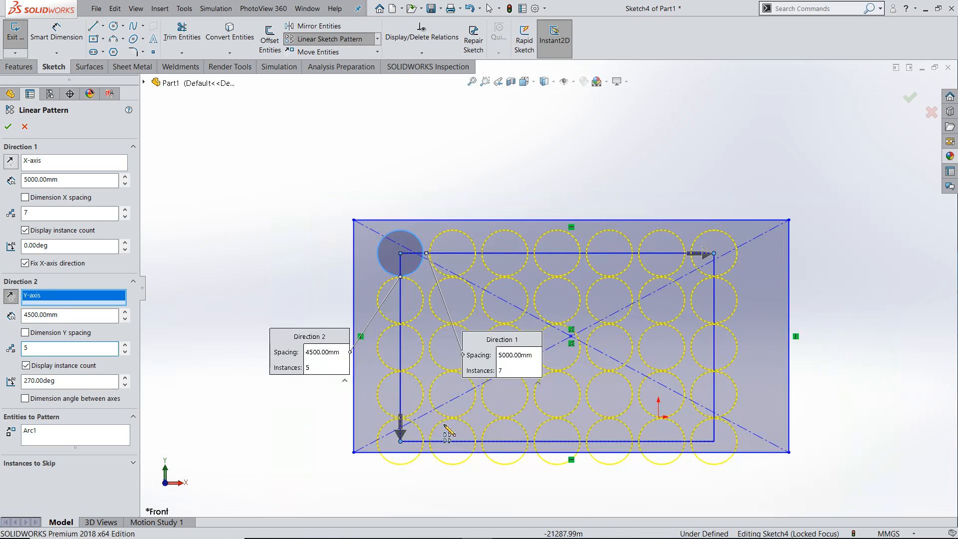
pyautogui.scroll(-2, 549, 449)
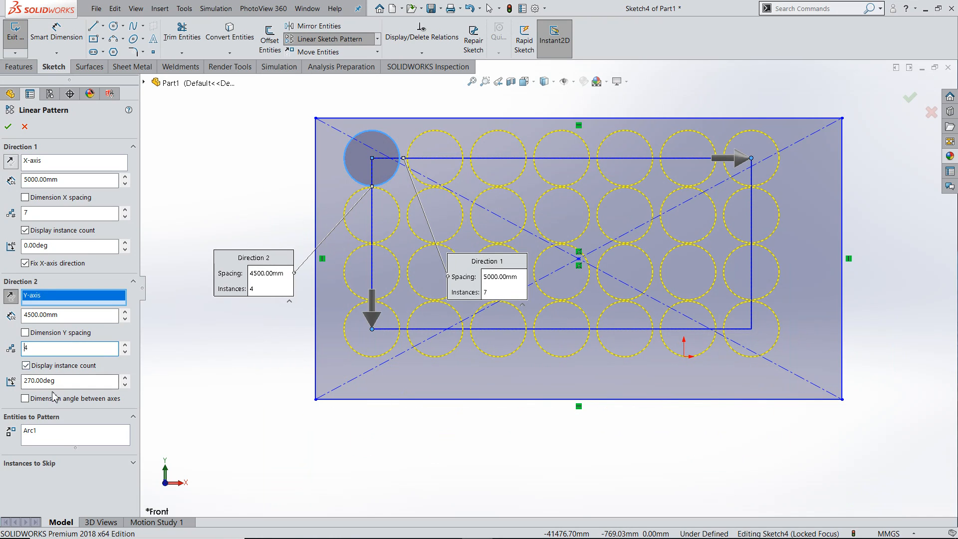
# Step: Increase the Y-axis direction angle of the circle pattern to 278 degrees
pyautogui.click(125, 378)
pyautogui.click(126, 377)
pyautogui.click(125, 378)
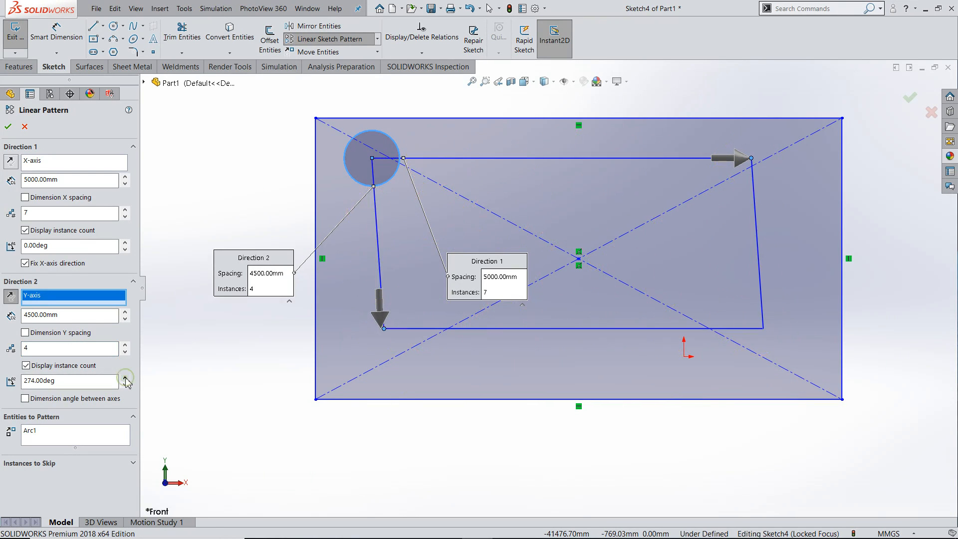
pyautogui.click(125, 378)
pyautogui.click(125, 377)
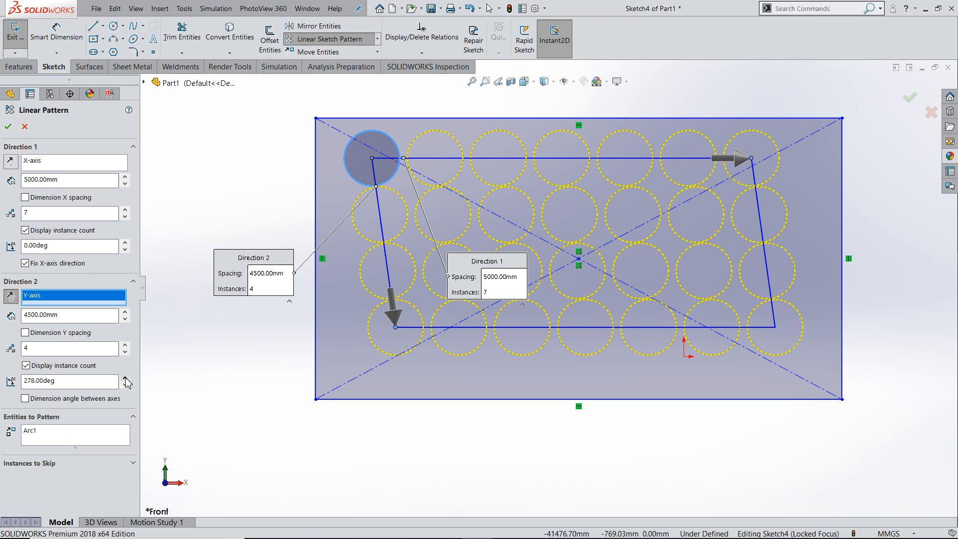
pyautogui.scroll(3, 377, 426)
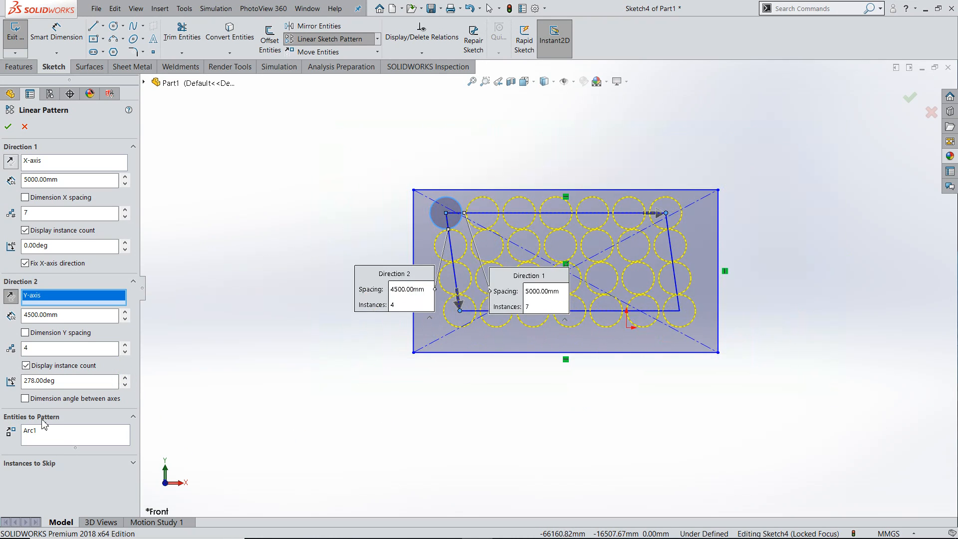
# Step: Skip the circle pattern instances (4,2), (6,2), (2,1) and (2,2)
pyautogui.click(133, 464)
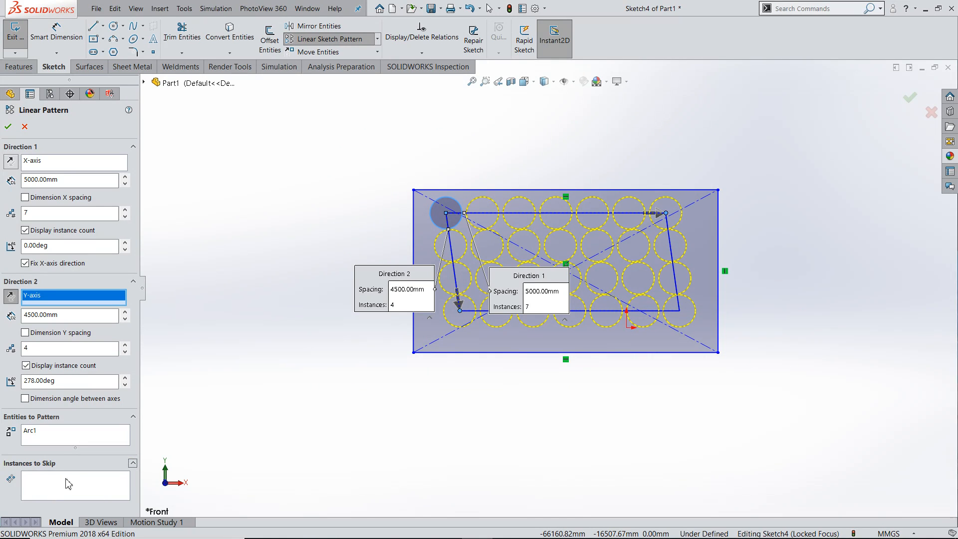
pyautogui.moveTo(367, 274); pyautogui.dragTo(287, 250)
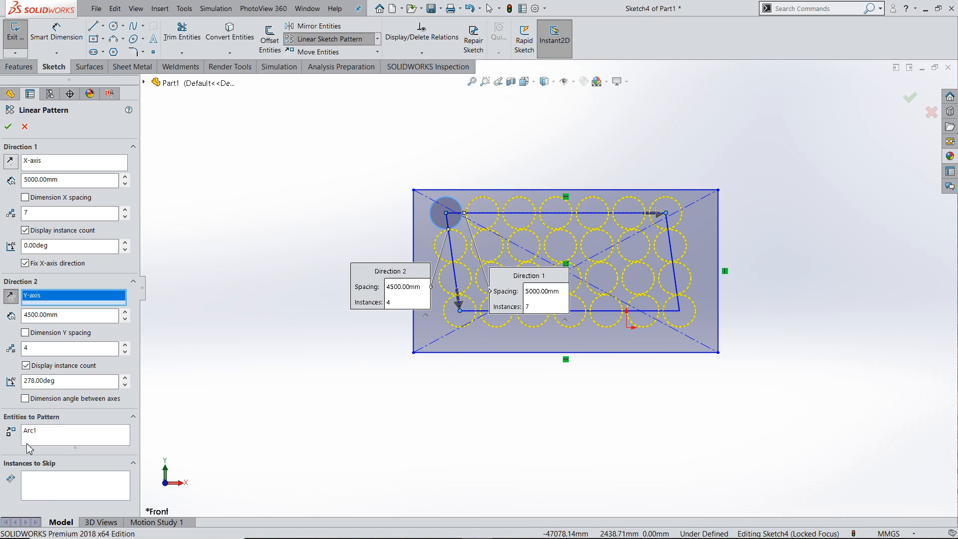
pyautogui.click(75, 487)
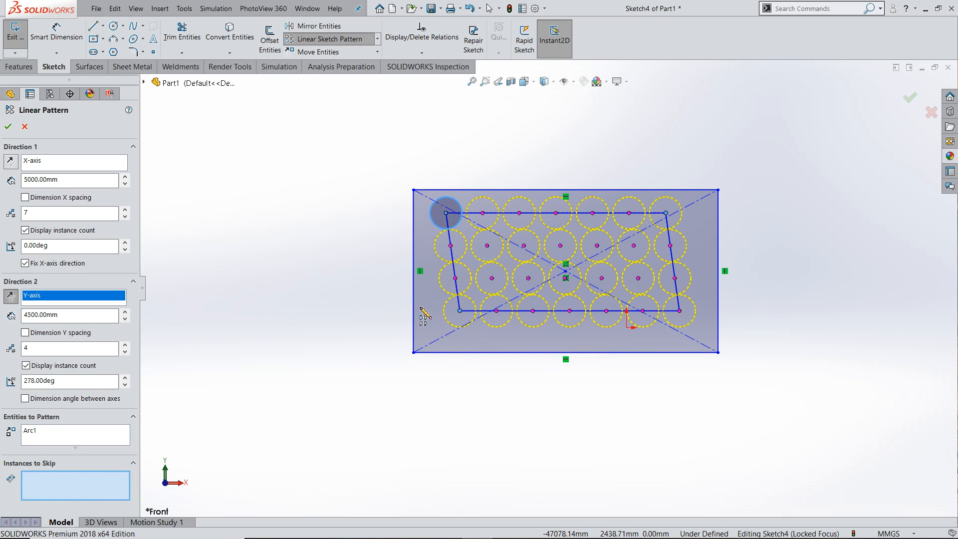
pyautogui.scroll(-4, 621, 349)
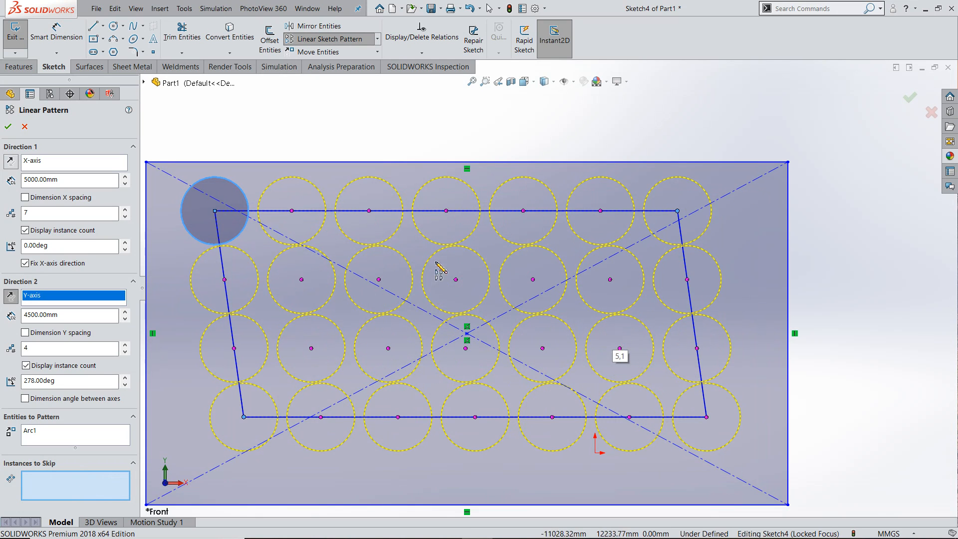
pyautogui.click(456, 280)
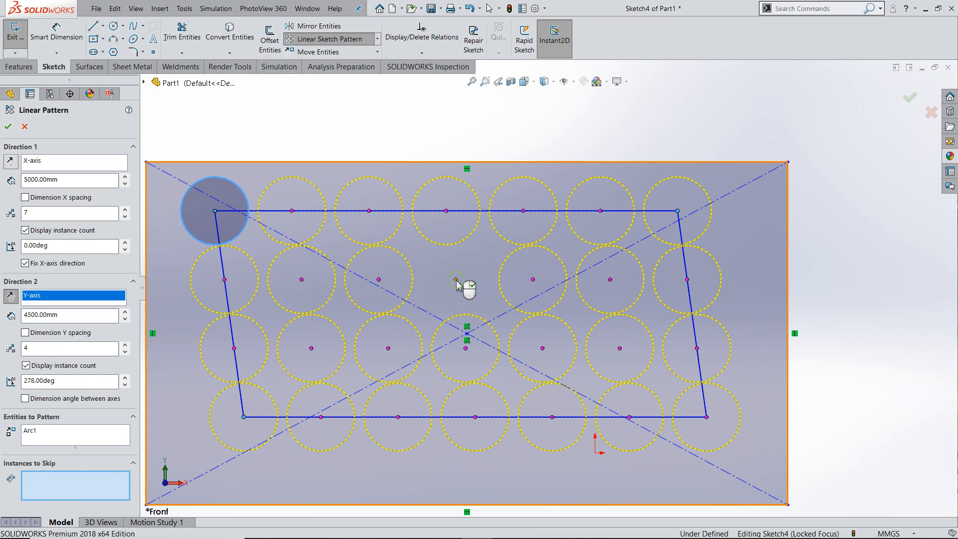
pyautogui.click(610, 280)
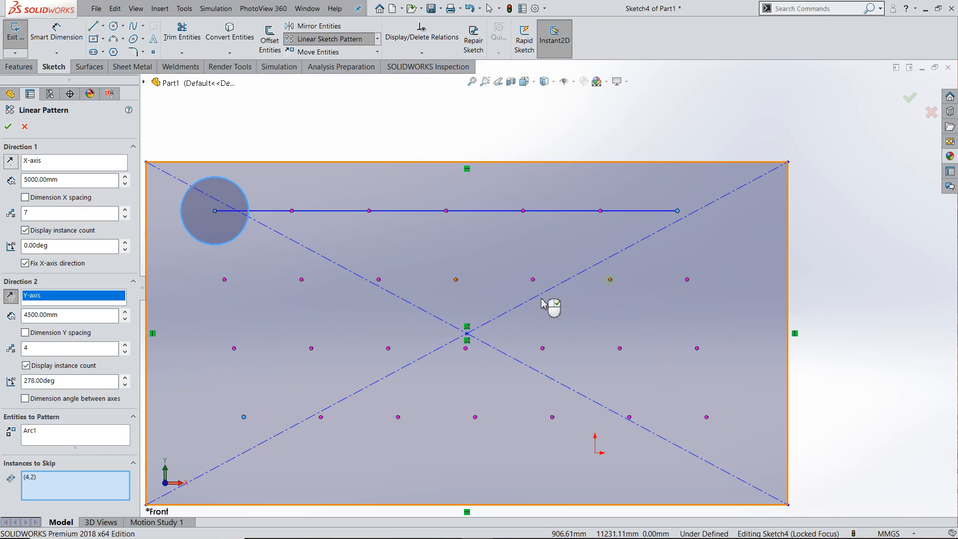
pyautogui.click(292, 210)
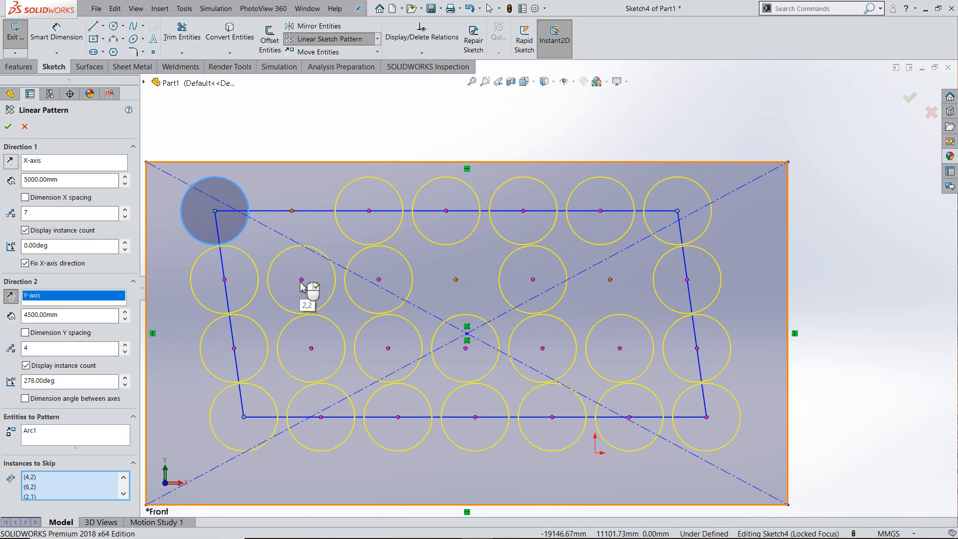
pyautogui.click(302, 279)
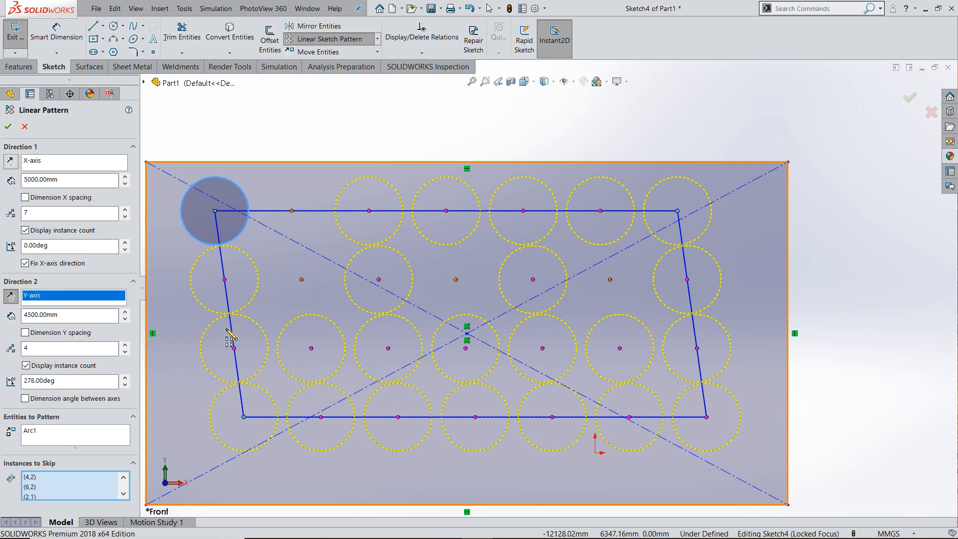
# Step: Restore the skipped instances (2,1) and (2,2) of the circle pattern and accept the linear pattern
pyautogui.press('z')
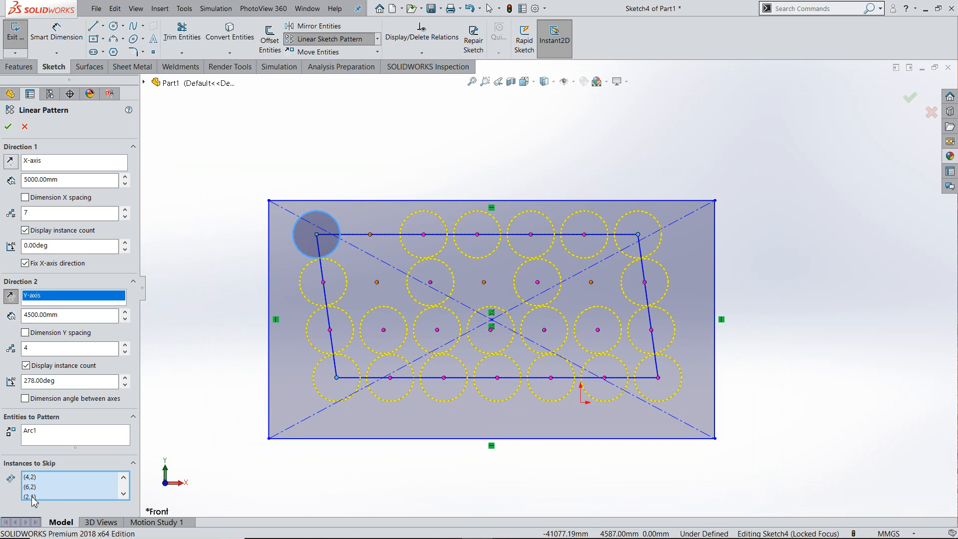
pyautogui.click(31, 496)
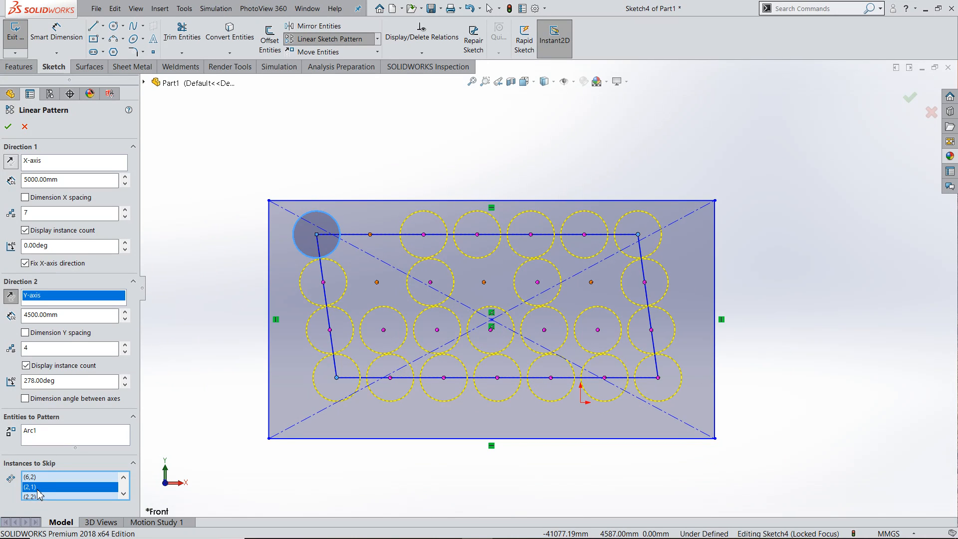
pyautogui.press('Delete')
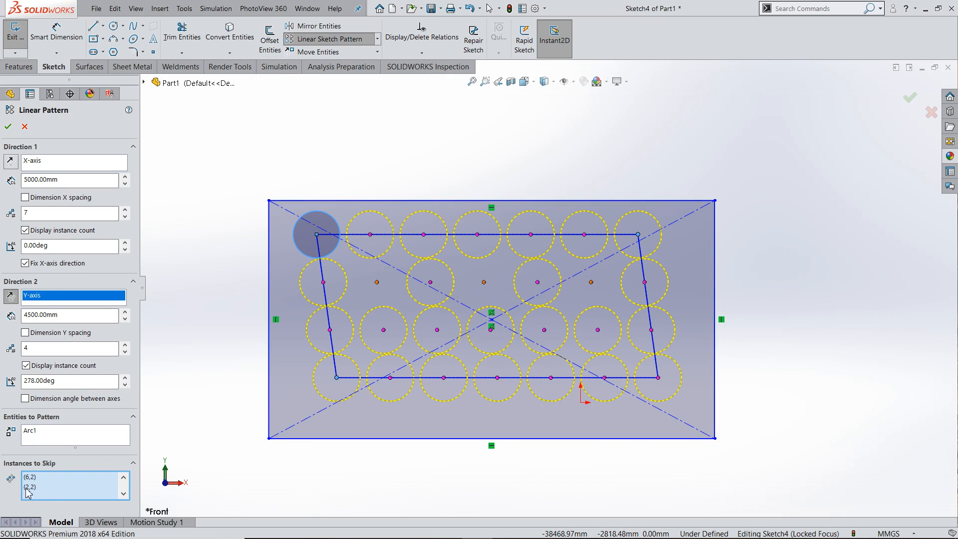
pyautogui.click(29, 486)
pyautogui.press('Delete')
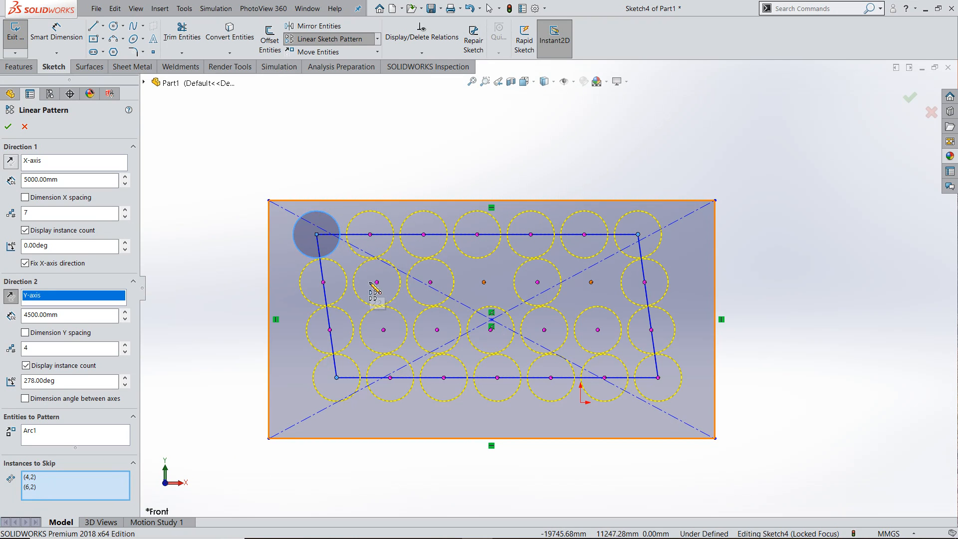
pyautogui.scroll(2, 404, 322)
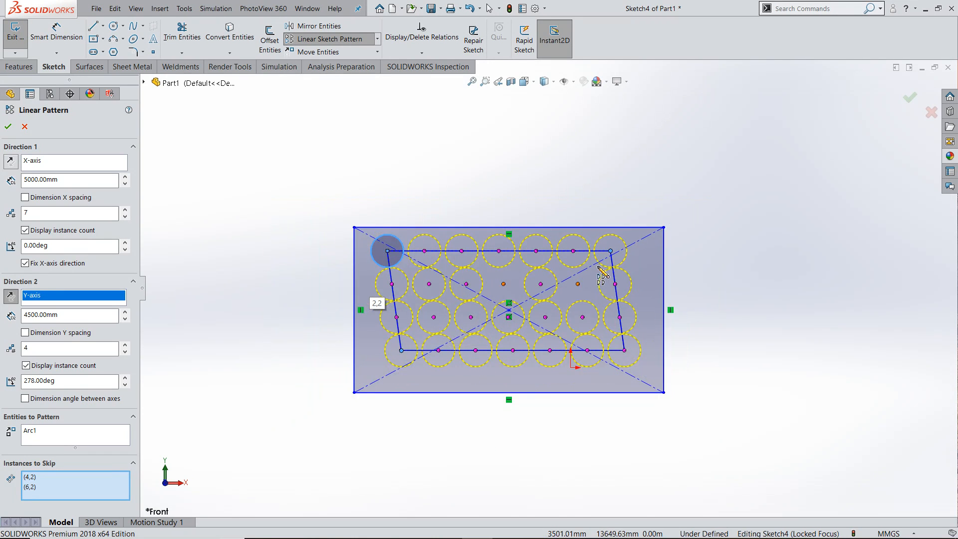
pyautogui.scroll(-2, 597, 267)
pyautogui.click(8, 127)
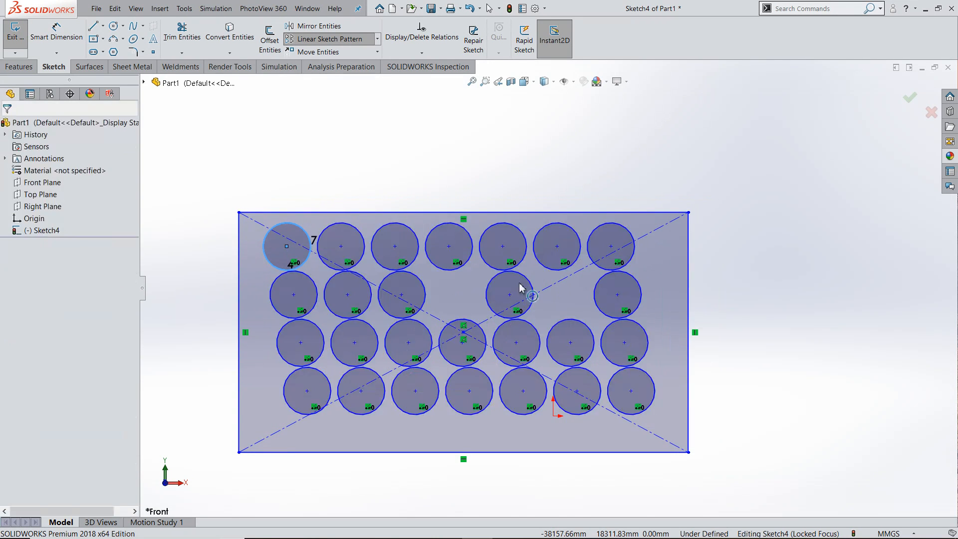
pyautogui.scroll(3, 763, 269)
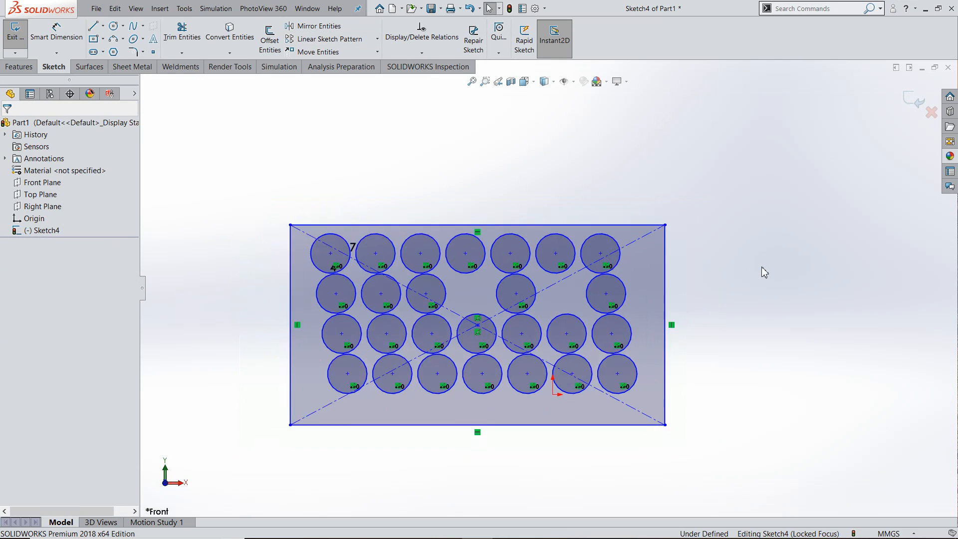
pyautogui.scroll(-1, 618, 366)
pyautogui.scroll(-2, 611, 366)
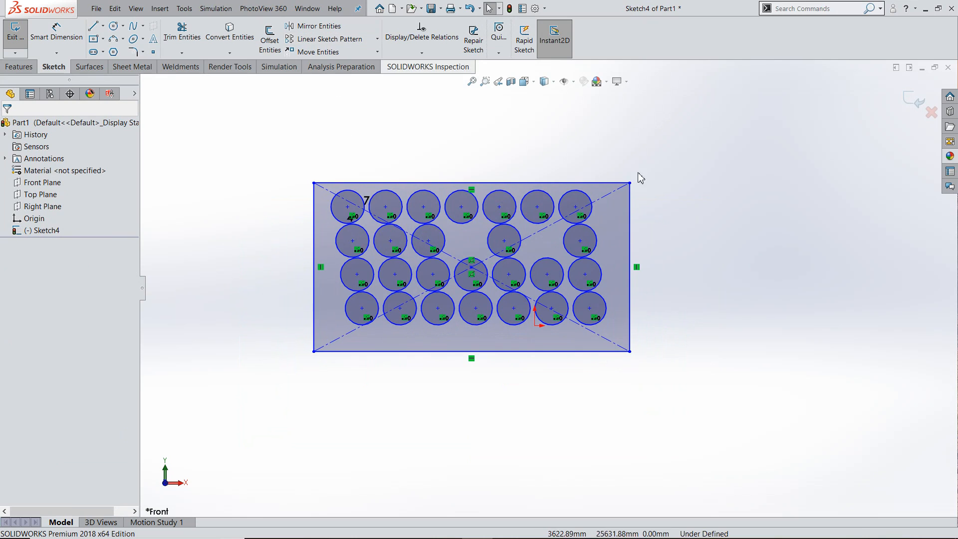
pyautogui.click(377, 40)
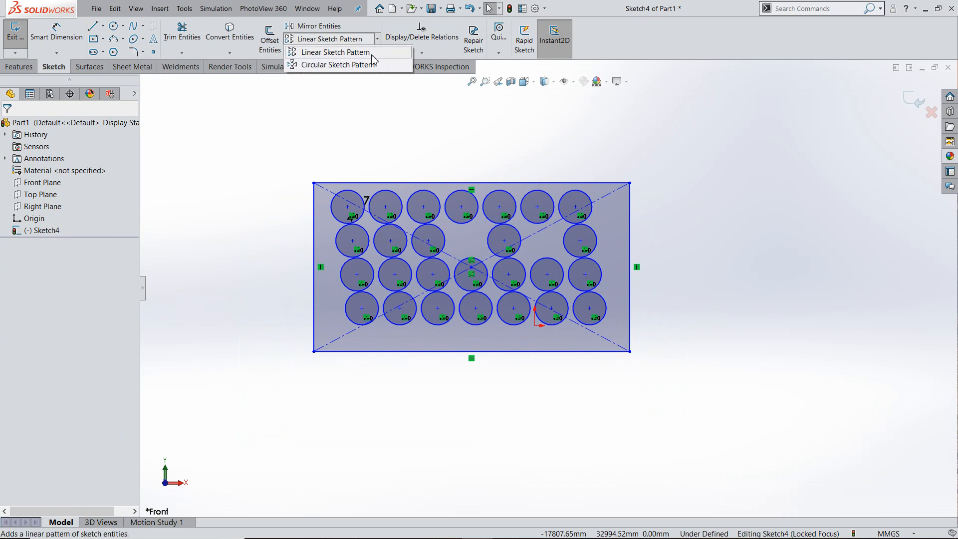
pyautogui.click(331, 111)
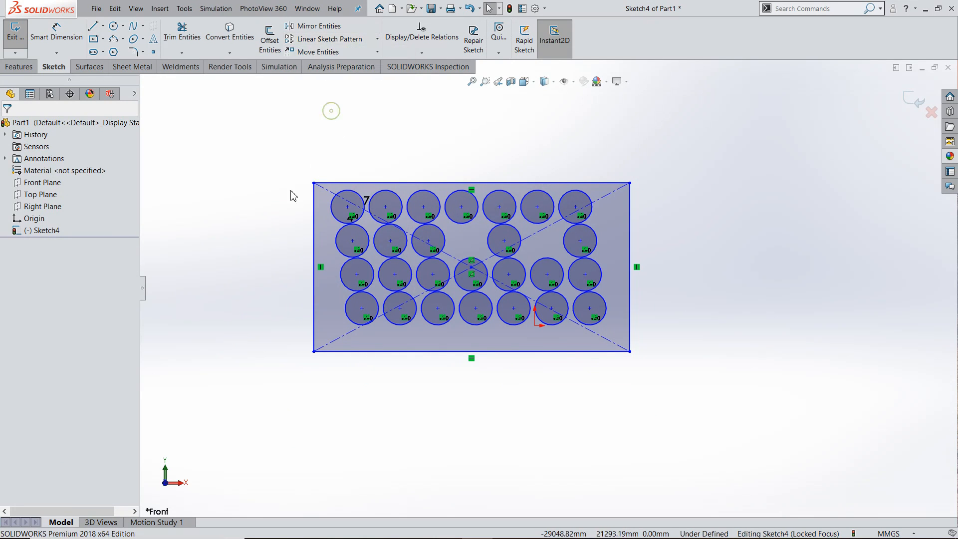
# Step: Select the rectangle with all patterned circles and delete everything from the sketch
pyautogui.moveTo(272, 133)
pyautogui.mouseDown()
pyautogui.moveTo(902, 445)
pyautogui.moveTo(753, 469)
pyautogui.mouseUp()
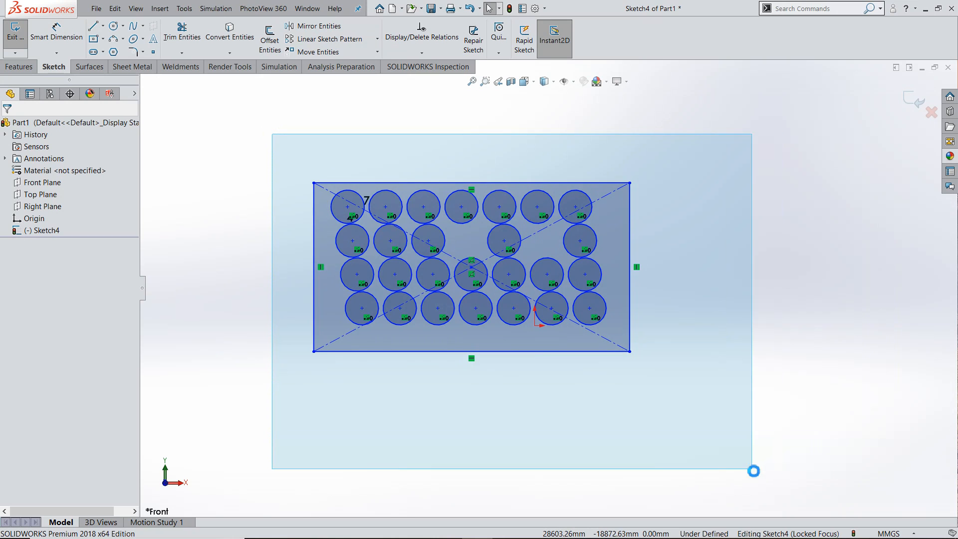
pyautogui.click(753, 469)
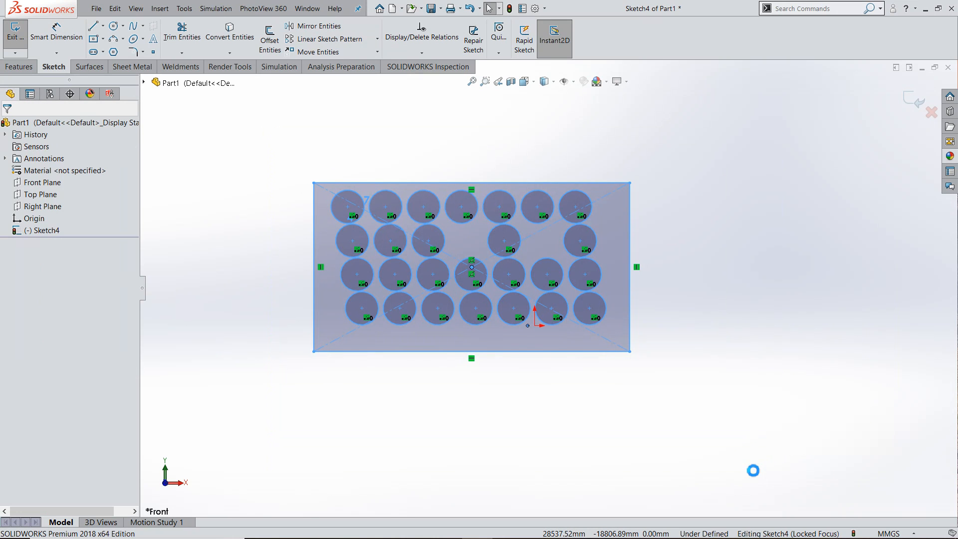
pyautogui.press('Delete')
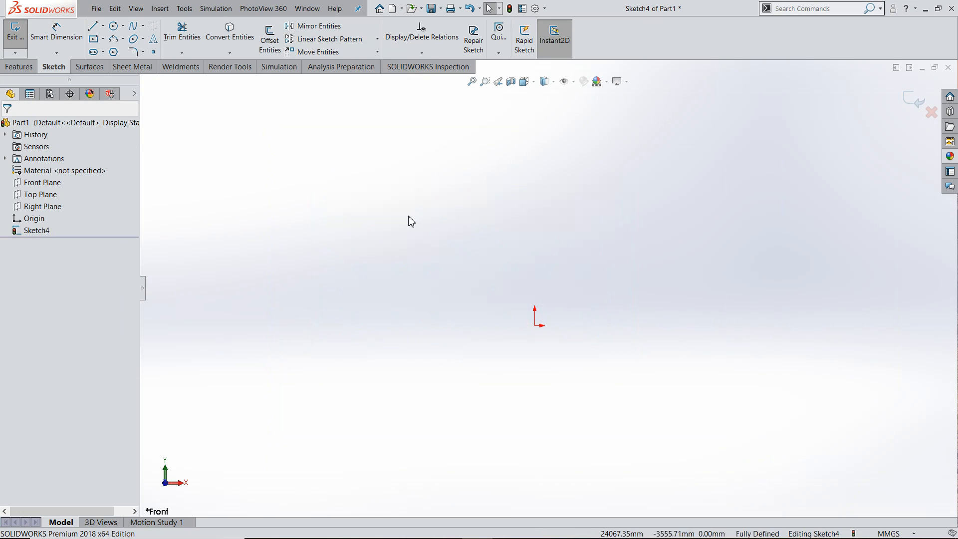
pyautogui.click(409, 215)
# Step: Sketch a circle about 25014 mm in diameter centred on the origin and dimension its diameter
pyautogui.click(114, 27)
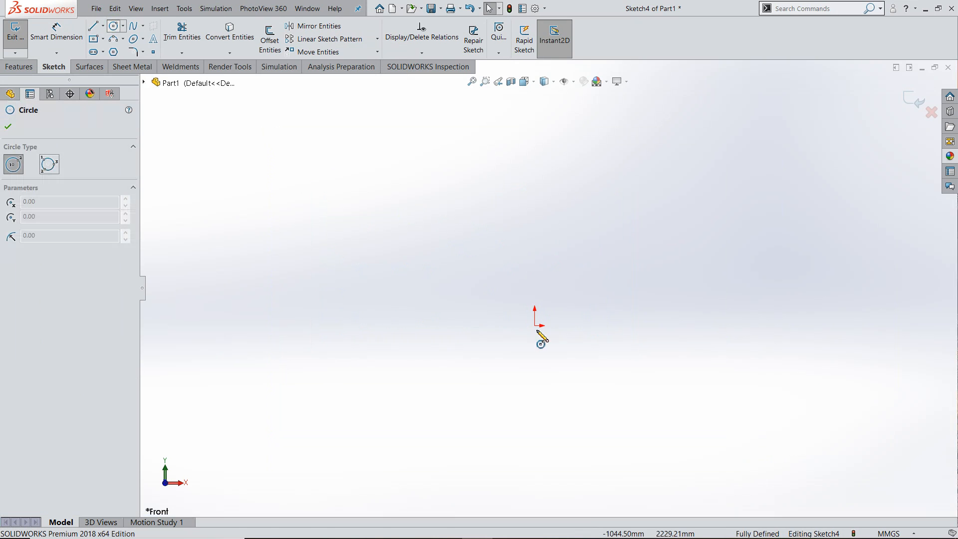
pyautogui.click(536, 327)
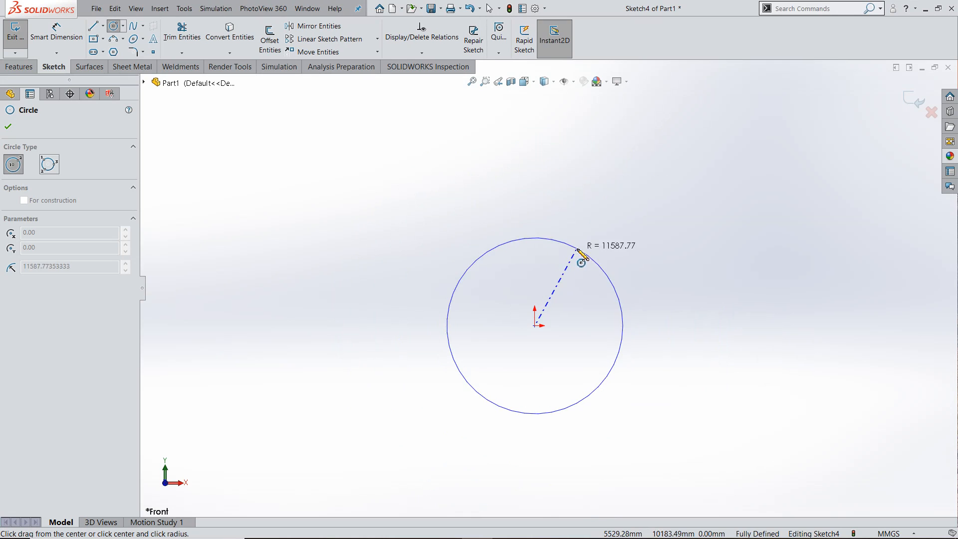
pyautogui.click(580, 243)
pyautogui.click(57, 31)
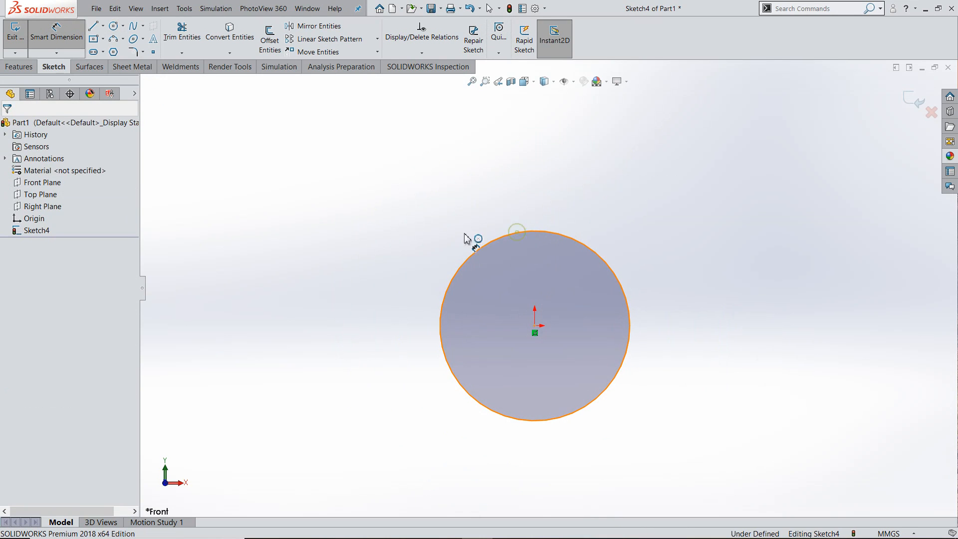
pyautogui.click(518, 237)
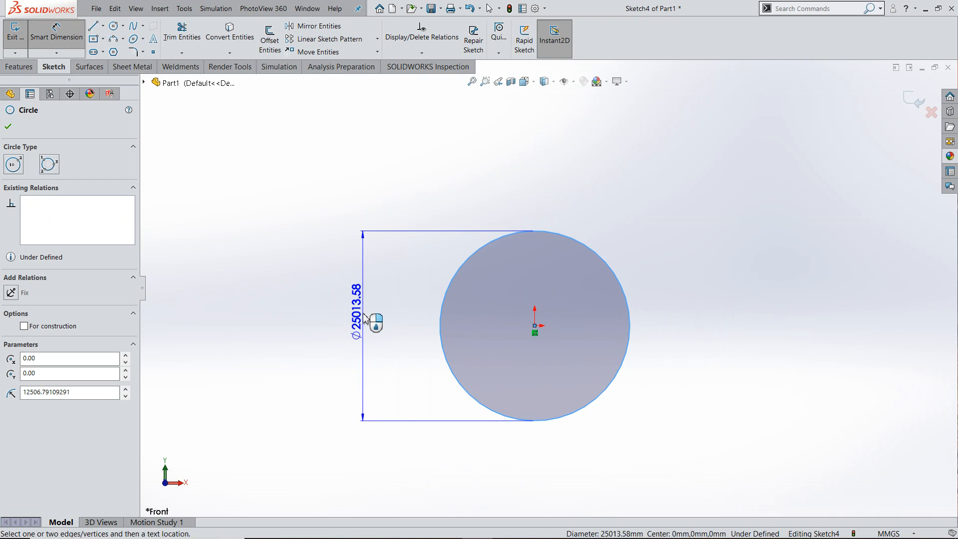
pyautogui.click(365, 319)
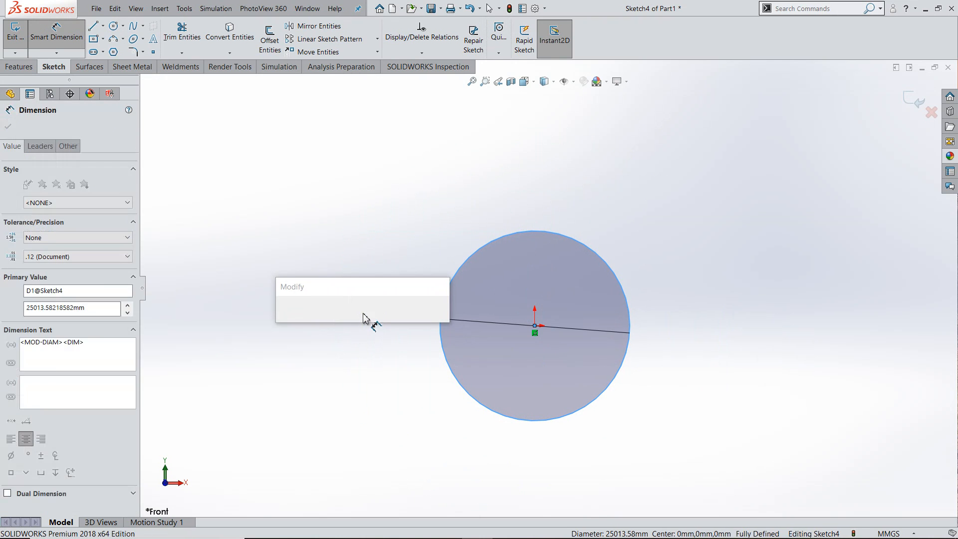
# Step: Try a diameter of 300 mm for the circle and undo the change
pyautogui.write('300')
pyautogui.press('Return')
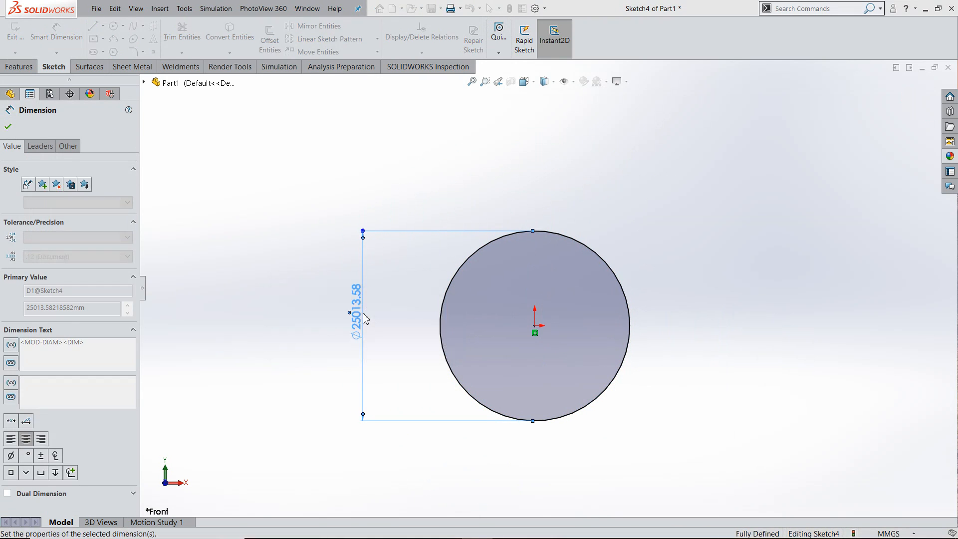
pyautogui.scroll(-4, 502, 349)
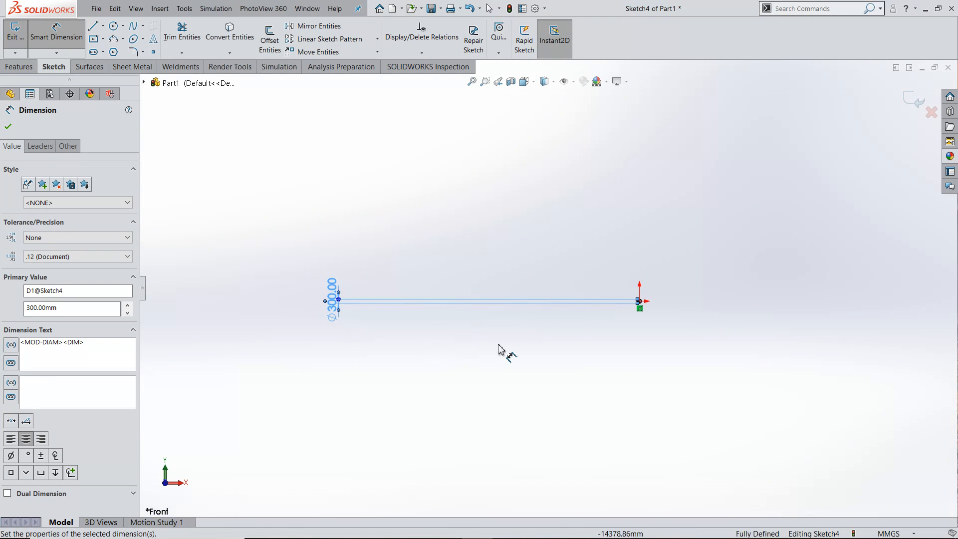
pyautogui.scroll(-3, 668, 282)
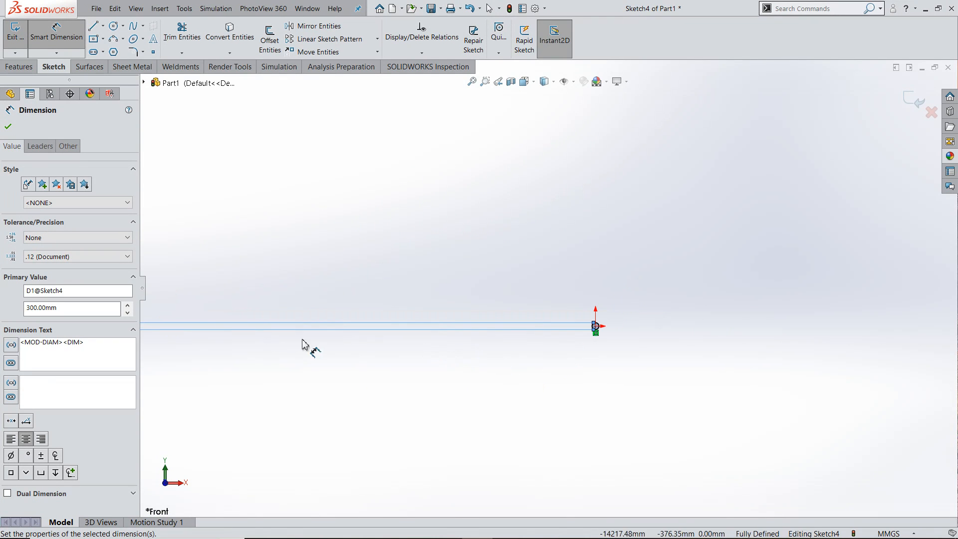
pyautogui.scroll(3, 344, 349)
pyautogui.click(8, 127)
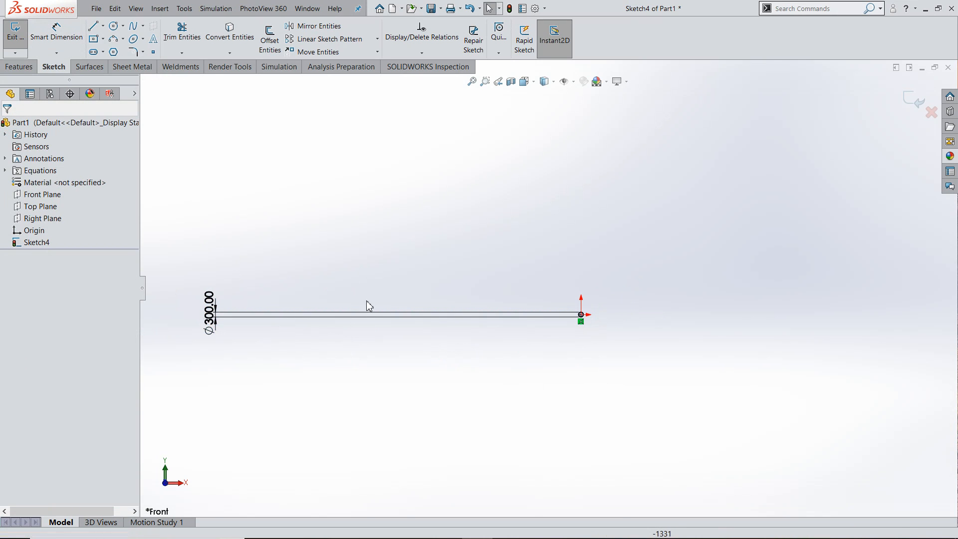
pyautogui.hotkey('ctrl', 'z')
pyautogui.scroll(-2, 470, 300)
pyautogui.scroll(1, 469, 301)
pyautogui.scroll(6, 469, 301)
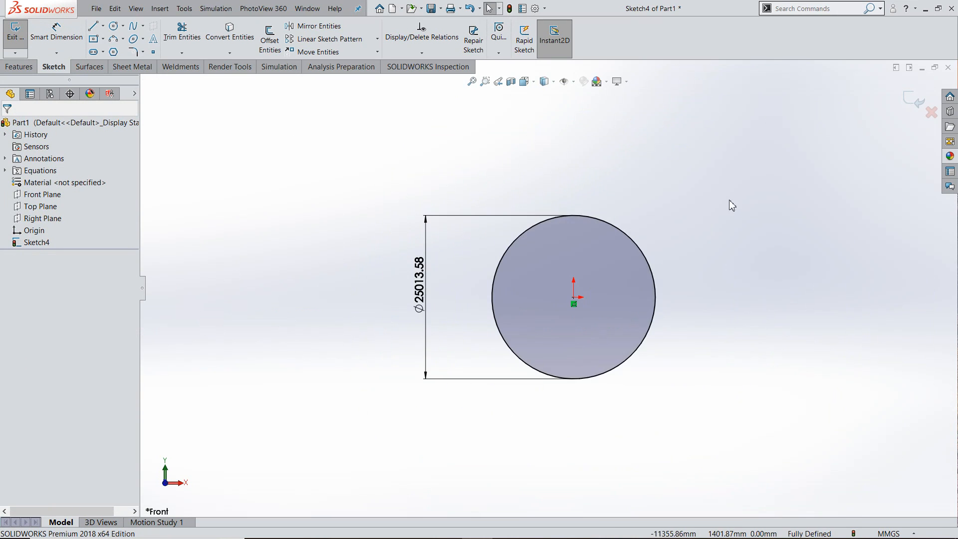
# Step: Sketch an 8-sided polygon with an inscribed circle of about 2740 mm inside the large circle, near its upper-left edge
pyautogui.scroll(-2, 641, 262)
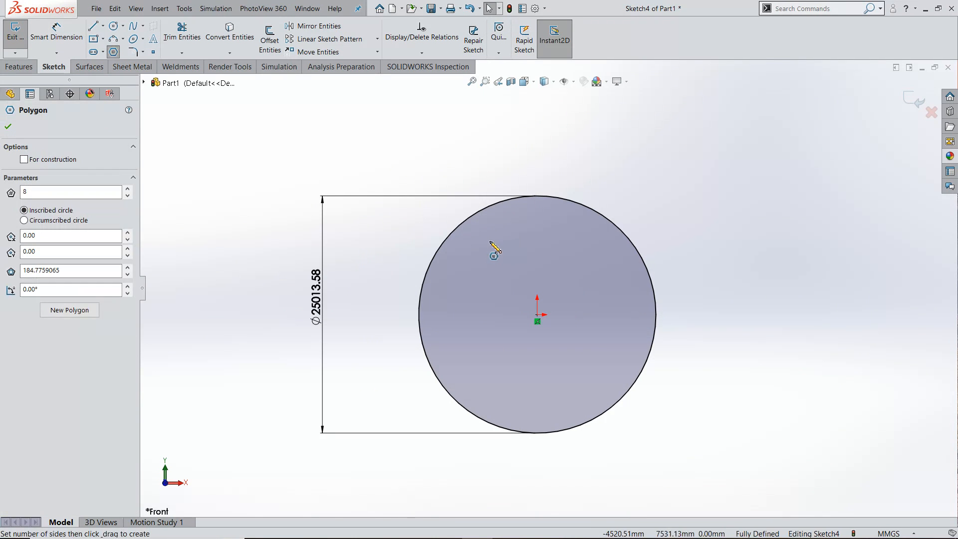
pyautogui.click(490, 240)
pyautogui.click(507, 242)
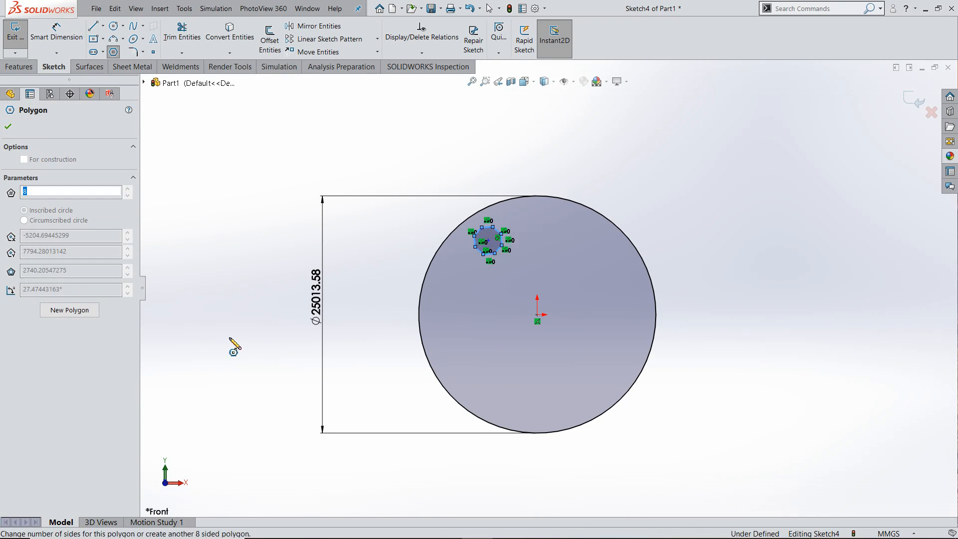
pyautogui.press('Escape')
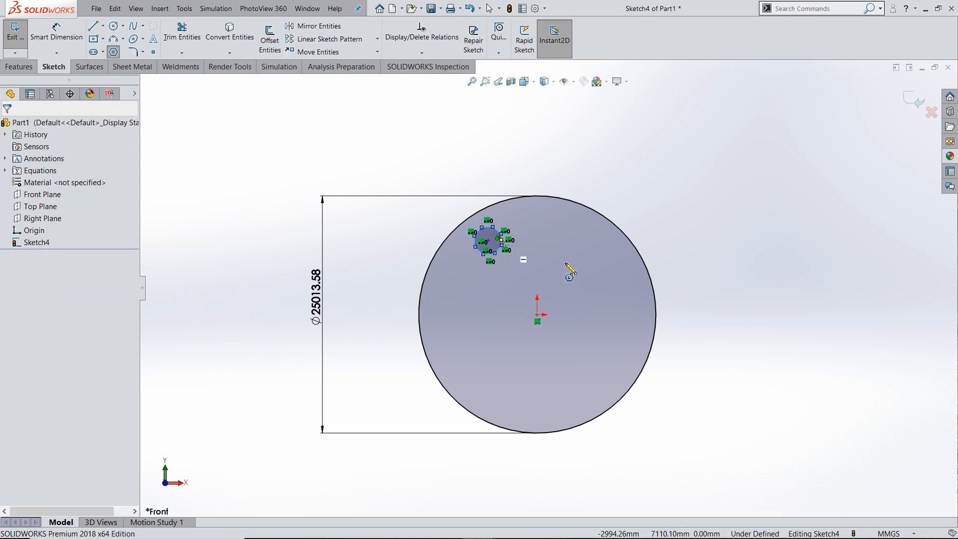
pyautogui.press('Escape')
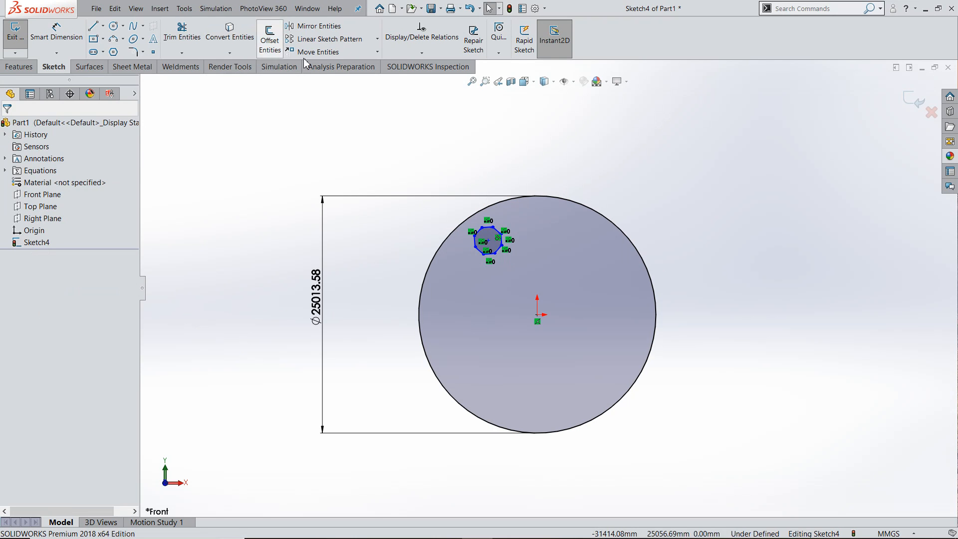
# Step: Start a circular sketch pattern centred on the origin and clear the large circle from the entities to pattern
pyautogui.click(377, 39)
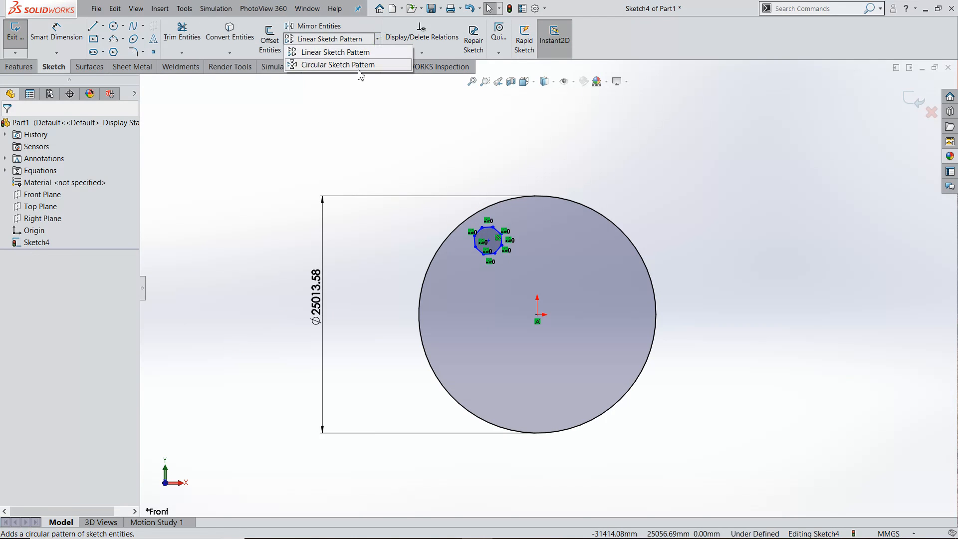
pyautogui.click(337, 65)
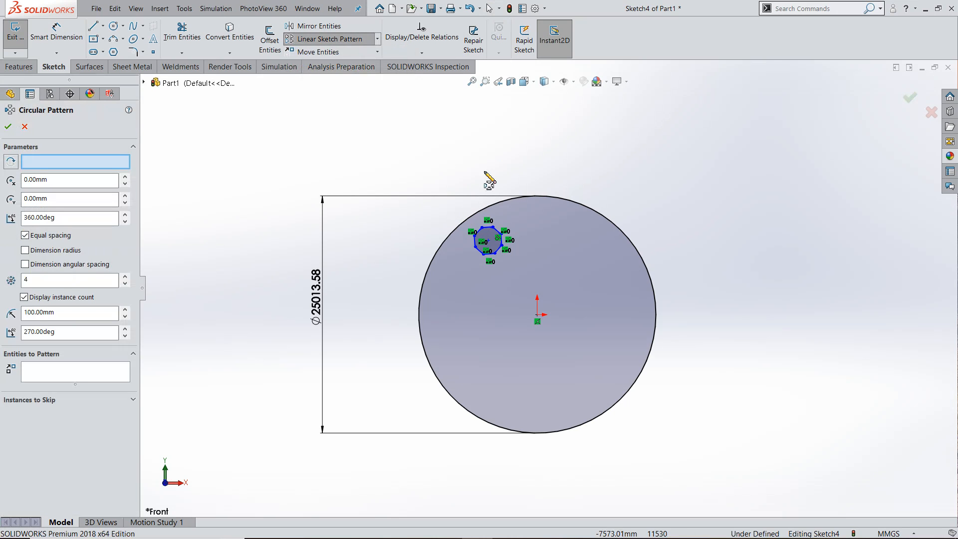
pyautogui.click(37, 165)
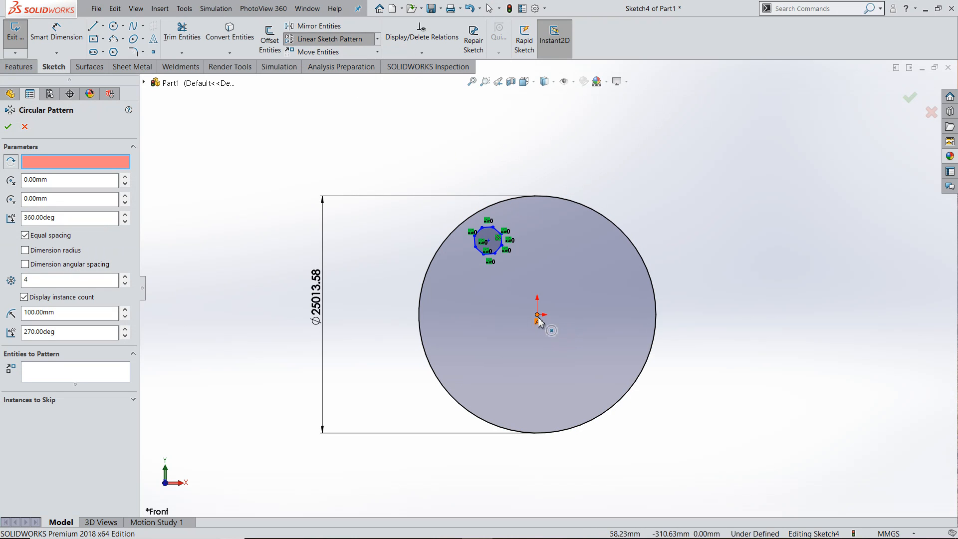
pyautogui.click(581, 206)
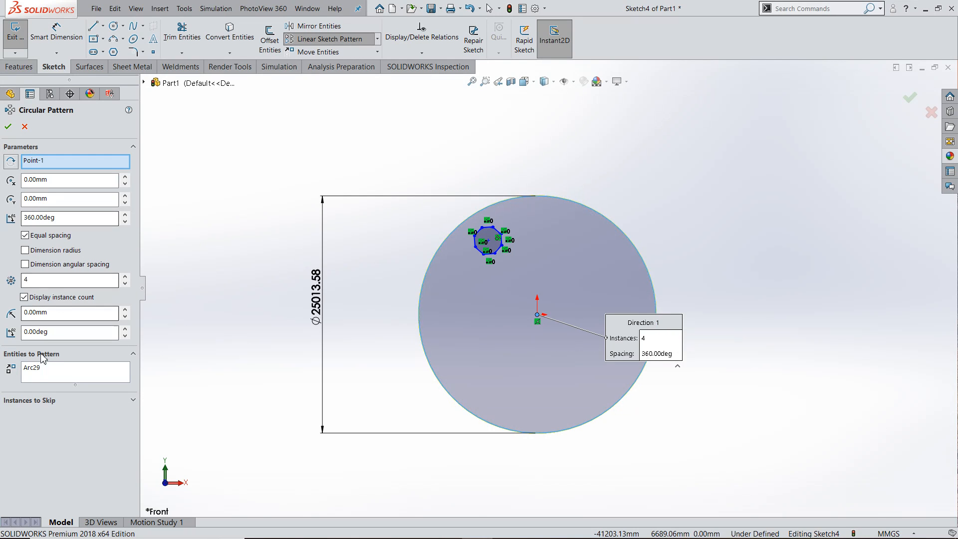
pyautogui.click(32, 372)
pyautogui.rightClick(31, 371)
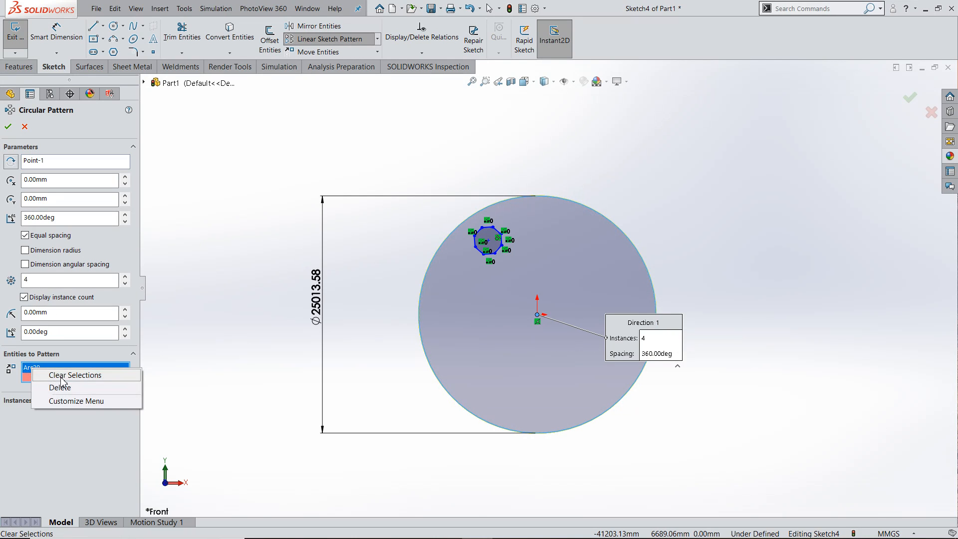
pyautogui.click(40, 376)
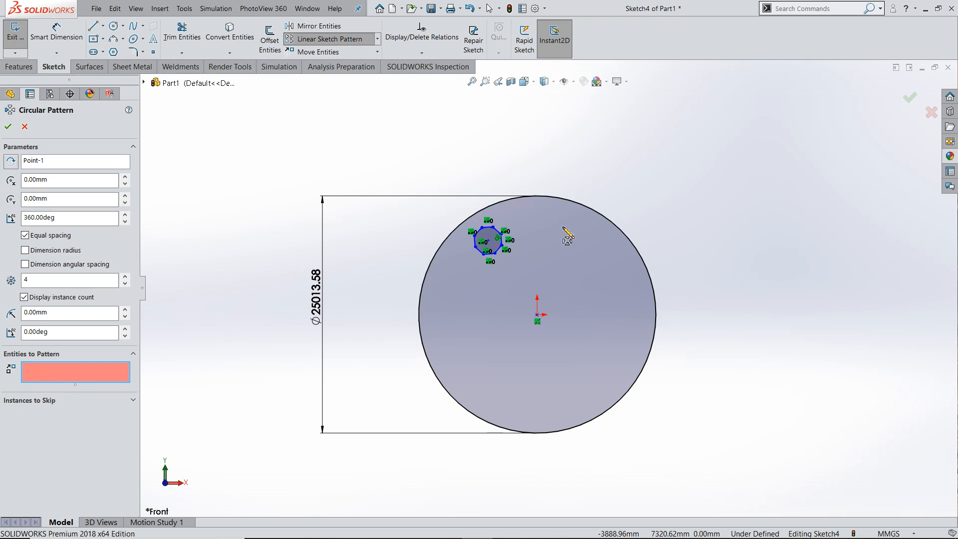
pyautogui.scroll(-3, 573, 234)
pyautogui.scroll(-1, 612, 325)
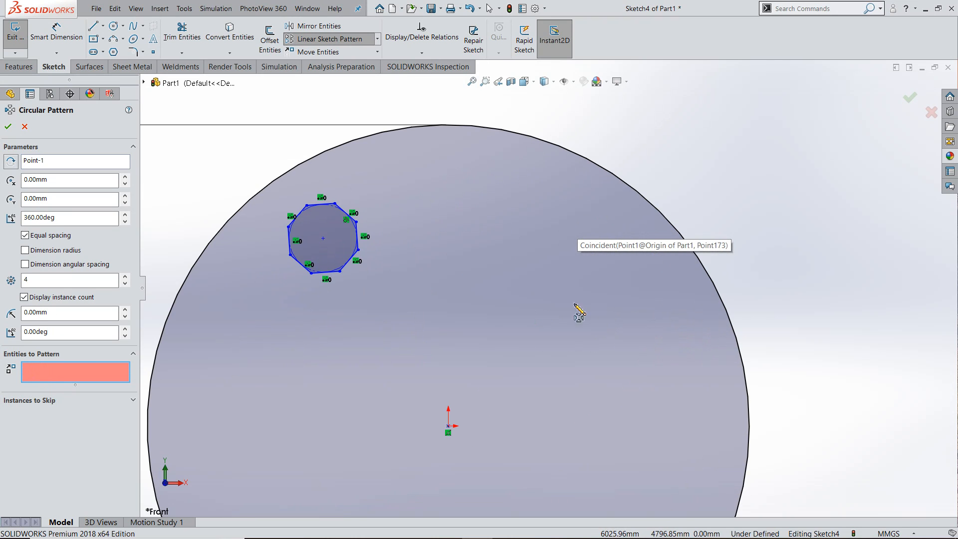
pyautogui.scroll(-1, 516, 306)
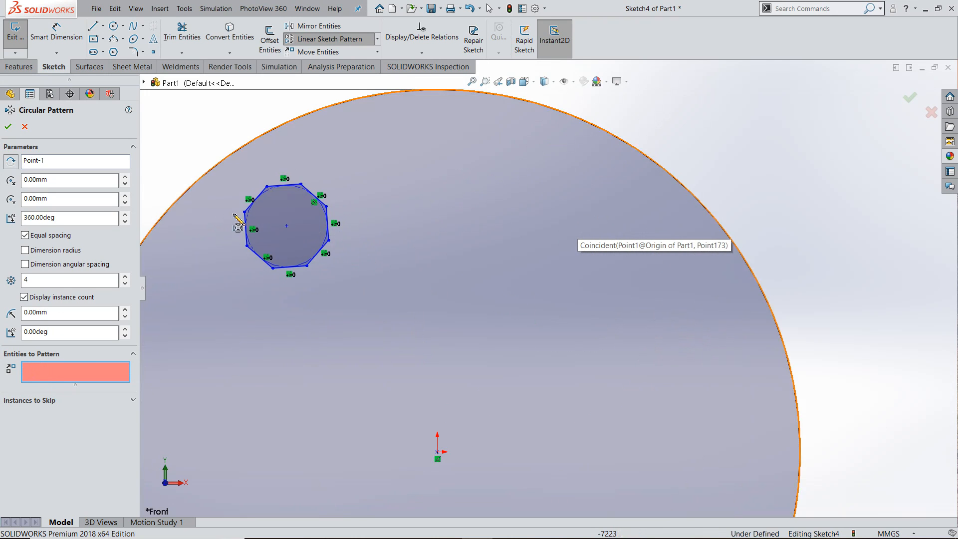
pyautogui.moveTo(233, 176); pyautogui.dragTo(349, 267)
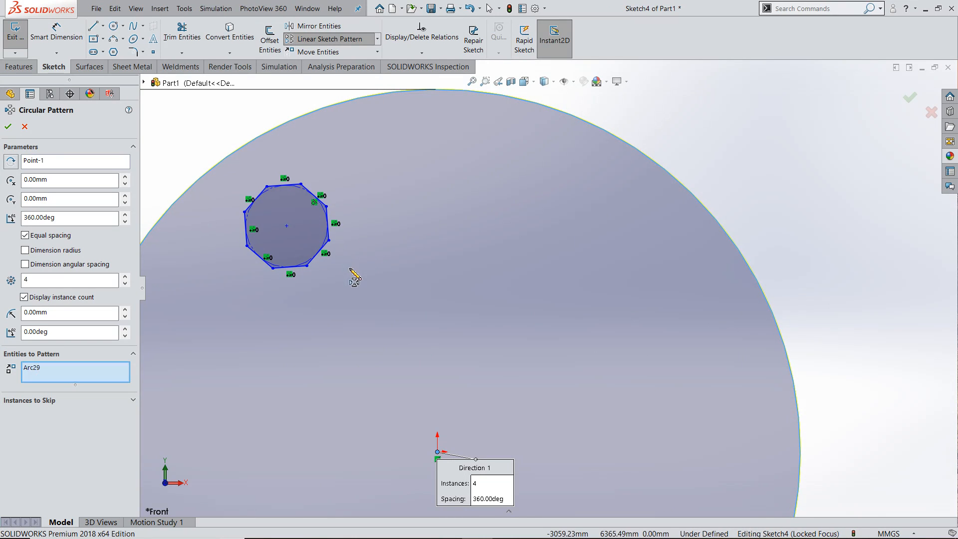
pyautogui.click(296, 189)
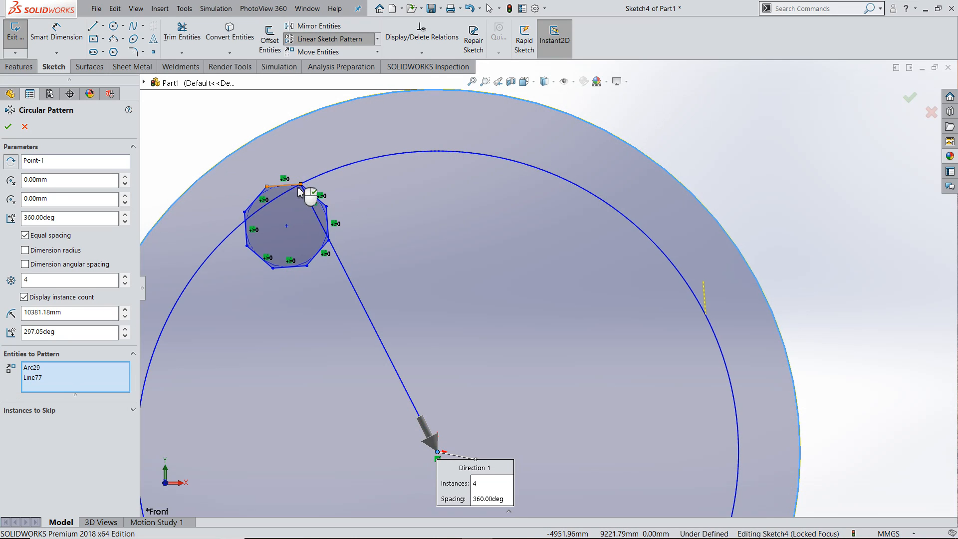
pyautogui.click(307, 188)
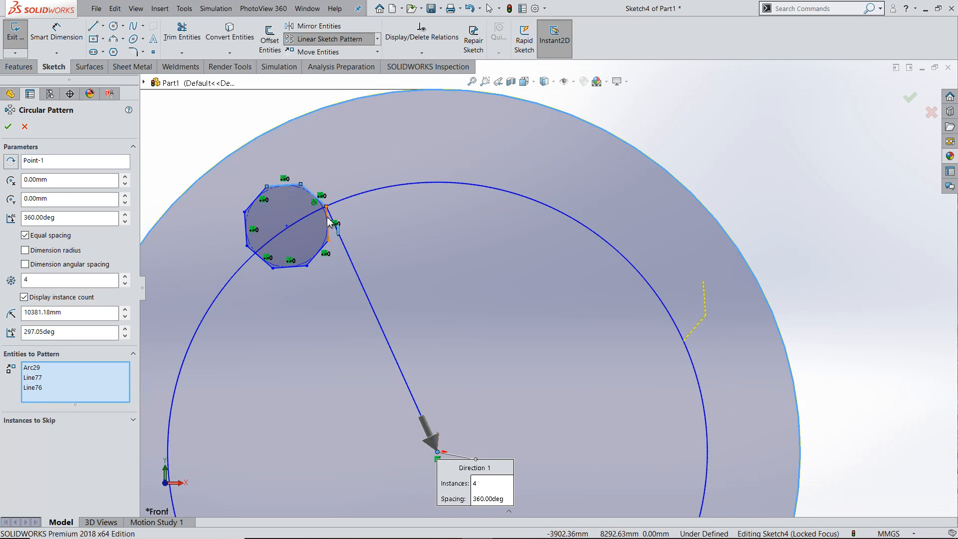
pyautogui.click(328, 217)
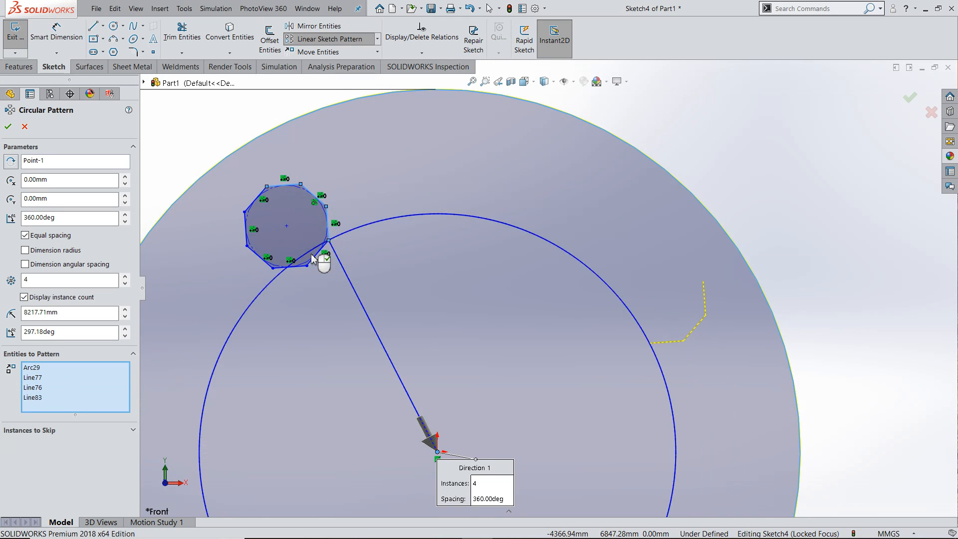
pyautogui.click(315, 260)
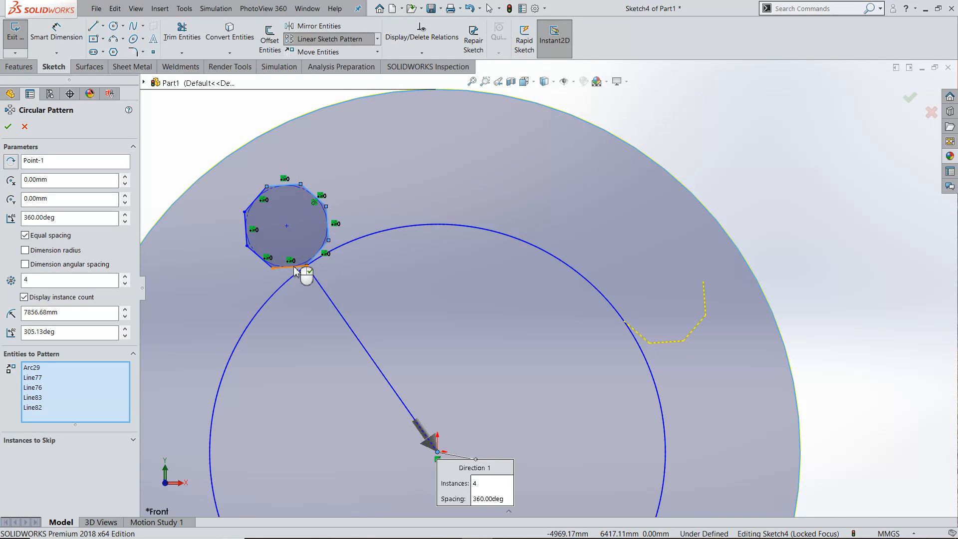
pyautogui.click(293, 266)
pyautogui.click(255, 261)
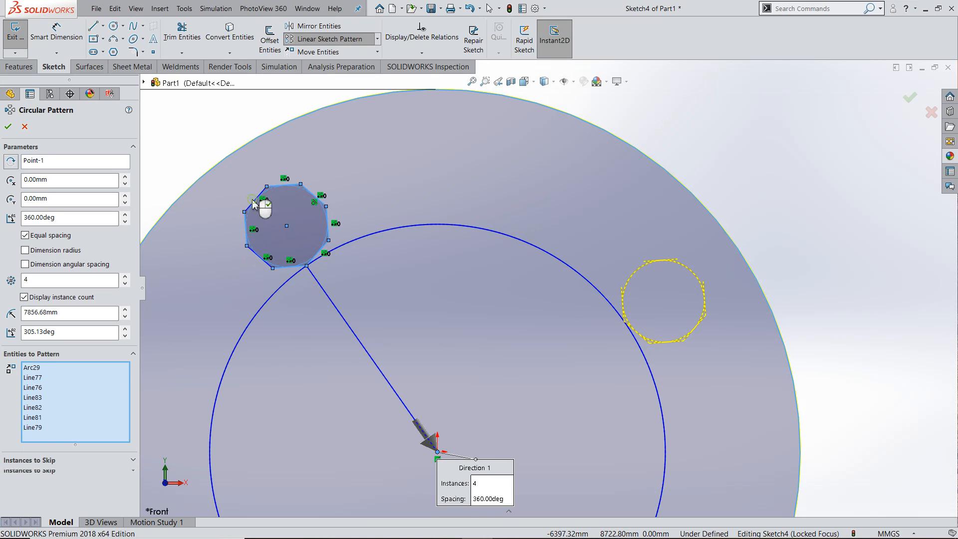
pyautogui.click(252, 199)
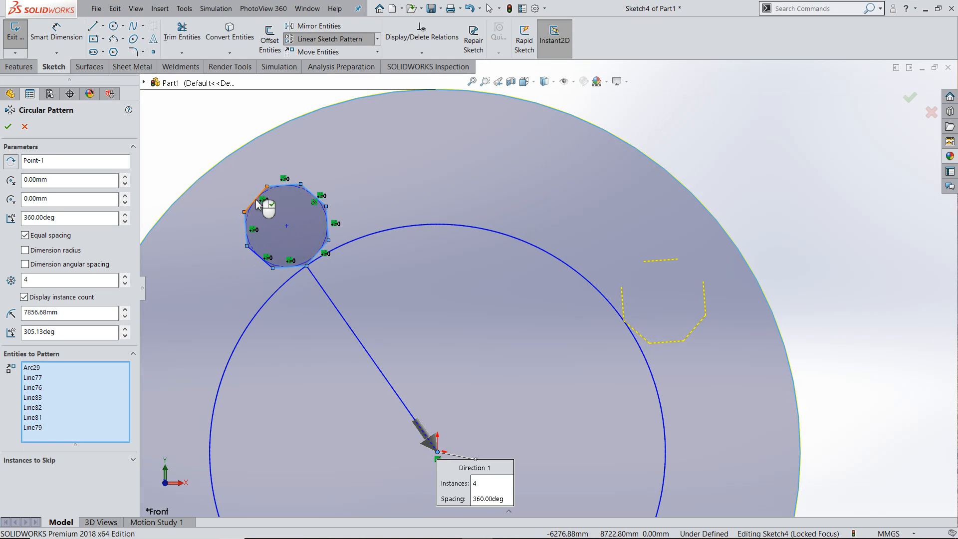
pyautogui.click(256, 200)
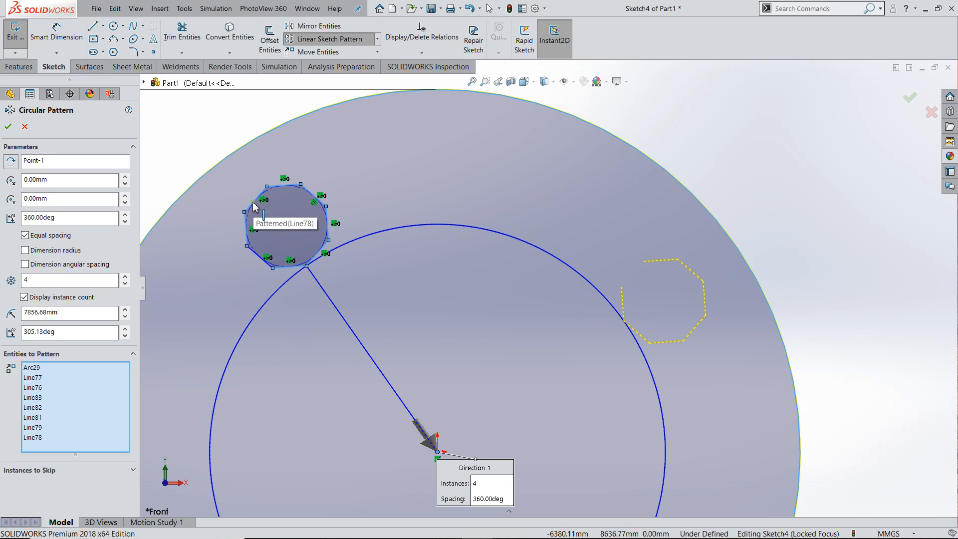
pyautogui.click(252, 201)
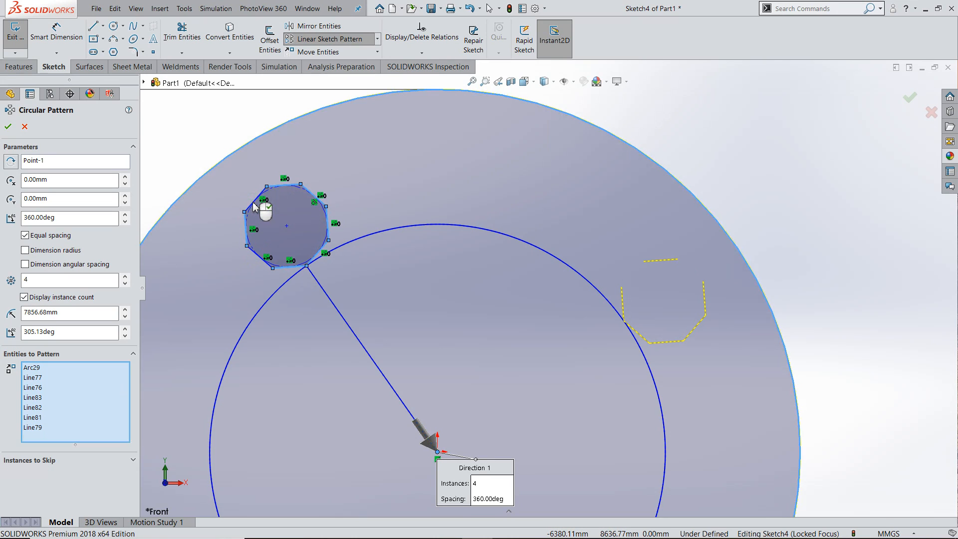
pyautogui.click(308, 192)
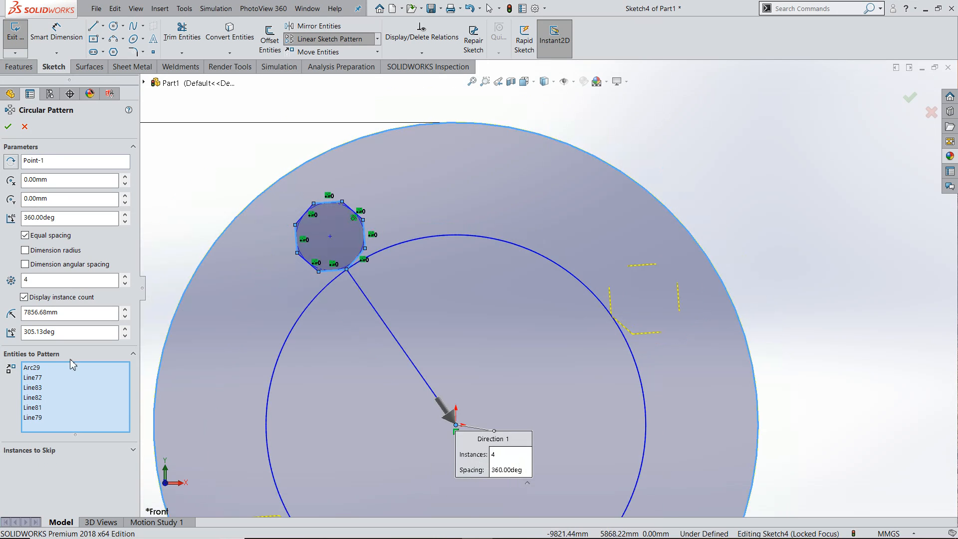
pyautogui.rightClick(50, 373)
pyautogui.click(100, 378)
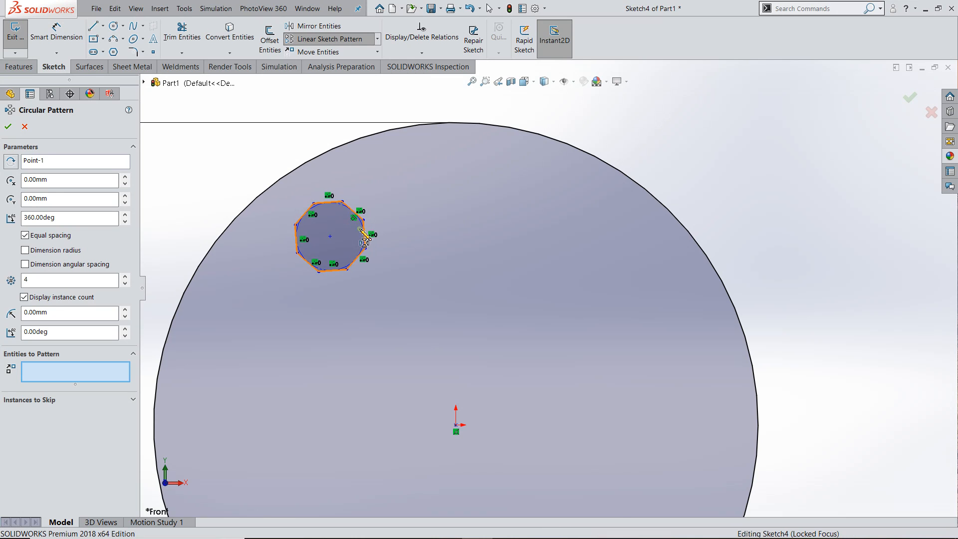
# Step: Select the whole octagon as the entities to pattern and set the number of instances to 8
pyautogui.click(365, 238)
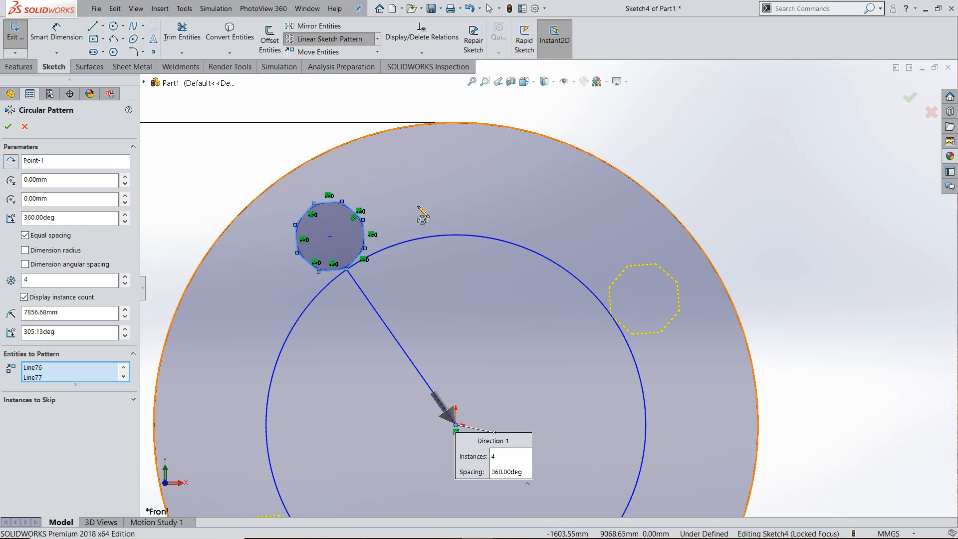
pyautogui.scroll(5, 424, 214)
pyautogui.scroll(-1, 577, 417)
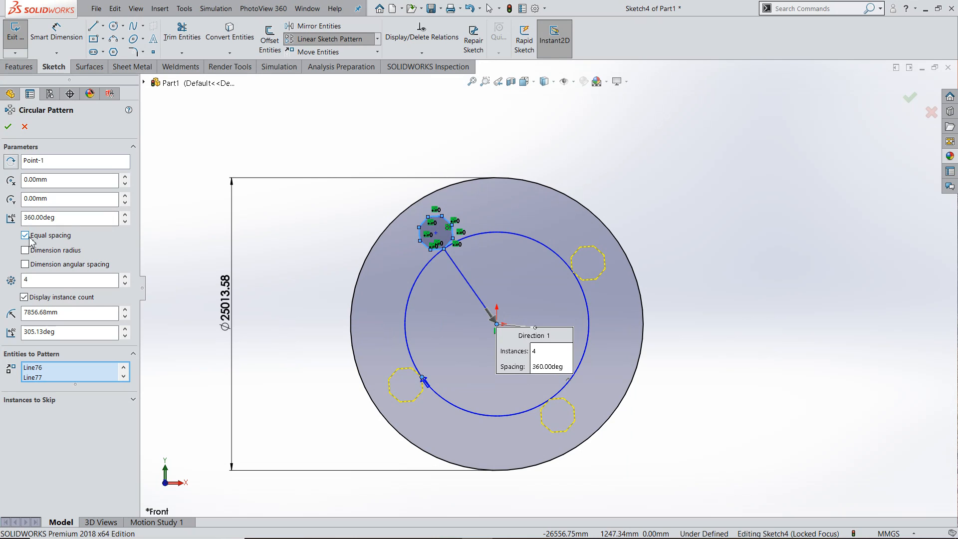
pyautogui.doubleClick(36, 280)
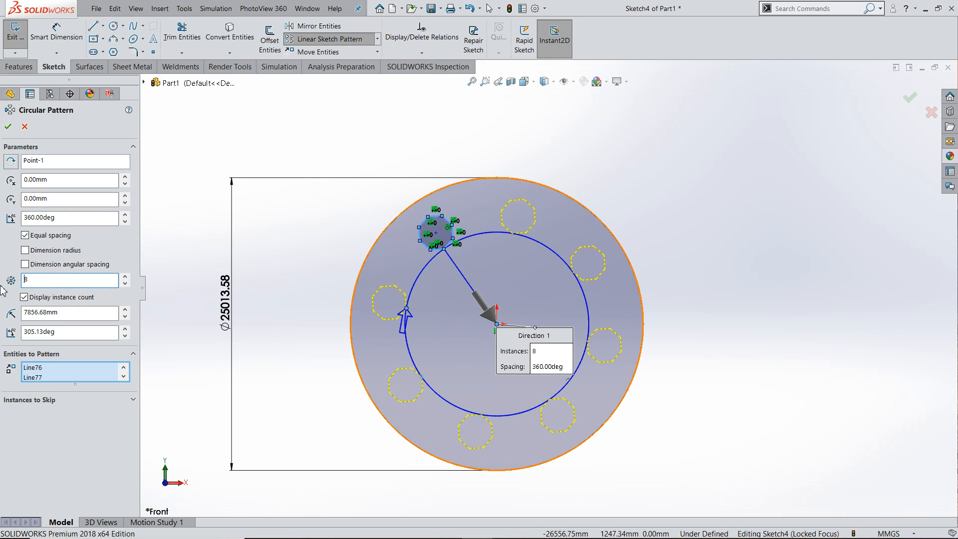
# Step: Turn off equal spacing for the circular pattern and set the angular spacing to 40 degrees
pyautogui.click(26, 235)
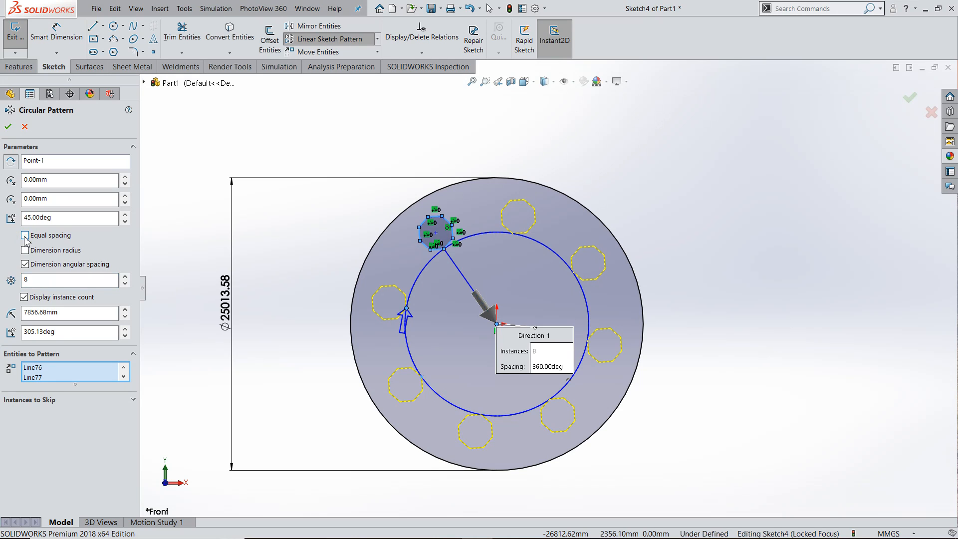
pyautogui.doubleClick(58, 220)
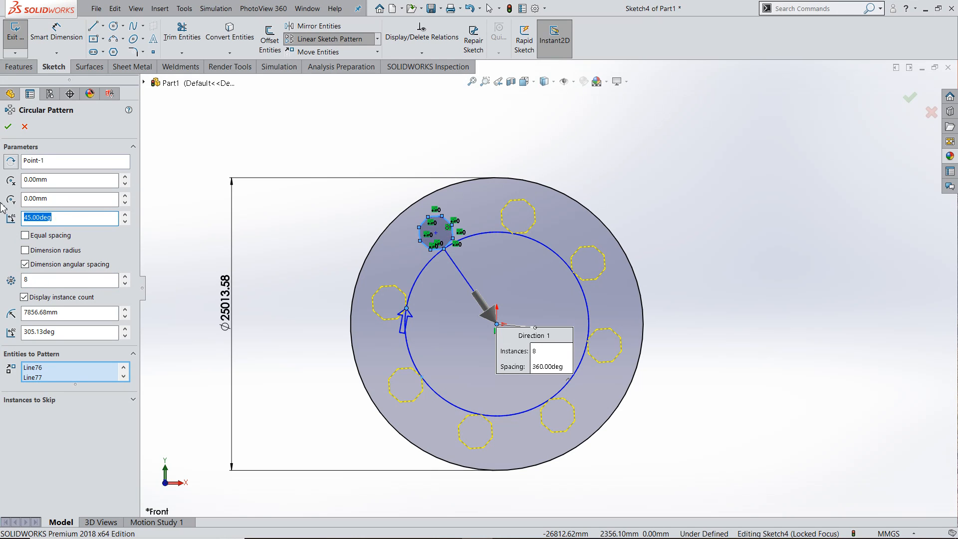
pyautogui.write('40')
pyautogui.press('Return')
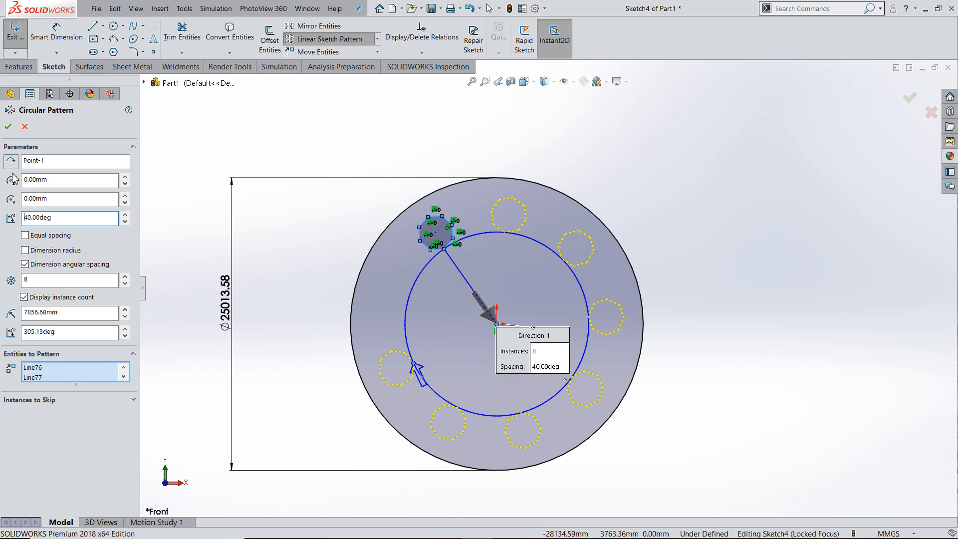
# Step: Set the circular pattern's radius to 7916.68 mm and its arc angle to 309.13 degrees
pyautogui.click(56, 403)
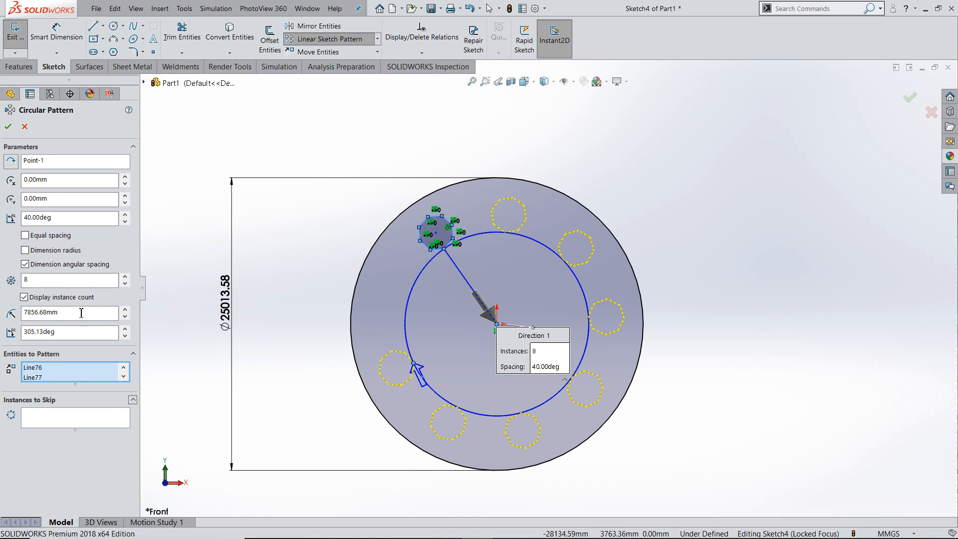
pyautogui.click(65, 315)
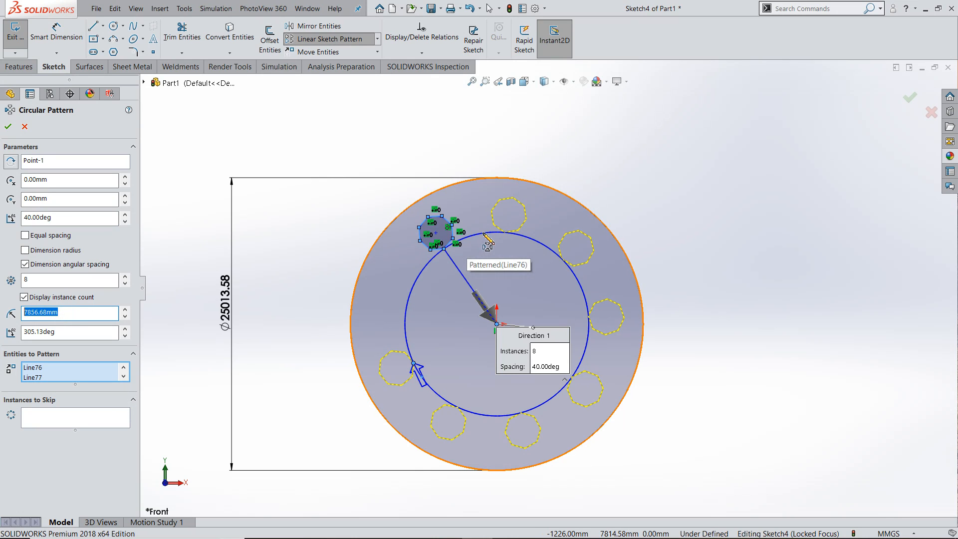
pyautogui.click(125, 313)
pyautogui.click(125, 313)
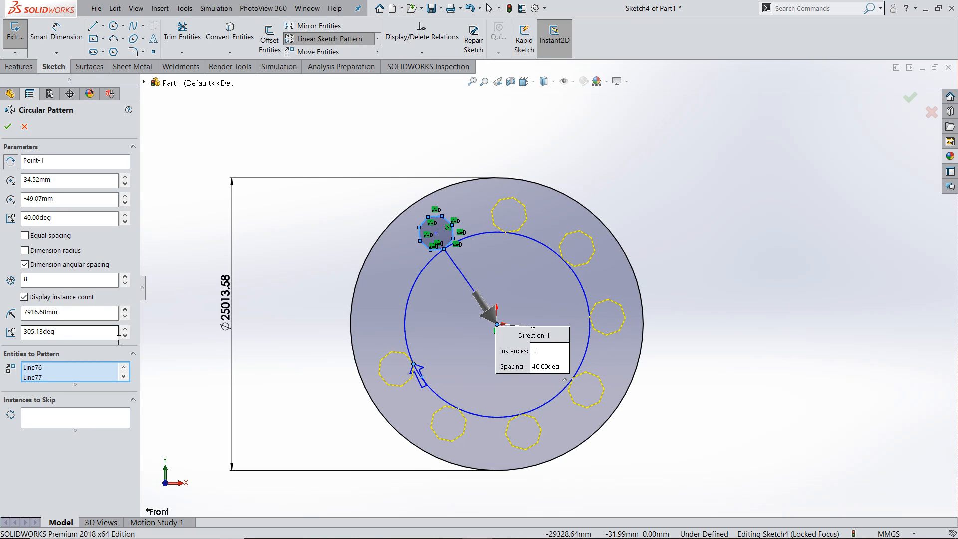
pyautogui.click(126, 332)
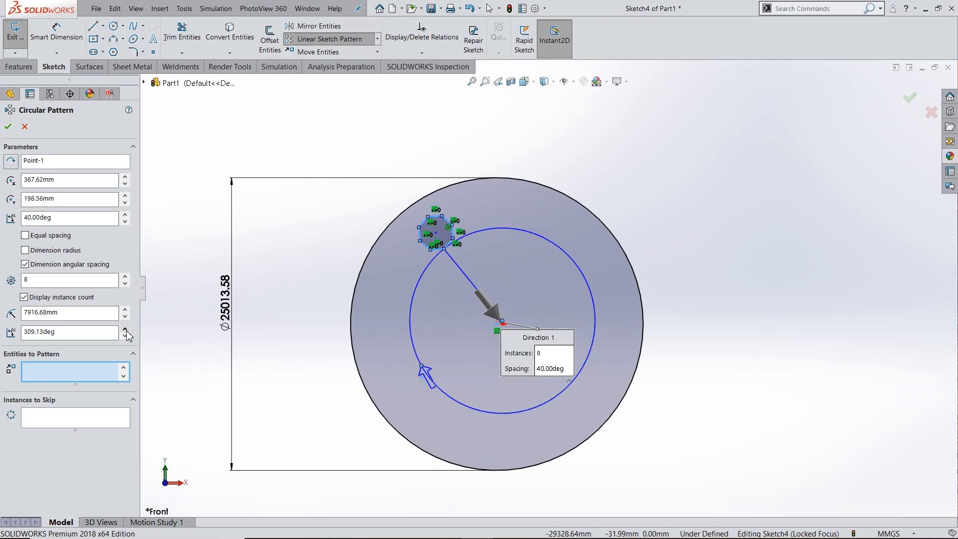
pyautogui.click(125, 330)
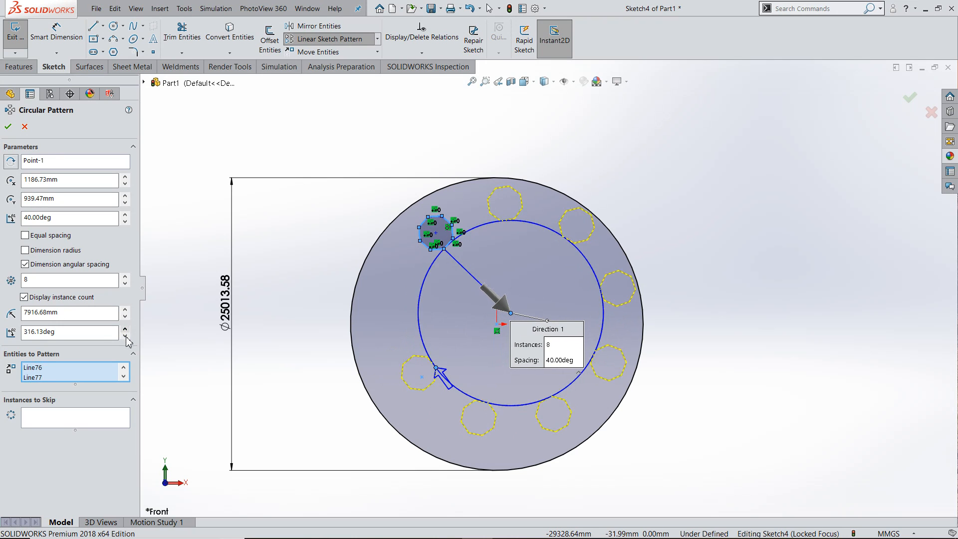
pyautogui.click(125, 336)
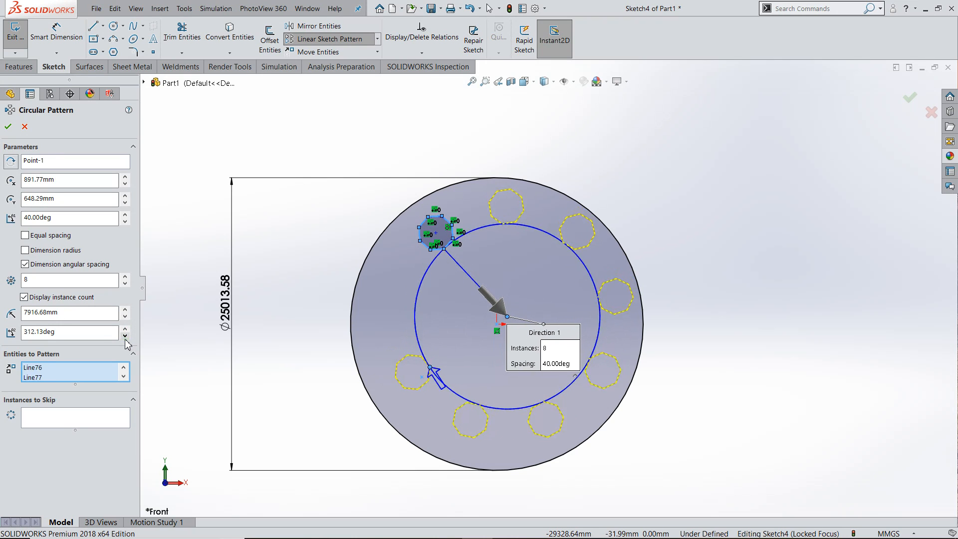
pyautogui.click(125, 335)
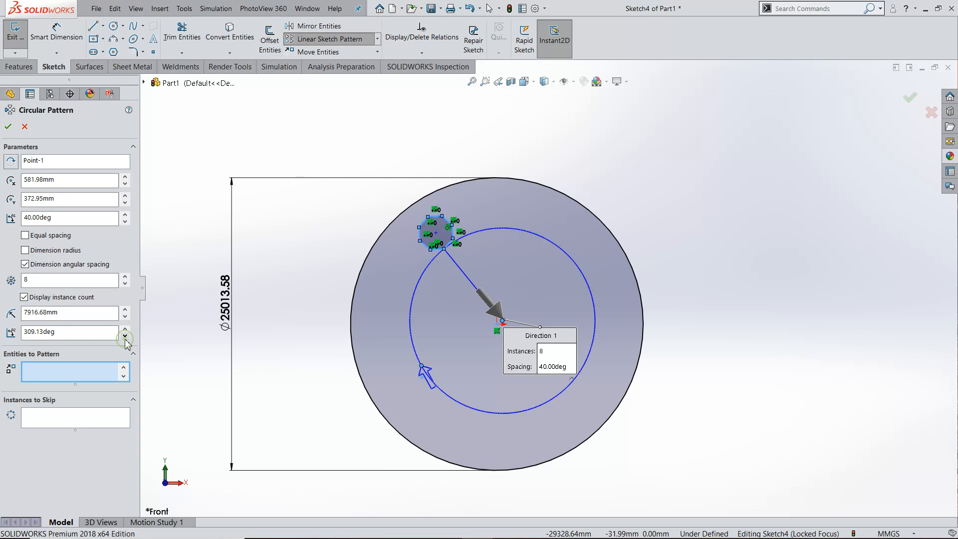
# Step: Skip instances 2 and 7 of the circular octagon pattern and complete the pattern
pyautogui.click(42, 417)
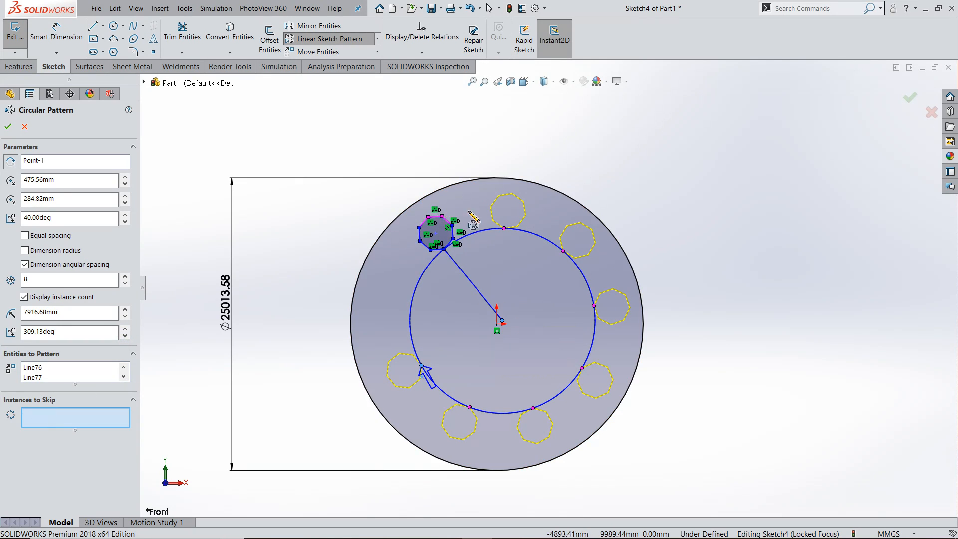
pyautogui.click(503, 228)
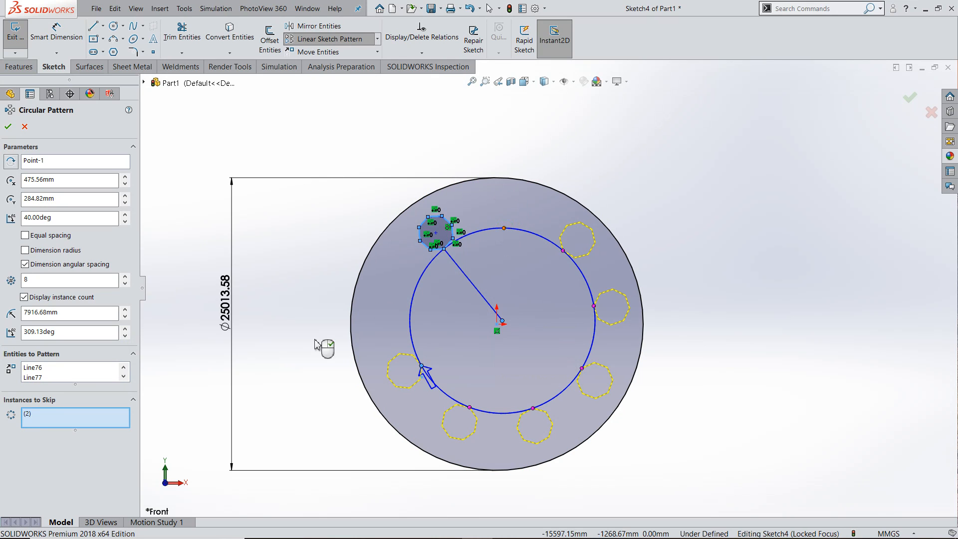
pyautogui.click(470, 408)
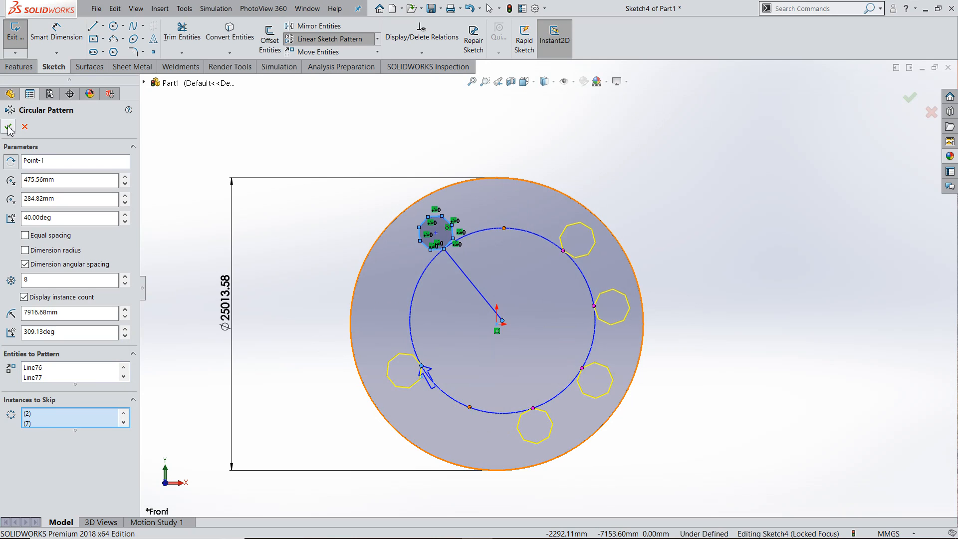
pyautogui.press('Return')
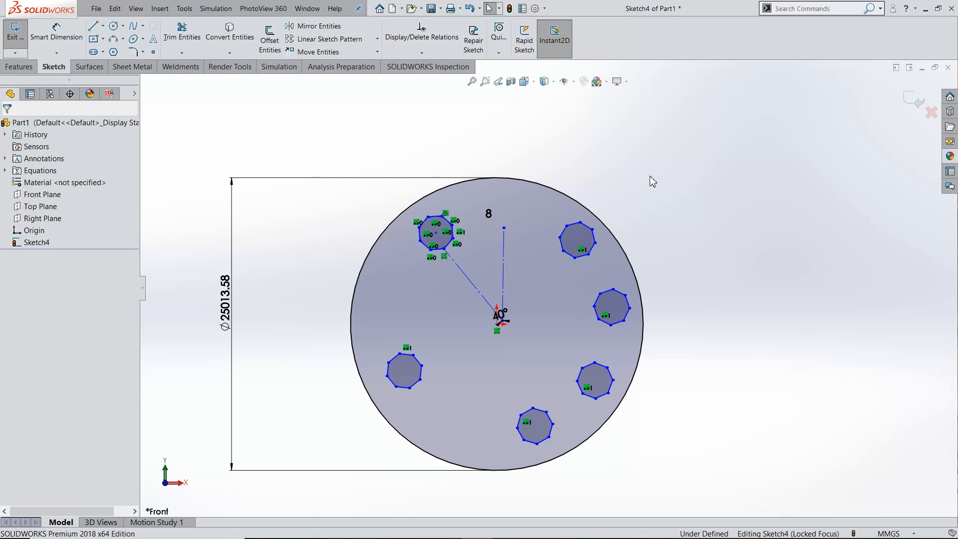
# Step: Delete the large circle, its dimension and all the patterned octagons from the sketch
pyautogui.press('z')
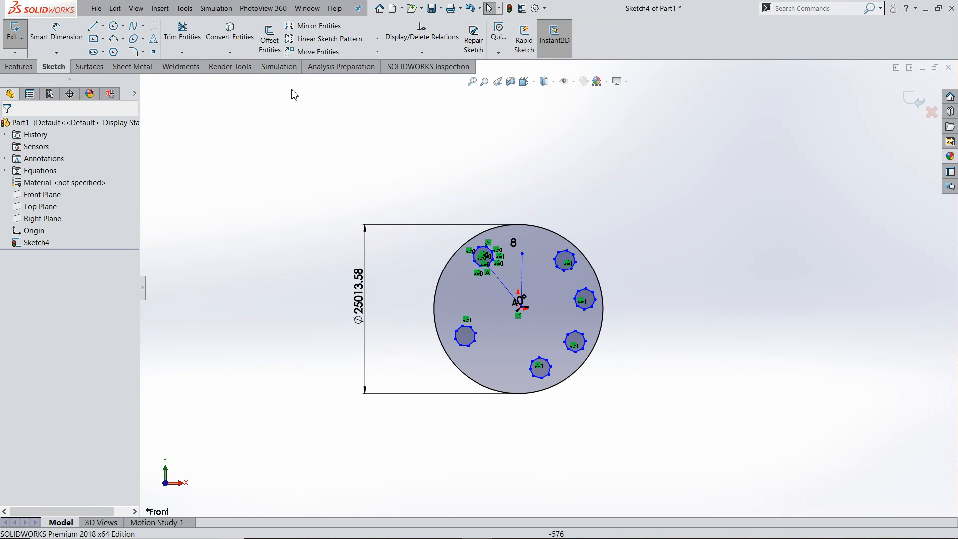
pyautogui.click(377, 38)
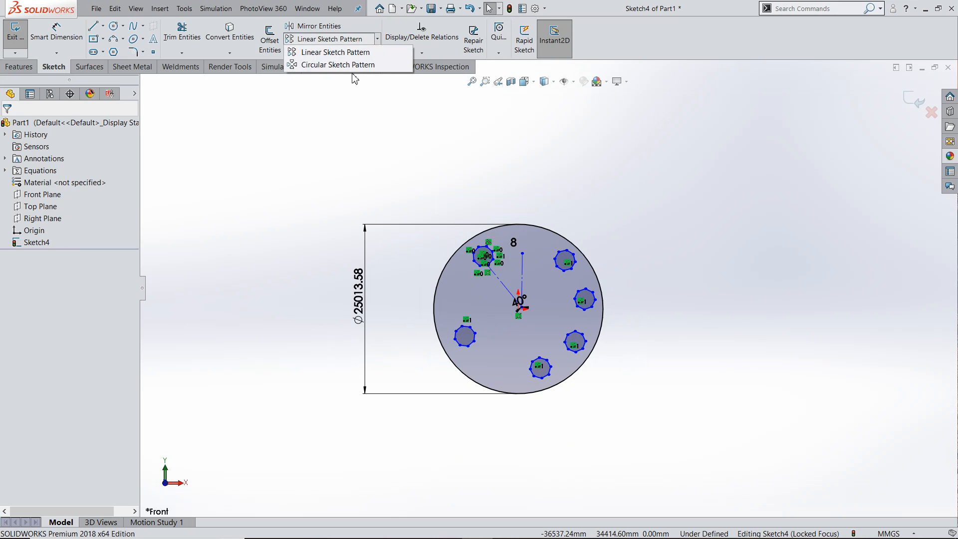
pyautogui.click(324, 155)
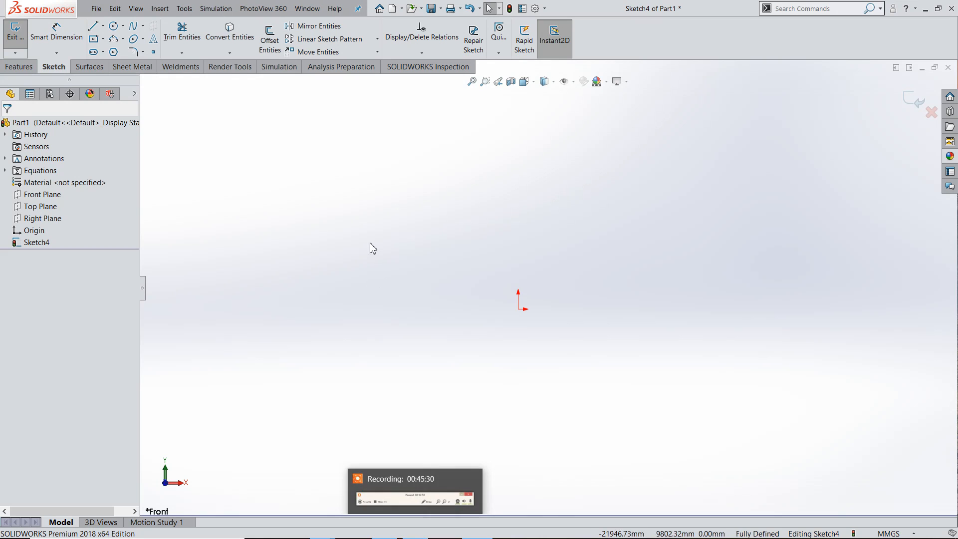
# Step: Sketch a center rectangle about 9727 mm wide and 4864 mm high, up and to the left of the origin
pyautogui.click(93, 38)
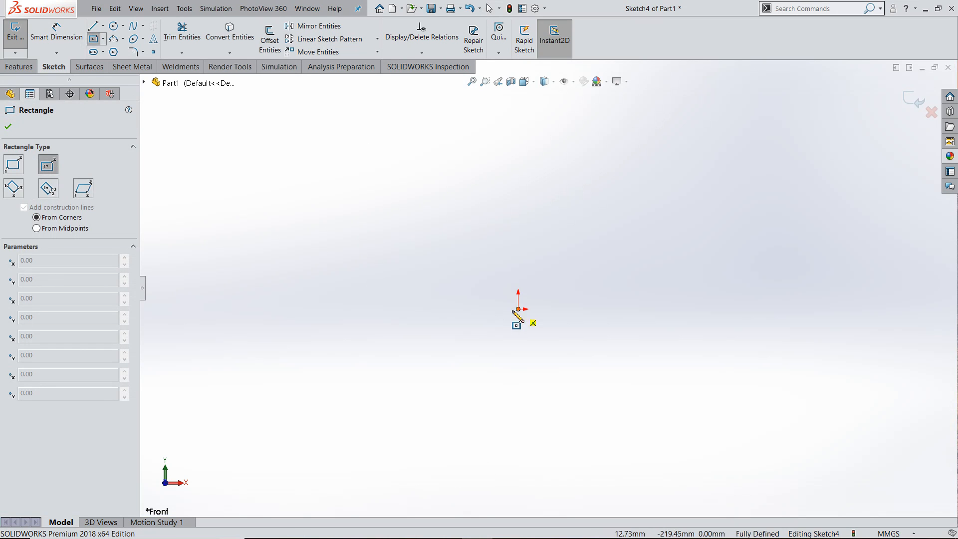
pyautogui.click(402, 215)
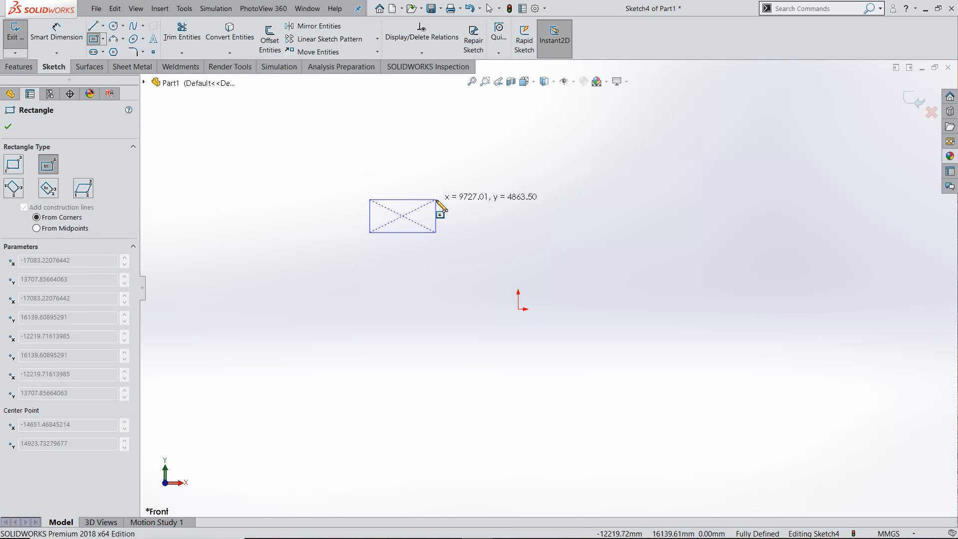
pyautogui.click(436, 199)
pyautogui.press('Escape')
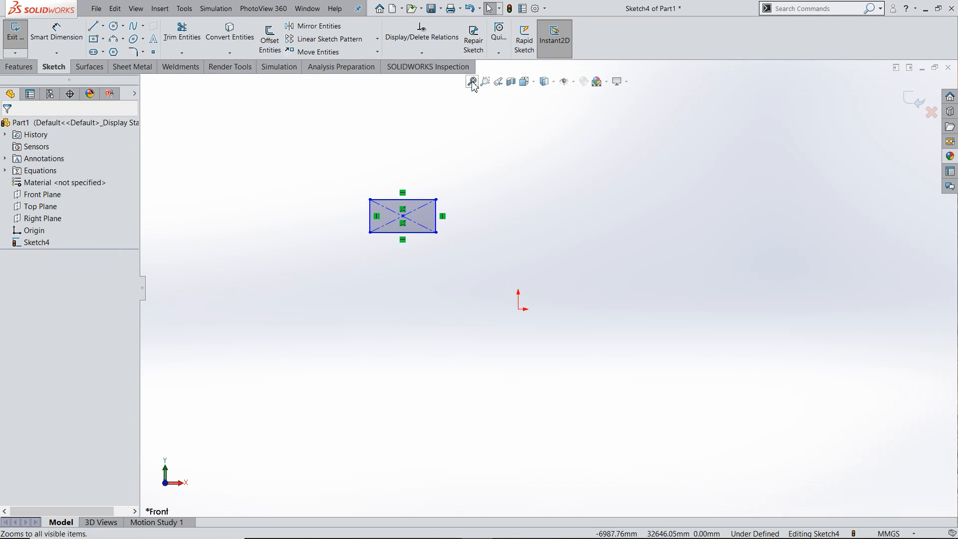
# Step: Move the whole rectangle with From/To, using its upper-right corner as the start point, to a spot well above and right of the origin
pyautogui.click(472, 81)
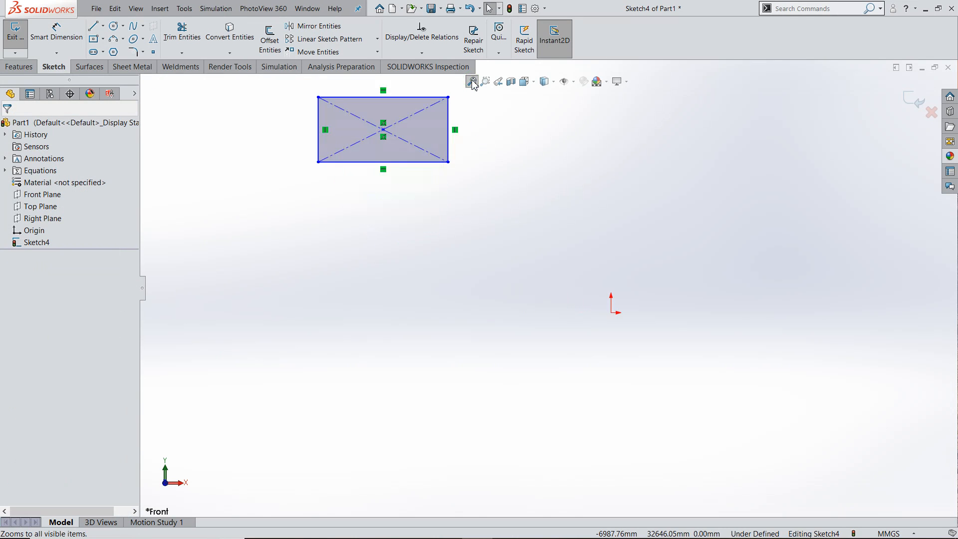
pyautogui.scroll(3, 502, 366)
pyautogui.scroll(-3, 543, 175)
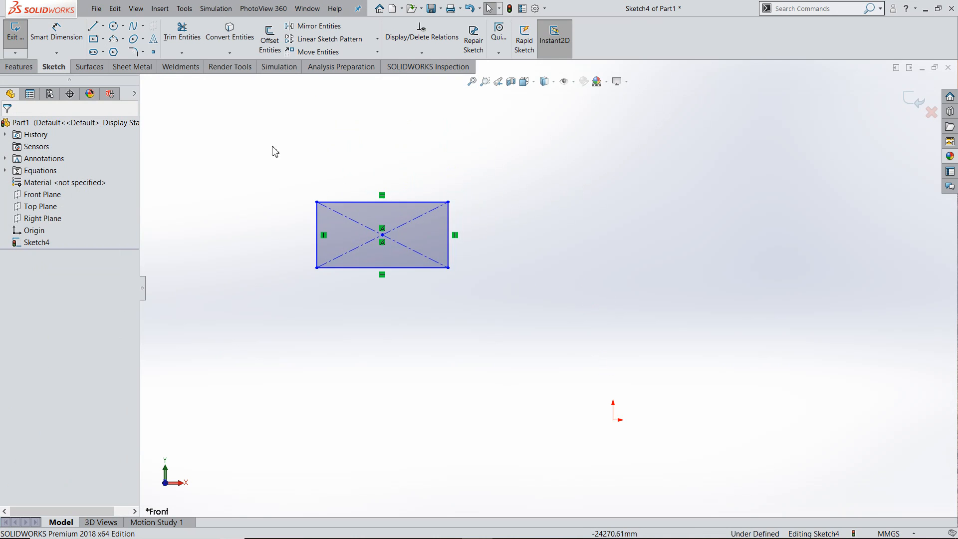
pyautogui.scroll(-3, 439, 227)
pyautogui.scroll(9, 439, 227)
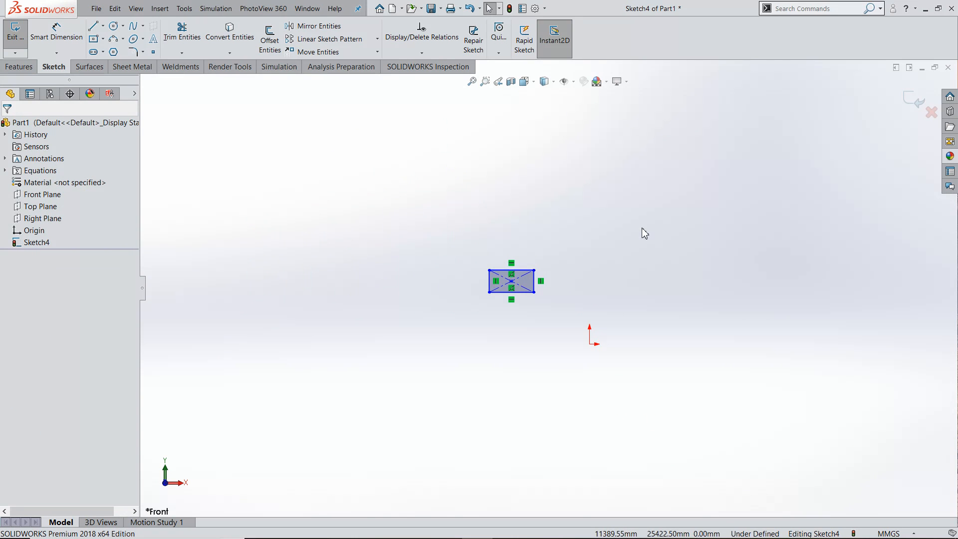
pyautogui.scroll(2, 599, 257)
pyautogui.scroll(-5, 598, 256)
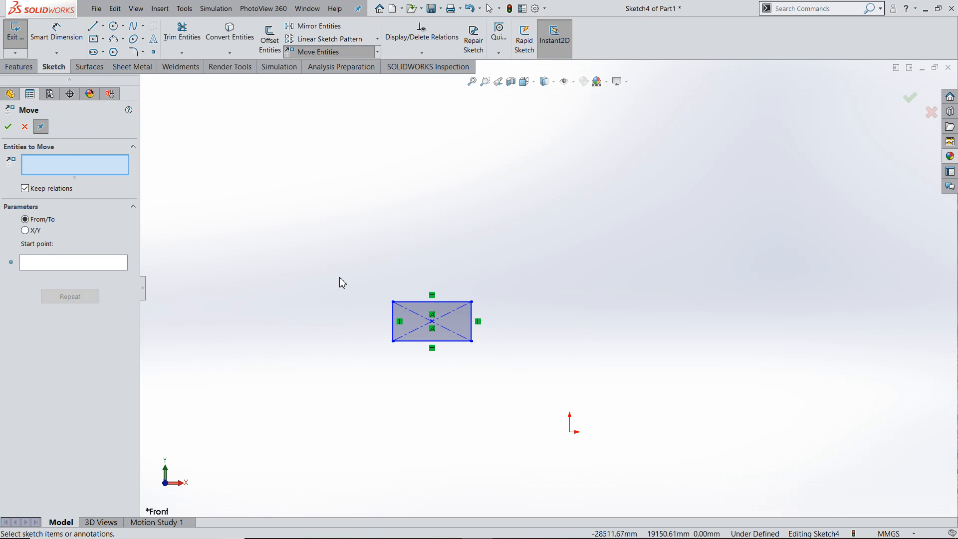
pyautogui.moveTo(339, 277)
pyautogui.mouseDown()
pyautogui.moveTo(483, 353)
pyautogui.moveTo(502, 376)
pyautogui.mouseUp()
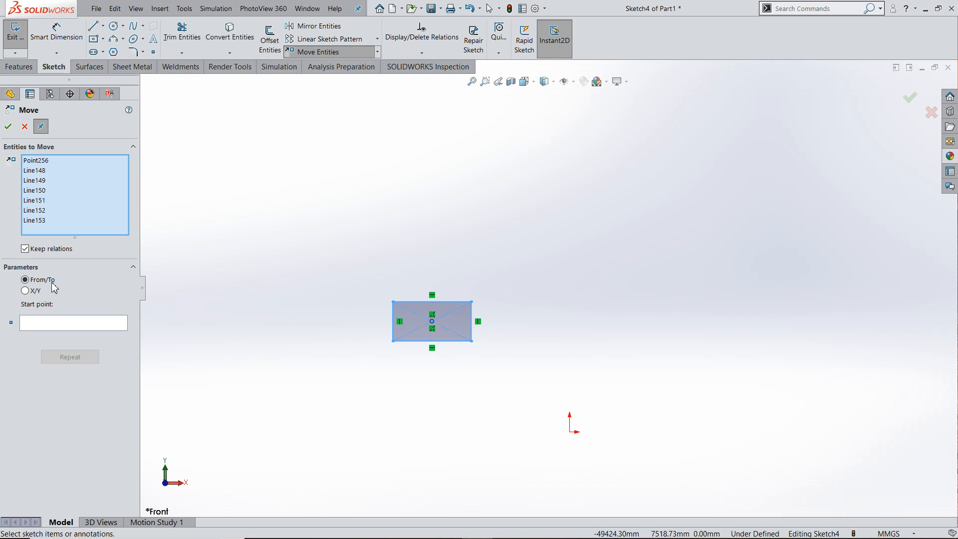
pyautogui.click(61, 325)
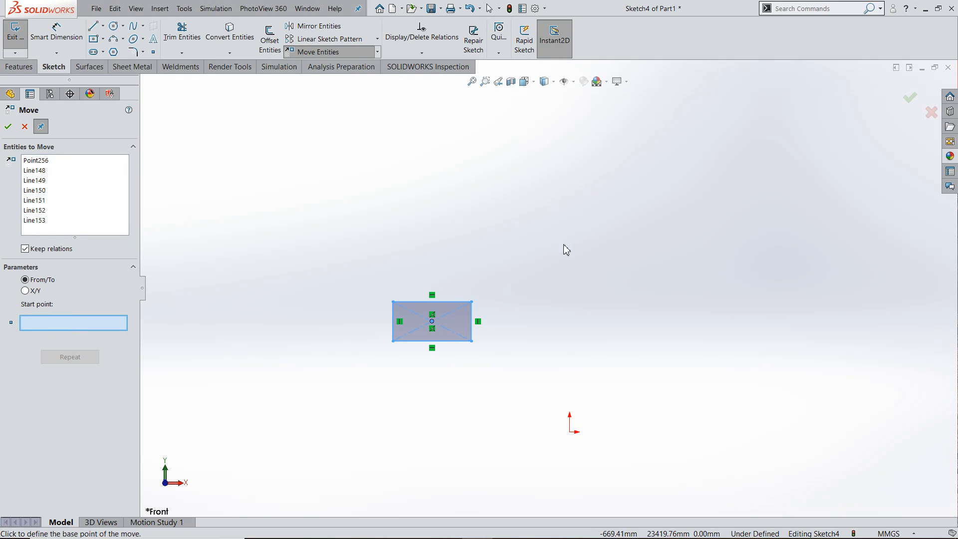
pyautogui.click(472, 302)
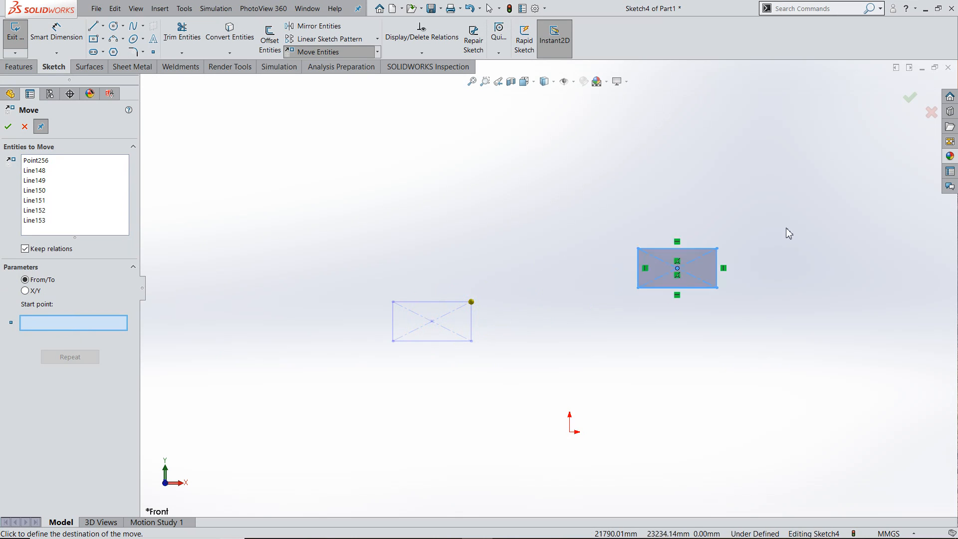
pyautogui.click(764, 156)
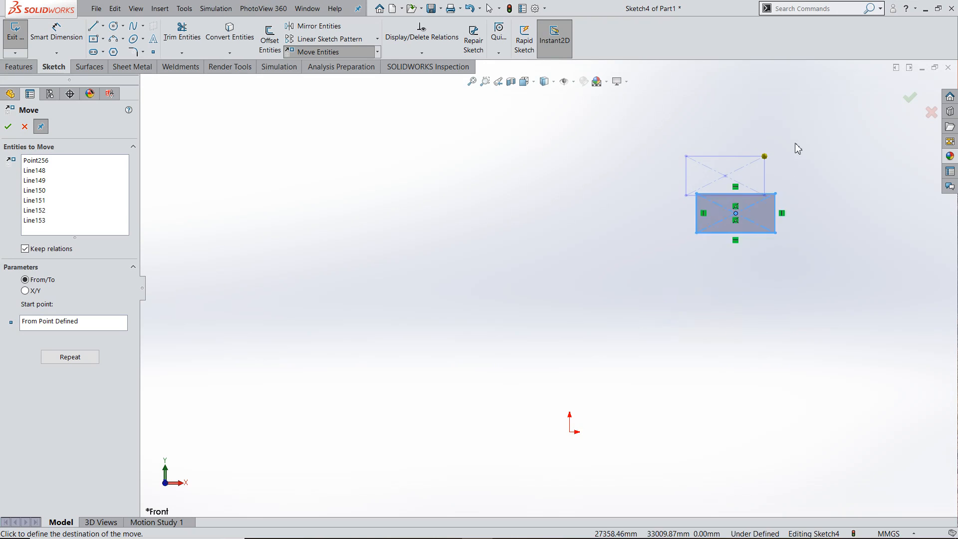
pyautogui.click(672, 384)
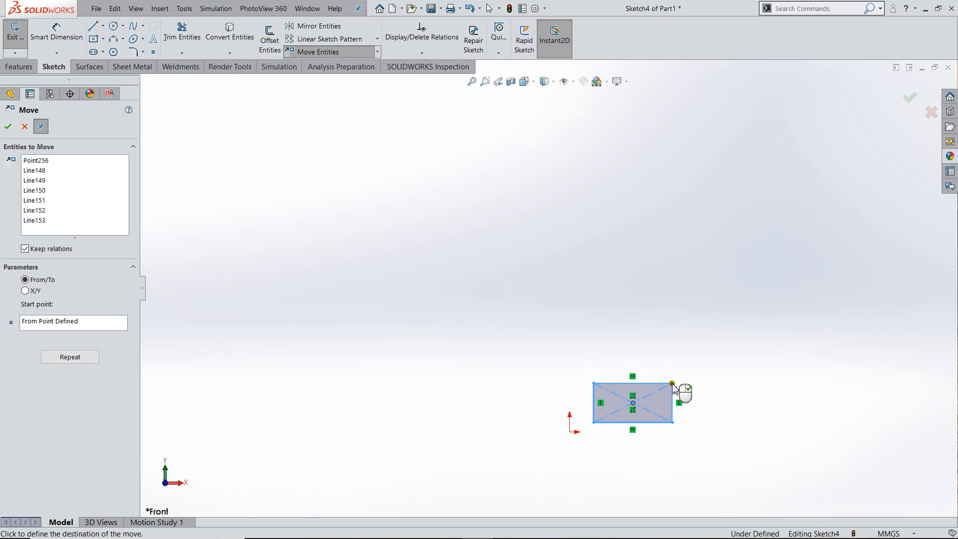
pyautogui.click(683, 194)
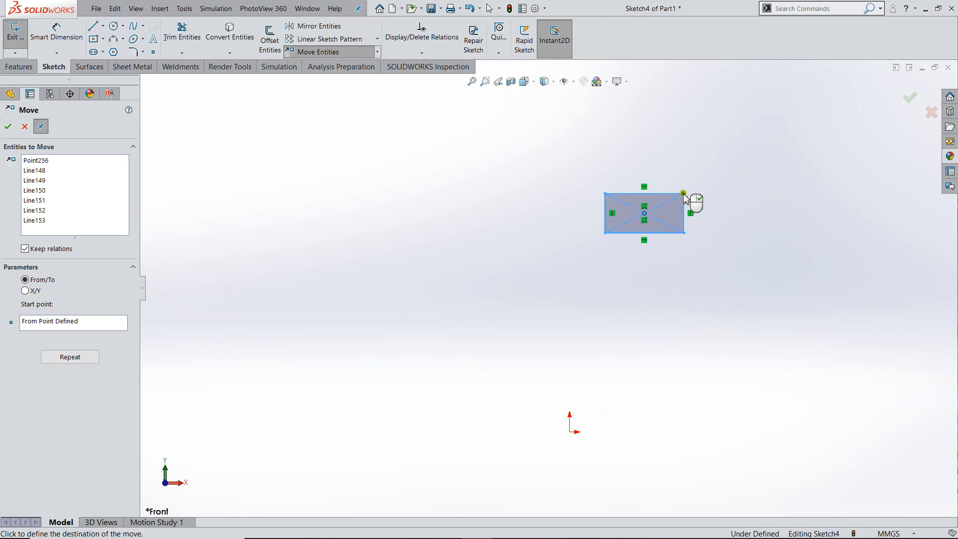
pyautogui.click(761, 148)
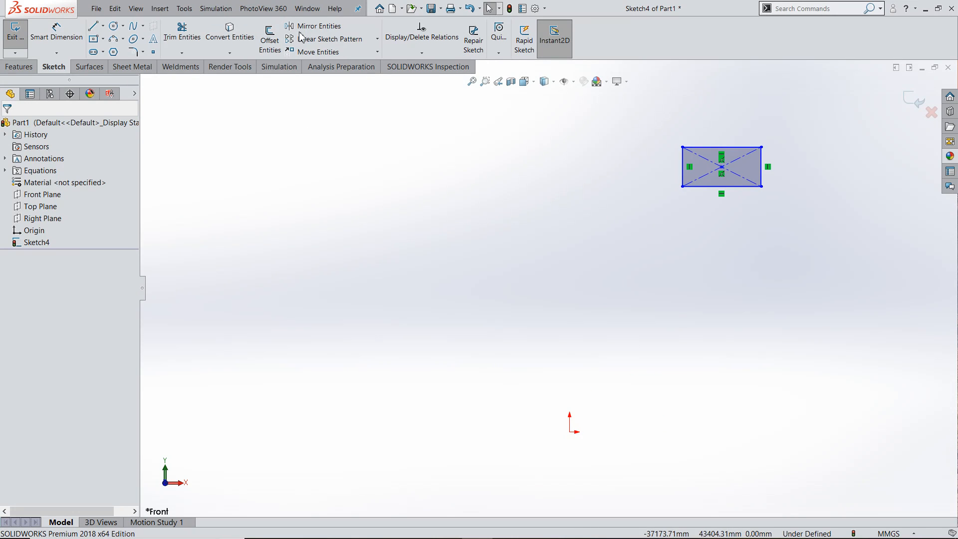
# Step: Move the whole rectangle again by X/Y offset, with Delta X 2000 mm and Delta Y -5000 mm
pyautogui.click(355, 51)
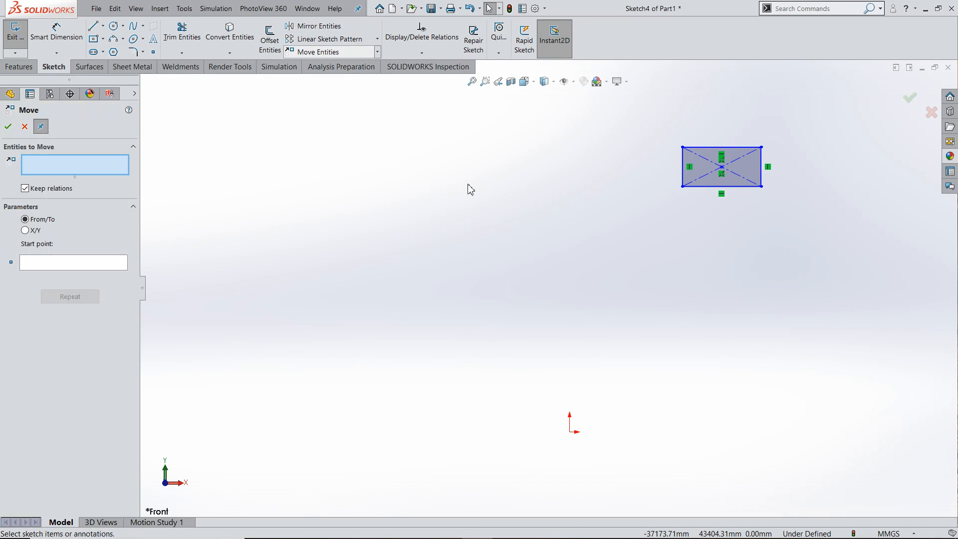
pyautogui.moveTo(654, 124); pyautogui.dragTo(808, 213)
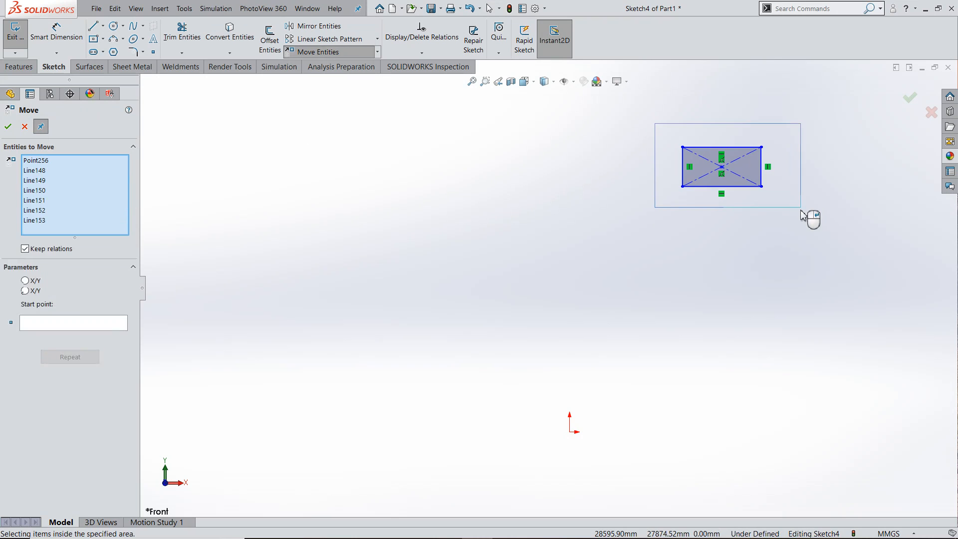
pyautogui.click(25, 290)
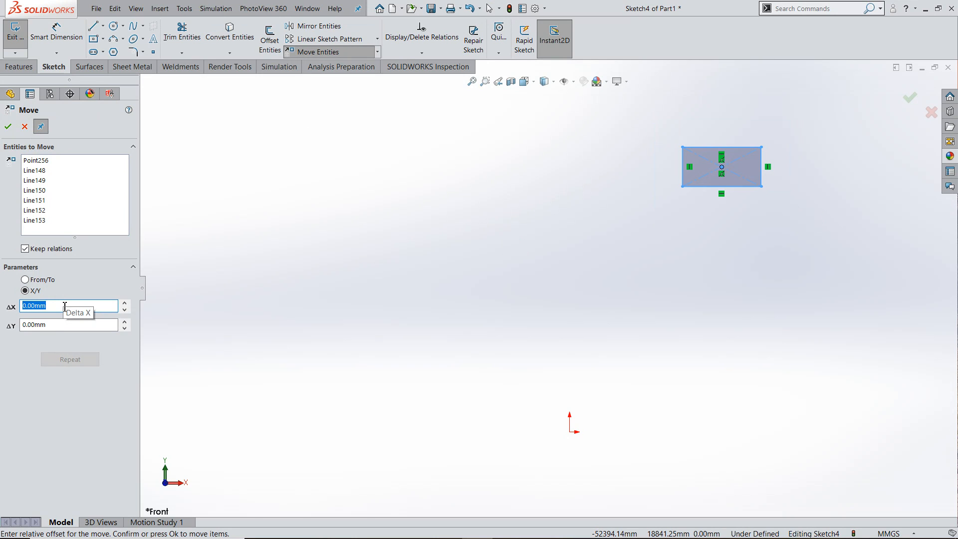
pyautogui.write('2000')
pyautogui.click(65, 323)
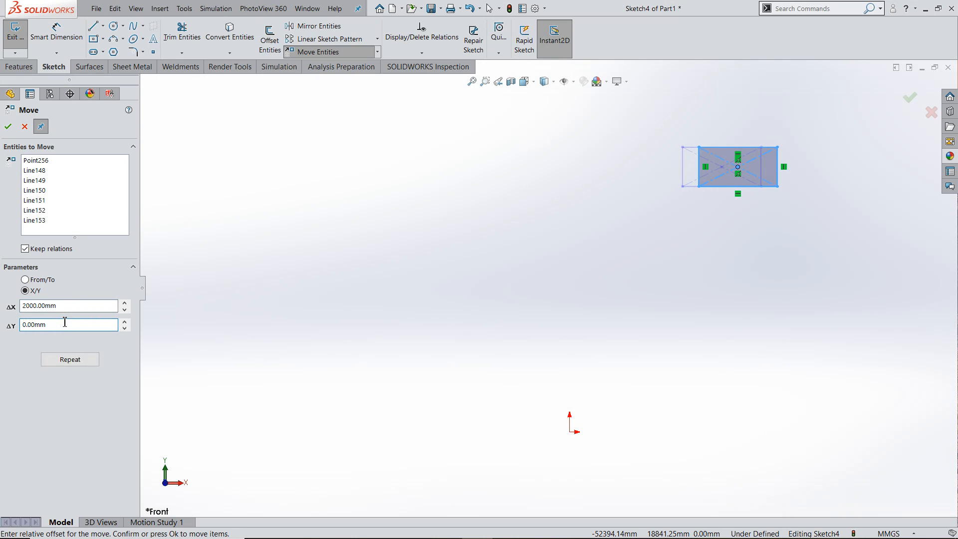
pyautogui.doubleClick(64, 322)
pyautogui.write('5')
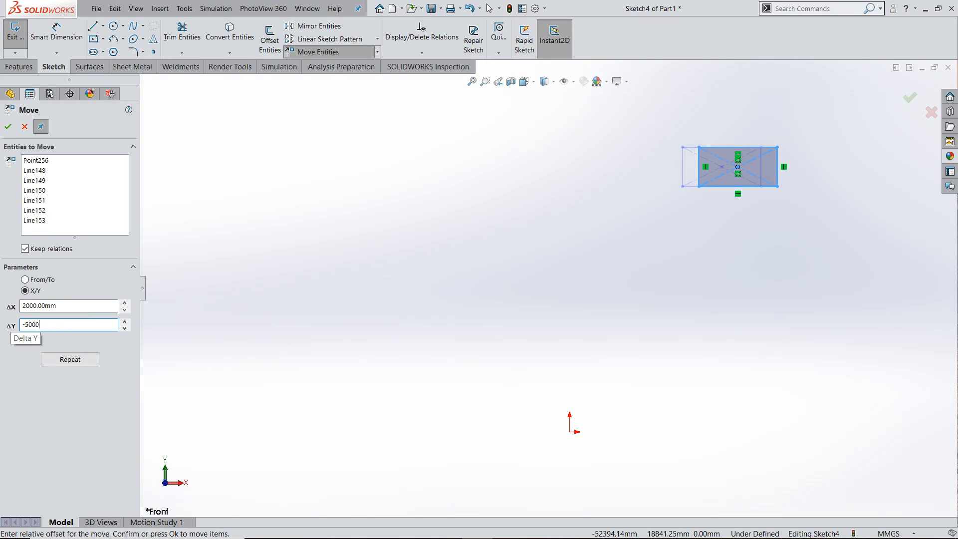
pyautogui.write('000')
pyautogui.press('Return')
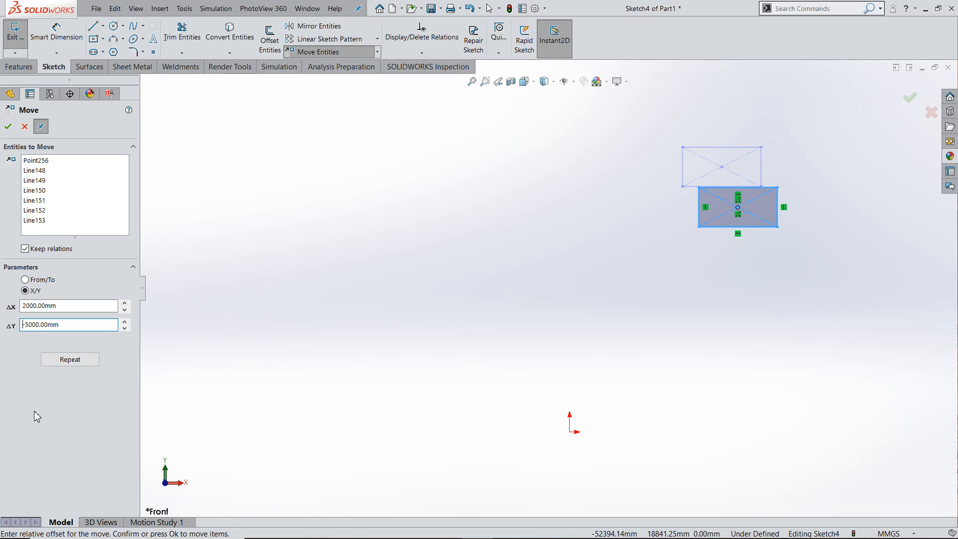
# Step: Repeat the same X/Y offset three more times, to 8000 mm and -20000 mm in total, and complete the move
pyautogui.click(70, 359)
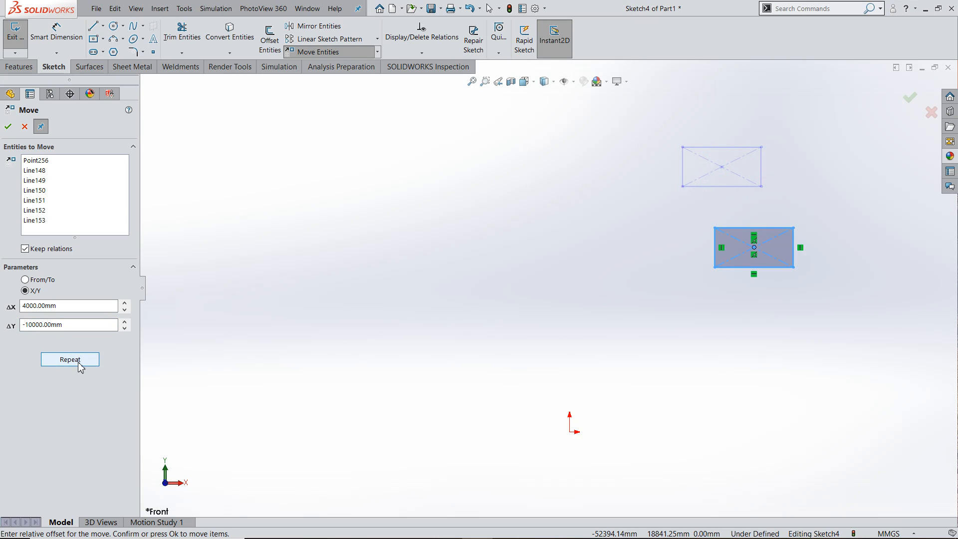
pyautogui.click(78, 364)
pyautogui.click(78, 364)
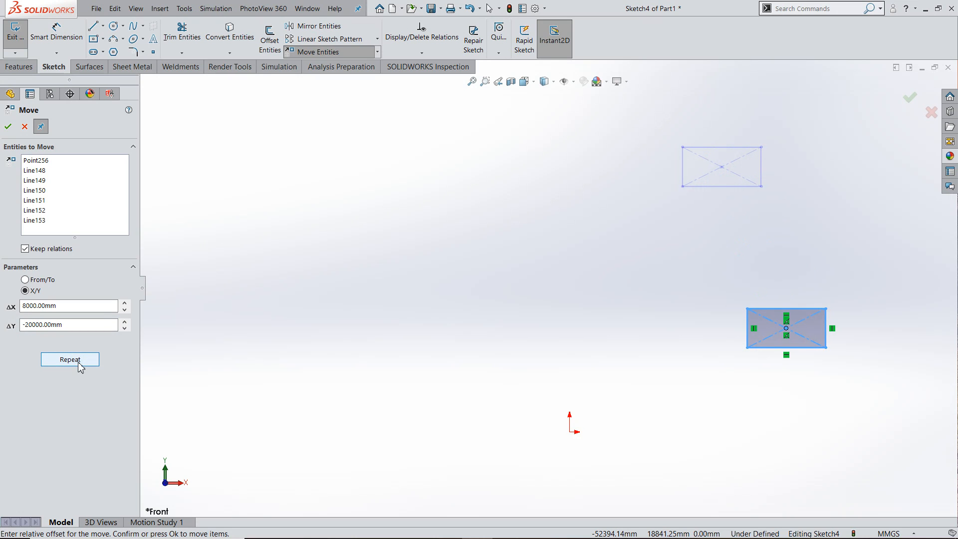
pyautogui.click(8, 126)
pyautogui.scroll(1, 464, 373)
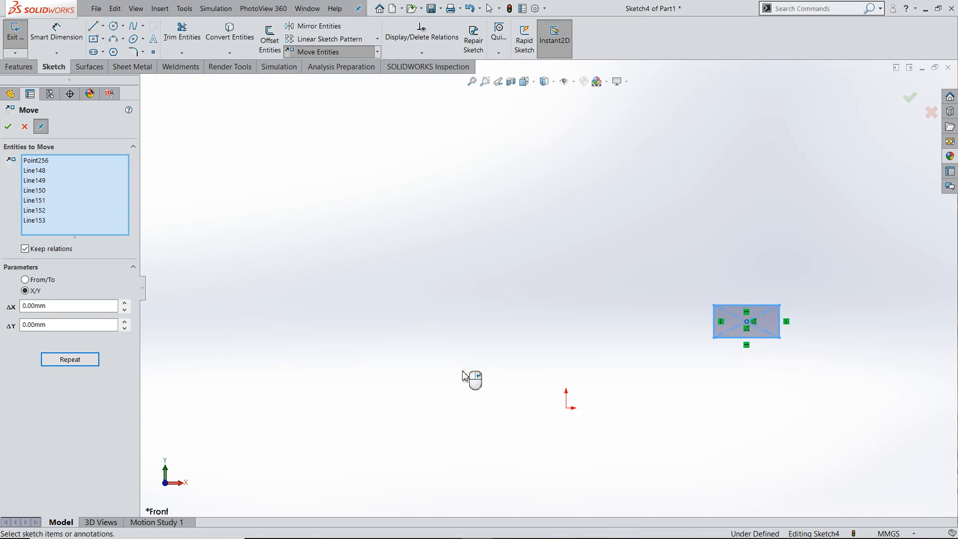
pyautogui.click(8, 126)
# Step: Set up a From/To copy of the whole rectangle with its upper-right corner as the start point
pyautogui.scroll(-2, 858, 328)
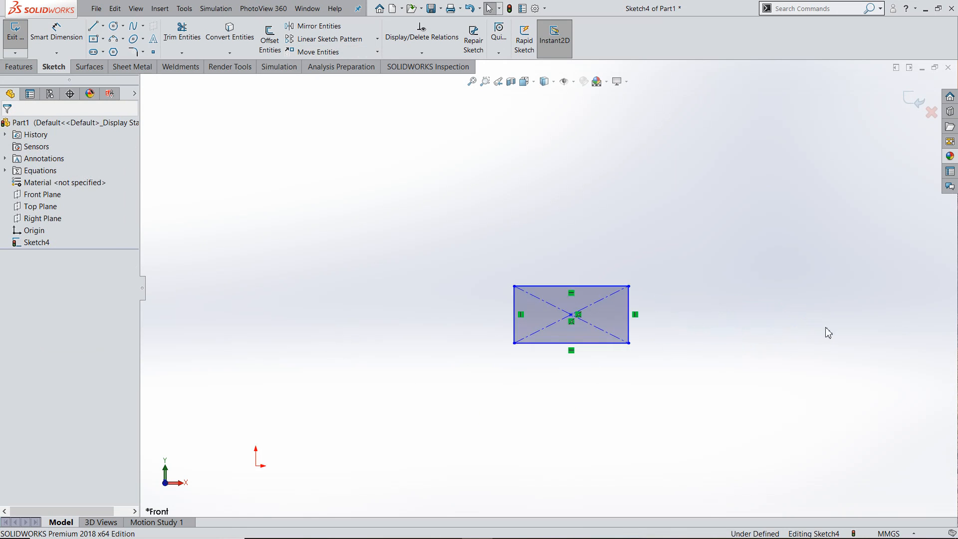
pyautogui.click(378, 53)
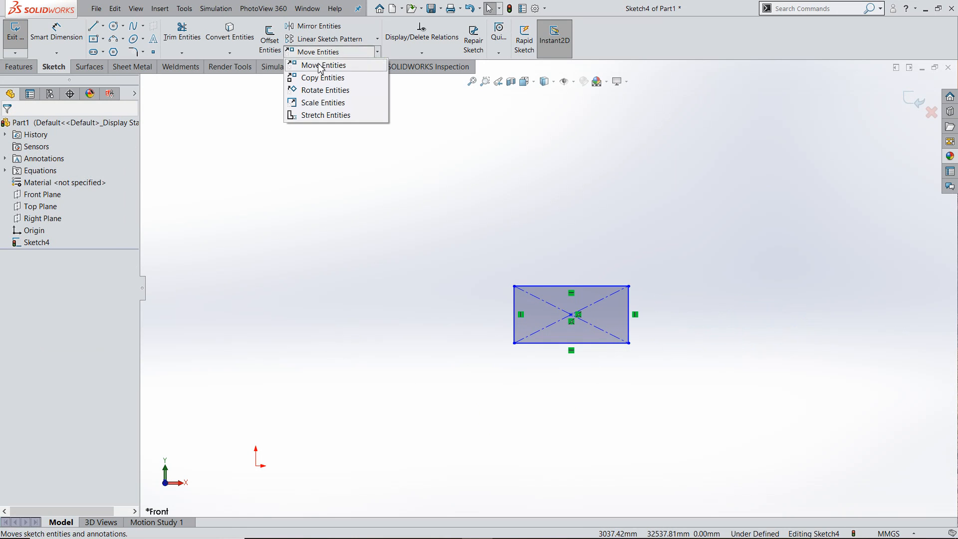
pyautogui.click(322, 80)
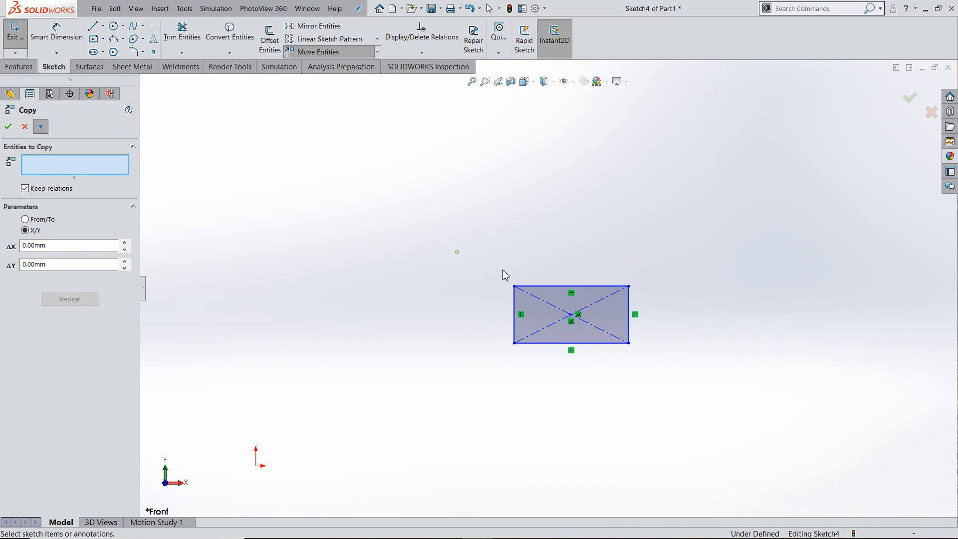
pyautogui.moveTo(456, 251); pyautogui.dragTo(661, 387)
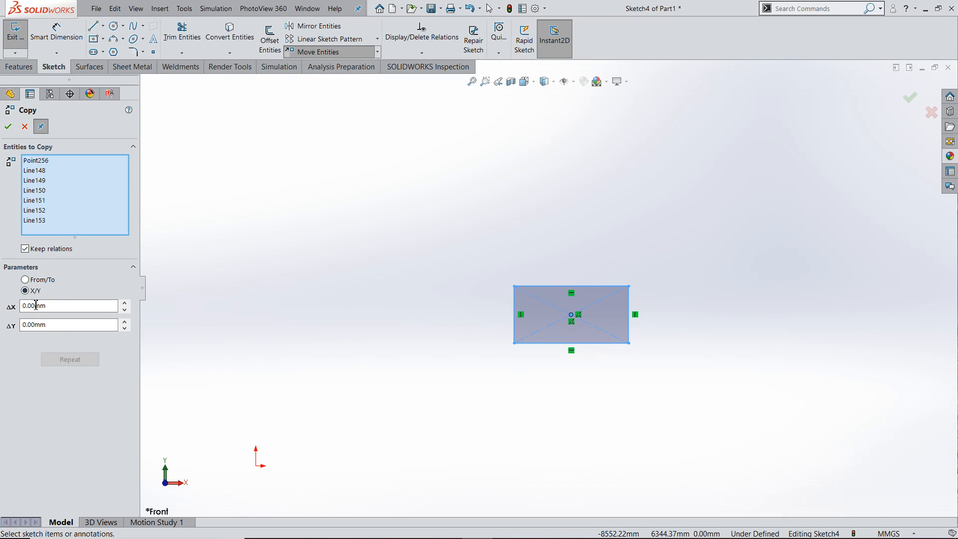
pyautogui.click(25, 279)
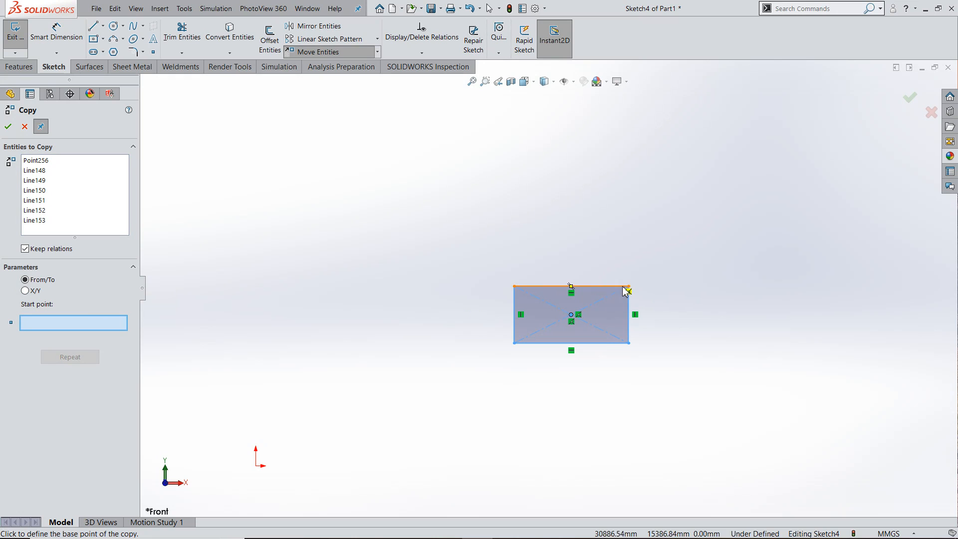
pyautogui.click(628, 286)
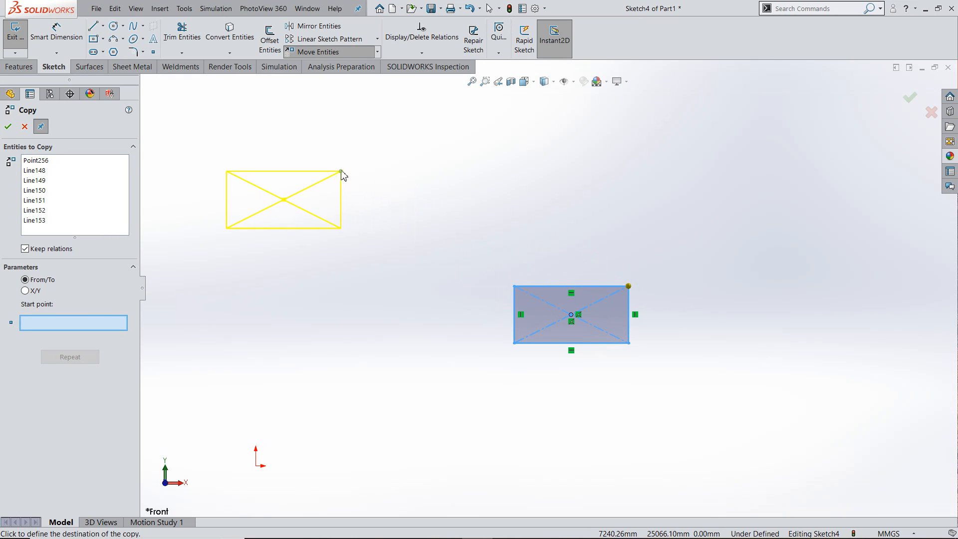
# Step: Place seven copies of the rectangle at scattered positions around the original
pyautogui.click(341, 171)
pyautogui.click(677, 131)
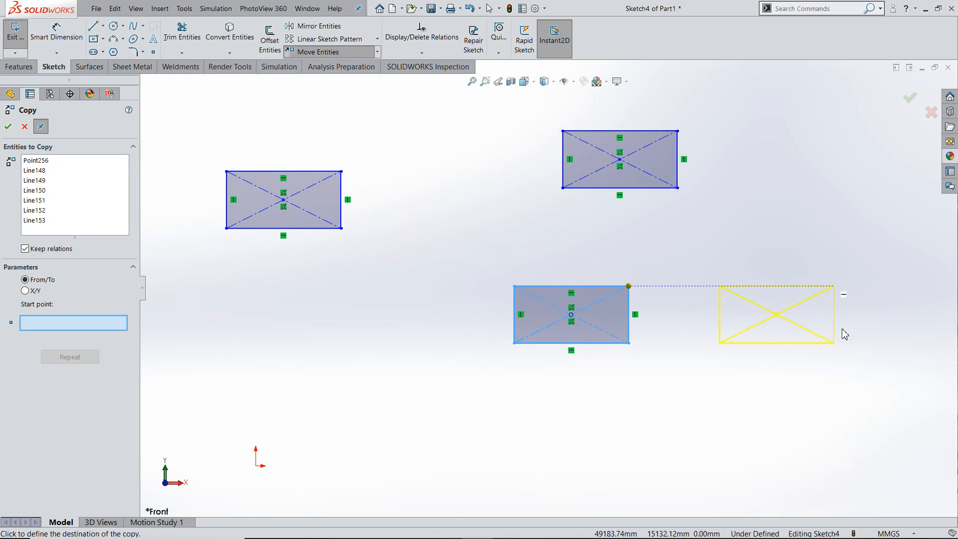
pyautogui.click(846, 353)
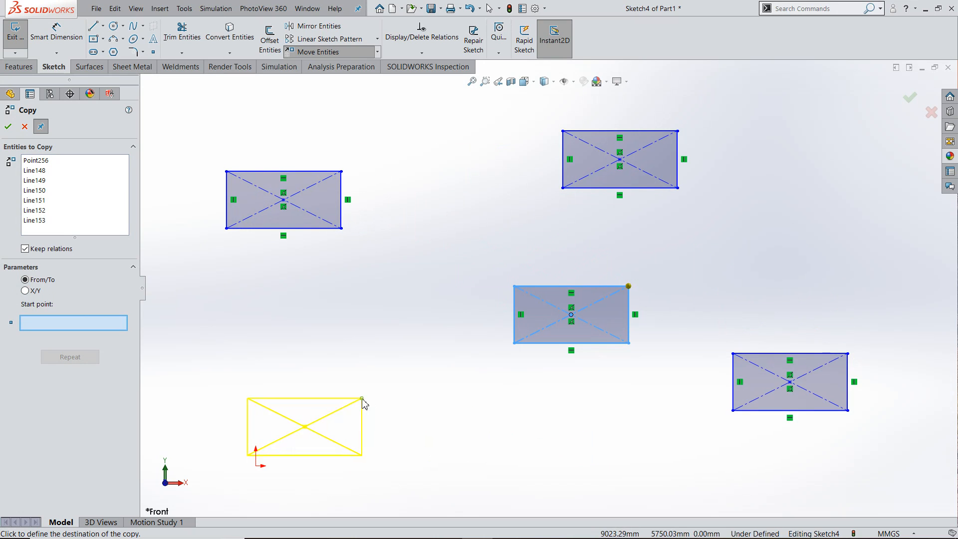
pyautogui.click(362, 398)
pyautogui.click(827, 194)
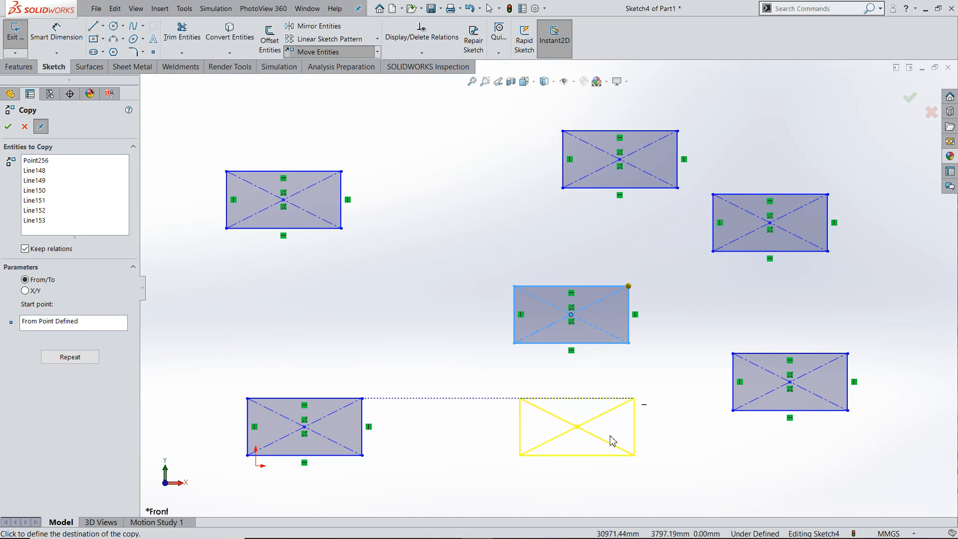
pyautogui.click(608, 440)
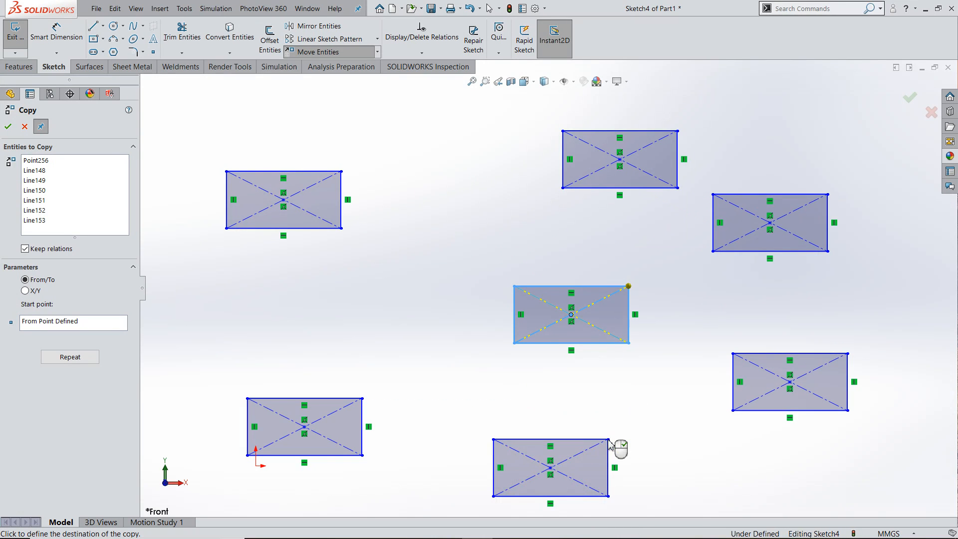
pyautogui.scroll(-3, 609, 442)
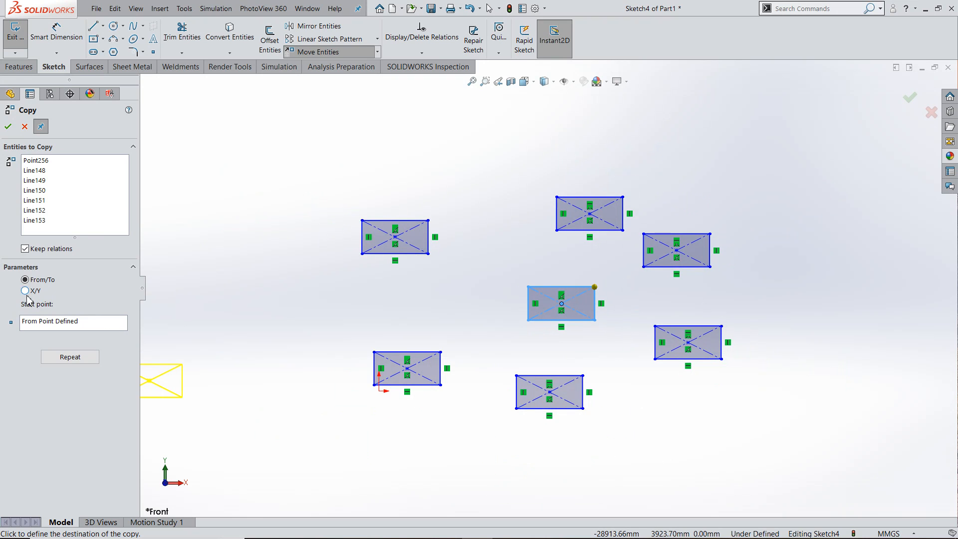
pyautogui.click(277, 143)
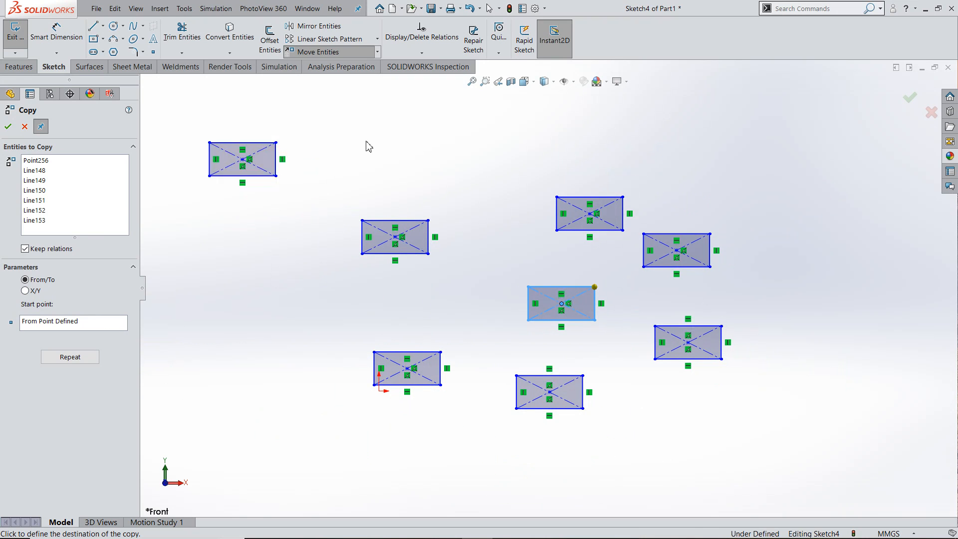
# Step: Place two more copies of the rectangle, one near the top and one at the far left, and finish copying
pyautogui.click(451, 129)
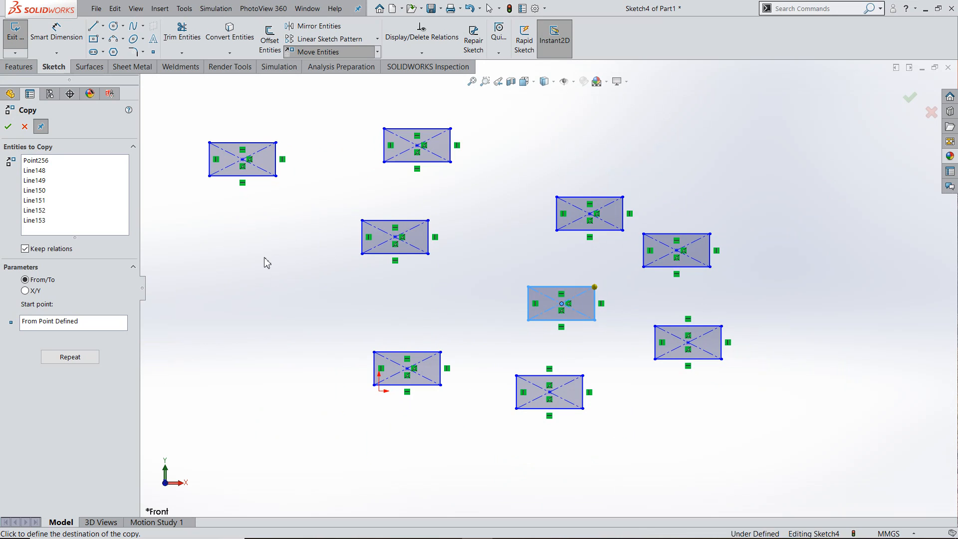
pyautogui.click(251, 307)
pyautogui.click(8, 126)
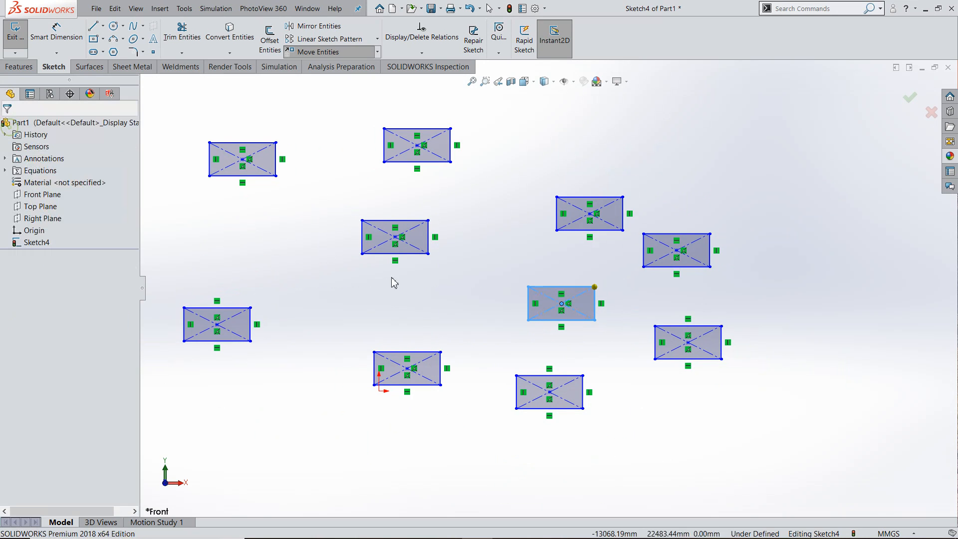
# Step: Start Rotate Entities with the whole upper-left rectangle, including its diagonals and center point, as the entities to rotate
pyautogui.scroll(3, 530, 323)
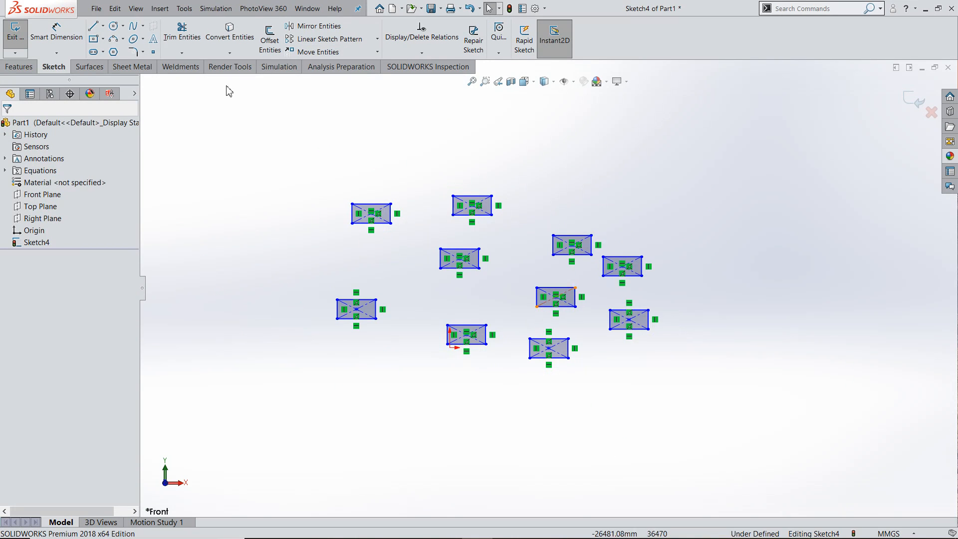
pyautogui.click(376, 52)
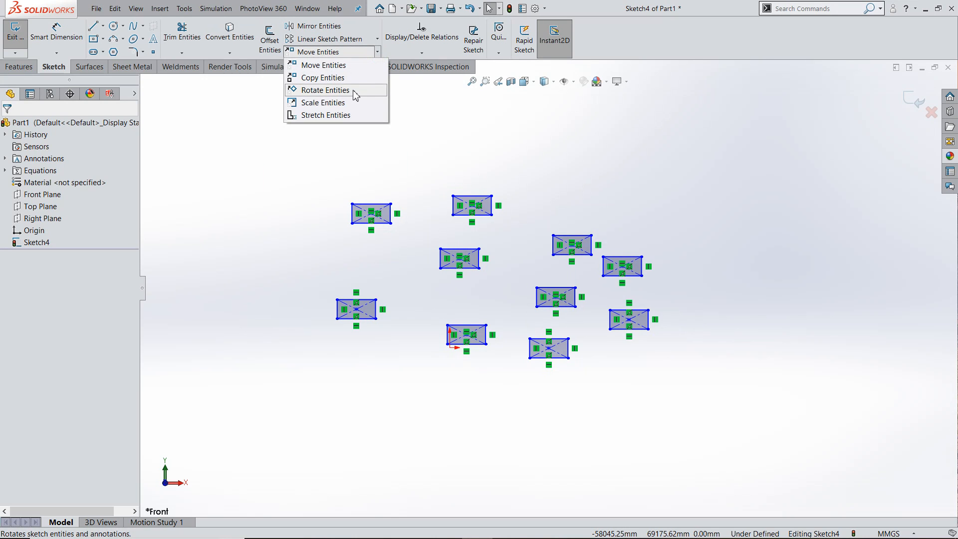
pyautogui.click(325, 90)
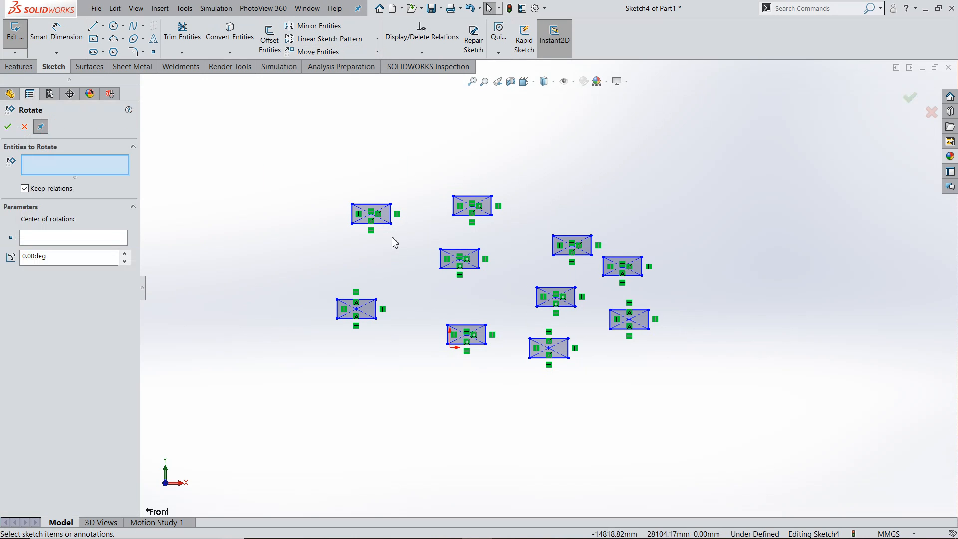
pyautogui.scroll(-5, 391, 241)
pyautogui.moveTo(278, 151); pyautogui.dragTo(523, 298)
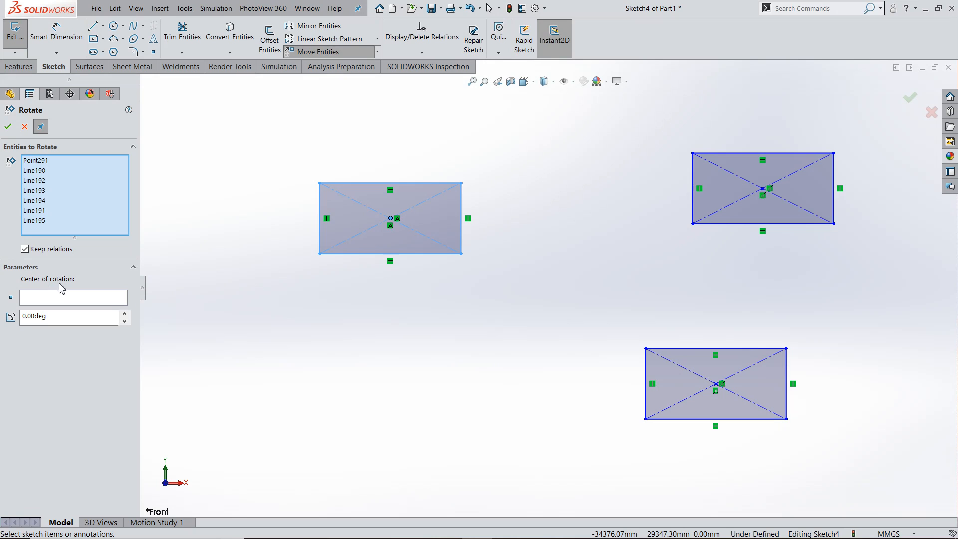
# Step: Define the selected rectangle's lower-right corner as the center of rotation, removing that corner point from the entities to rotate
pyautogui.click(462, 254)
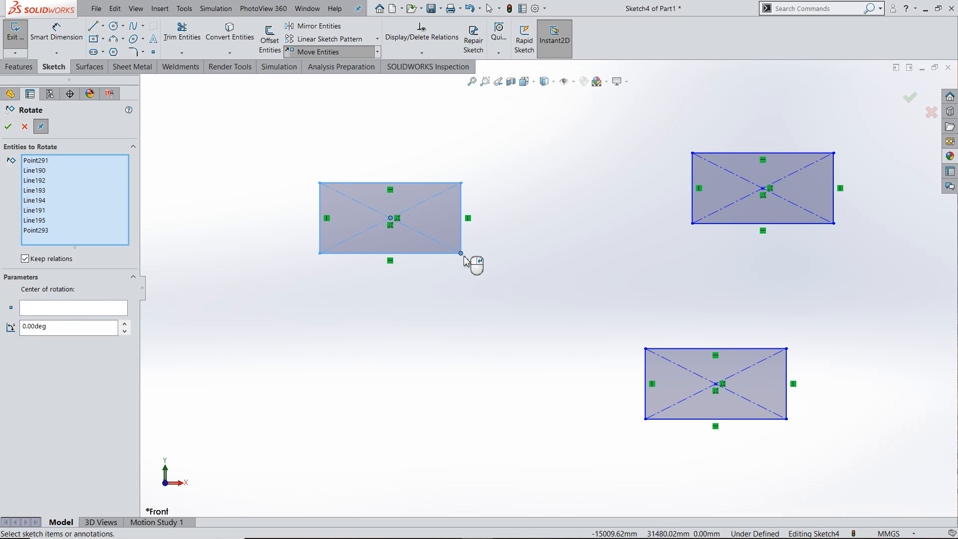
pyautogui.click(60, 308)
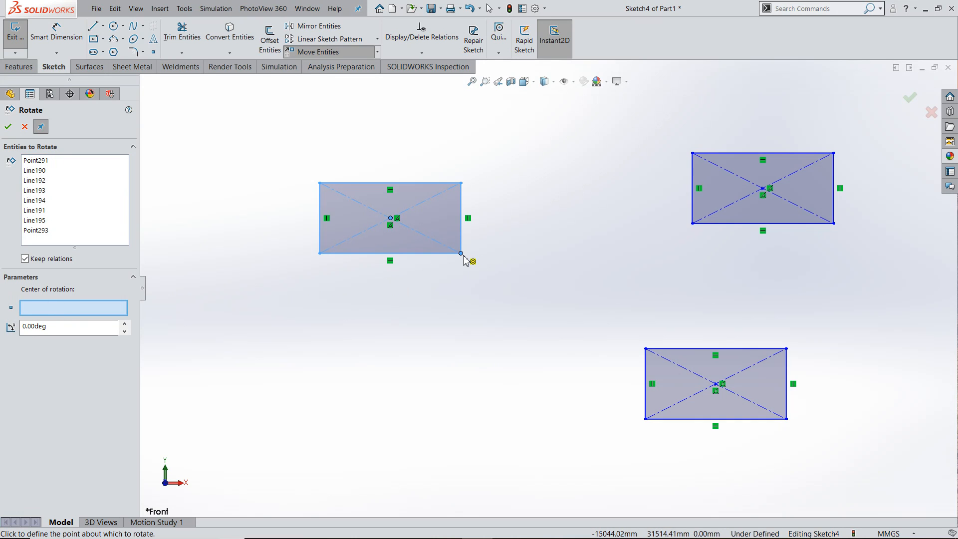
pyautogui.click(31, 231)
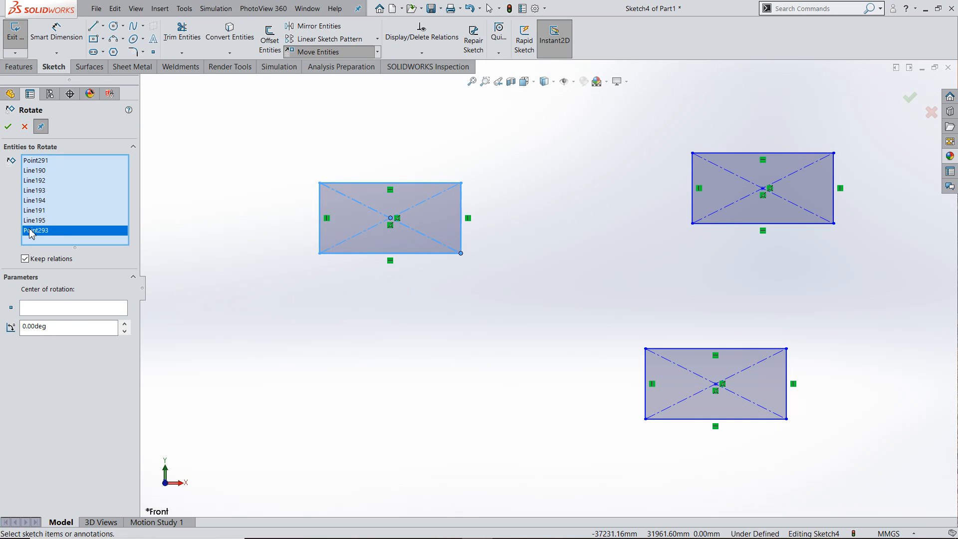
pyautogui.press('Delete')
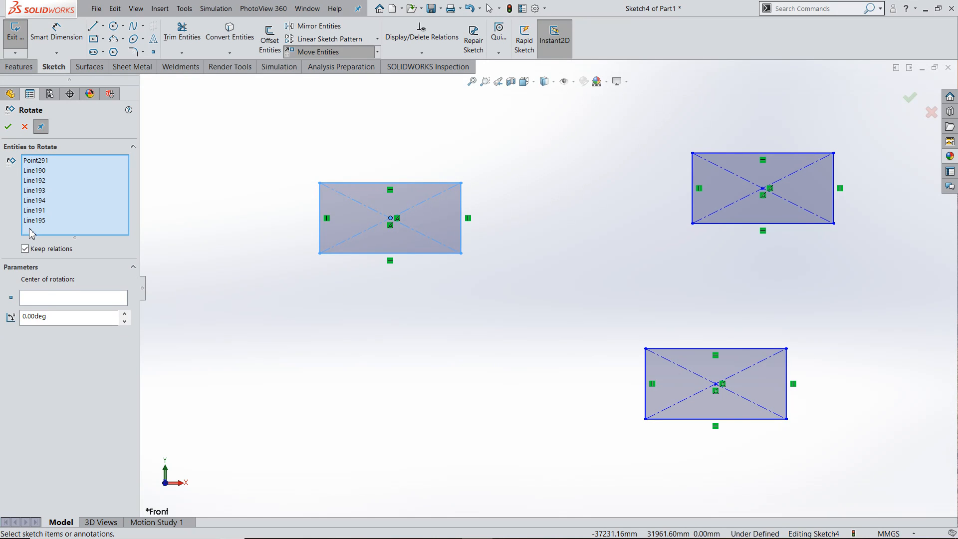
pyautogui.click(45, 300)
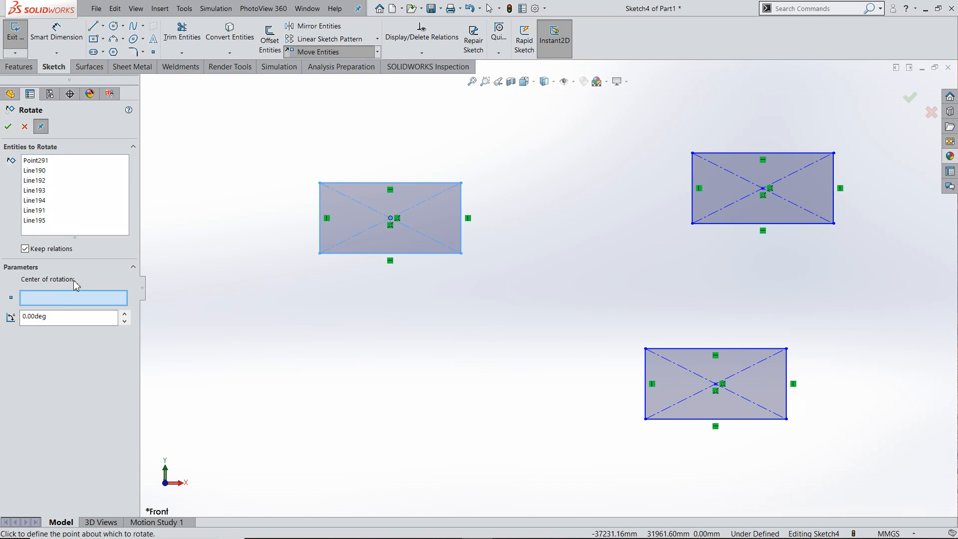
pyautogui.click(461, 253)
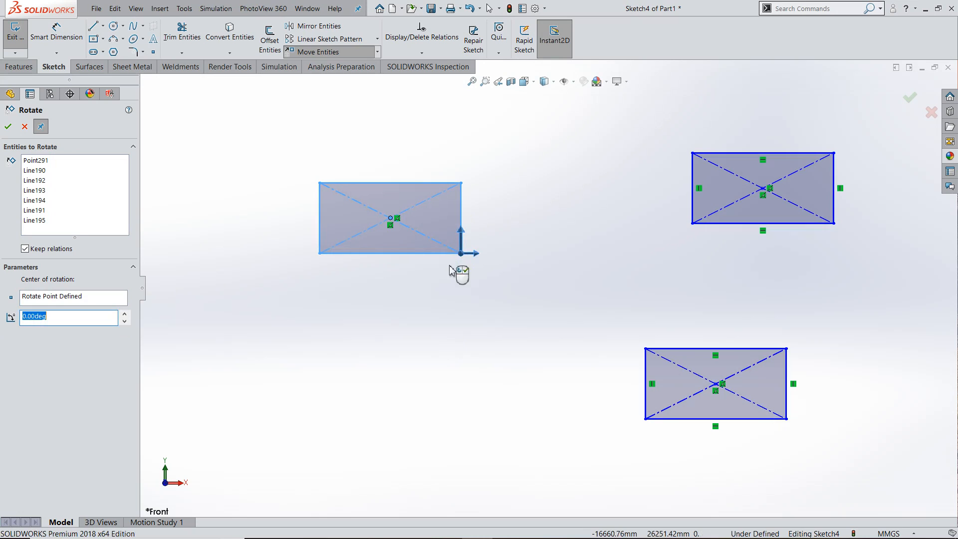
# Step: Preview the rectangle's rotation about its lower-right corner, increasing the angle step by step to 29 degrees
pyautogui.click(125, 315)
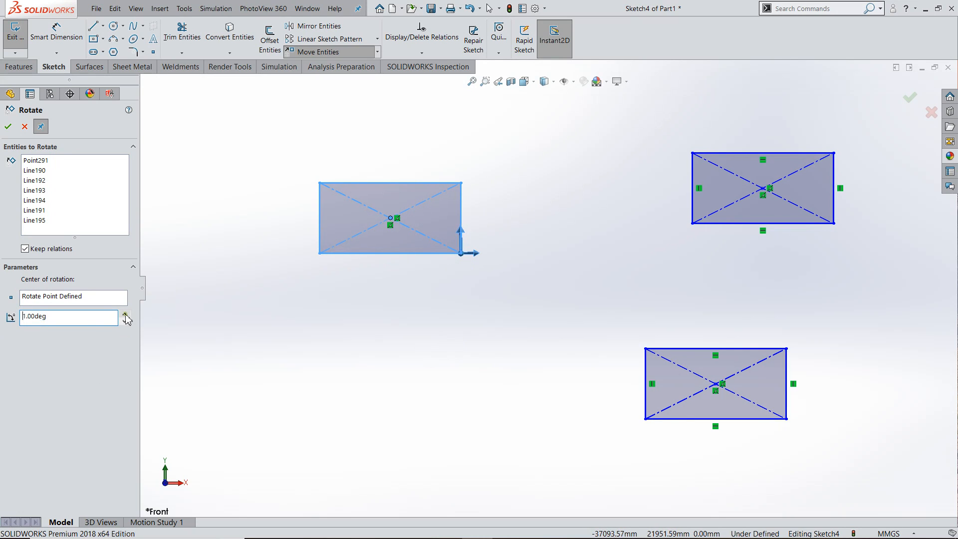
pyautogui.click(125, 315)
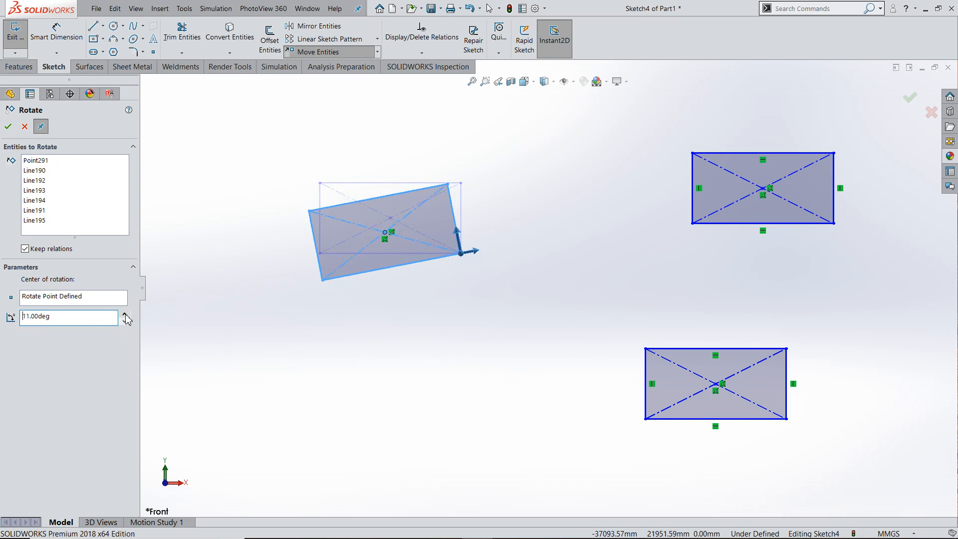
pyautogui.click(126, 315)
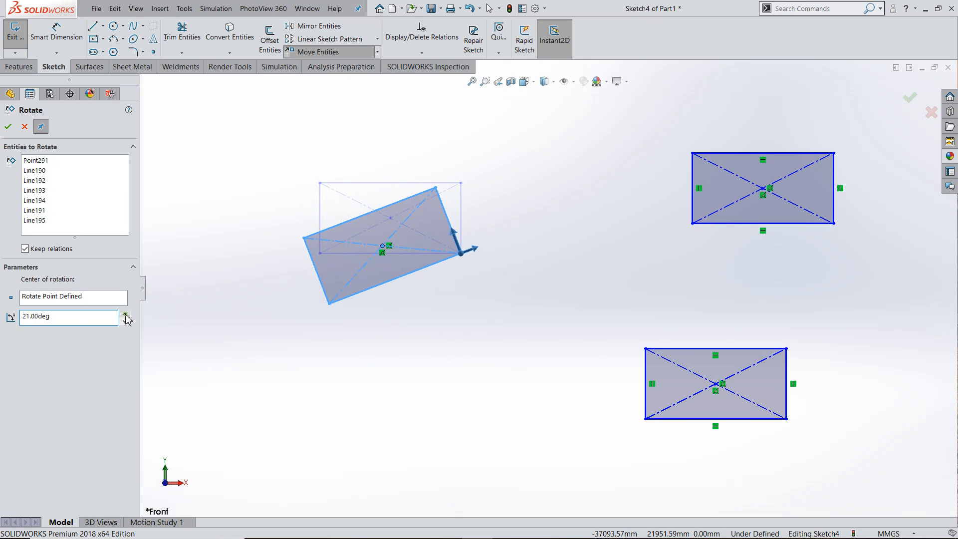
pyautogui.click(125, 315)
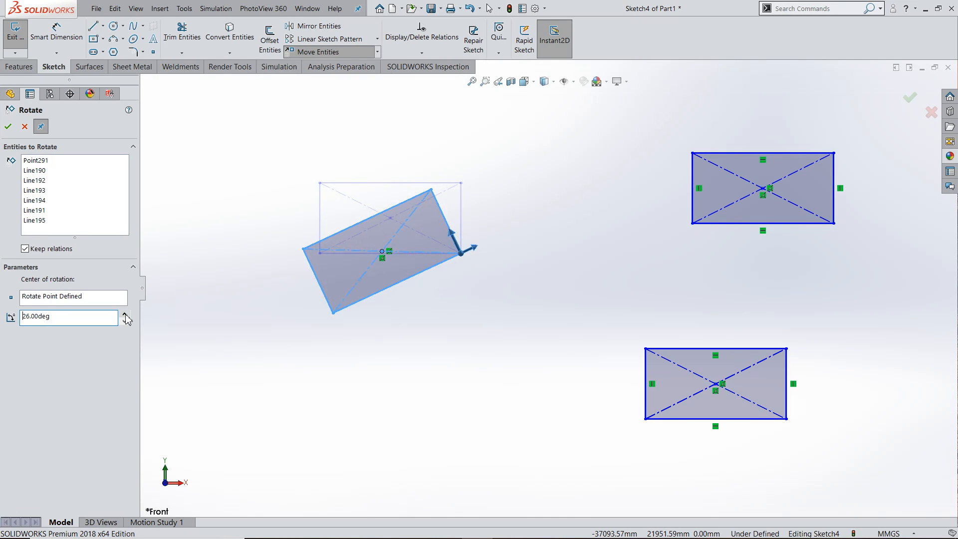
# Step: Rotate the rectangle 22 degrees about the upper-left corner of the neighboring rectangle to its lower right, and finish the rotation
pyautogui.click(80, 298)
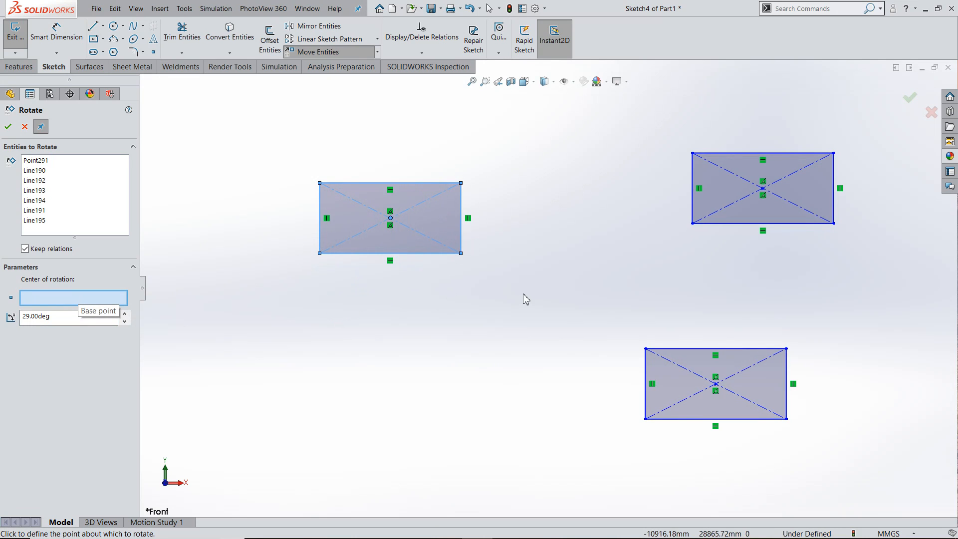
pyautogui.click(646, 349)
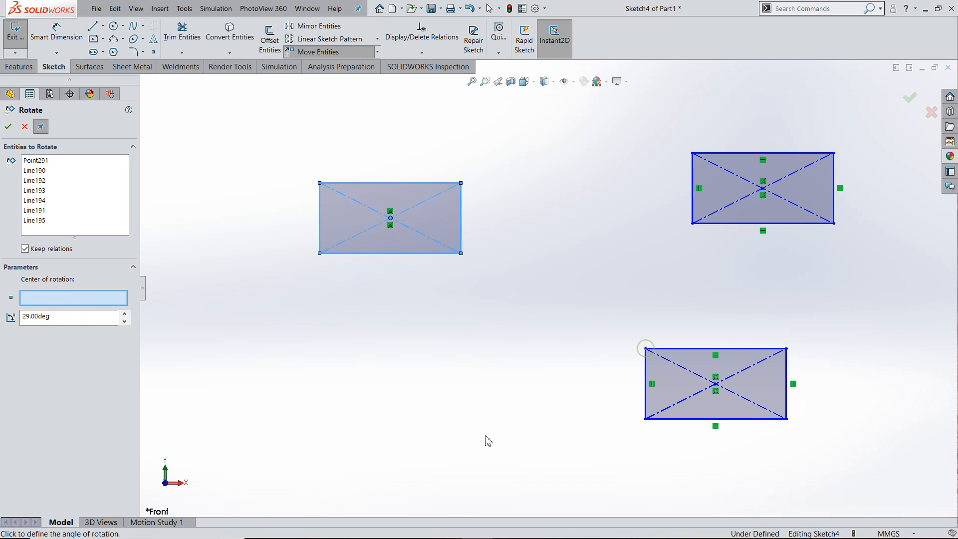
pyautogui.click(127, 316)
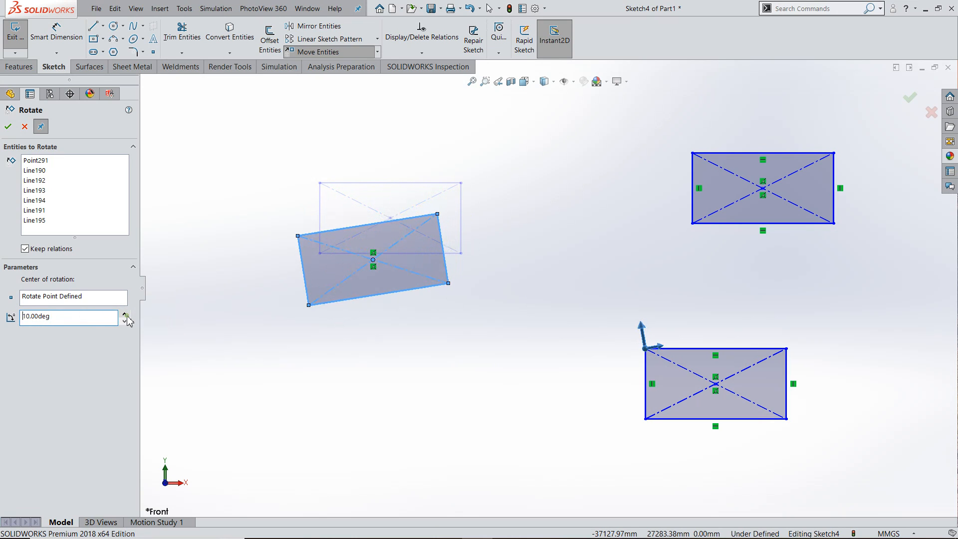
pyautogui.click(128, 317)
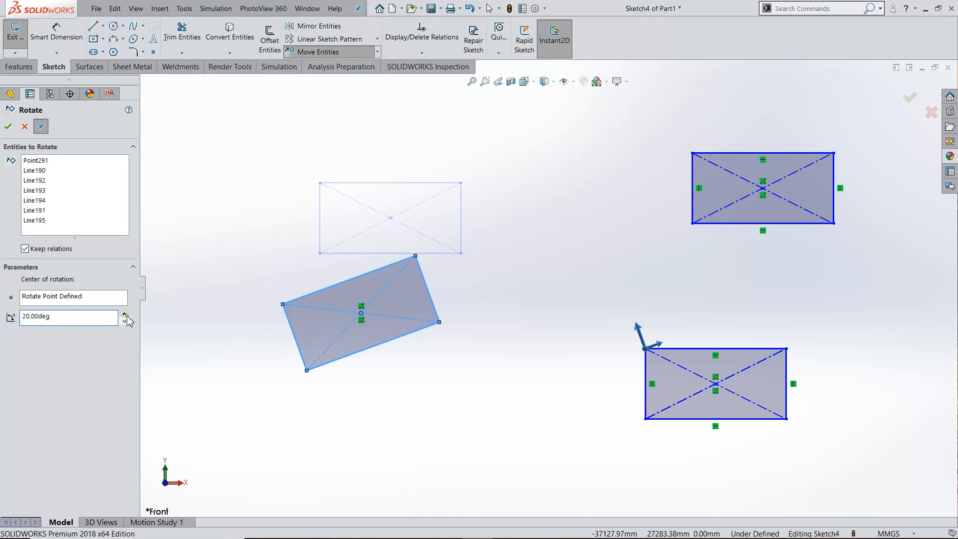
pyautogui.click(127, 316)
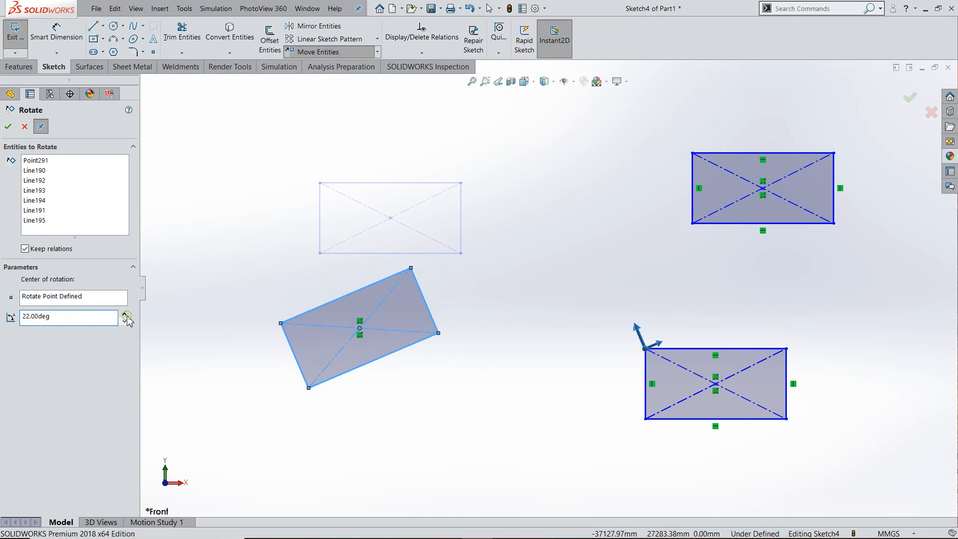
pyautogui.click(8, 127)
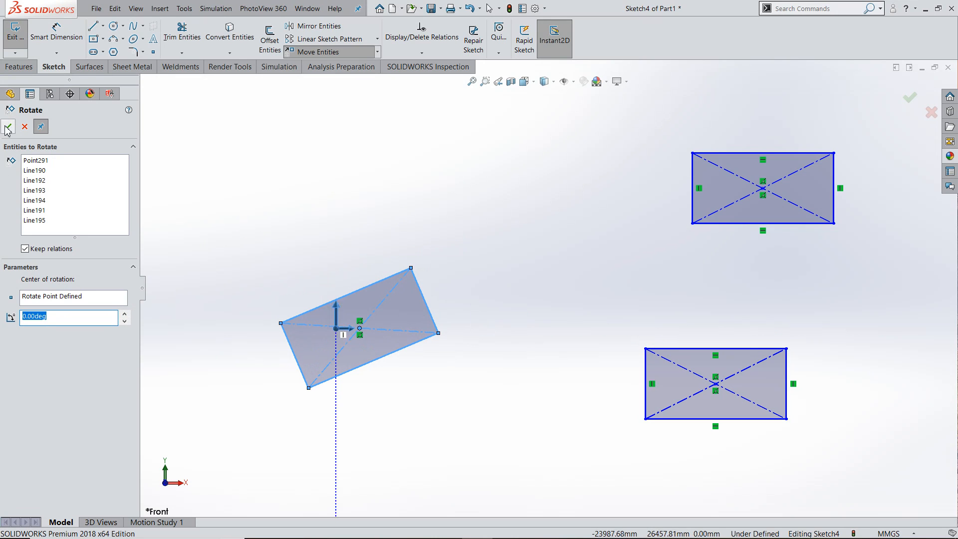
pyautogui.click(8, 127)
pyautogui.click(6, 127)
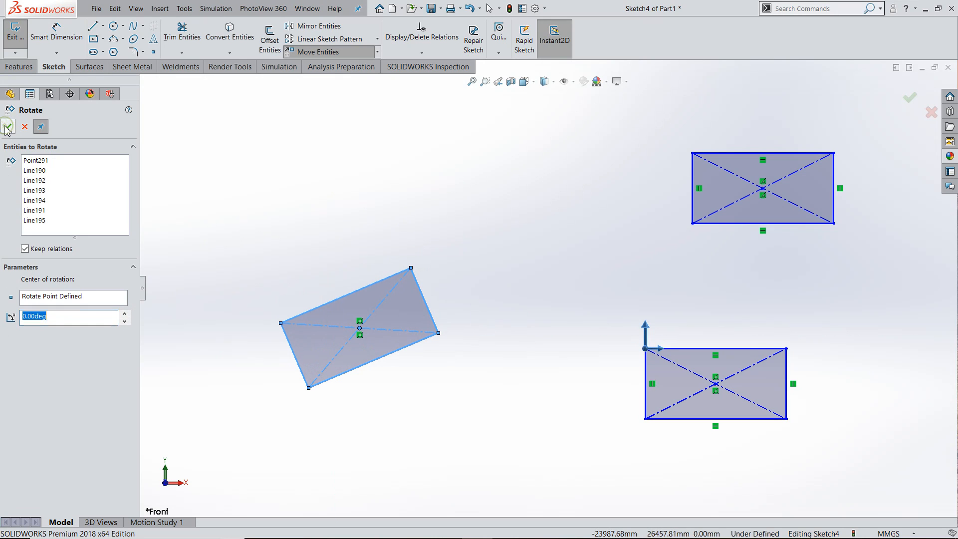
pyautogui.click(6, 127)
pyautogui.click(5, 127)
pyautogui.click(5, 127)
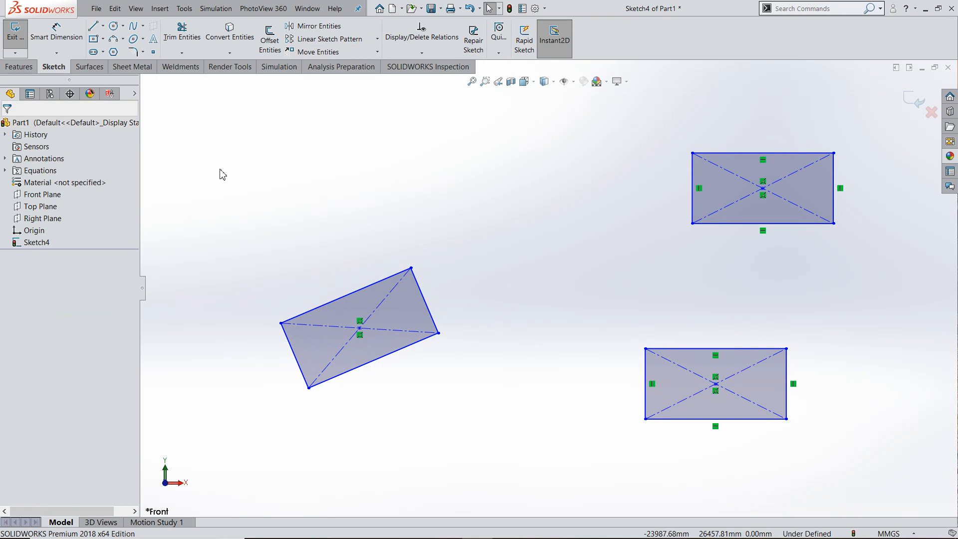
# Step: Set up Scale Entities for the whole topmost rectangle, with its lower-left corner as the point to scale about
pyautogui.click(378, 52)
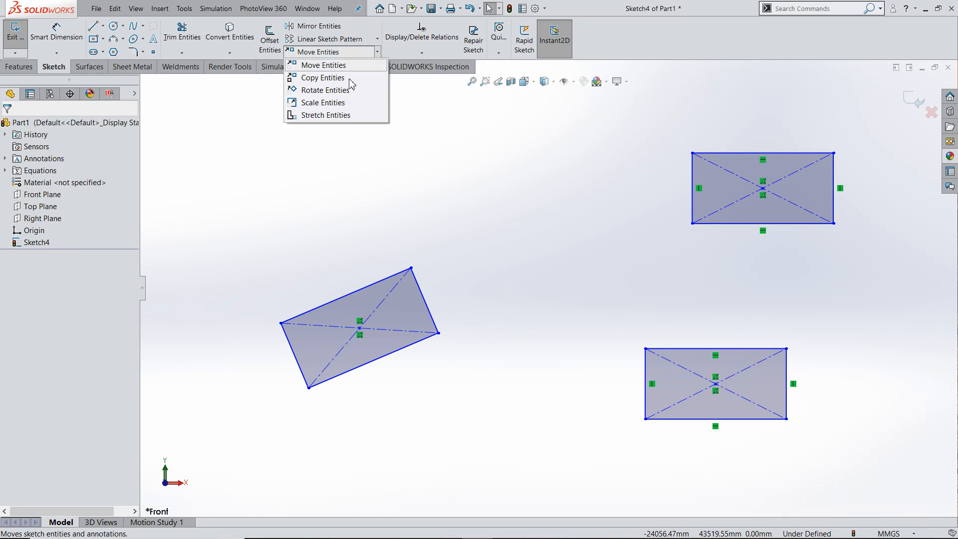
pyautogui.click(342, 105)
pyautogui.scroll(4, 552, 336)
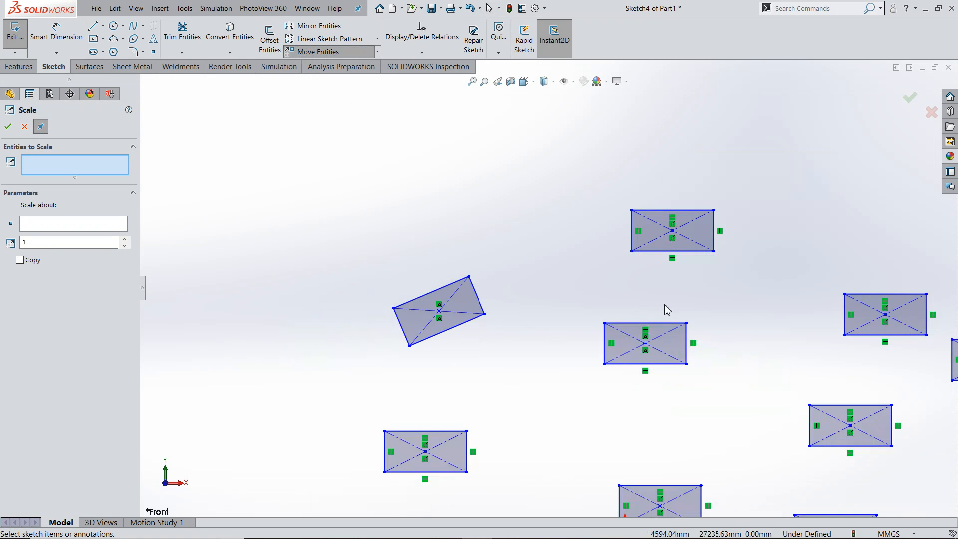
pyautogui.scroll(-4, 771, 235)
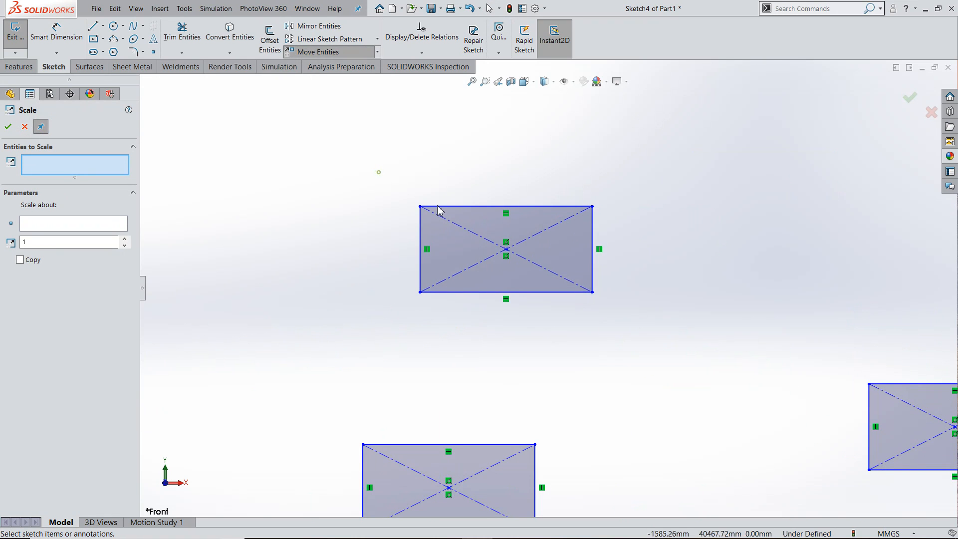
pyautogui.moveTo(377, 171); pyautogui.dragTo(645, 325)
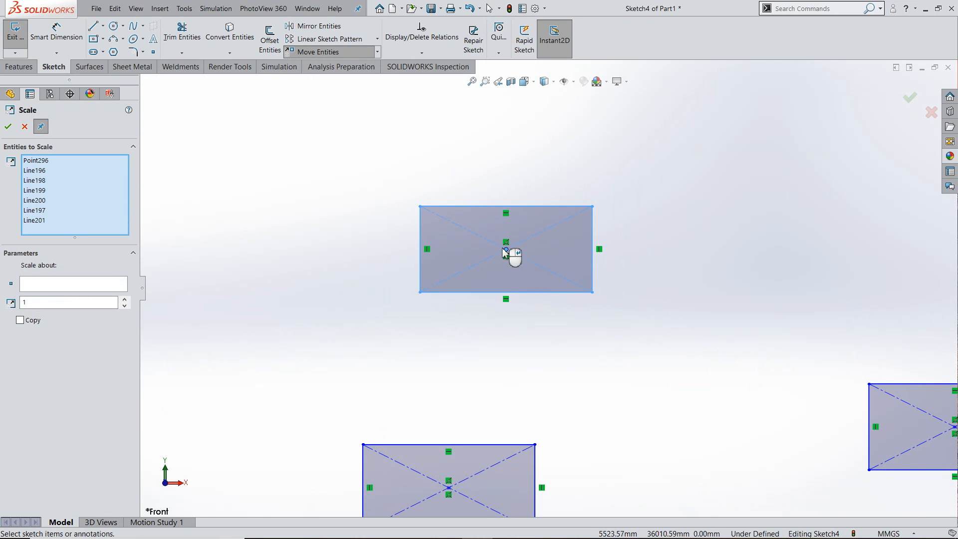
pyautogui.click(33, 287)
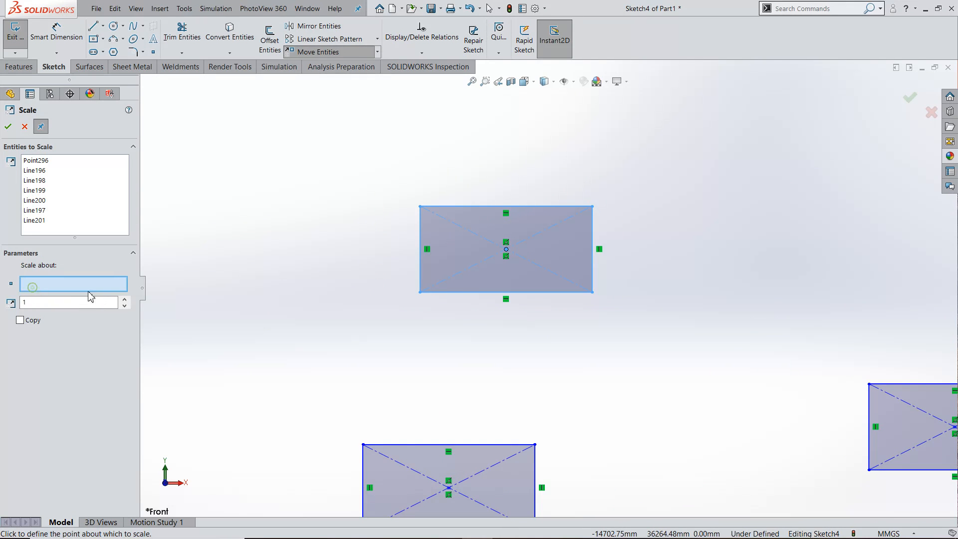
pyautogui.click(420, 292)
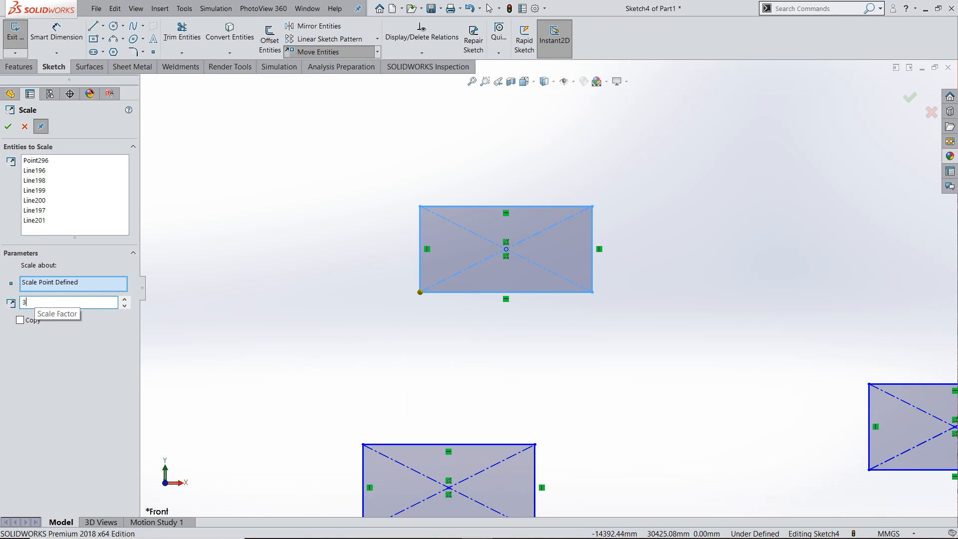
# Step: Preview the rectangle at a scale factor of 3 and change the factor to 0.5
pyautogui.write('3')
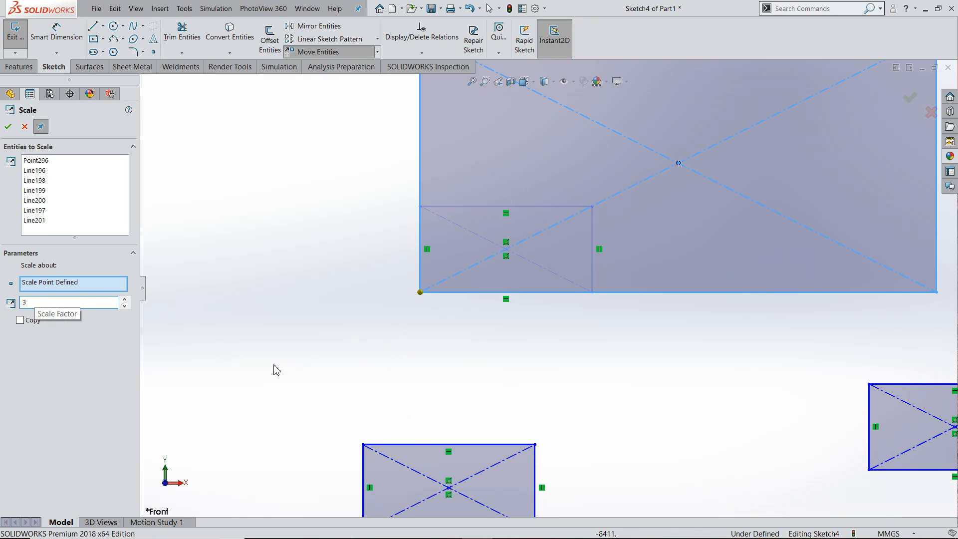
pyautogui.scroll(3, 394, 372)
pyautogui.scroll(-2, 864, 203)
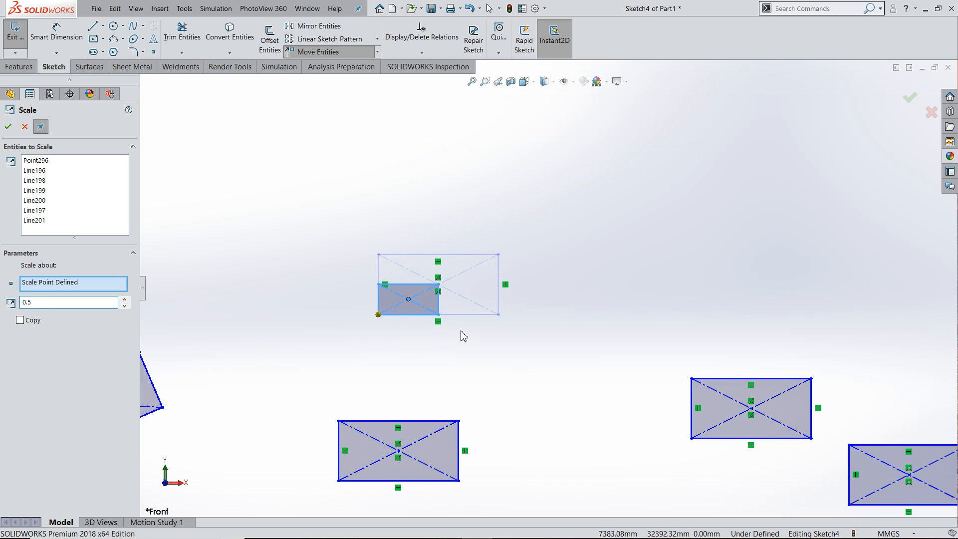
# Step: Enable copying with one copy and apply the 0.5 scale, keeping the original rectangle
pyautogui.scroll(-3, 476, 299)
pyautogui.scroll(1, 502, 247)
pyautogui.scroll(-1, 523, 212)
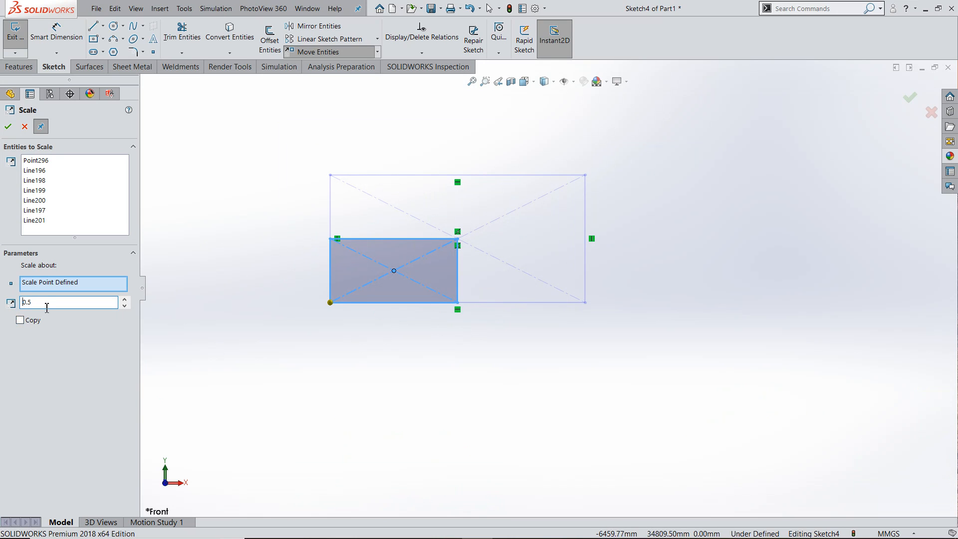
pyautogui.click(20, 321)
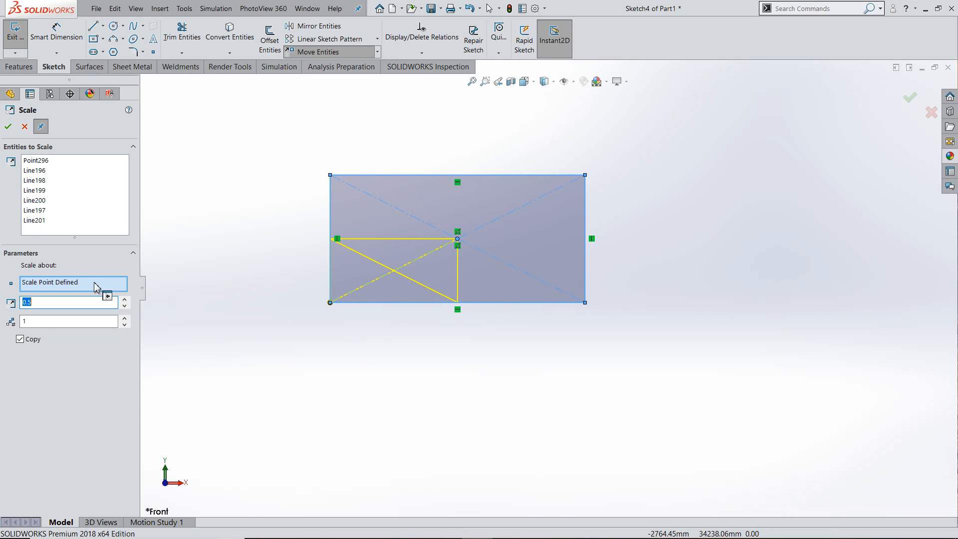
pyautogui.click(9, 127)
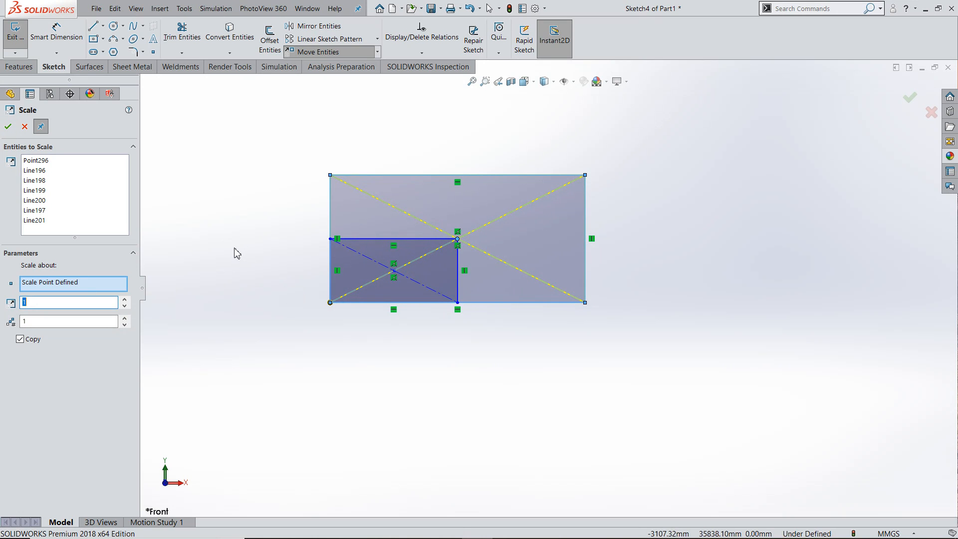
# Step: Close the Scale Entities command and bring the whole group of rectangles into view
pyautogui.click(11, 127)
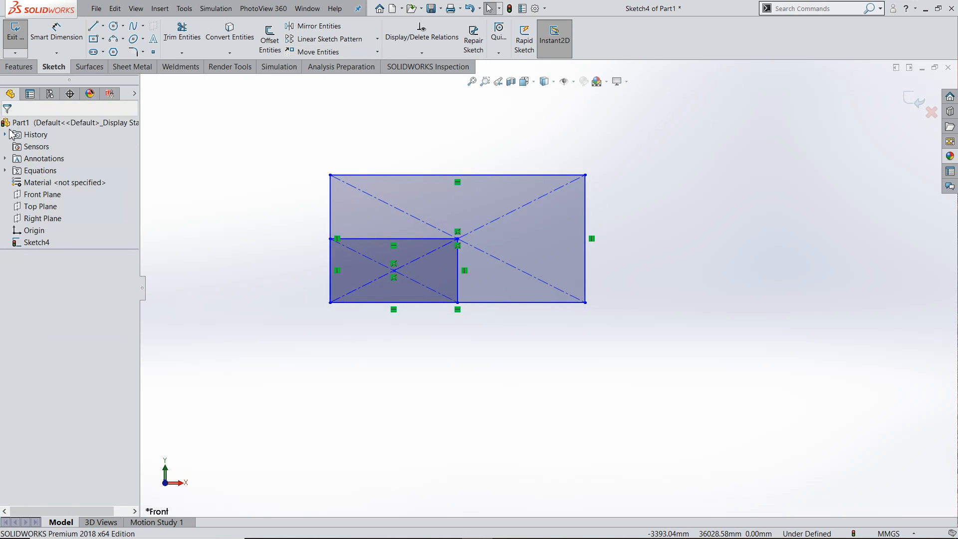
pyautogui.scroll(1, 238, 226)
pyautogui.scroll(5, 238, 230)
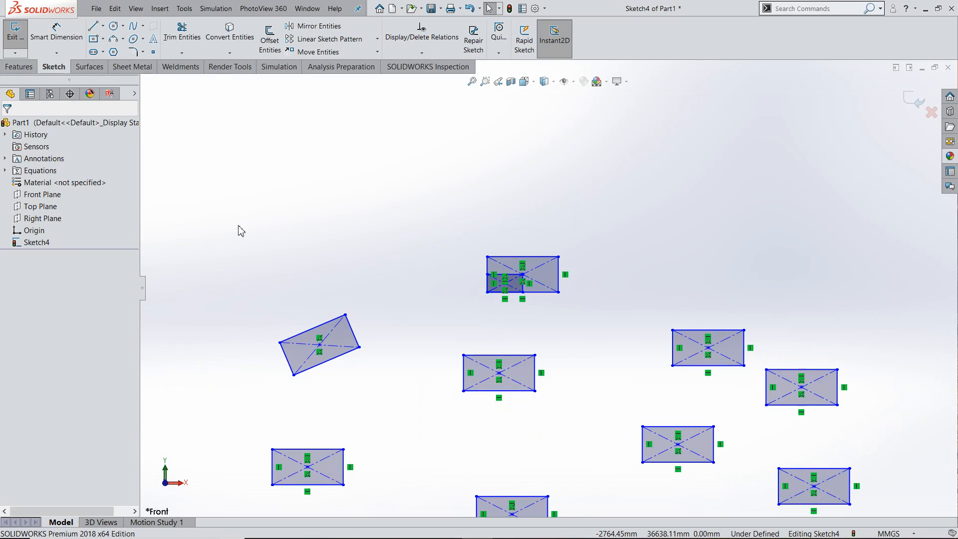
pyautogui.scroll(2, 240, 230)
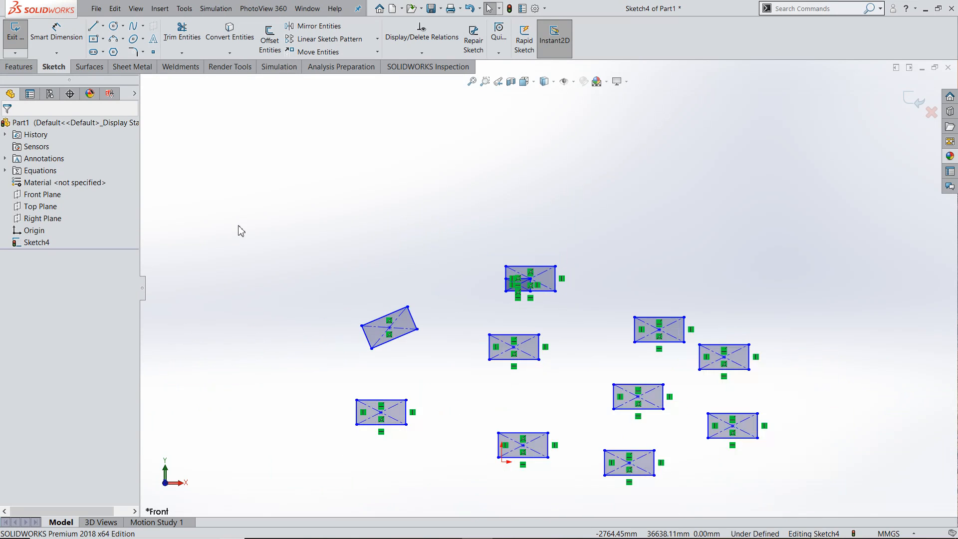
pyautogui.click(377, 53)
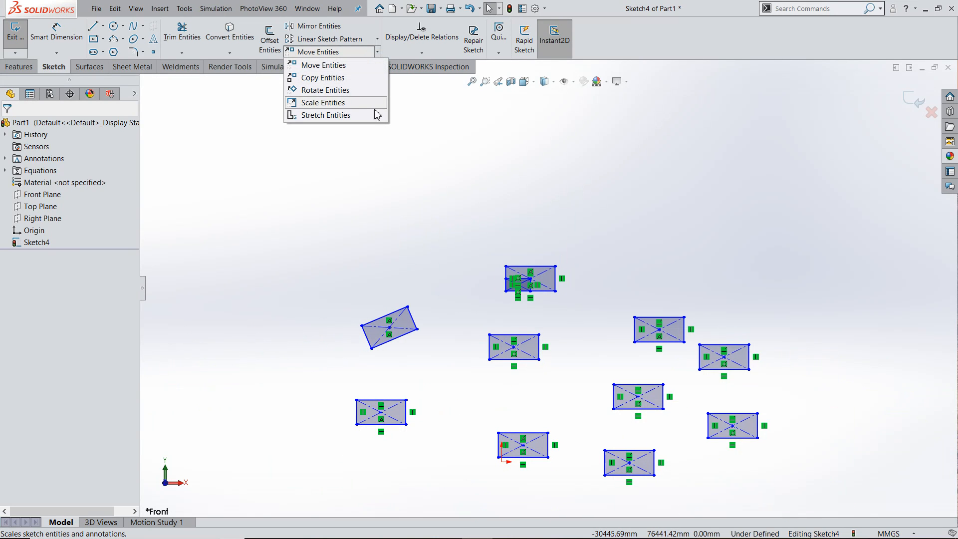
pyautogui.click(491, 138)
pyautogui.scroll(-3, 687, 321)
pyautogui.scroll(2, 683, 321)
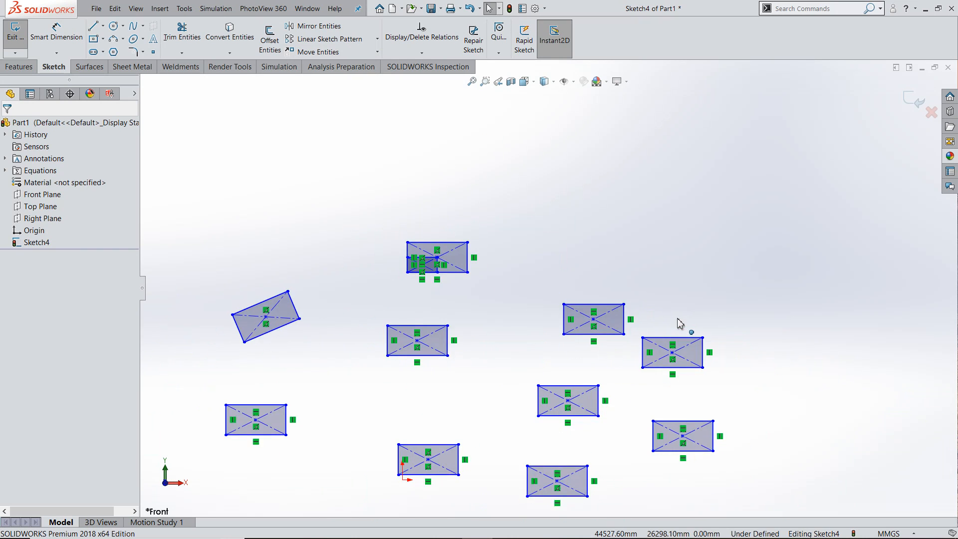
pyautogui.scroll(2, 550, 289)
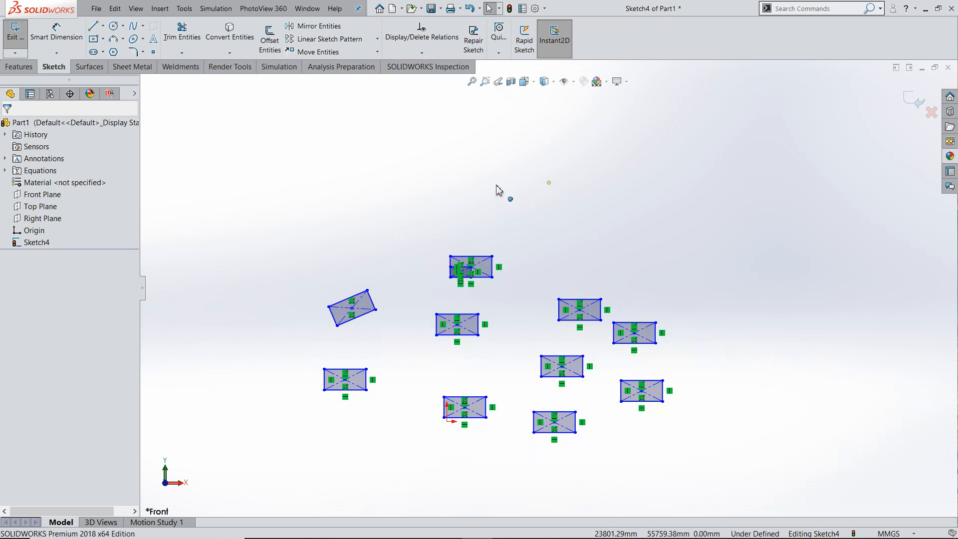
# Step: Draw a closed four-line outline above the rectangles, with an upper edge about 37,600 mm, a left edge about 20,250 mm and a horizontal lower edge
pyautogui.click(94, 28)
pyautogui.click(304, 119)
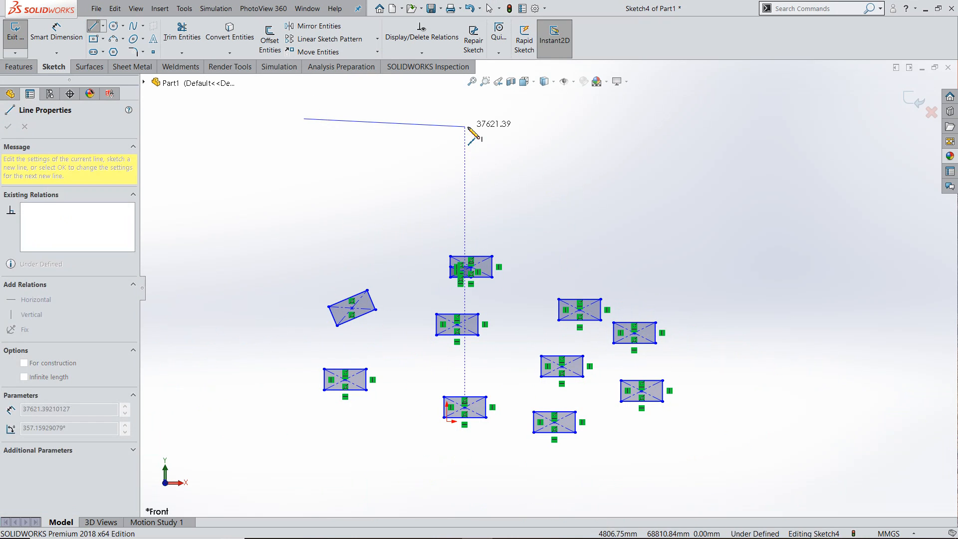
pyautogui.click(464, 126)
pyautogui.click(461, 204)
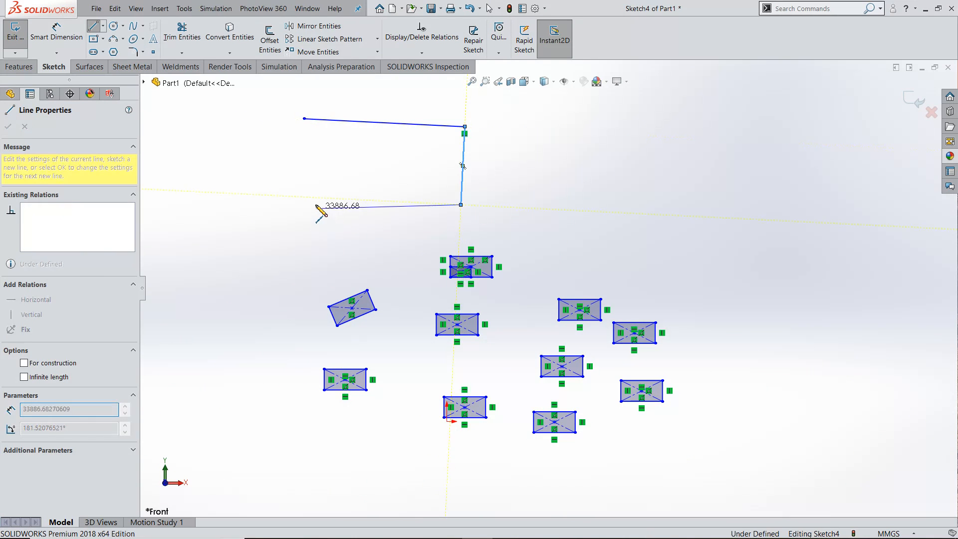
pyautogui.click(315, 205)
pyautogui.click(303, 119)
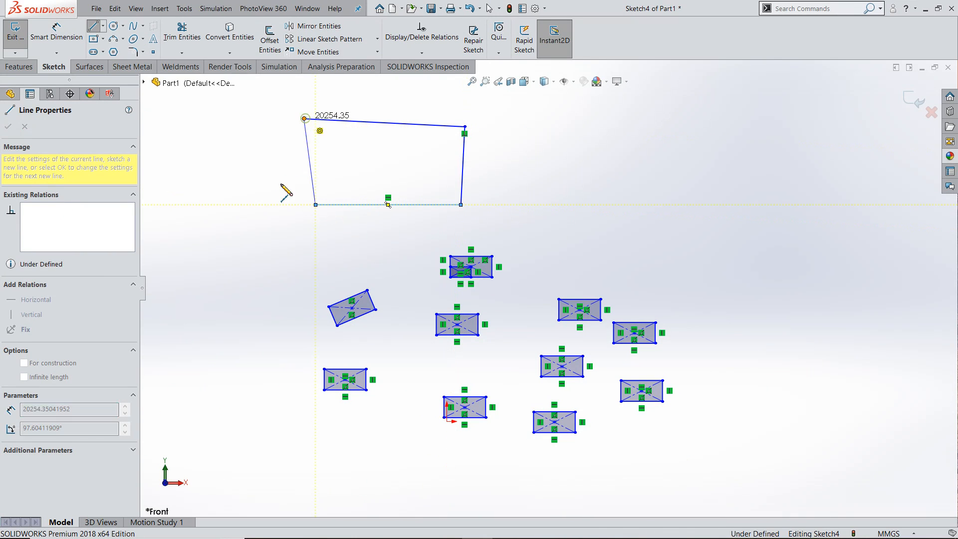
pyautogui.press('Escape')
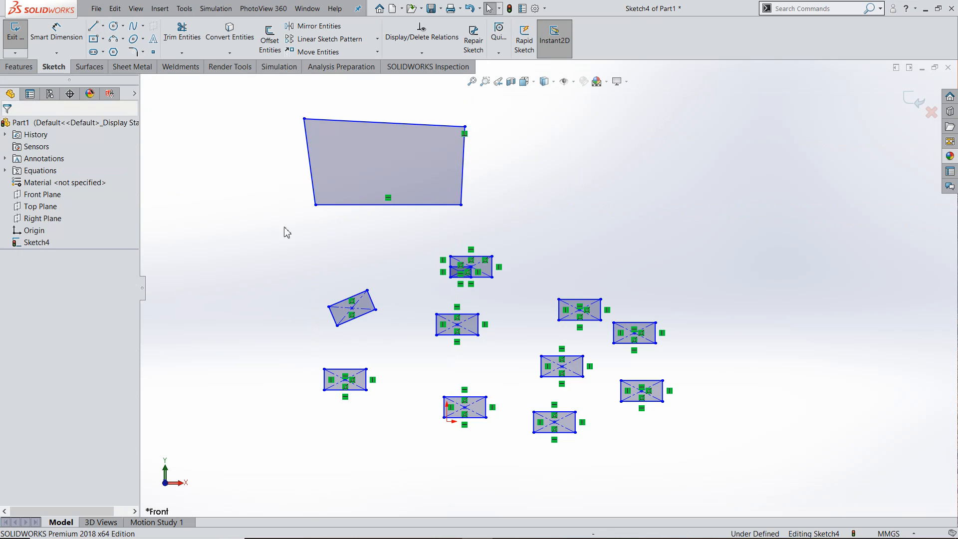
# Step: Set up Stretch Entities with the upper and right edges of the four-sided outline, ready for a From/To base point
pyautogui.press('z')
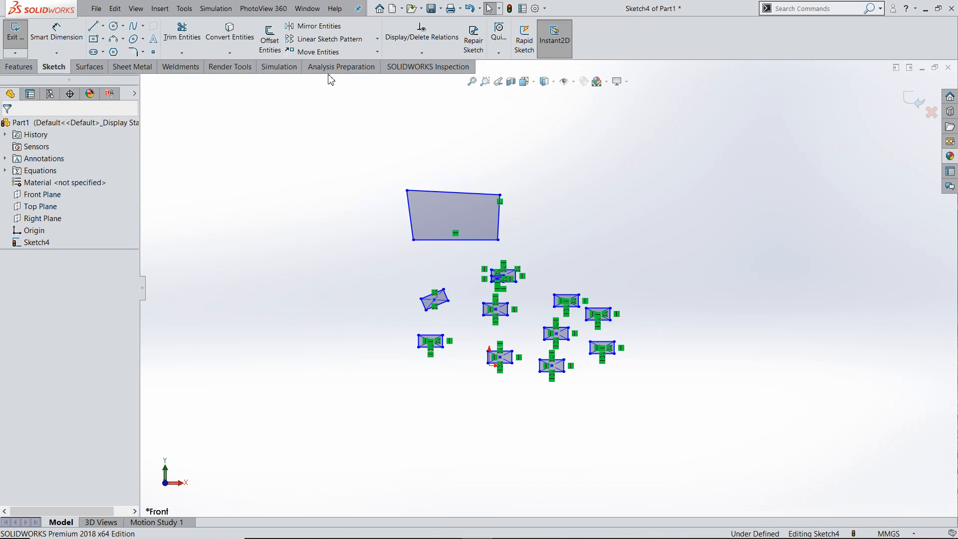
pyautogui.click(377, 53)
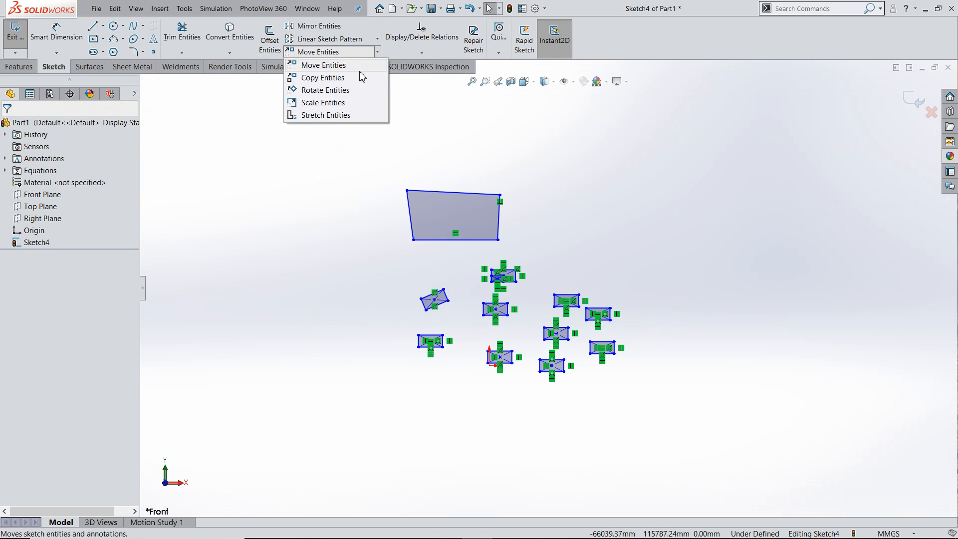
pyautogui.click(337, 115)
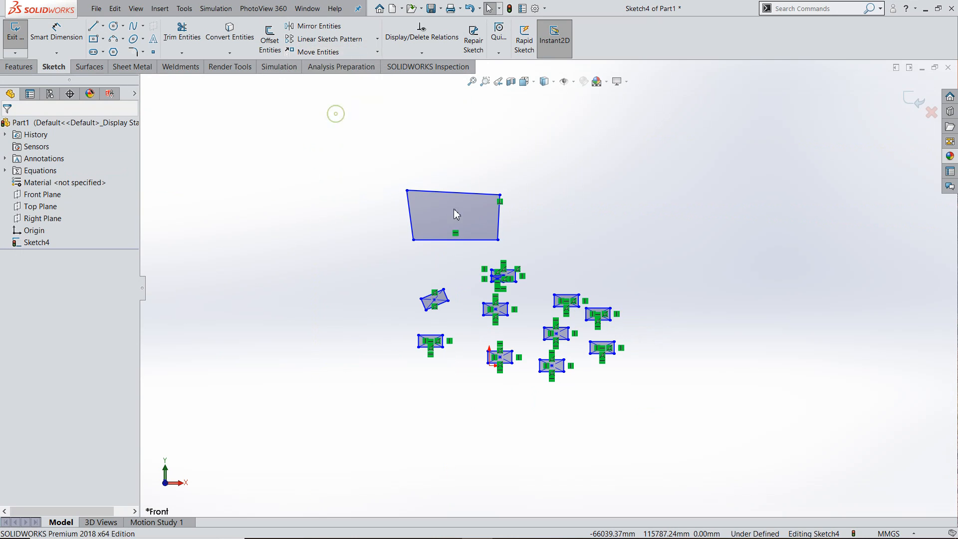
pyautogui.scroll(-6, 543, 212)
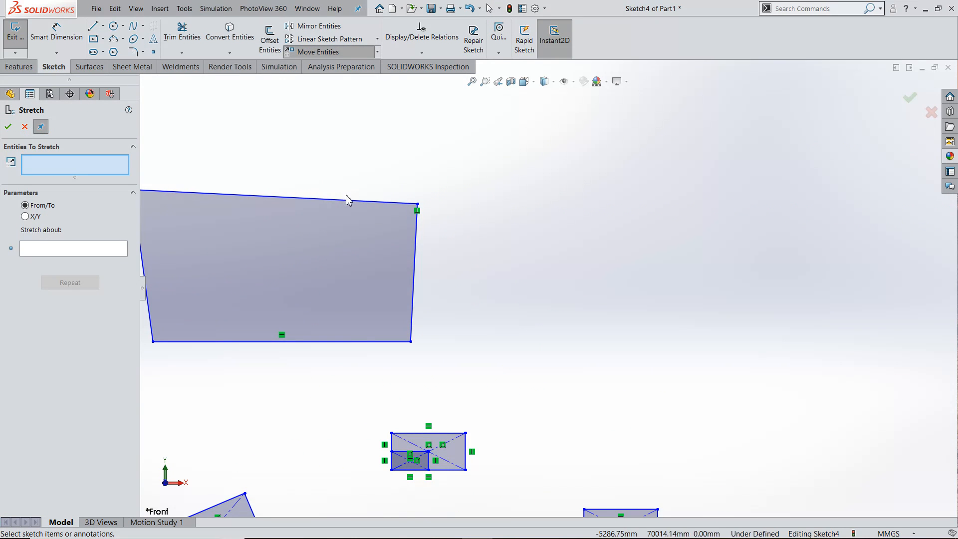
pyautogui.click(346, 200)
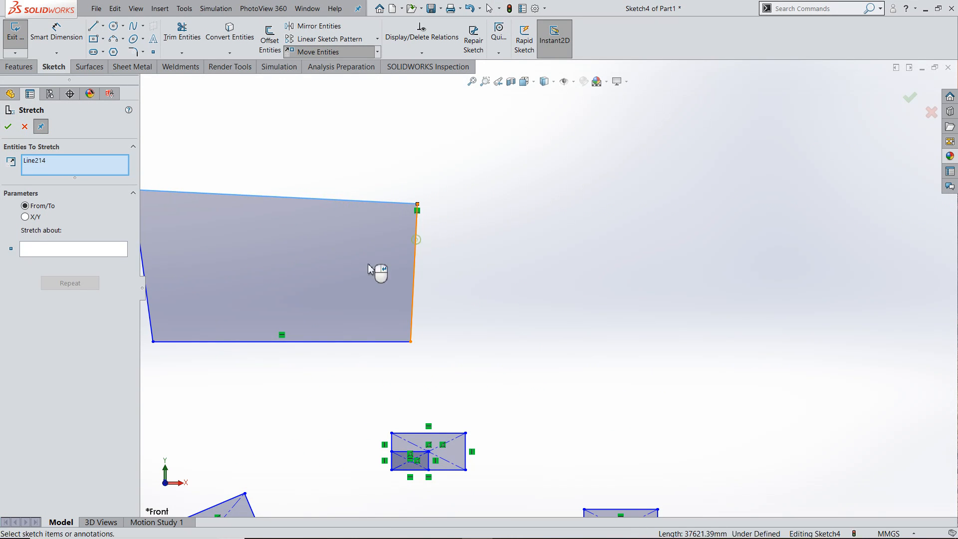
pyautogui.click(412, 269)
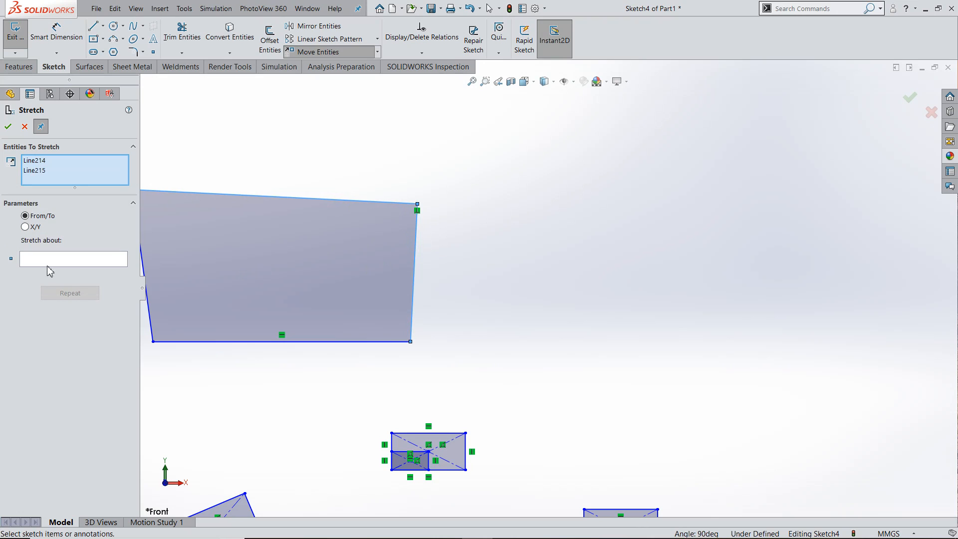
pyautogui.click(91, 268)
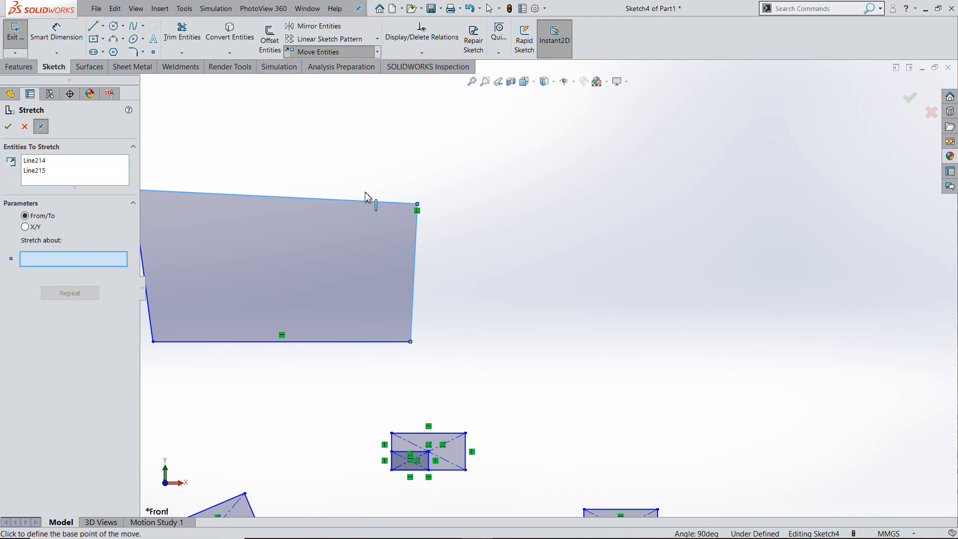
# Step: Stretch both edges from their shared corner far up to the right, reposition that corner farther right below its original height, and finish the stretch
pyautogui.click(417, 205)
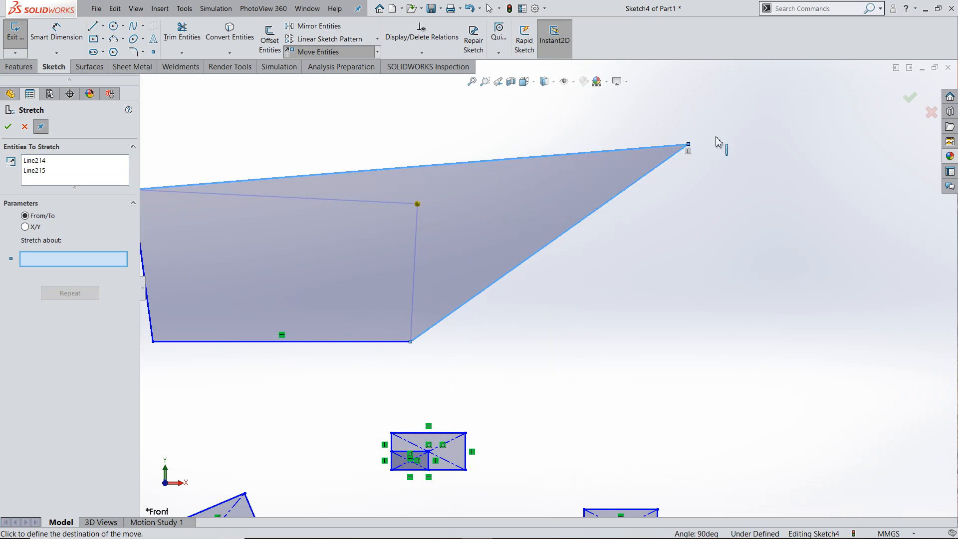
pyautogui.click(776, 120)
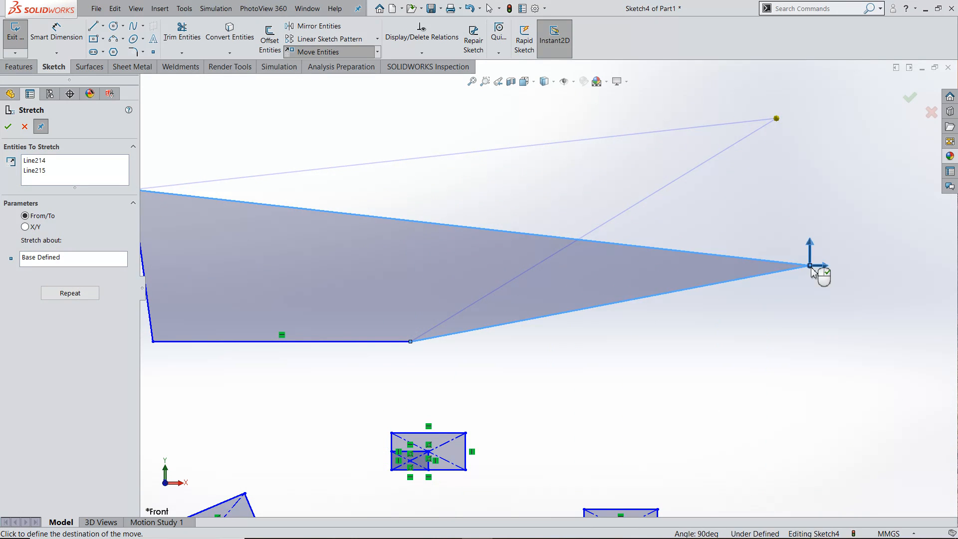
pyautogui.click(810, 267)
pyautogui.rightClick(811, 270)
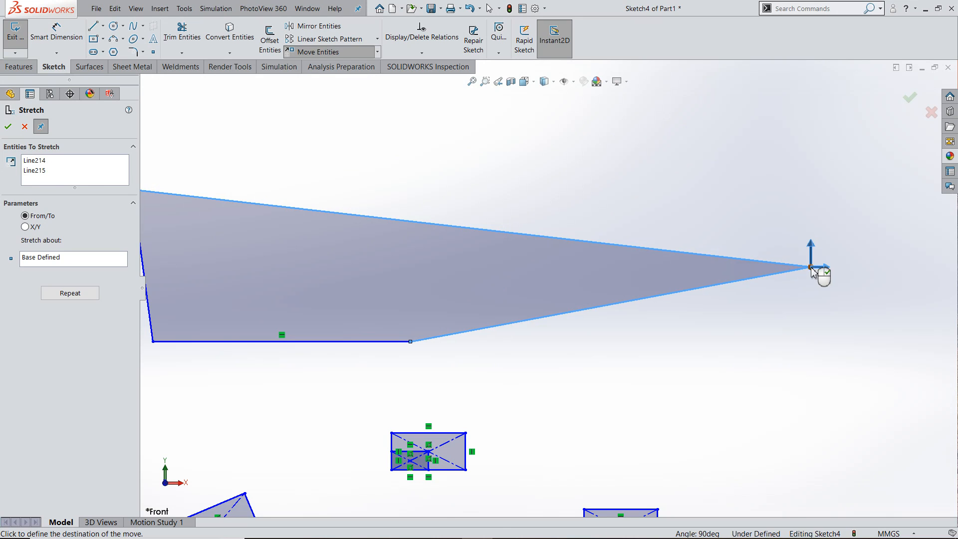
pyautogui.scroll(5, 630, 245)
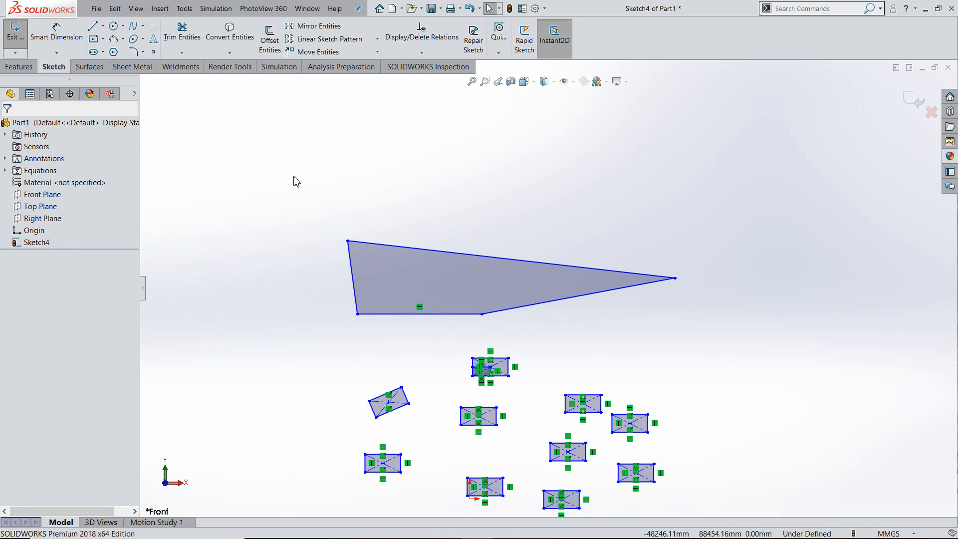
pyautogui.click(378, 52)
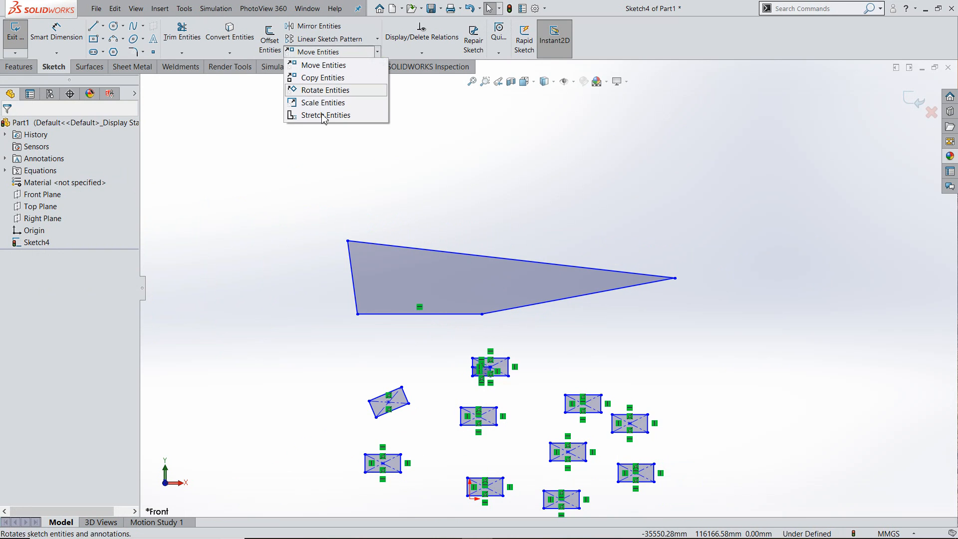
pyautogui.click(492, 179)
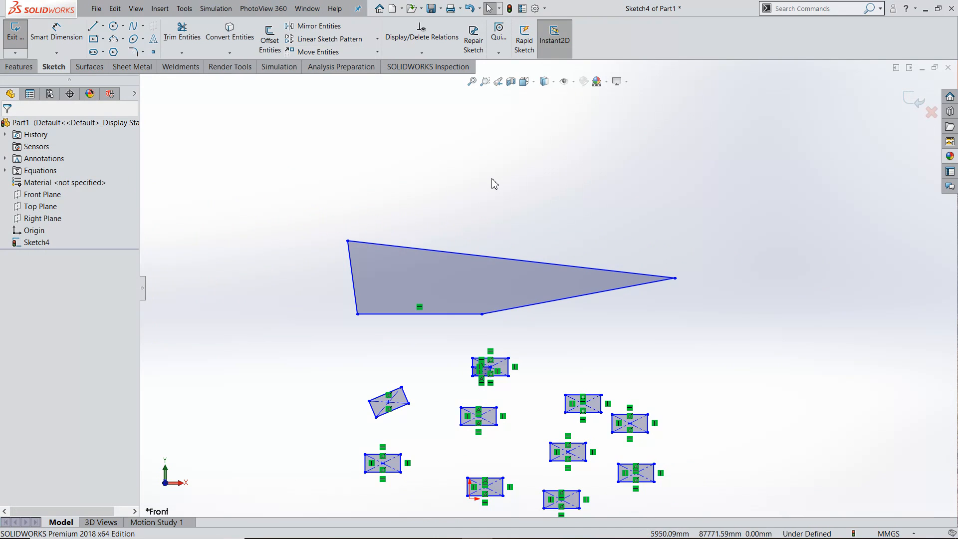